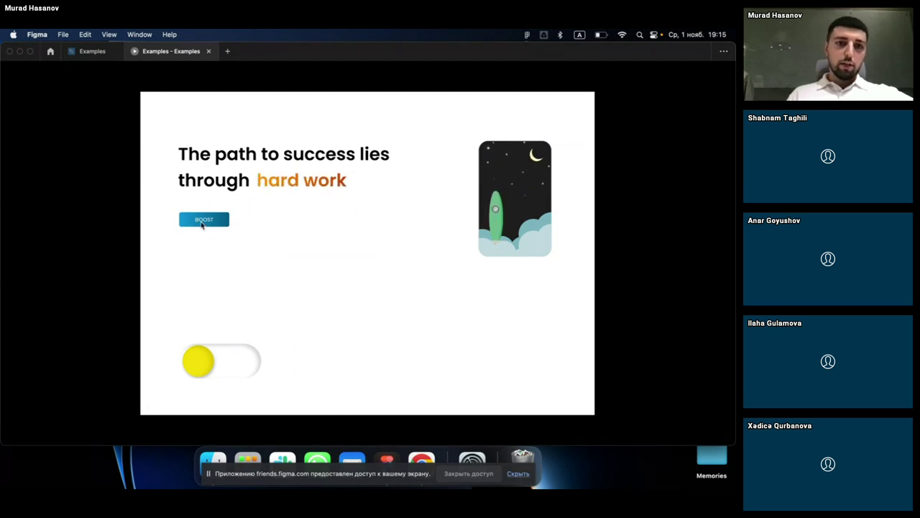
Step: Test the BOOST button and flip the toggle between sun and moon, then return to Examples
click(202, 224)
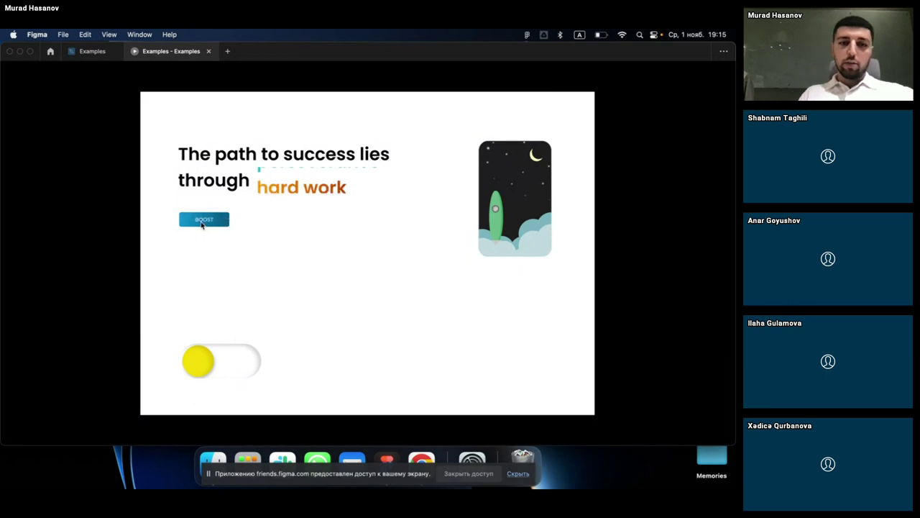
click(237, 367)
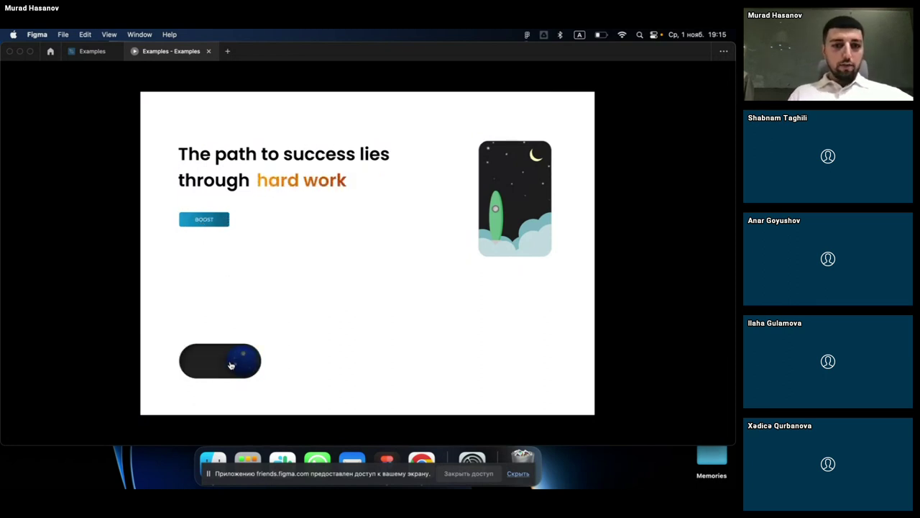
click(231, 366)
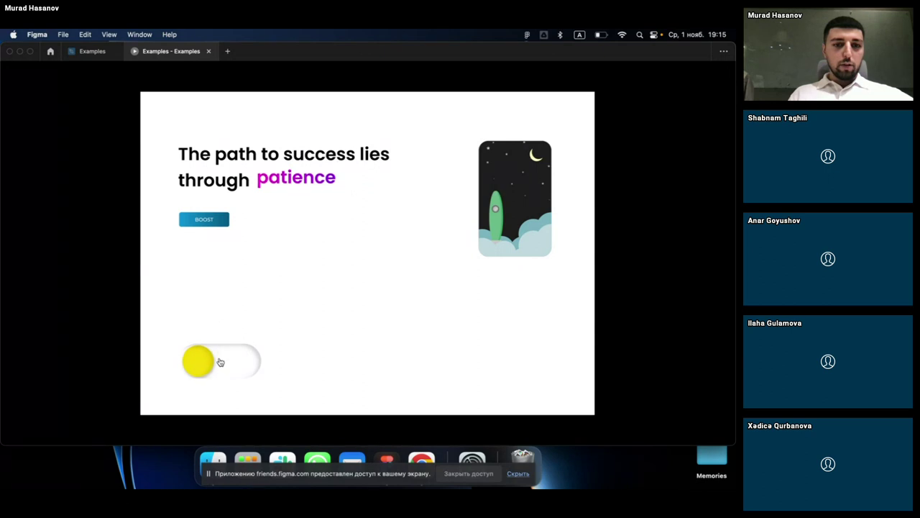
click(221, 361)
click(216, 359)
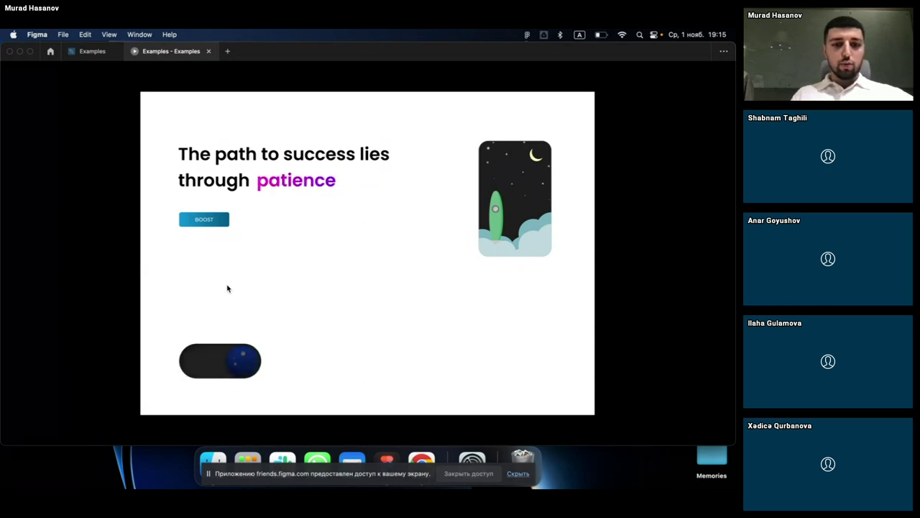
click(224, 366)
click(219, 361)
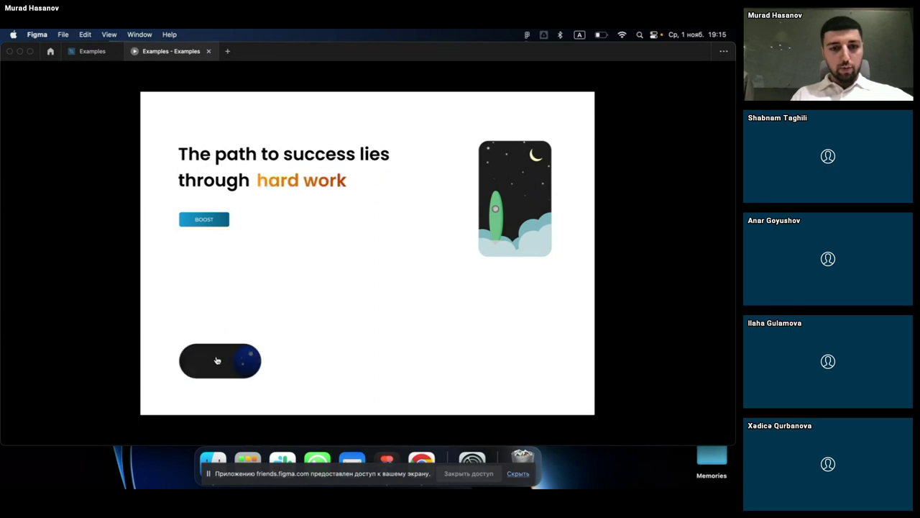
click(214, 352)
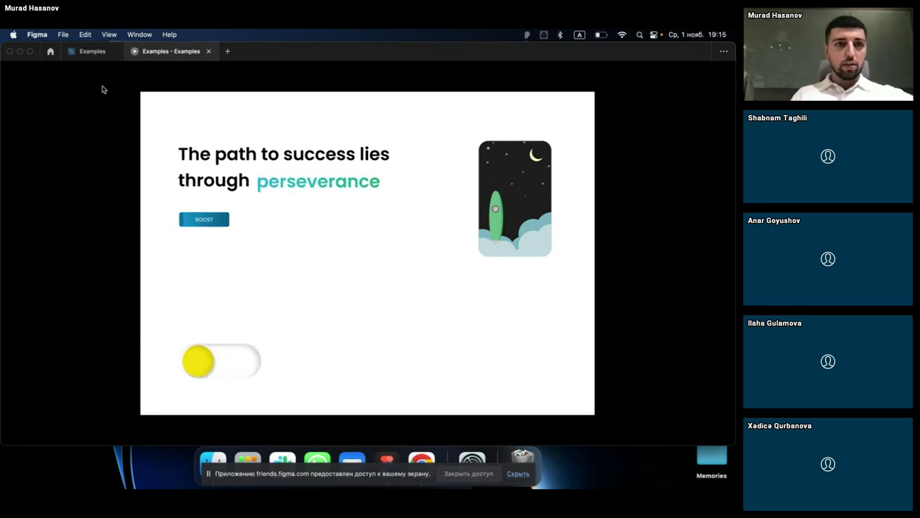
click(92, 52)
scroll(282, 174, down, 3)
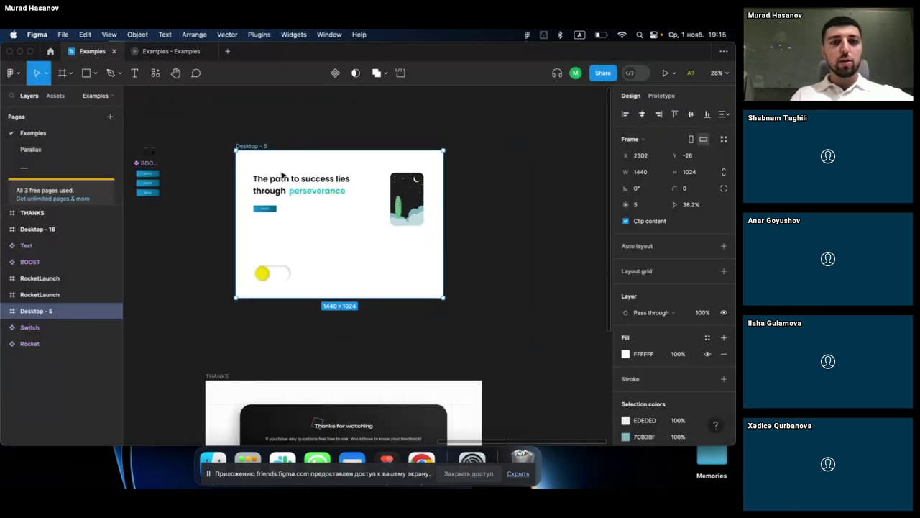
scroll(281, 176, left, 5)
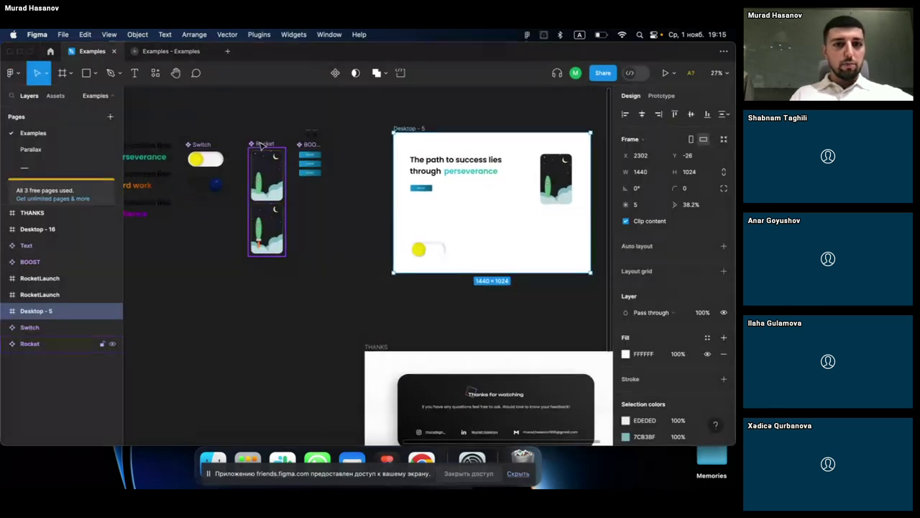
click(284, 146)
click(309, 154)
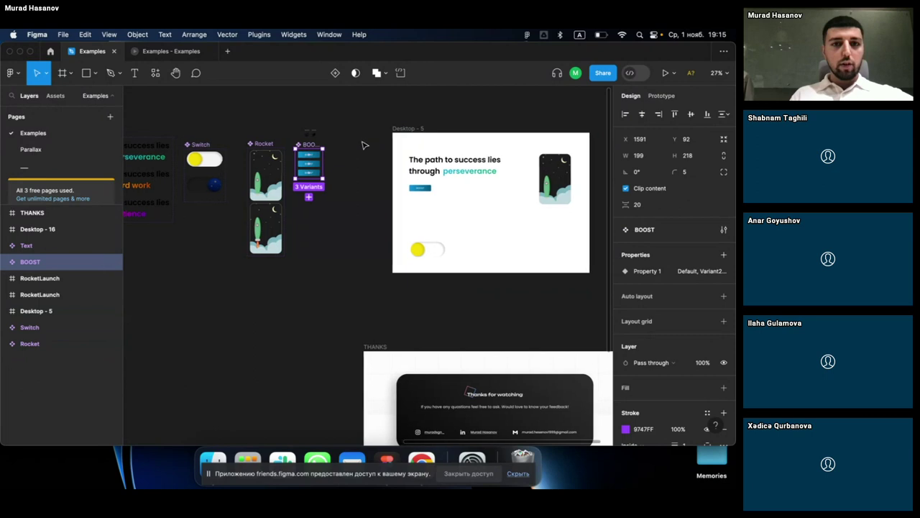
scroll(363, 146, right, 3)
scroll(365, 145, left, 3)
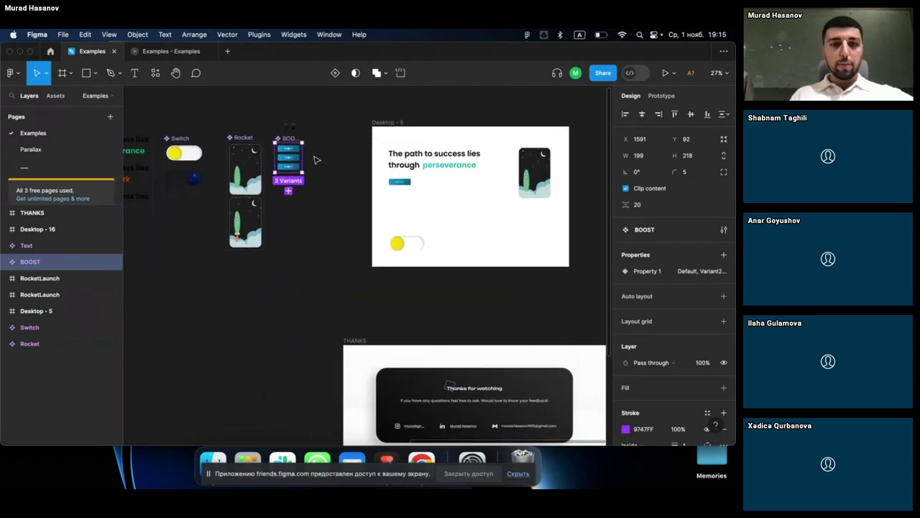
scroll(315, 159, left, 3)
click(366, 231)
scroll(366, 230, left, 3)
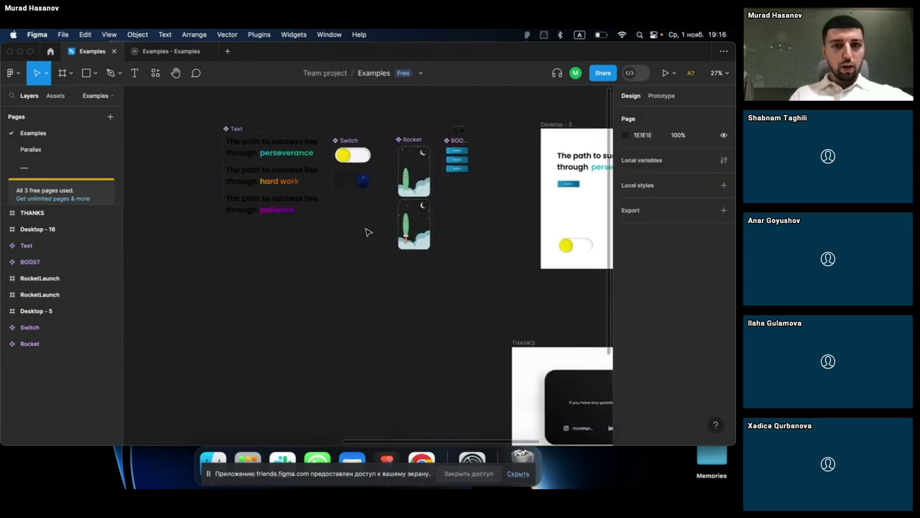
scroll(347, 228, down, 2)
click(275, 177)
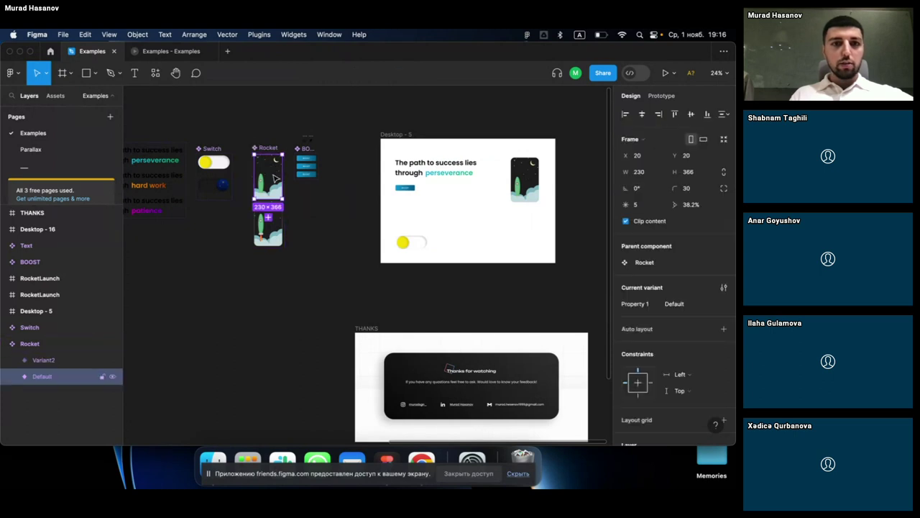
scroll(274, 178, left, 3)
scroll(275, 178, down, 1)
scroll(385, 160, right, 3)
scroll(386, 160, down, 1)
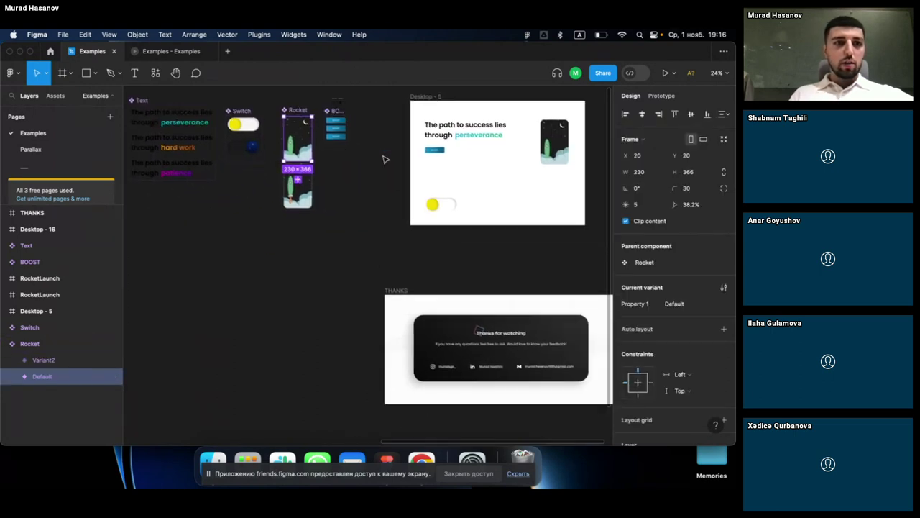
scroll(382, 169, right, 2)
scroll(301, 162, left, 4)
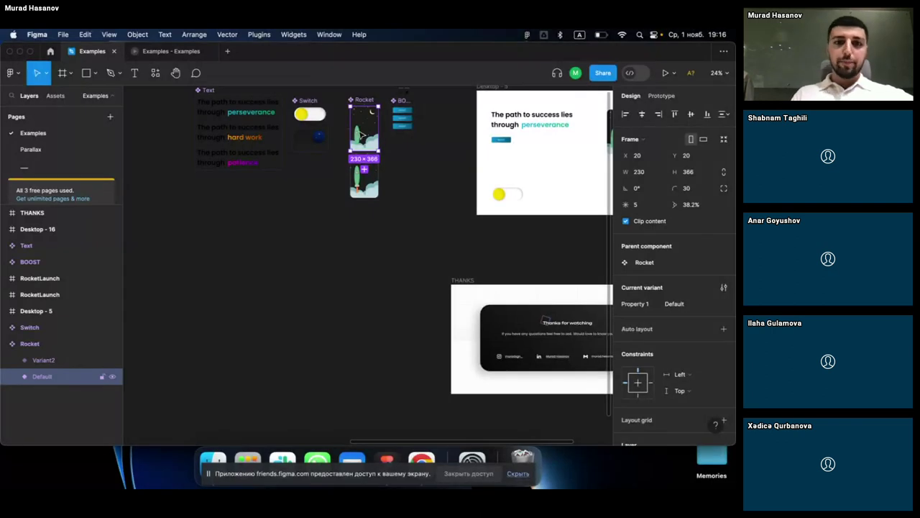
Step: Make a copy of the Rocket card, detach it into a plain frame, and move it right
drag(367, 137, 203, 315)
key(shift+2)
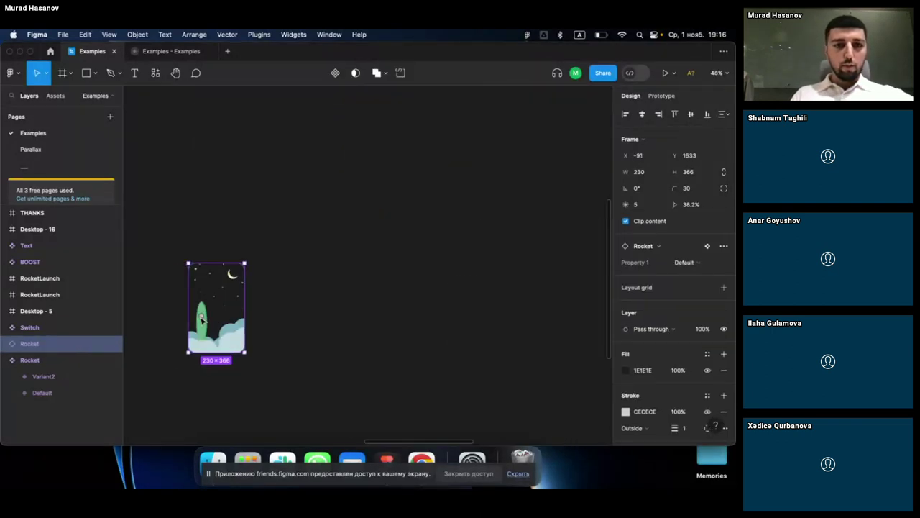
ctrl+scroll(317, 269, up, 3)
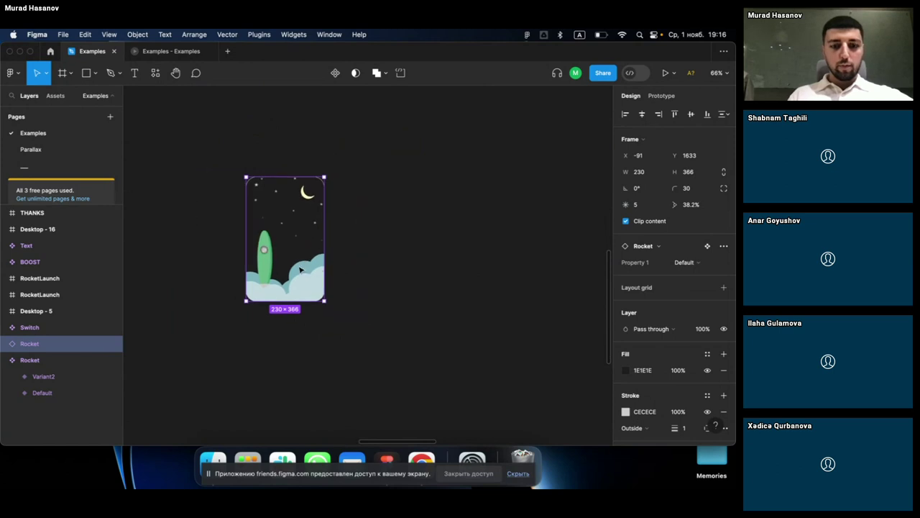
key(super+alt+b)
scroll(265, 261, right, 5)
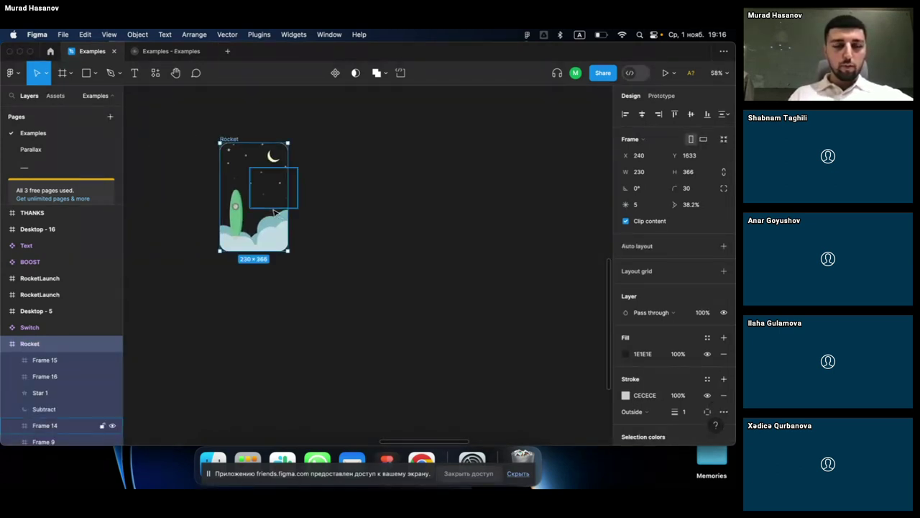
drag(177, 209, 310, 224)
Step: Pull the 44 × 222 rocket ship, Frame 12, out of the card as a standalone frame
ctrl+scroll(288, 194, up, 2)
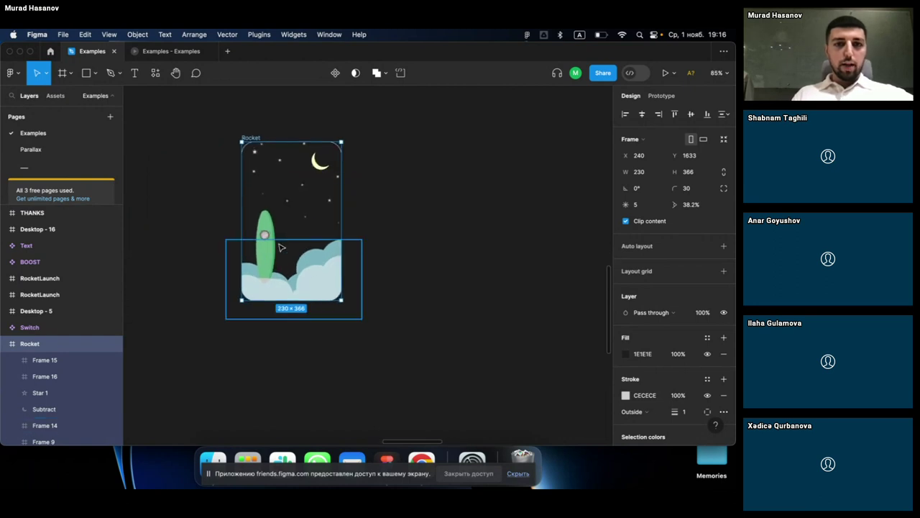
click(273, 243)
scroll(273, 245, up, 5)
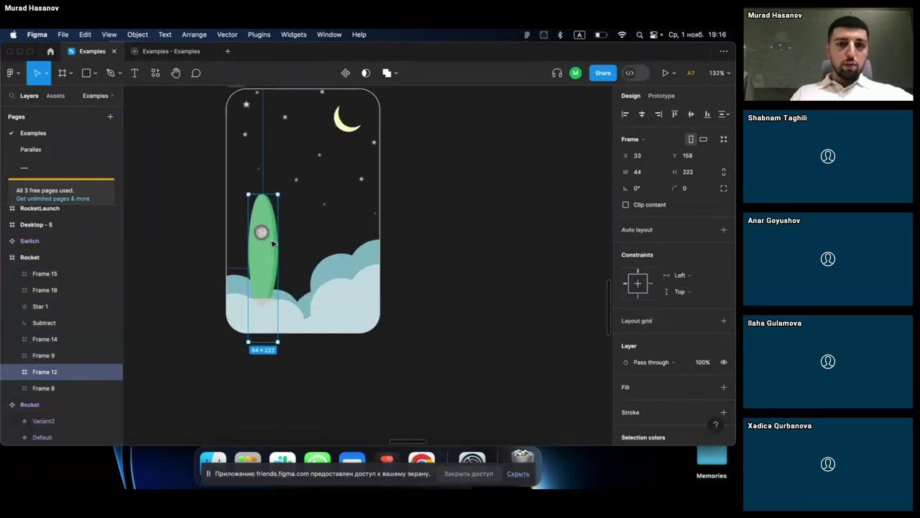
scroll(261, 237, down, 2)
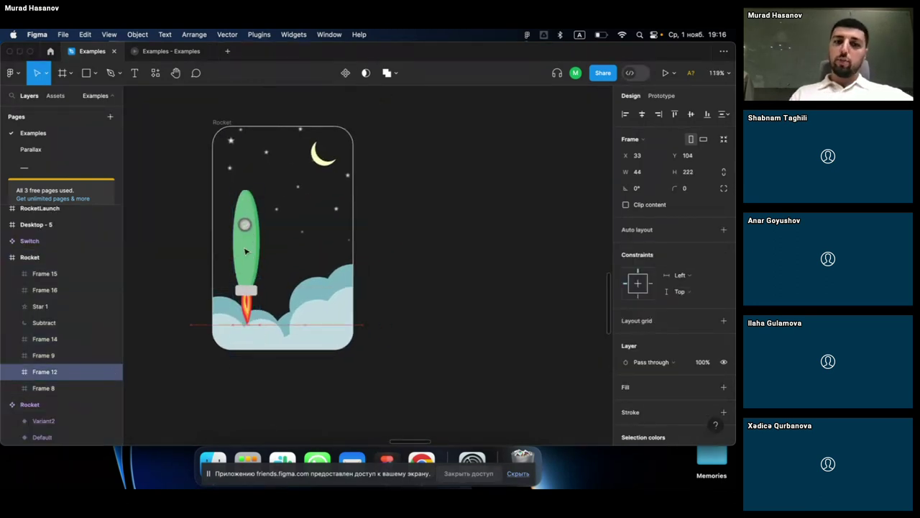
scroll(244, 256, down, 3)
scroll(245, 252, down, 1)
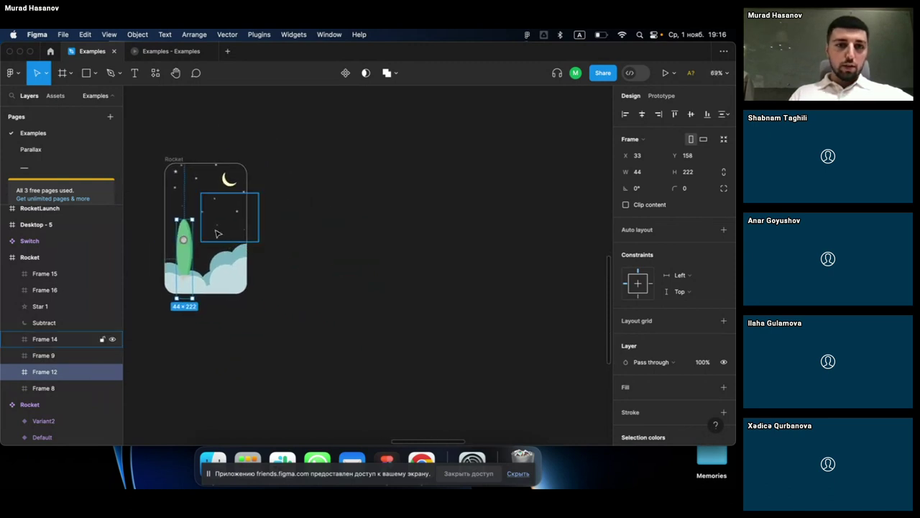
click(218, 234)
click(320, 215)
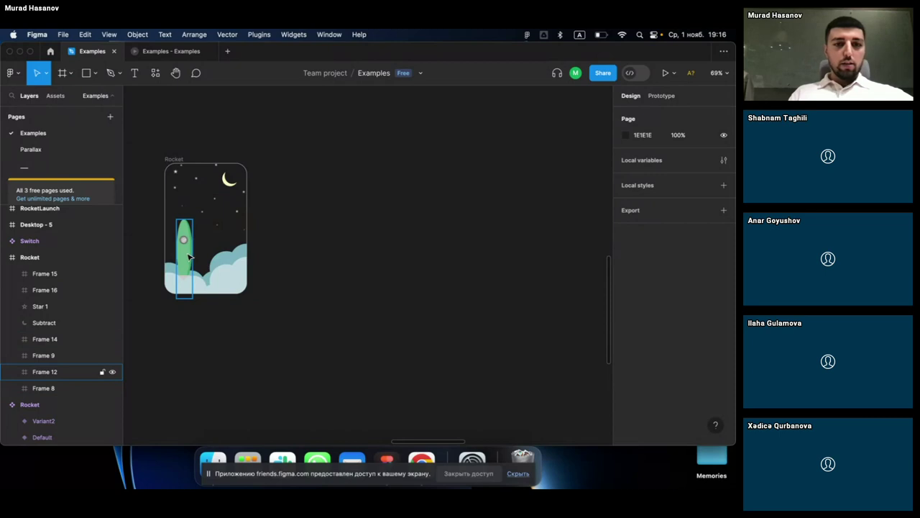
drag(189, 256, 290, 214)
scroll(257, 228, right, 3)
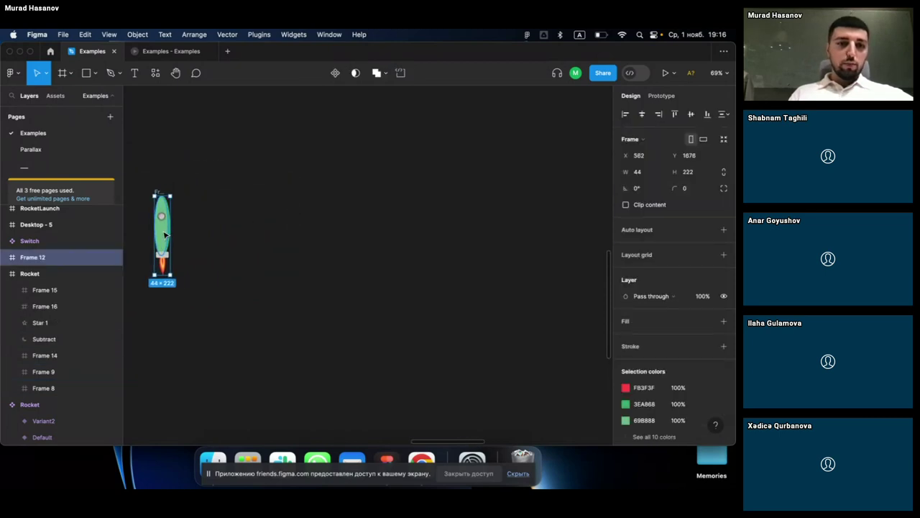
Step: Shift the rocket frame further right and add a 100×100 white frame beside it
drag(164, 234, 208, 230)
scroll(287, 216, left, 3)
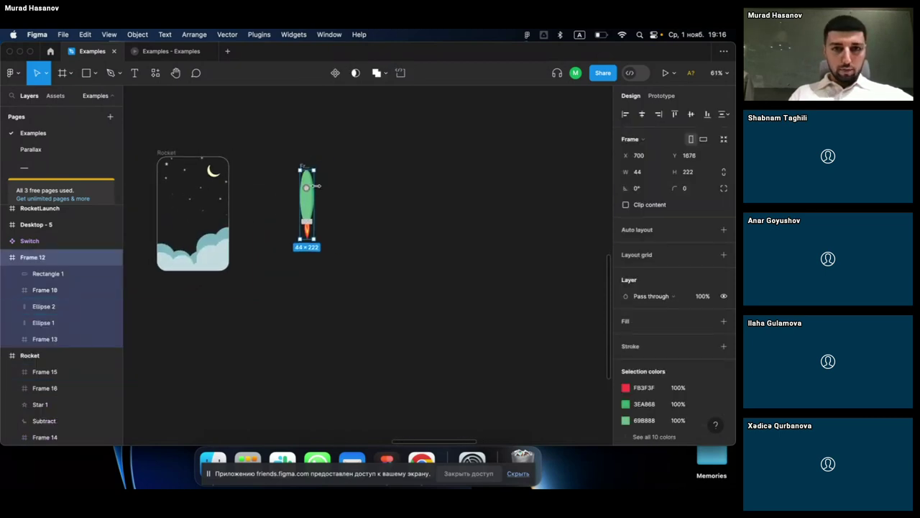
scroll(310, 190, up, 2)
scroll(307, 192, up, 2)
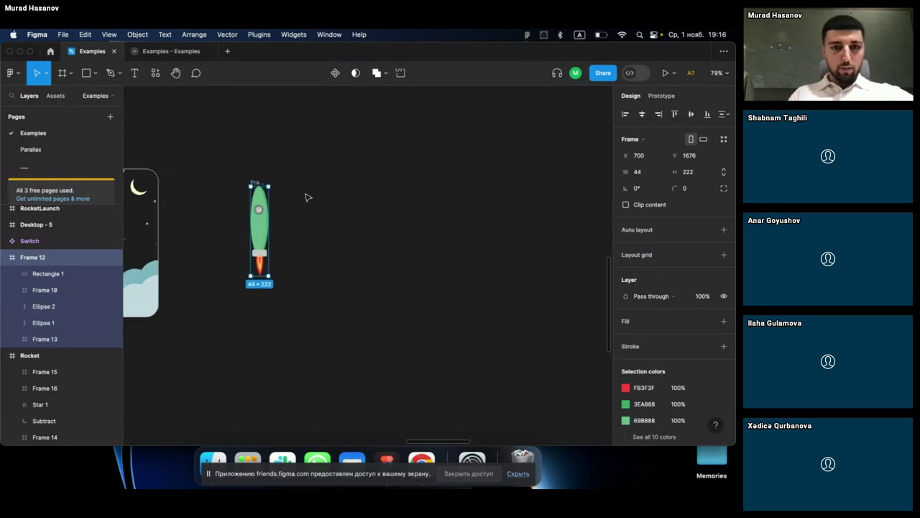
key(f)
click(311, 176)
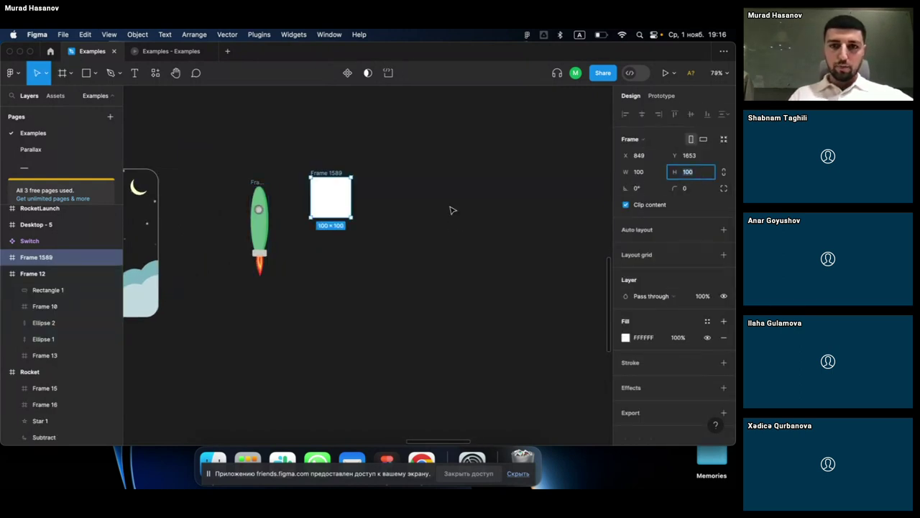
Step: Resize the new frame to 254×294, hide its fill, and give it a grey 737373 stroke
drag(351, 217, 413, 296)
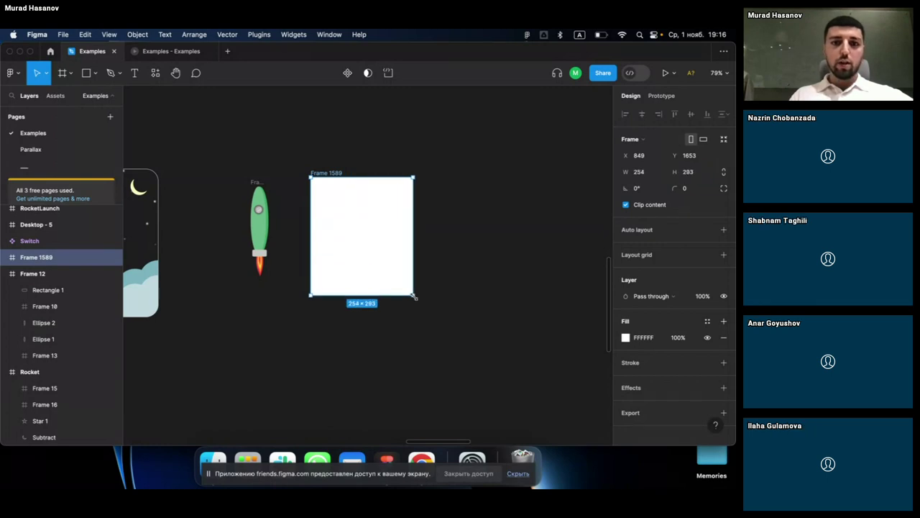
scroll(665, 338, down, 1)
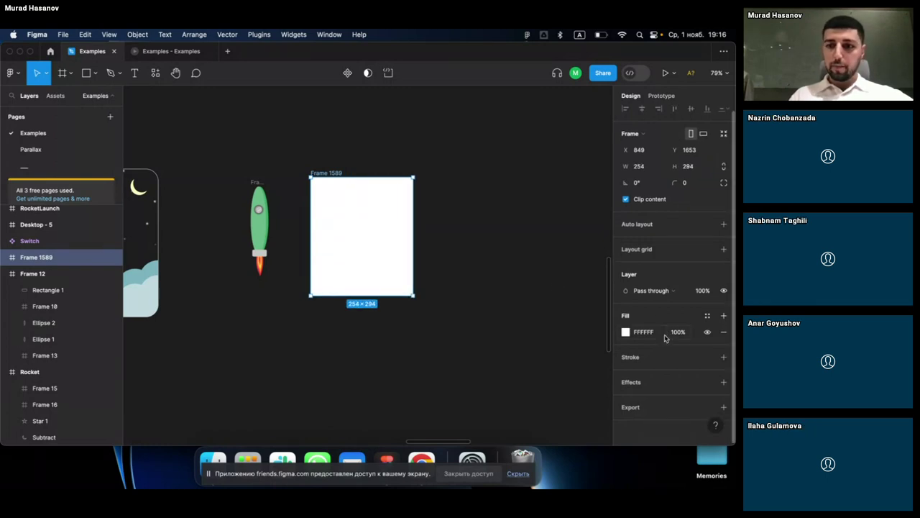
click(643, 361)
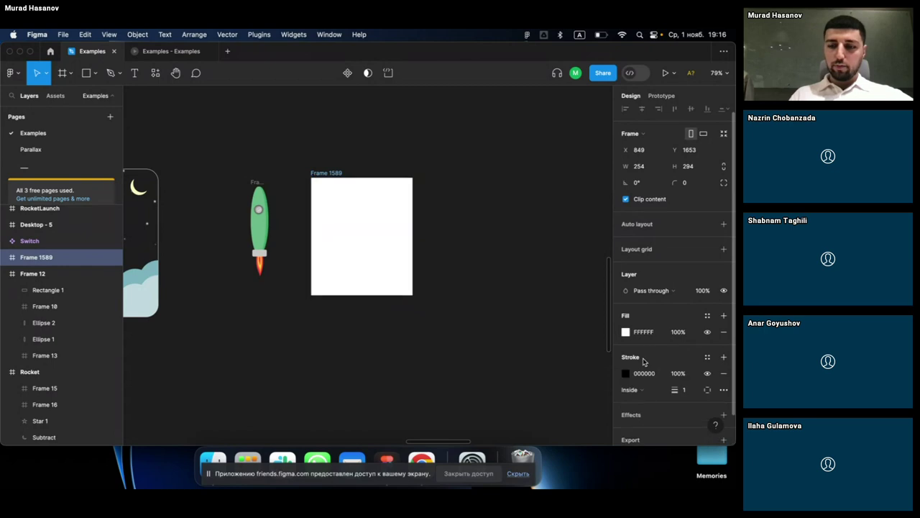
click(708, 331)
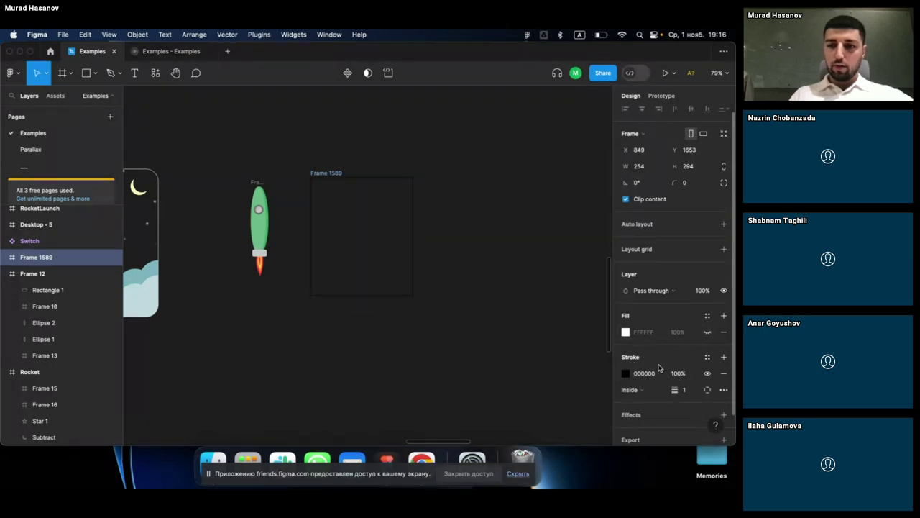
click(647, 374)
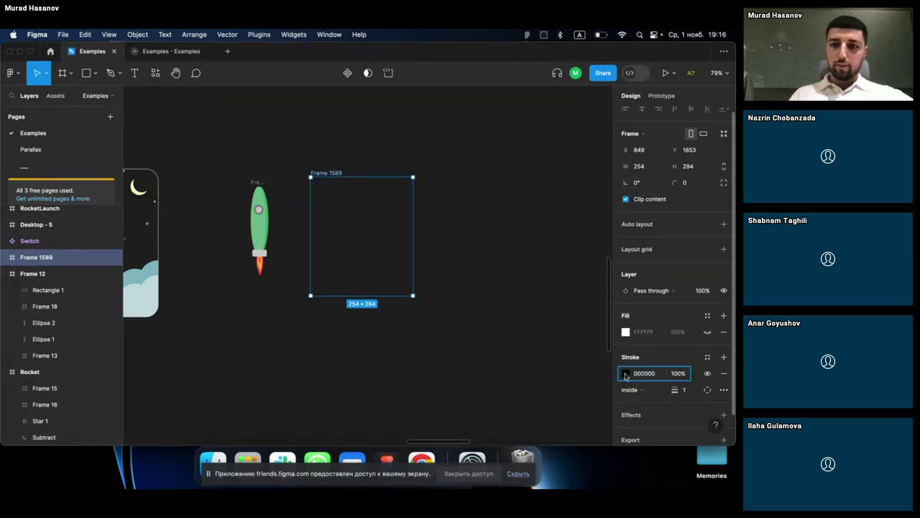
click(626, 374)
drag(495, 276, 490, 248)
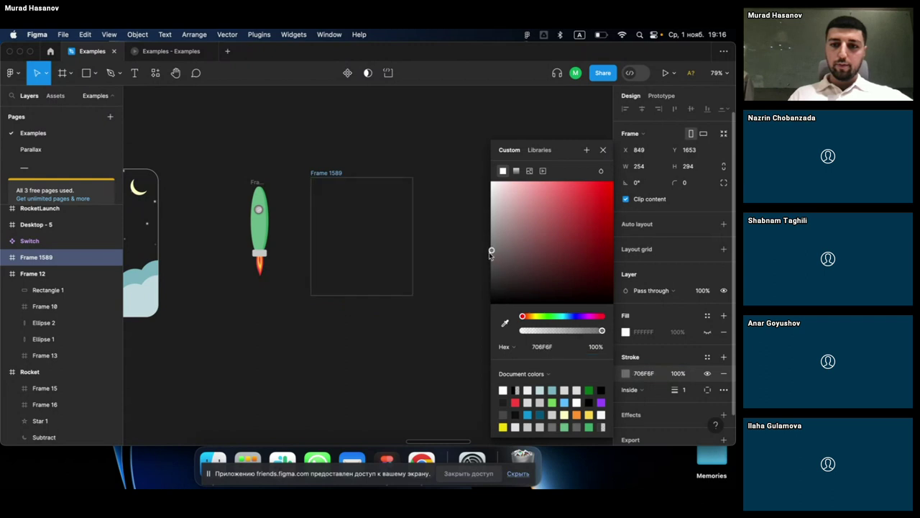
Step: Round Frame 1589's corners, then deselect and reselect the frame
click(688, 184)
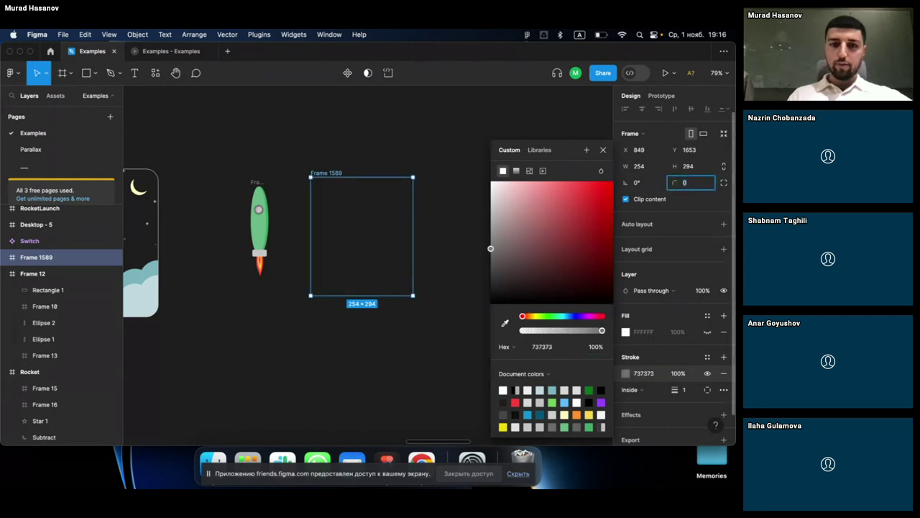
text(20)
key(Return)
click(338, 144)
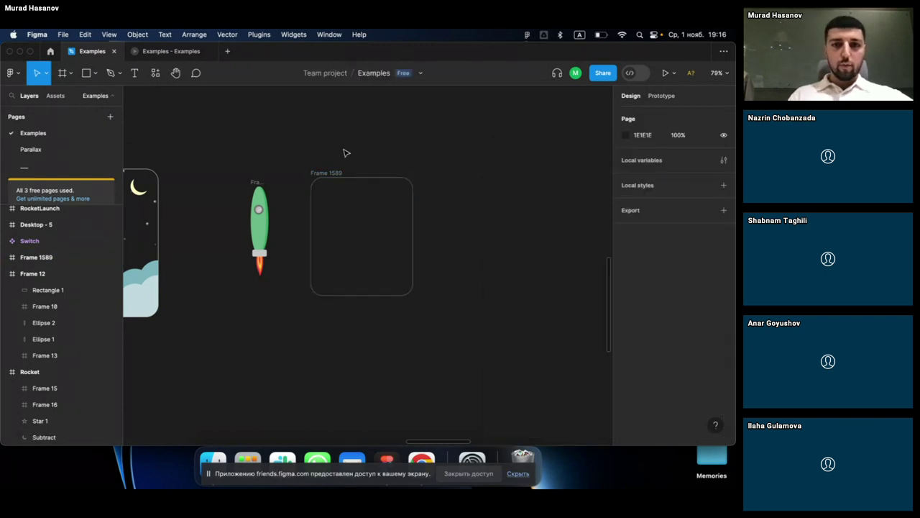
scroll(318, 216, left, 2)
scroll(318, 218, right, 2)
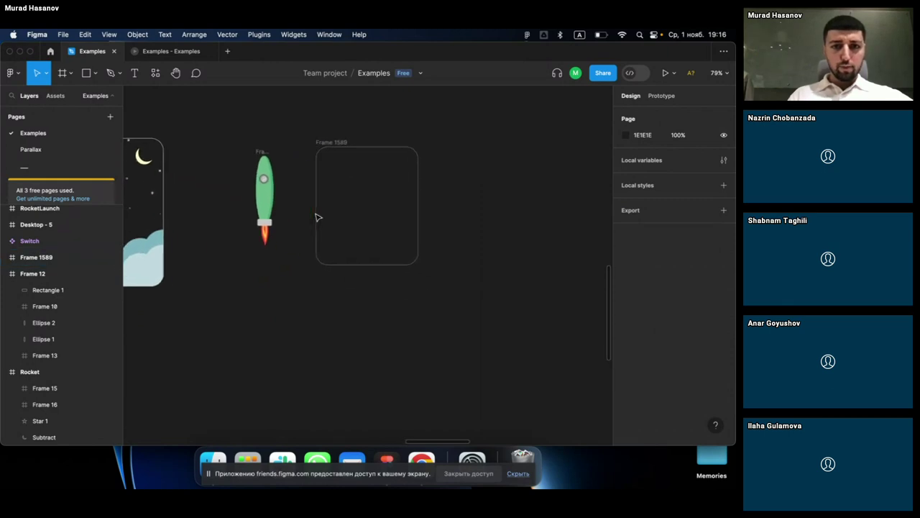
click(360, 217)
Step: Draw a circle in Frame 1589 and copy it into overlapping circles, some 88×88 and 77×77
key(o)
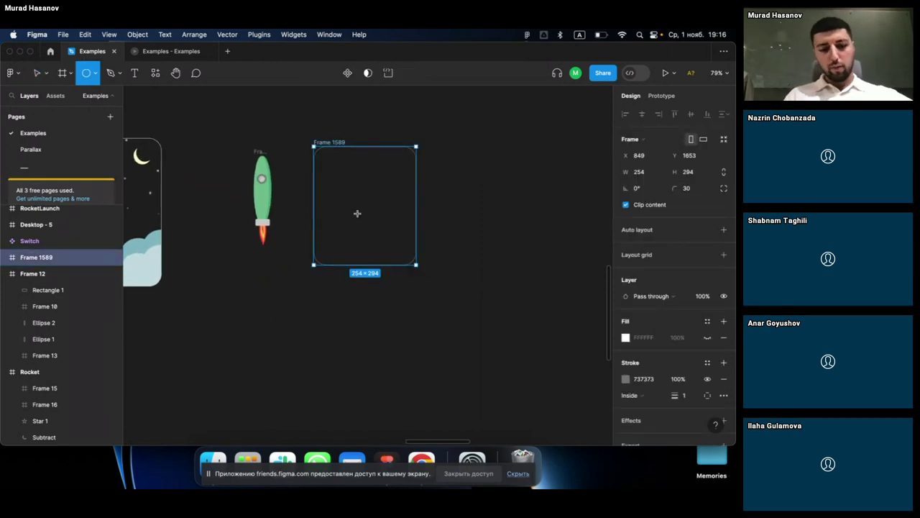
click(388, 239)
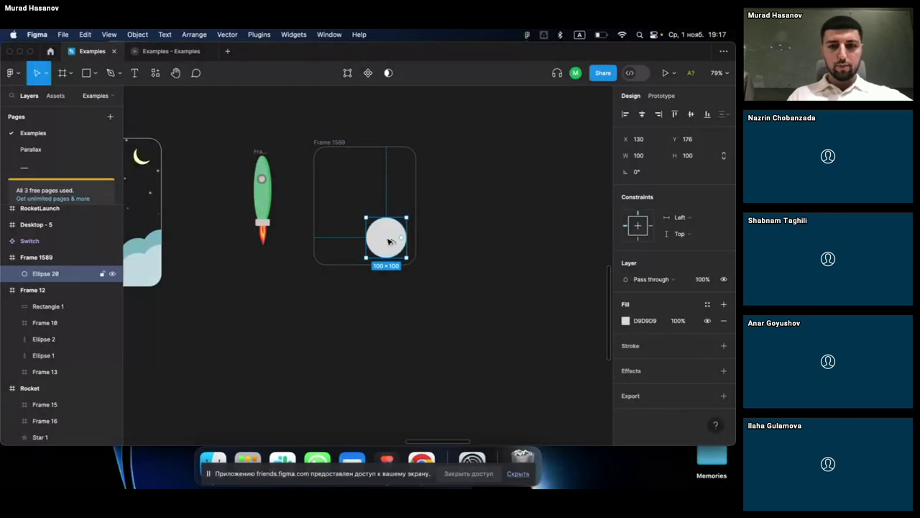
mouse_move(389, 242)
mouse_down()
mouse_move(364, 247)
mouse_move(360, 263)
mouse_move(405, 256)
mouse_up()
scroll(360, 262, up, 3)
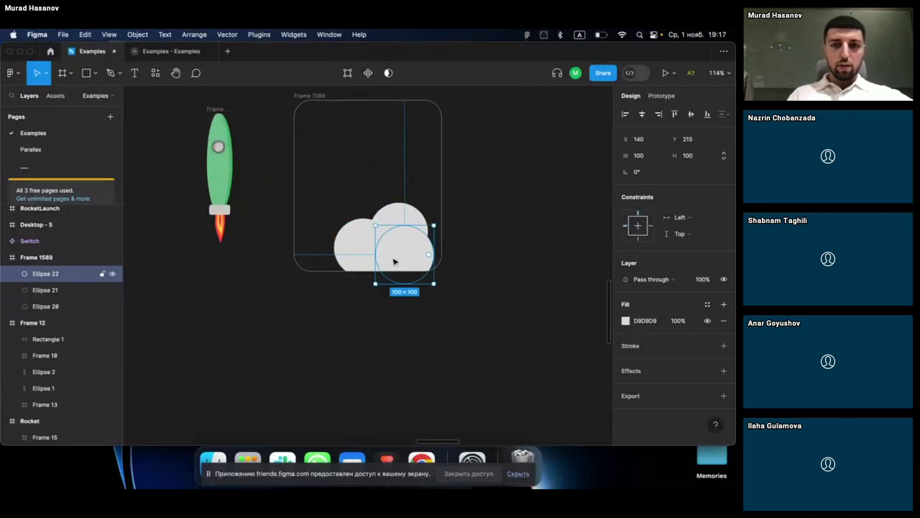
drag(348, 256, 319, 256)
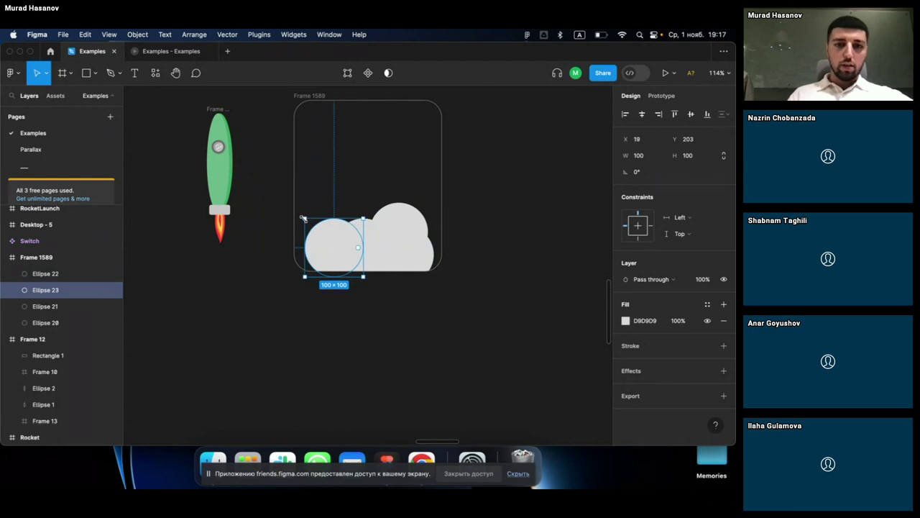
drag(303, 218, 313, 226)
drag(340, 255, 333, 262)
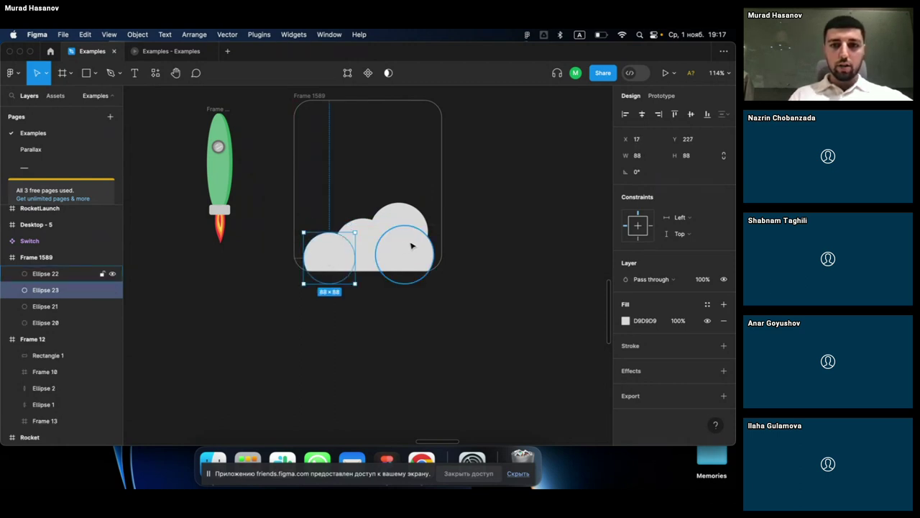
mouse_move(330, 257)
alt+mouse_down()
mouse_move(379, 250)
mouse_move(367, 233)
mouse_move(437, 241)
alt+mouse_up()
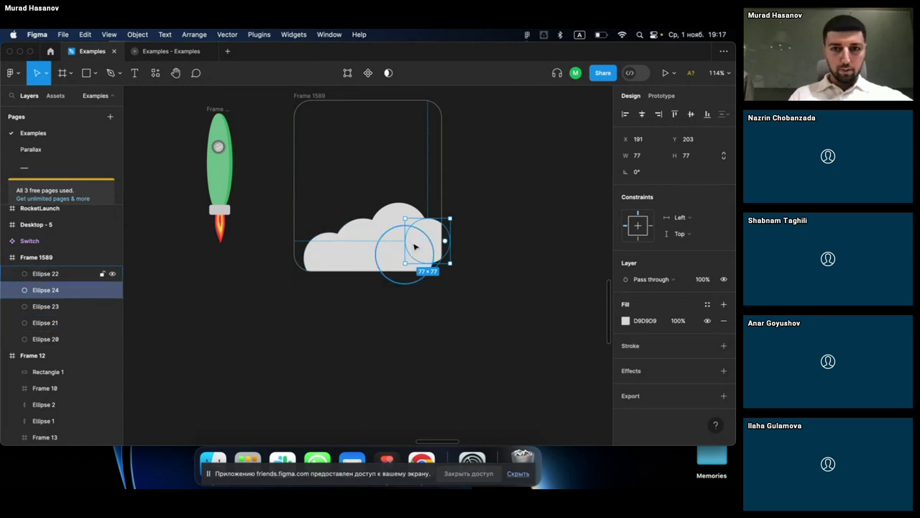
drag(421, 248, 302, 272)
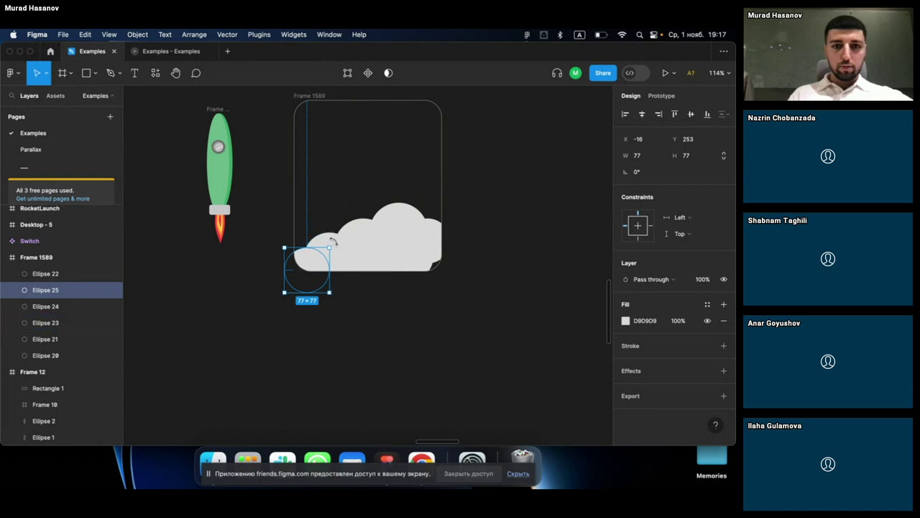
Step: Union the six circles into one 284 × 154 cloud shape and duplicate it
shift+click(339, 244)
shift+click(363, 237)
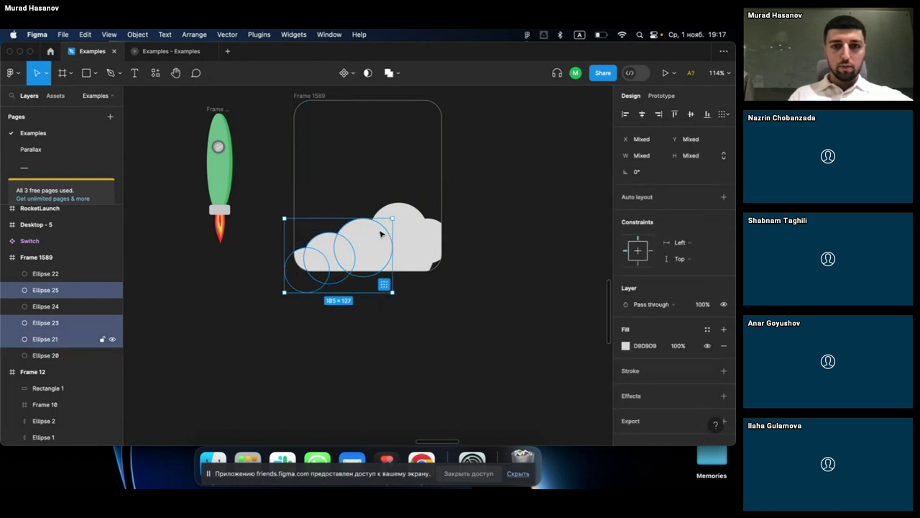
shift+click(416, 251)
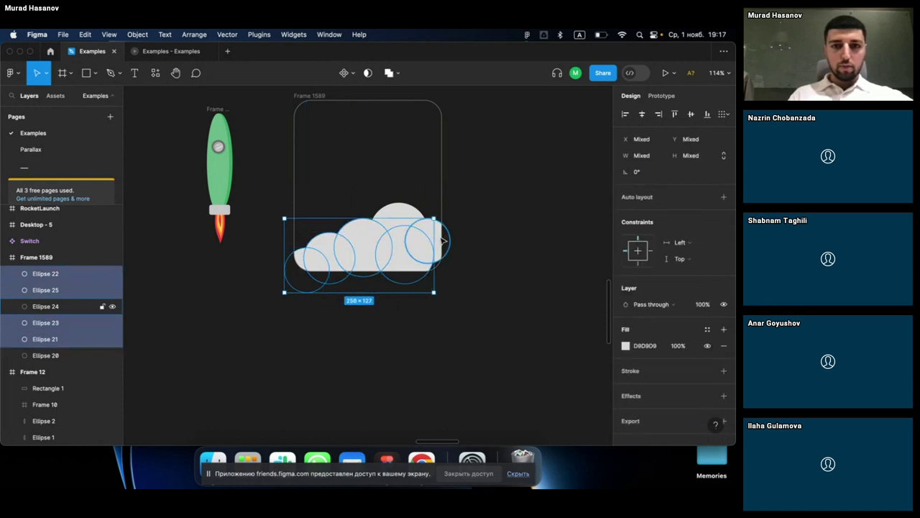
click(404, 213)
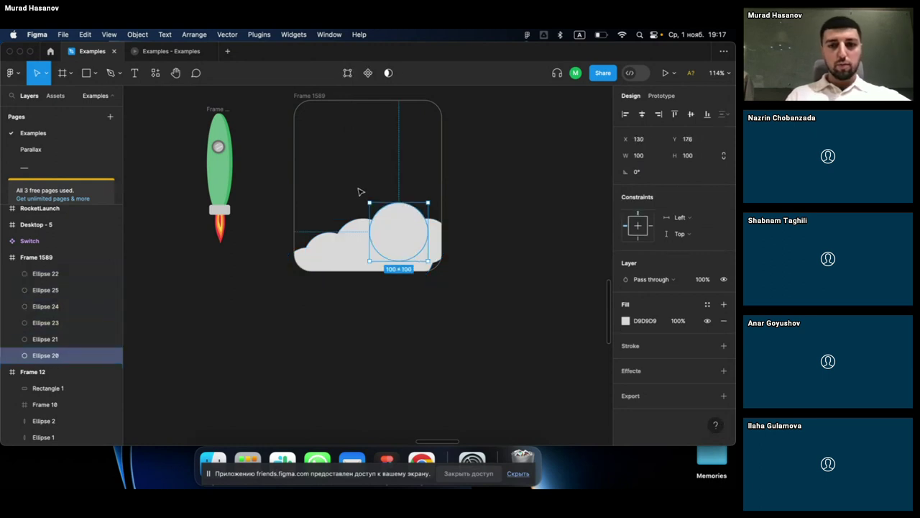
key(ctrl+a)
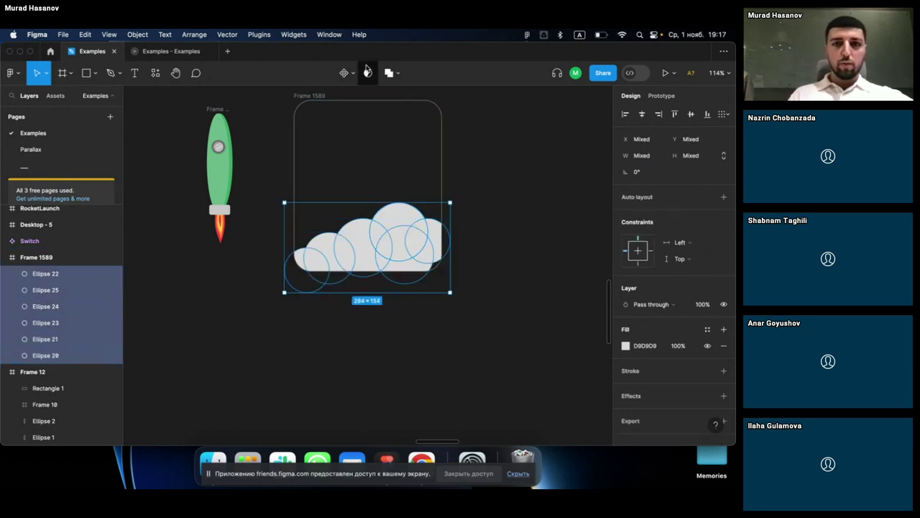
click(397, 73)
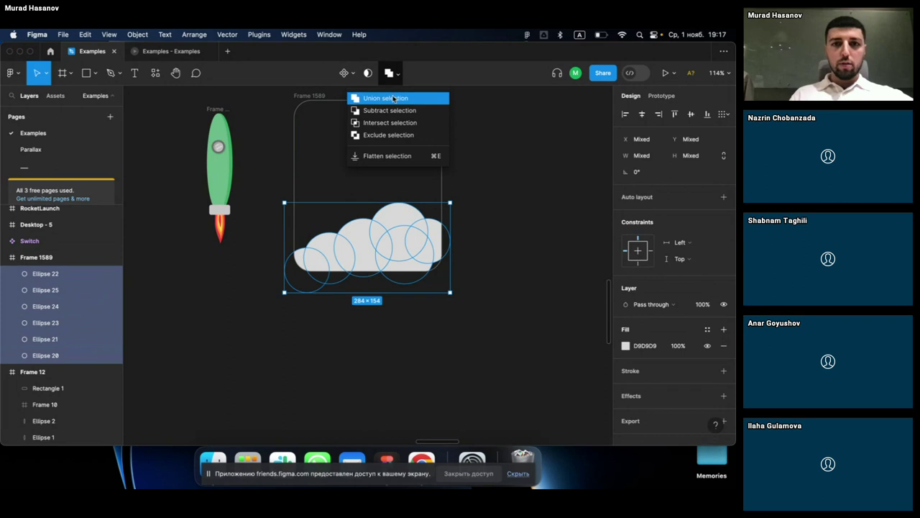
click(386, 98)
scroll(369, 237, down, 2)
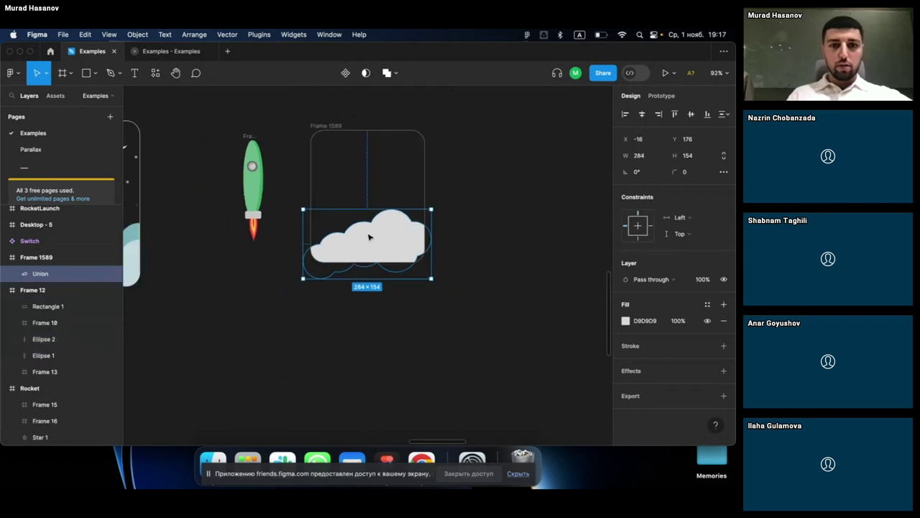
scroll(369, 236, up, 5)
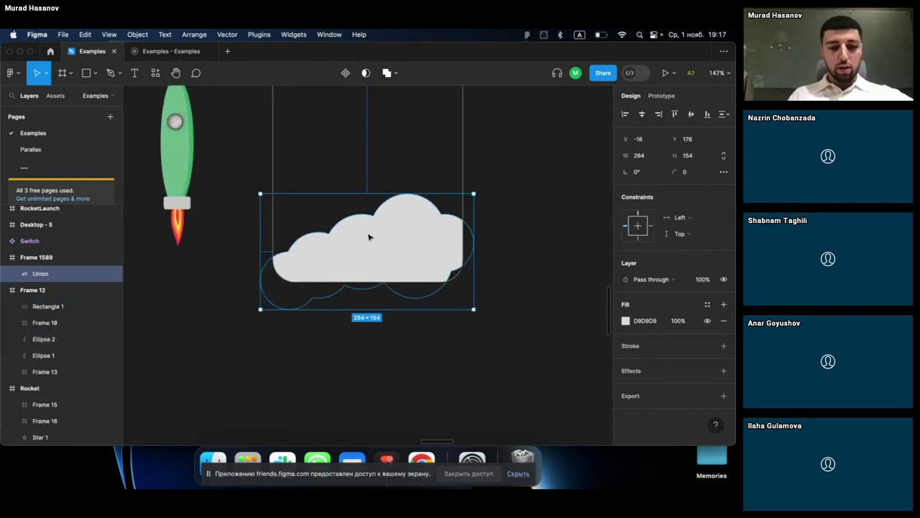
key(cmd+d)
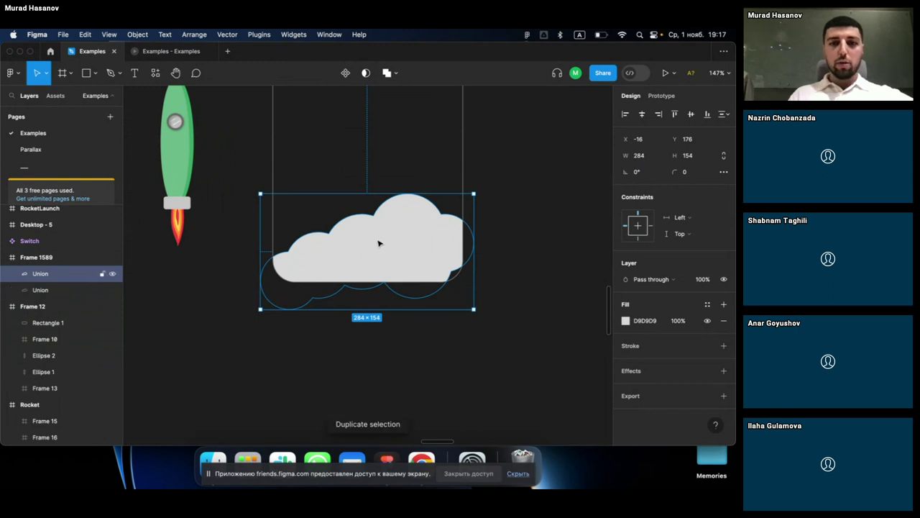
Step: Raise the duplicate cloud about 30 px and fill the lower cloud bright blue 1A9EE8
drag(379, 243, 380, 223)
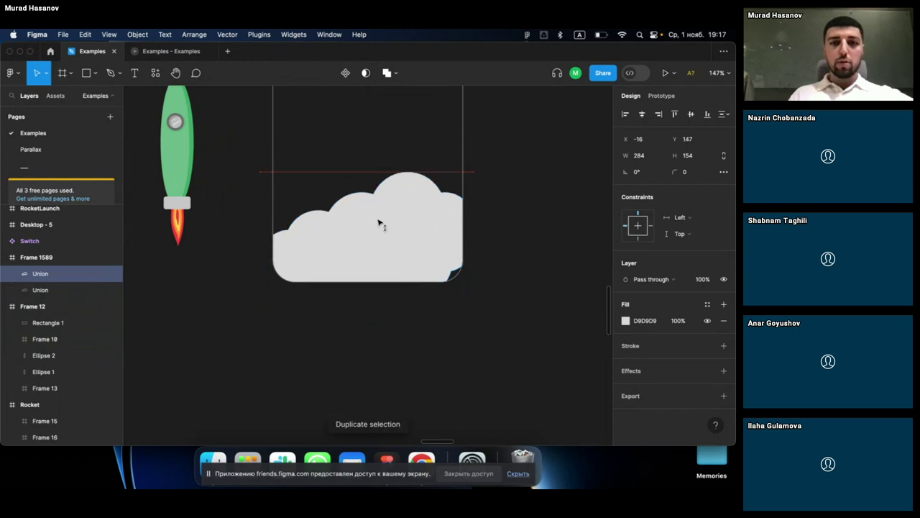
click(439, 283)
click(625, 321)
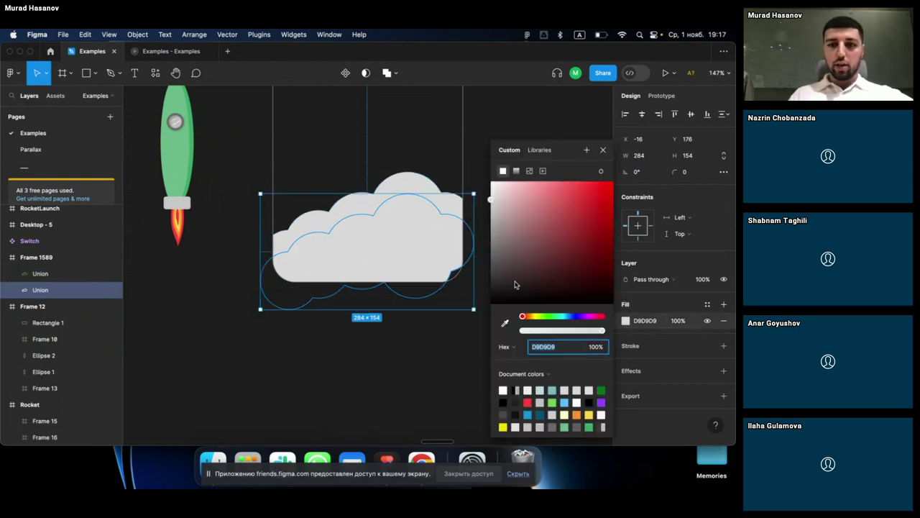
click(567, 317)
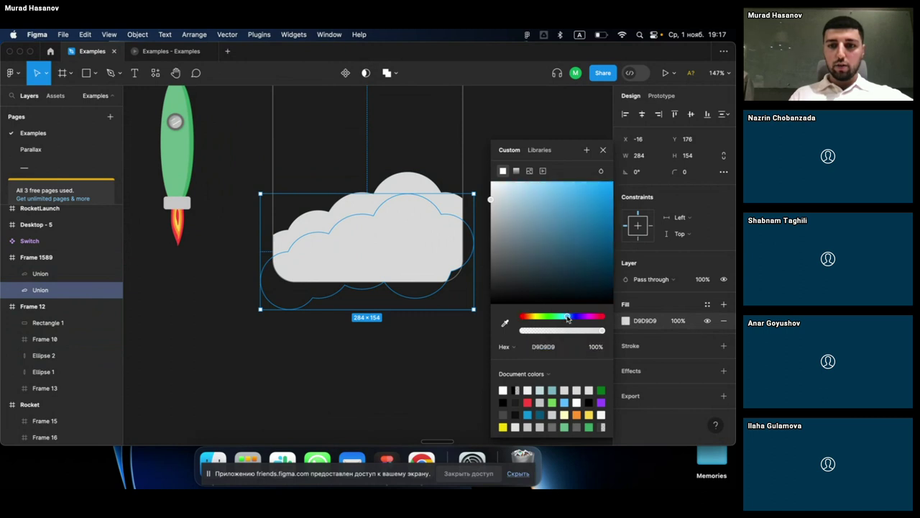
click(599, 195)
Step: Sample the lower cloud's blue onto the upper cloud and lighten it to 69BAE8
click(421, 232)
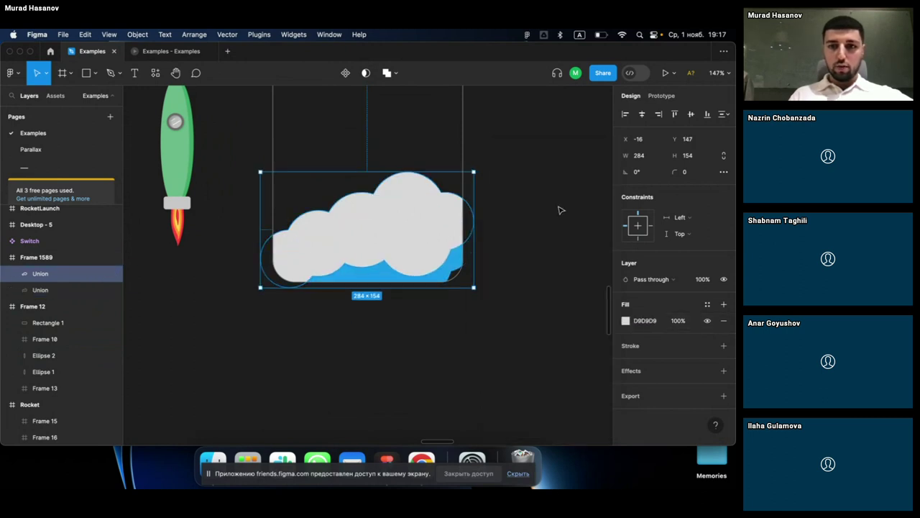
click(625, 321)
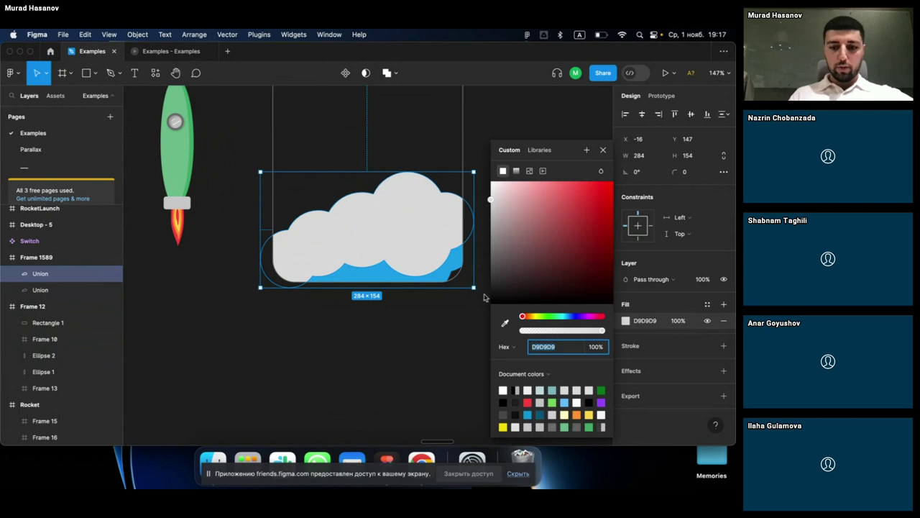
key(BackSpace)
key(super+z)
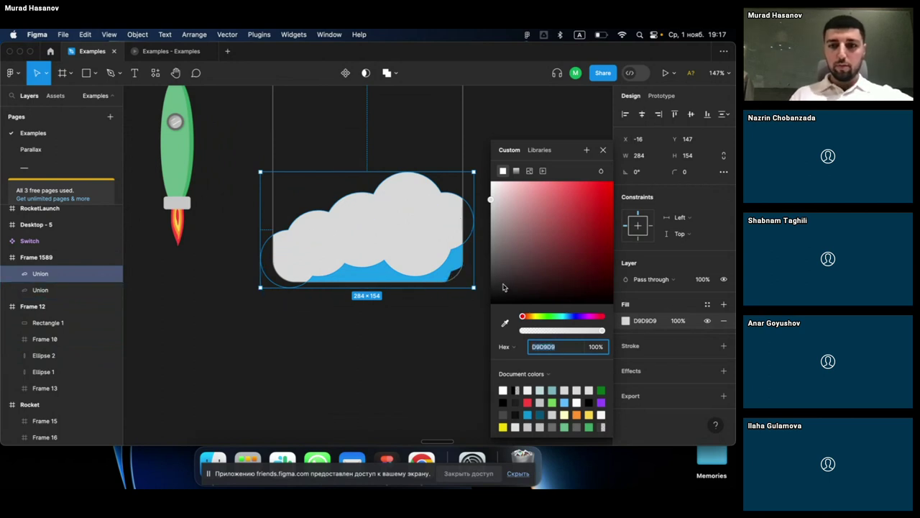
click(603, 149)
key(i)
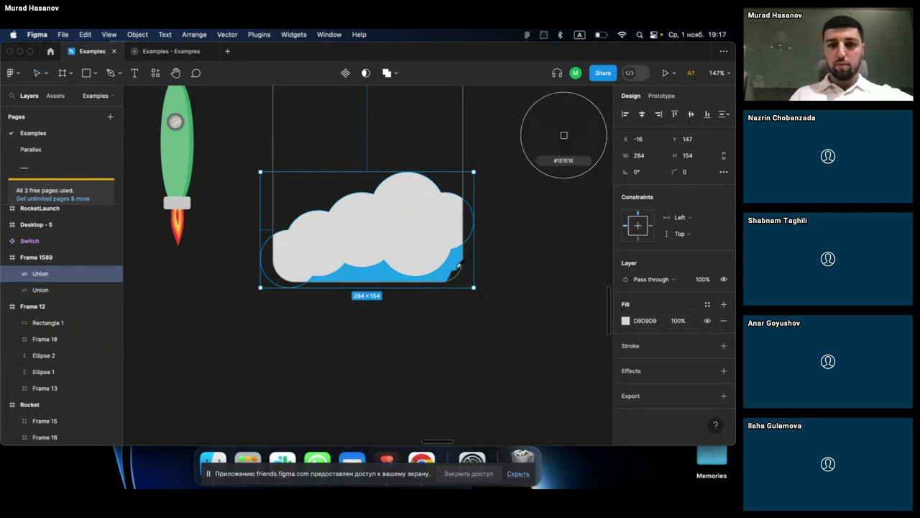
click(461, 263)
click(626, 320)
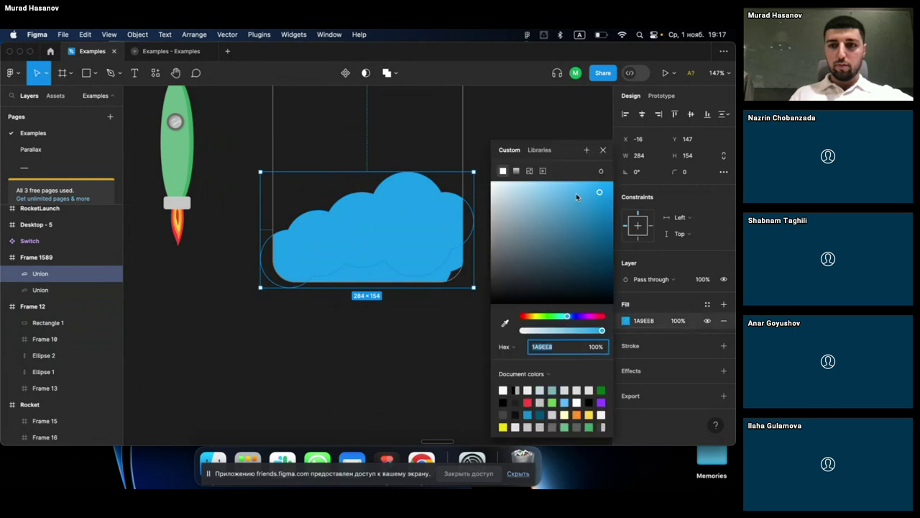
drag(576, 194, 571, 195)
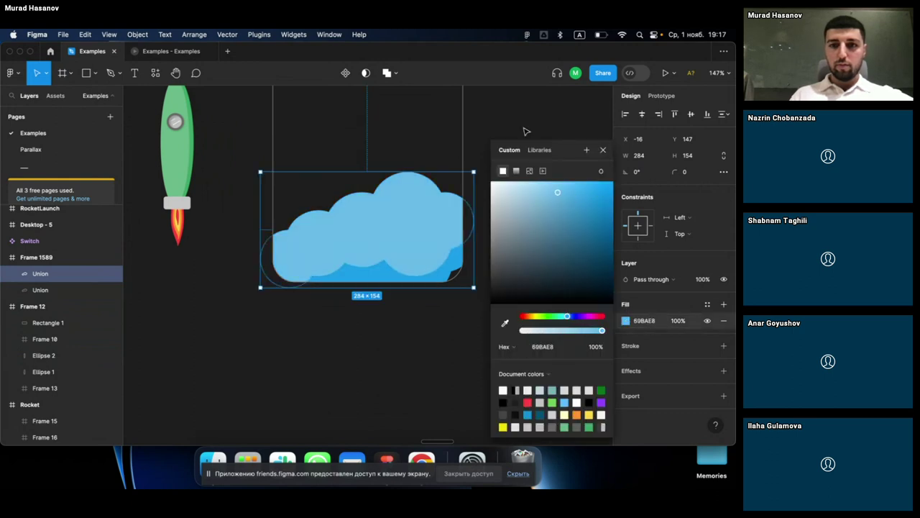
click(565, 136)
Step: Shift the lighter upper cloud about 68 px left to offset the two tones
click(430, 215)
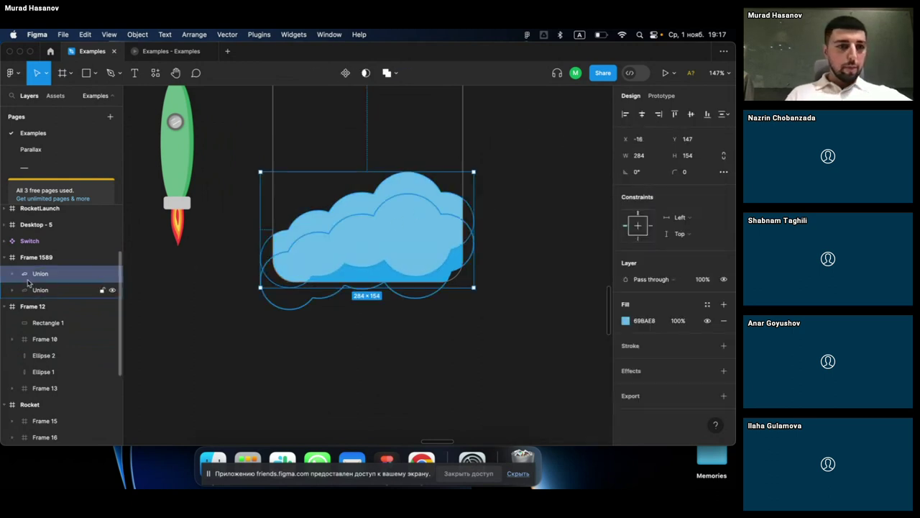
click(503, 228)
scroll(338, 309, right, 3)
click(343, 280)
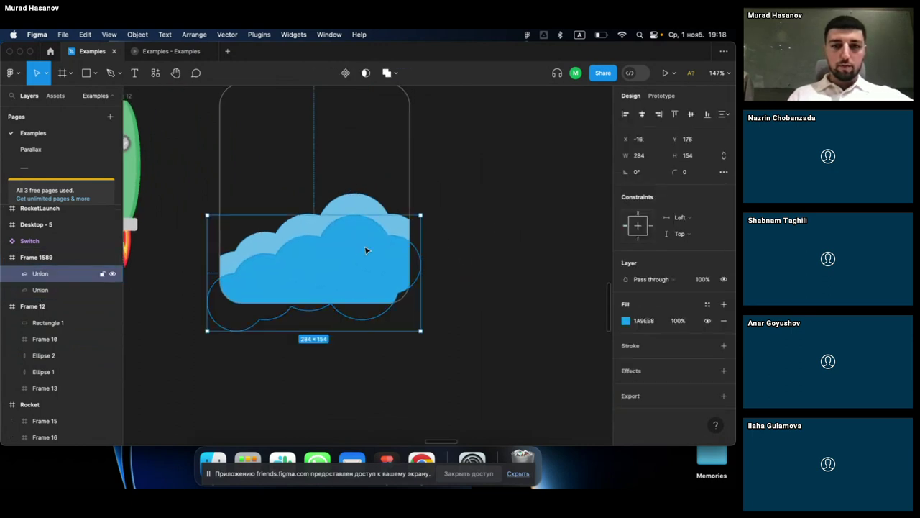
click(368, 215)
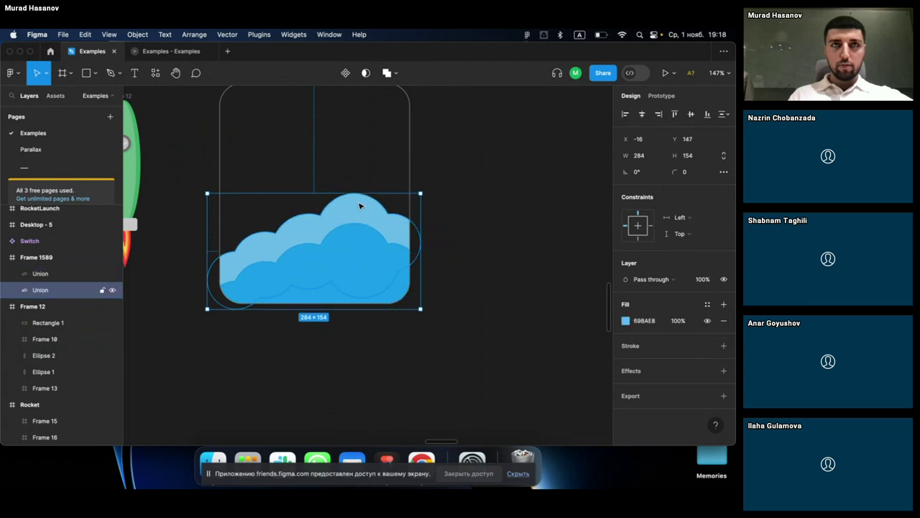
drag(350, 210, 314, 222)
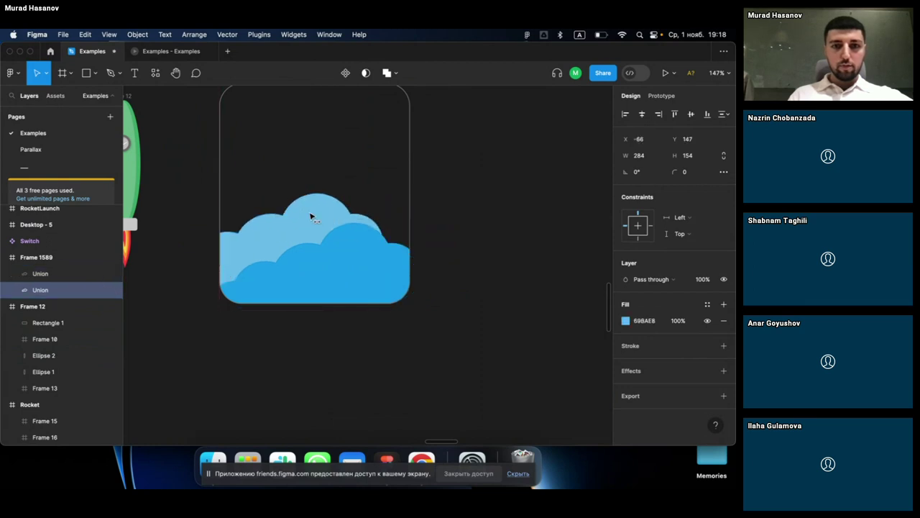
click(482, 220)
scroll(482, 220, down, 3)
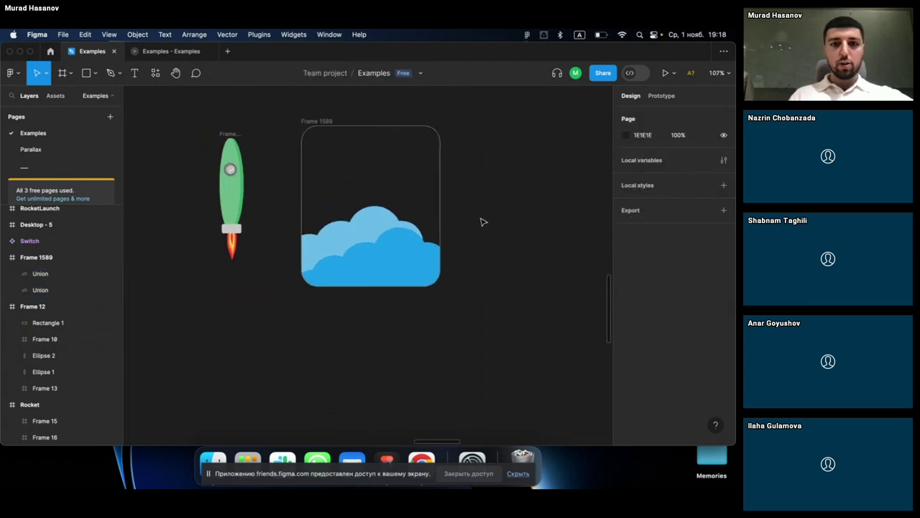
Step: Copy the FFF9C2 crescent moon from the Rocket frame and paste it into Frame 1589
click(256, 189)
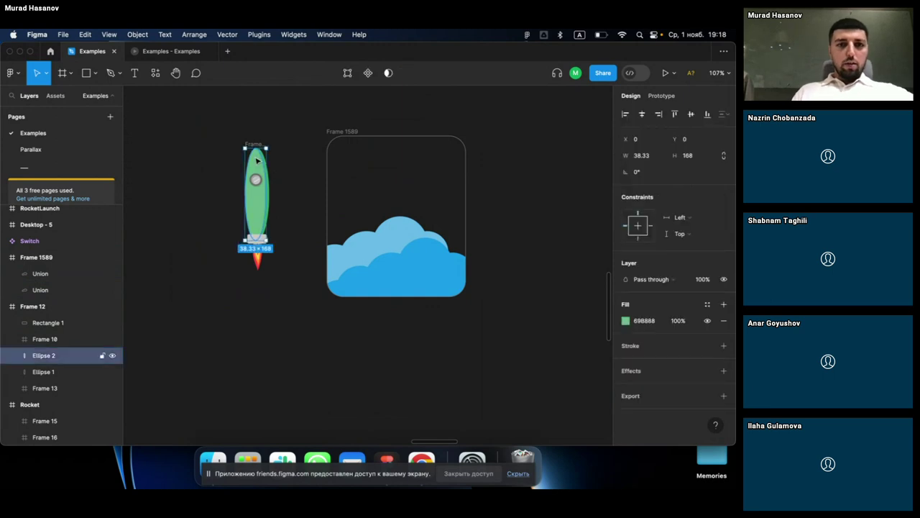
click(259, 133)
click(260, 143)
scroll(204, 165, left, 5)
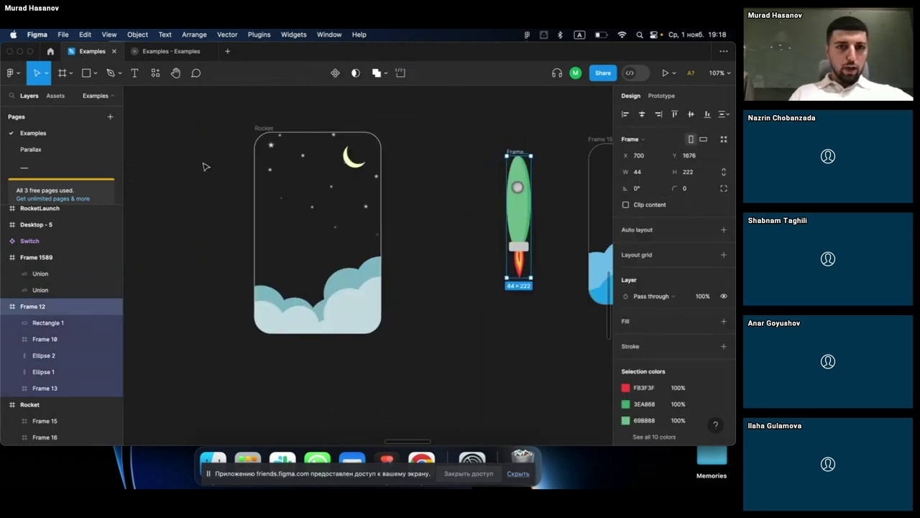
scroll(204, 165, down, 2)
click(333, 164)
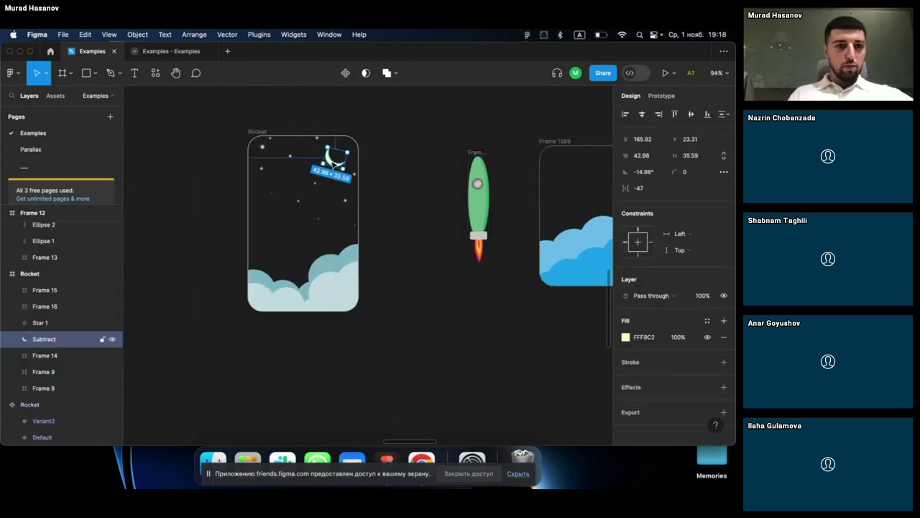
key(super+c)
scroll(292, 322, right, 6)
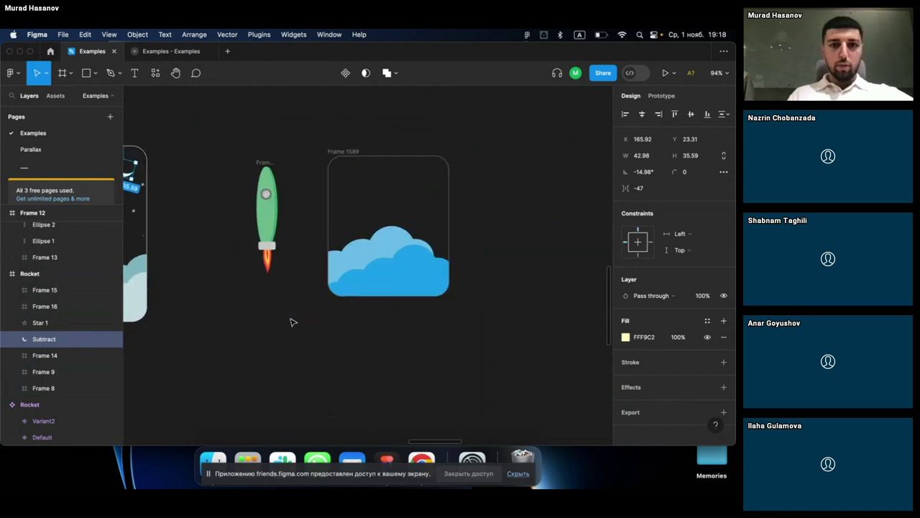
click(415, 217)
key(super+v)
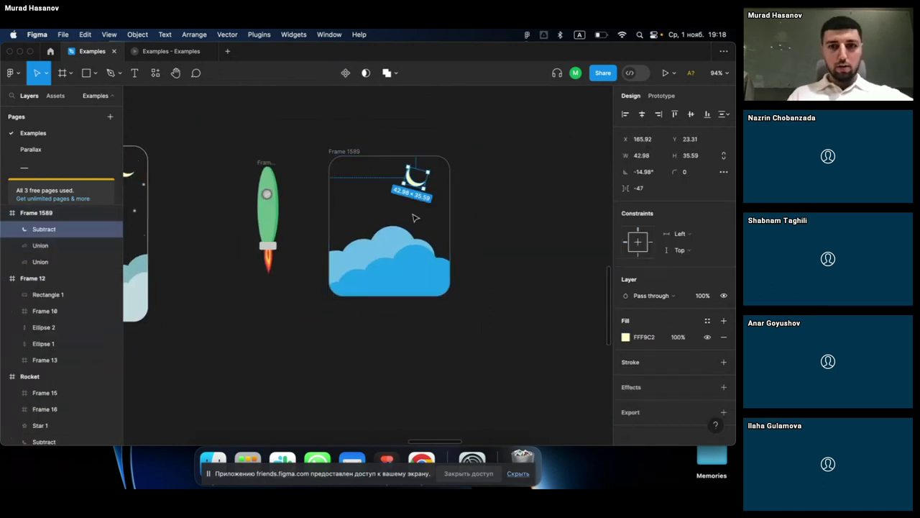
Step: Extend Frame 1589 upward to 254 × 356 and move both clouds down to its bottom
scroll(415, 217, up, 2)
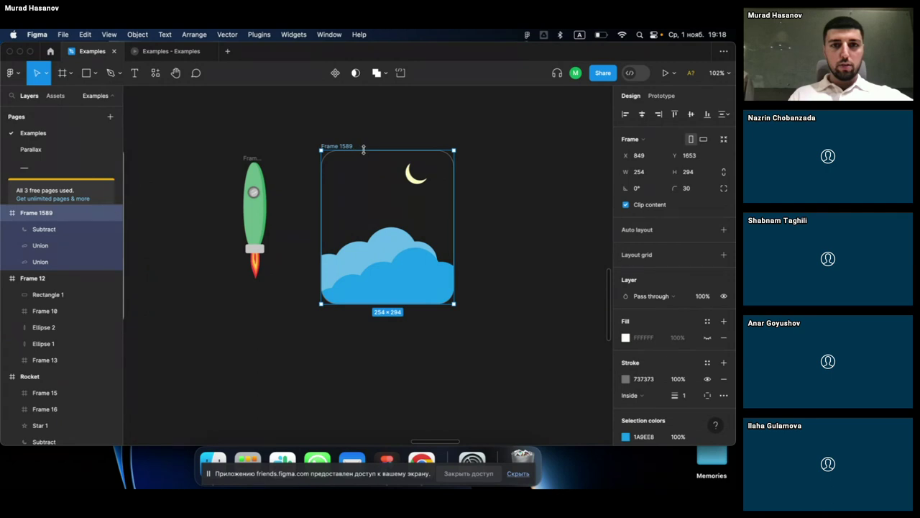
drag(363, 128, 363, 115)
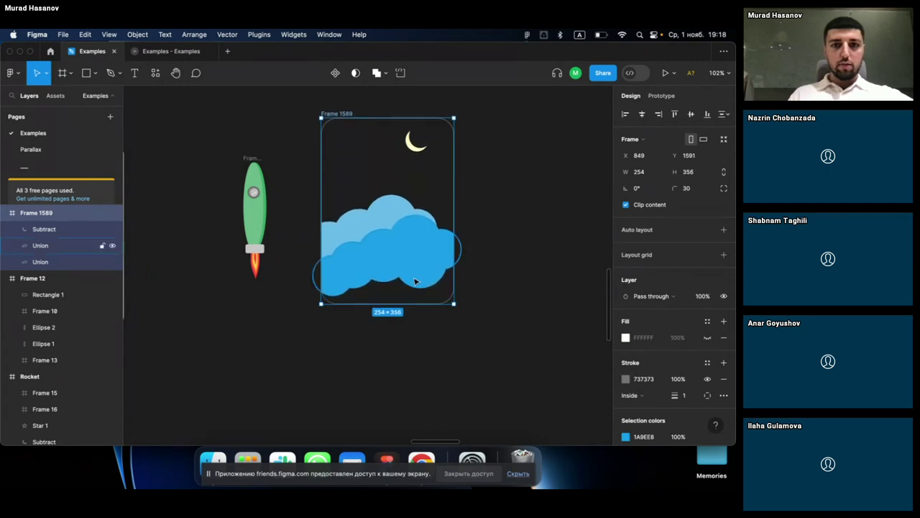
click(392, 239)
shift+click(387, 198)
drag(403, 227, 407, 264)
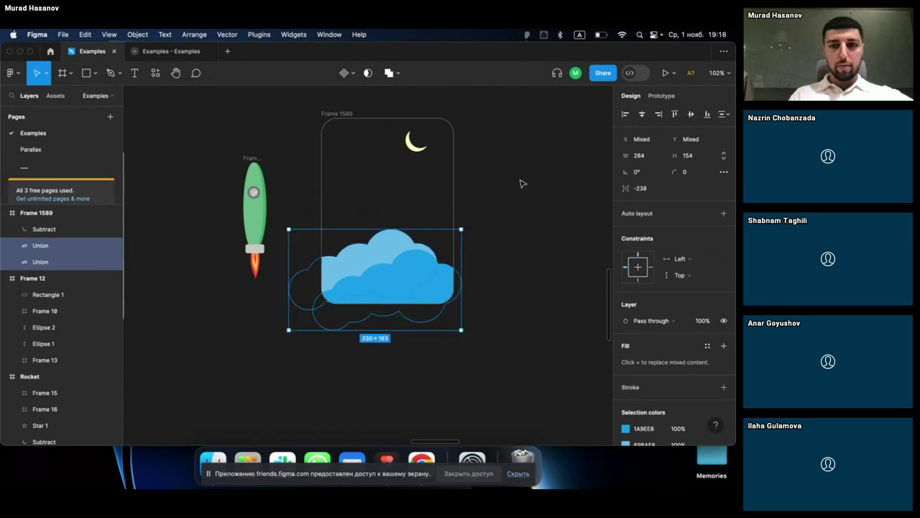
click(522, 182)
scroll(523, 184, up, 2)
scroll(523, 183, right, 2)
Step: Nudge the moon slightly right and move the rocket, Frame 12, into Frame 1589
click(382, 167)
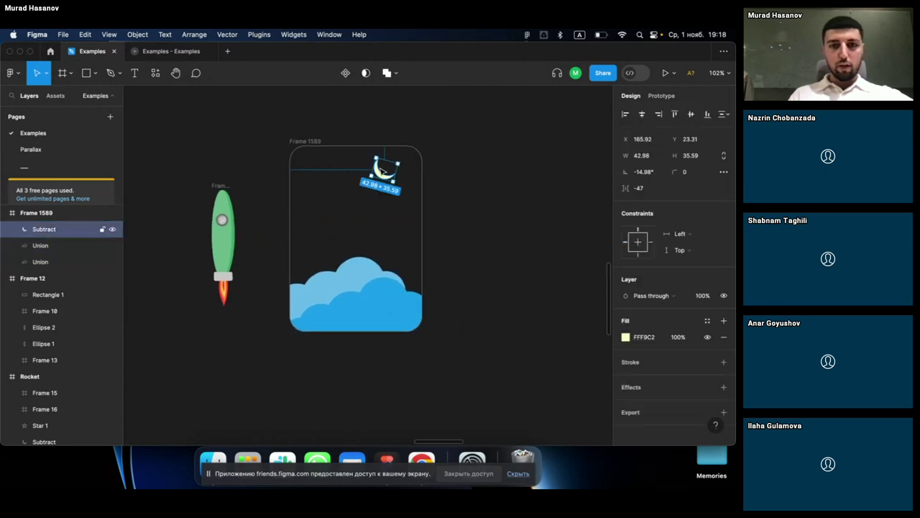
drag(389, 171, 396, 172)
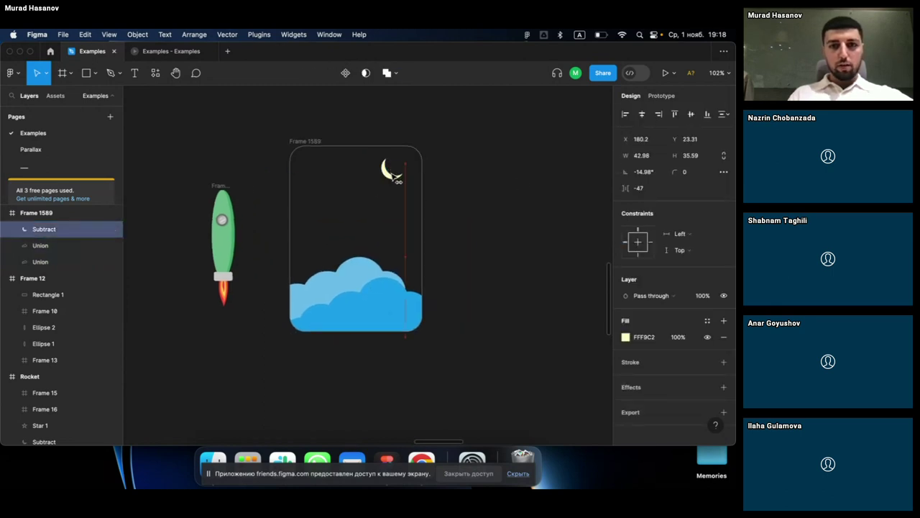
click(217, 187)
mouse_move(218, 186)
mouse_down()
mouse_move(329, 205)
mouse_move(325, 232)
mouse_up()
Step: Layer the front cloud above the rocket and lower the rocket to X 44, Y 134
click(371, 316)
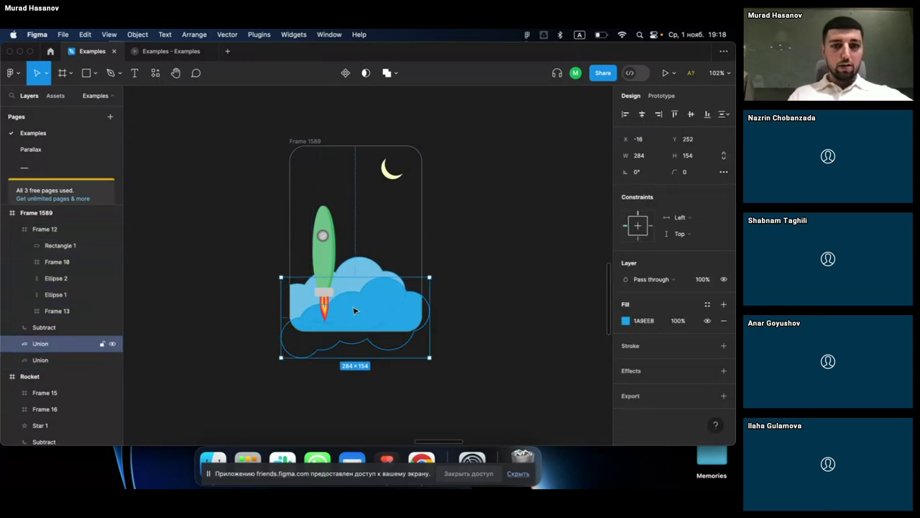
scroll(354, 310, up, 2)
scroll(354, 311, up, 2)
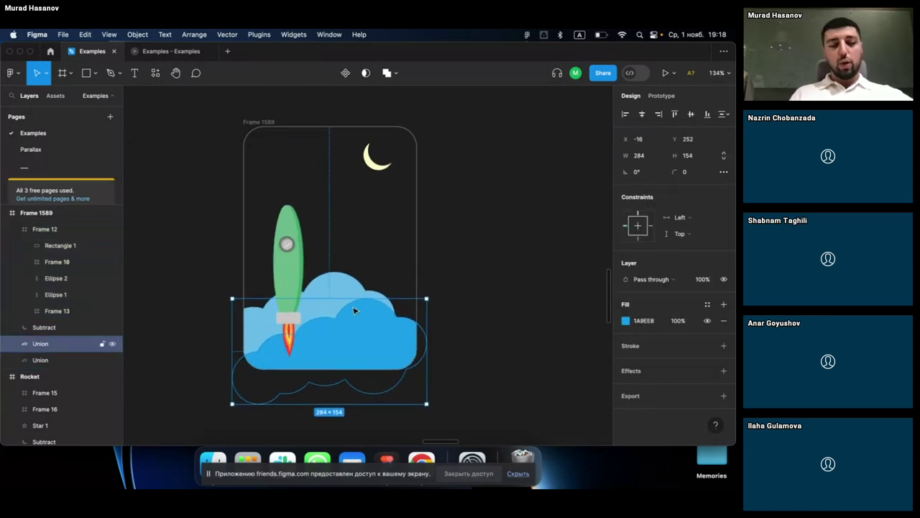
click(261, 123)
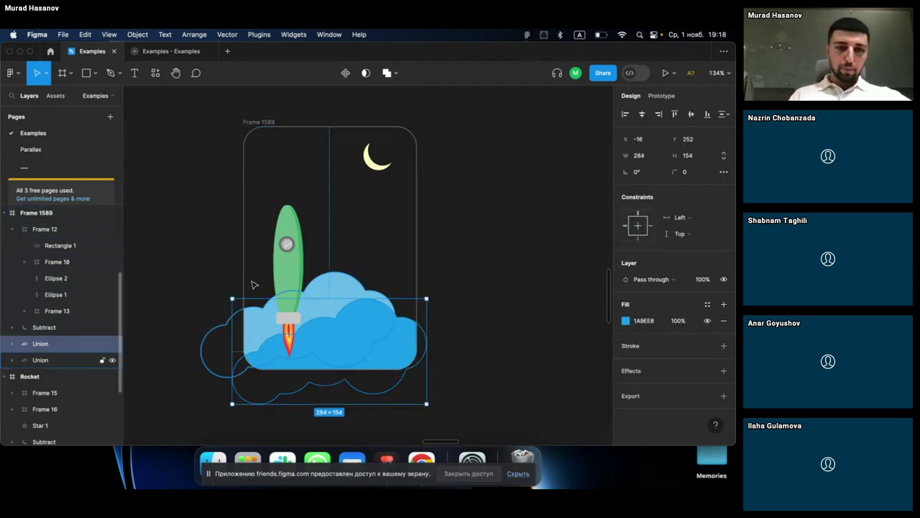
key(alt+l)
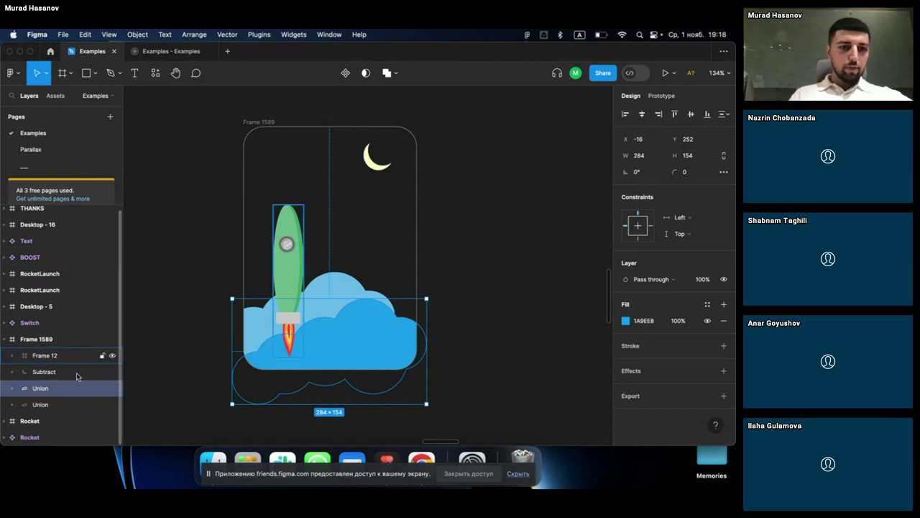
drag(75, 388, 62, 354)
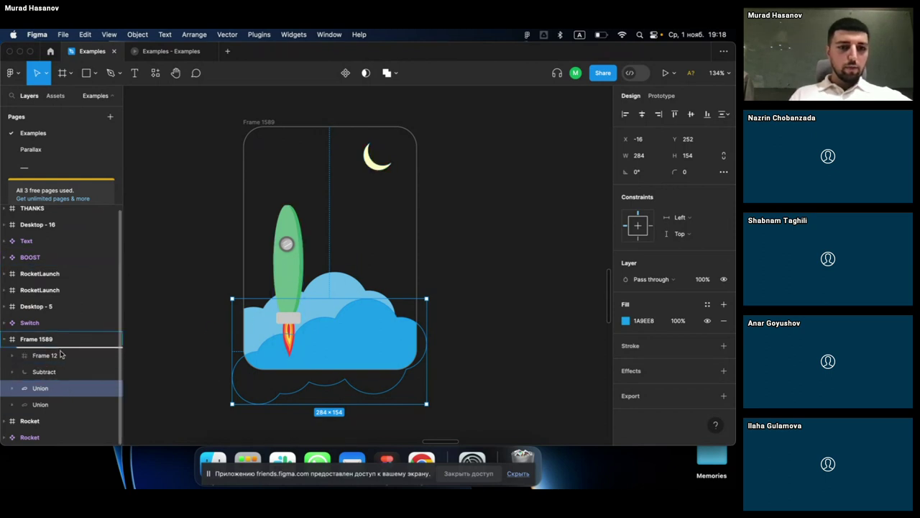
click(293, 236)
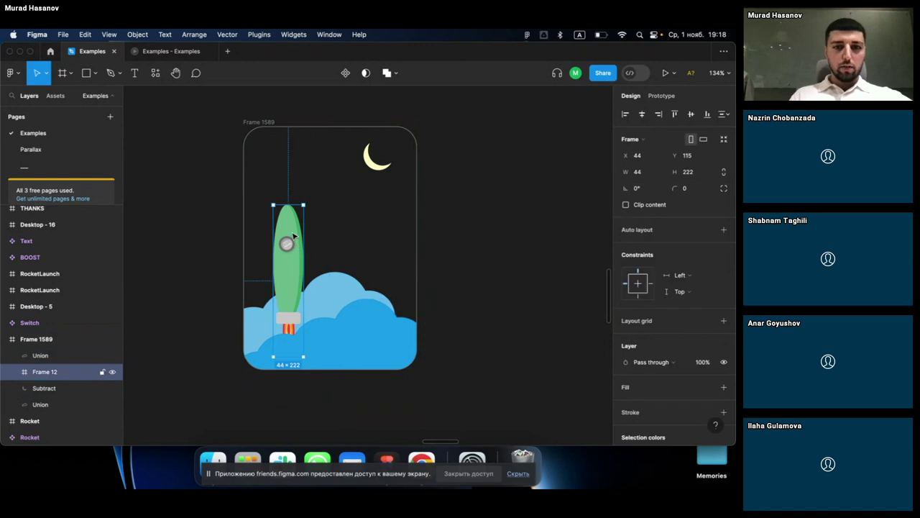
drag(293, 236, 294, 250)
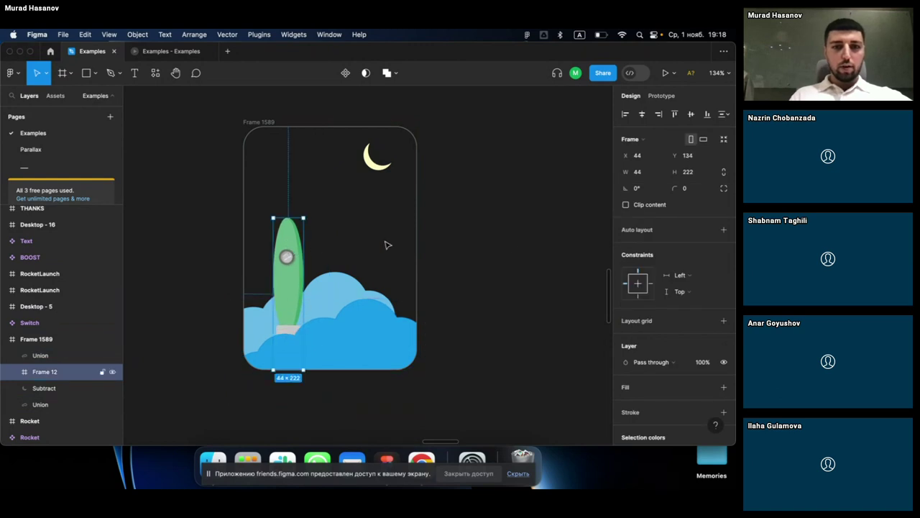
click(512, 245)
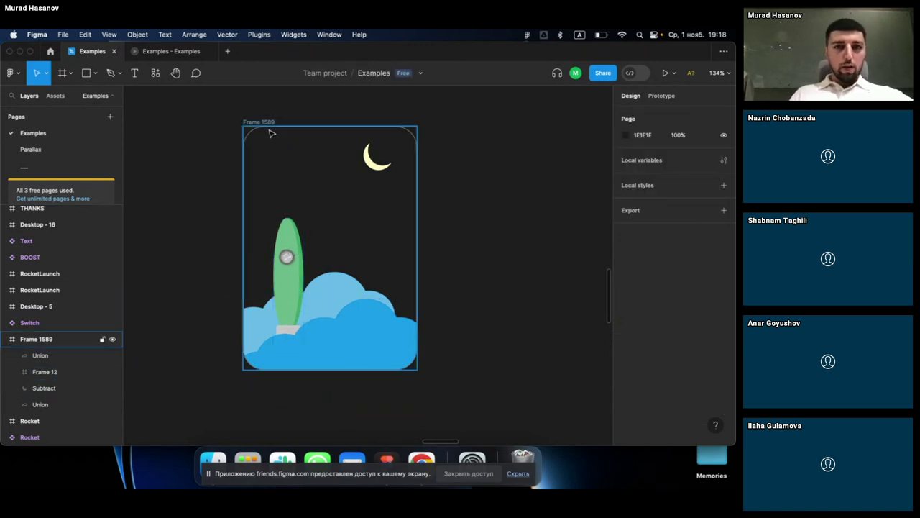
Step: Duplicate Frame 1589 as Frame 1590 and place it directly below at X 849, Y 1999
click(261, 124)
scroll(590, 206, down, 1)
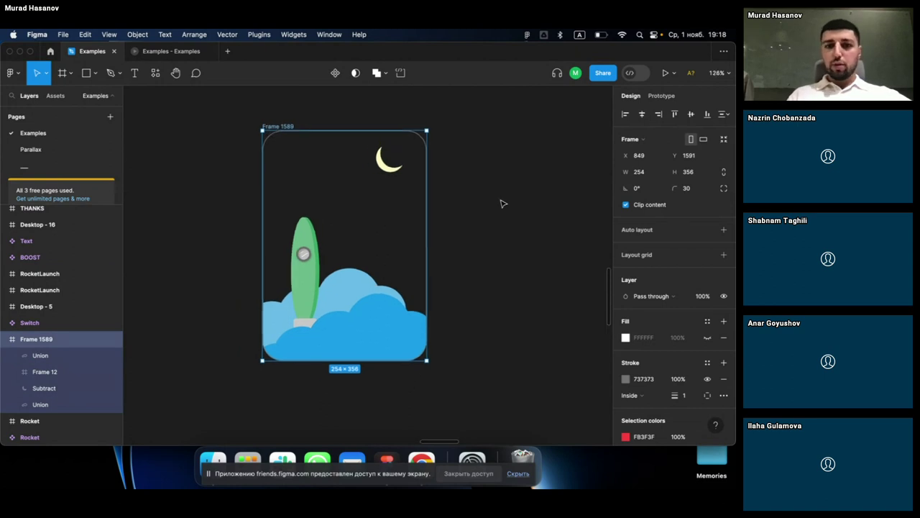
scroll(504, 204, up, 2)
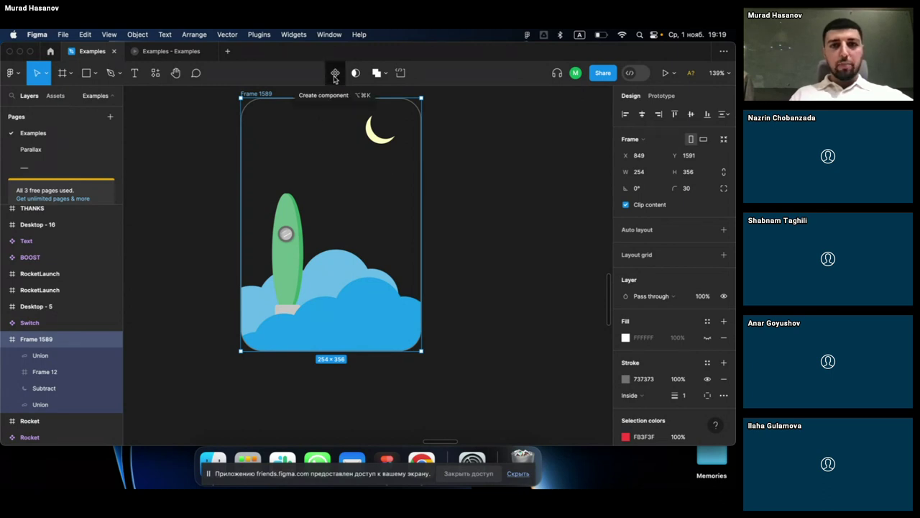
scroll(439, 151, up, 2)
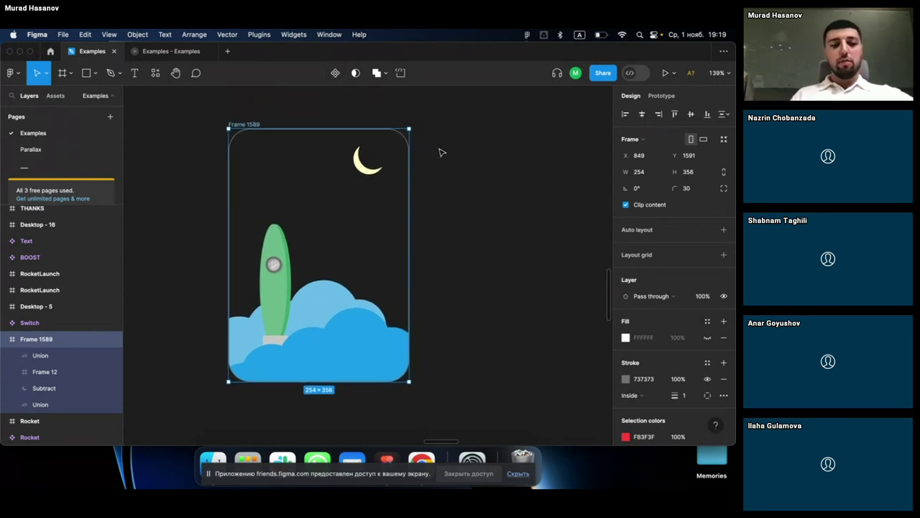
key(super+d)
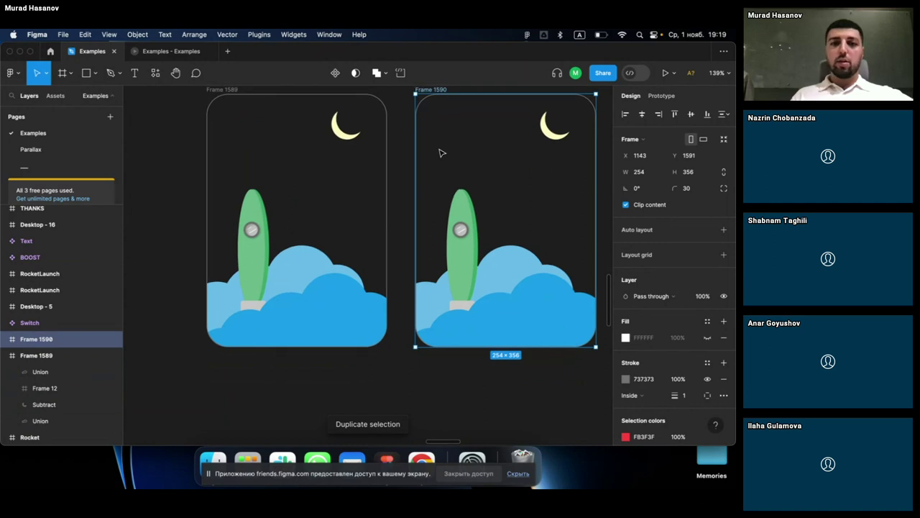
scroll(441, 153, down, 5)
scroll(442, 152, left, 4)
scroll(515, 154, down, 3)
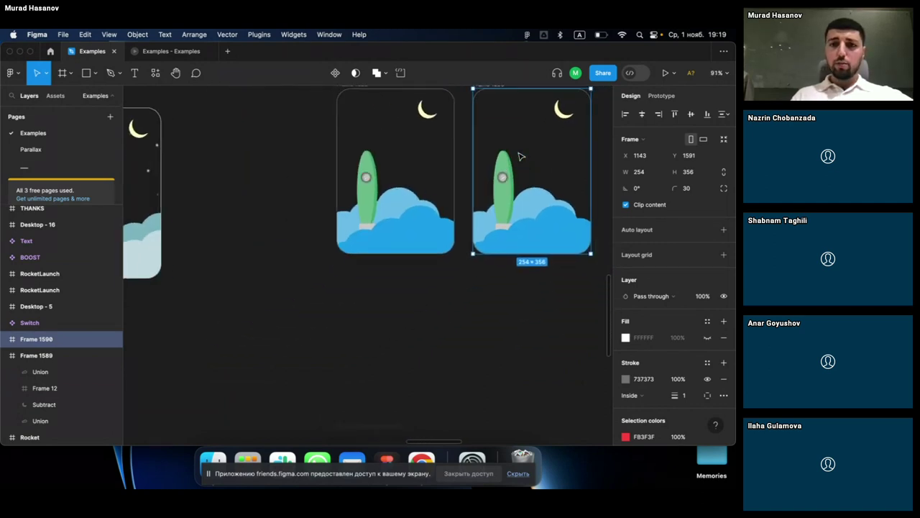
drag(515, 154, 376, 343)
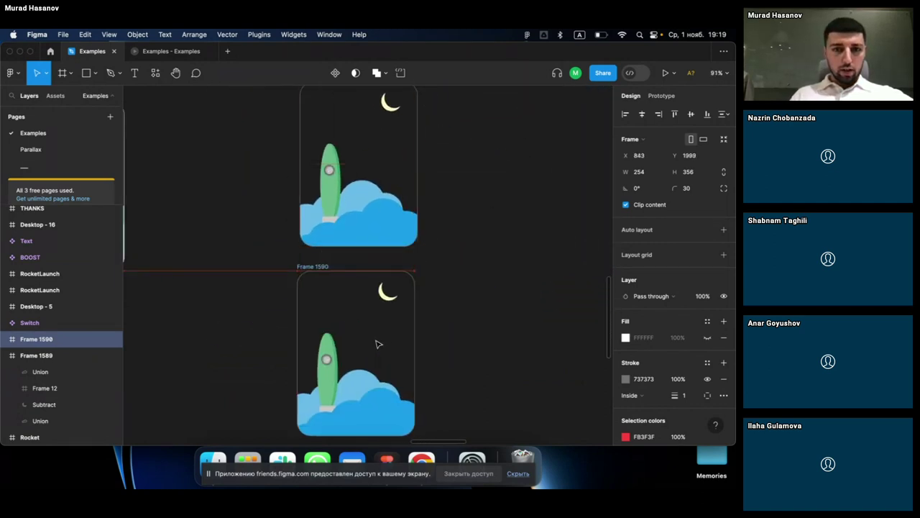
click(479, 276)
scroll(479, 275, down, 2)
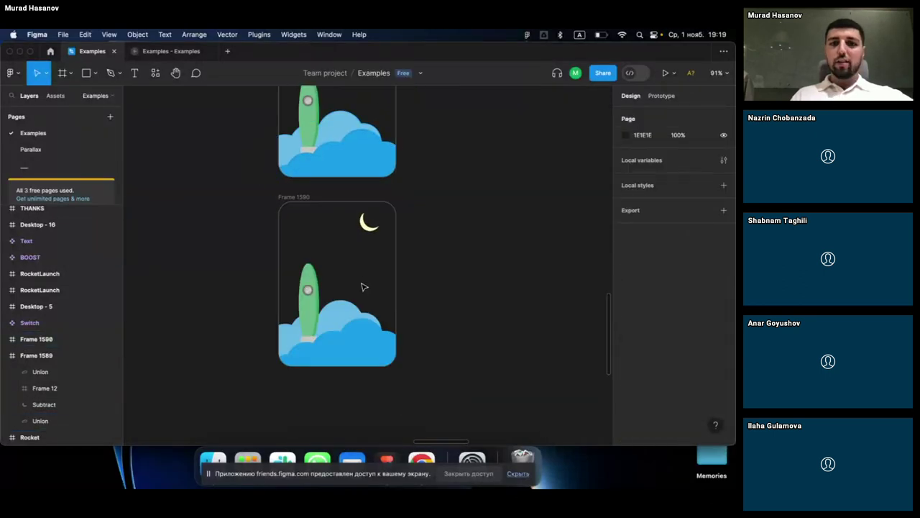
Step: Rotate the moon in Frame 1590 to -45°
click(292, 198)
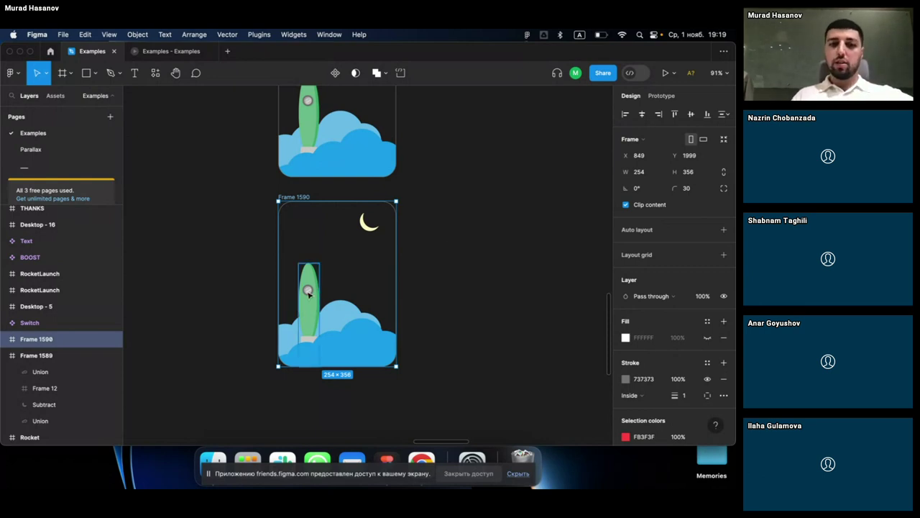
scroll(368, 228, up, 3)
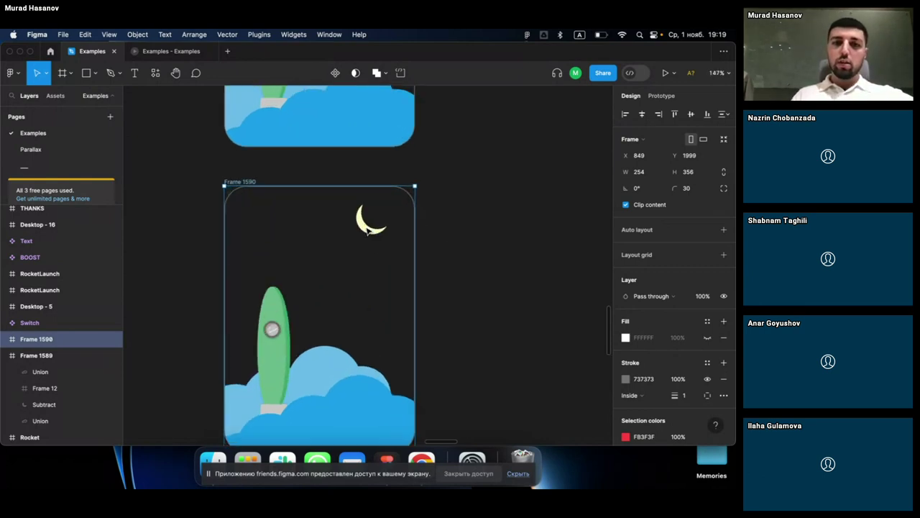
click(370, 222)
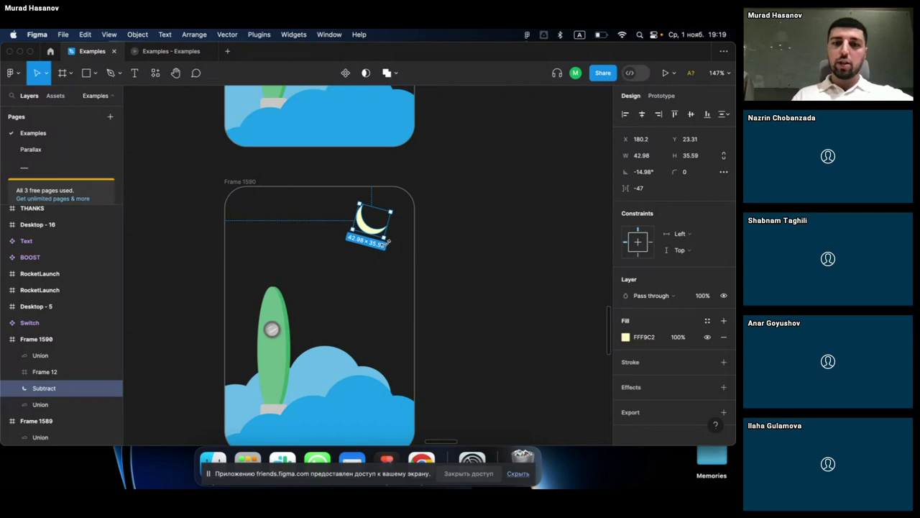
drag(388, 244, 374, 256)
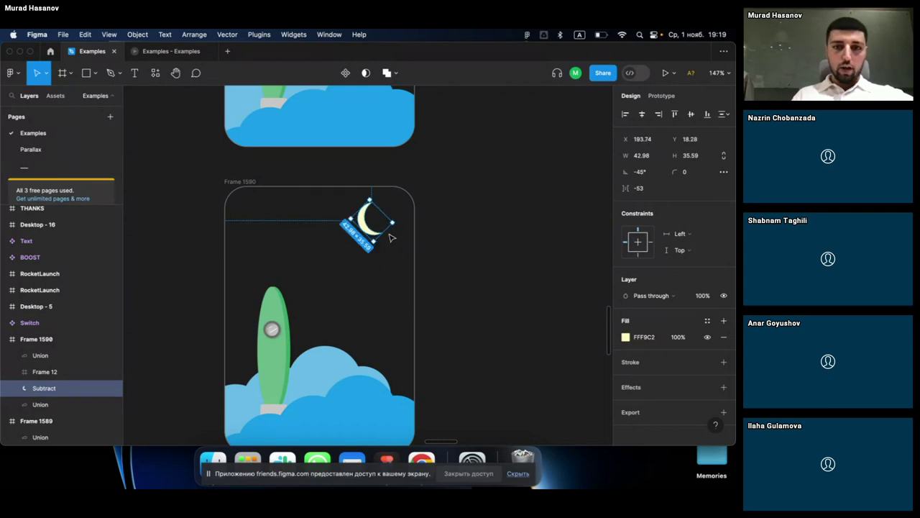
click(453, 228)
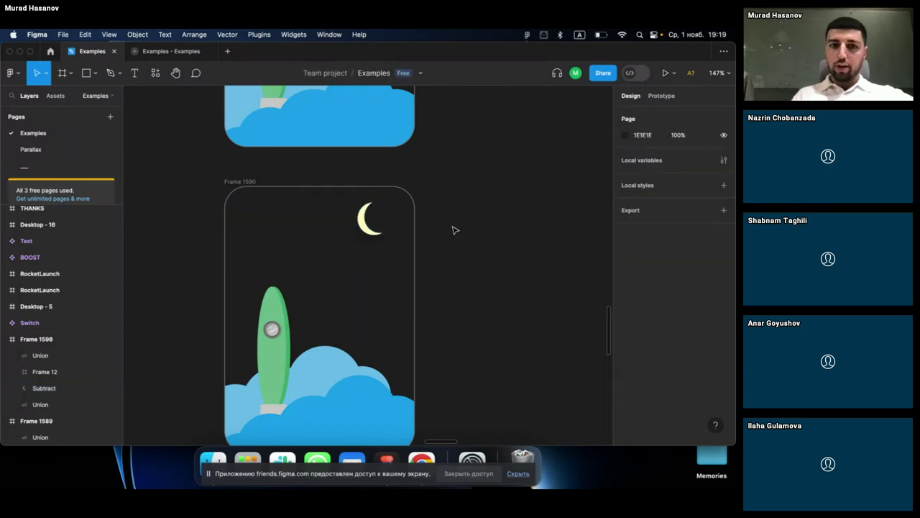
Step: Raise the rocket (Frame 12) in Frame 1590 up to Y 85
click(274, 331)
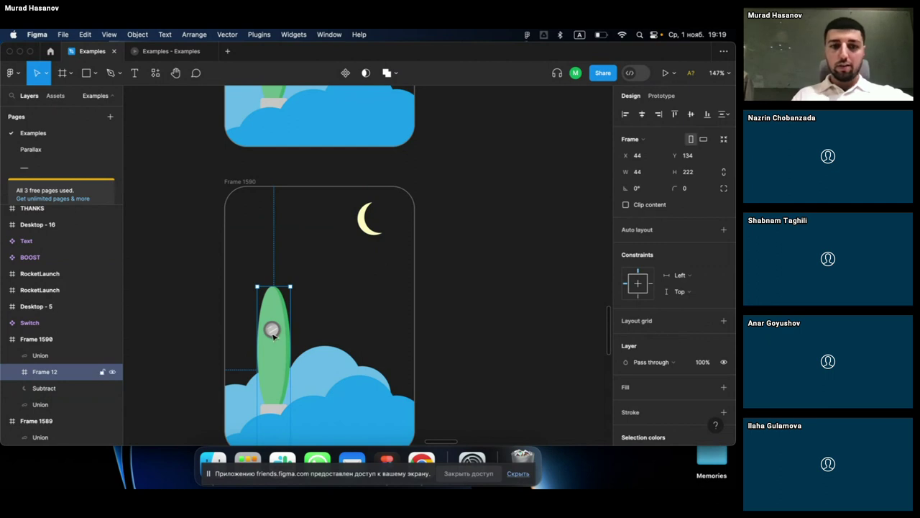
drag(273, 331, 274, 311)
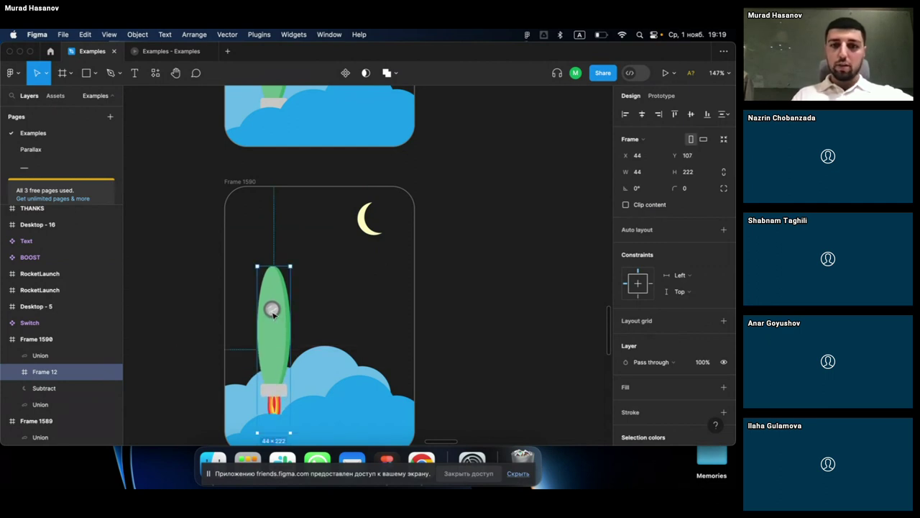
drag(273, 338, 273, 325)
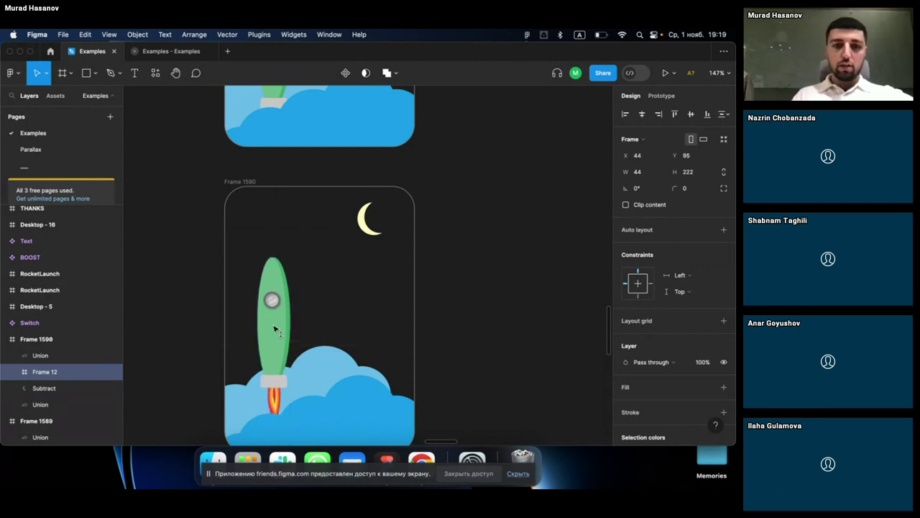
scroll(272, 325, down, 3)
scroll(272, 324, down, 1)
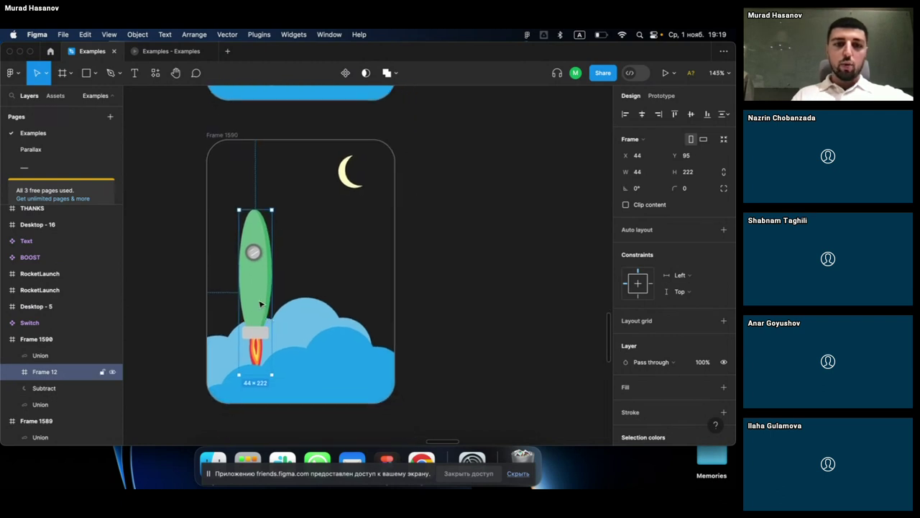
drag(261, 303, 261, 297)
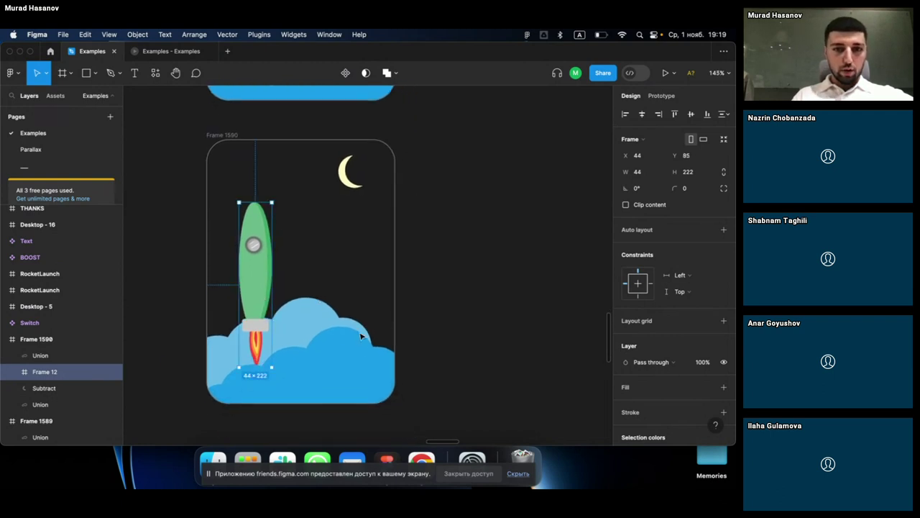
Step: Shift the light-blue back cloud left to X -88 and slightly lower
click(313, 326)
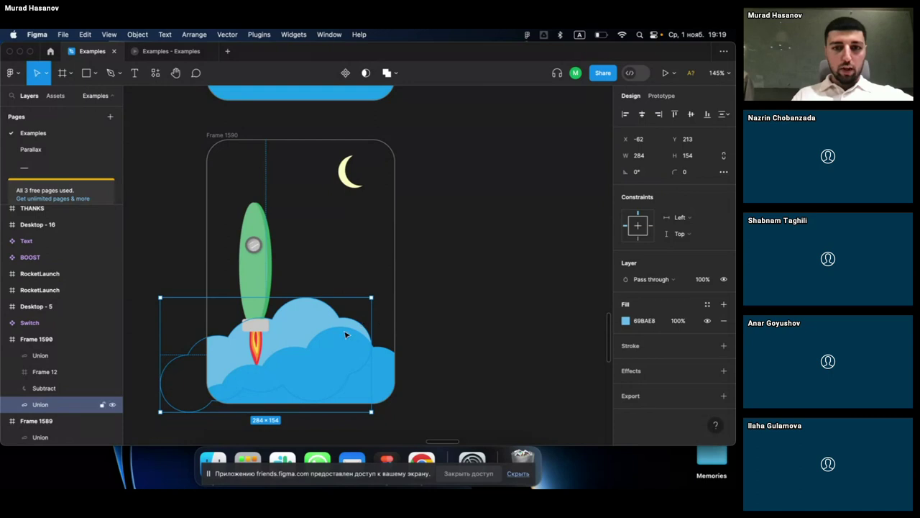
click(304, 372)
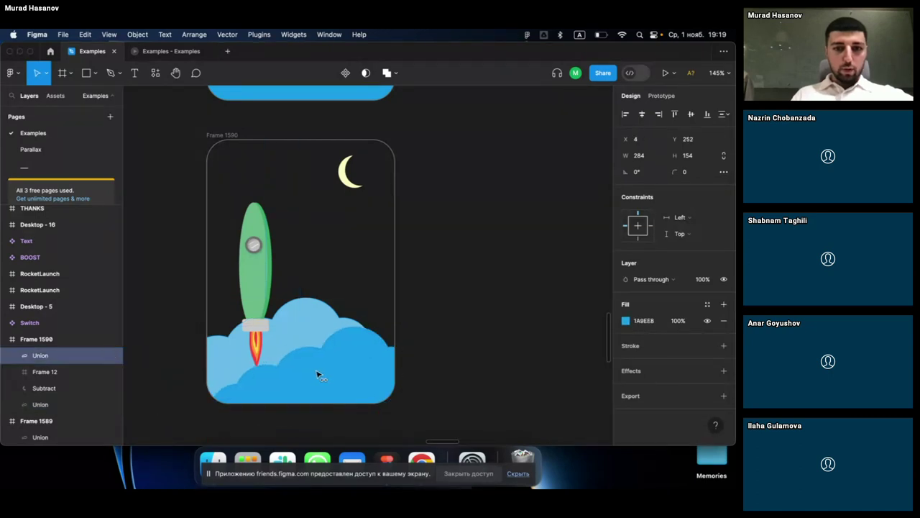
click(301, 317)
drag(296, 317, 278, 318)
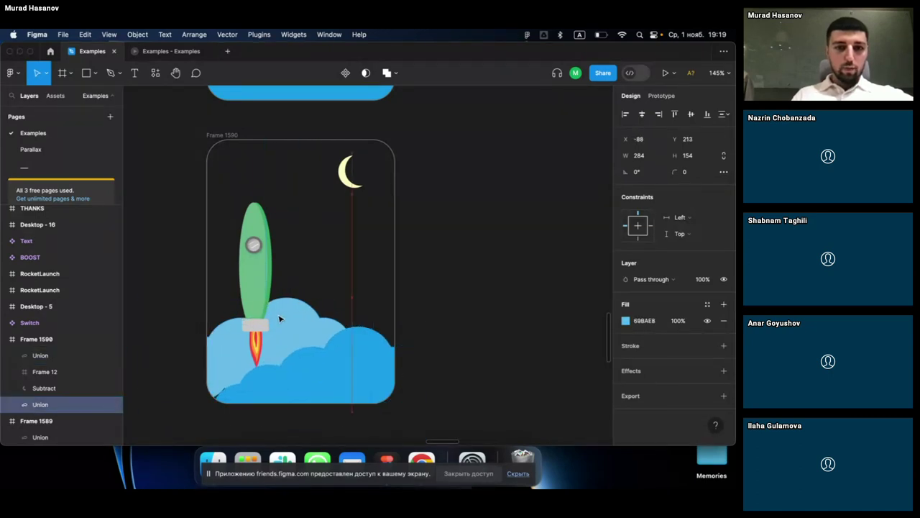
click(431, 273)
click(286, 326)
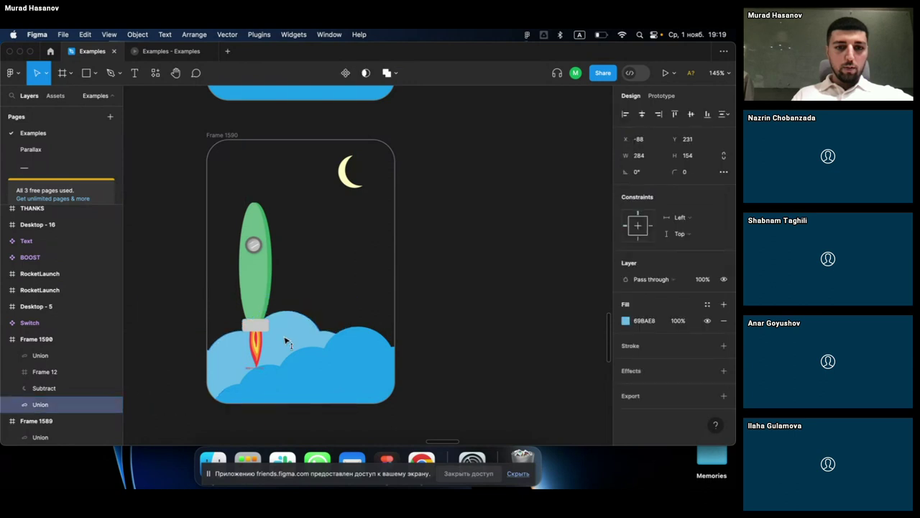
click(434, 302)
scroll(433, 302, down, 2)
scroll(434, 302, down, 1)
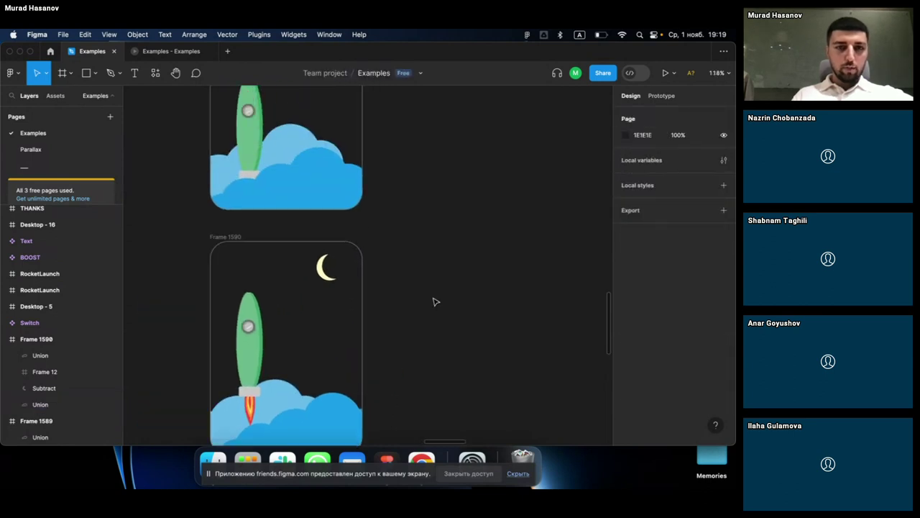
scroll(434, 302, down, 1)
scroll(434, 302, down, 1)
scroll(433, 302, down, 1)
scroll(434, 302, up, 2)
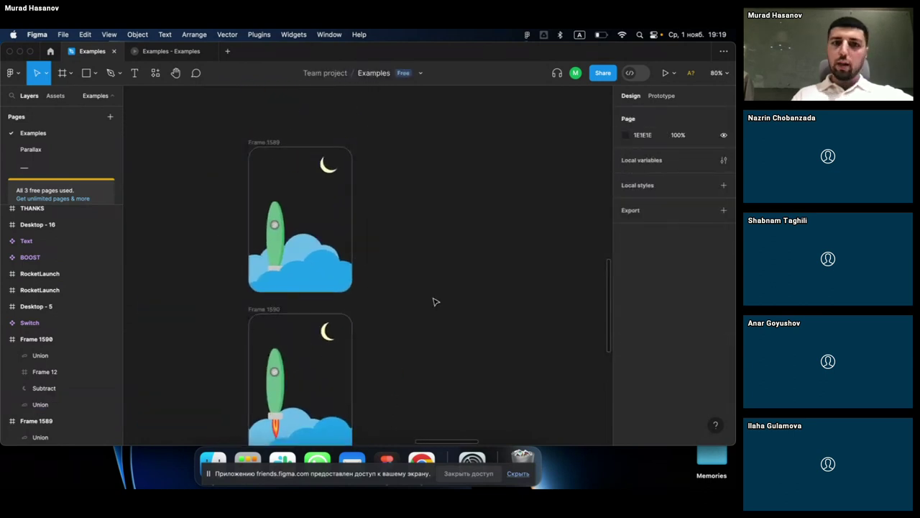
scroll(433, 302, down, 2)
scroll(434, 302, down, 1)
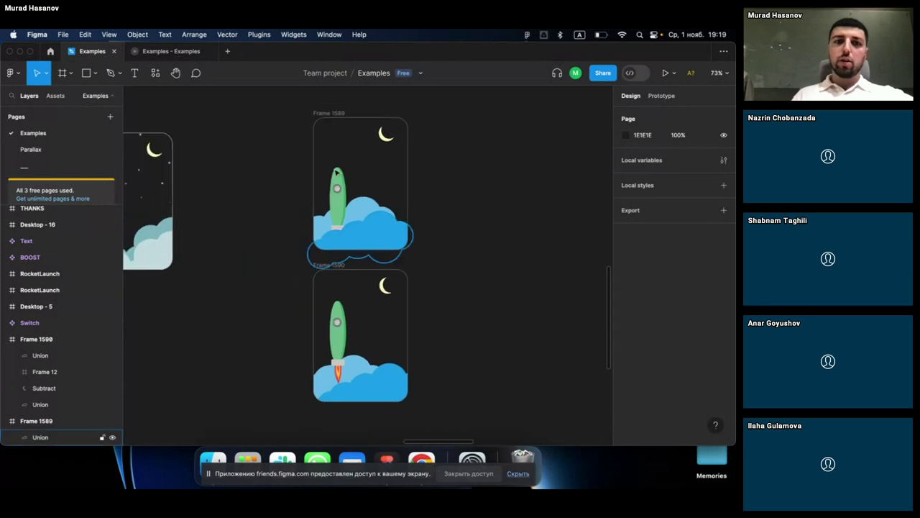
Step: Copy the Rocket frame's three star groups (Frames 14, 15, 16) into Frame 1589
scroll(243, 165, left, 3)
click(256, 171)
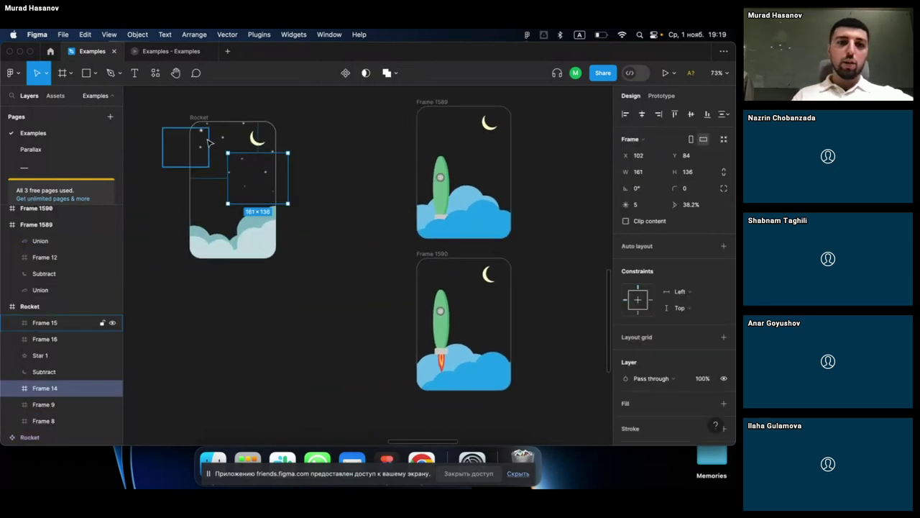
shift+click(213, 128)
shift+click(202, 162)
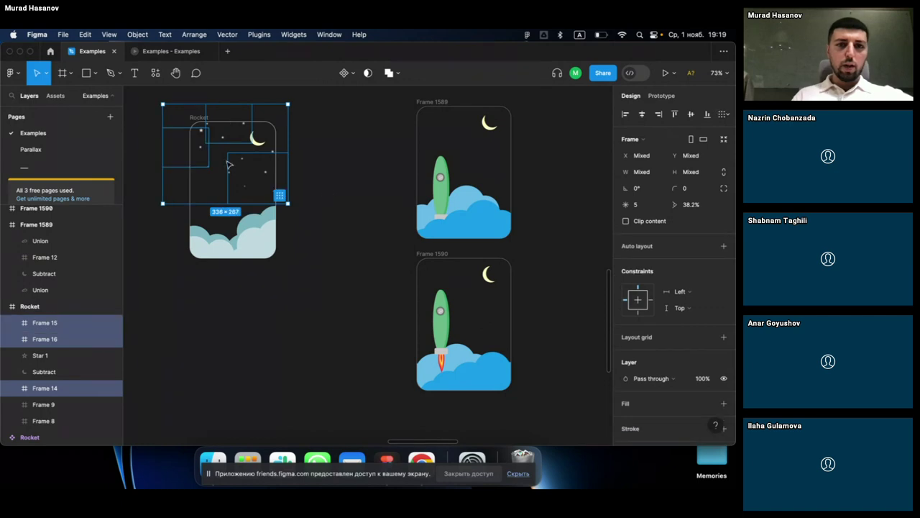
scroll(349, 206, right, 6)
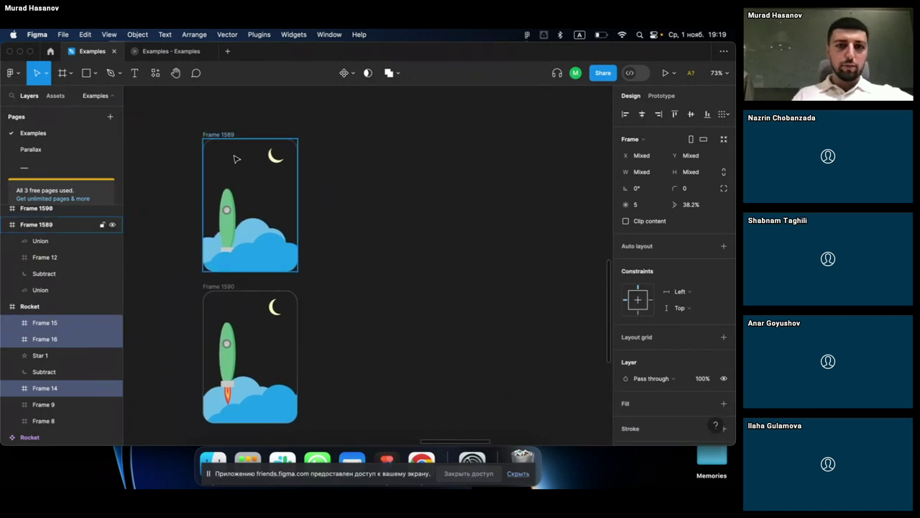
key(ctrl+v)
Step: Paste the same three star groups into Frame 1590
scroll(236, 158, up, 2)
scroll(236, 158, up, 2)
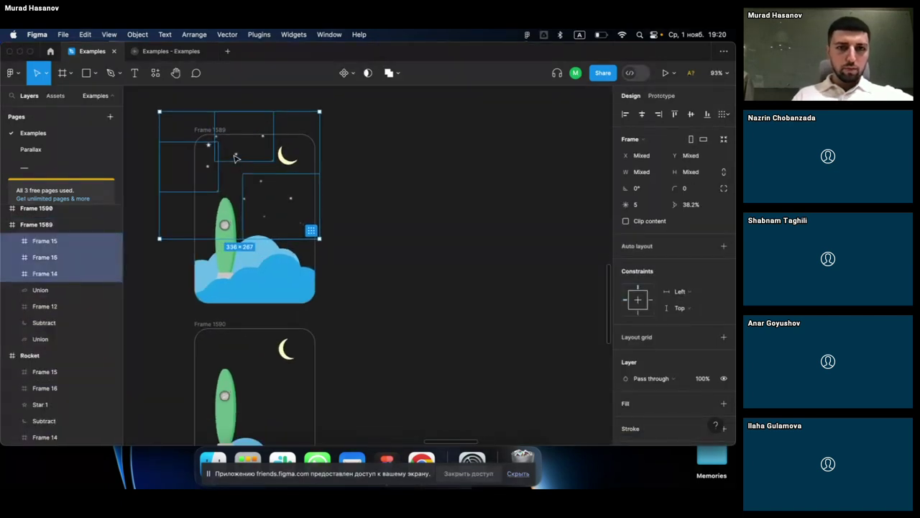
scroll(228, 201, down, 5)
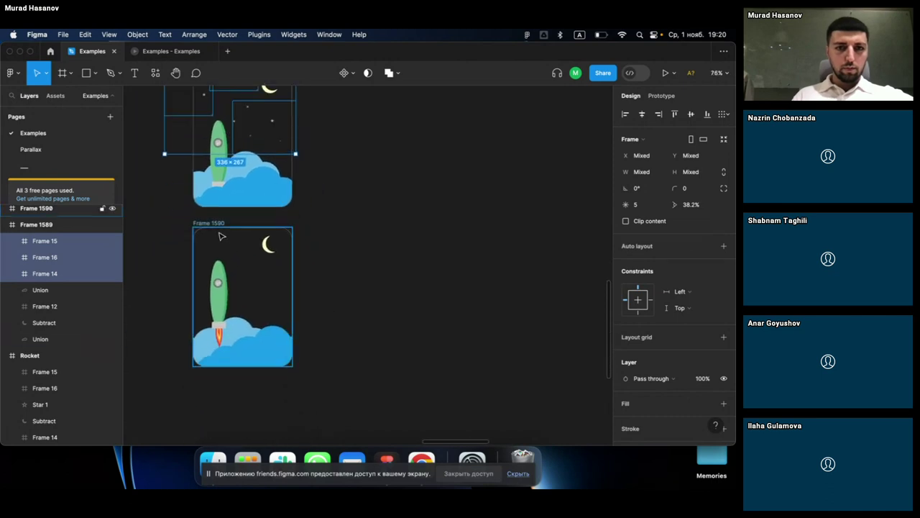
click(222, 236)
key(ctrl+v)
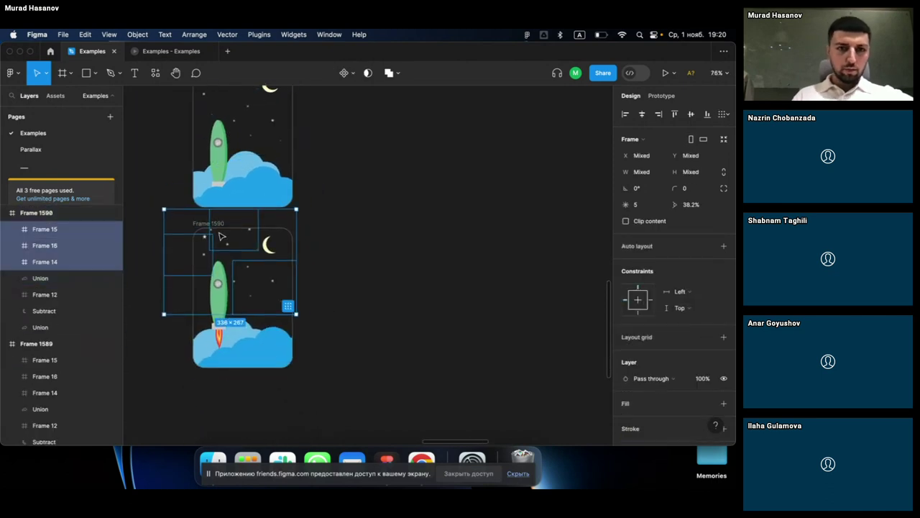
scroll(222, 236, up, 2)
scroll(222, 236, down, 1)
click(373, 224)
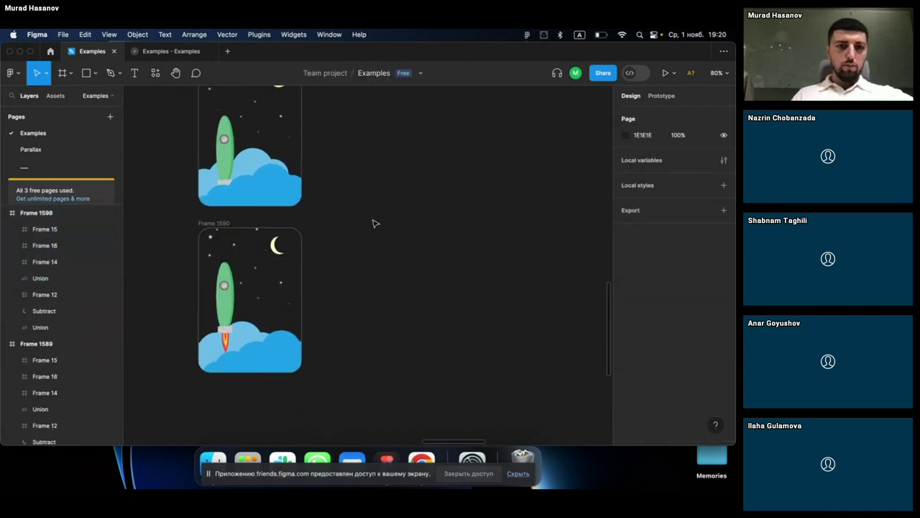
Step: Rearrange Frame 1590's three star groups around the rocket
scroll(373, 224, left, 2)
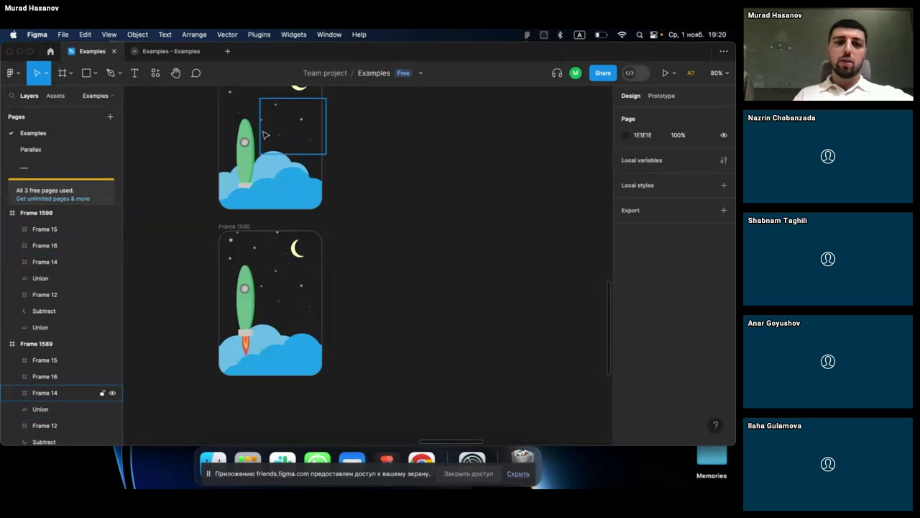
click(286, 290)
scroll(286, 291, up, 3)
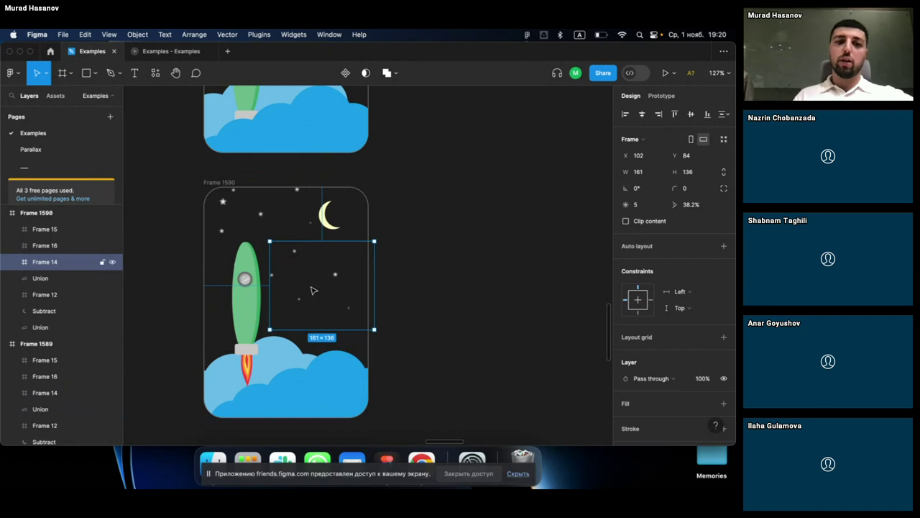
drag(304, 287, 317, 287)
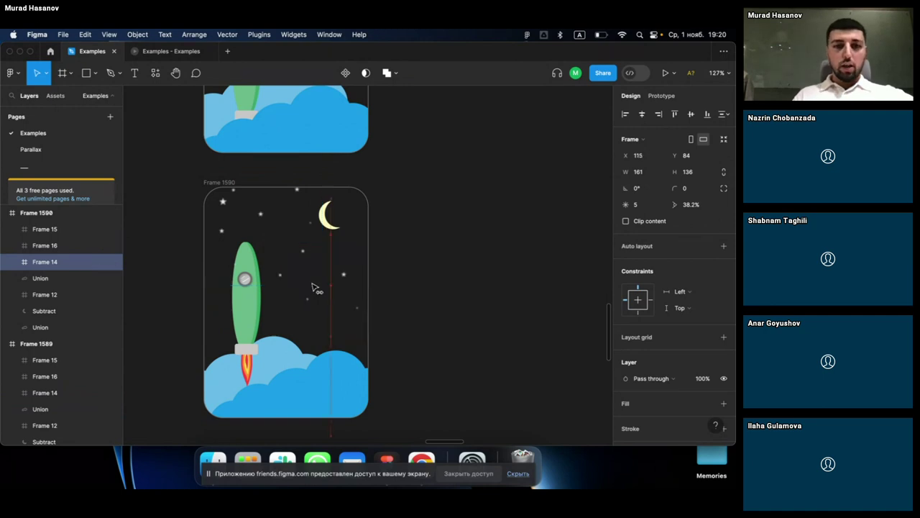
click(246, 219)
drag(268, 219, 284, 219)
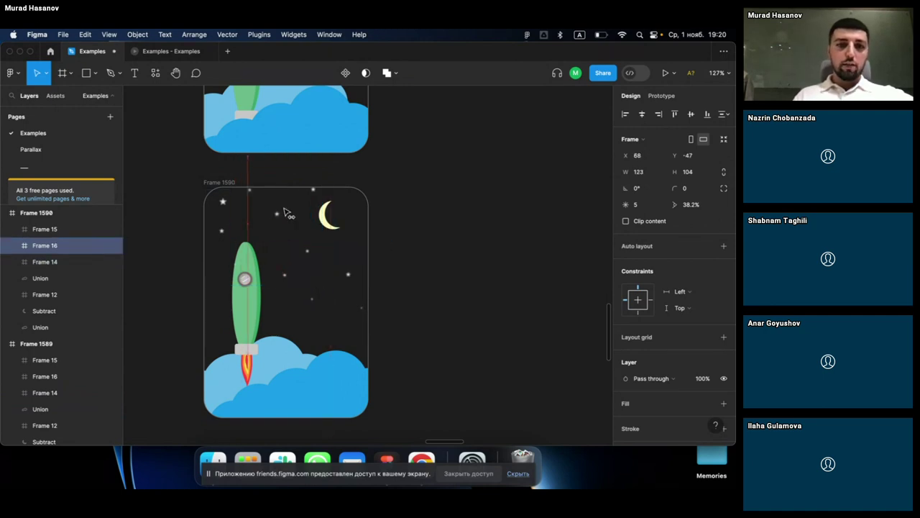
click(223, 225)
drag(223, 224, 213, 241)
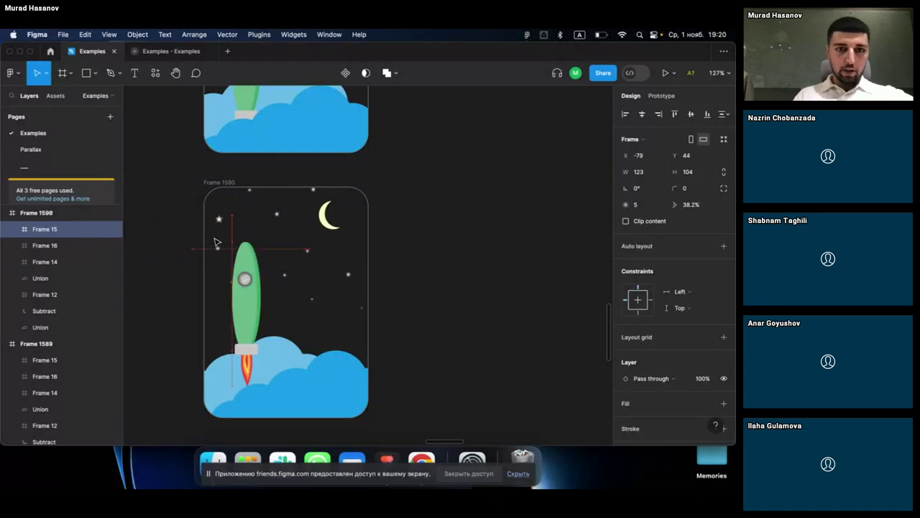
click(445, 252)
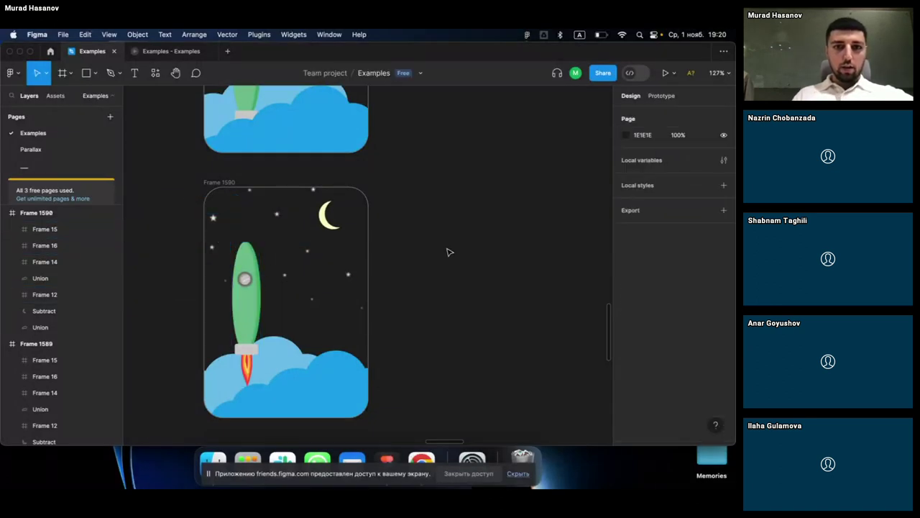
scroll(447, 253, down, 5)
Step: Combine Frames 1589 and 1590 into a two-variant component set, Component 1
scroll(447, 253, down, 2)
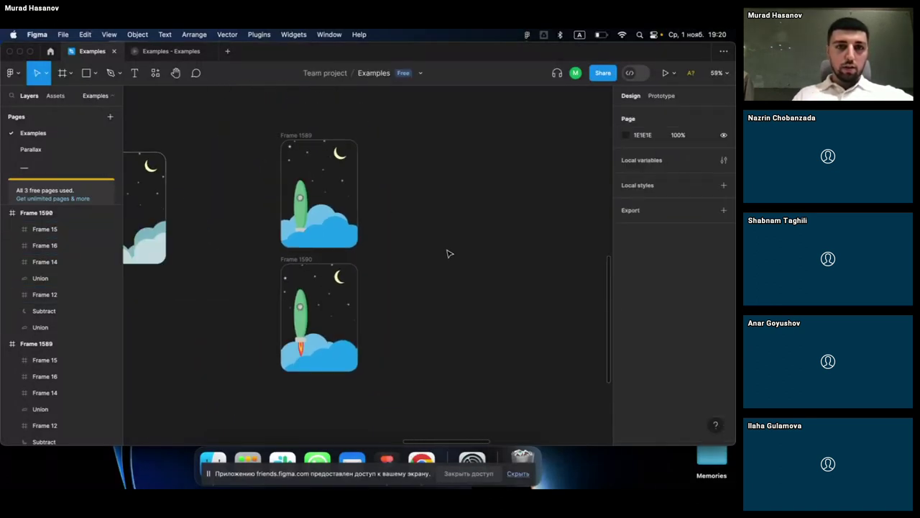
key(f)
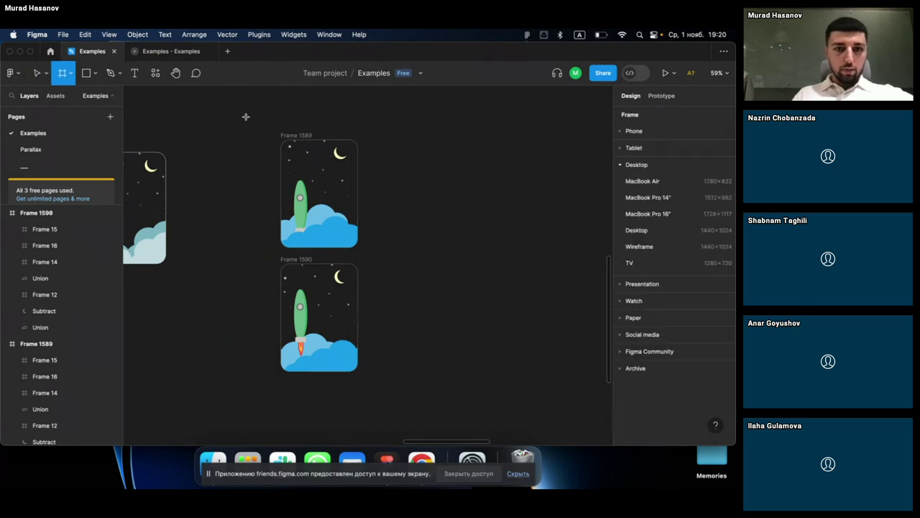
key(v)
drag(254, 116, 399, 401)
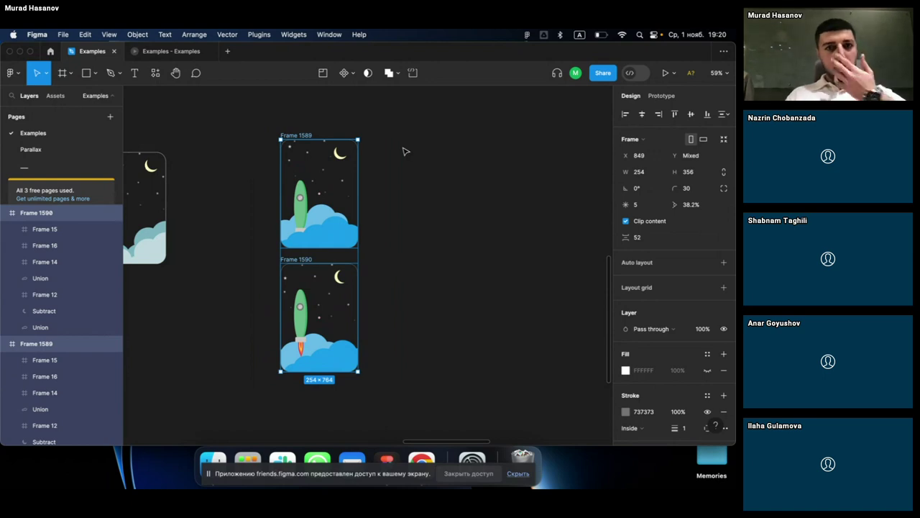
click(348, 73)
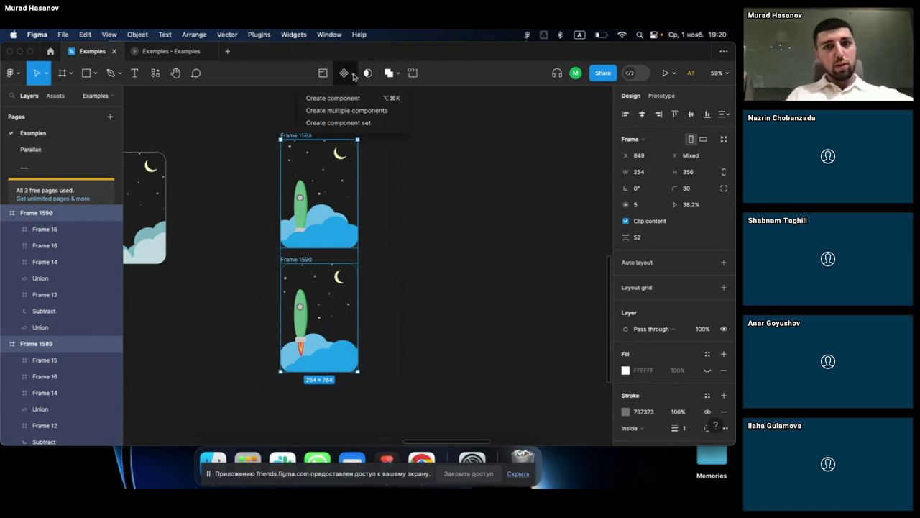
click(363, 125)
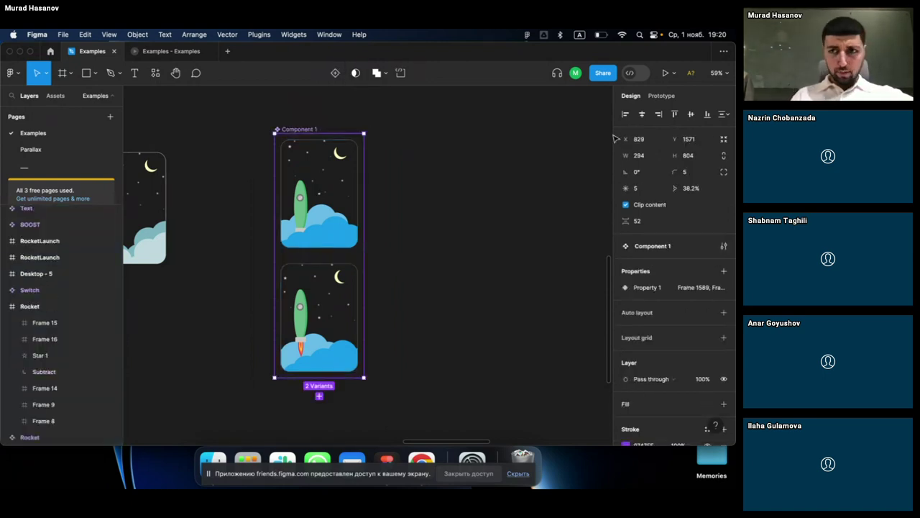
click(658, 98)
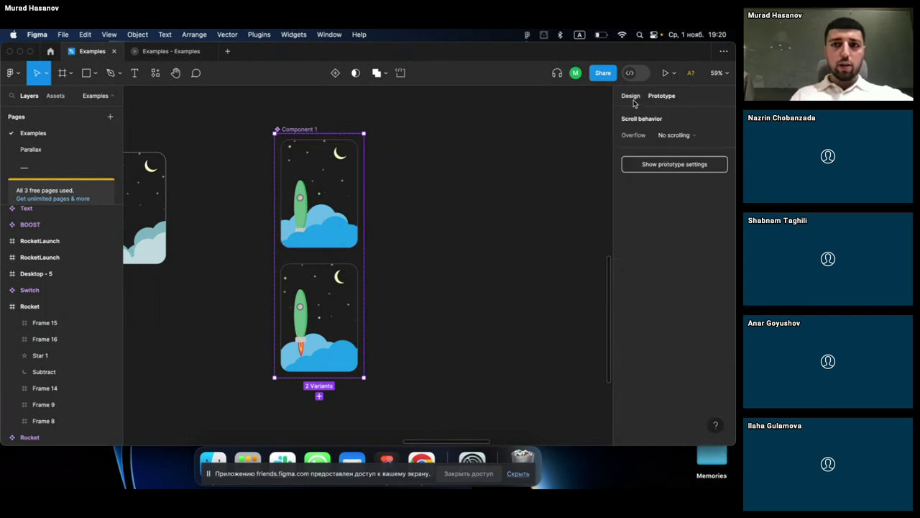
Step: Link Frame 1589 to Frame 1590 with a While hovering trigger
scroll(318, 249, up, 5)
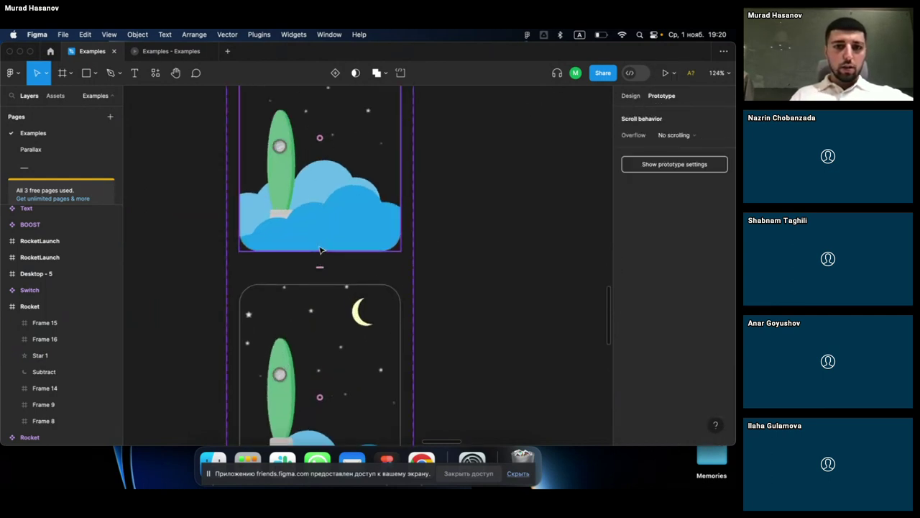
click(321, 250)
drag(321, 252, 322, 305)
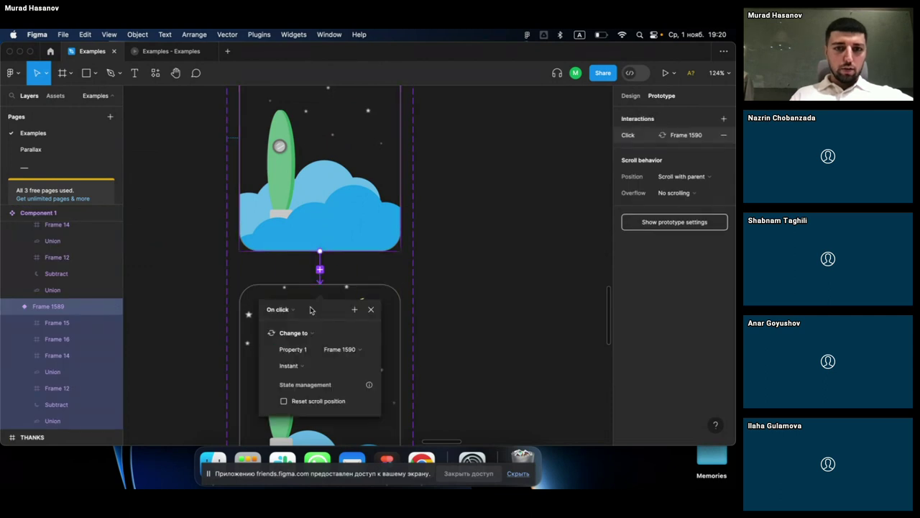
scroll(437, 284, down, 5)
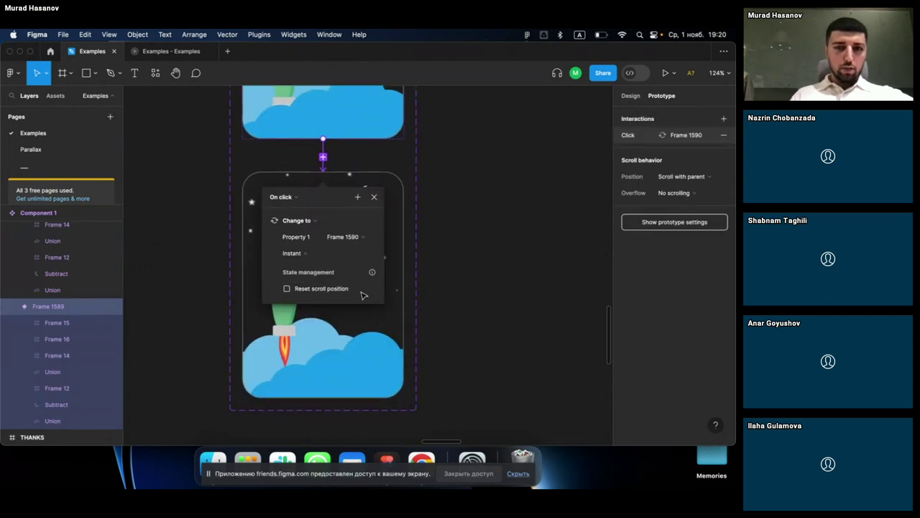
click(302, 203)
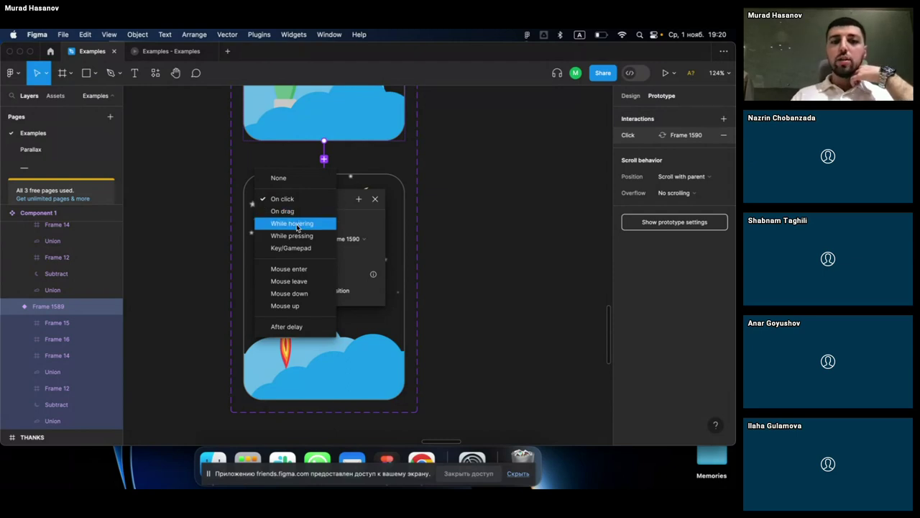
click(298, 225)
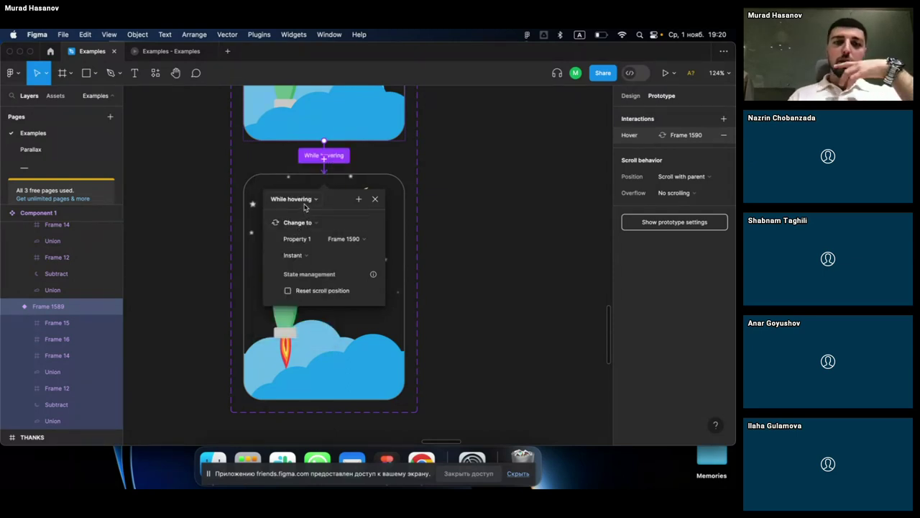
Step: Set the transition to Smart animate with a custom spring (stiffness 161, damping 15.1)
click(293, 255)
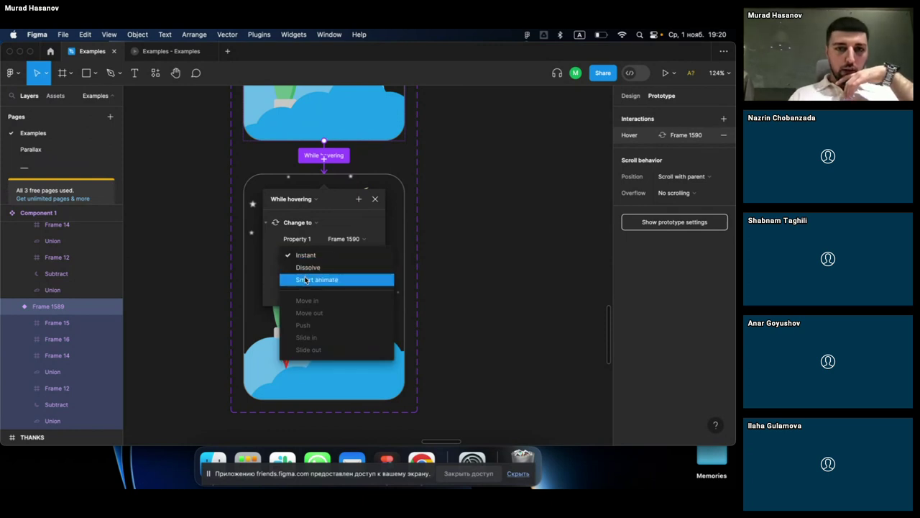
click(305, 280)
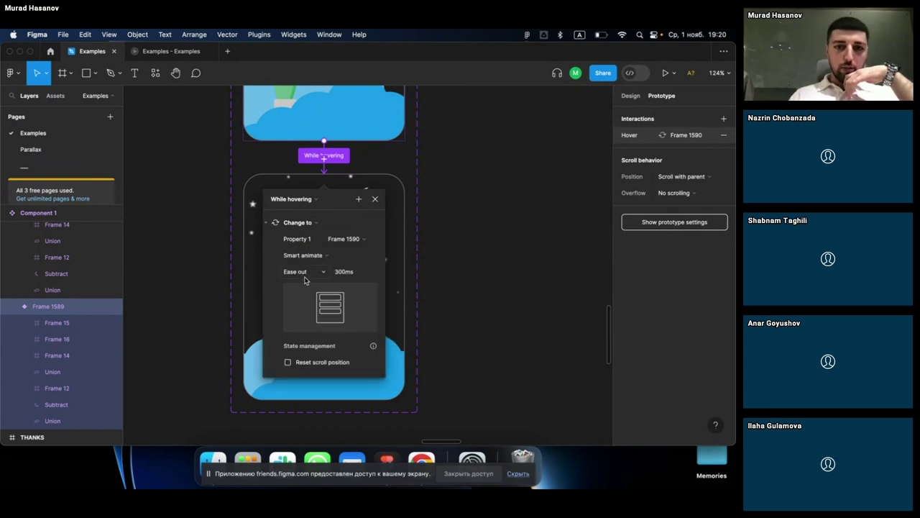
click(356, 279)
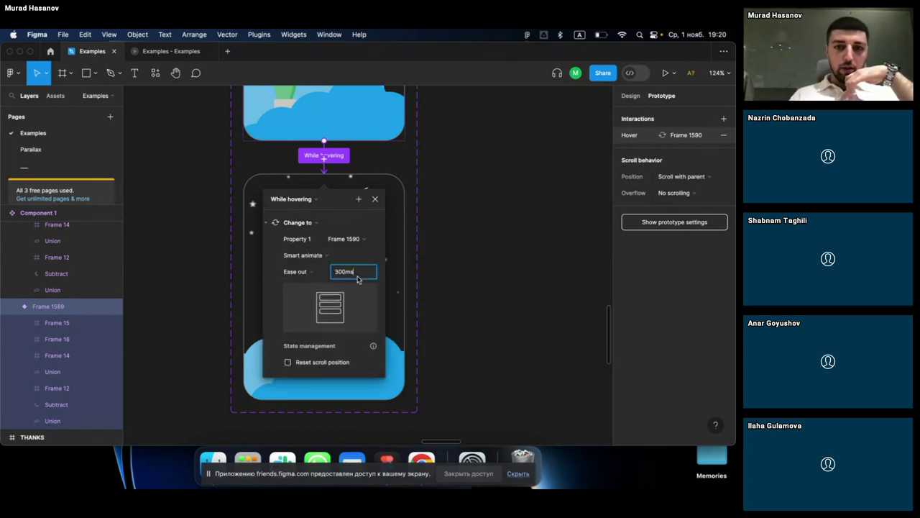
click(309, 279)
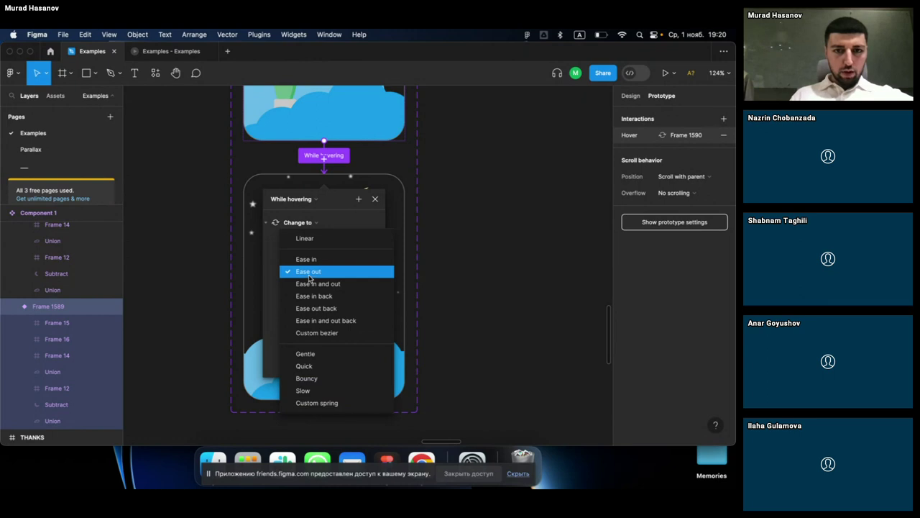
click(322, 379)
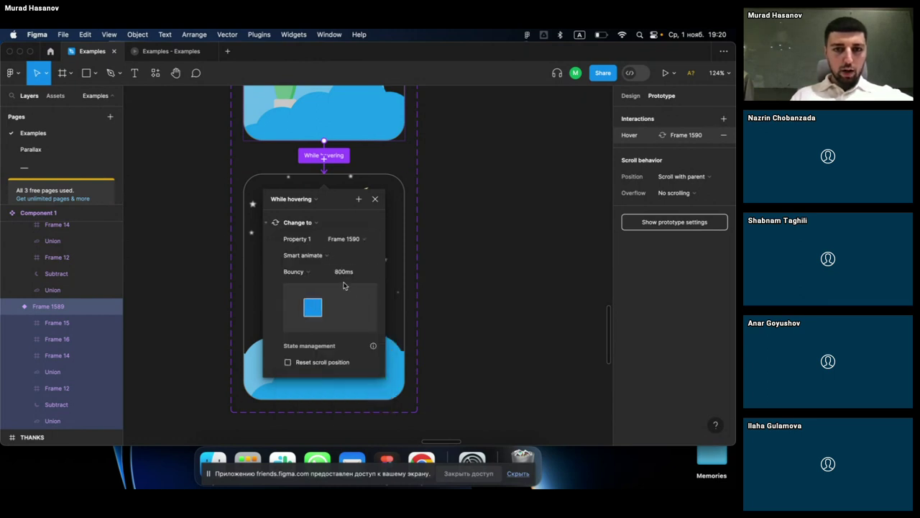
click(302, 271)
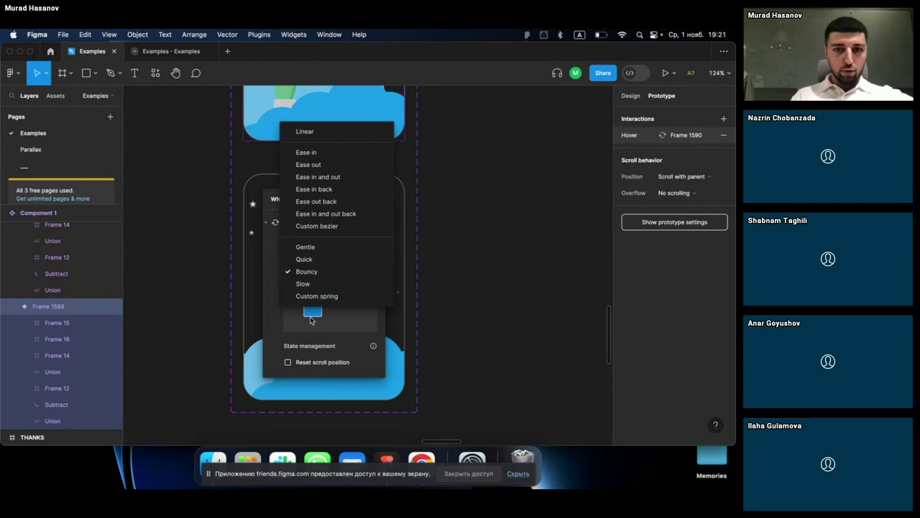
click(309, 295)
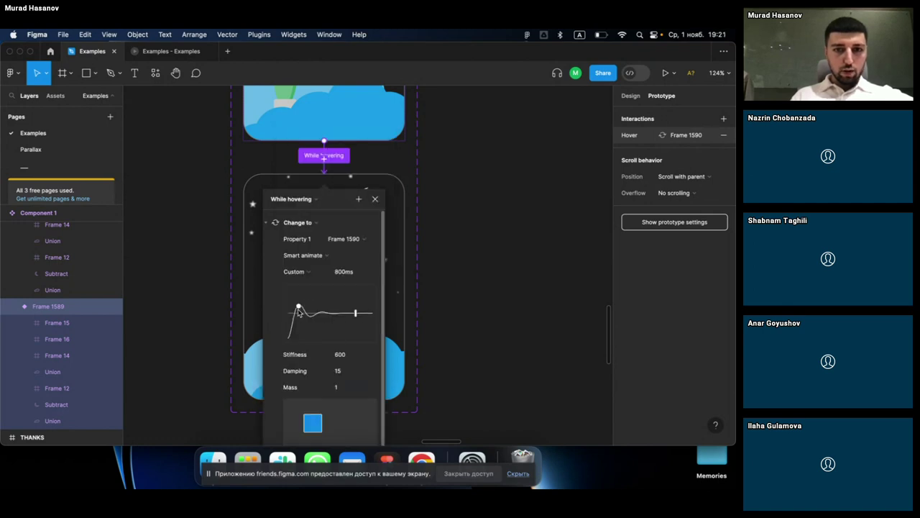
drag(300, 313, 310, 323)
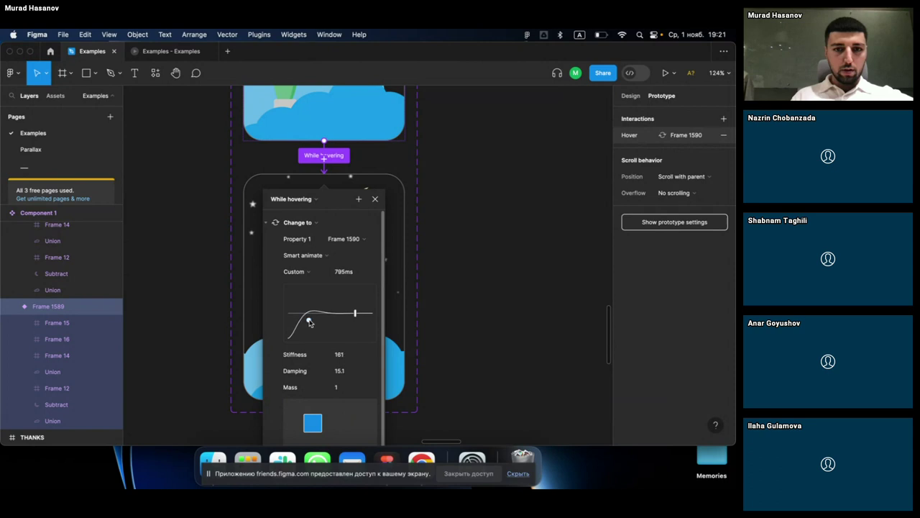
click(375, 198)
click(493, 183)
scroll(494, 184, down, 5)
Step: Rename the component set from Component 1 to rocket 11
scroll(494, 184, right, 3)
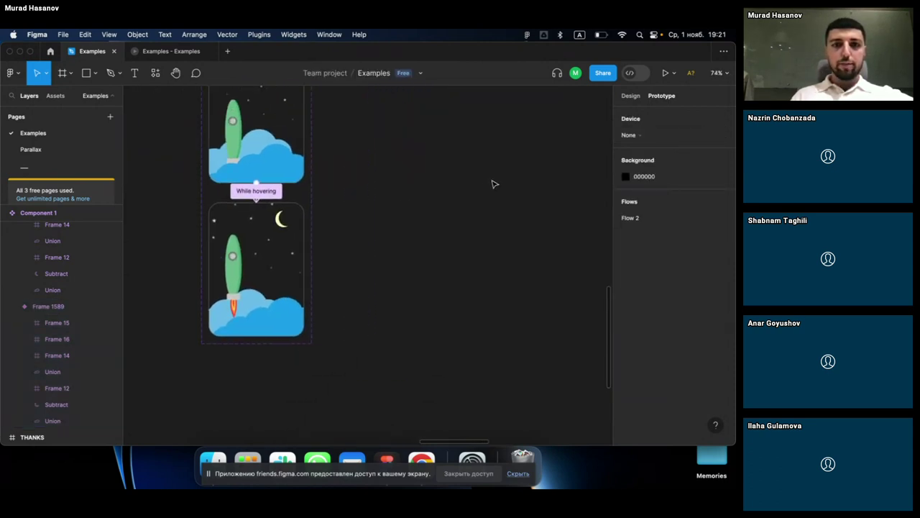
scroll(493, 184, down, 2)
click(302, 138)
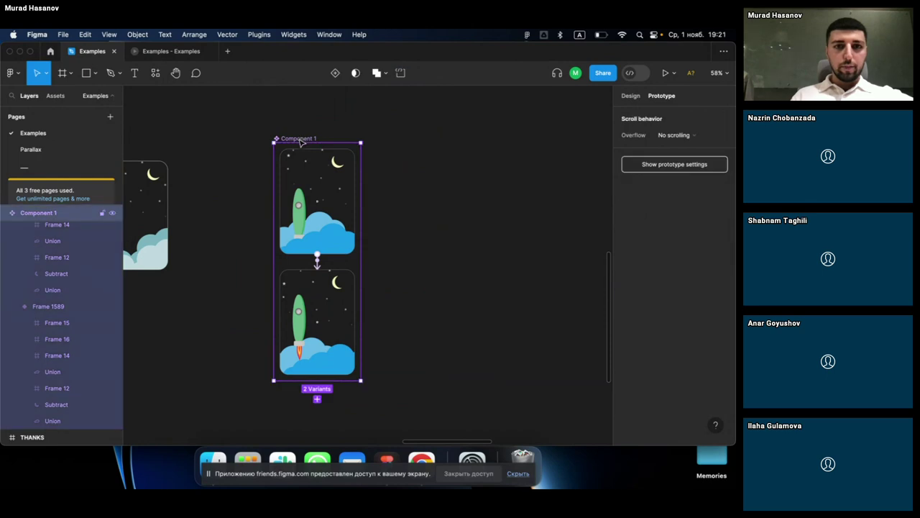
double_click(297, 138)
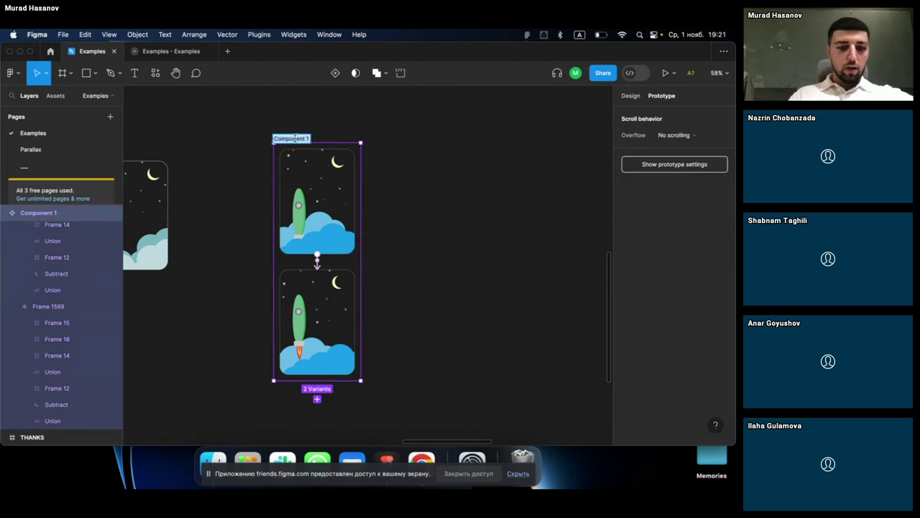
text(Ro)
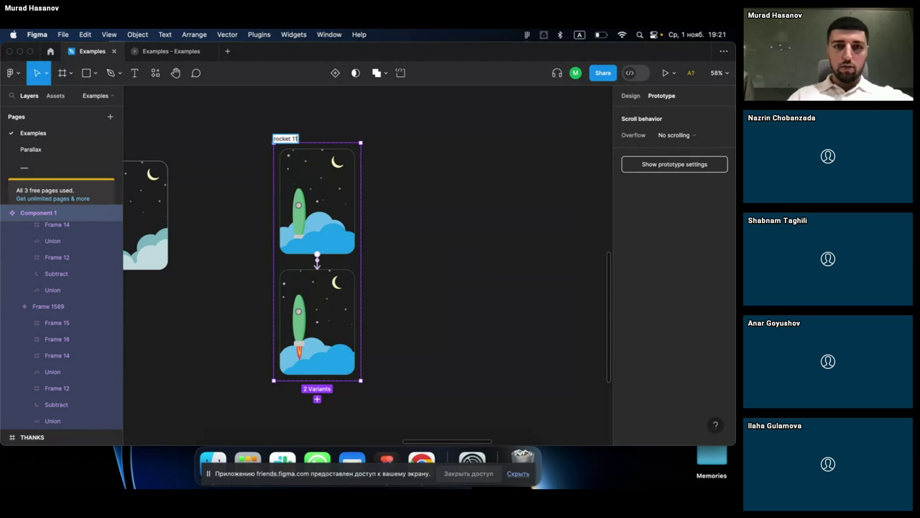
key(Return)
click(439, 198)
Step: Zoom out and place a new 100 × 100 frame on the canvas
scroll(441, 200, down, 5)
scroll(442, 200, down, 2)
scroll(443, 200, down, 1)
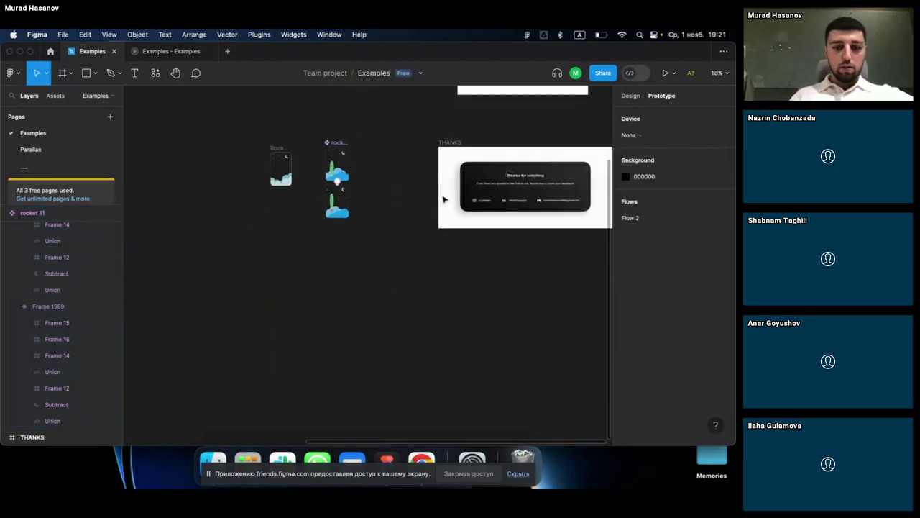
key(f)
click(281, 299)
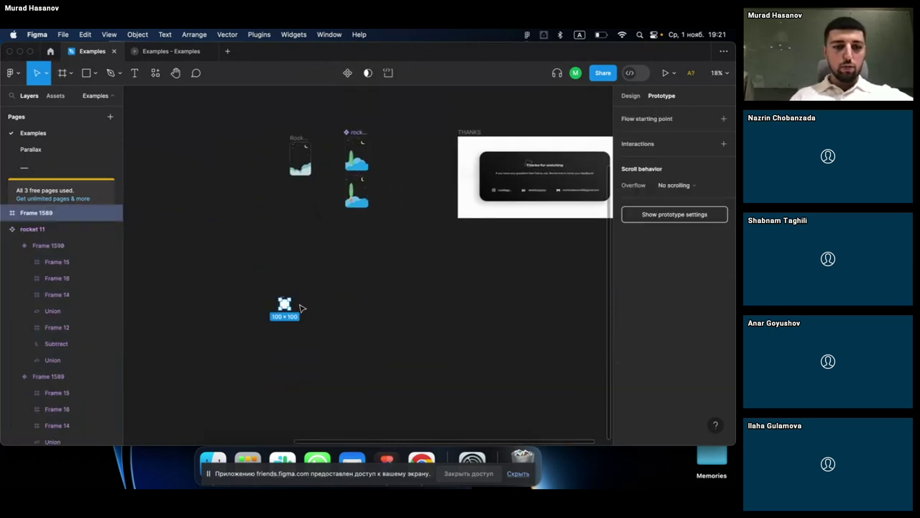
Step: Remove the stray frame and add a 1440 × 1024 Desktop frame, Desktop - 17
click(301, 308)
key(ctrl+z)
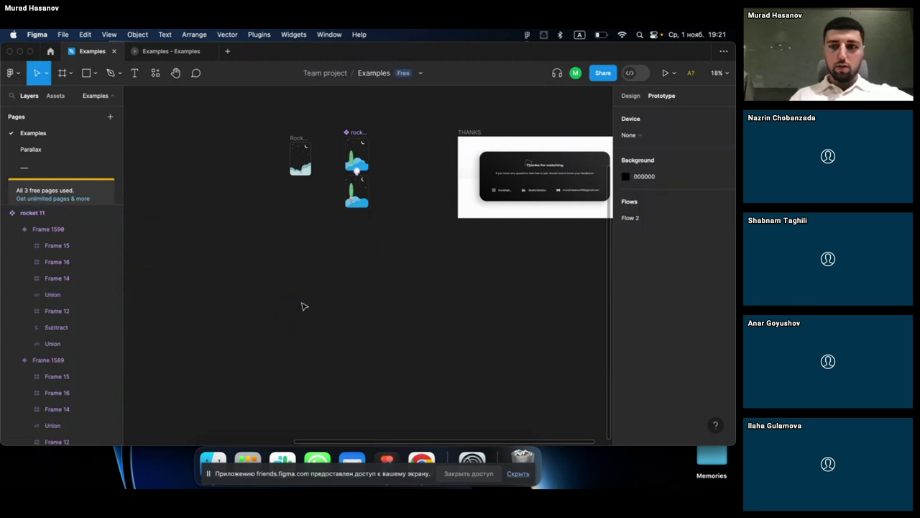
key(f)
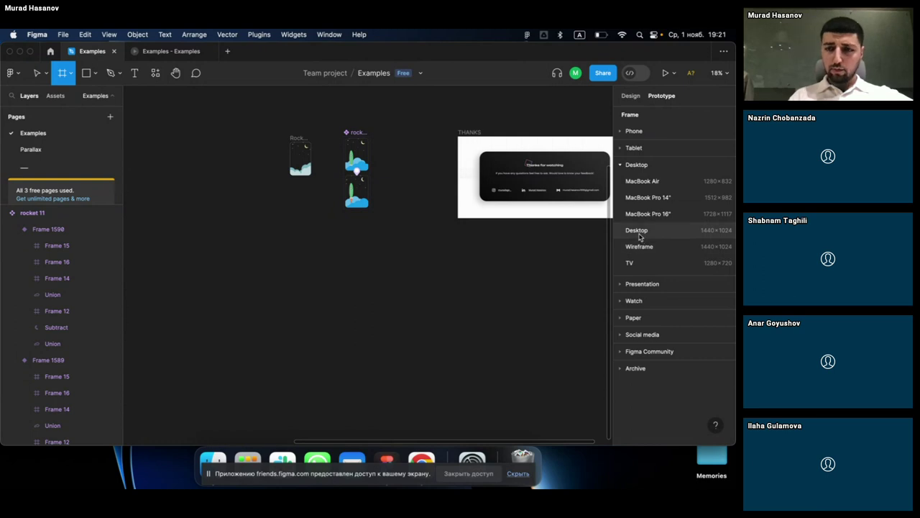
click(639, 231)
drag(353, 279, 351, 306)
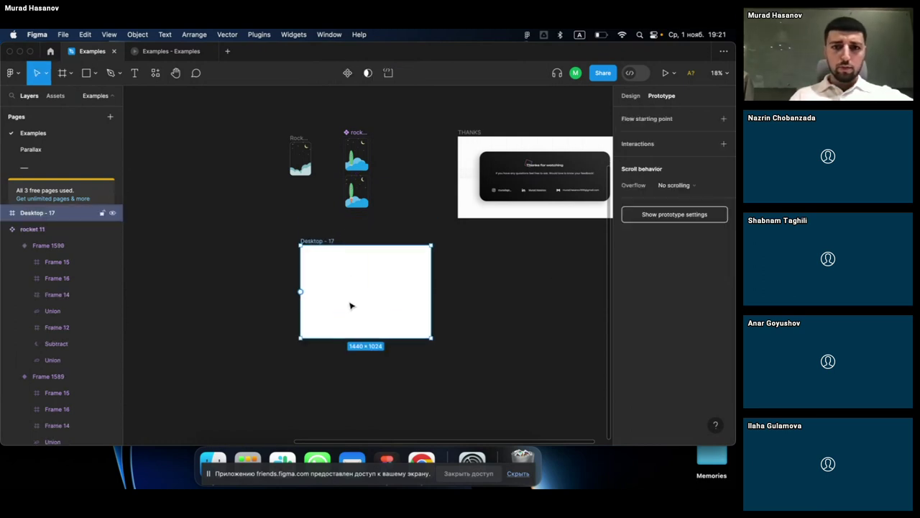
click(56, 95)
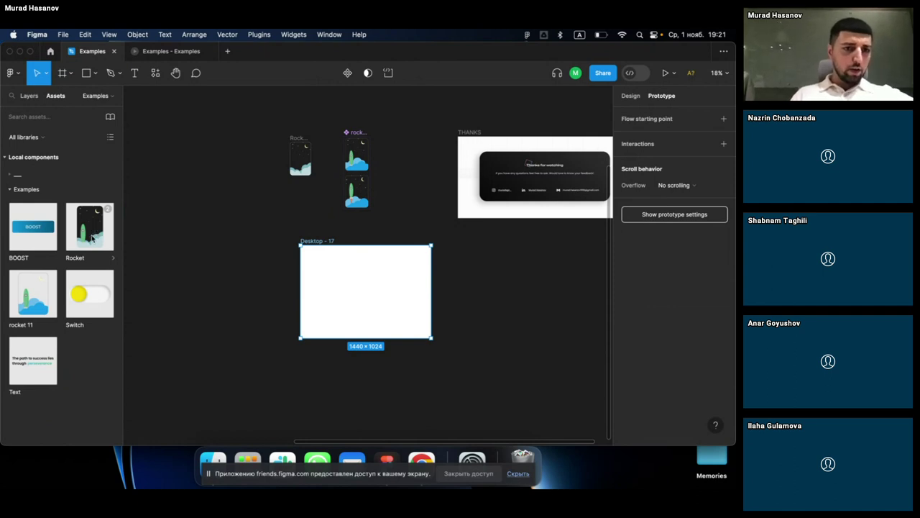
Step: Drop a rocket 11 instance into Desktop - 17 and select the rocket variants
drag(36, 302, 353, 305)
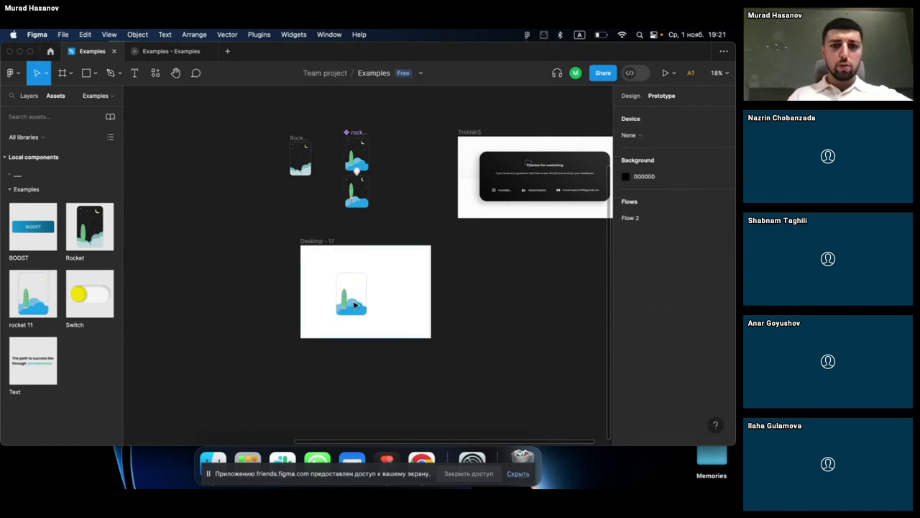
ctrl+scroll(354, 306, up, 5)
ctrl+scroll(354, 306, down, 3)
scroll(345, 237, up, 3)
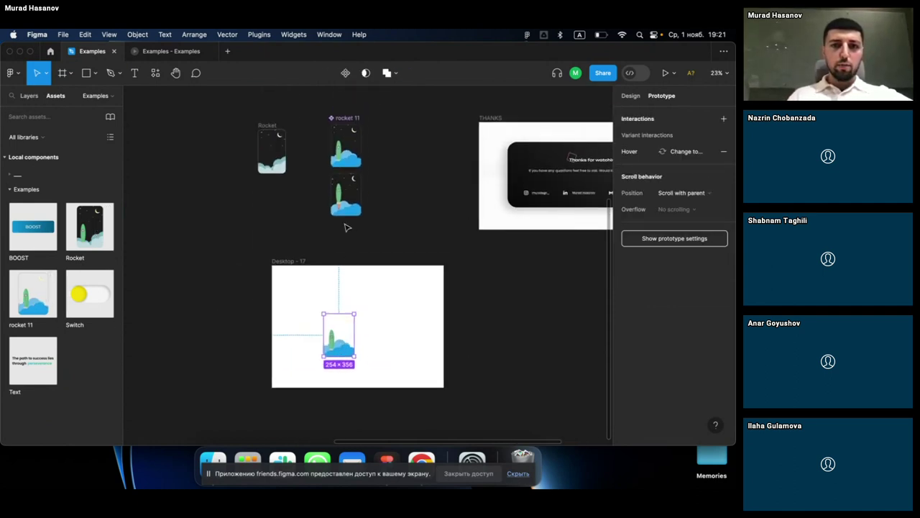
click(351, 155)
ctrl+scroll(353, 158, up, 3)
drag(344, 174, 344, 270)
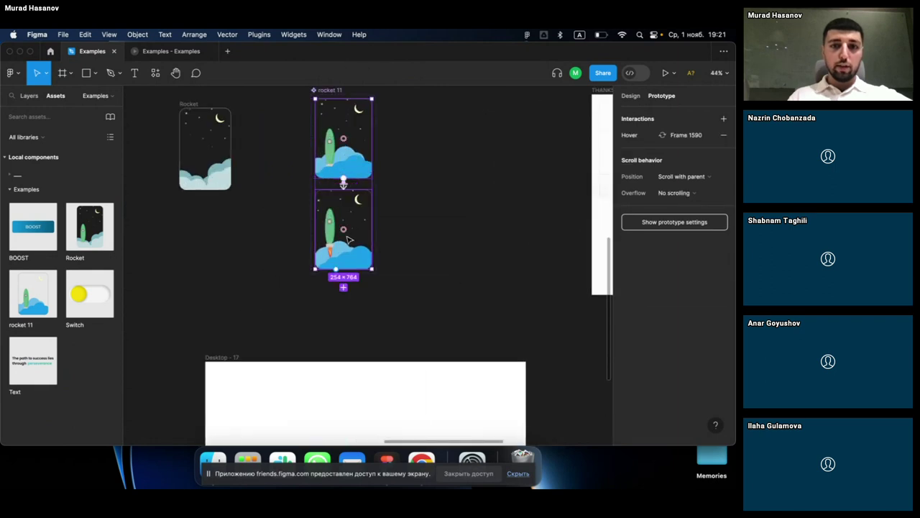
ctrl+scroll(383, 388, down, 1)
click(635, 97)
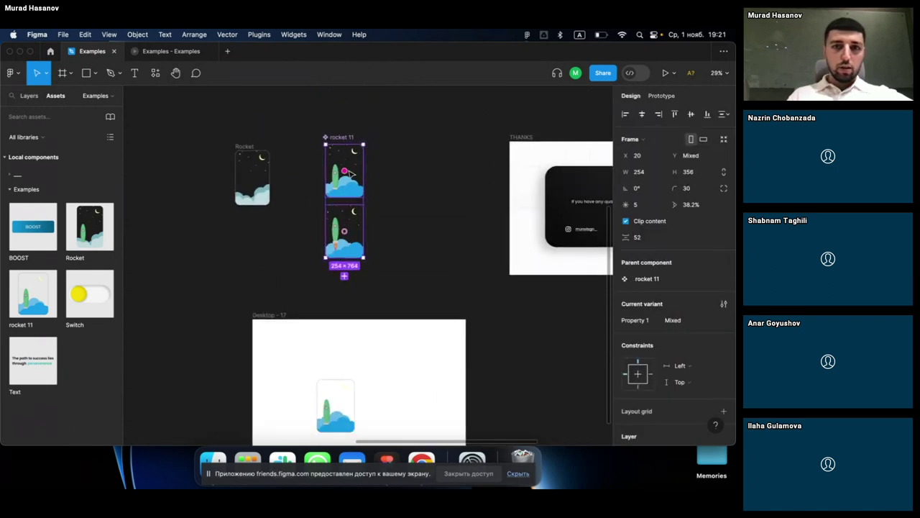
Step: Give the rocket variants a dark 1E1E1E fill
click(357, 171)
scroll(675, 295, down, 2)
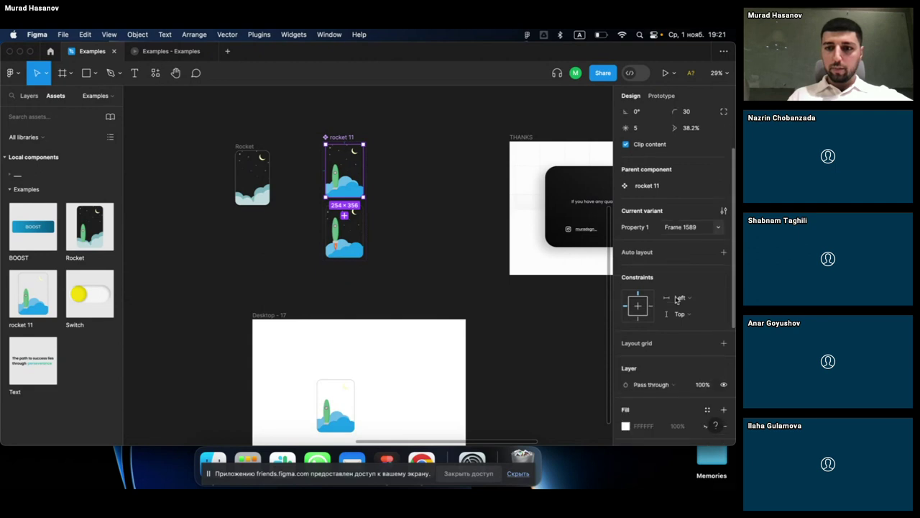
scroll(676, 299, down, 3)
scroll(676, 299, down, 1)
click(705, 340)
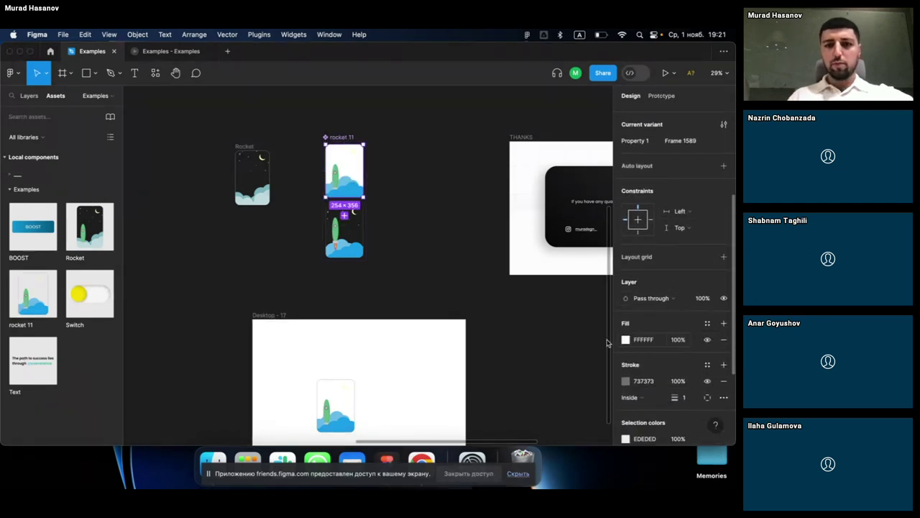
key(super+z)
click(361, 236)
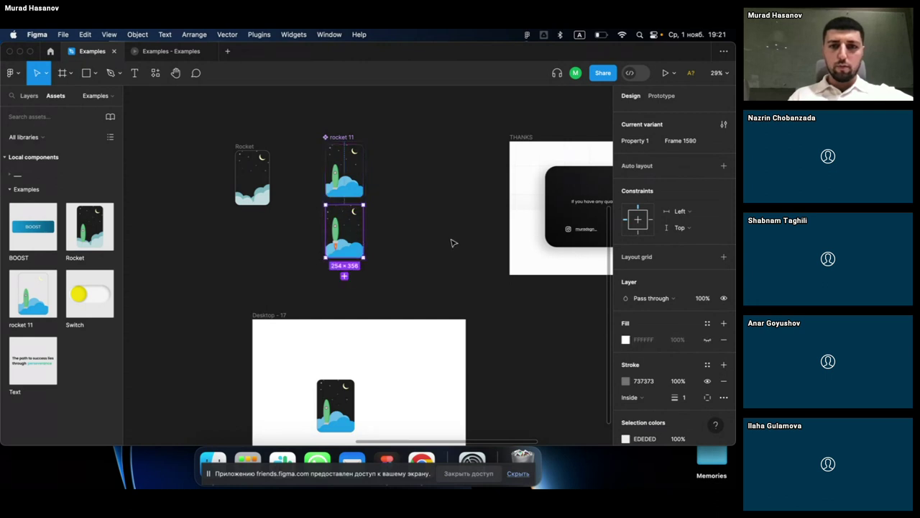
scroll(668, 354, down, 2)
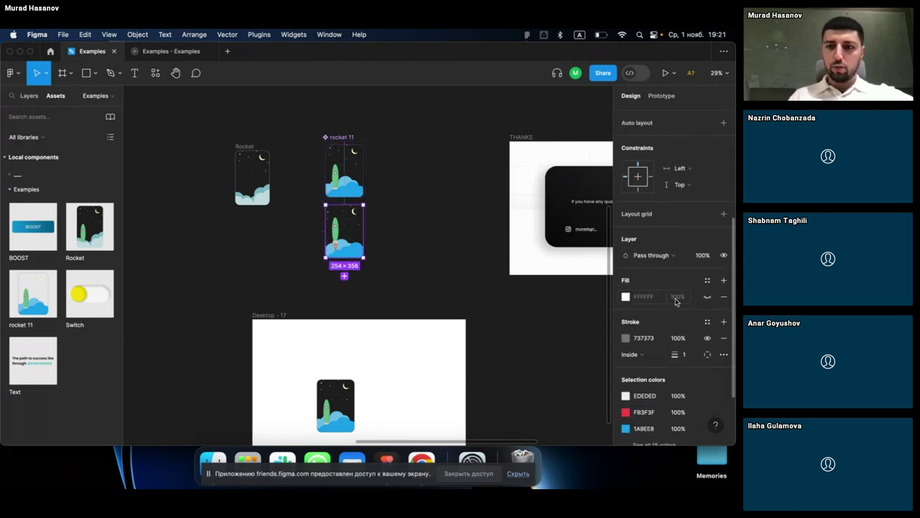
click(707, 297)
key(super+z)
key(super+z)
scroll(417, 223, down, 3)
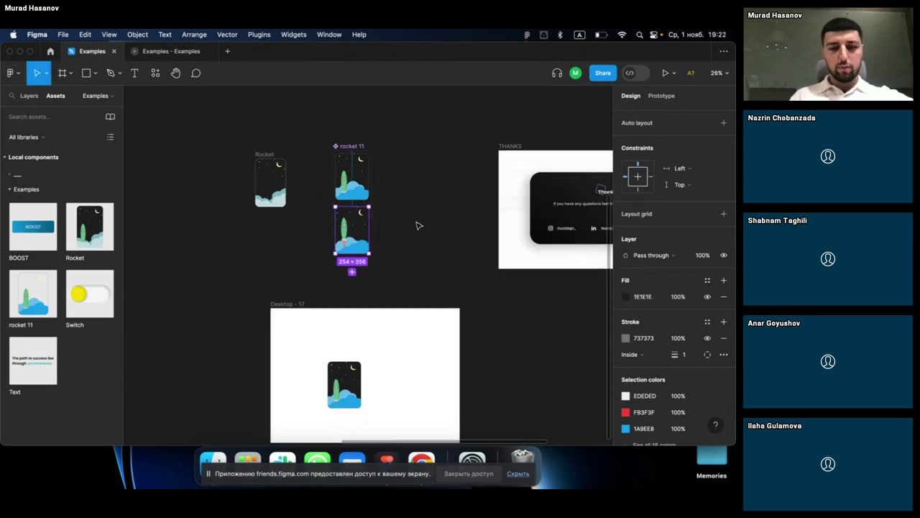
Step: Fill Desktop - 17 with the eyedropped 1E1E1E colour
click(381, 296)
click(303, 296)
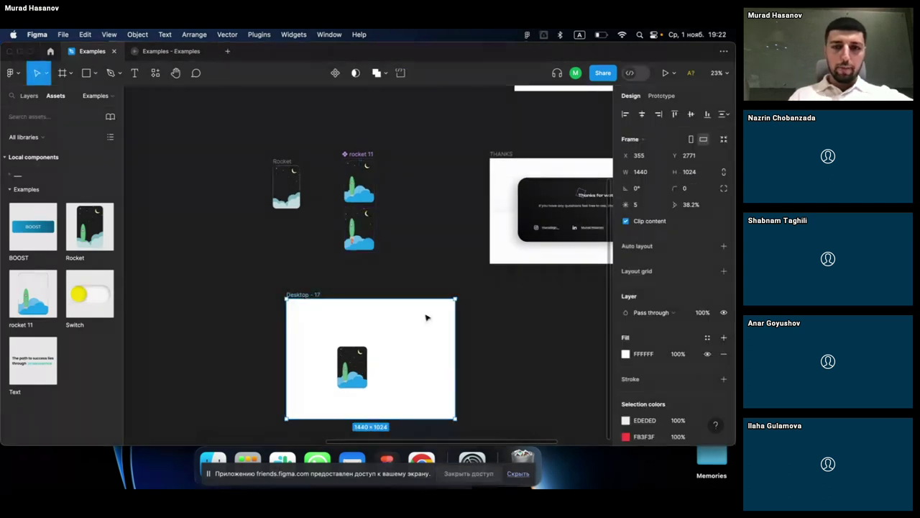
click(496, 318)
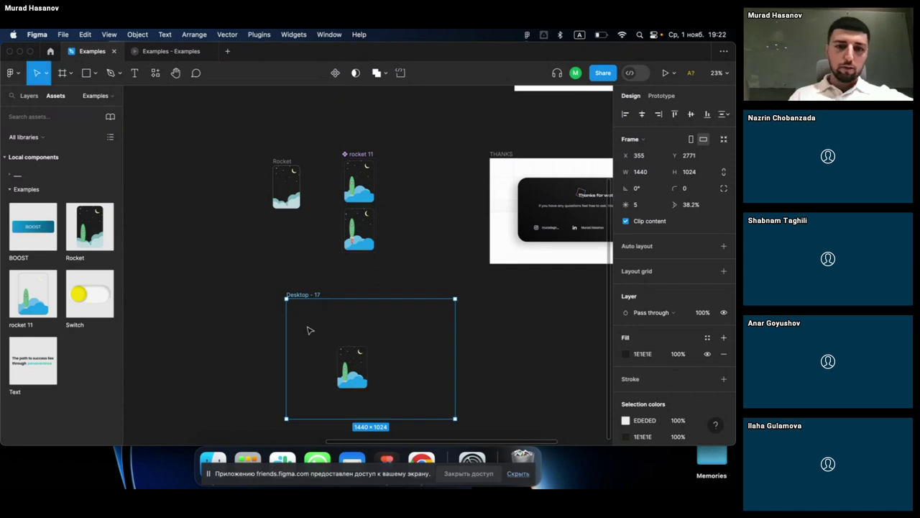
Step: Play the Desktop - 17 rocket prototype, then return to the Examples file
click(665, 72)
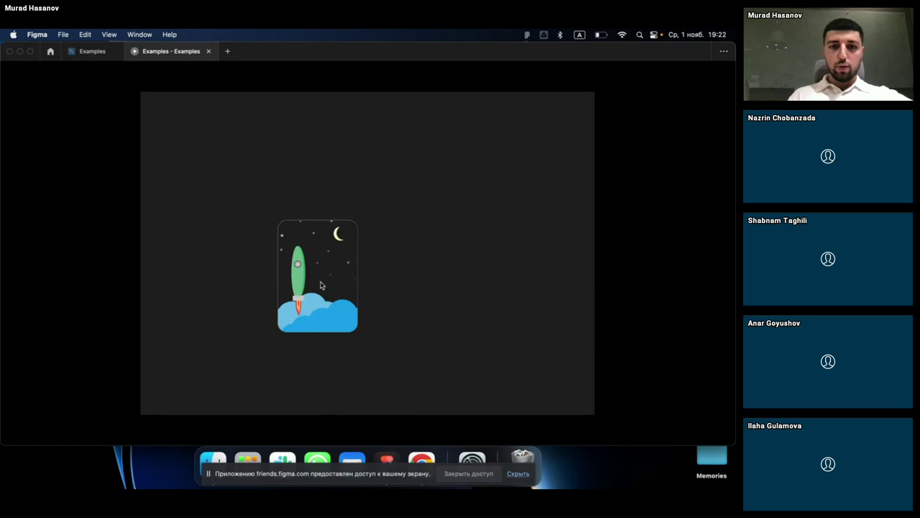
click(87, 52)
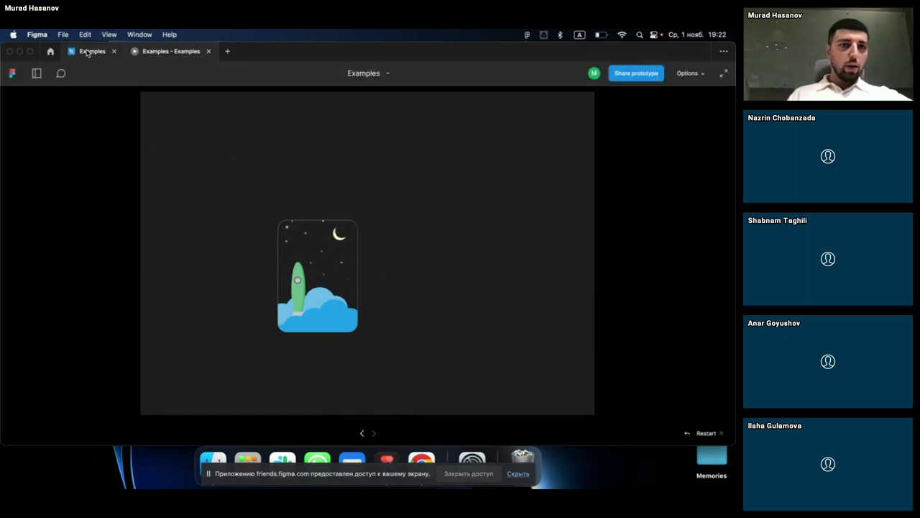
Step: Select the Desktop-5 frame and start its prototype presentation
scroll(414, 194, right, 3)
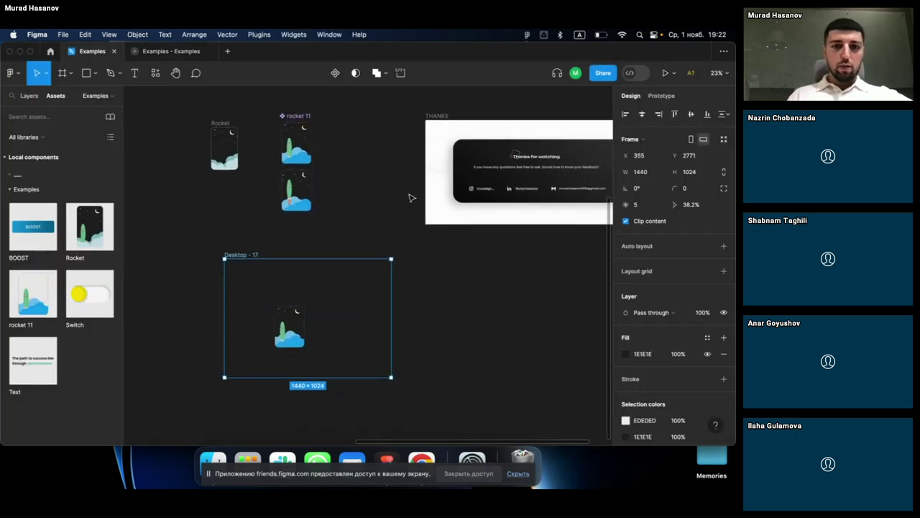
scroll(411, 196, left, 5)
scroll(407, 203, down, 3)
scroll(406, 203, left, 5)
scroll(404, 202, down, 3)
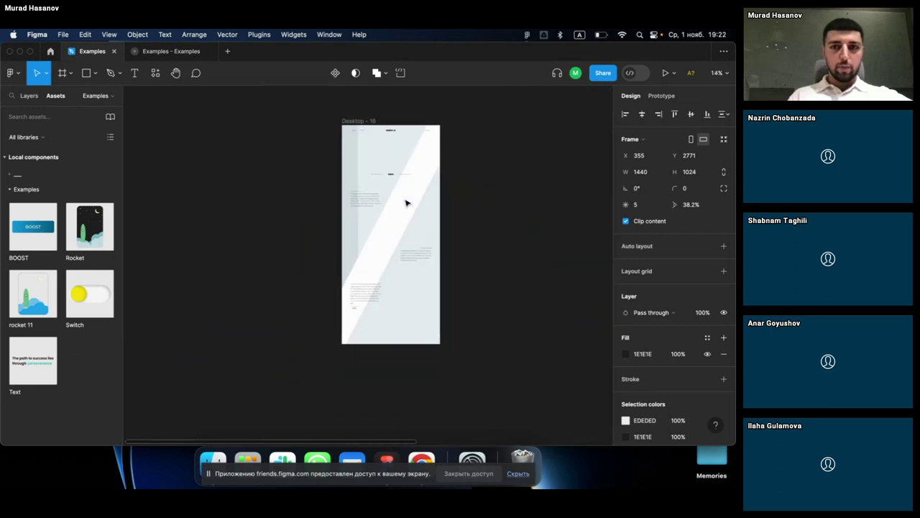
scroll(405, 201, down, 3)
scroll(518, 176, up, 5)
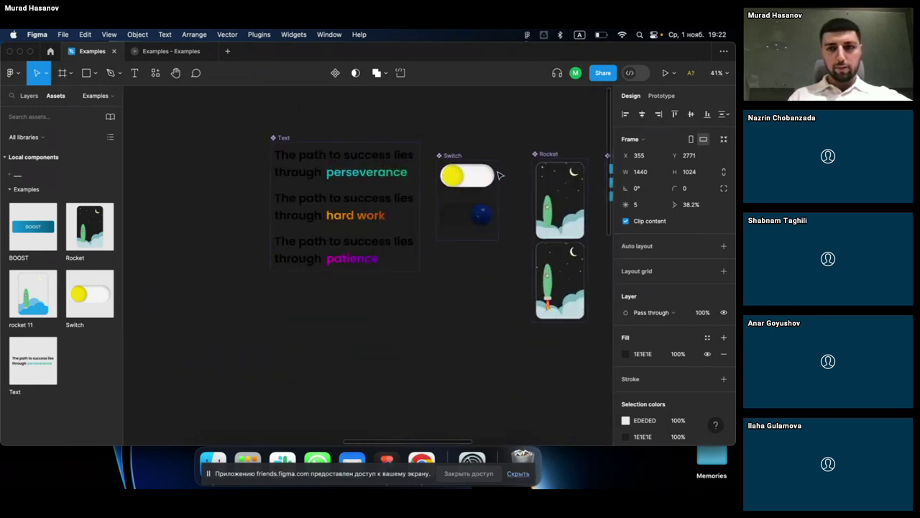
scroll(432, 178, up, 3)
click(324, 160)
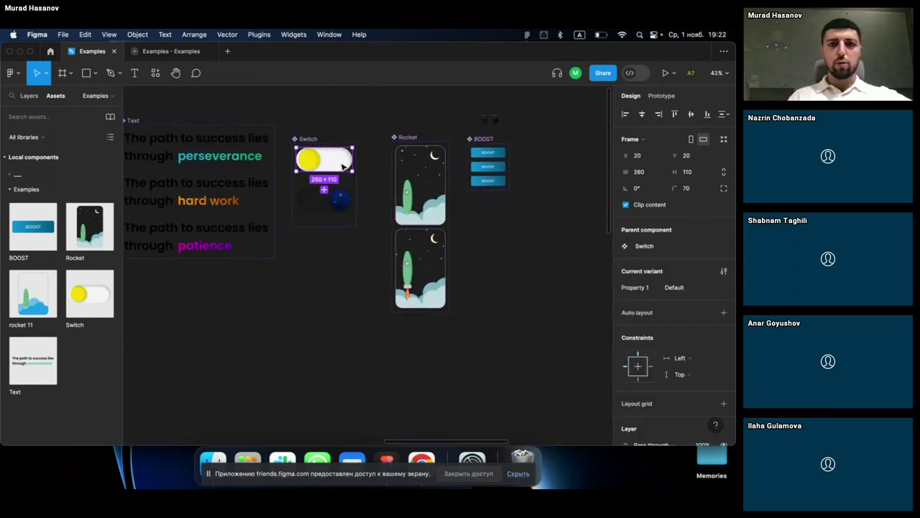
scroll(327, 173, down, 3)
scroll(342, 167, right, 5)
scroll(342, 168, down, 1)
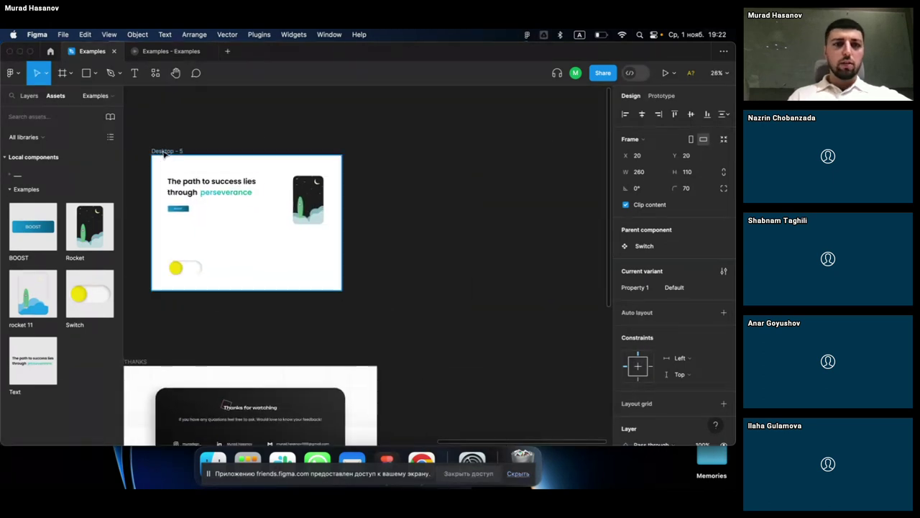
click(157, 151)
click(668, 74)
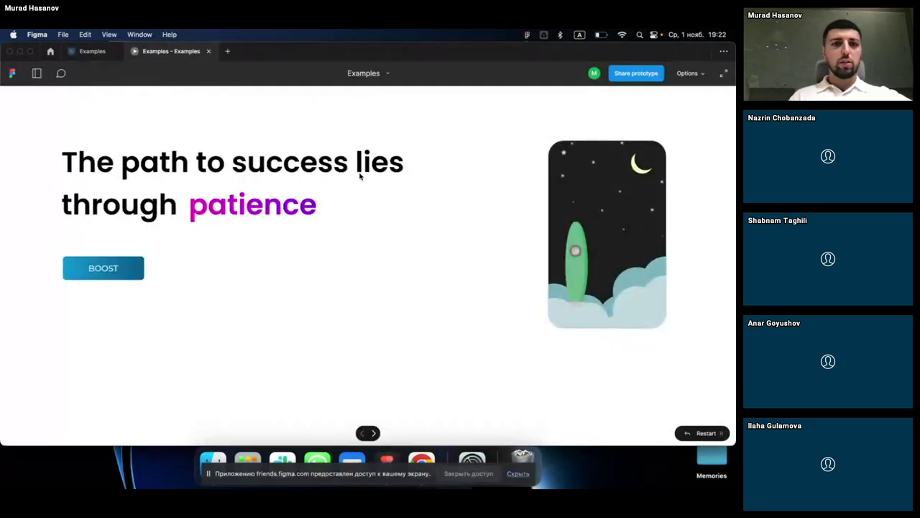
Step: Flip the toggle between dark and light twice, then return to Examples
key(z)
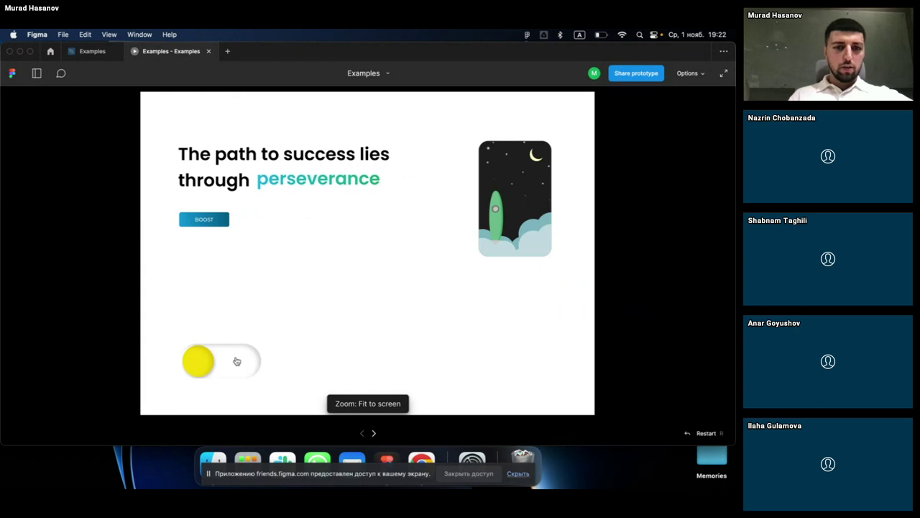
click(237, 360)
click(225, 370)
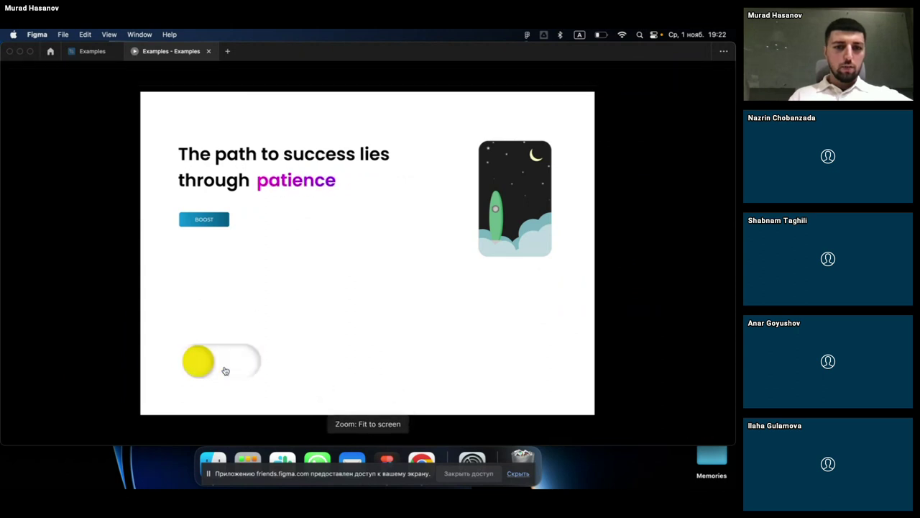
click(231, 370)
click(234, 369)
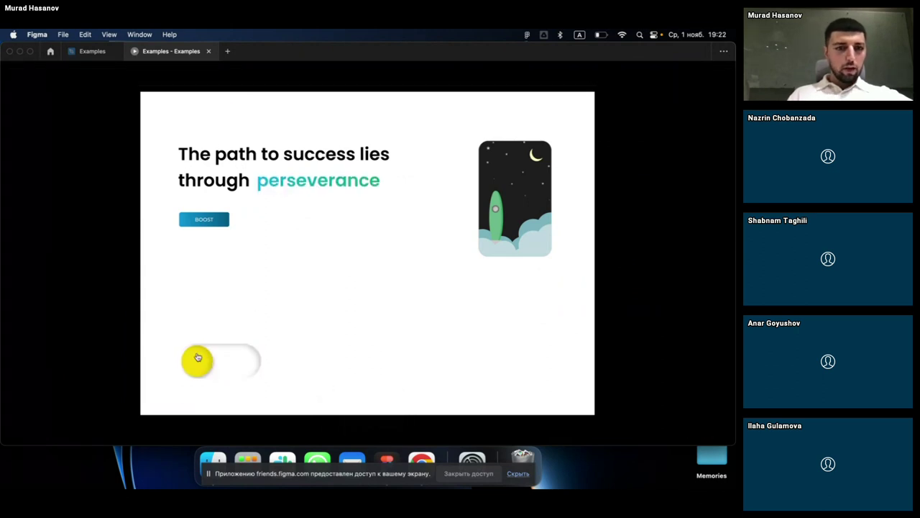
click(87, 52)
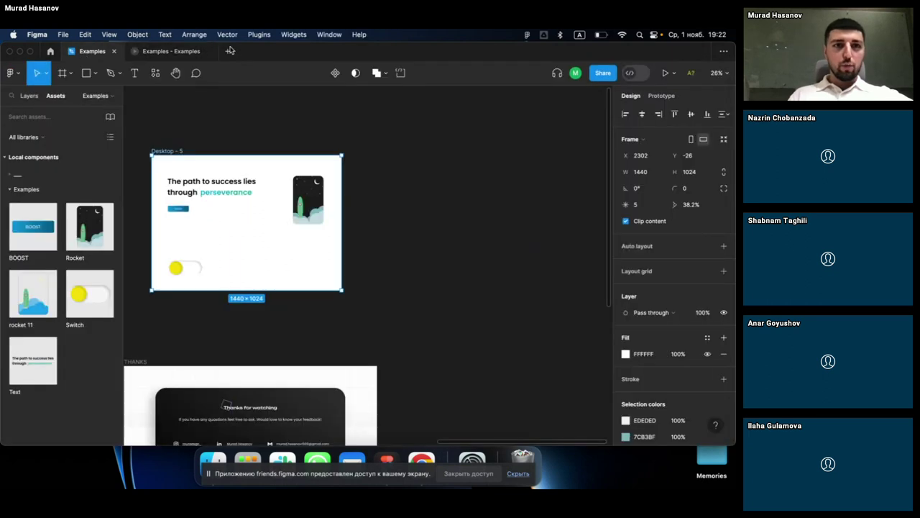
Step: Exit the prototype presentation and find the toggle switch in Desktop-5
click(209, 51)
scroll(207, 127, down, 3)
scroll(207, 126, left, 3)
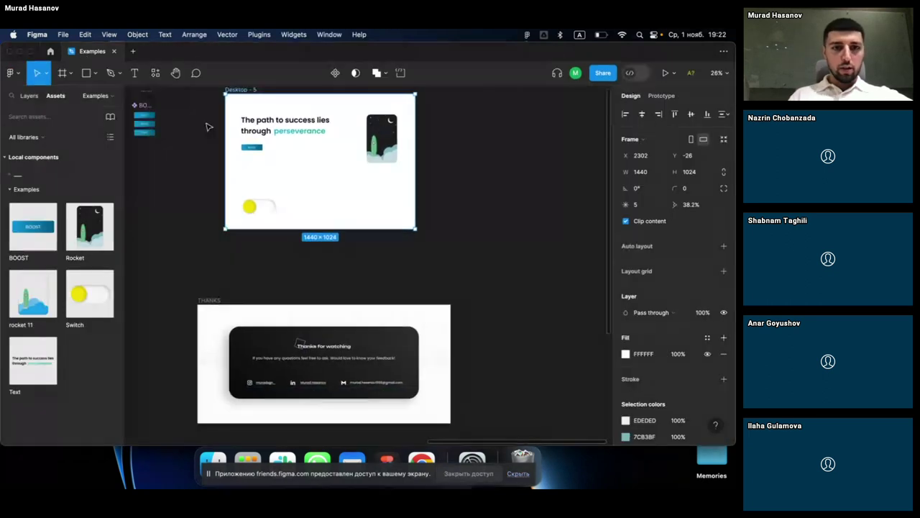
click(263, 204)
scroll(268, 211, down, 1)
scroll(266, 209, down, 2)
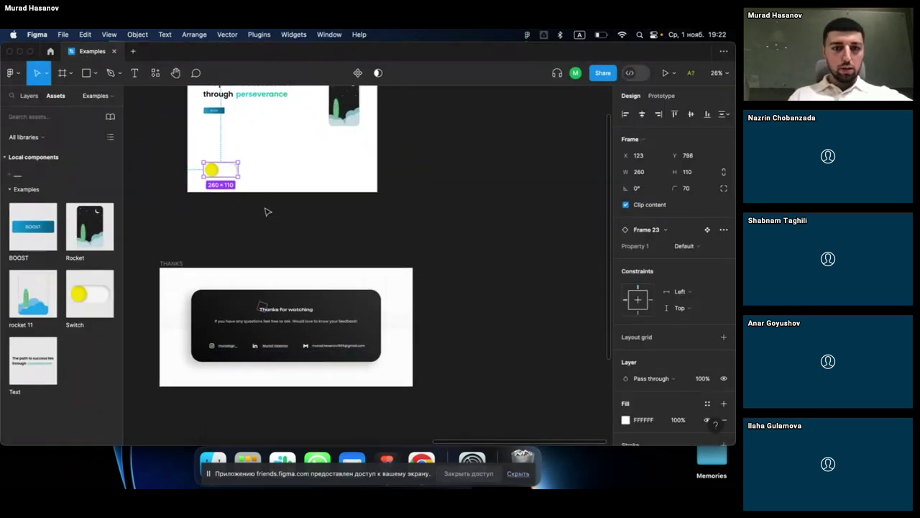
scroll(263, 208, down, 3)
scroll(263, 207, down, 3)
scroll(266, 210, down, 2)
scroll(266, 211, right, 2)
scroll(266, 212, up, 1)
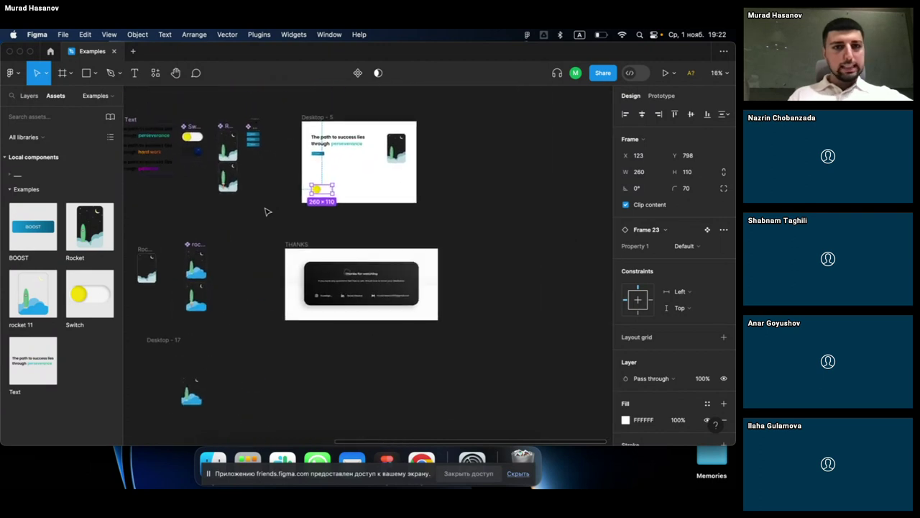
Step: Paste a copy of the light Switch variant onto empty canvas, with the layer list shown
click(197, 136)
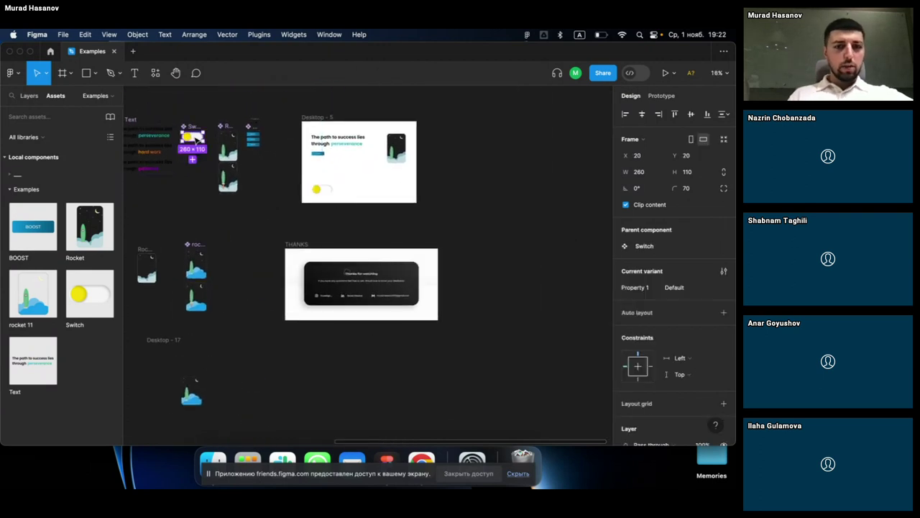
key(ctrl+v)
scroll(468, 230, down, 2)
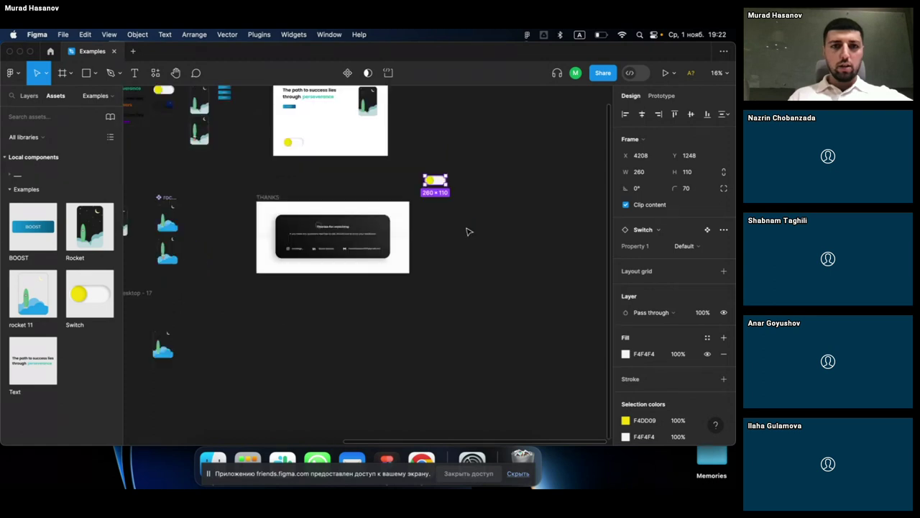
scroll(468, 230, down, 2)
scroll(468, 232, down, 2)
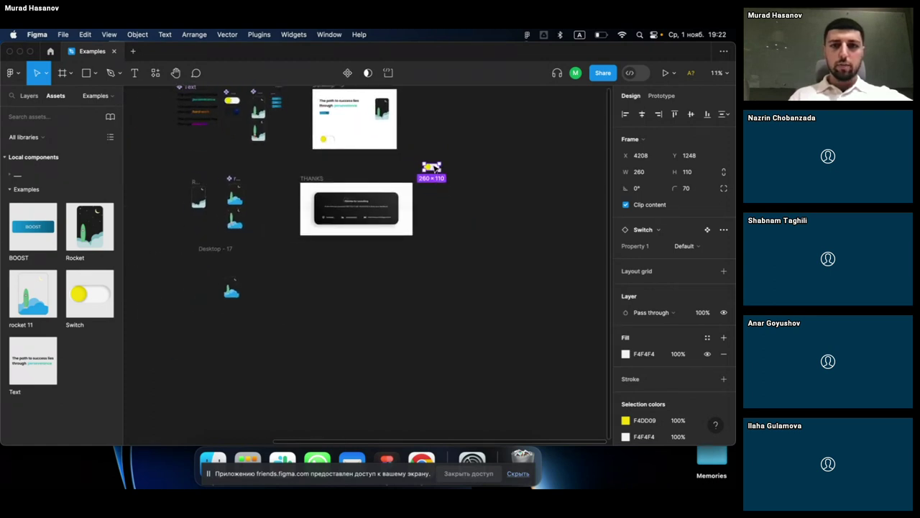
drag(434, 166, 489, 227)
scroll(489, 227, up, 5)
scroll(489, 223, right, 3)
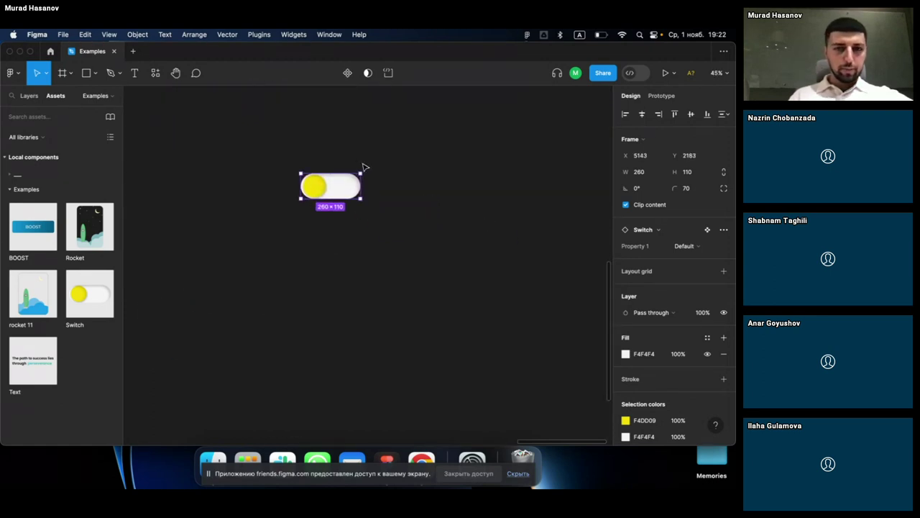
scroll(350, 187, up, 1)
scroll(350, 188, up, 2)
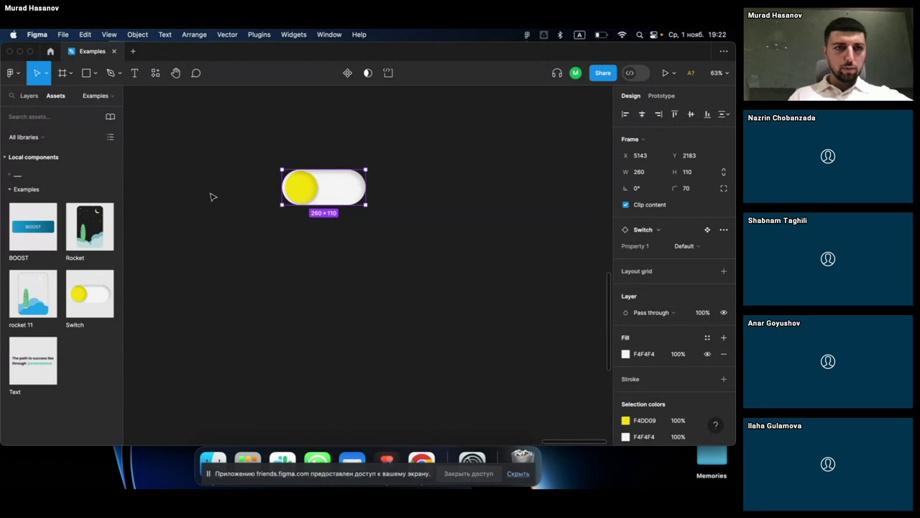
click(29, 98)
key(alt+super+b)
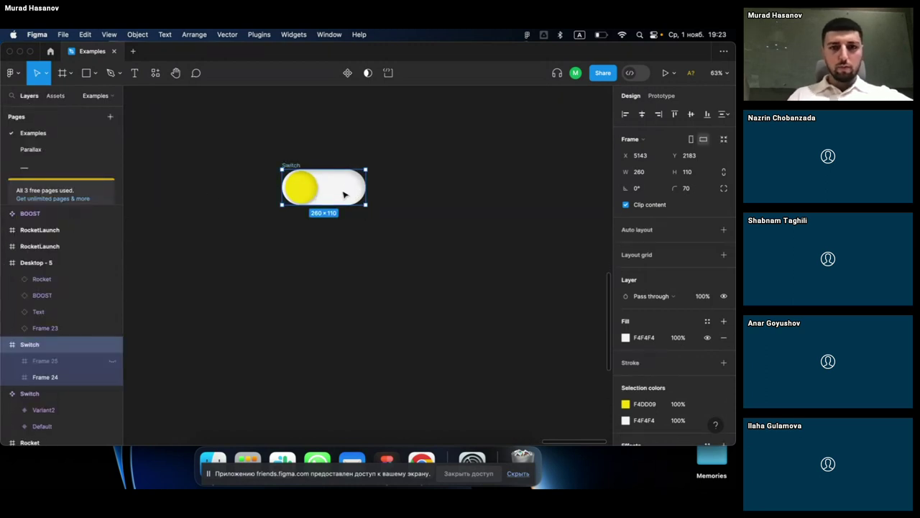
scroll(344, 194, up, 3)
key(Escape)
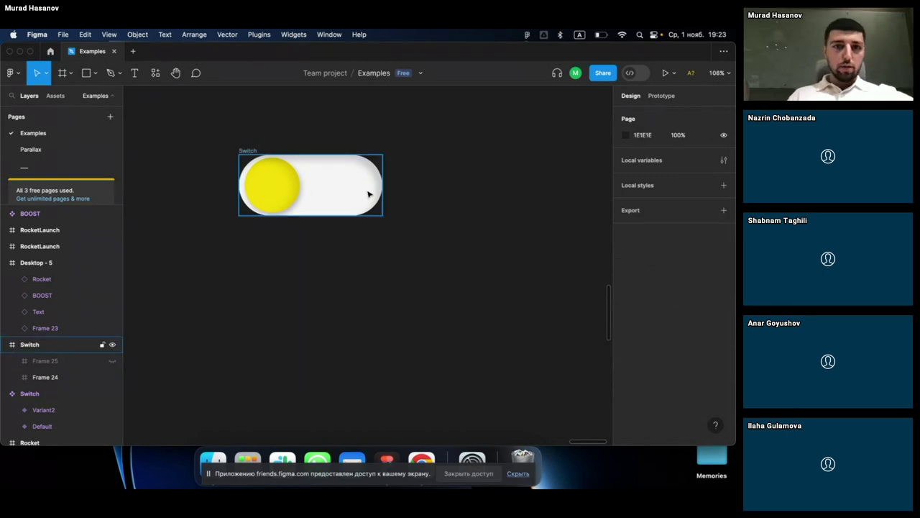
click(368, 194)
click(446, 180)
click(349, 191)
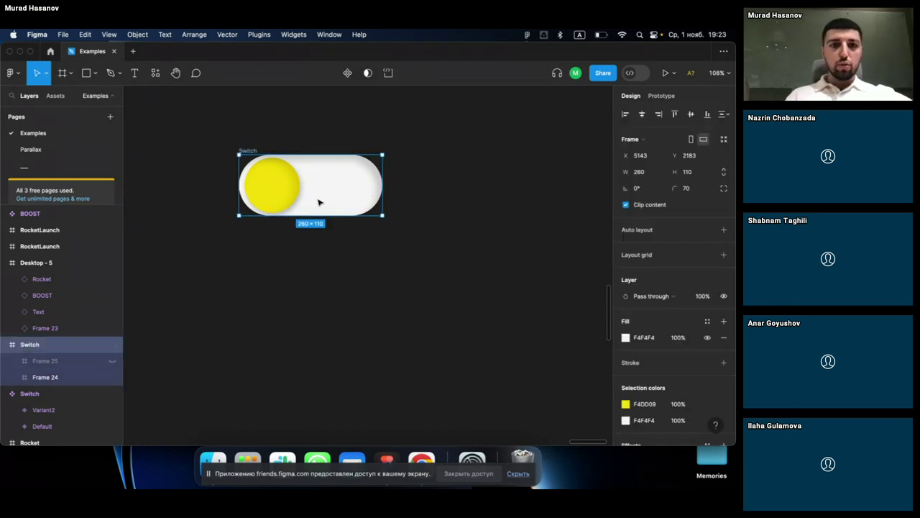
click(277, 198)
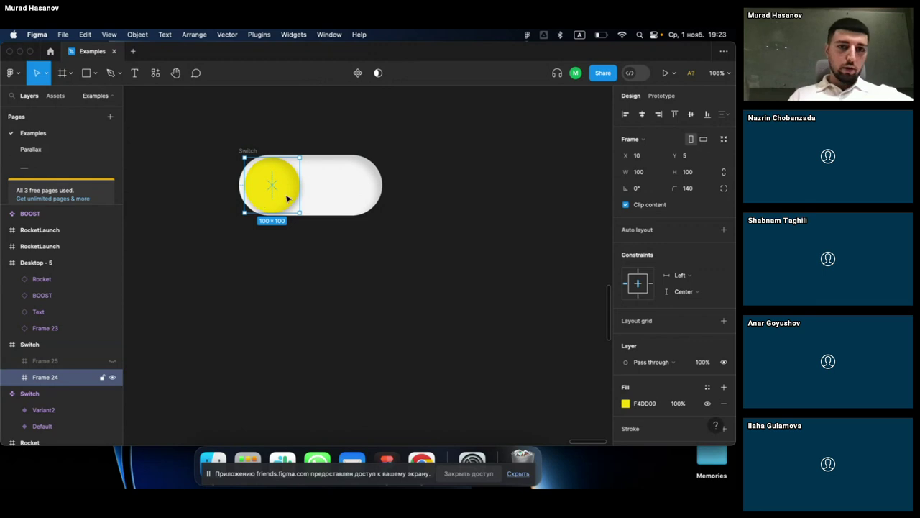
key(Escape)
click(281, 200)
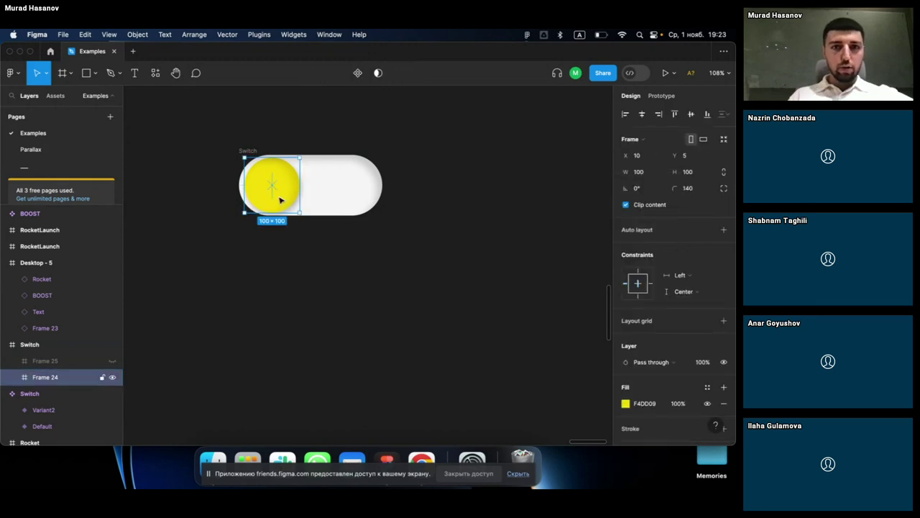
click(343, 176)
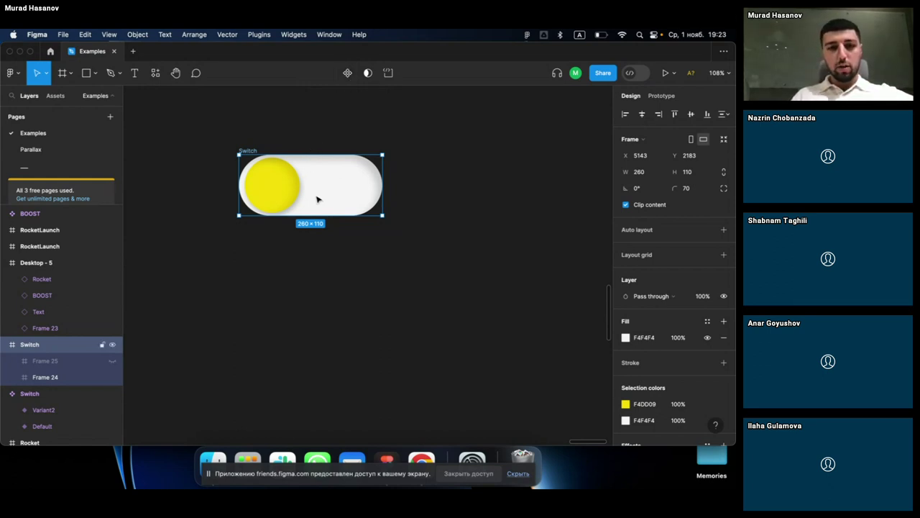
key(super+d)
Step: Place the duplicate switch below the original and slide its yellow Frame 24 knob to the right end
drag(467, 197, 301, 294)
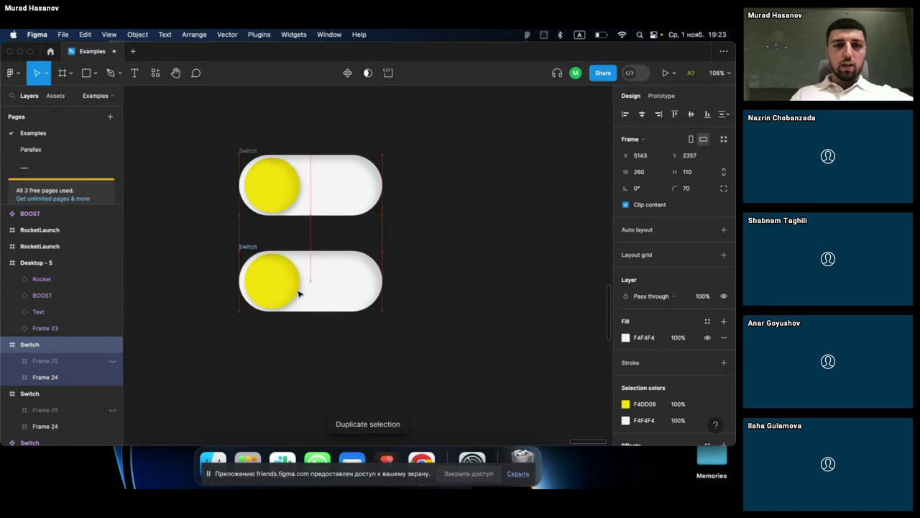
scroll(298, 288, down, 1)
click(294, 269)
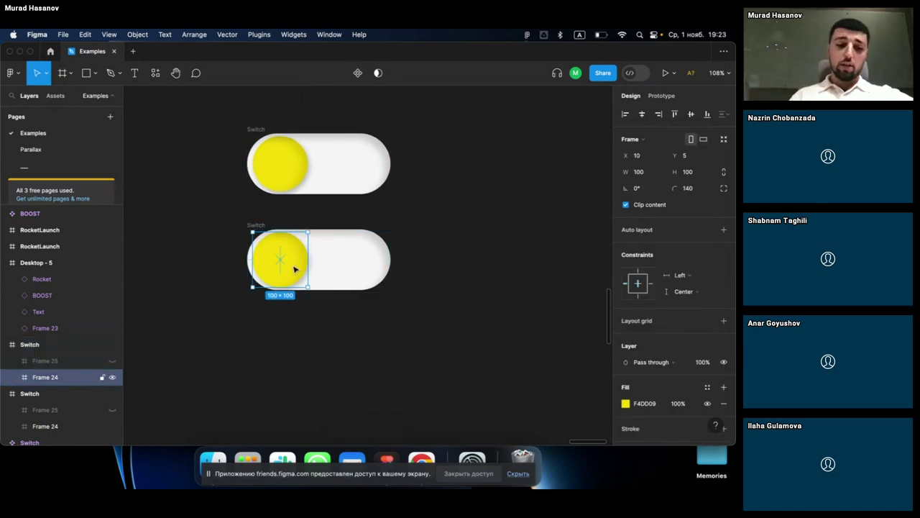
scroll(294, 268, up, 3)
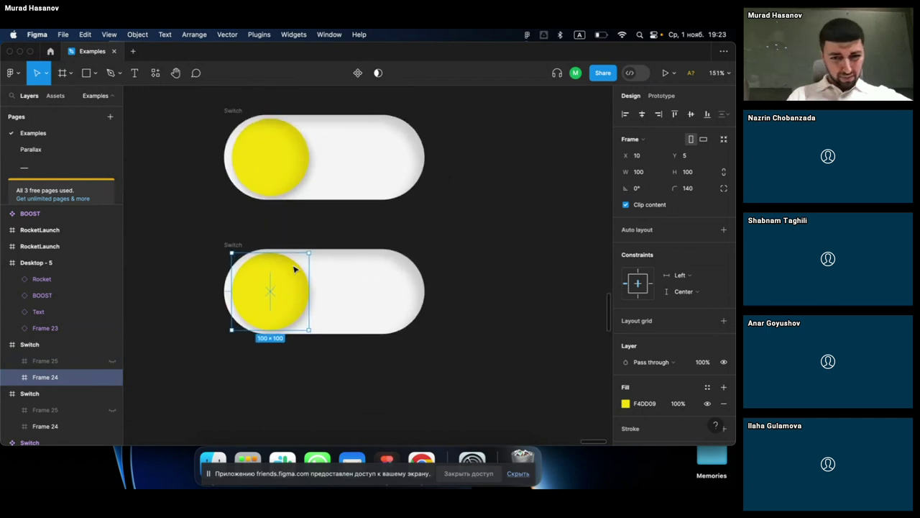
click(362, 153)
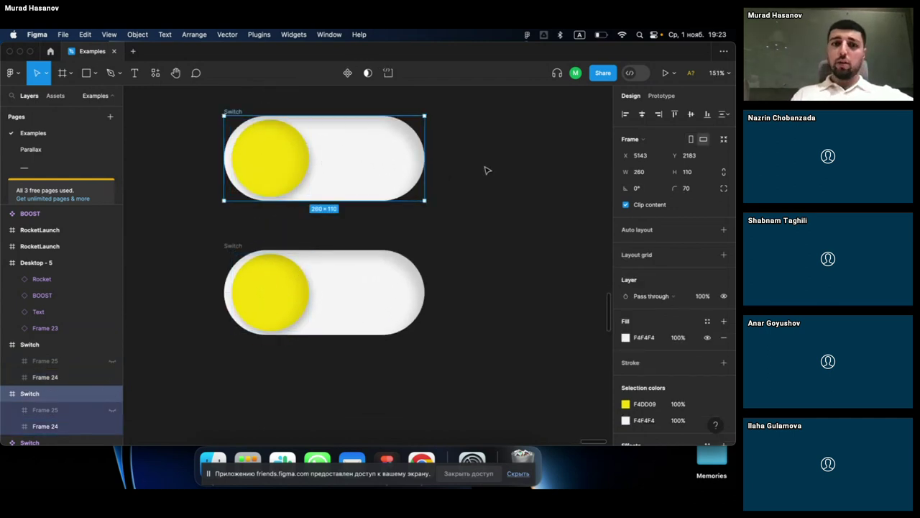
scroll(486, 170, up, 2)
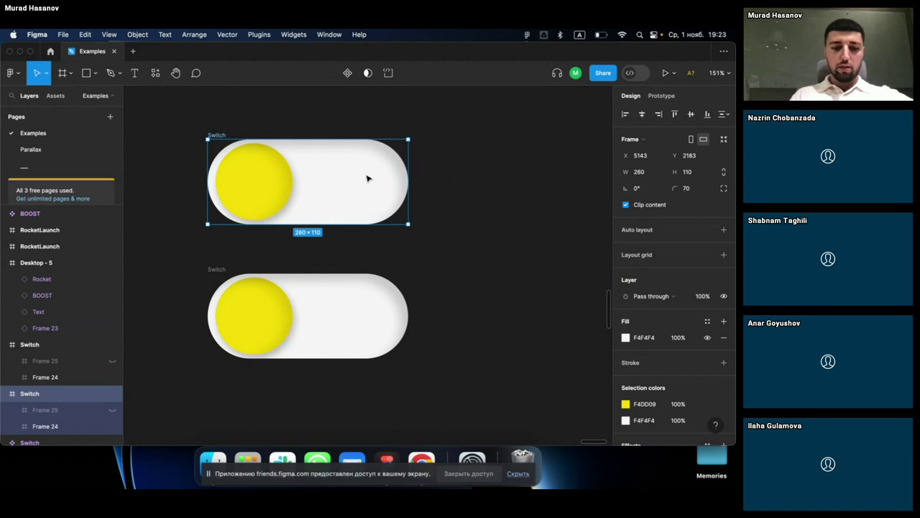
click(268, 325)
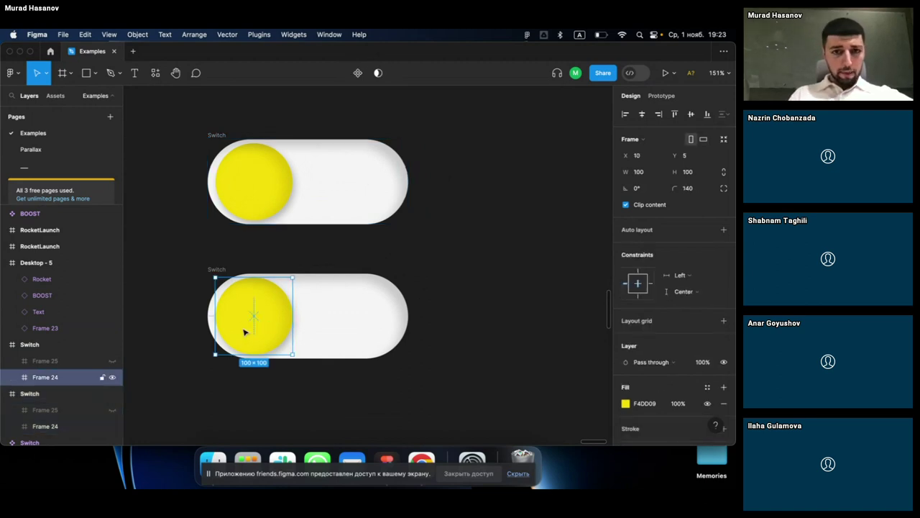
drag(245, 332, 350, 329)
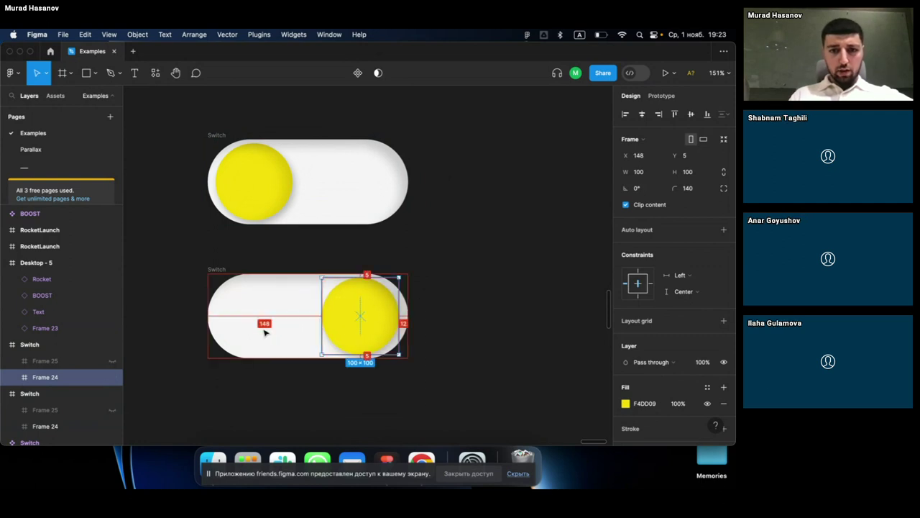
Step: Set the lower switch's knob flush at the right end, X 150
drag(264, 332, 281, 332)
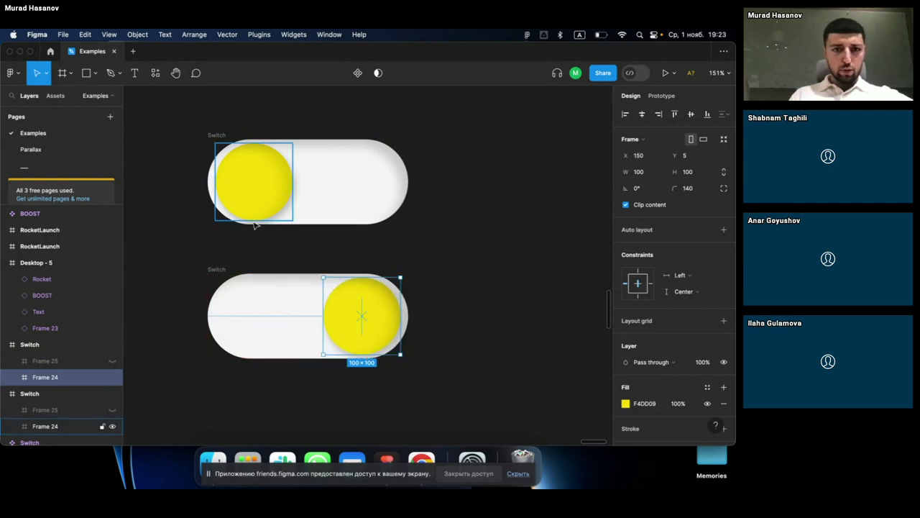
click(260, 218)
click(343, 339)
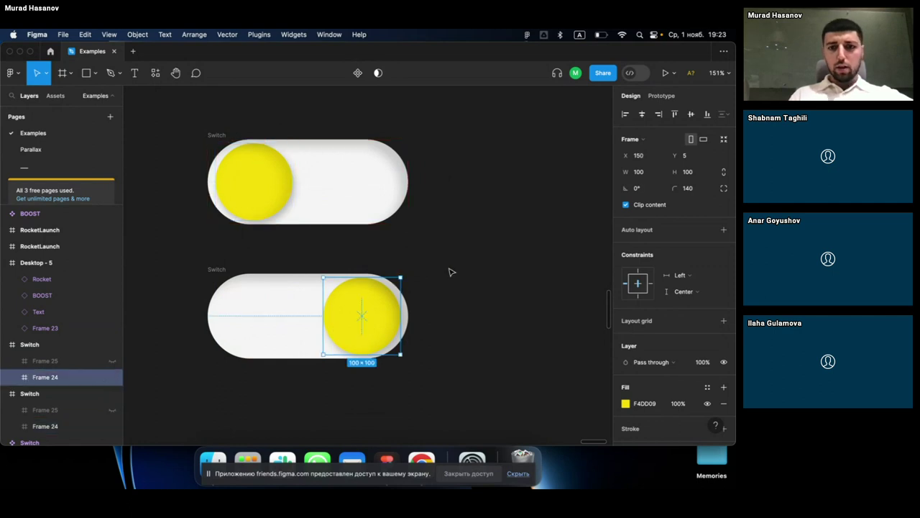
scroll(450, 268, down, 2)
scroll(640, 322, down, 3)
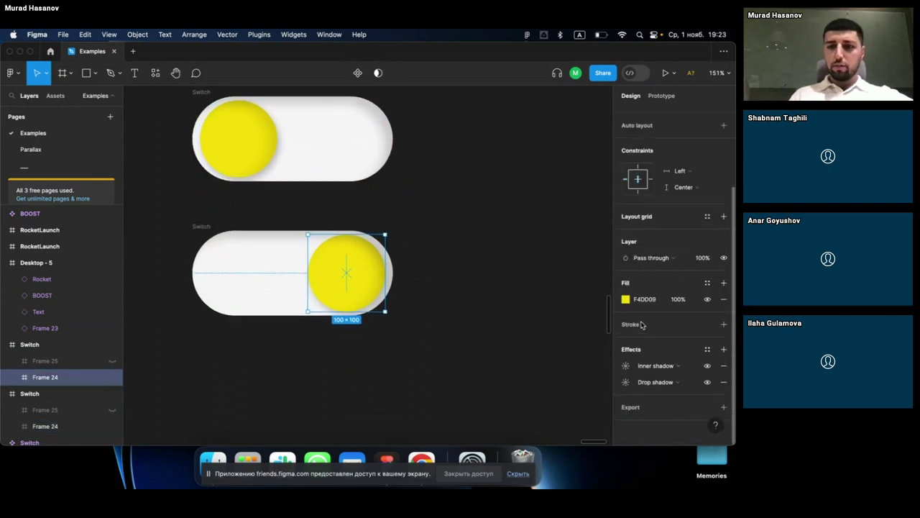
Step: Fill the lower knob with a dark navy linear gradient, bottom stop at 100% opacity
click(625, 301)
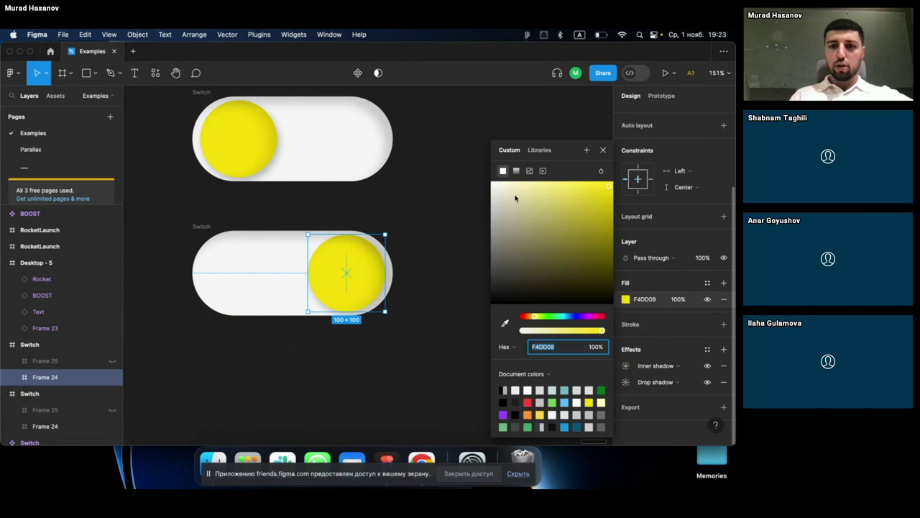
click(573, 317)
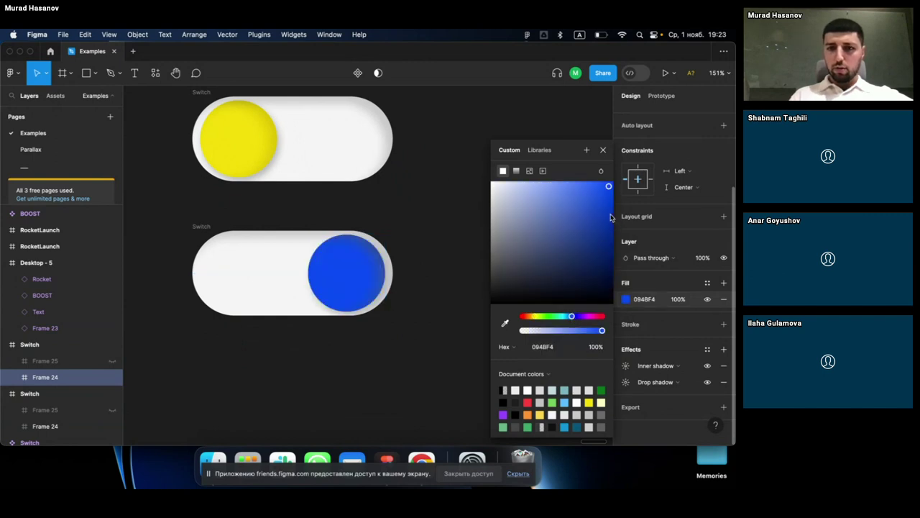
click(575, 318)
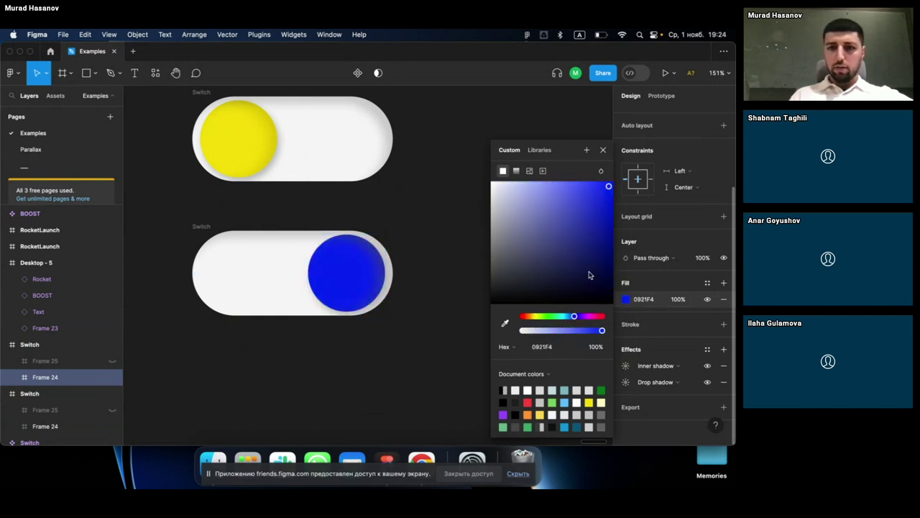
click(571, 317)
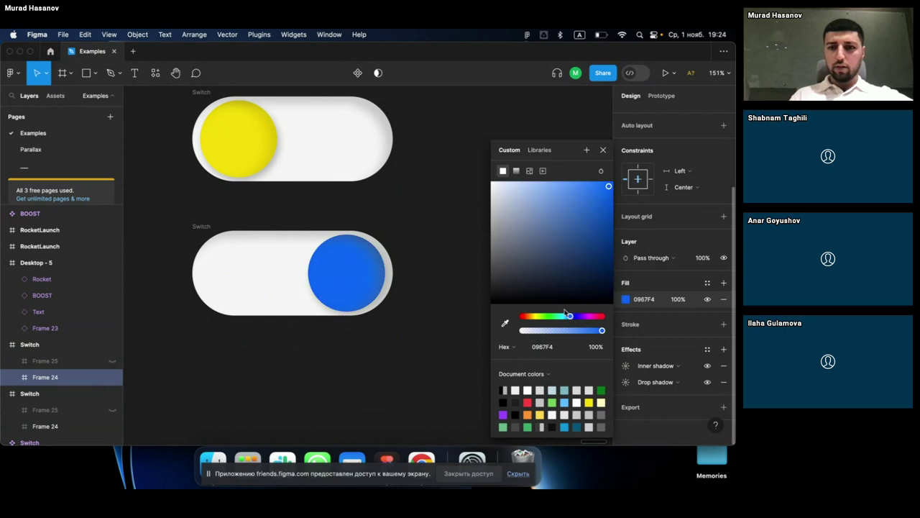
click(572, 317)
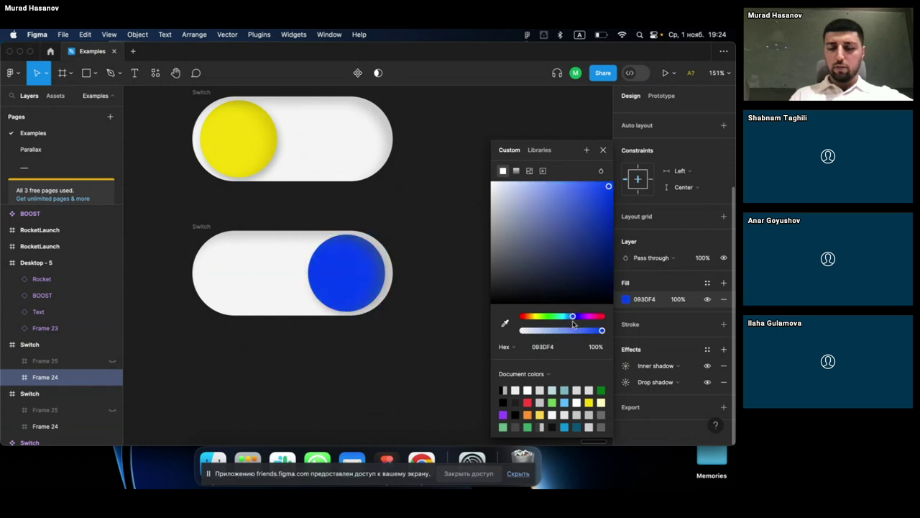
click(613, 216)
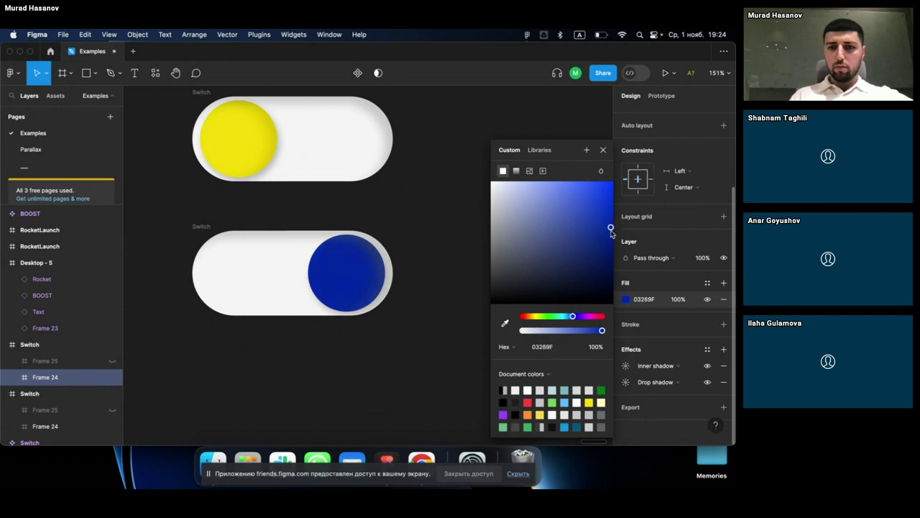
click(516, 171)
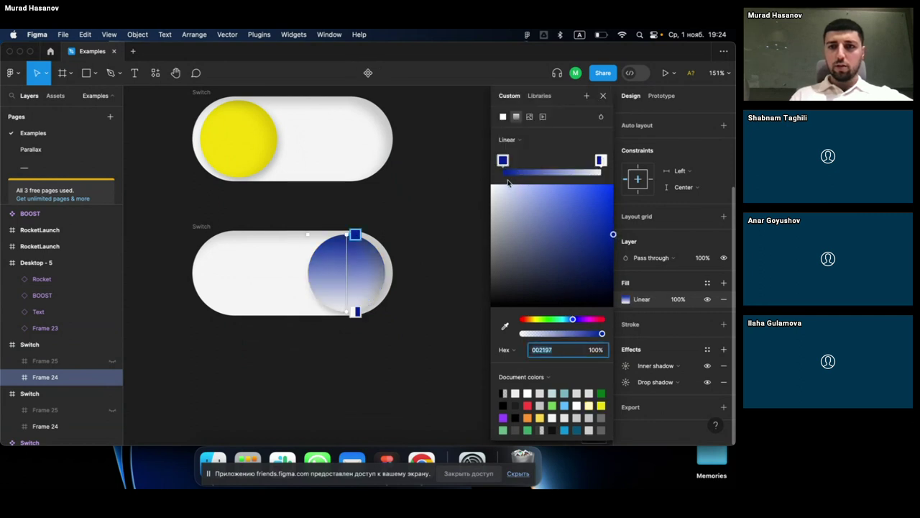
click(355, 312)
drag(530, 335, 605, 343)
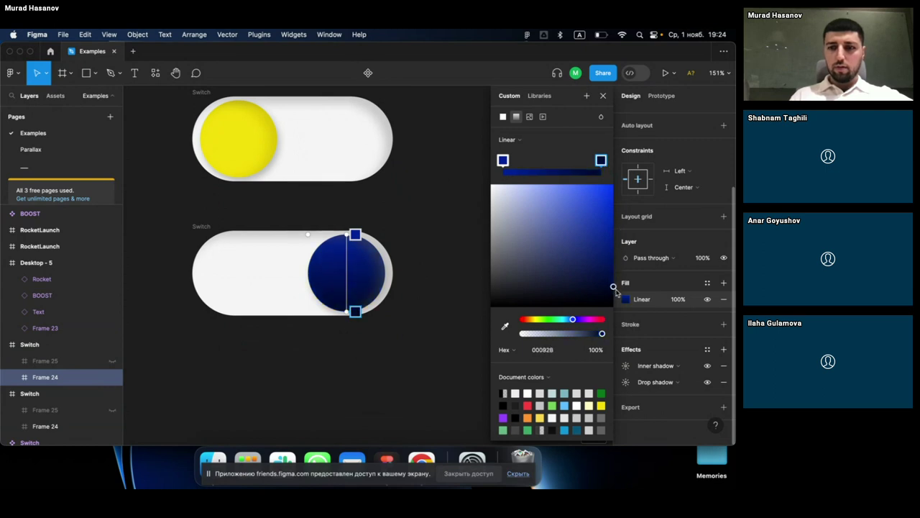
click(605, 97)
Step: Reselect the lower switch's dark knob and navigate to the desktop frame's moon switch
click(471, 236)
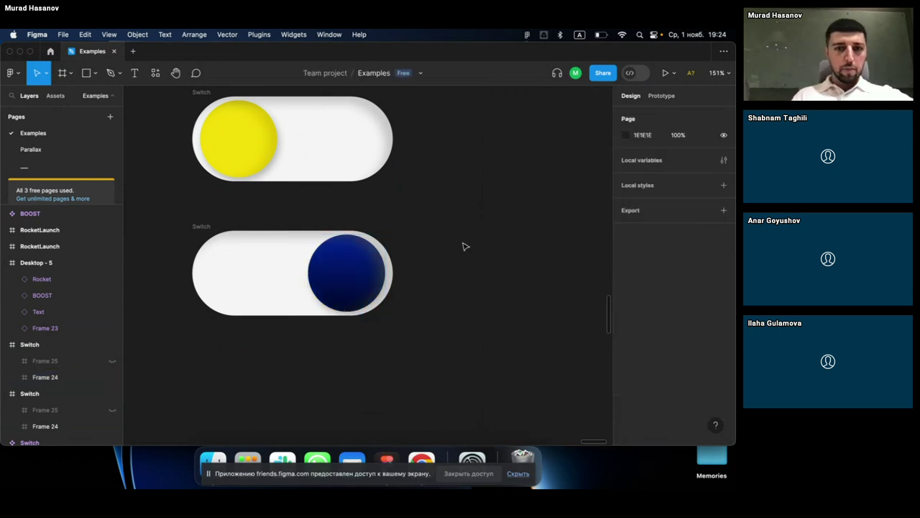
click(339, 295)
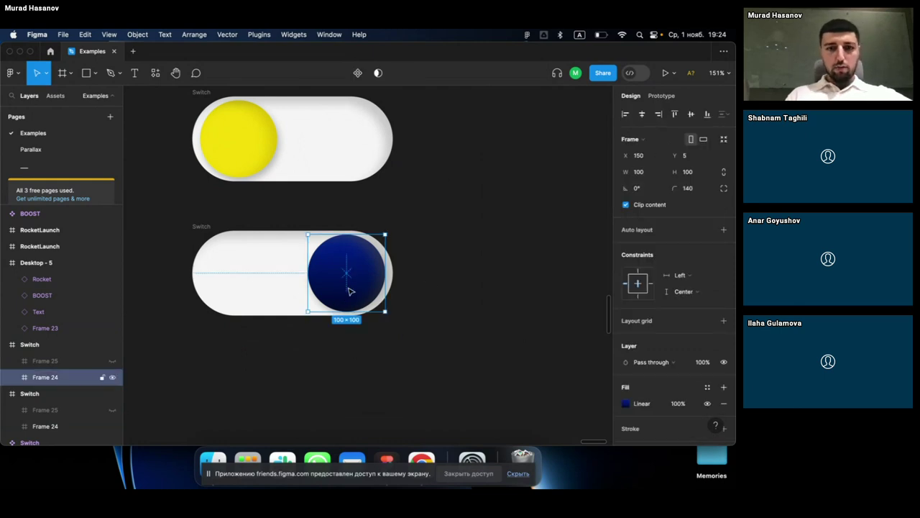
scroll(346, 294, down, 2)
scroll(346, 295, down, 1)
scroll(346, 295, down, 1)
scroll(346, 294, right, 3)
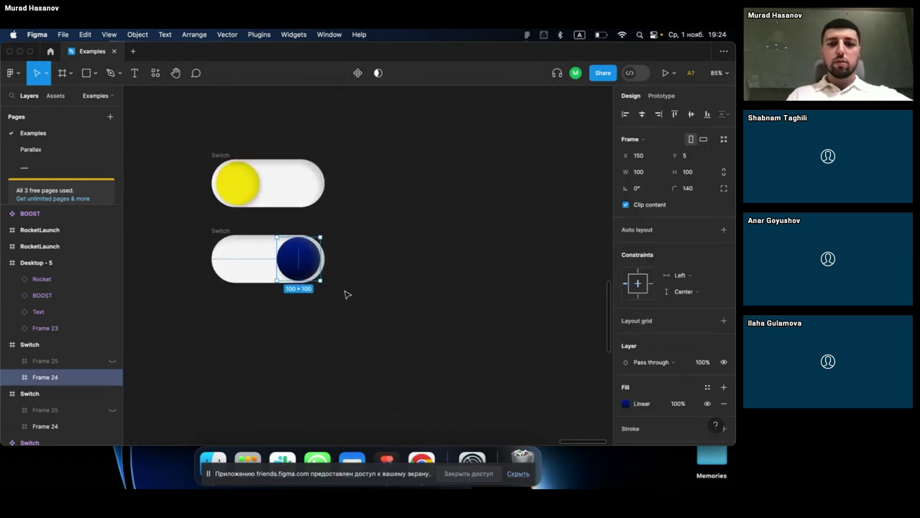
scroll(346, 294, down, 2)
scroll(345, 295, left, 10)
scroll(343, 298, left, 5)
scroll(343, 298, down, 1)
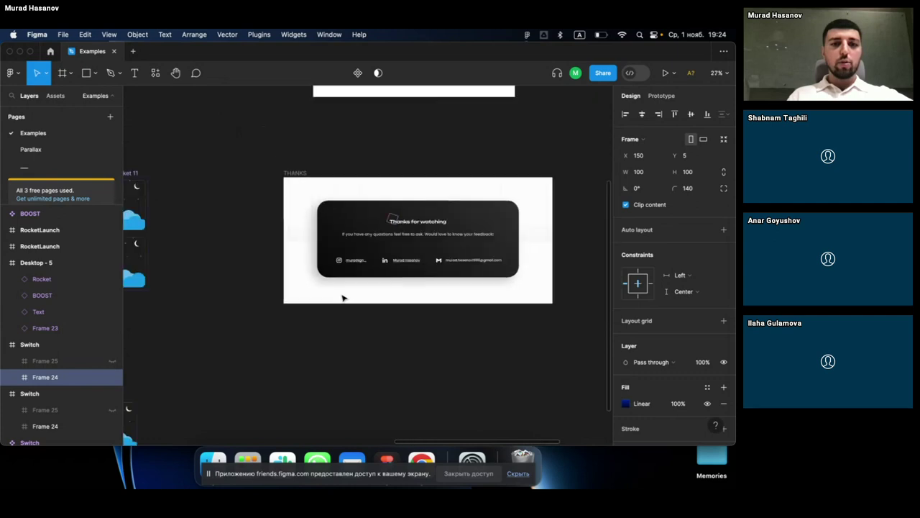
scroll(343, 298, down, 2)
scroll(345, 280, left, 5)
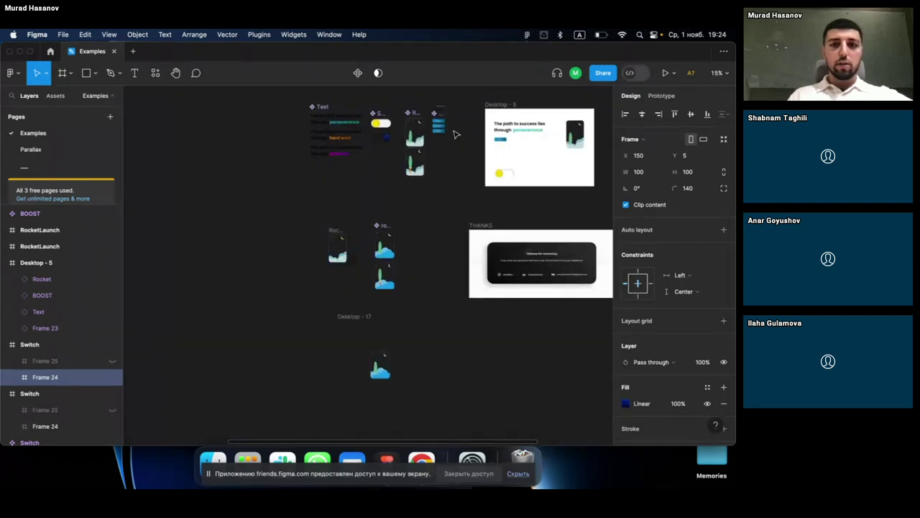
scroll(379, 136, up, 5)
scroll(407, 144, up, 3)
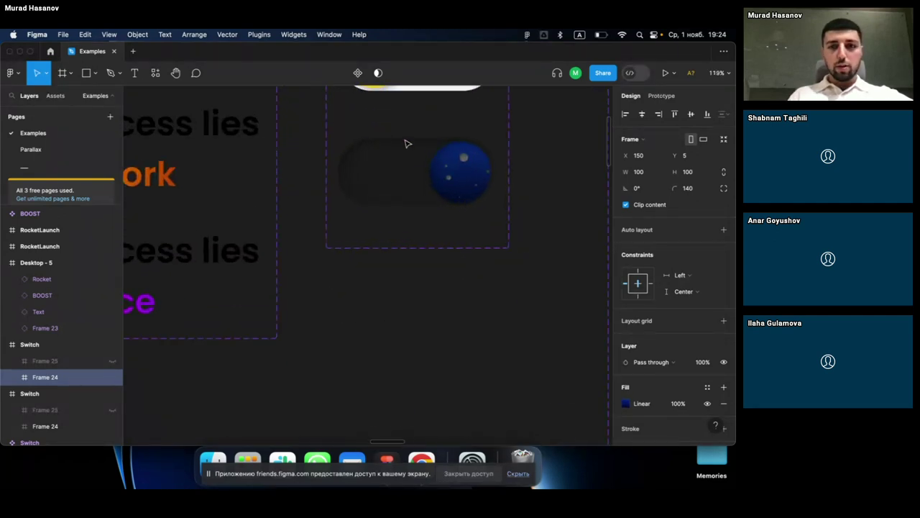
Step: Select the moon switch's five crater ellipses together
click(471, 166)
scroll(472, 166, up, 5)
click(450, 149)
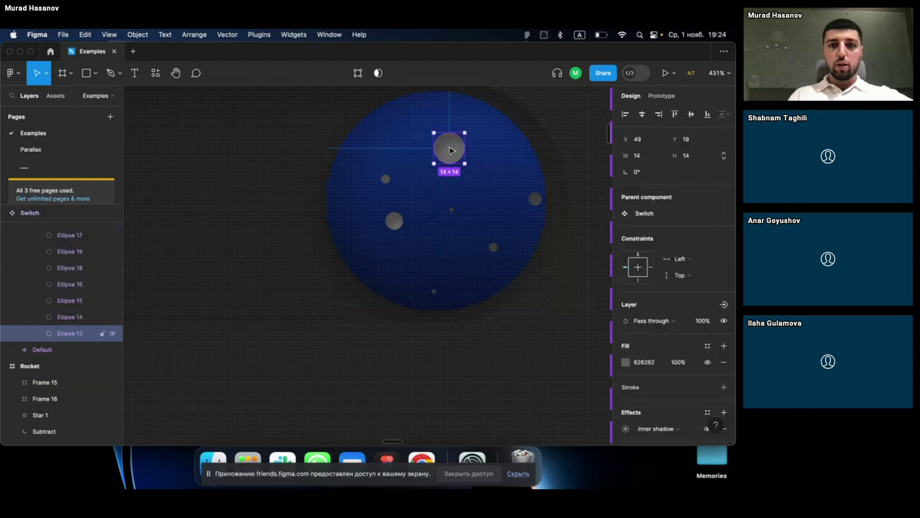
shift+click(394, 220)
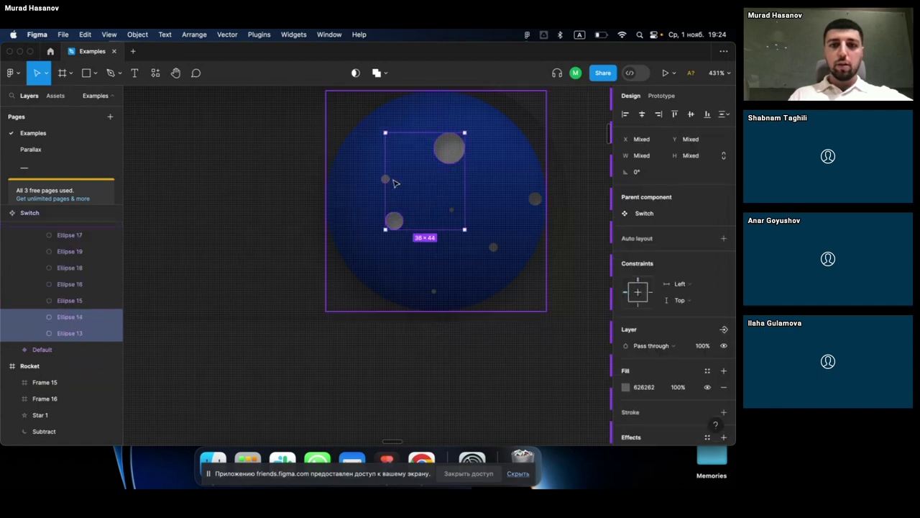
shift+click(386, 180)
shift+click(493, 248)
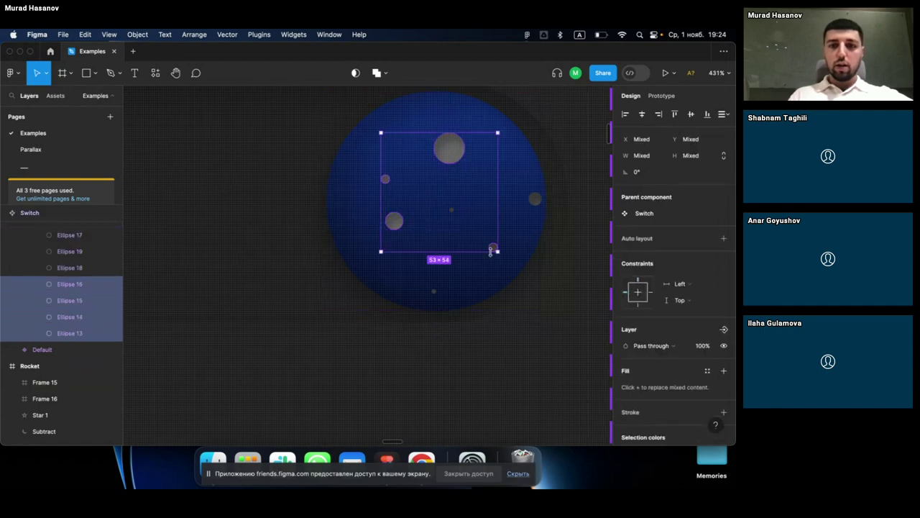
shift+click(535, 199)
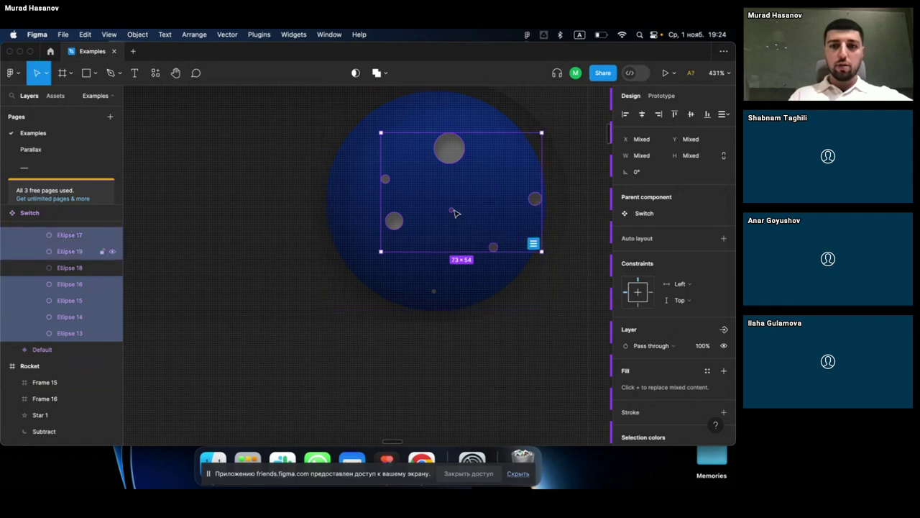
Step: Navigate back to the Switch frames and select the lower switch's dark knob
scroll(456, 214, down, 3)
scroll(456, 215, down, 2)
scroll(456, 214, down, 3)
scroll(456, 214, down, 5)
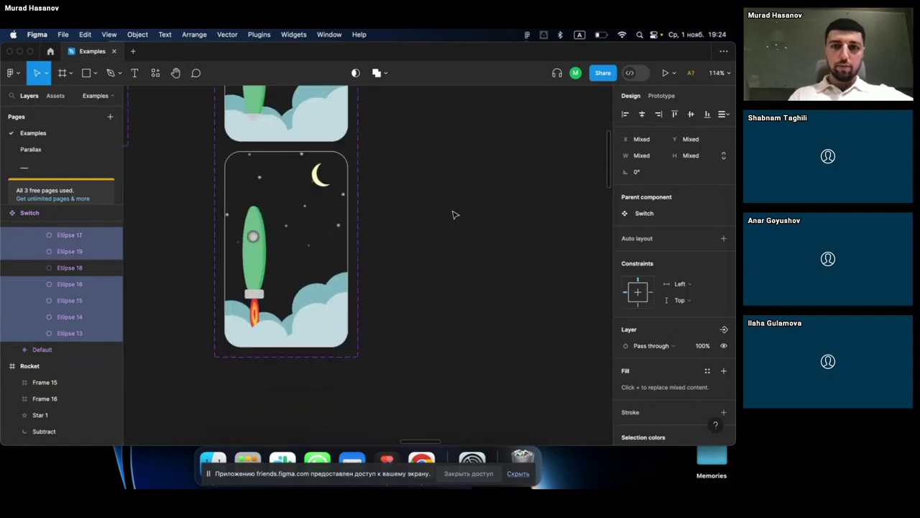
scroll(454, 212, down, 3)
scroll(455, 213, down, 3)
scroll(453, 215, down, 3)
scroll(453, 216, down, 3)
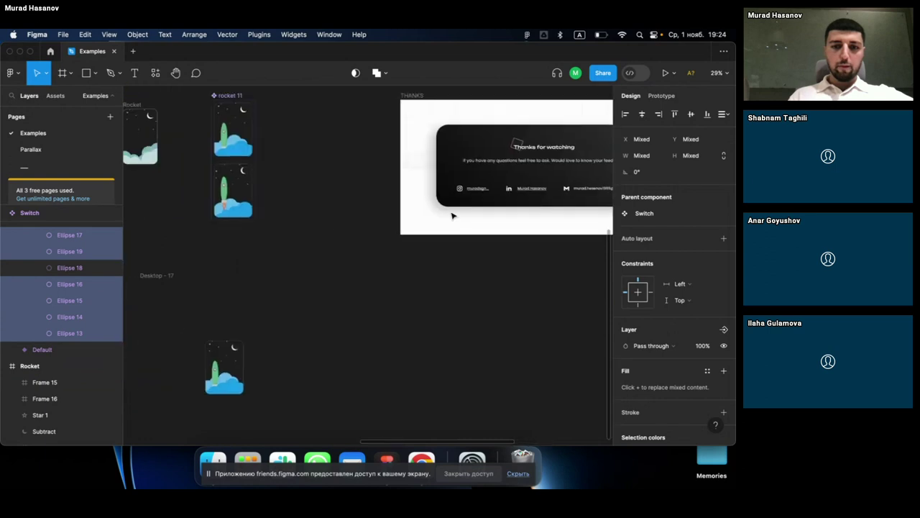
scroll(453, 216, down, 3)
scroll(453, 216, right, 3)
scroll(331, 217, down, 2)
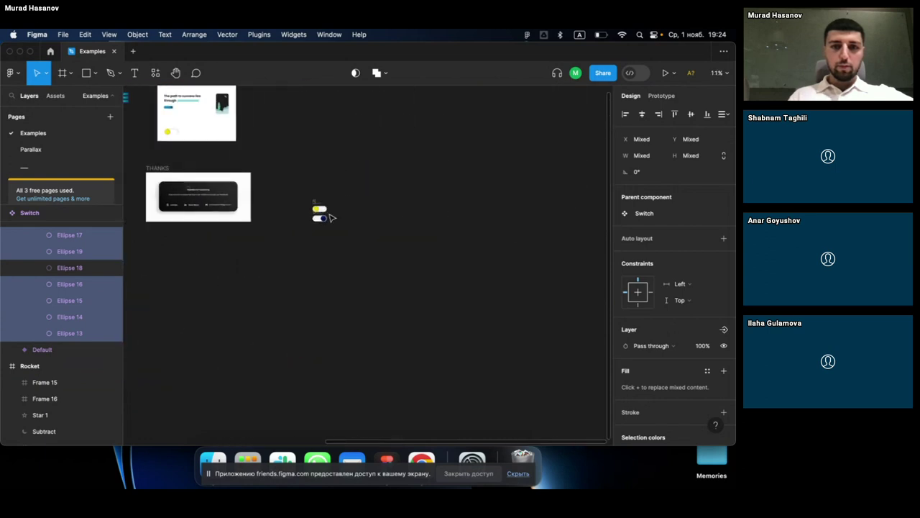
scroll(310, 219, up, 5)
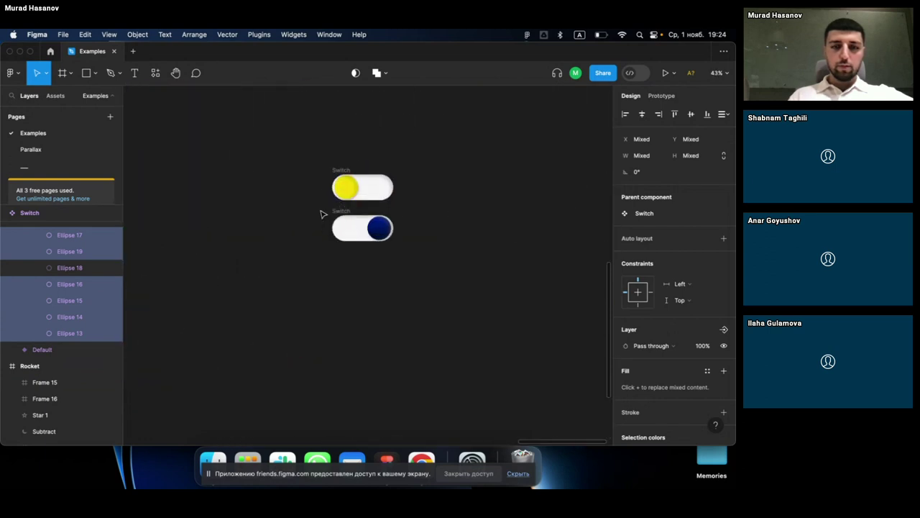
click(380, 230)
scroll(380, 232, up, 3)
Step: Paste the craters into the lower dark knob and inspect the finished moon switch
scroll(379, 232, up, 1)
key(Return)
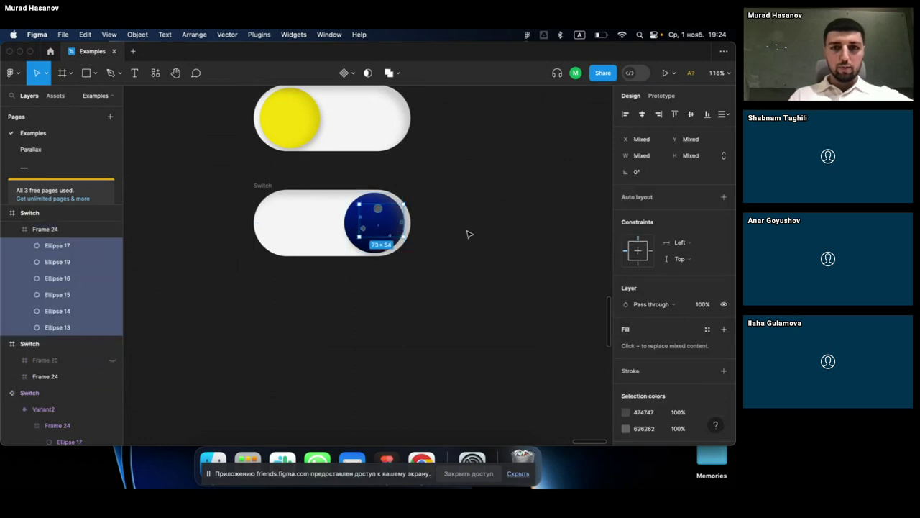
click(468, 234)
scroll(467, 233, down, 2)
scroll(320, 269, up, 5)
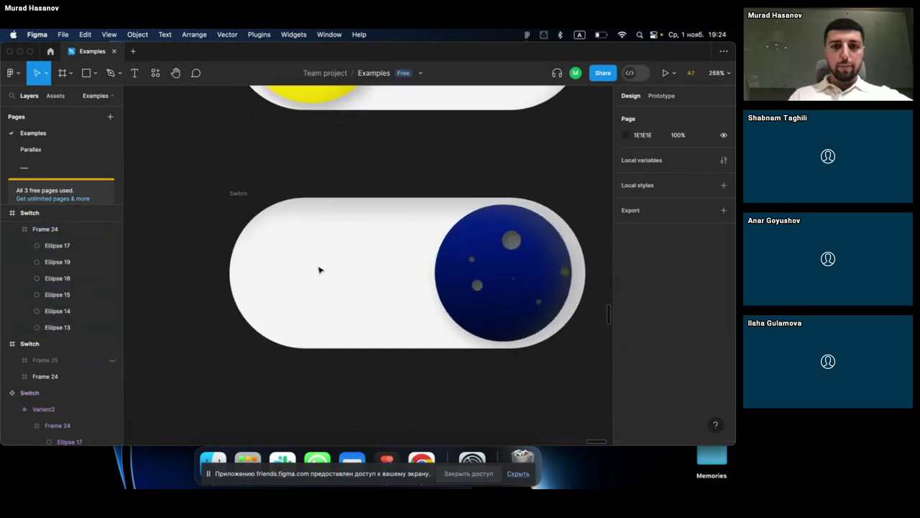
click(320, 269)
scroll(363, 261, down, 3)
scroll(364, 261, down, 2)
scroll(367, 244, down, 1)
key(Escape)
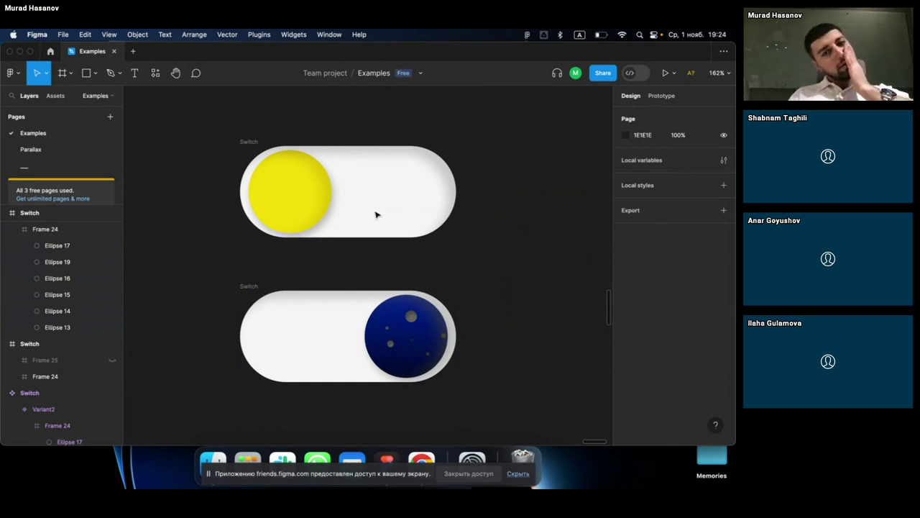
Step: Pan and zoom the canvas until the sun and moon switches fill the view
scroll(375, 215, down, 1)
scroll(376, 214, up, 3)
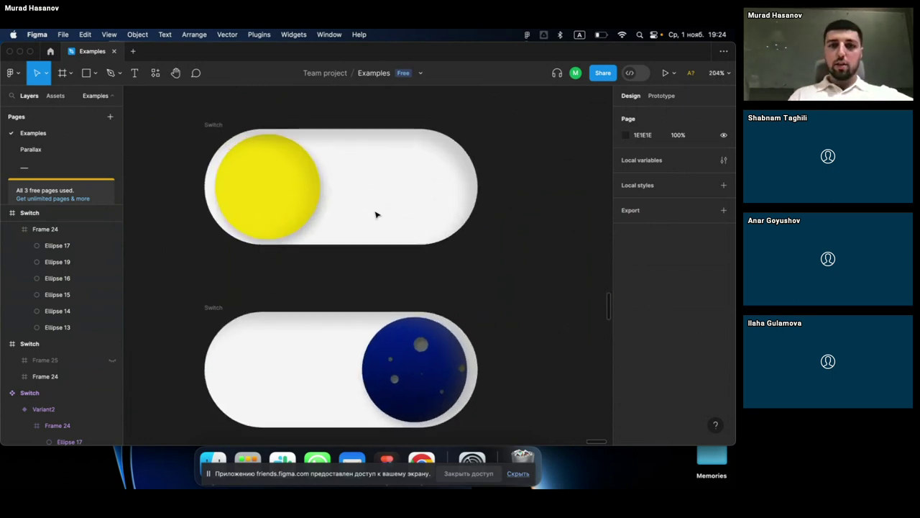
scroll(410, 180, down, 4)
scroll(411, 181, down, 3)
scroll(411, 181, down, 3)
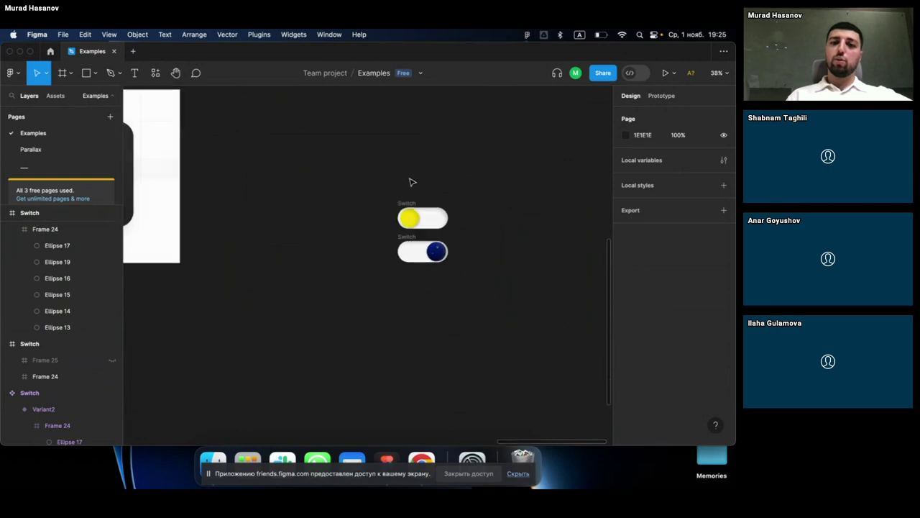
scroll(412, 182, down, 5)
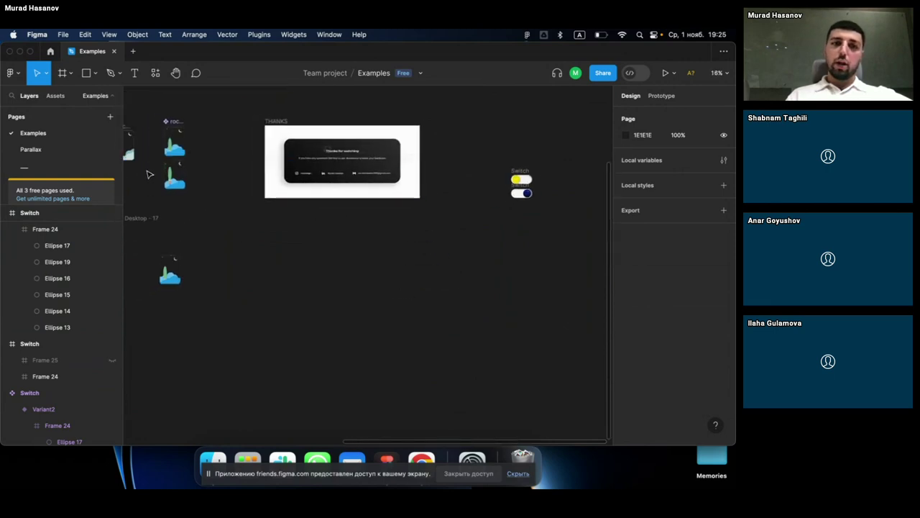
scroll(153, 152, up, 5)
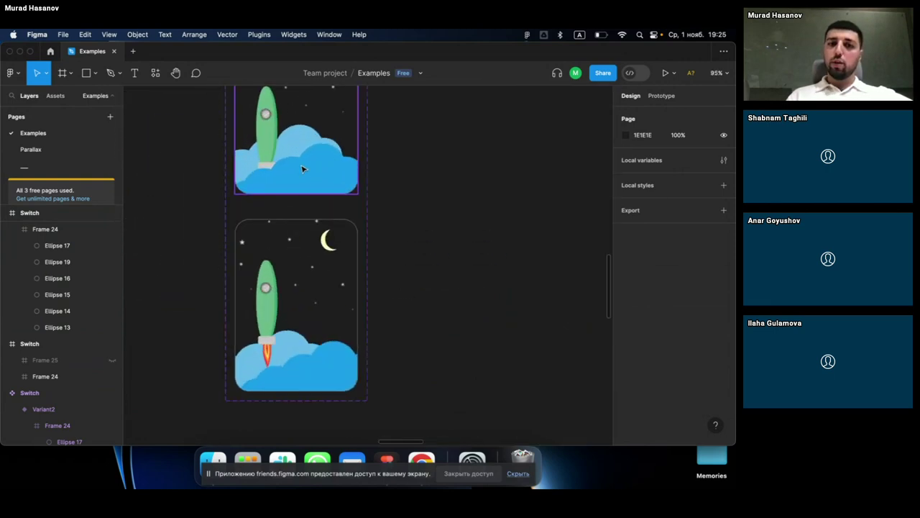
scroll(302, 168, down, 5)
scroll(302, 169, right, 5)
scroll(302, 171, down, 3)
scroll(332, 210, right, 5)
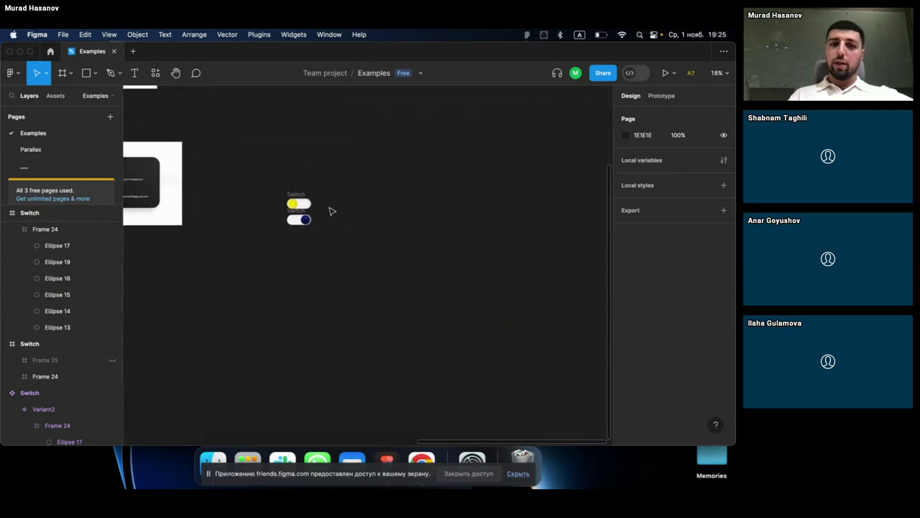
scroll(298, 205, up, 5)
scroll(297, 205, up, 2)
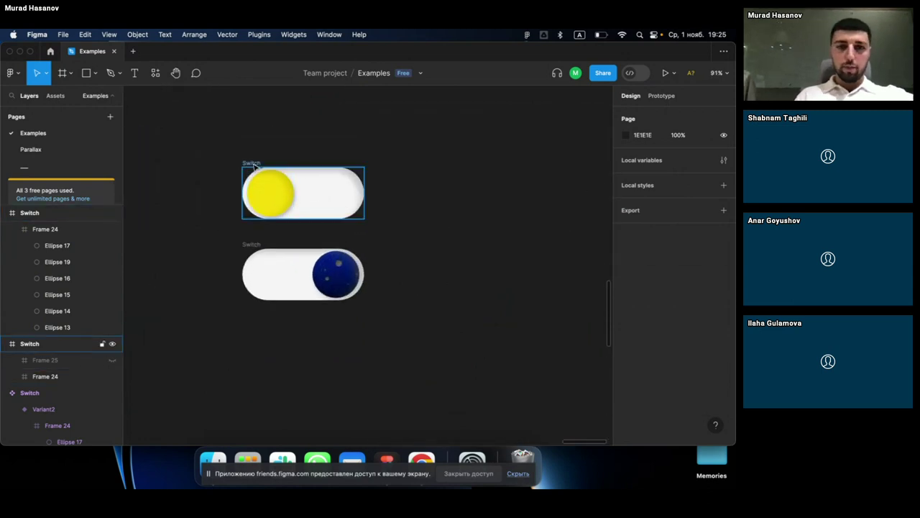
scroll(421, 201, down, 1)
scroll(420, 201, left, 1)
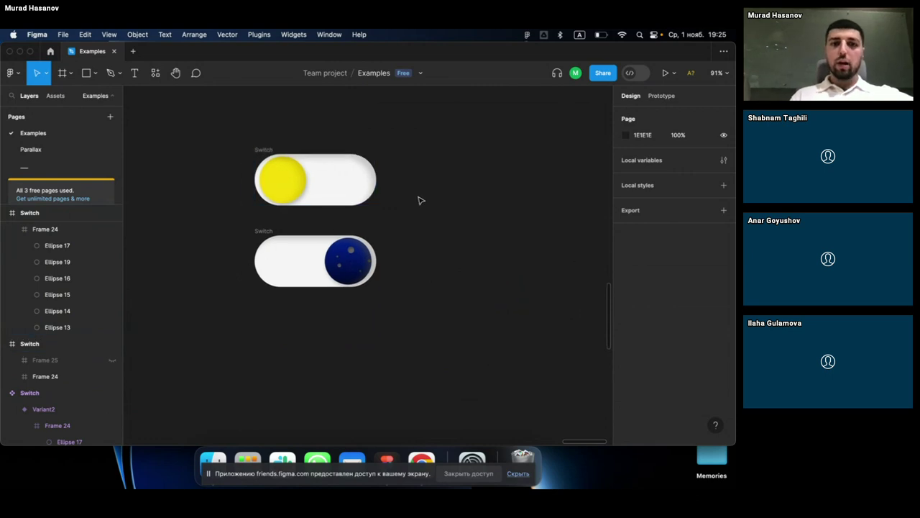
Step: Select the moon switch frame and darken its background fill
click(271, 152)
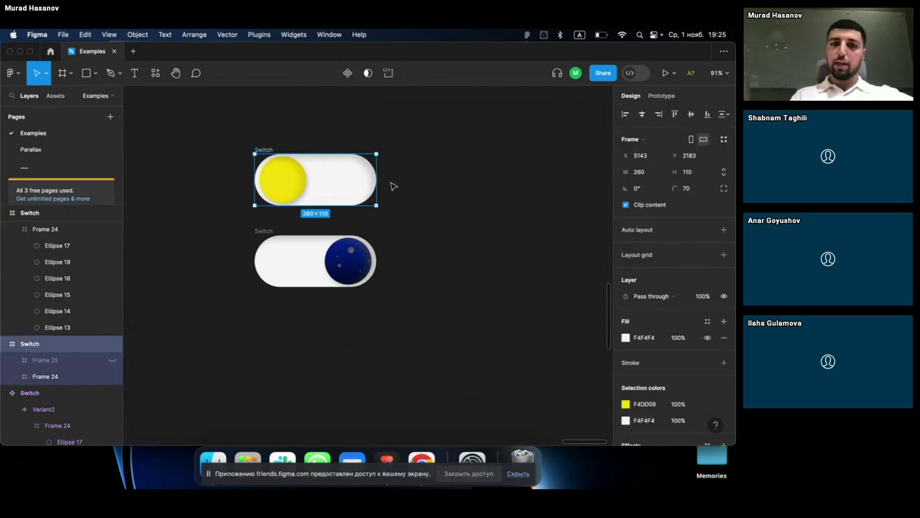
click(243, 139)
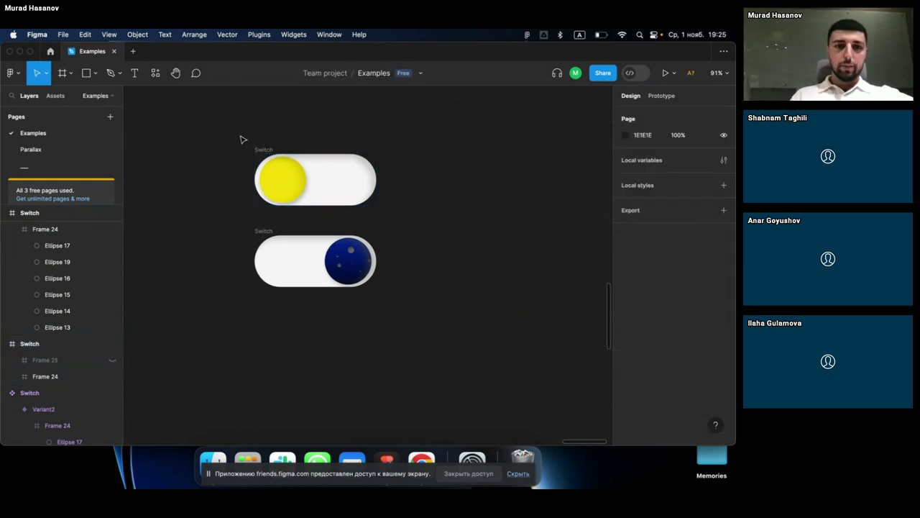
click(296, 262)
scroll(647, 359, down, 3)
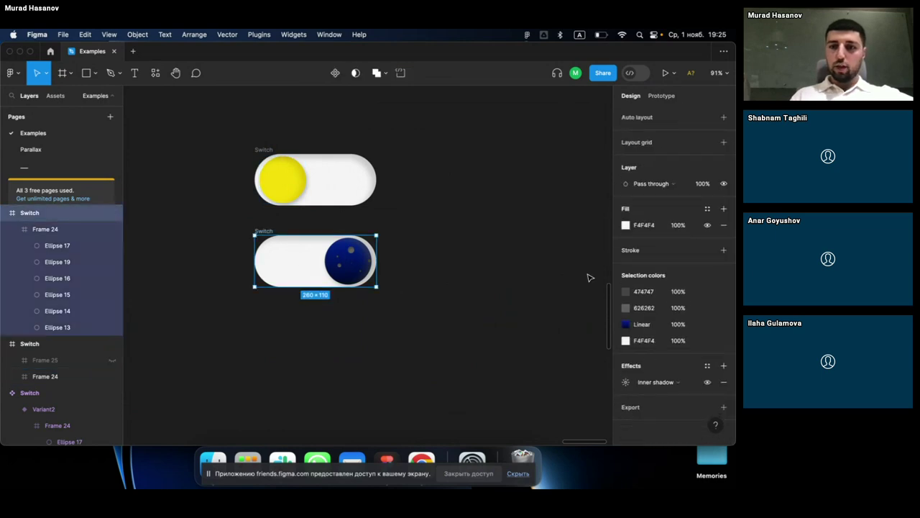
click(626, 225)
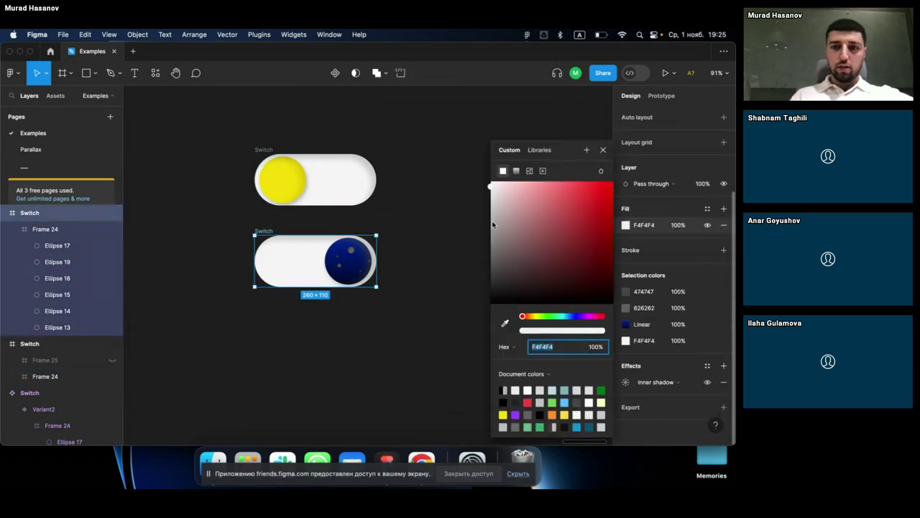
drag(493, 227, 481, 297)
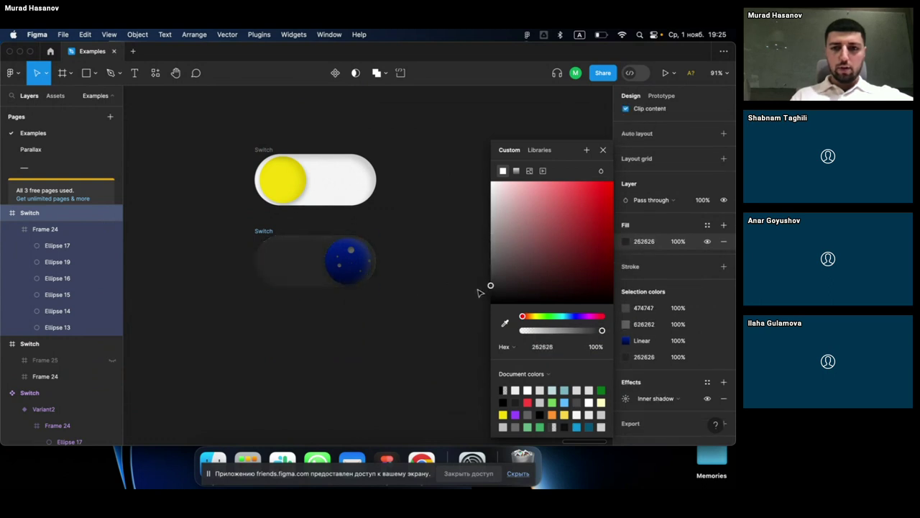
Step: Set the moon switch's inner shadow colour to black 000000
click(626, 399)
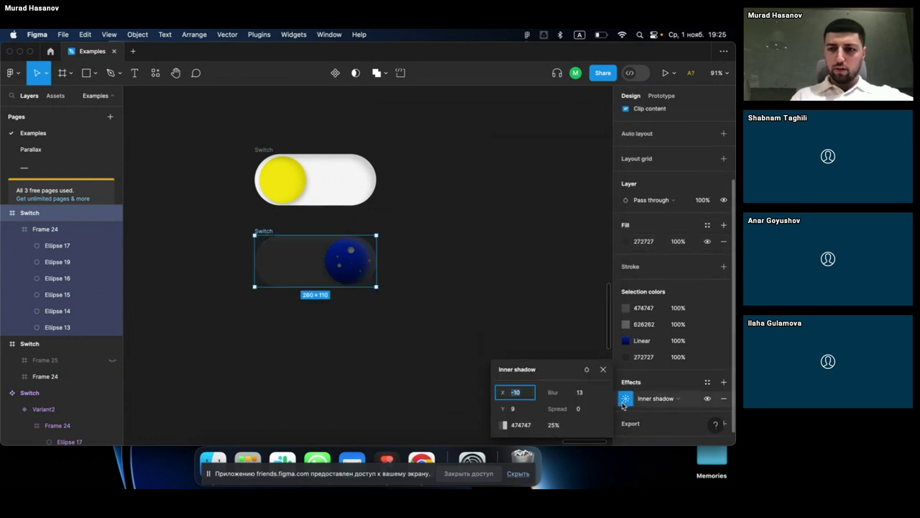
click(529, 429)
text(0)
key(Return)
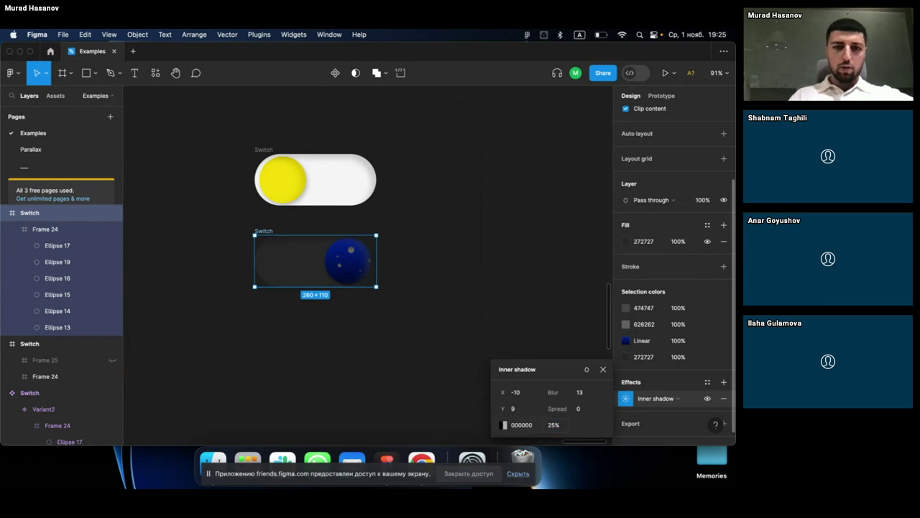
click(337, 305)
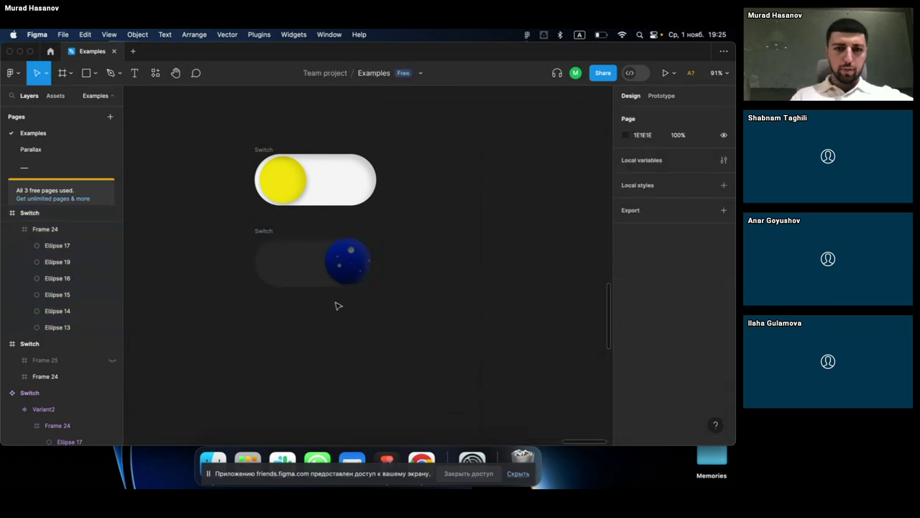
Step: Adjust the moon switch background to dark grey 3E3E3E, then select both switch frames
click(305, 275)
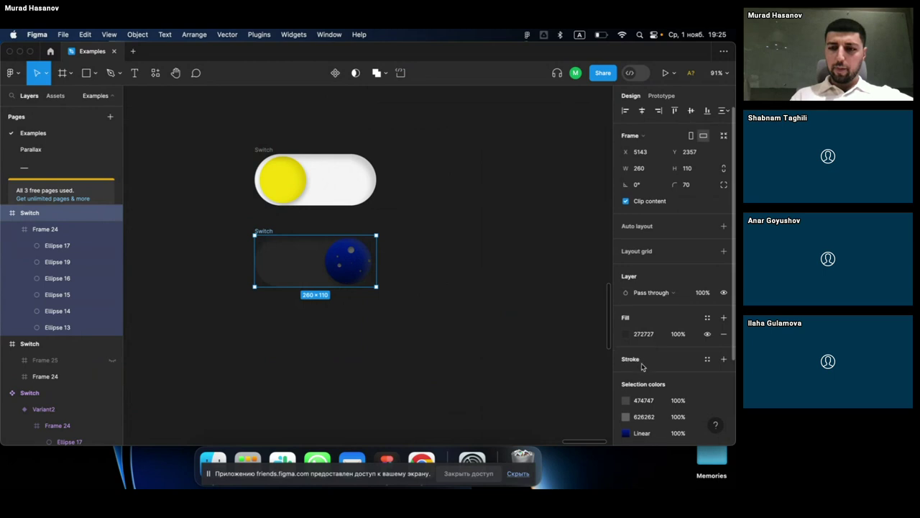
scroll(640, 363, down, 1)
click(625, 325)
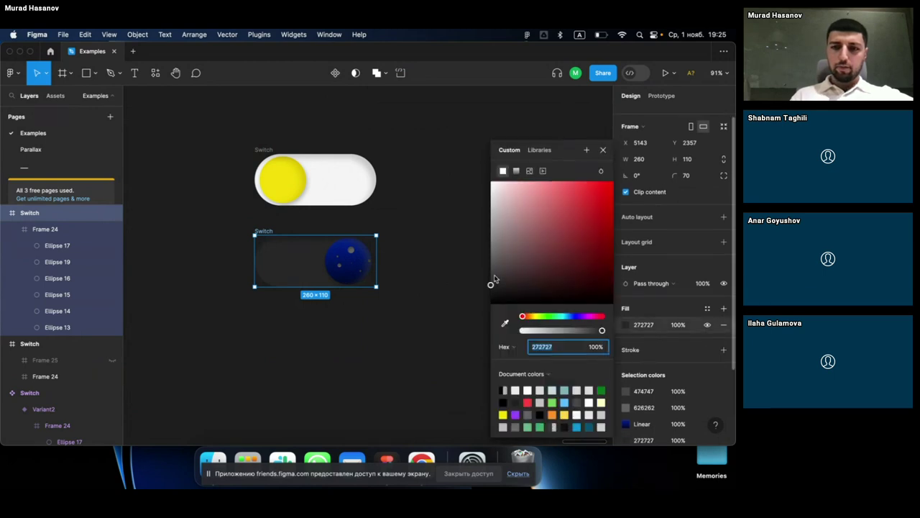
drag(494, 276, 488, 277)
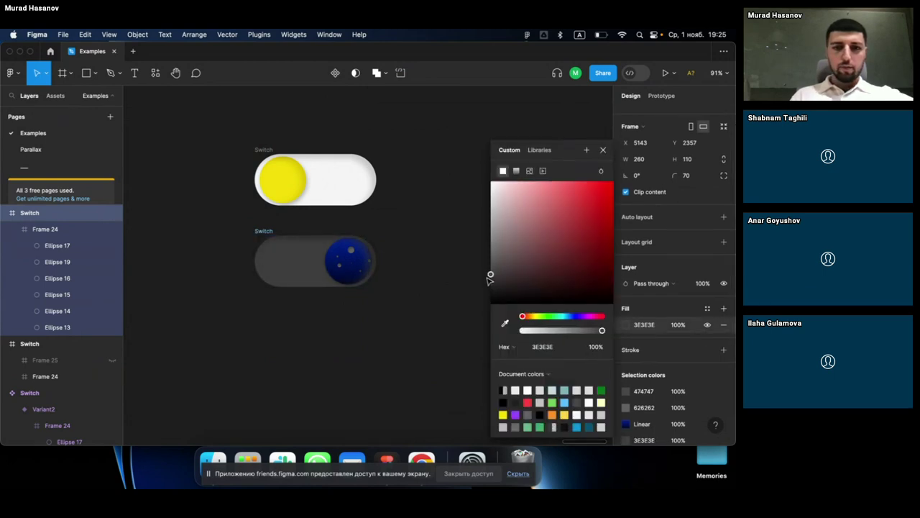
click(405, 295)
scroll(405, 294, down, 2)
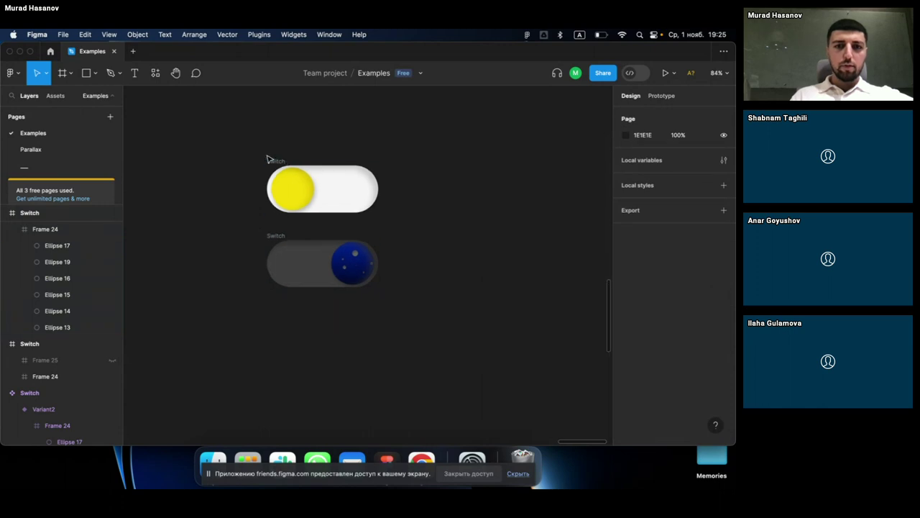
drag(245, 144, 404, 328)
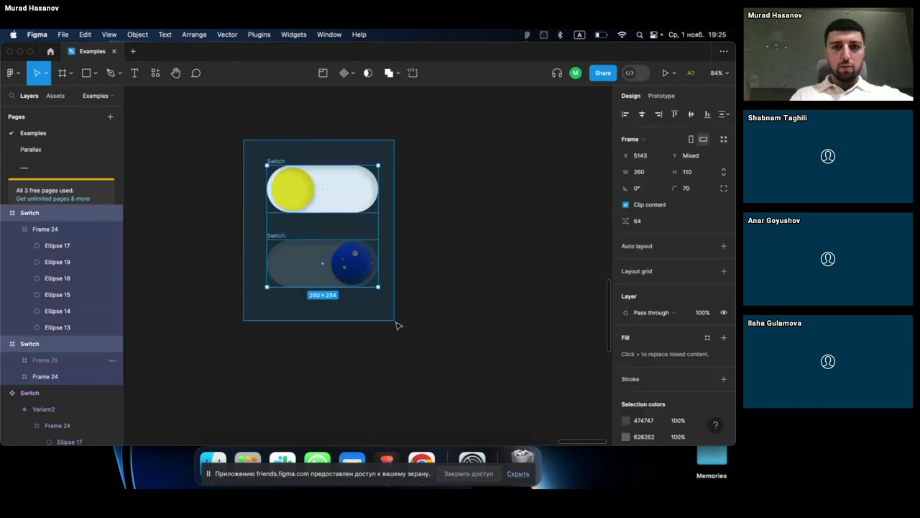
Step: Combine both switch frames into a Switch component set
click(352, 72)
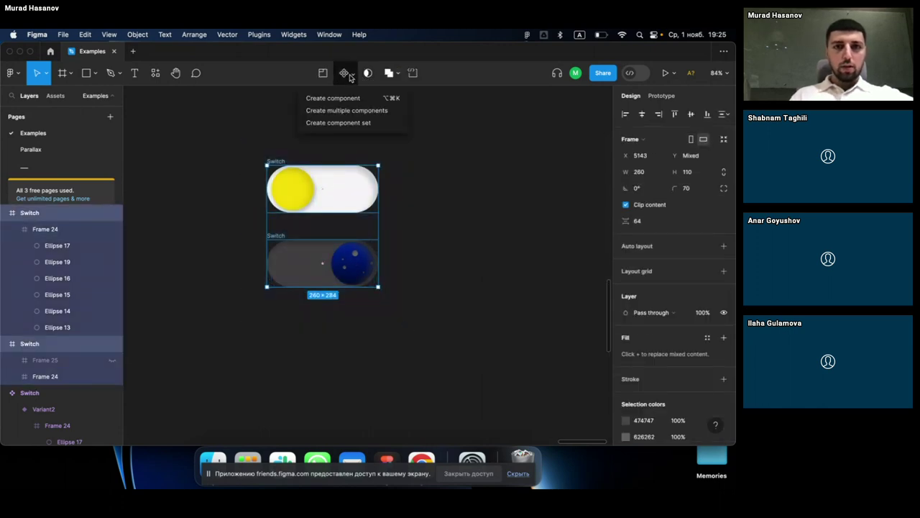
click(351, 123)
click(460, 169)
Step: Link the sun variant to the moon variant with On click, Change to, Smart animate
click(661, 95)
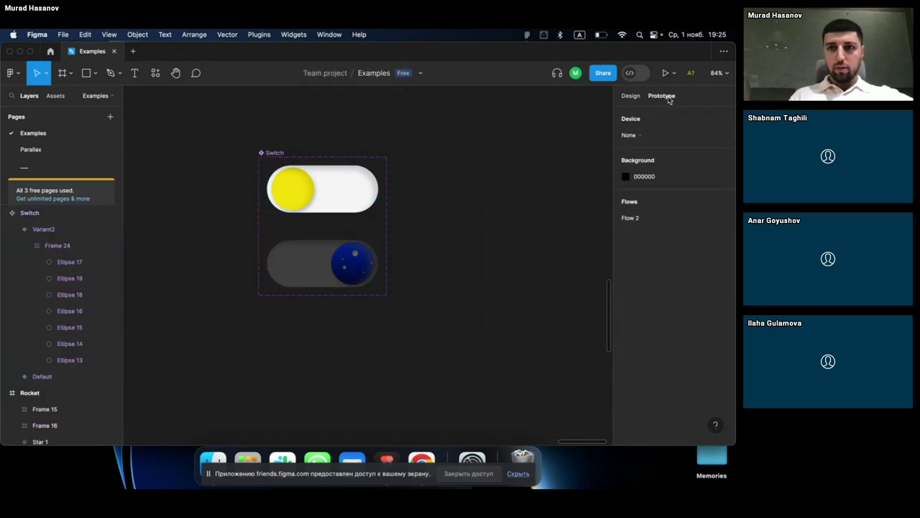
mouse_move(324, 214)
mouse_down()
mouse_move(321, 251)
mouse_move(437, 168)
mouse_up()
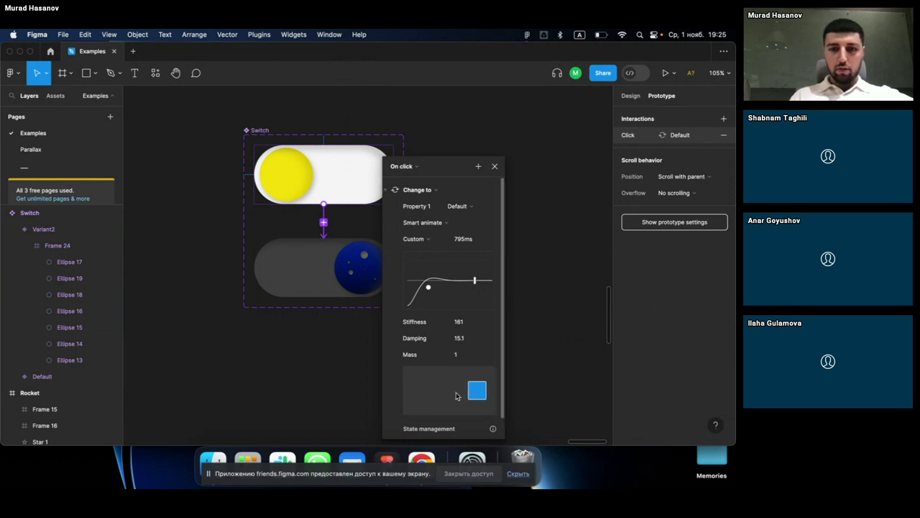
click(495, 167)
scroll(495, 174, down, 5)
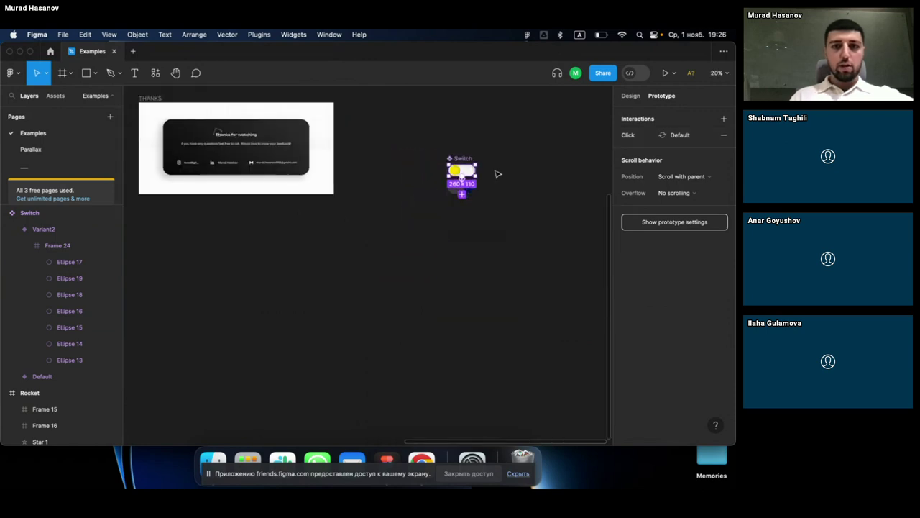
Step: Drag a Switch 11 instance from local components into Desktop - 17 beside the rocket
scroll(399, 180, up, 5)
click(362, 189)
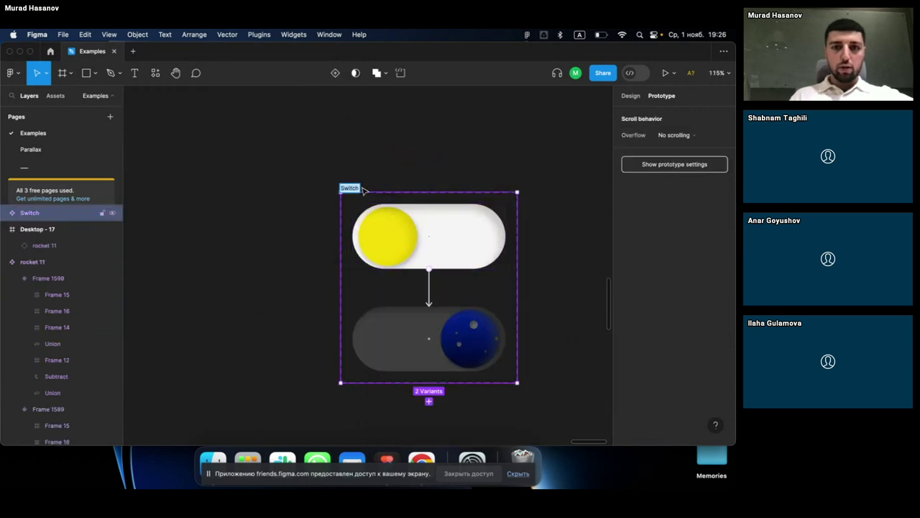
scroll(362, 189, up, 5)
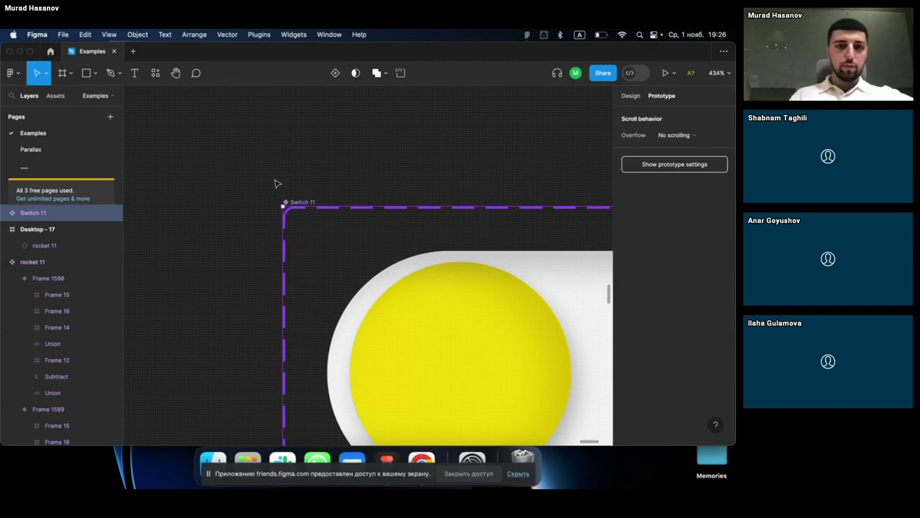
scroll(277, 181, down, 5)
scroll(278, 180, down, 5)
click(223, 212)
scroll(223, 212, down, 5)
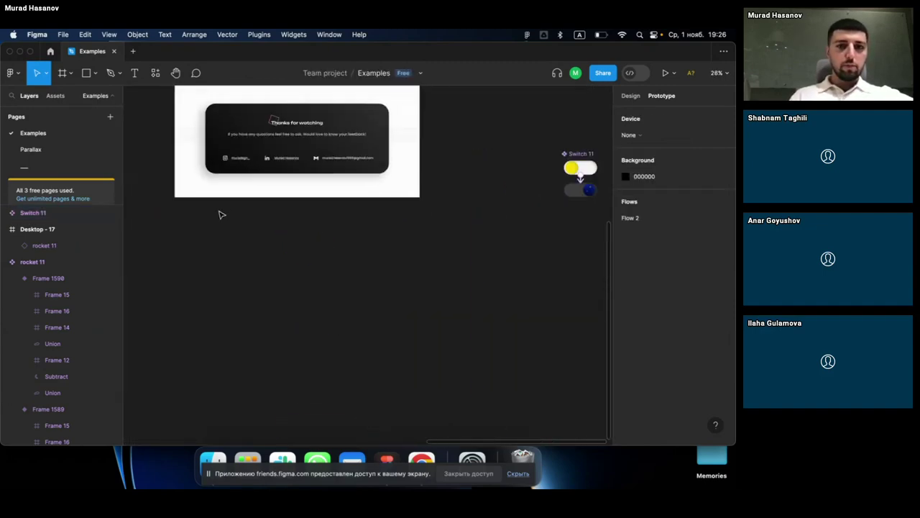
scroll(223, 213, left, 5)
scroll(221, 215, down, 4)
scroll(225, 228, left, 4)
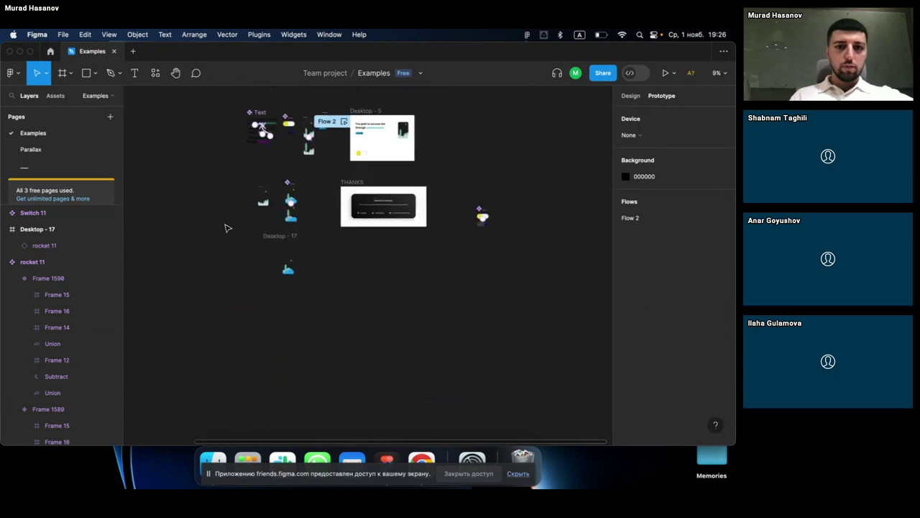
scroll(277, 261, up, 3)
click(288, 261)
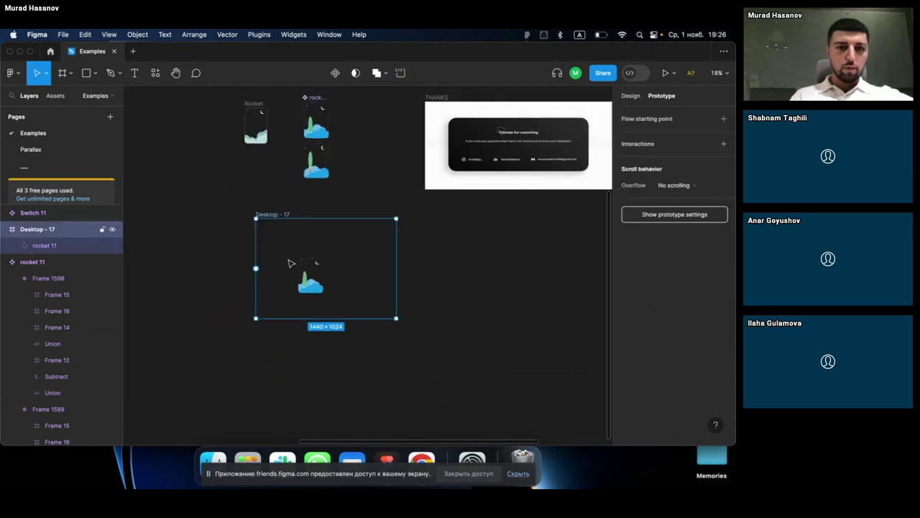
click(55, 95)
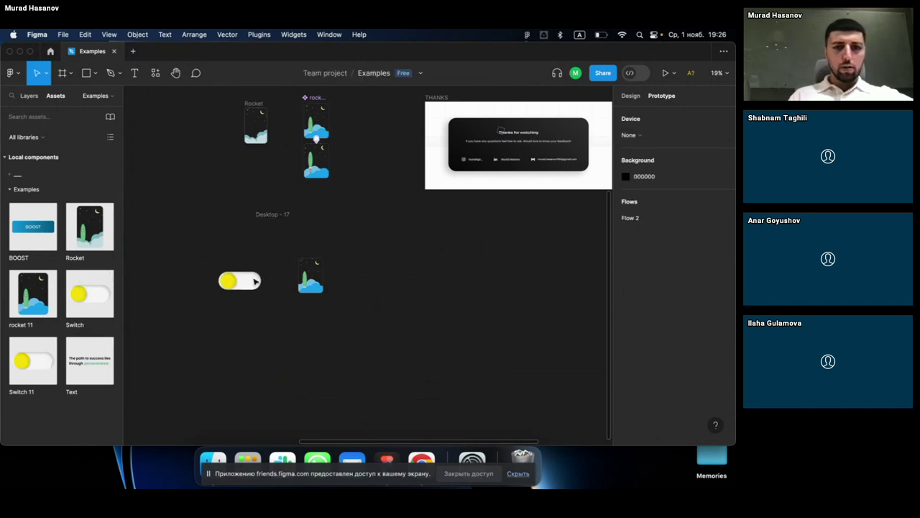
drag(40, 363, 360, 246)
Step: Select the Desktop - 17 frame and start presenting it as a prototype
scroll(365, 249, up, 2)
scroll(365, 248, up, 2)
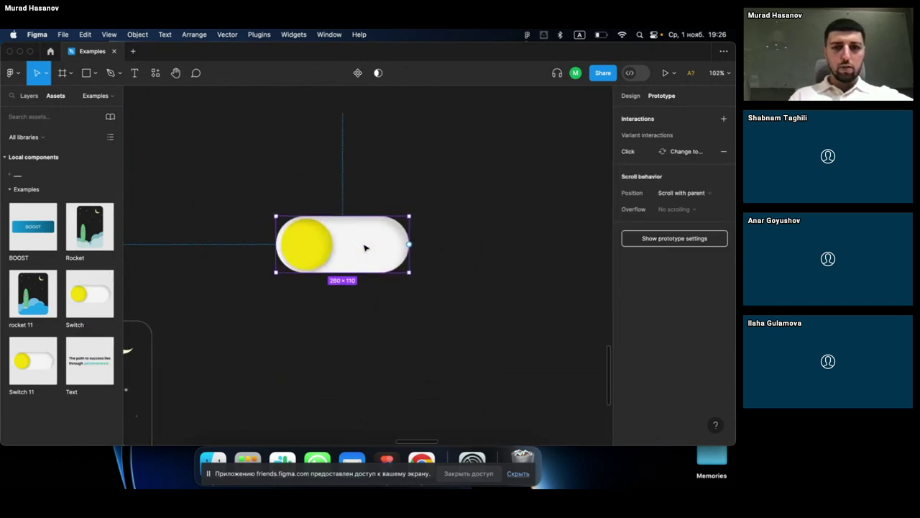
scroll(356, 287, down, 3)
click(353, 305)
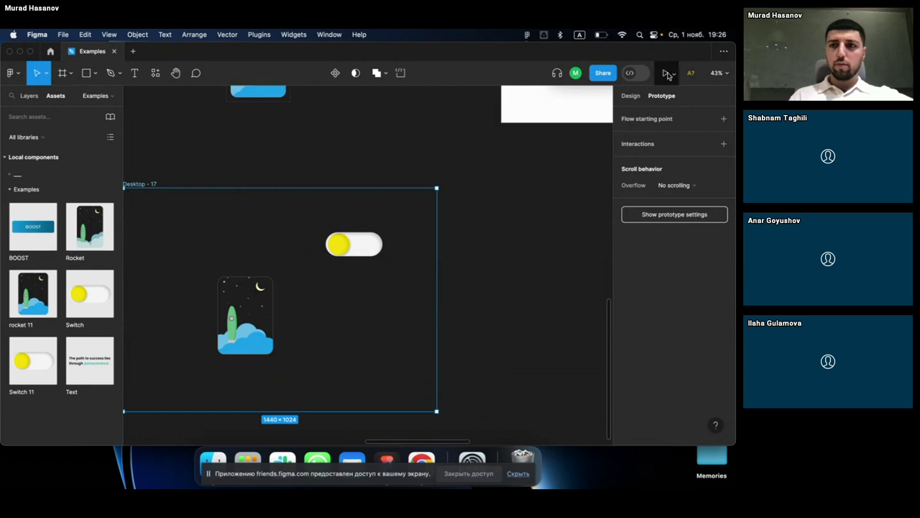
click(665, 73)
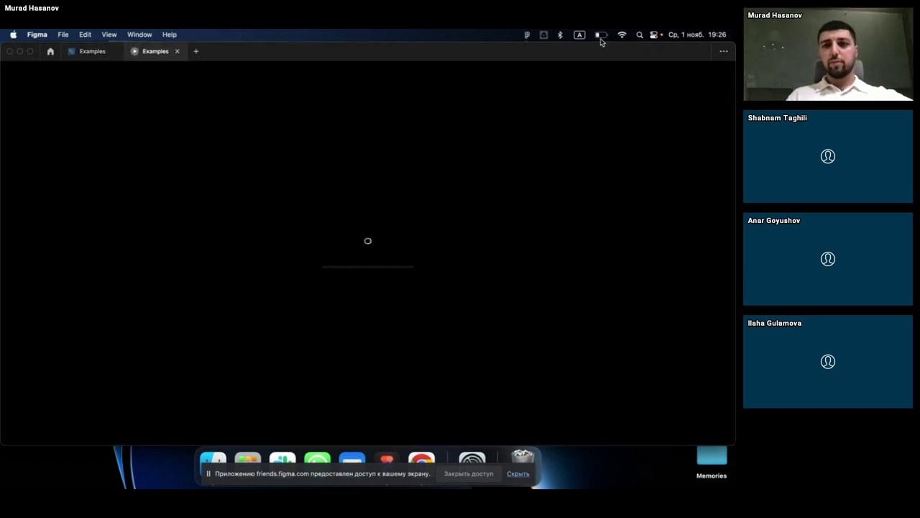
Step: Flip the prototype toggle from sun to moon, then go back to the Examples design file
click(600, 35)
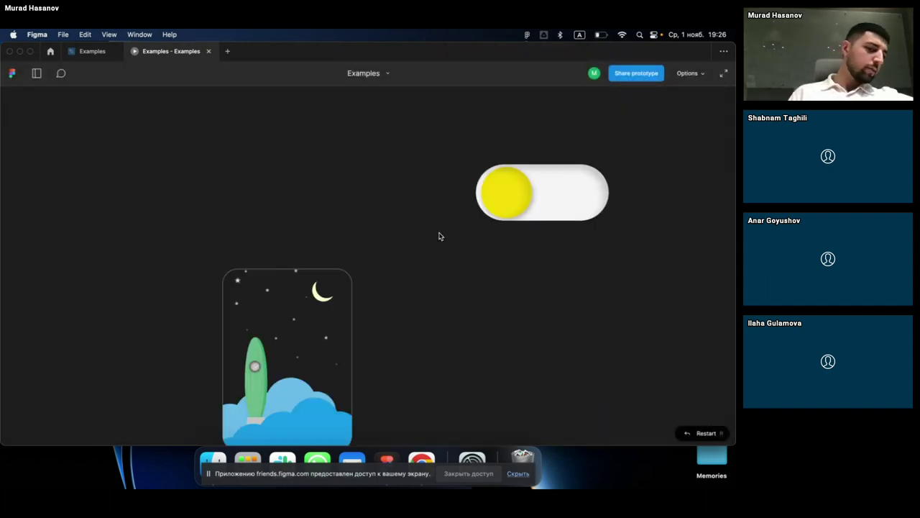
click(536, 204)
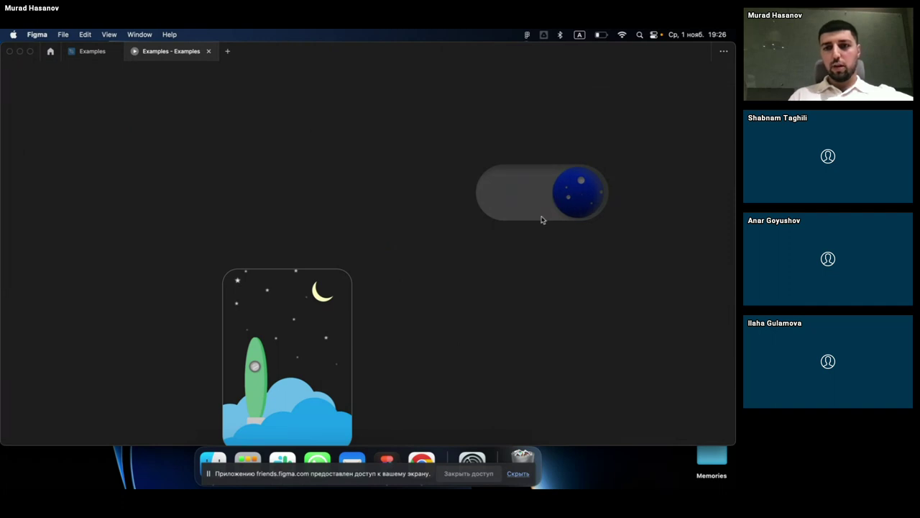
click(90, 51)
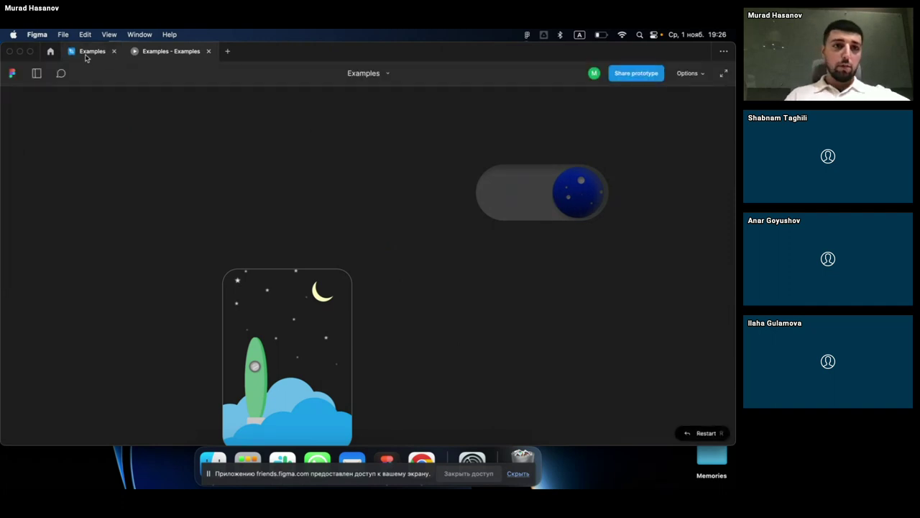
scroll(398, 207, right, 10)
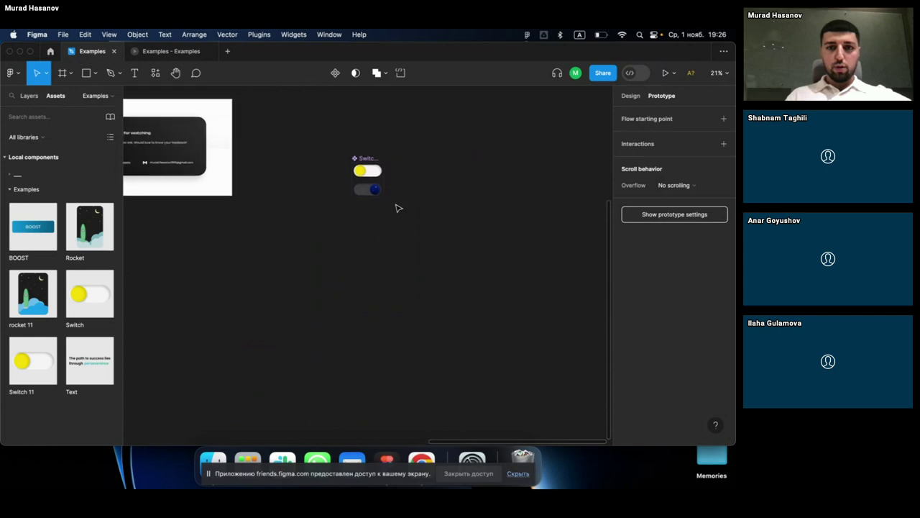
Step: Link the dark moon variant back to the light default with On click, Change to, Smart animate
click(357, 184)
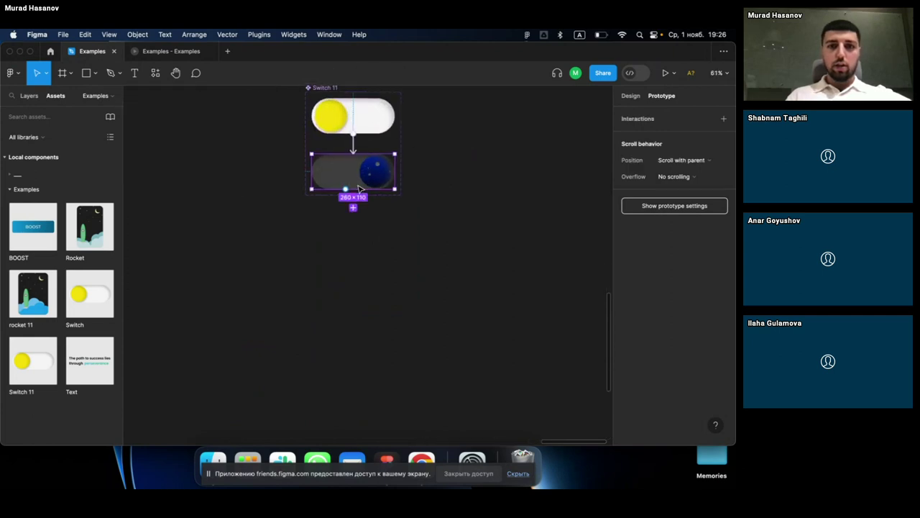
scroll(359, 187, up, 5)
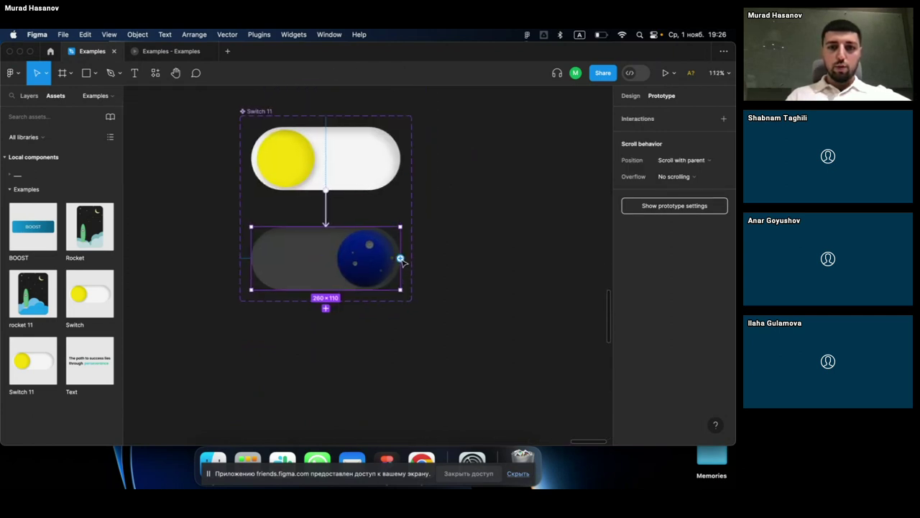
drag(401, 259, 369, 177)
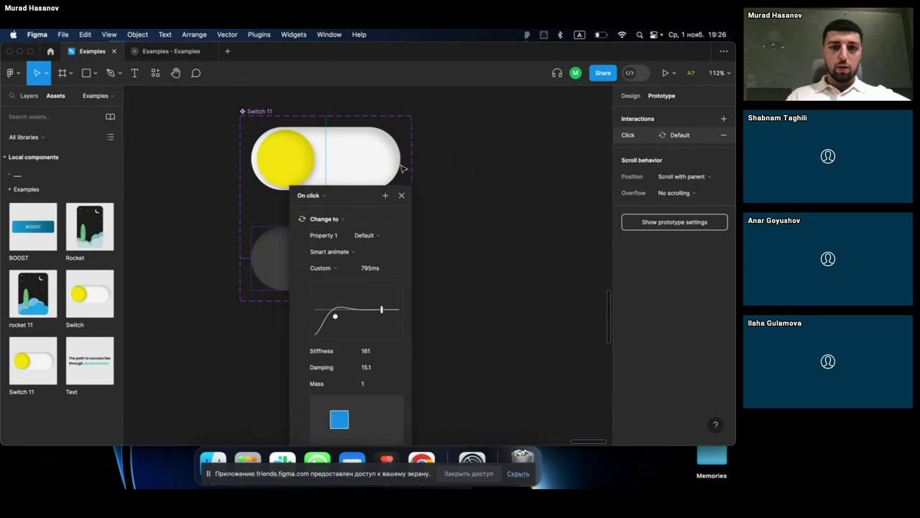
click(461, 149)
Step: Add a flow starting point to Desktop - 17 and present it as Flow 3
click(171, 54)
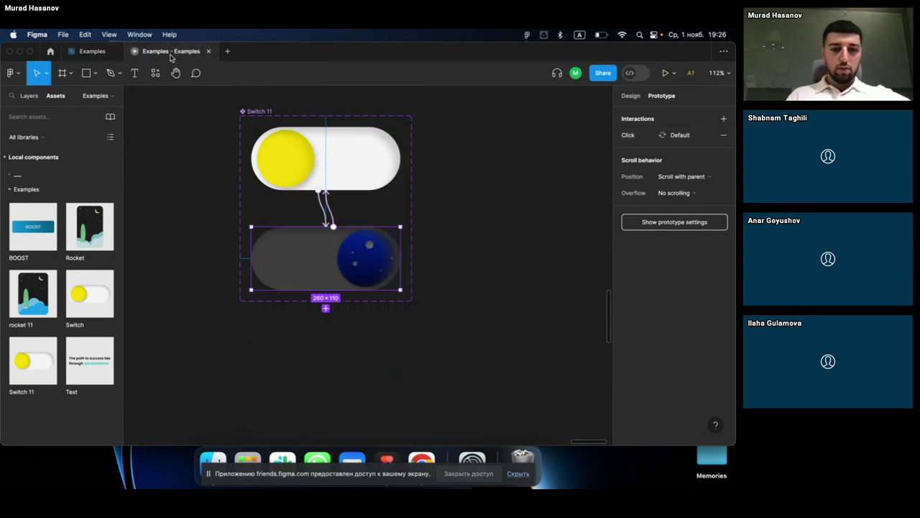
click(89, 52)
scroll(304, 156, down, 5)
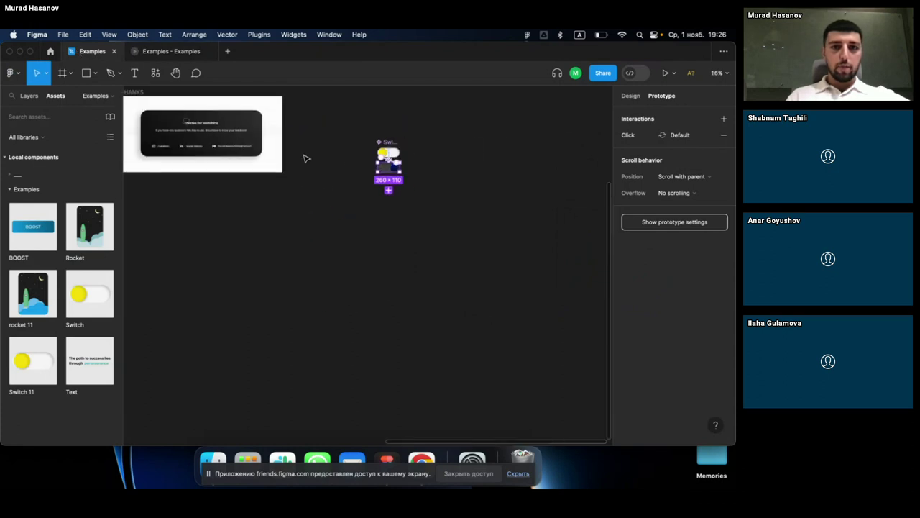
scroll(310, 180, up, 2)
click(325, 243)
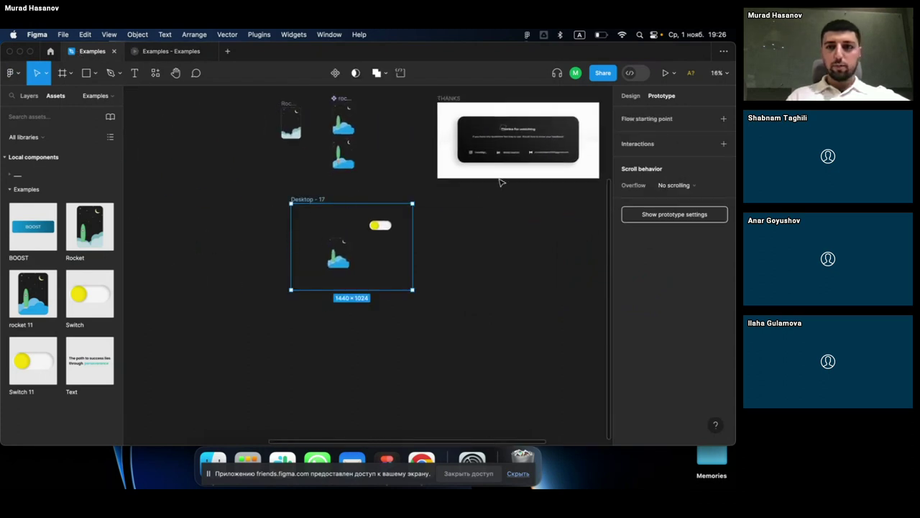
click(723, 118)
click(665, 73)
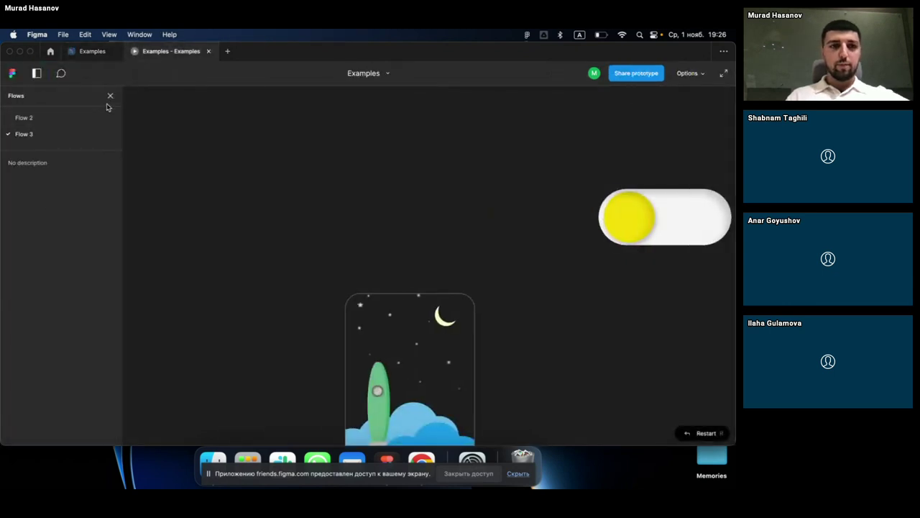
Step: Close the Flows list, test the toggle in the prototype, and return to the design file
click(110, 96)
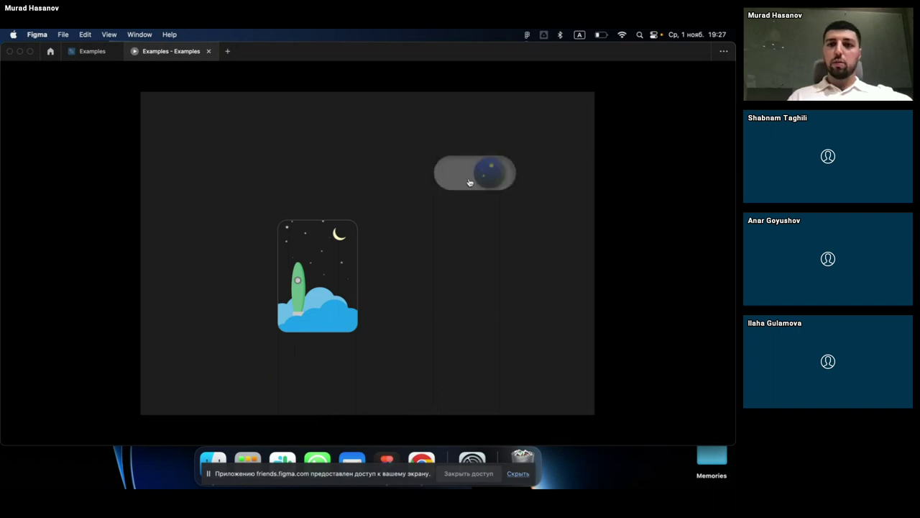
click(82, 55)
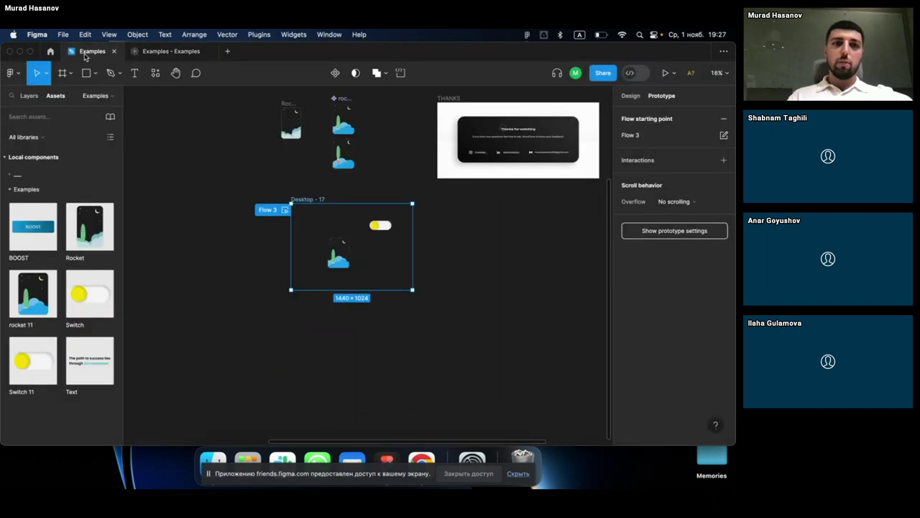
Step: Close the prototype tab, then pan to and select the 1440 × 1024 Desktop - 5 frame
click(208, 52)
click(503, 241)
scroll(503, 241, down, 3)
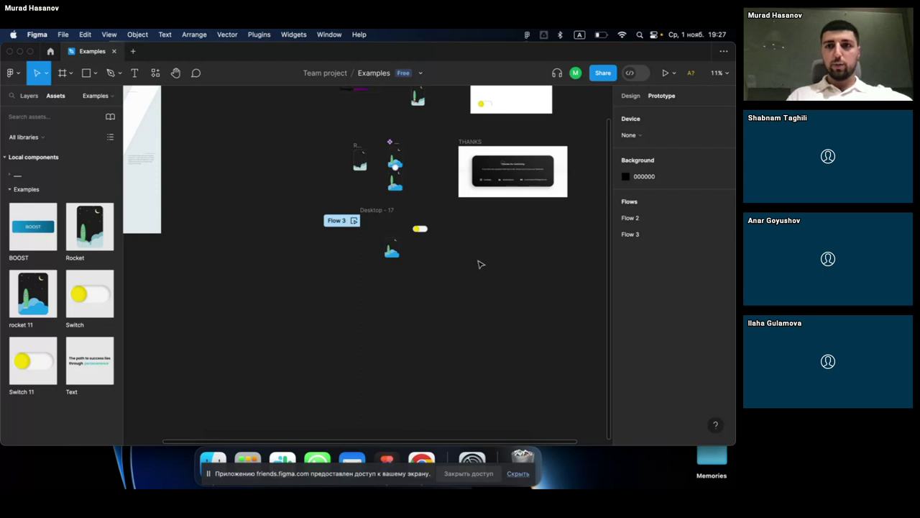
scroll(481, 264, right, 3)
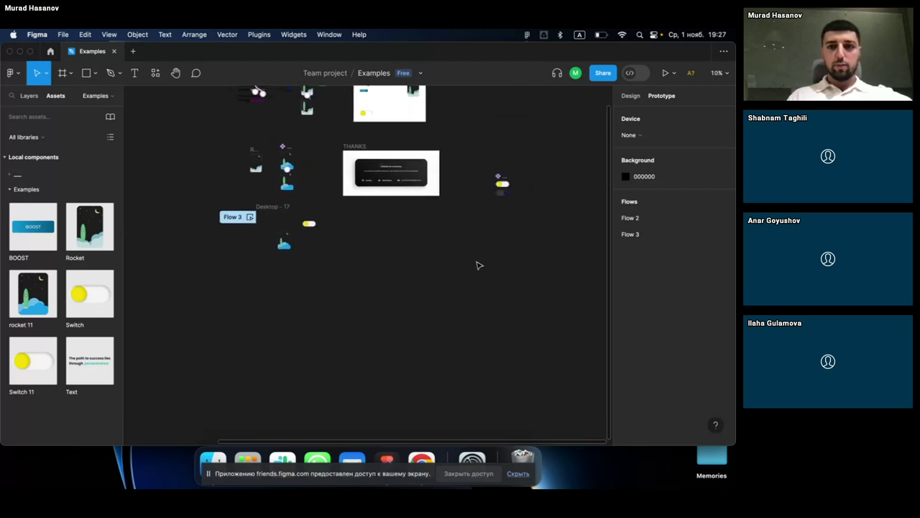
scroll(480, 265, right, 5)
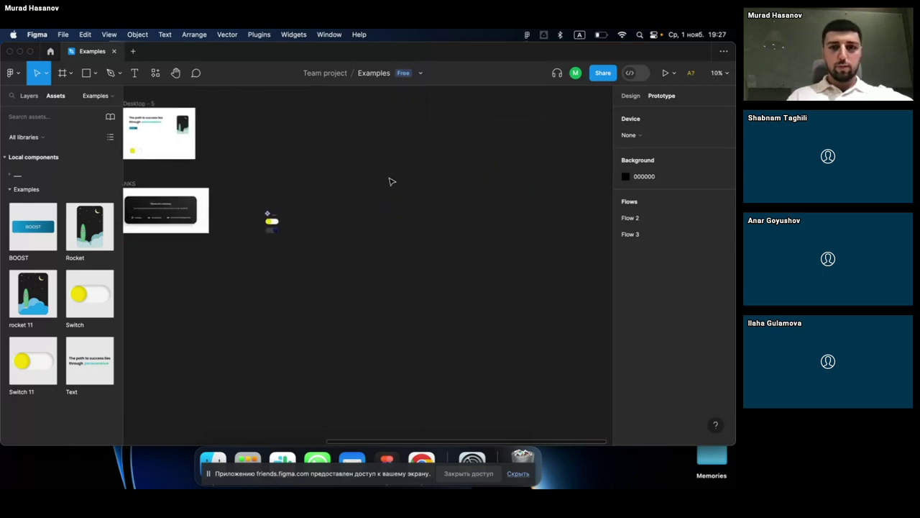
scroll(391, 180, right, 3)
scroll(390, 180, down, 2)
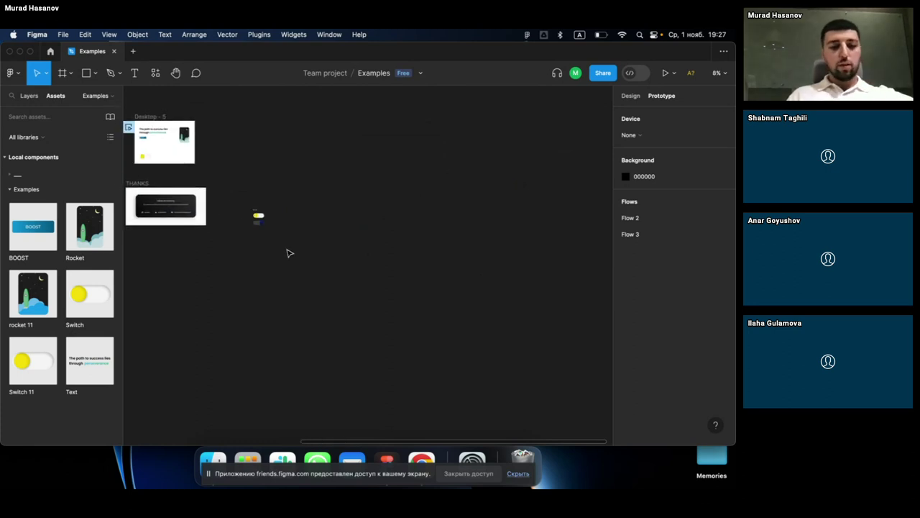
scroll(290, 253, left, 5)
scroll(290, 253, up, 1)
scroll(324, 230, left, 3)
scroll(324, 230, up, 1)
scroll(338, 177, up, 5)
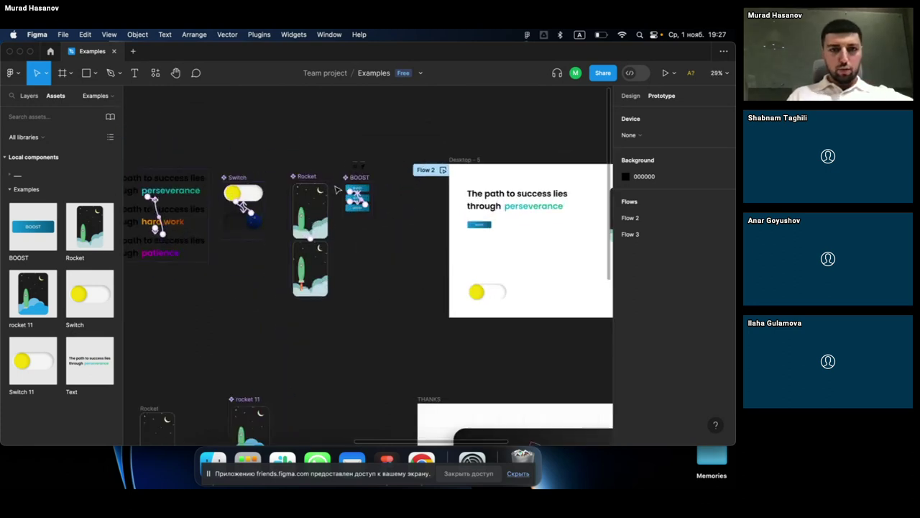
scroll(298, 223, down, 2)
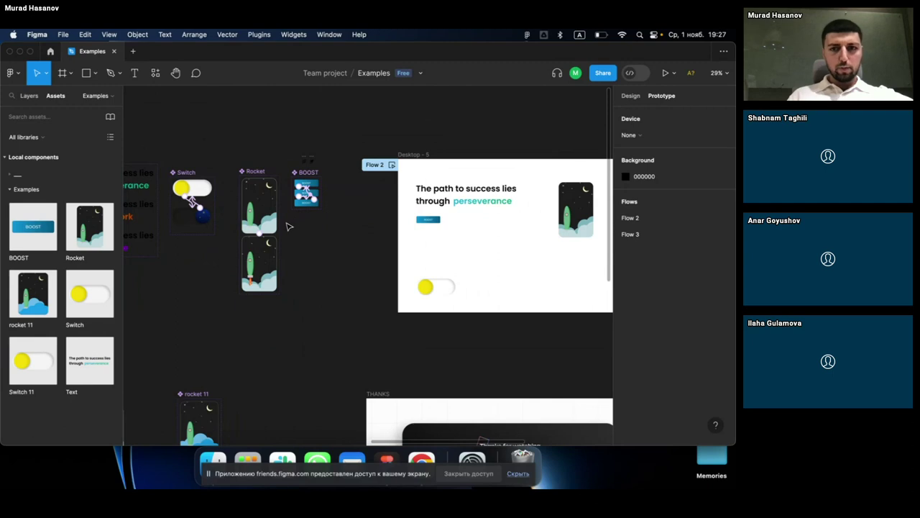
click(420, 155)
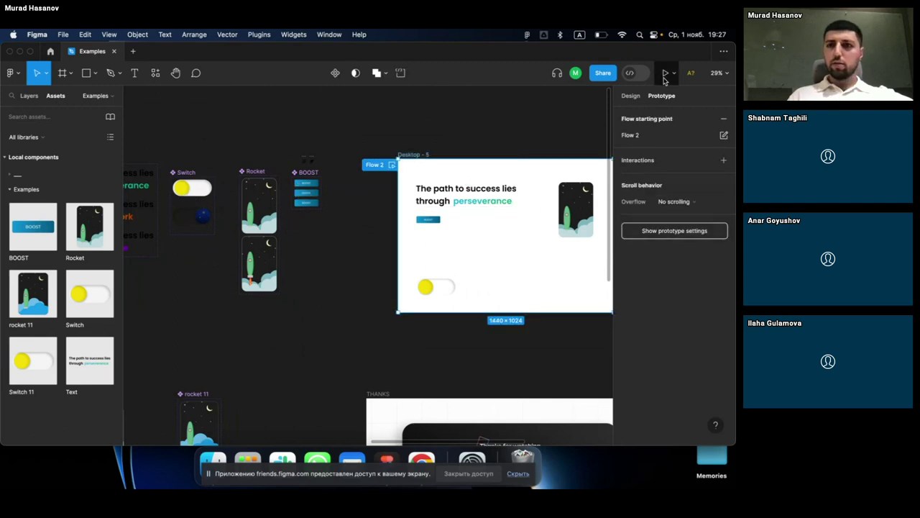
Step: Present Desktop - 5 and press BOOST three times to cycle the headline word
click(664, 73)
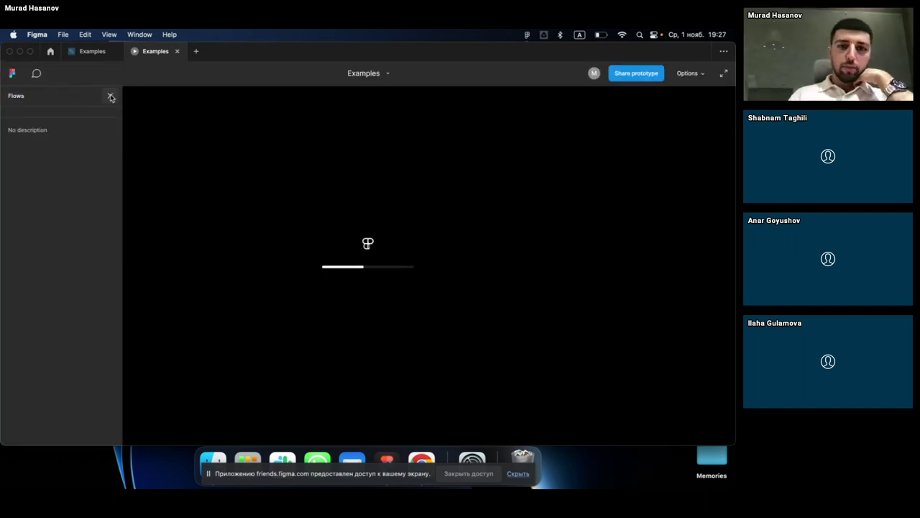
click(112, 97)
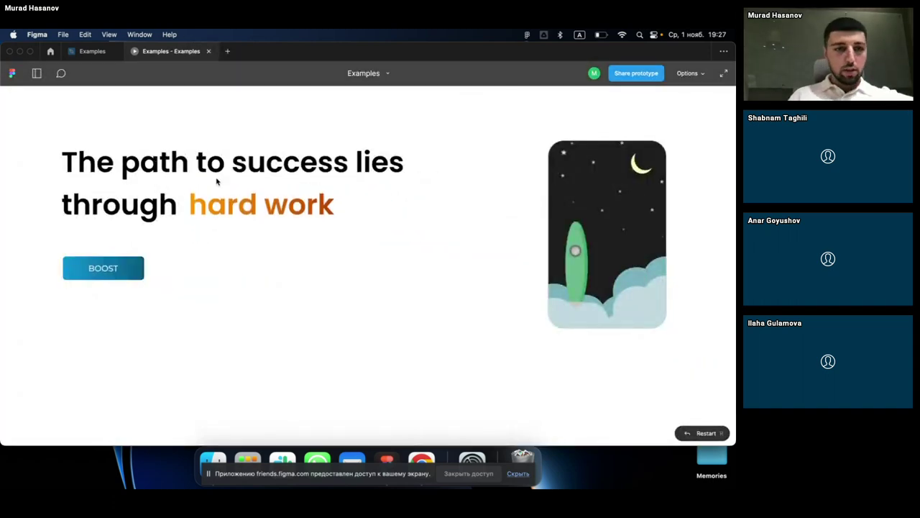
click(128, 269)
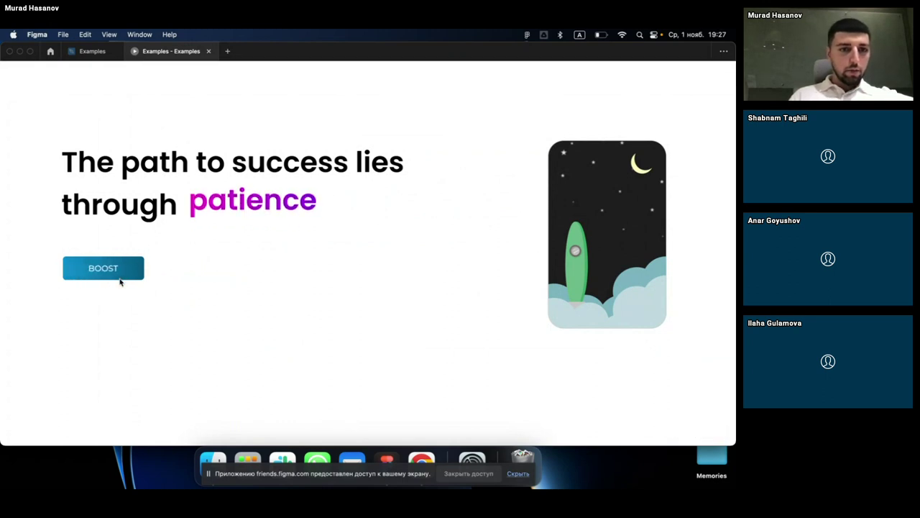
click(107, 276)
click(101, 263)
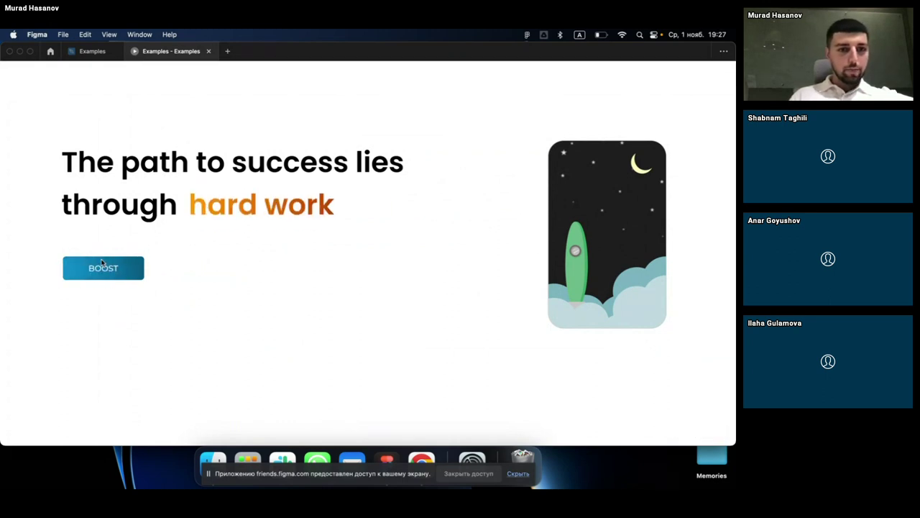
Step: Place a new Montserrat Medium 16 text box with FFFFFF fill on empty canvas
click(108, 51)
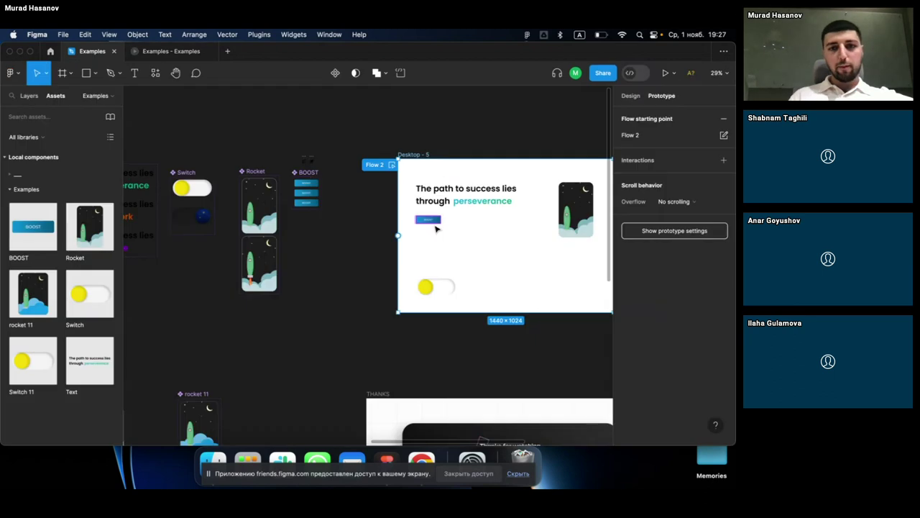
scroll(435, 229, right, 5)
click(425, 202)
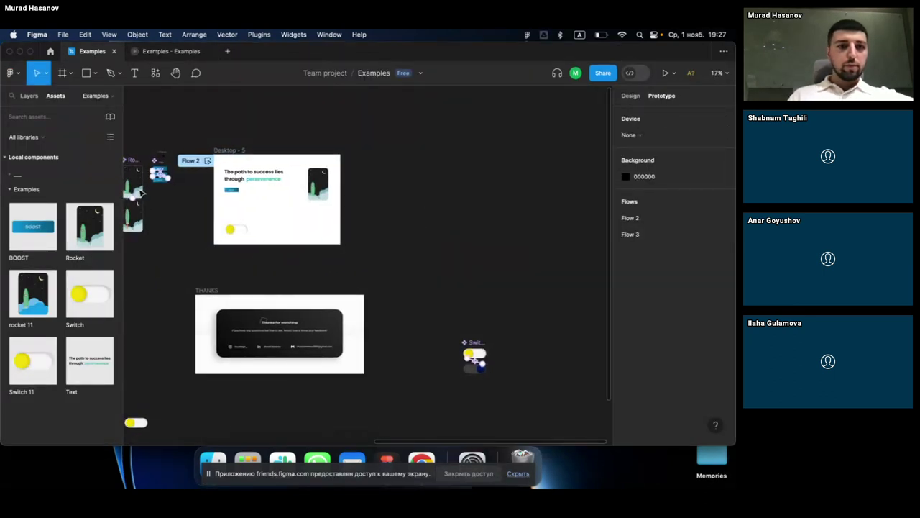
scroll(405, 219, up, 5)
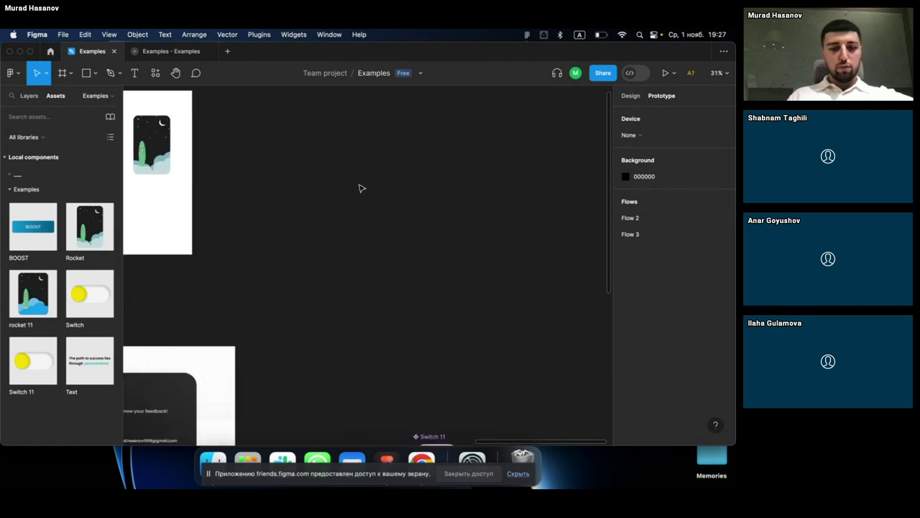
scroll(333, 251, down, 2)
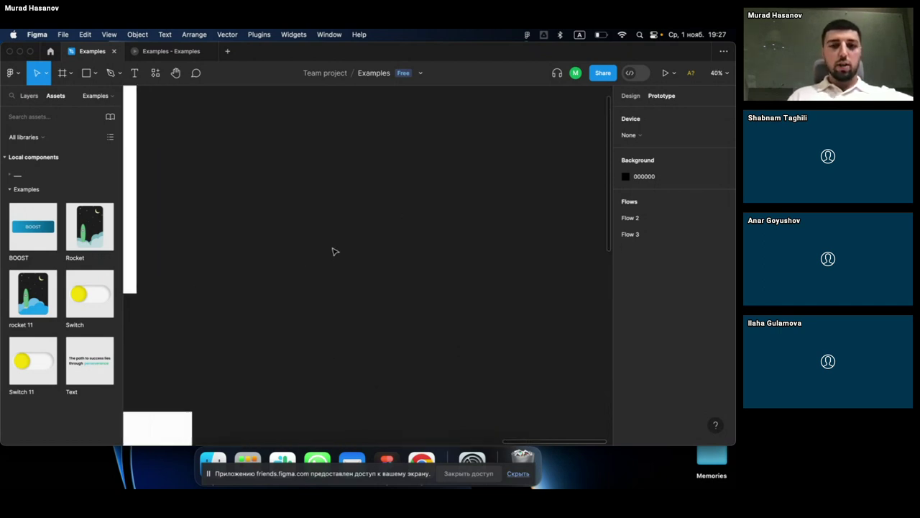
key(t)
click(335, 206)
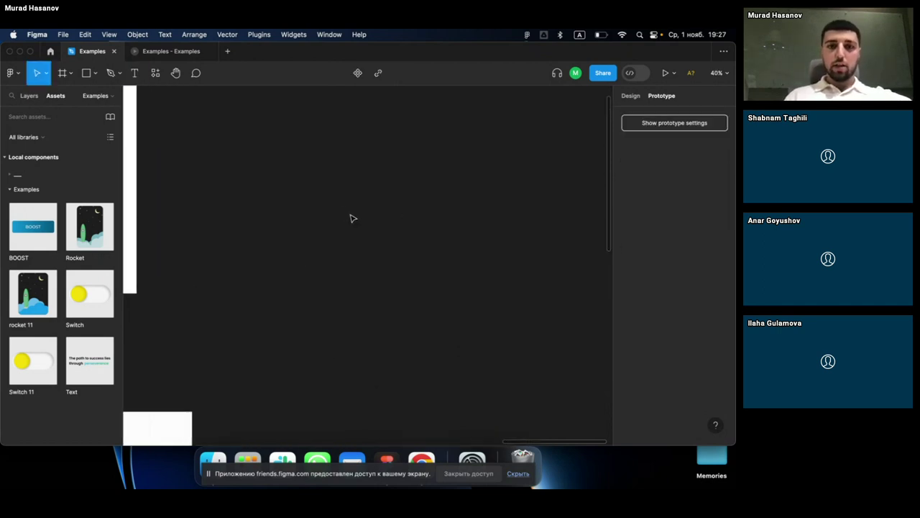
scroll(352, 217, up, 3)
click(632, 98)
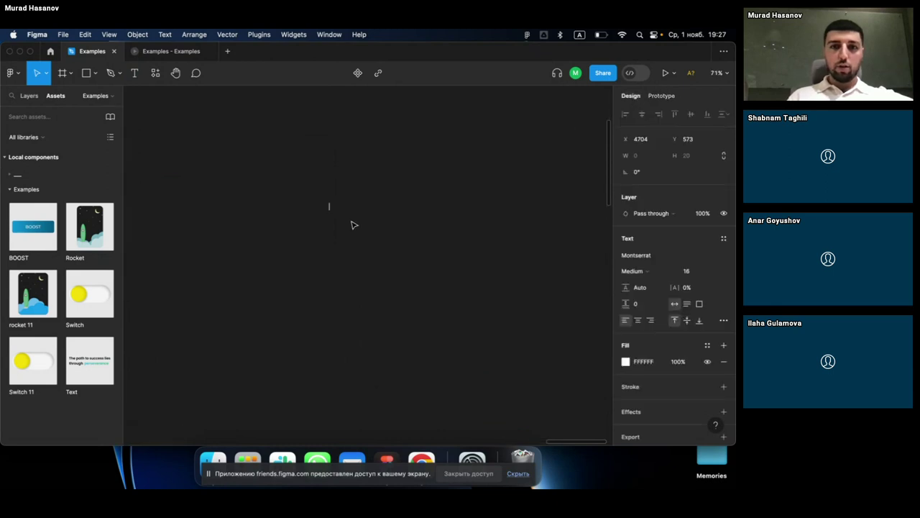
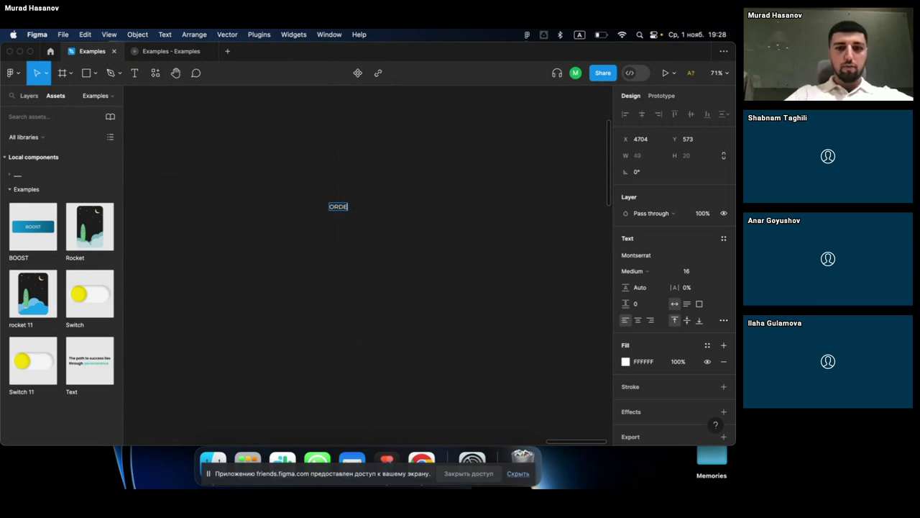
Step: Wrap the ORDER text in an auto-layout frame (Shift+A) and give it a white FFFFFF fill
key(Escape)
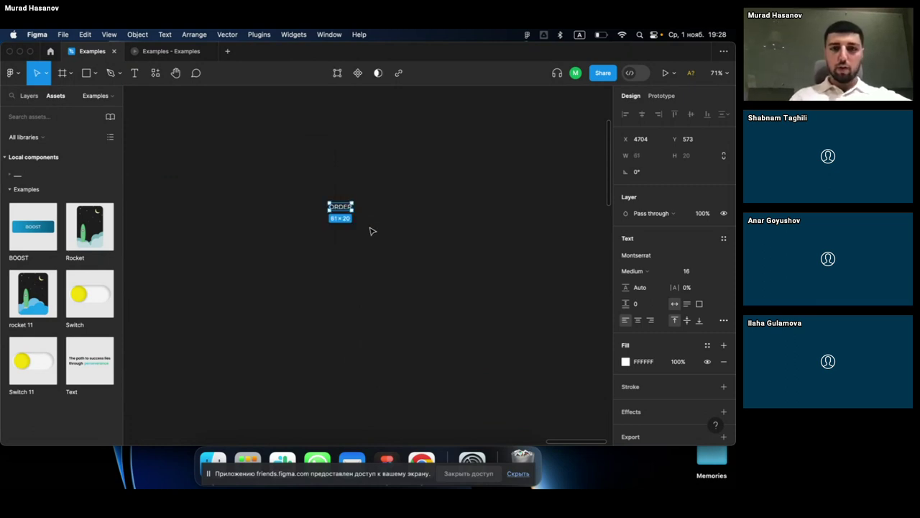
scroll(372, 231, up, 5)
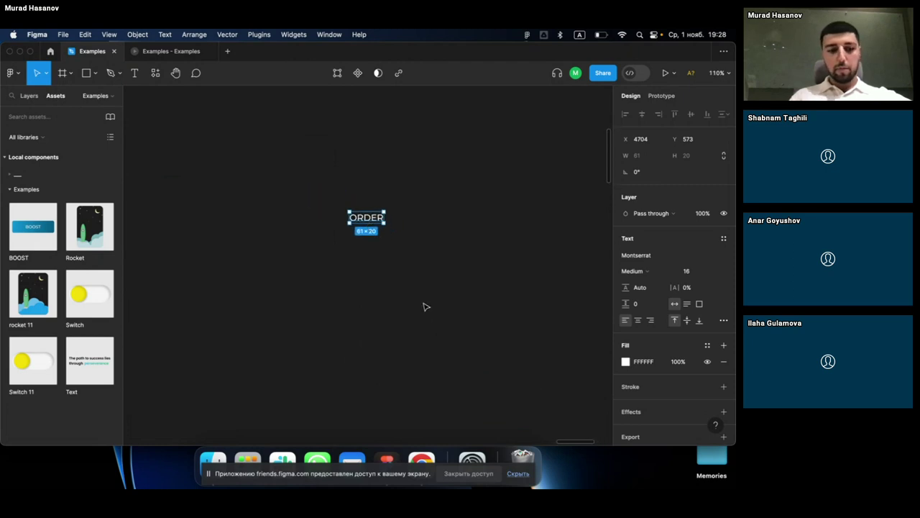
key(shift+a)
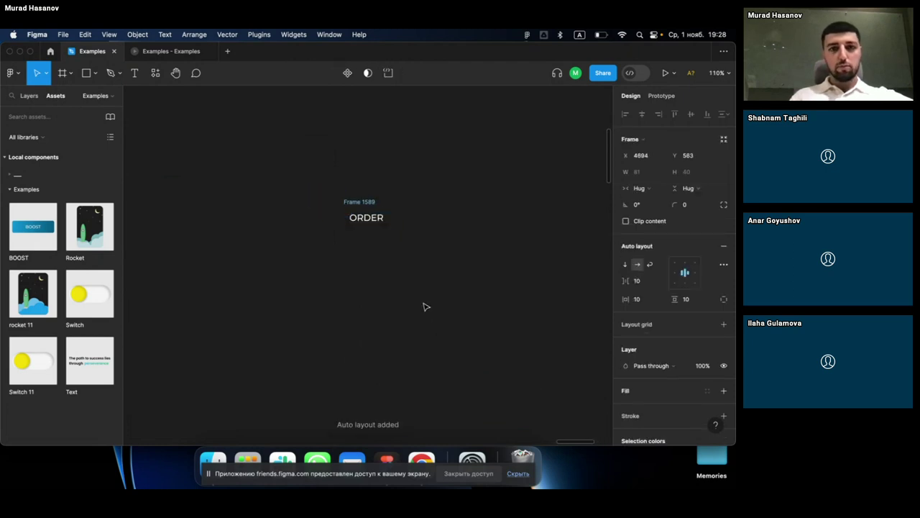
click(626, 392)
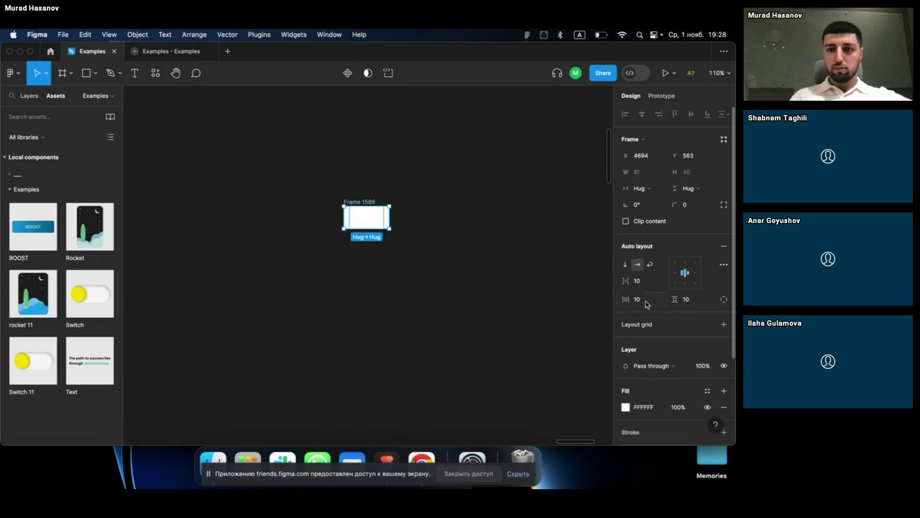
Step: Fill the ORDER frame with a linear gradient from 058DB8 to 006180, both stops at 100% opacity
click(626, 407)
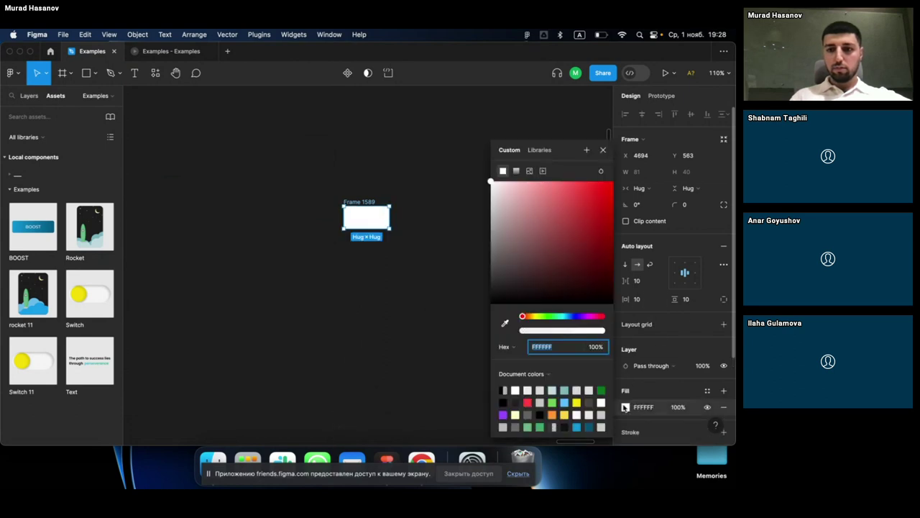
click(515, 173)
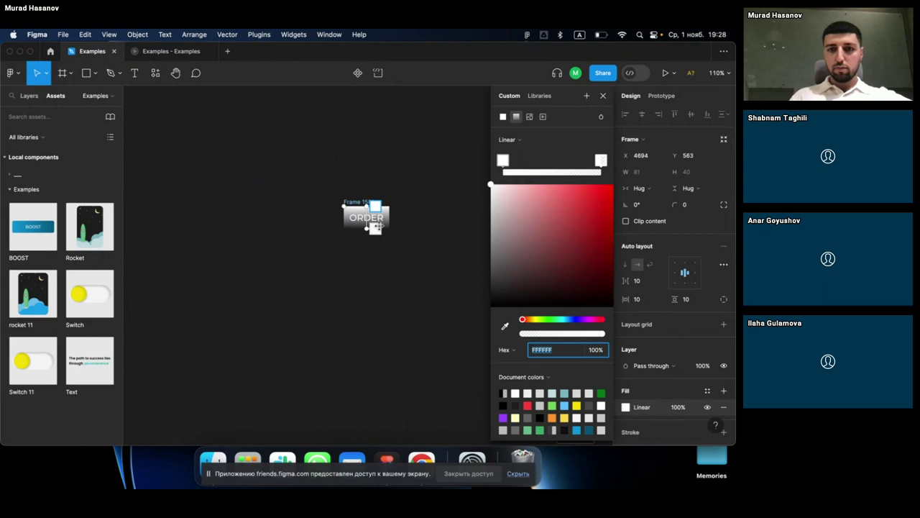
mouse_move(365, 204)
mouse_down()
mouse_move(332, 240)
mouse_move(396, 210)
mouse_up()
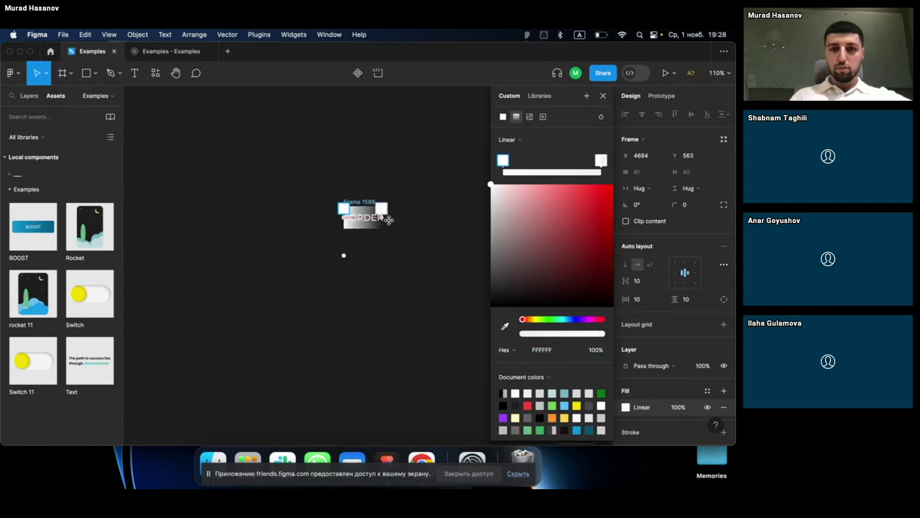
click(601, 161)
click(566, 320)
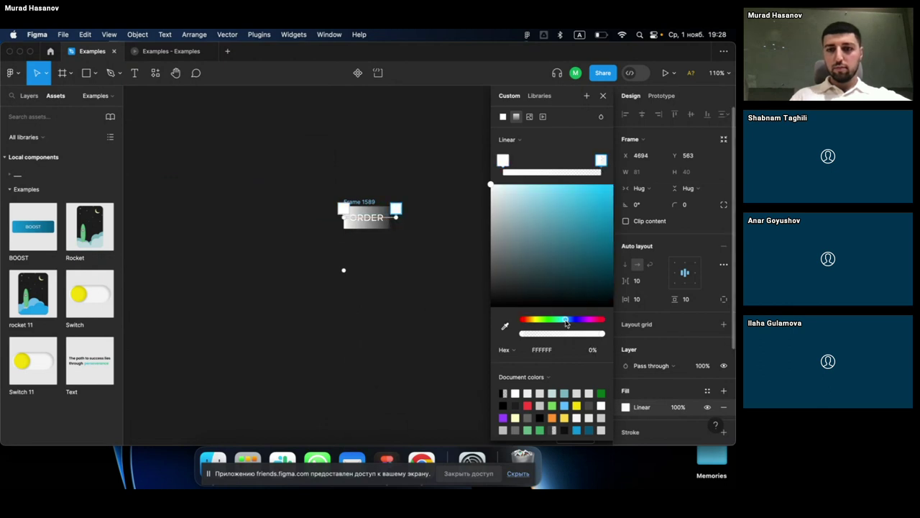
click(506, 160)
drag(596, 213, 611, 220)
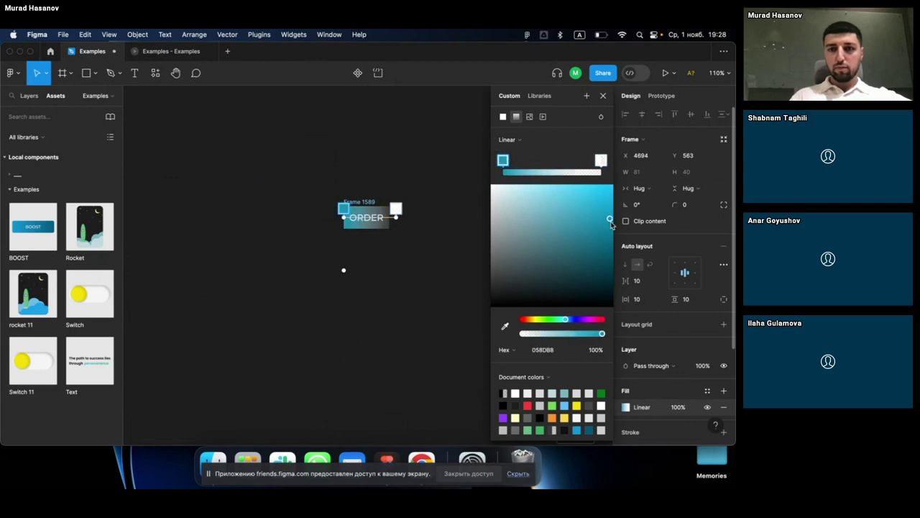
click(603, 161)
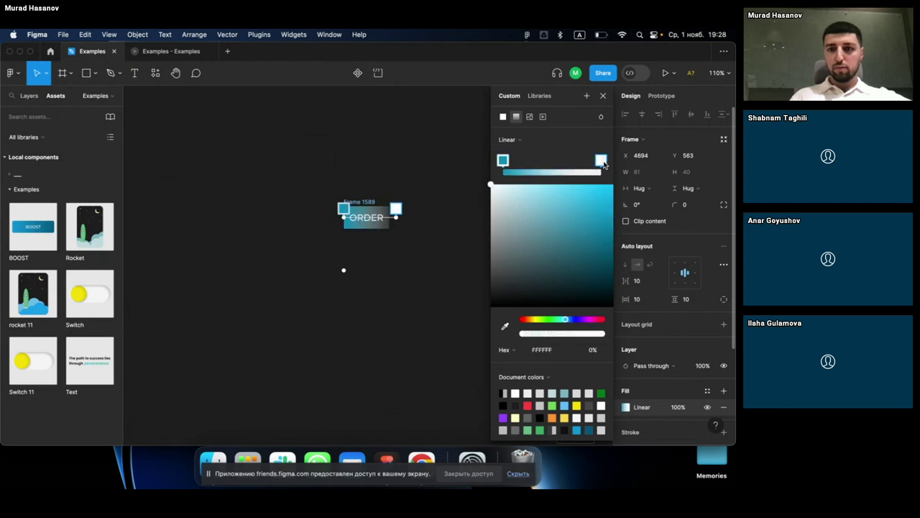
mouse_move(610, 267)
mouse_down()
mouse_move(607, 255)
mouse_move(626, 250)
mouse_up()
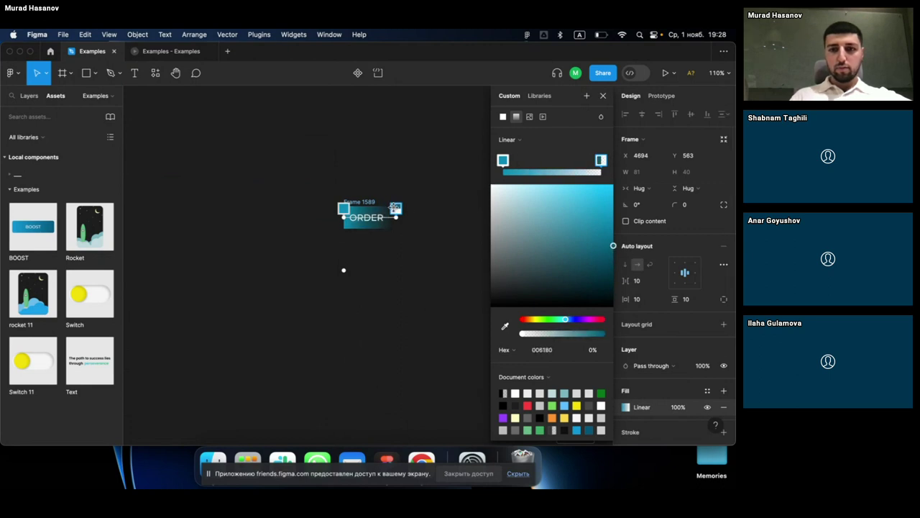
drag(533, 336, 604, 334)
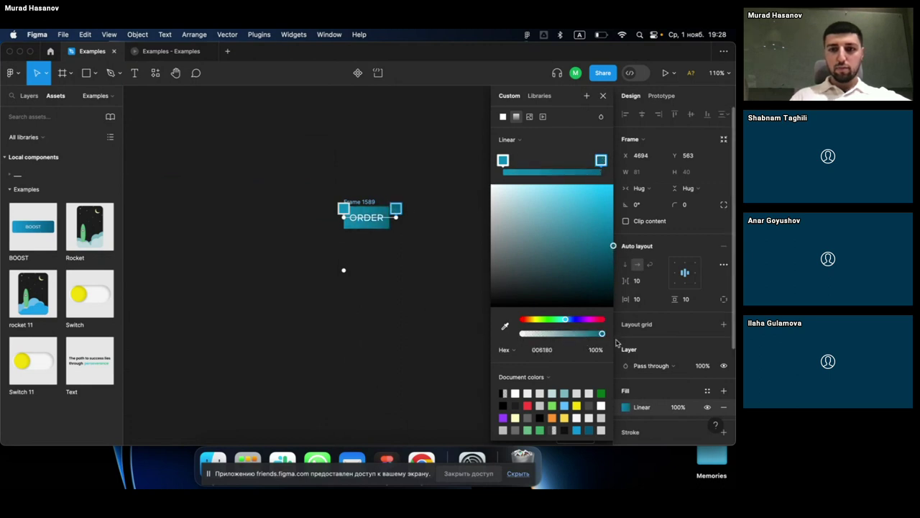
key(Escape)
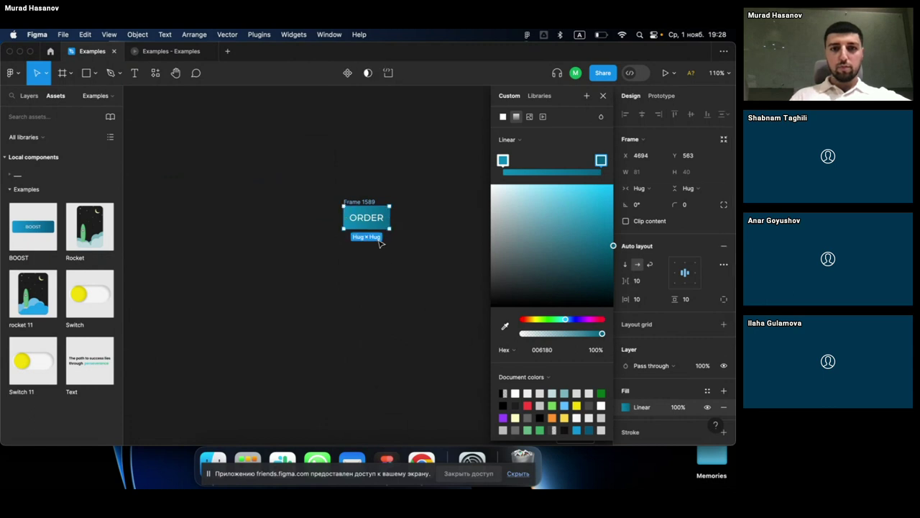
Step: Set the ORDER button's auto-layout padding to 12 vertical and 40 horizontal
click(603, 96)
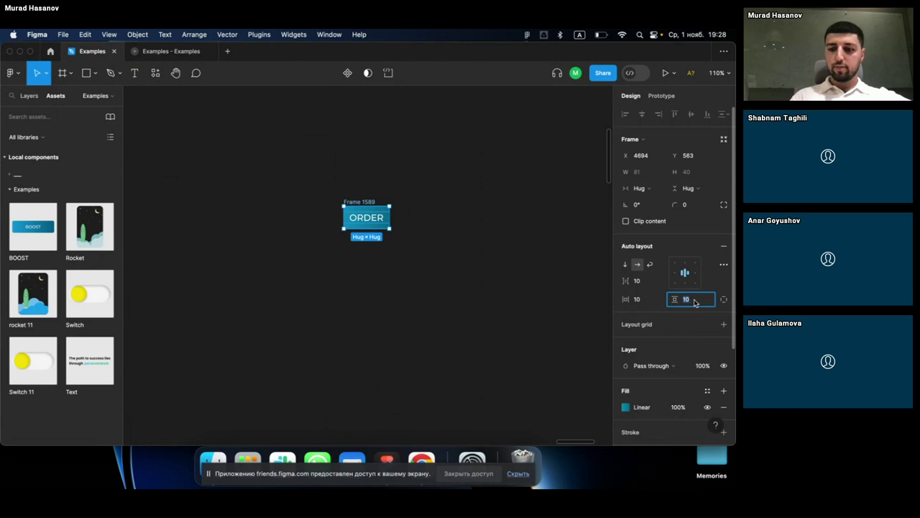
text(12)
key(Return)
click(640, 299)
text(20)
key(Return)
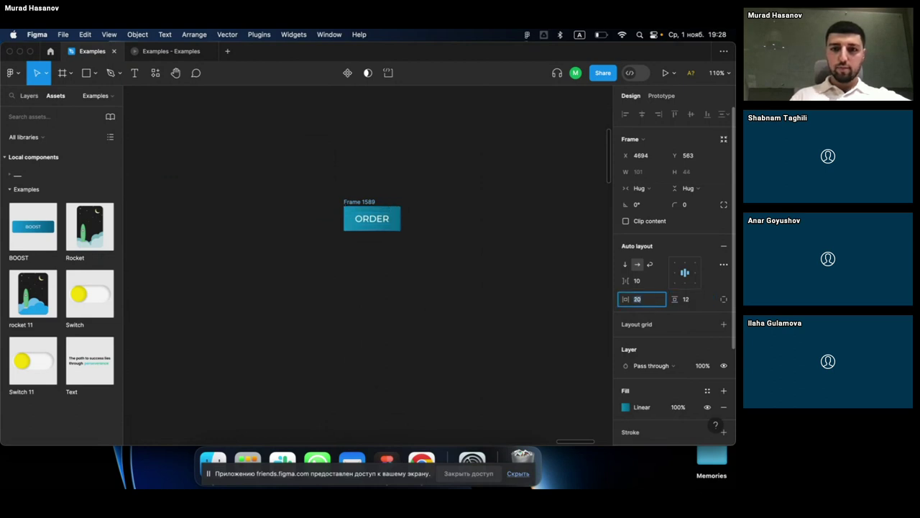
key(shift+Up)
key(shift+Up)
Step: Round the ORDER button's corners to radius 5 and preview the result
click(687, 204)
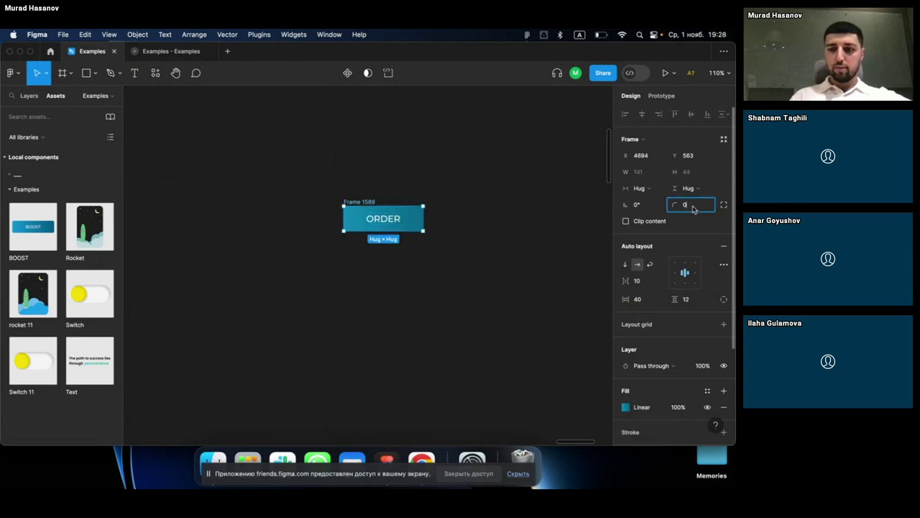
text(10)
key(Return)
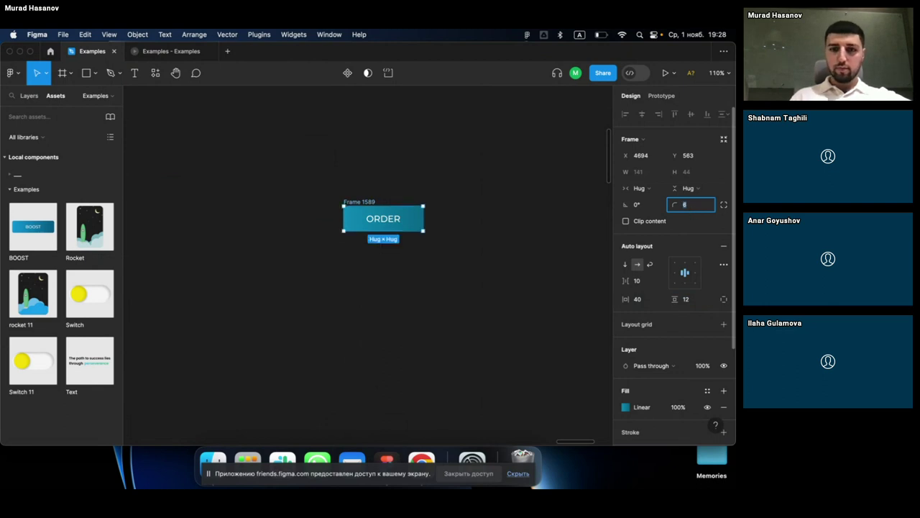
click(455, 247)
scroll(413, 251, up, 3)
scroll(413, 252, down, 2)
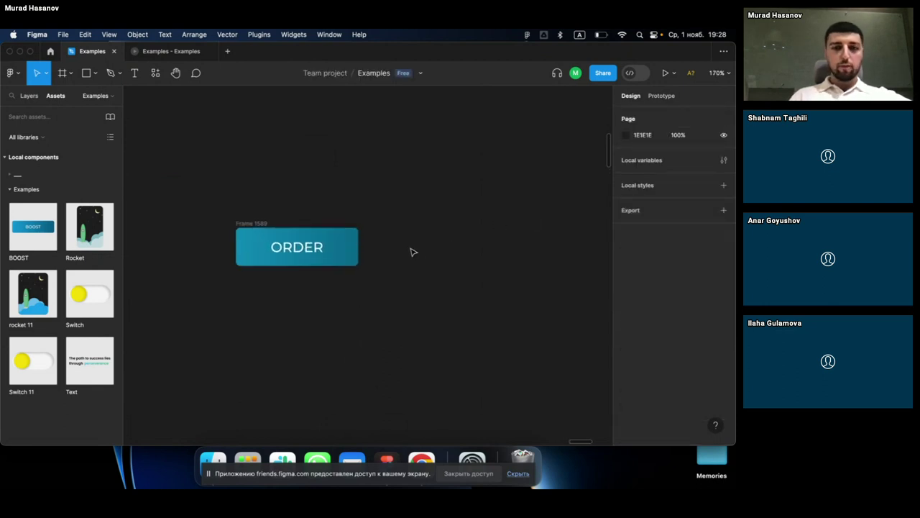
scroll(413, 251, down, 1)
click(290, 247)
scroll(291, 247, up, 3)
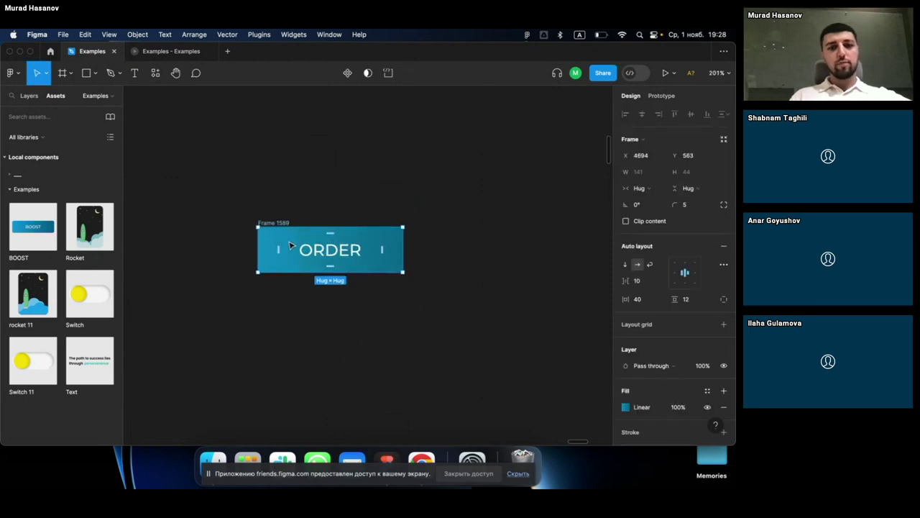
scroll(291, 247, up, 2)
scroll(291, 246, down, 1)
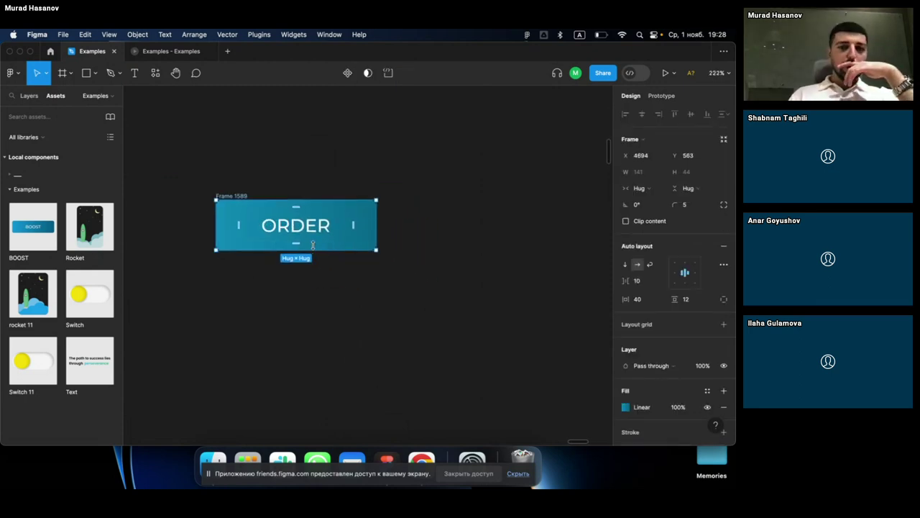
Step: Retype the button label from ORDER to 'Order'
double_click(312, 231)
double_click(279, 225)
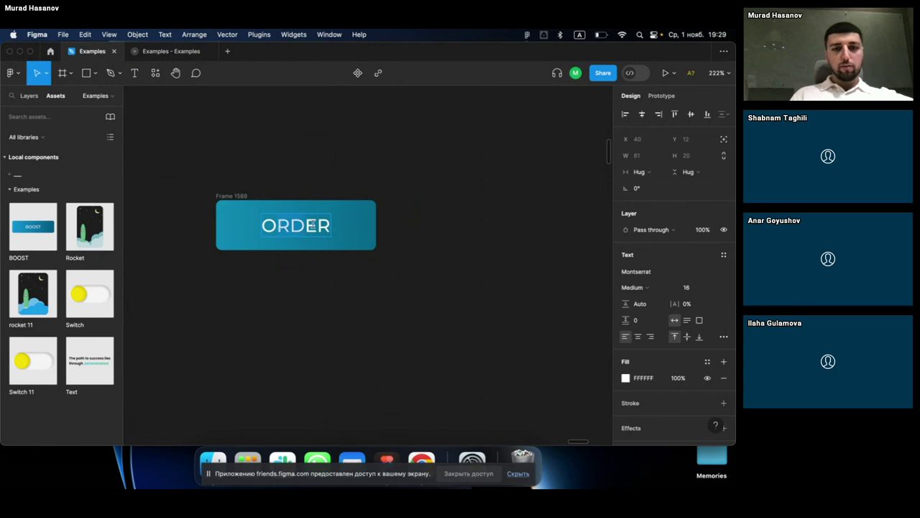
text(ORD)
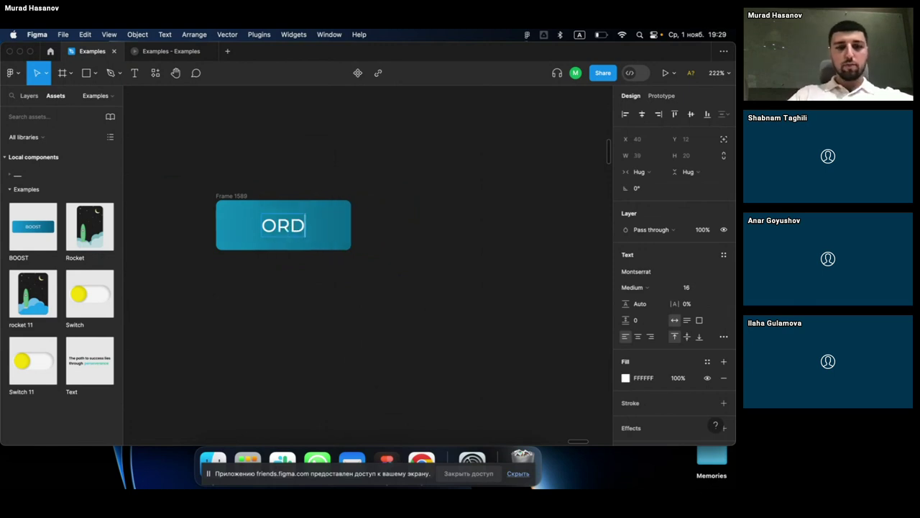
text(ER)
key(BackSpace)
key(BackSpace)
key(BackSpace)
key(BackSpace)
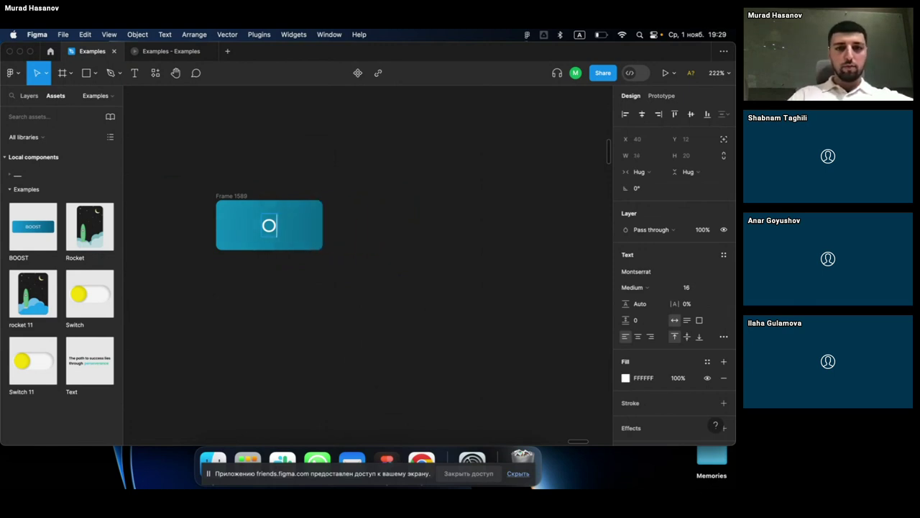
text(rder)
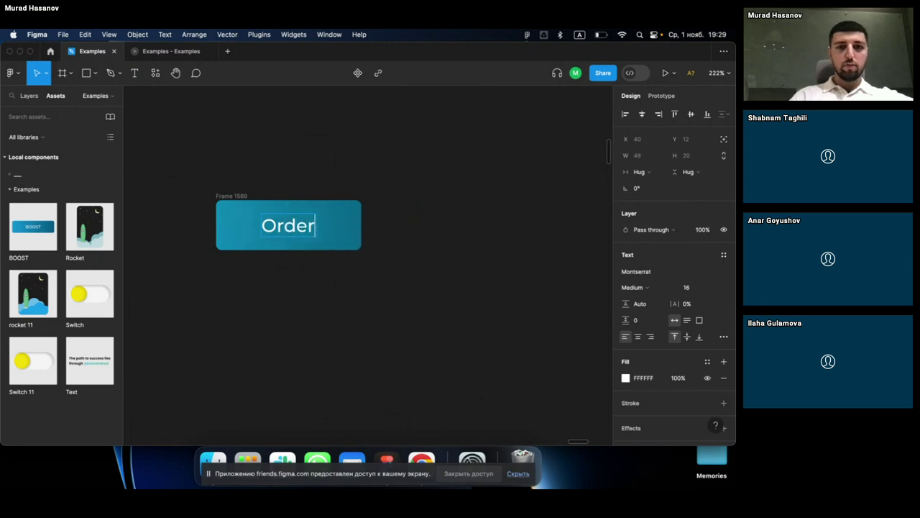
key(Escape)
Step: Increase the Order button's horizontal padding to 50, making it 148×44
scroll(420, 241, down, 2)
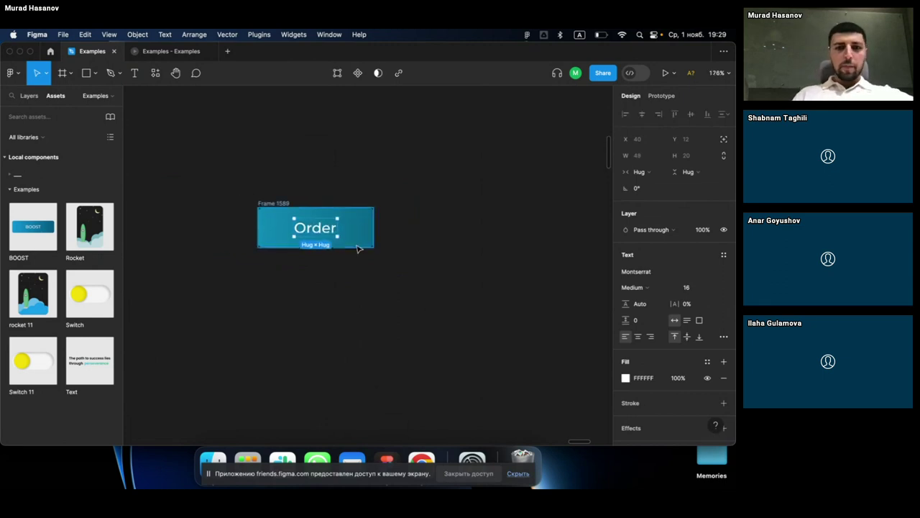
click(469, 231)
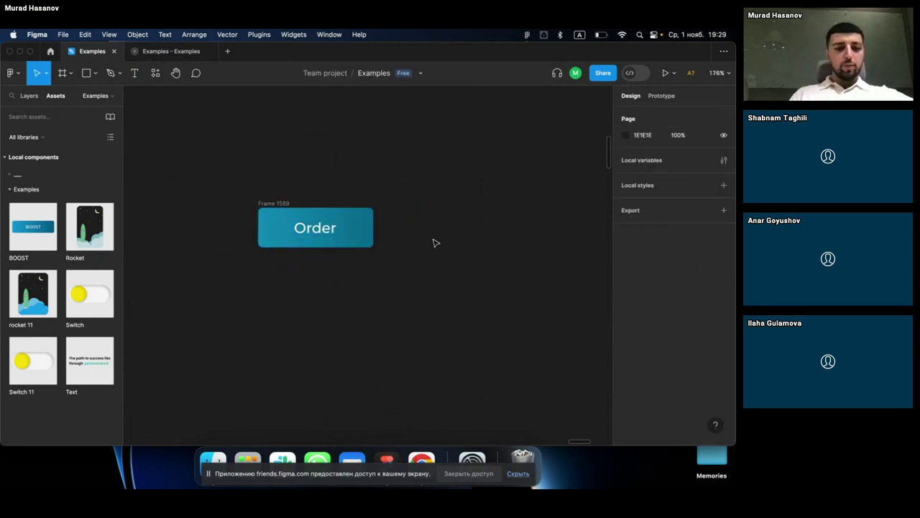
scroll(434, 243, down, 2)
click(364, 245)
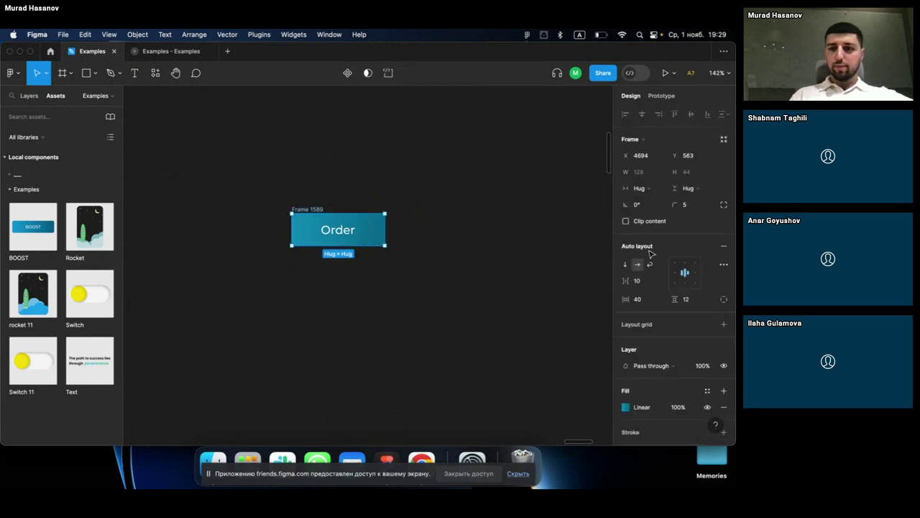
click(646, 295)
text(50)
key(Return)
click(525, 311)
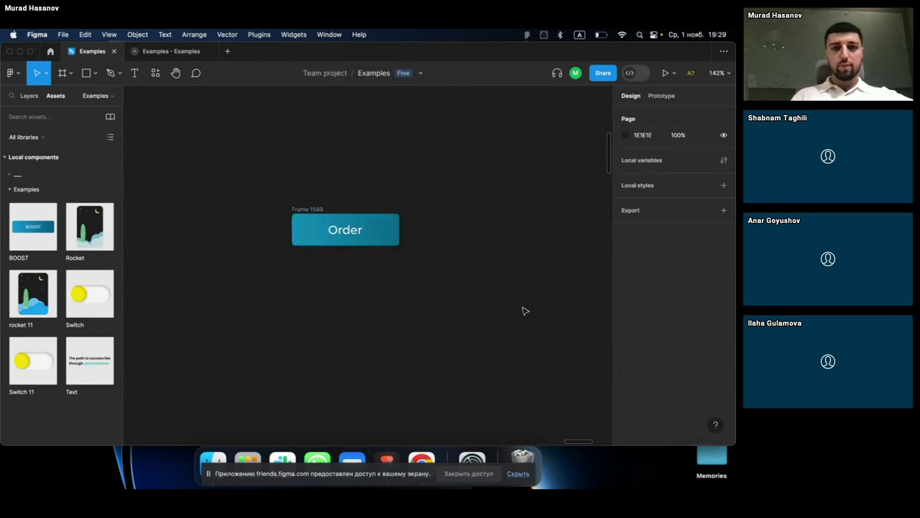
click(374, 239)
scroll(322, 242, up, 5)
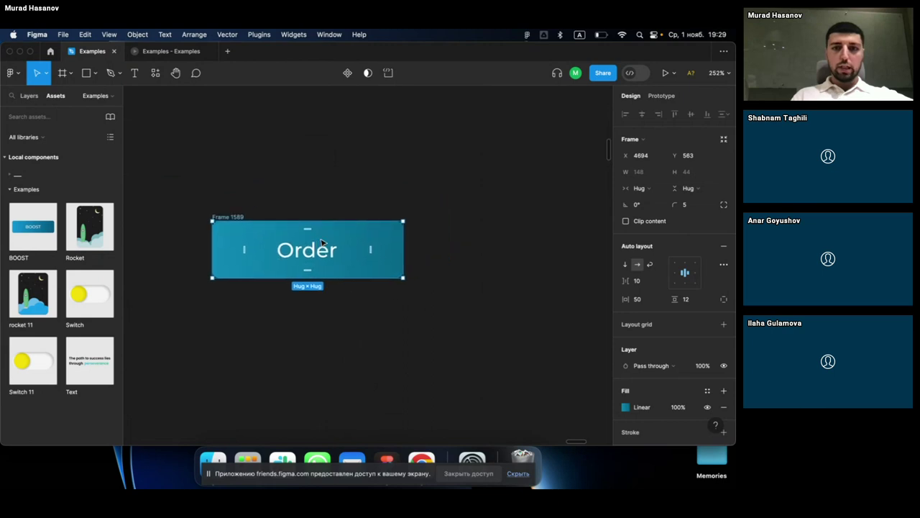
scroll(250, 181, left, 2)
Step: Open the pages and layers list and scroll around the canvas around the Order button
click(30, 96)
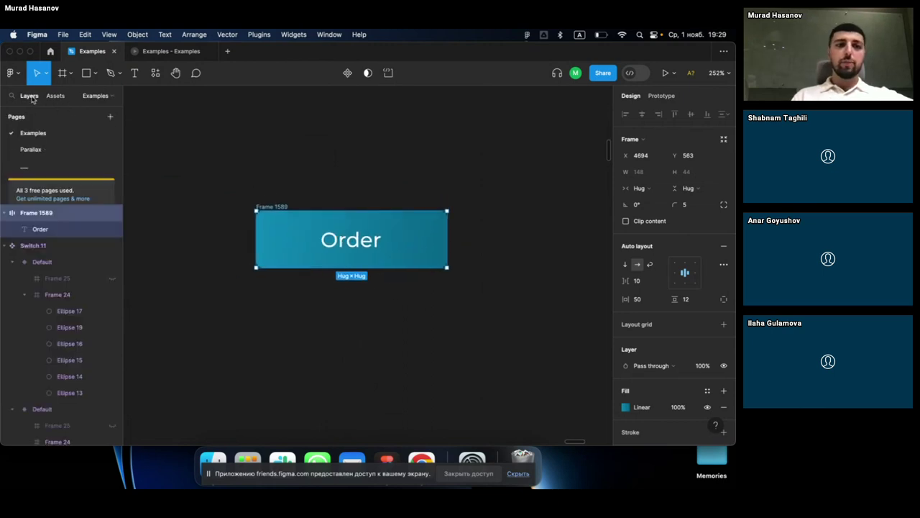
scroll(357, 237, down, 2)
scroll(358, 237, down, 3)
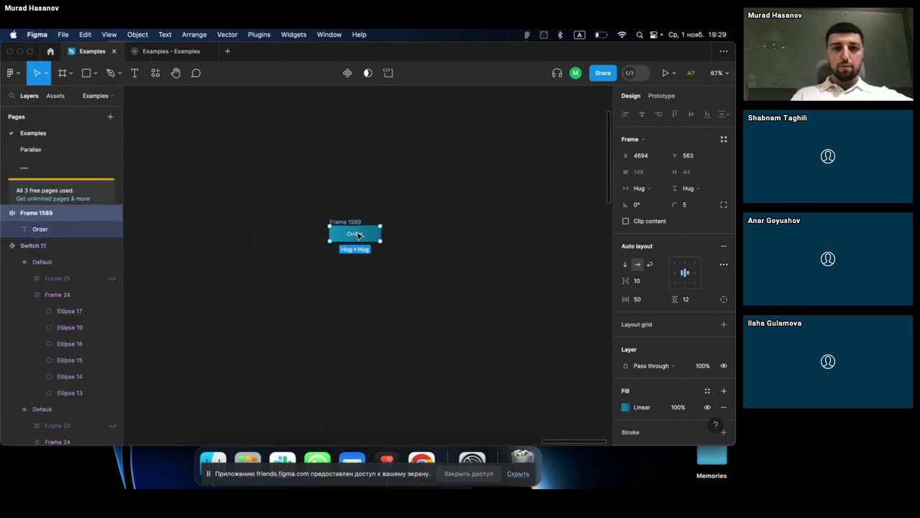
scroll(361, 234, up, 4)
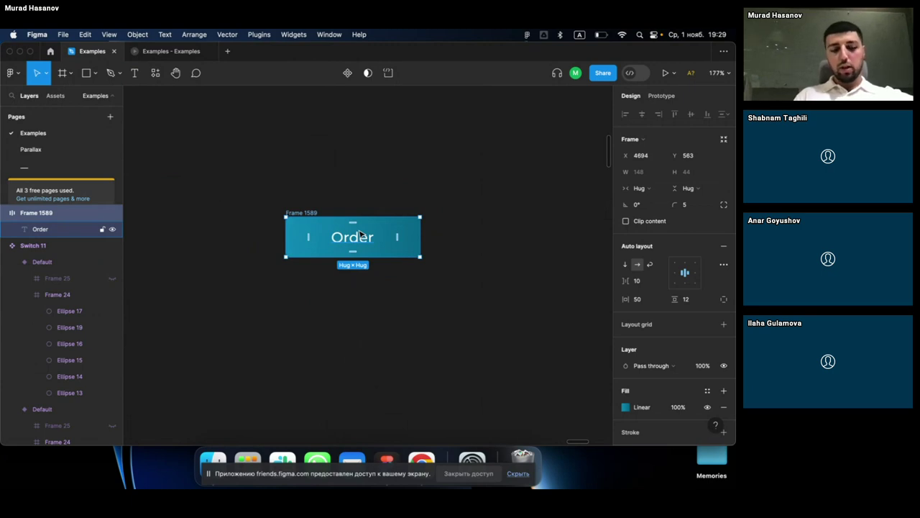
scroll(361, 235, up, 5)
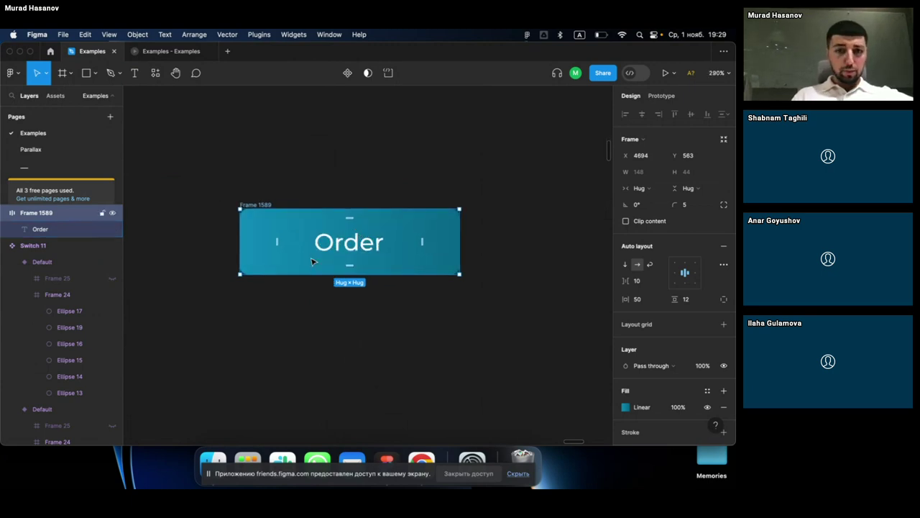
scroll(310, 247, down, 5)
scroll(307, 244, down, 1)
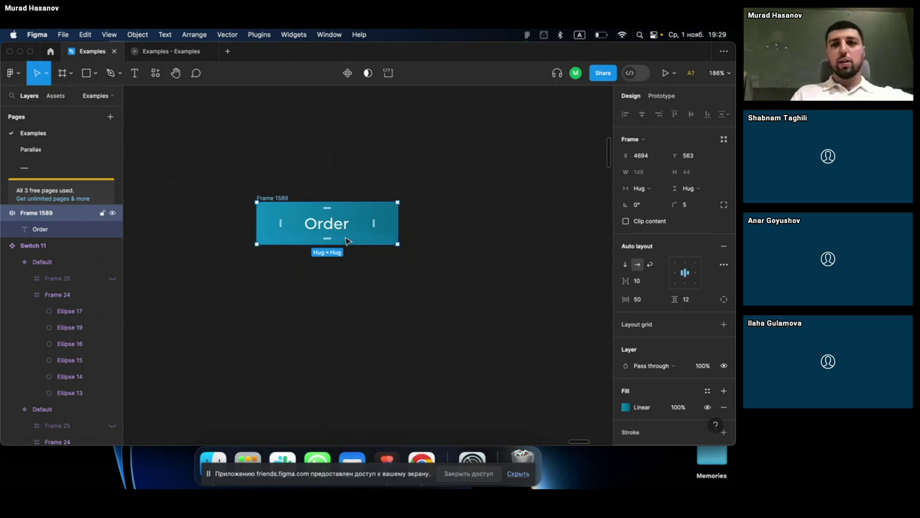
scroll(399, 220, left, 2)
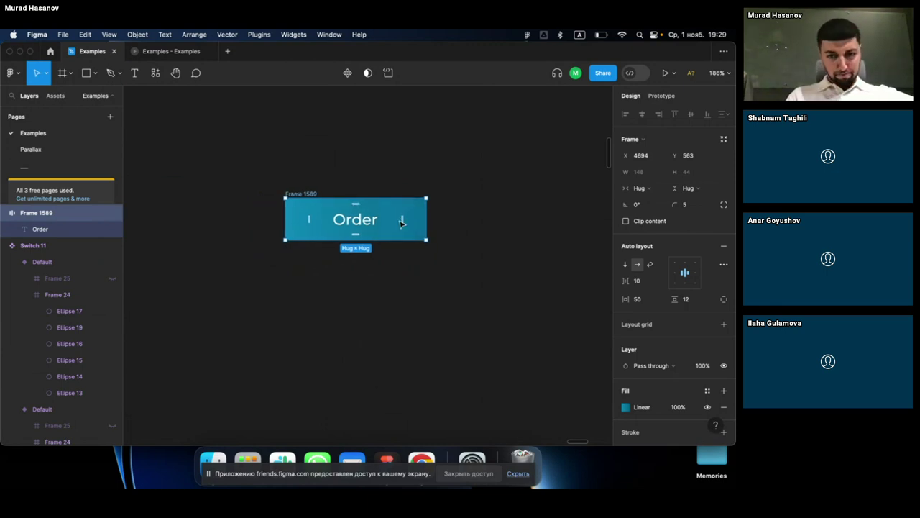
scroll(362, 225, up, 3)
scroll(361, 225, down, 2)
scroll(361, 226, up, 2)
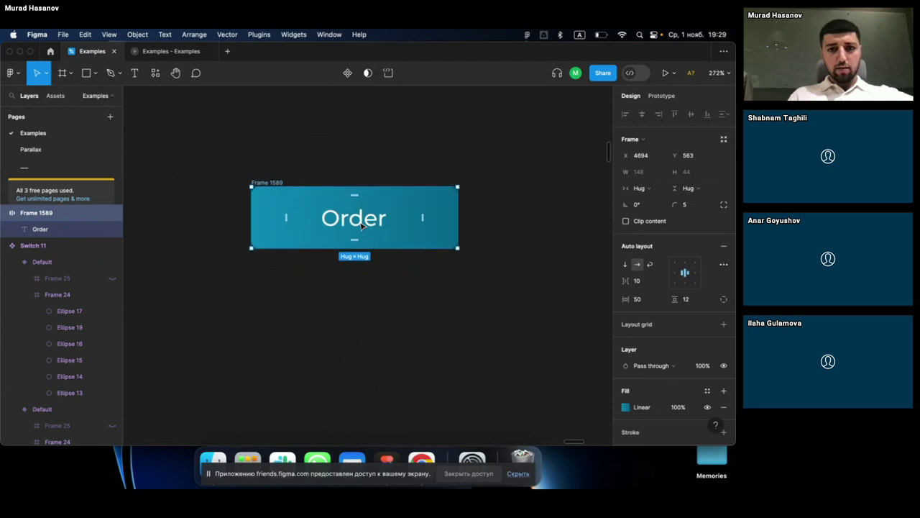
scroll(361, 225, down, 2)
scroll(362, 225, down, 1)
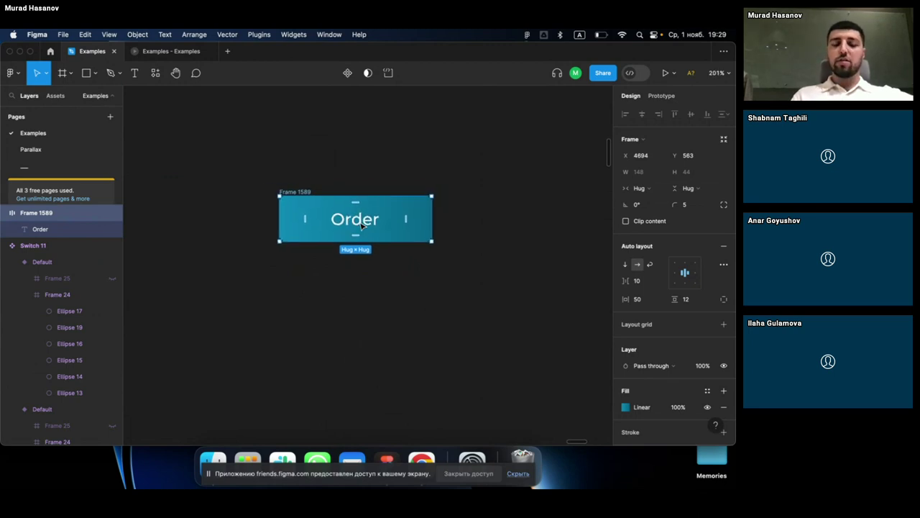
Step: Duplicate the Order button as Frame 1590 and drag the copy beneath Frame 1589
key(super+d)
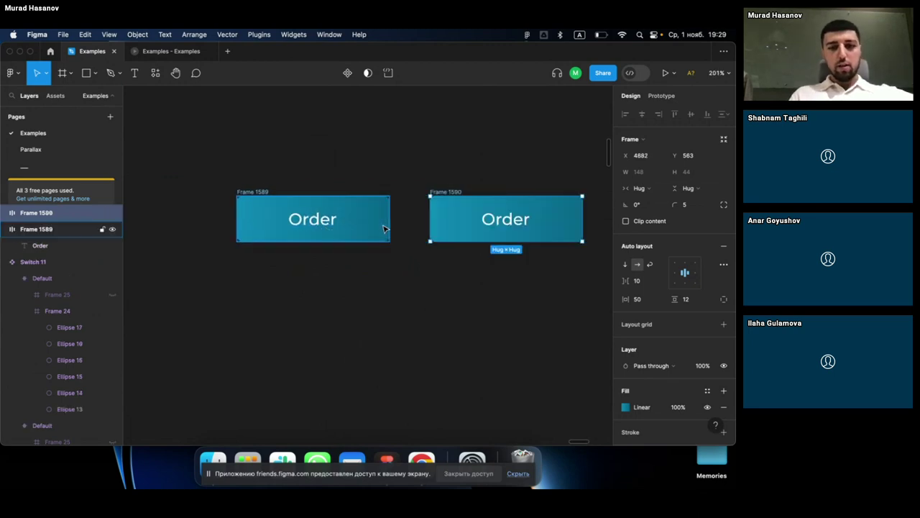
mouse_move(469, 229)
mouse_down()
mouse_move(273, 314)
mouse_move(282, 306)
mouse_up()
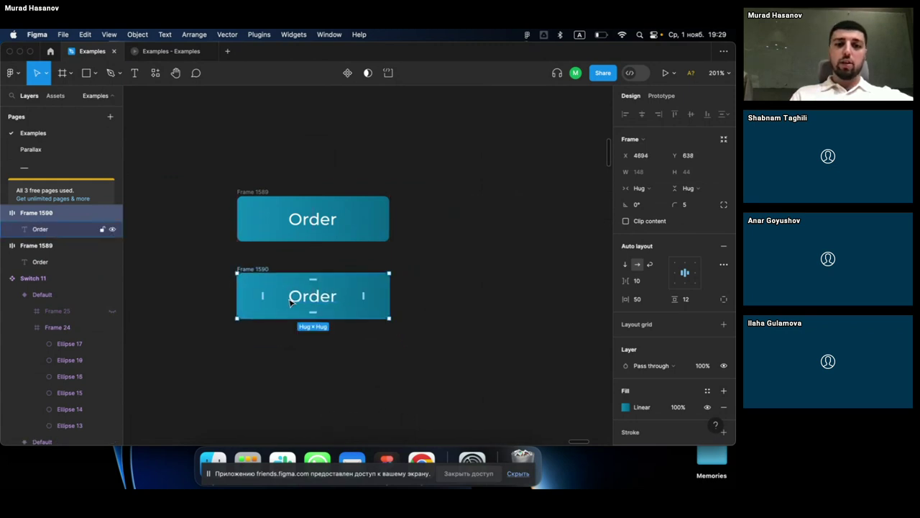
scroll(290, 302, left, 2)
scroll(315, 286, up, 5)
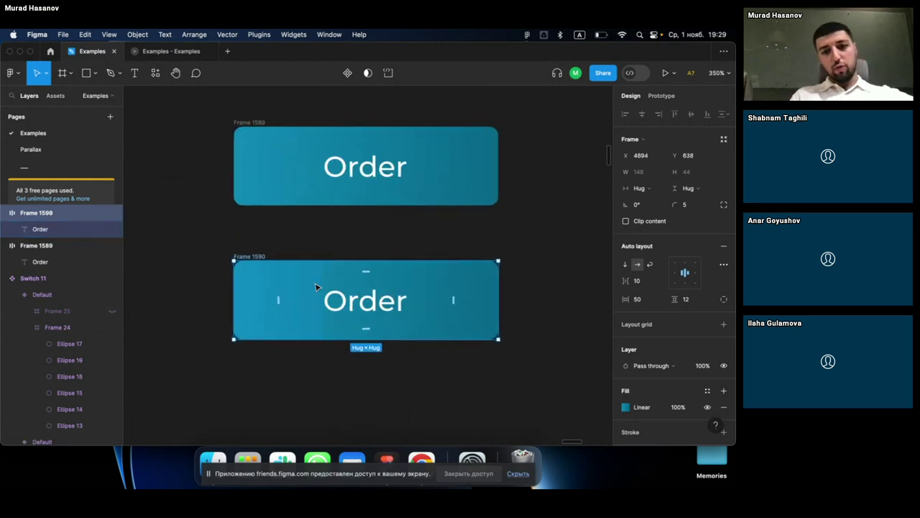
scroll(315, 286, down, 2)
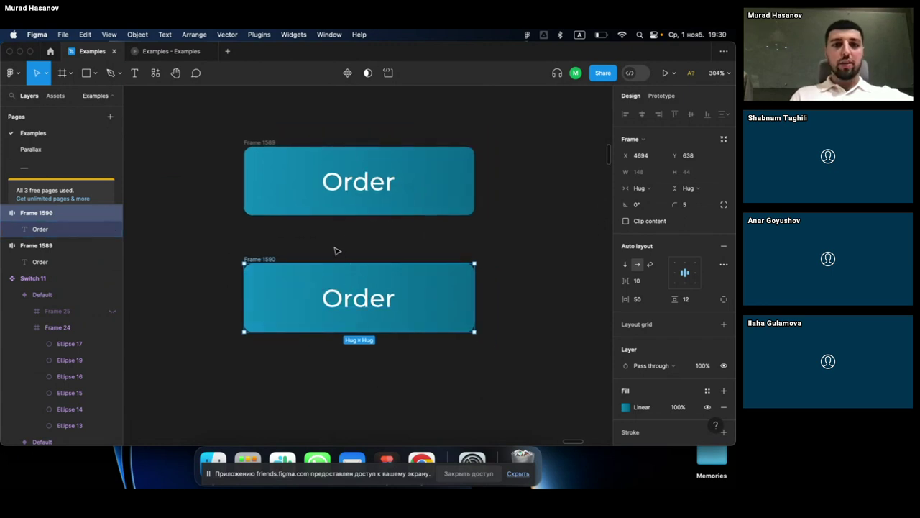
scroll(336, 251, down, 3)
Step: Draw a rectangle beside the buttons and set it to a 44×44 square
scroll(264, 263, up, 2)
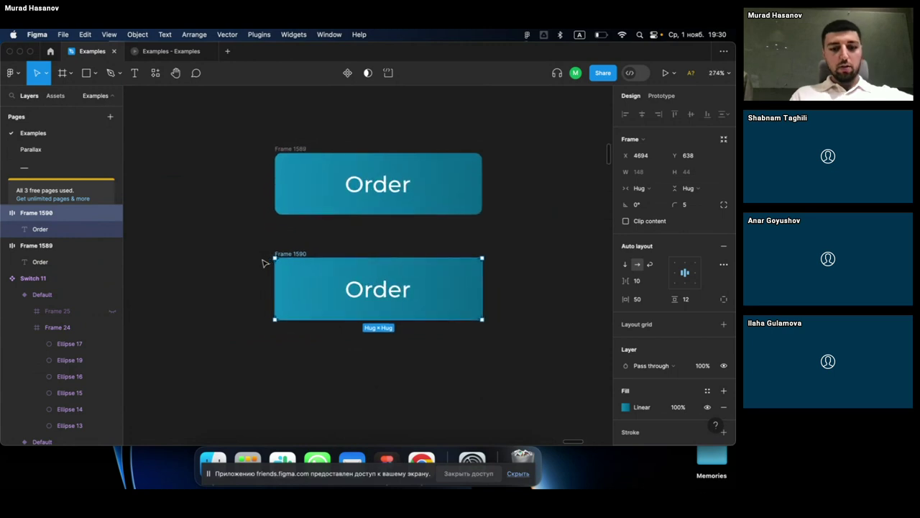
key(r)
click(535, 170)
scroll(536, 171, right, 3)
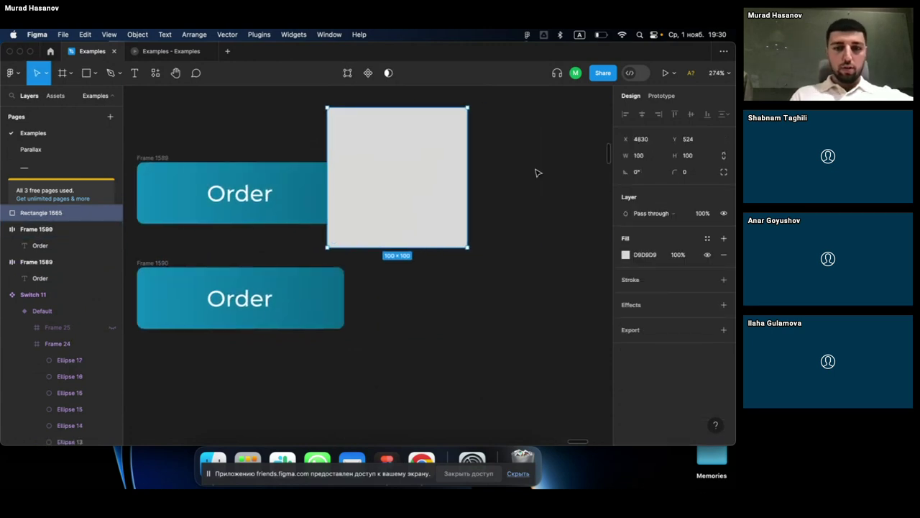
scroll(537, 170, down, 2)
click(362, 197)
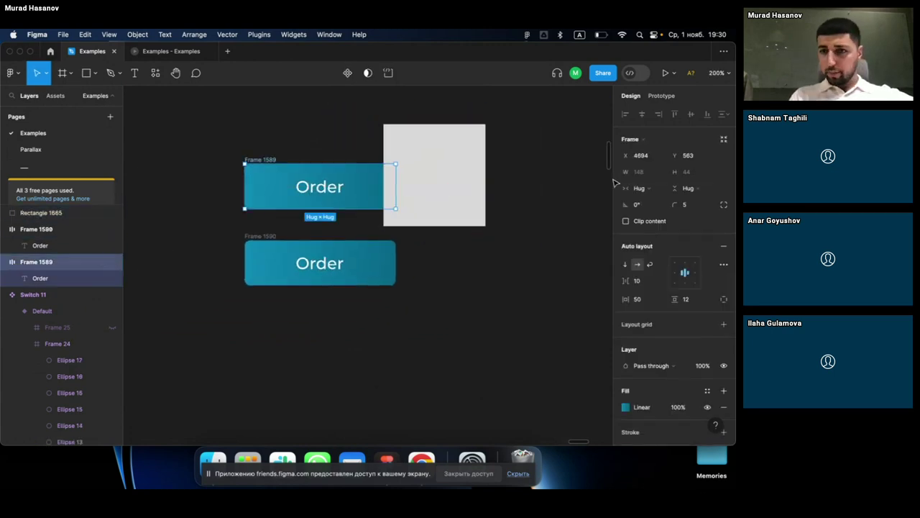
click(452, 192)
drag(452, 193, 495, 200)
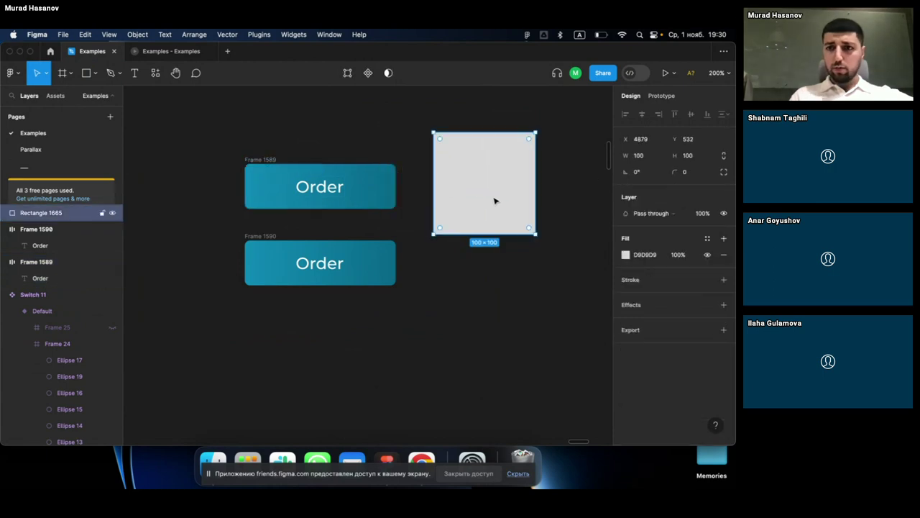
click(691, 160)
text(44)
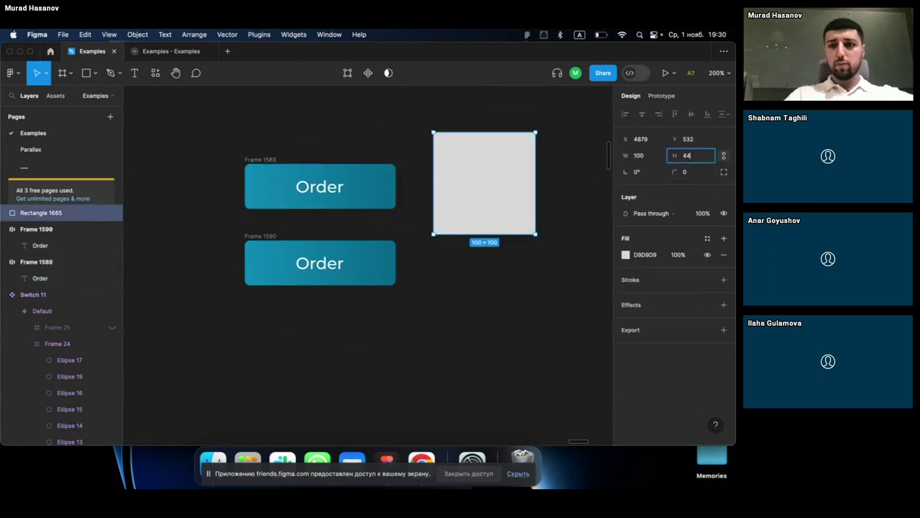
key(Return)
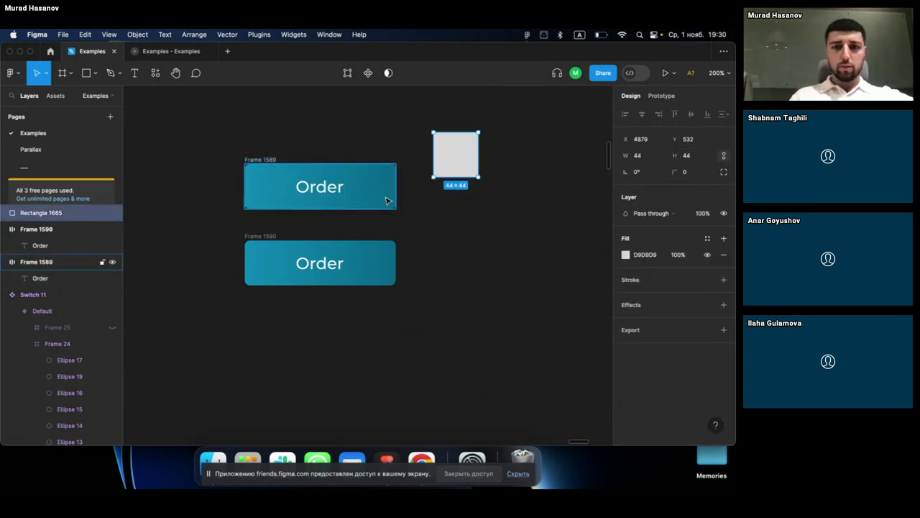
Step: Copy Frame 1589's properties and paste its teal gradient and rounding onto the square
click(386, 199)
right_click(387, 199)
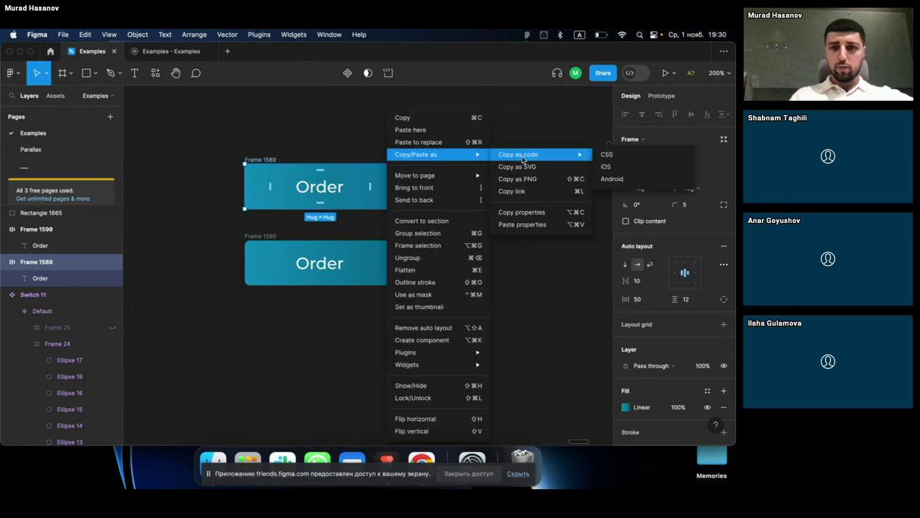
click(522, 212)
click(465, 173)
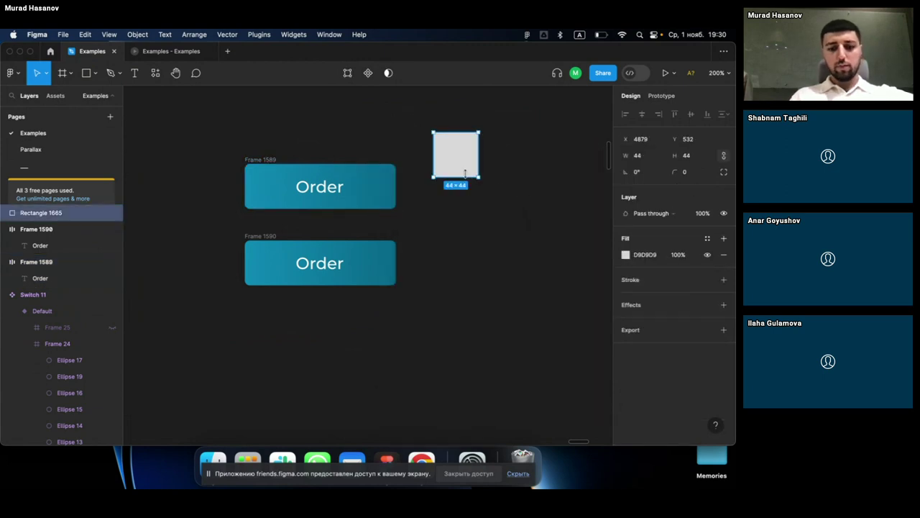
key(ctrl+alt+v)
drag(456, 164, 446, 198)
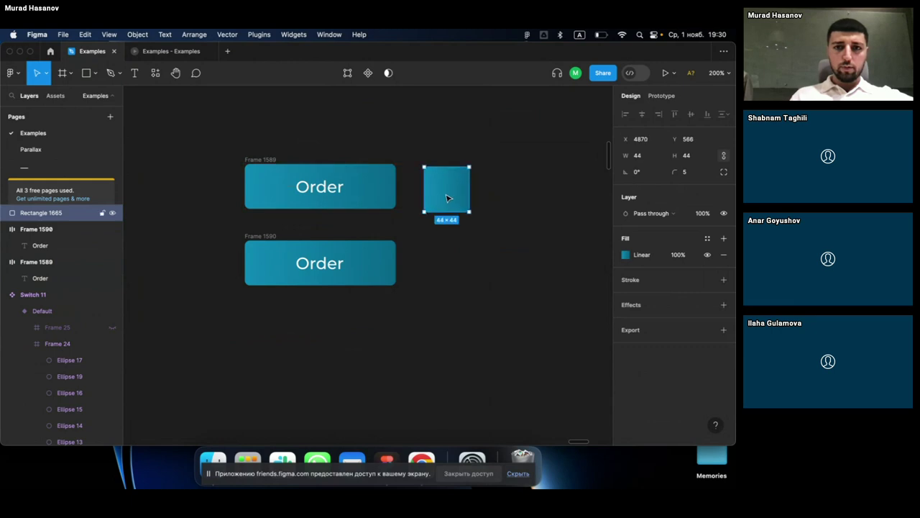
Step: Narrow the square to a 13-wide strip and move it into Frame 1589 in Layers
scroll(446, 199, up, 5)
scroll(503, 193, left, 2)
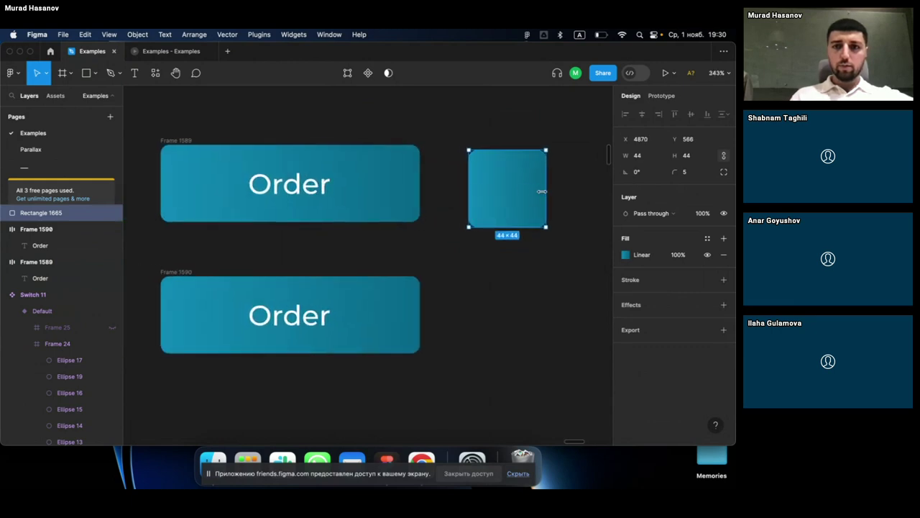
drag(542, 191, 343, 191)
scroll(496, 194, down, 2)
scroll(518, 199, left, 2)
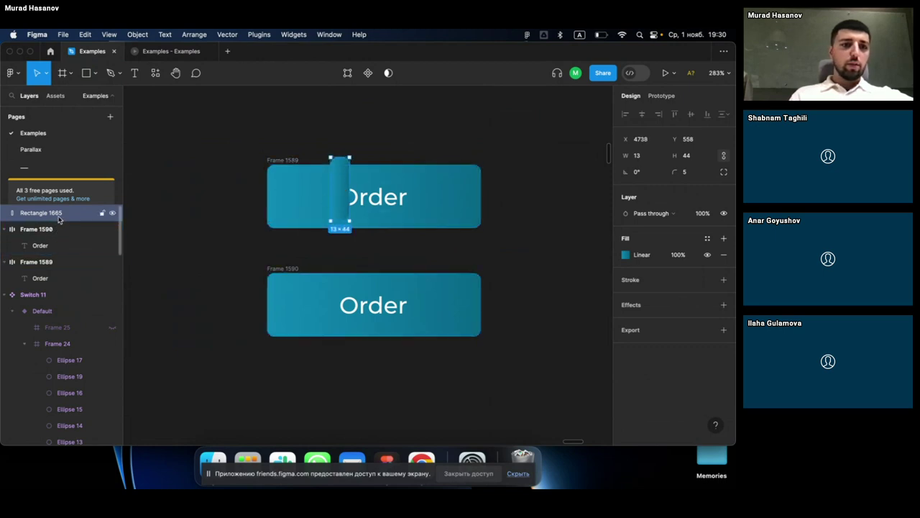
drag(61, 215, 58, 263)
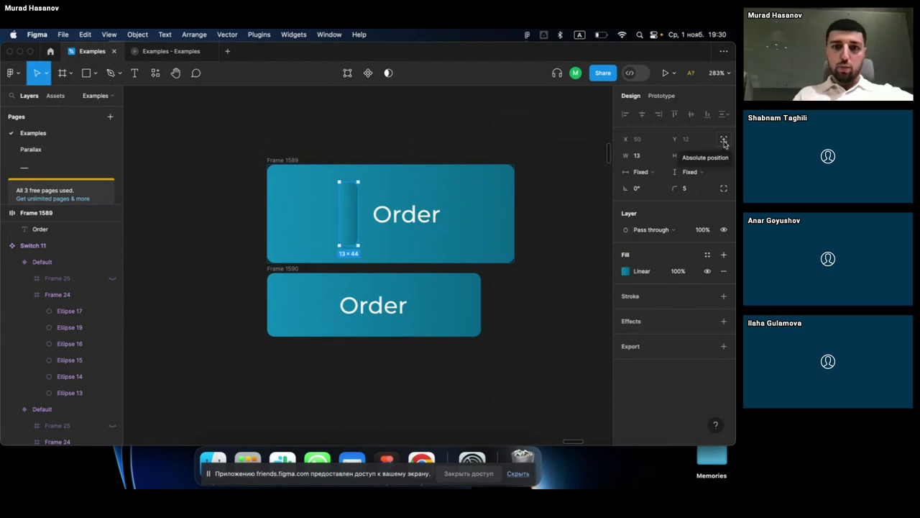
Step: Set the strip to absolute position and nudge it just past the button's left edge
click(724, 140)
drag(352, 214, 308, 185)
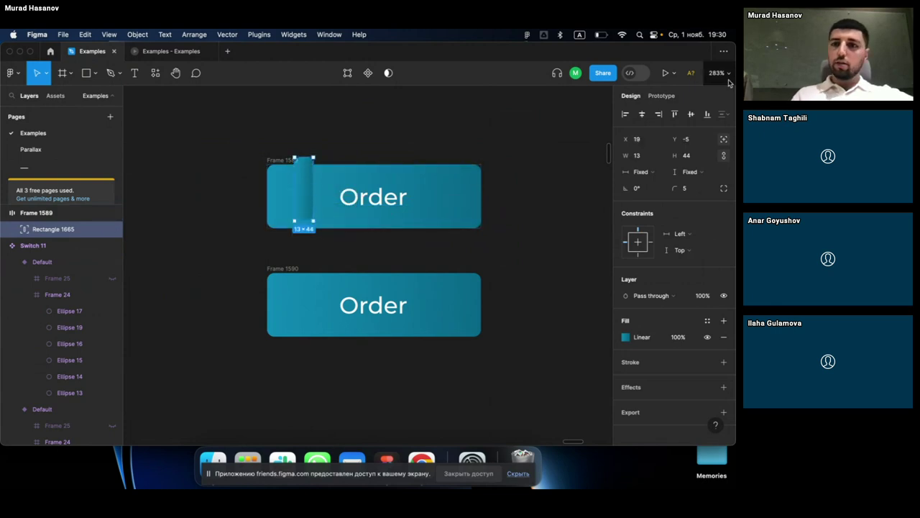
click(627, 115)
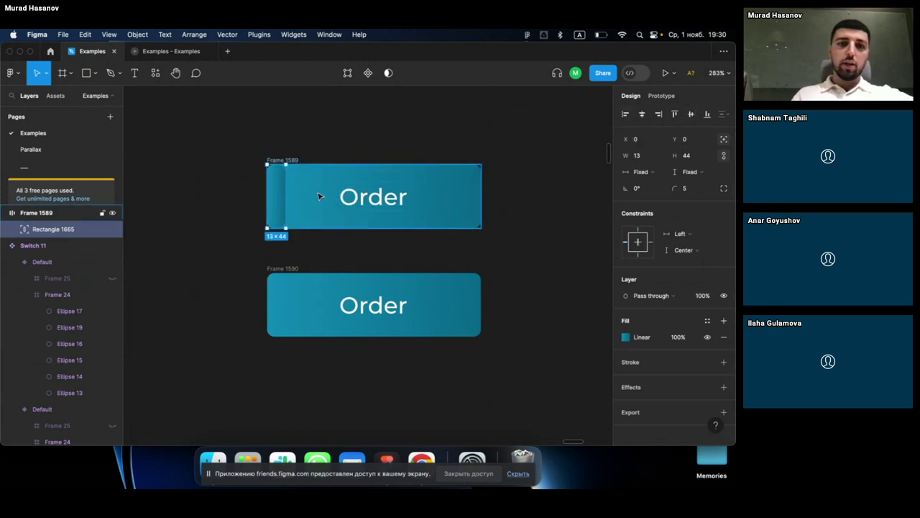
drag(281, 197, 283, 199)
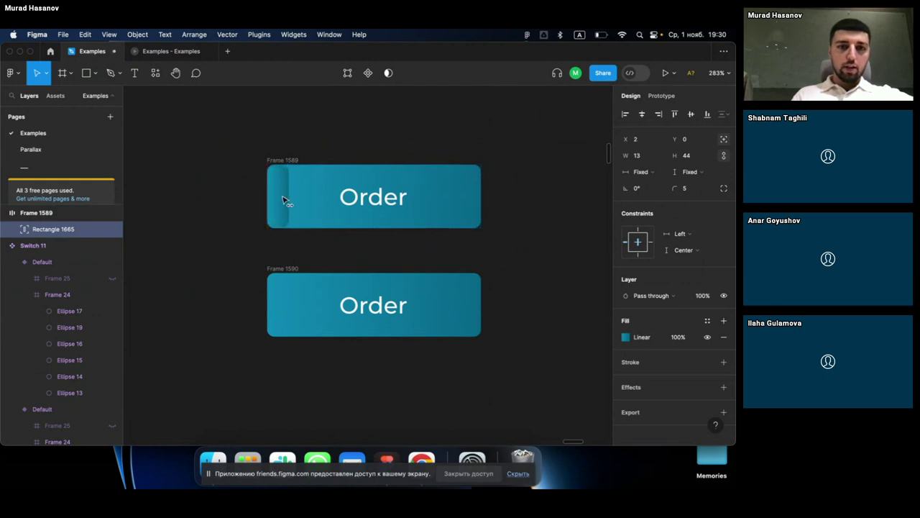
click(321, 190)
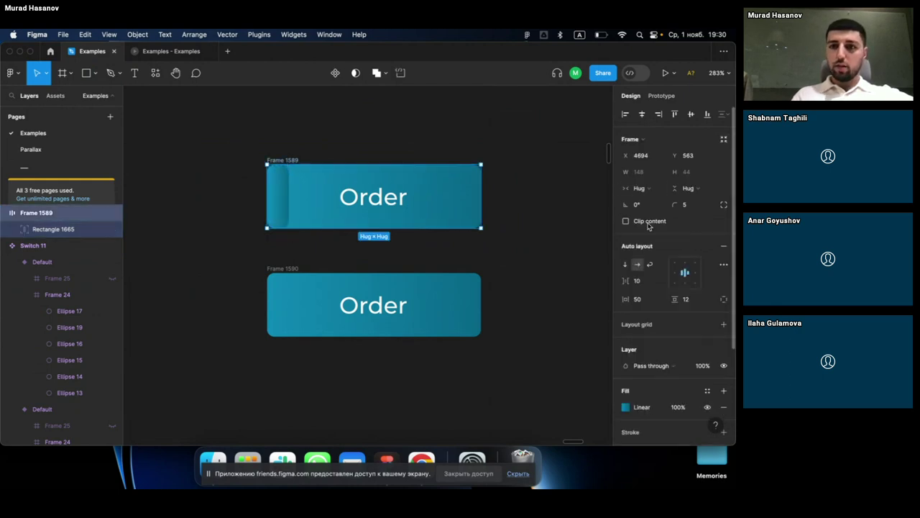
mouse_move(303, 196)
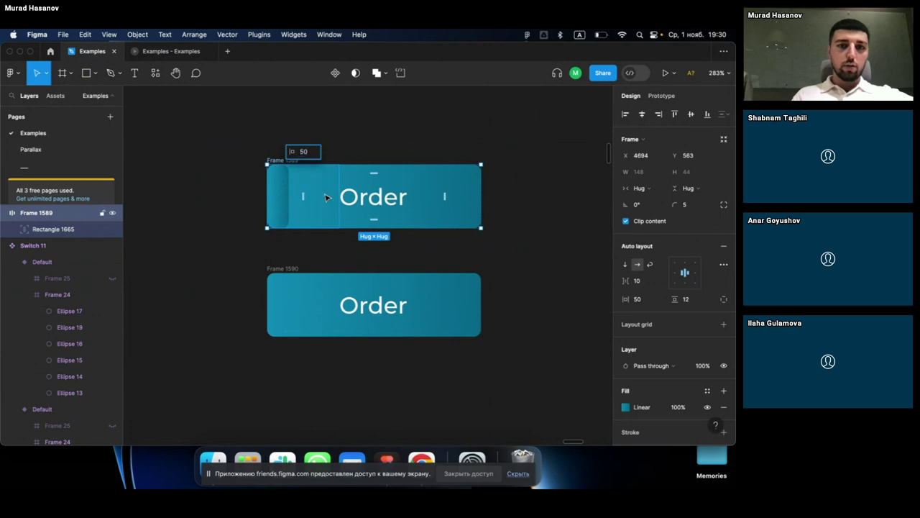
click(281, 200)
drag(284, 202, 276, 202)
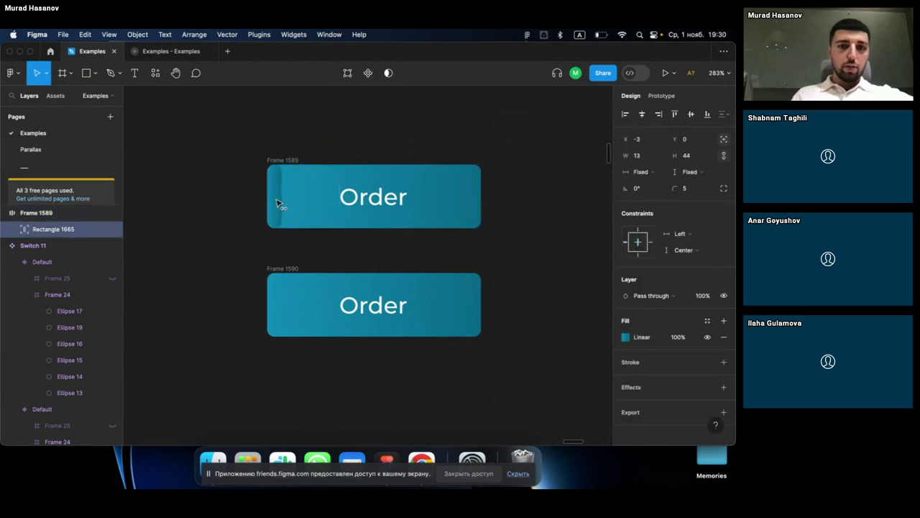
key(shift+Left)
key(shift+Left)
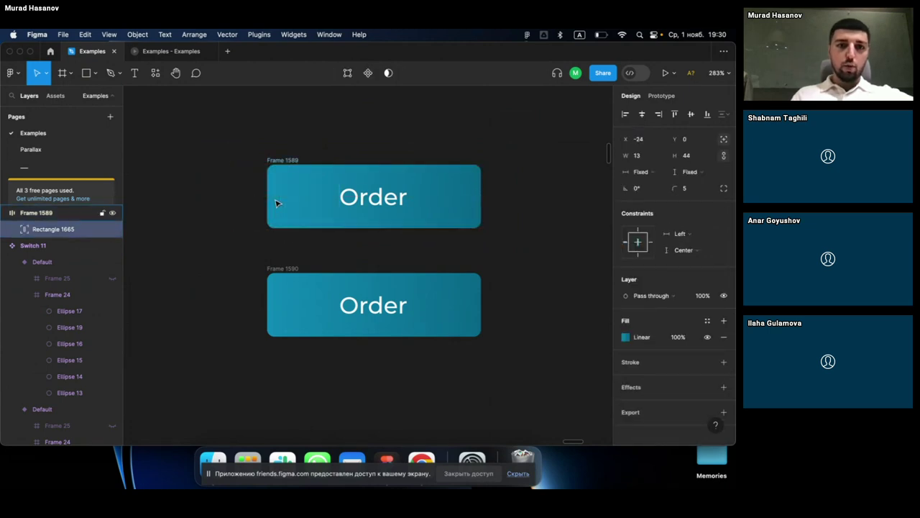
key(shift+Right)
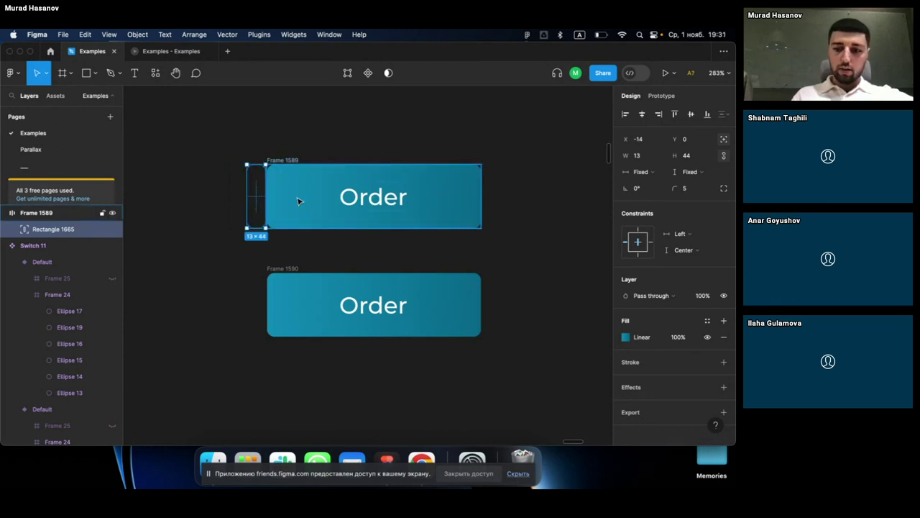
key(Left)
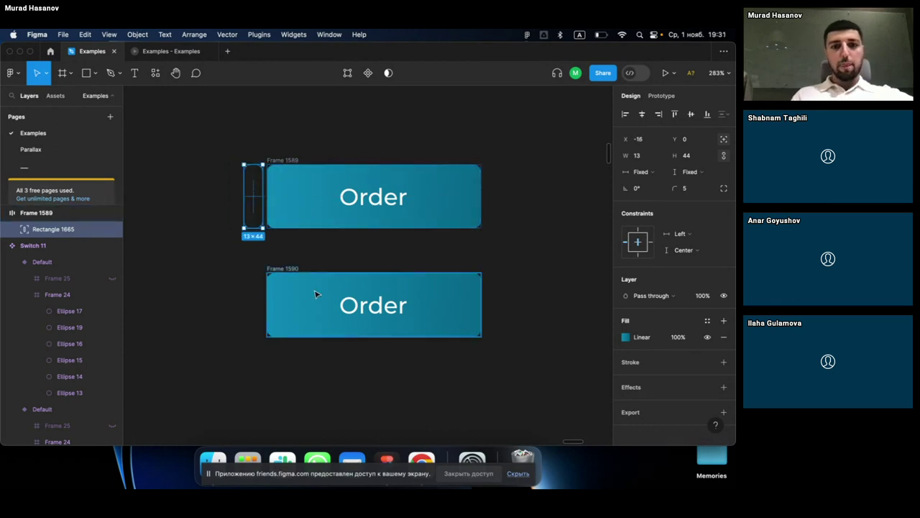
Step: Delete the duplicate Order button, Frame 1590, and select the remaining Frame 1589
click(317, 294)
key(Delete)
click(294, 223)
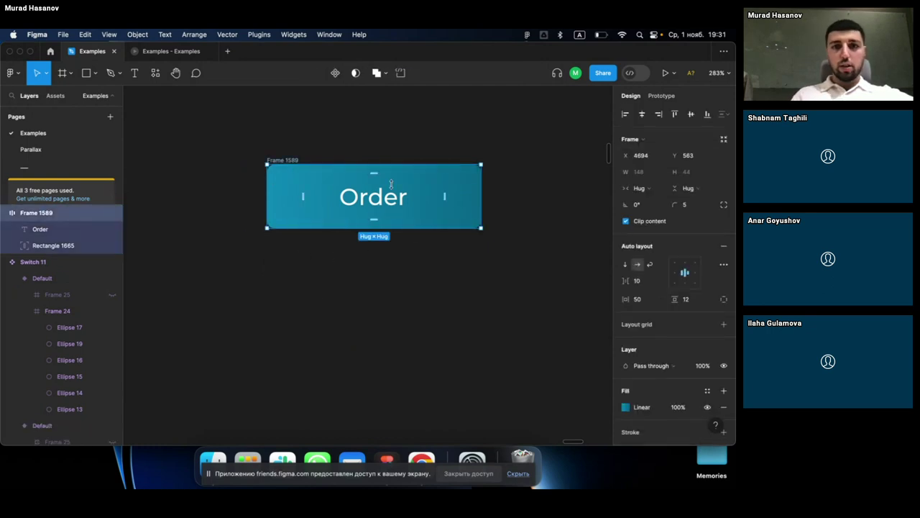
Step: Turn the Order button into a component and add Variant2 beneath the Default variant
click(334, 74)
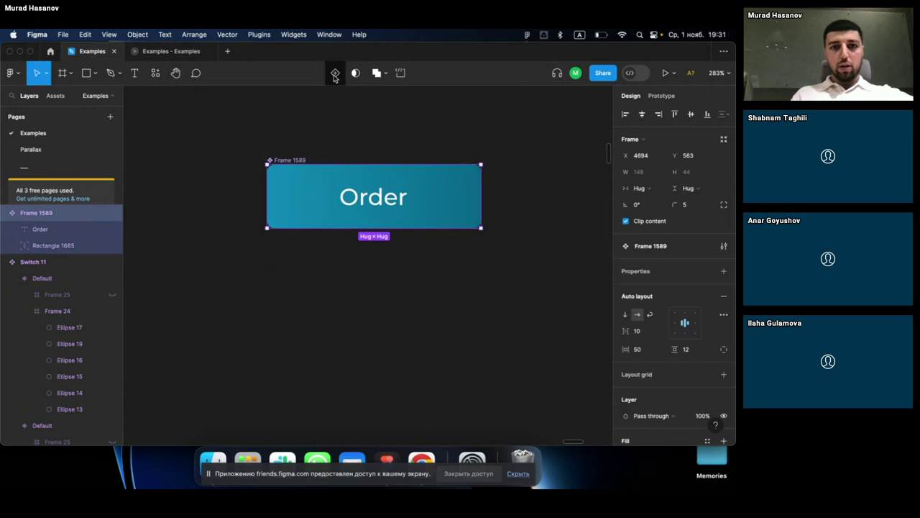
click(335, 76)
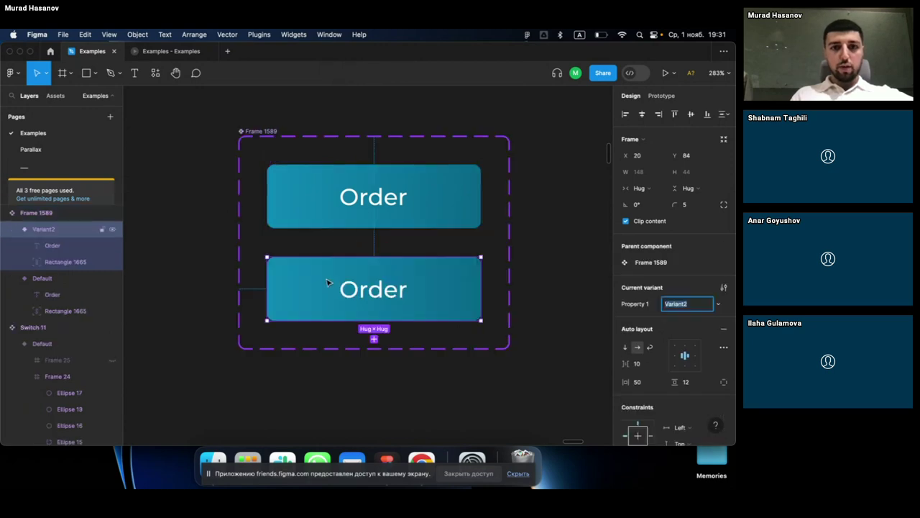
click(314, 208)
click(298, 314)
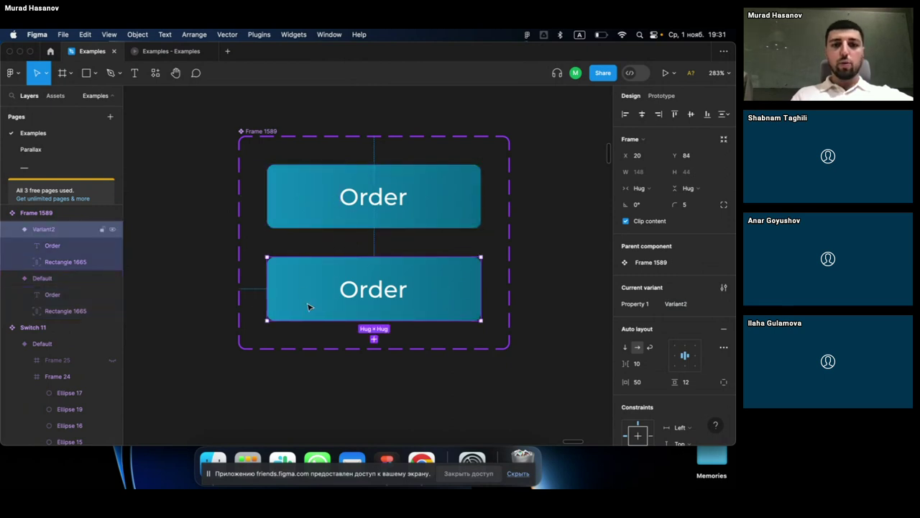
scroll(308, 309, up, 2)
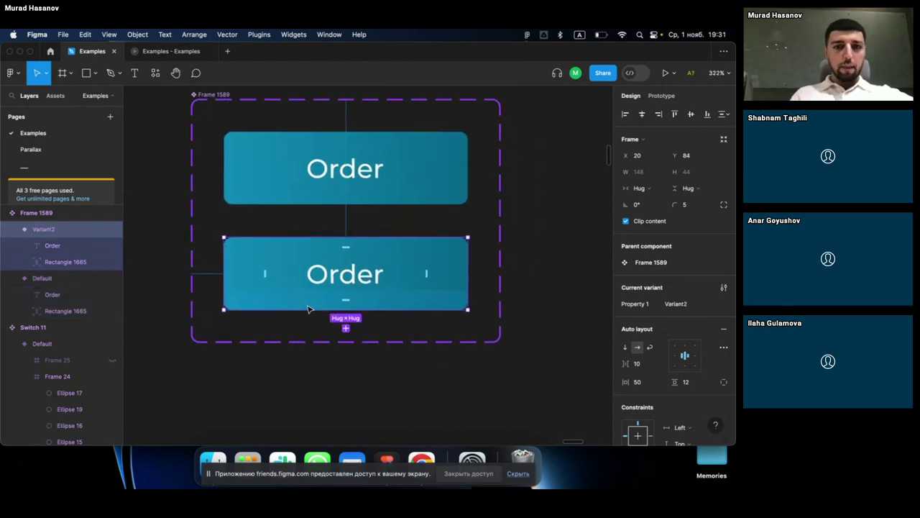
scroll(308, 309, down, 2)
scroll(308, 309, down, 5)
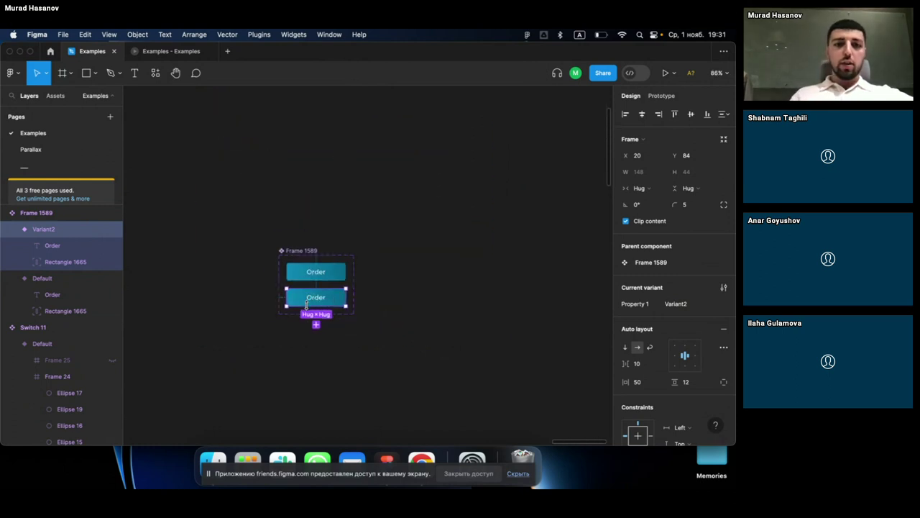
scroll(309, 309, left, 3)
scroll(307, 309, down, 3)
scroll(308, 308, right, 3)
Step: Expand the BOOST component's Variant2 and select its BOOST text, Rectangle 2 and RocketLaunch layers
scroll(308, 237, down, 2)
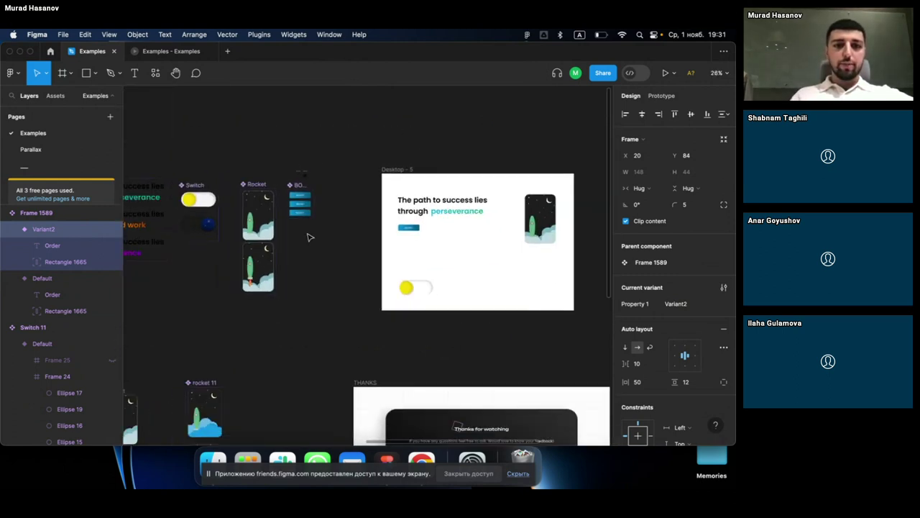
scroll(298, 204, up, 2)
scroll(302, 207, up, 3)
click(321, 176)
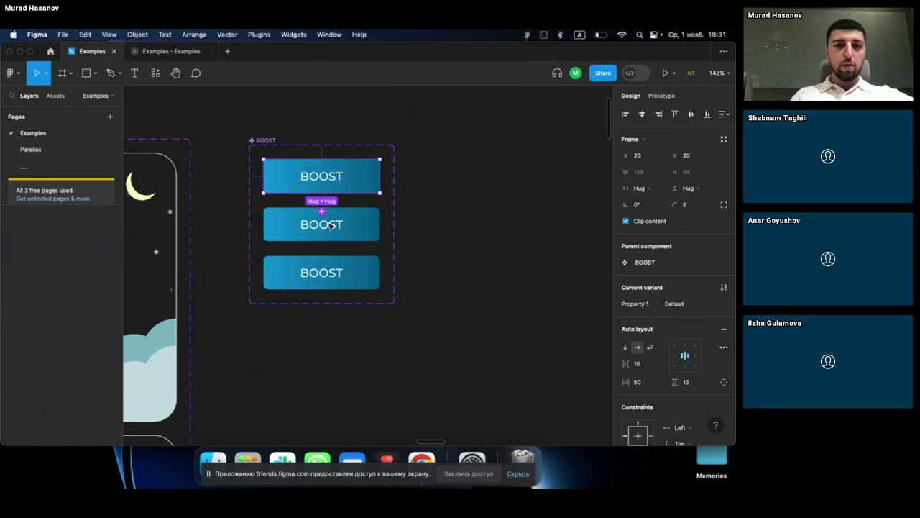
click(331, 225)
click(16, 316)
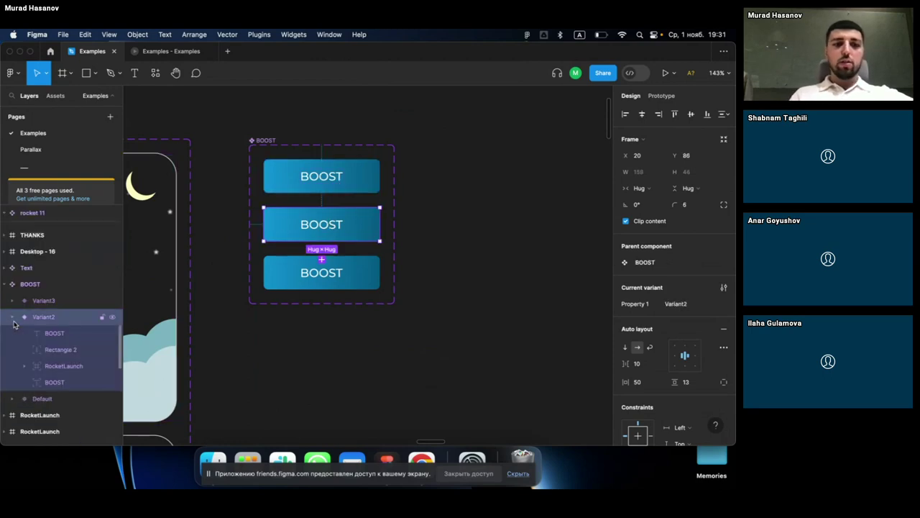
click(74, 335)
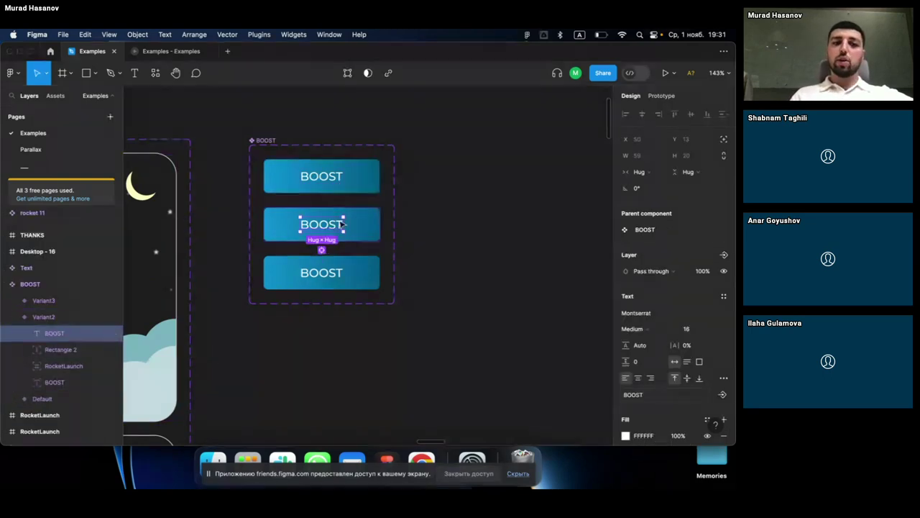
click(61, 353)
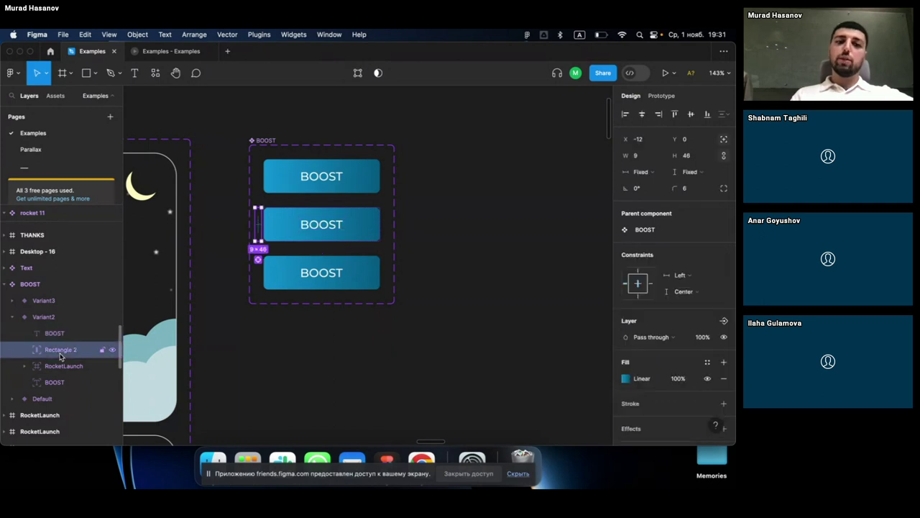
shift+click(58, 382)
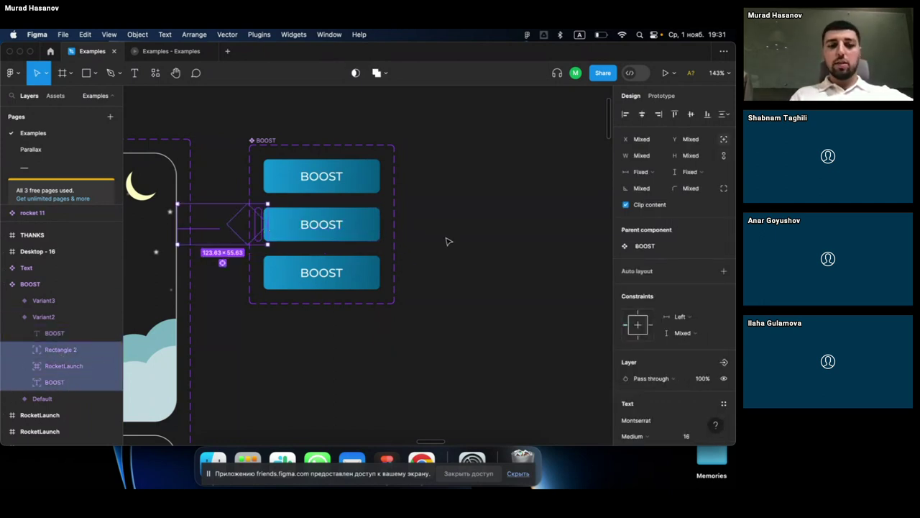
Step: Scroll around the canvas to inspect the BOOST set's Default, Variant2 and Variant3
scroll(446, 241, down, 2)
scroll(446, 241, down, 2)
scroll(446, 241, down, 1)
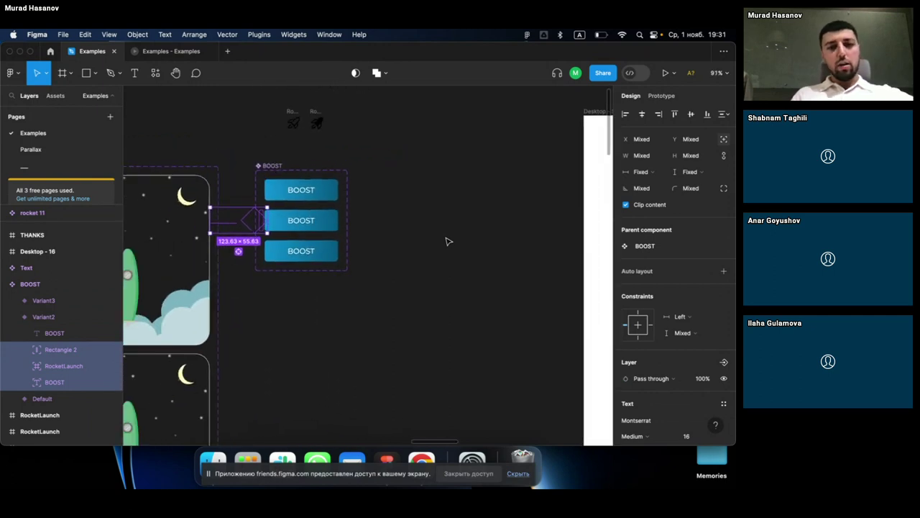
scroll(446, 241, down, 1)
scroll(446, 241, down, 2)
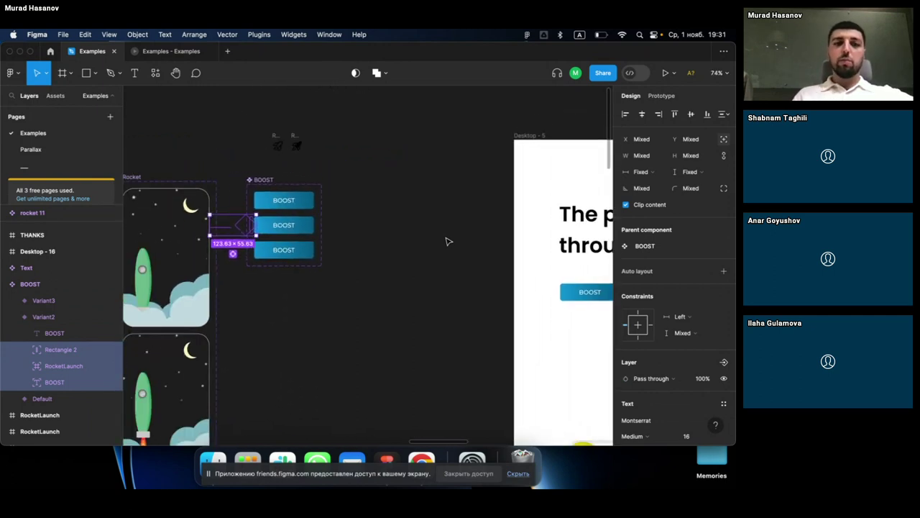
scroll(445, 240, right, 2)
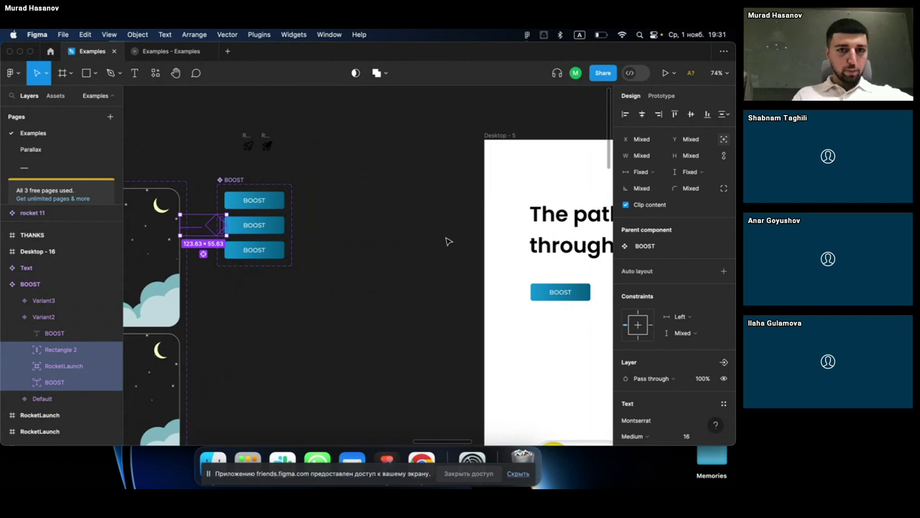
scroll(445, 241, left, 3)
scroll(446, 241, right, 5)
scroll(446, 241, down, 3)
scroll(446, 241, down, 3)
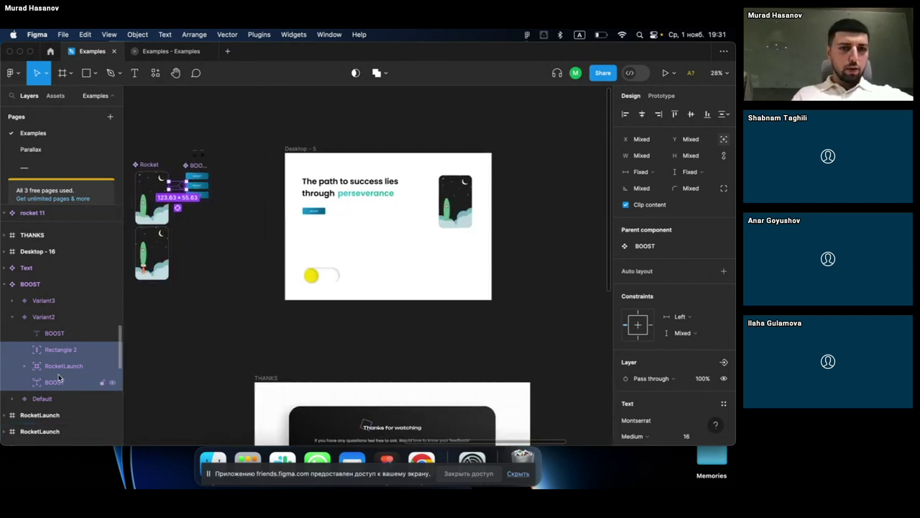
scroll(180, 176, up, 10)
Step: Duplicate the rotated RocketLaunch frame from the BOOST component's Variant2 by Alt-dragging it
click(197, 235)
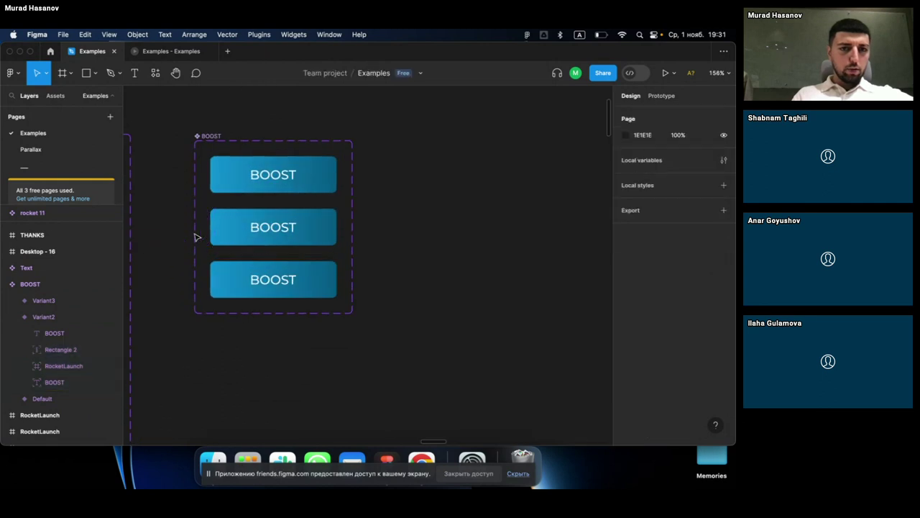
click(66, 350)
click(64, 366)
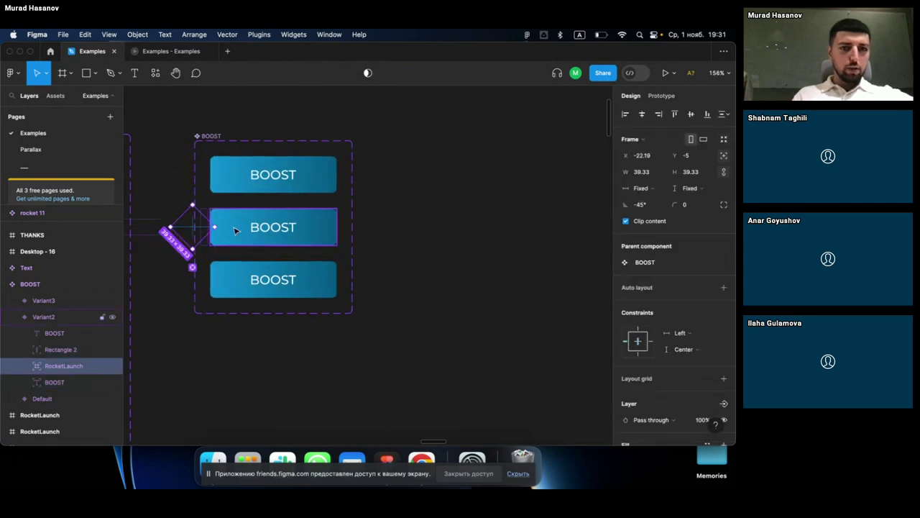
drag(191, 229, 437, 237)
scroll(442, 237, right, 5)
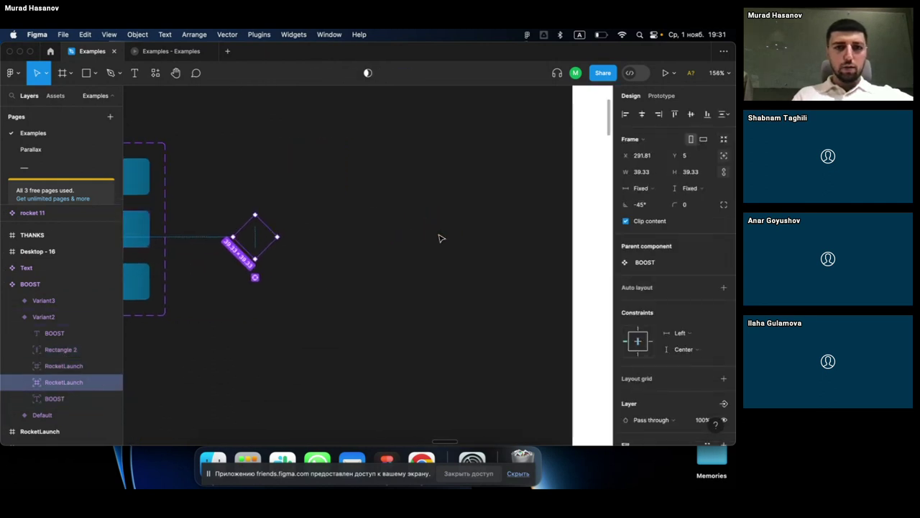
scroll(320, 273, down, 5)
scroll(320, 273, right, 5)
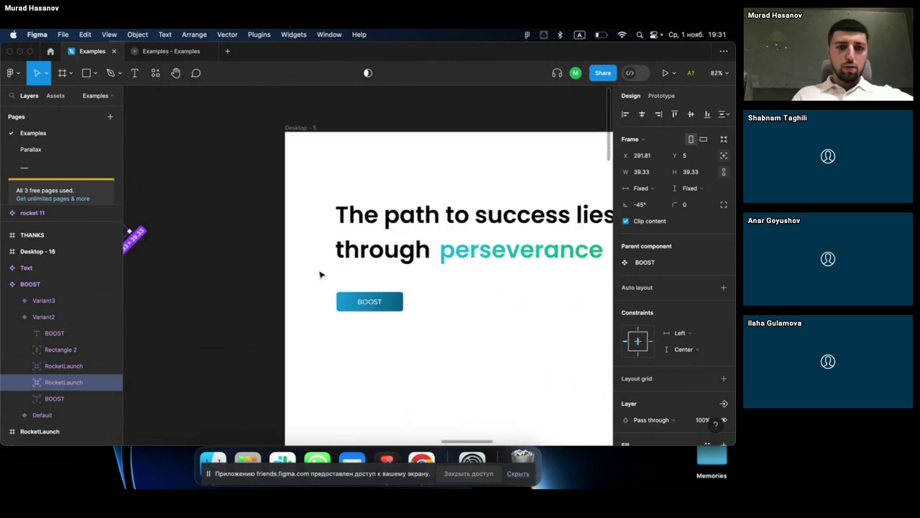
scroll(191, 243, left, 3)
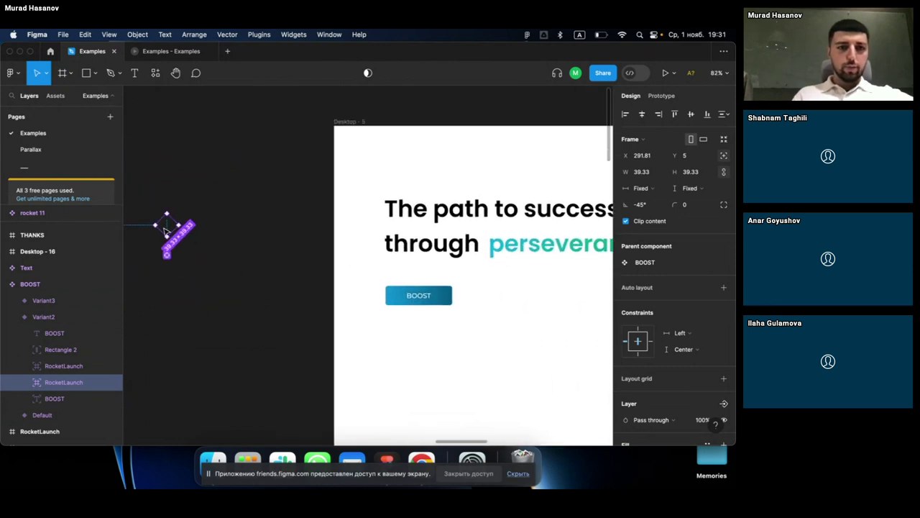
Step: Go to the rocket's main component and scroll around to inspect it
click(647, 263)
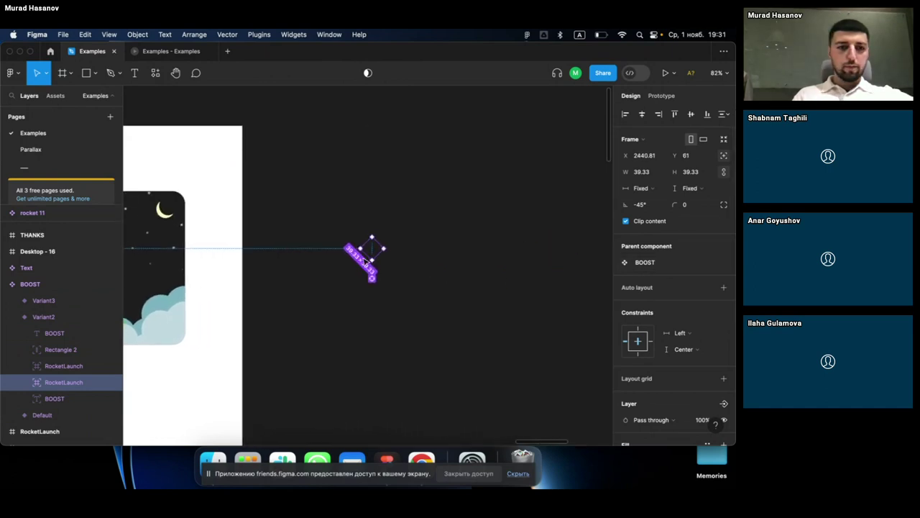
ctrl+scroll(365, 262, up, 3)
scroll(365, 261, right, 3)
scroll(681, 341, down, 3)
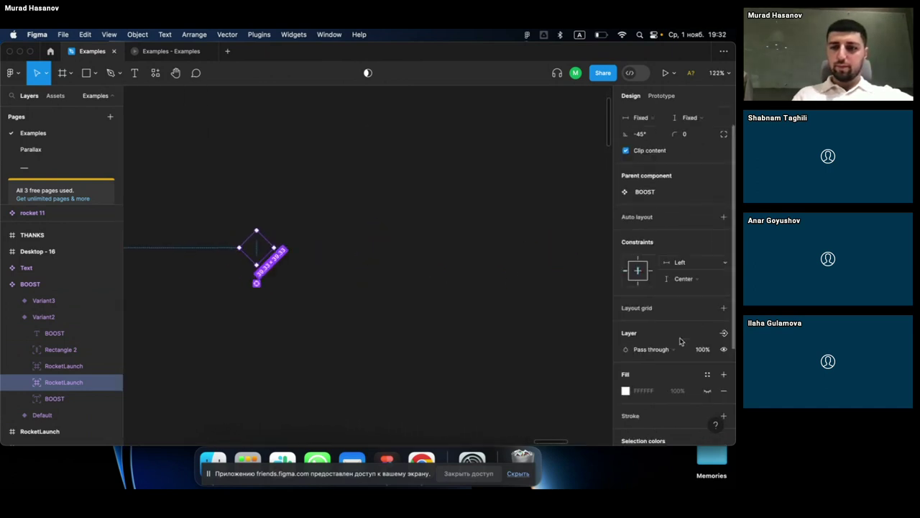
scroll(681, 342, down, 3)
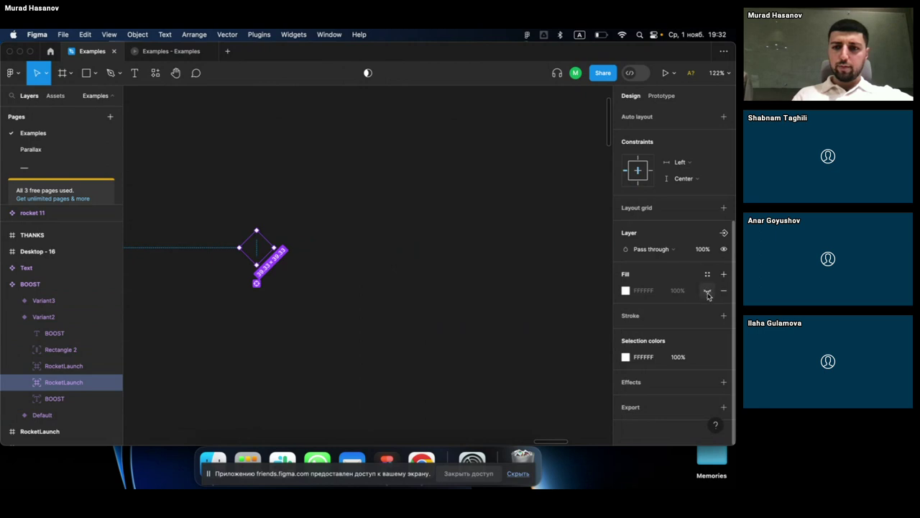
ctrl+scroll(405, 276, down, 1)
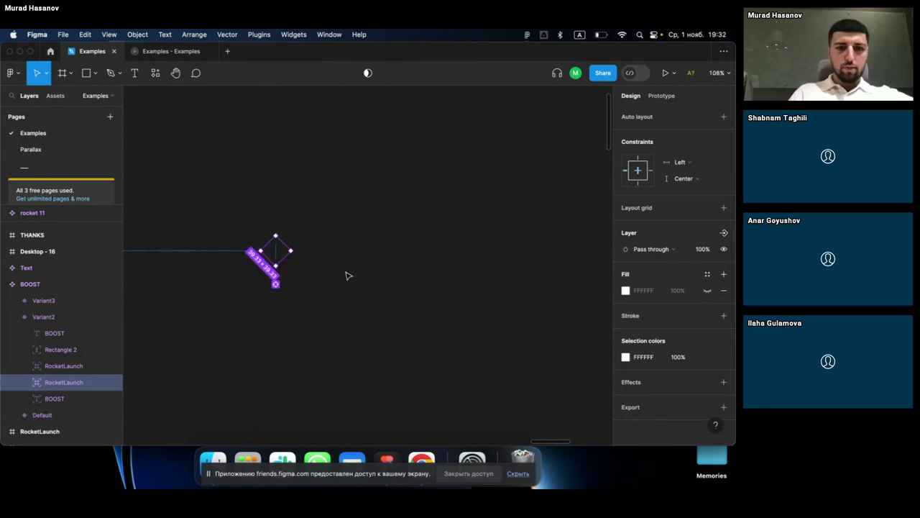
scroll(342, 274, down, 3)
Step: Select the duplicated rocket, then the lower Order variant, Variant2
click(293, 258)
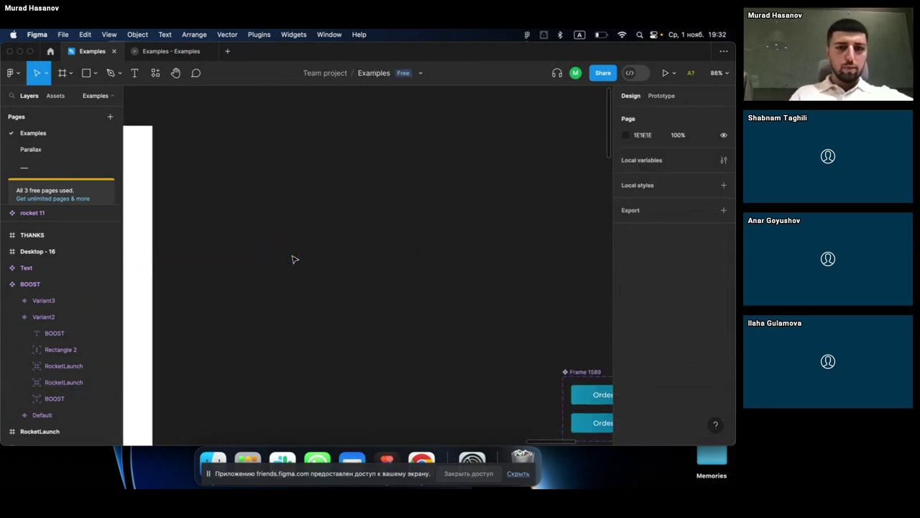
click(284, 261)
scroll(288, 256, down, 3)
scroll(271, 263, right, 5)
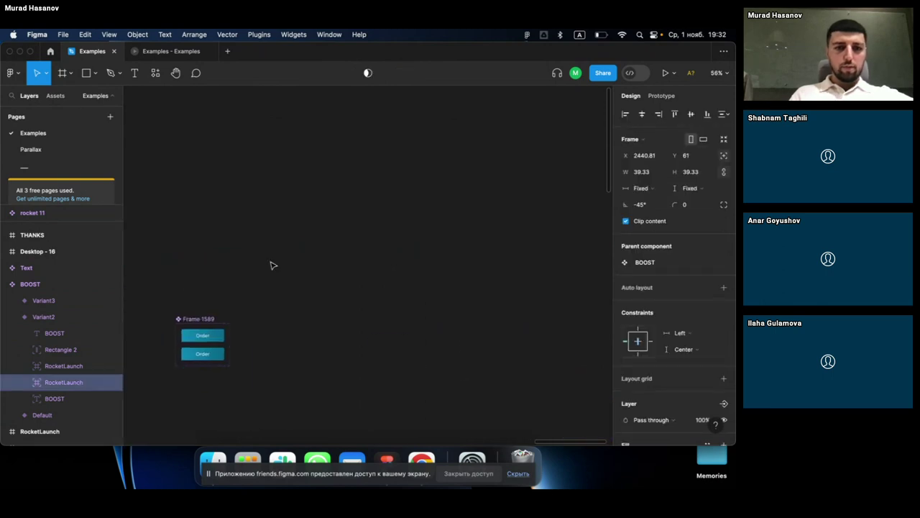
scroll(286, 257, down, 2)
click(285, 258)
scroll(288, 258, up, 3)
scroll(423, 245, up, 2)
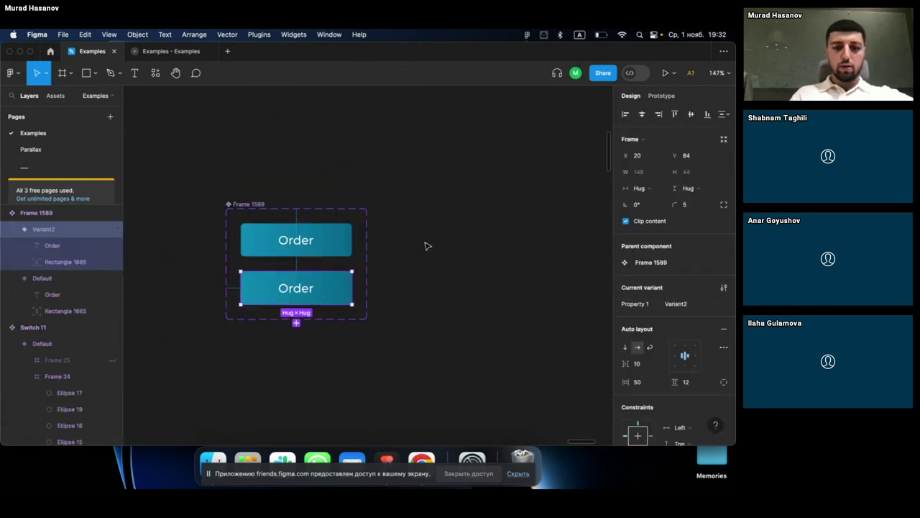
scroll(426, 246, up, 2)
Step: Launch the Phosphor Icons plugin from quick search and move its window aside
key(super+slash)
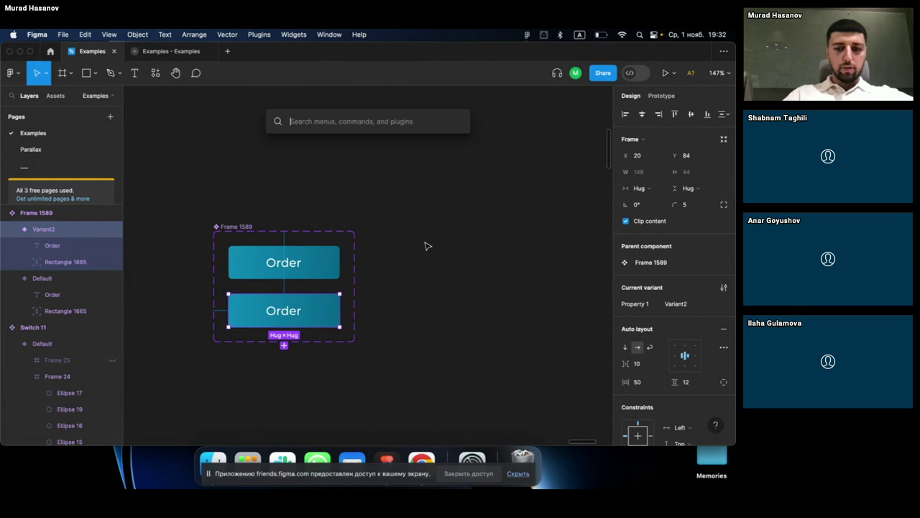
text(ic)
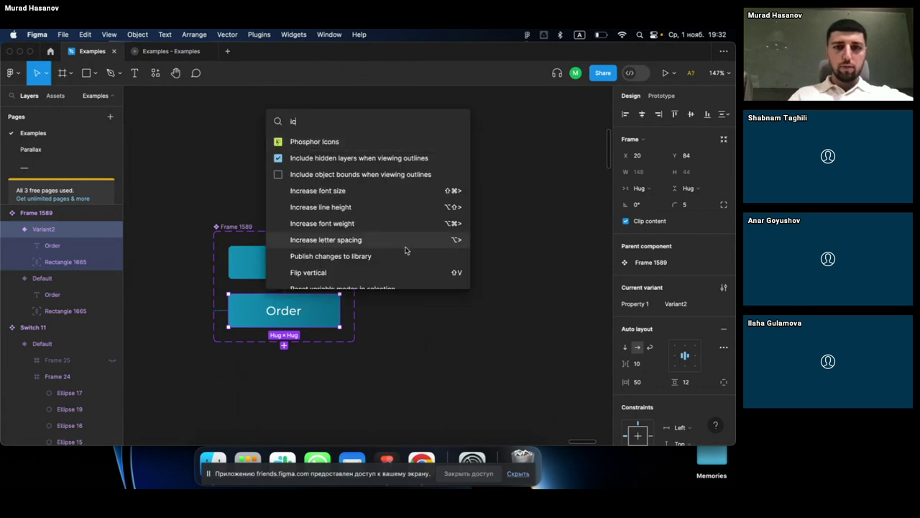
click(328, 142)
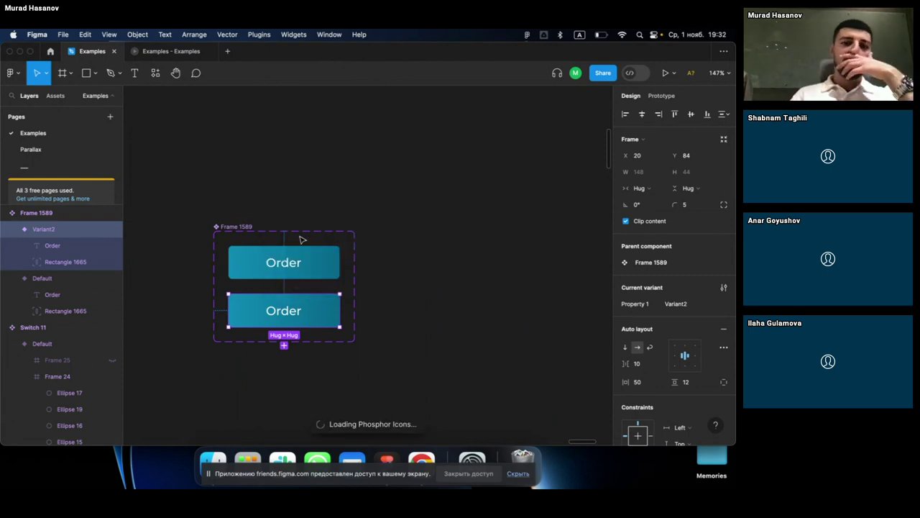
mouse_move(284, 311)
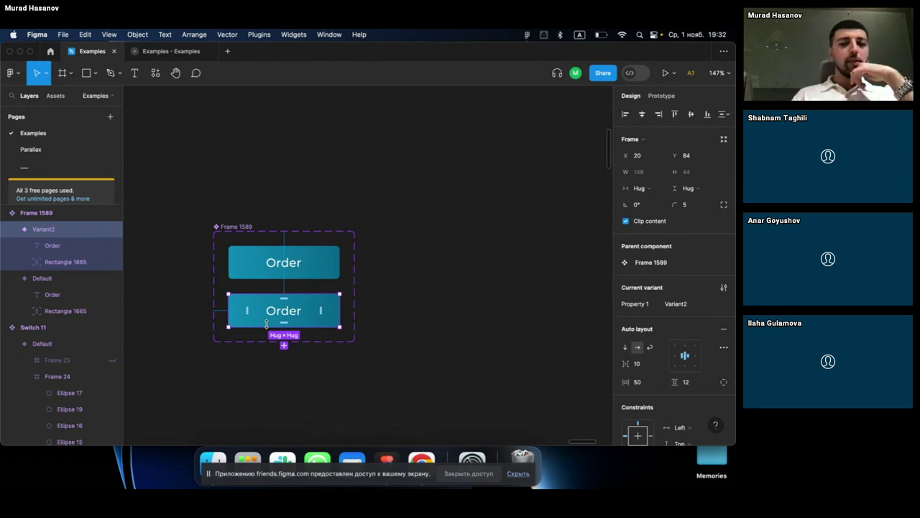
drag(358, 171, 449, 145)
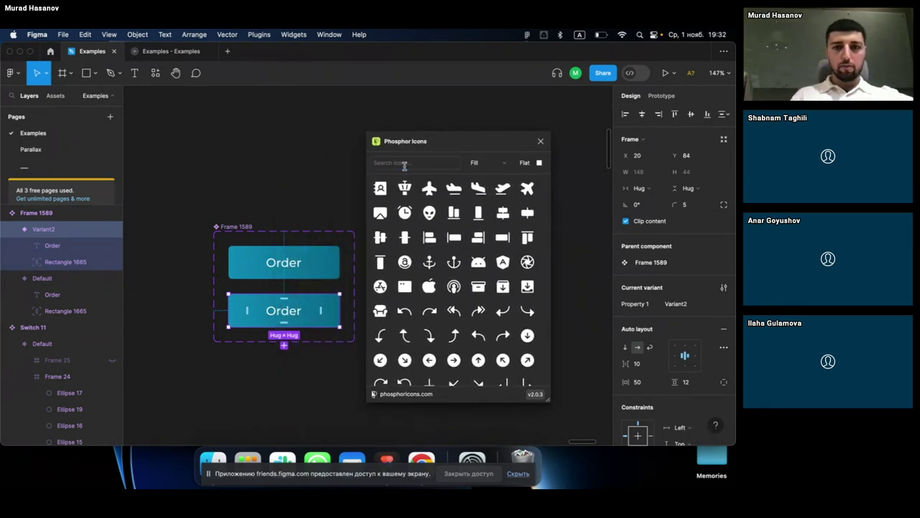
Step: Search 'rocket' in Light weight and place the 32×32 RocketLaunch icon above Frame 1589
click(404, 165)
text(ket)
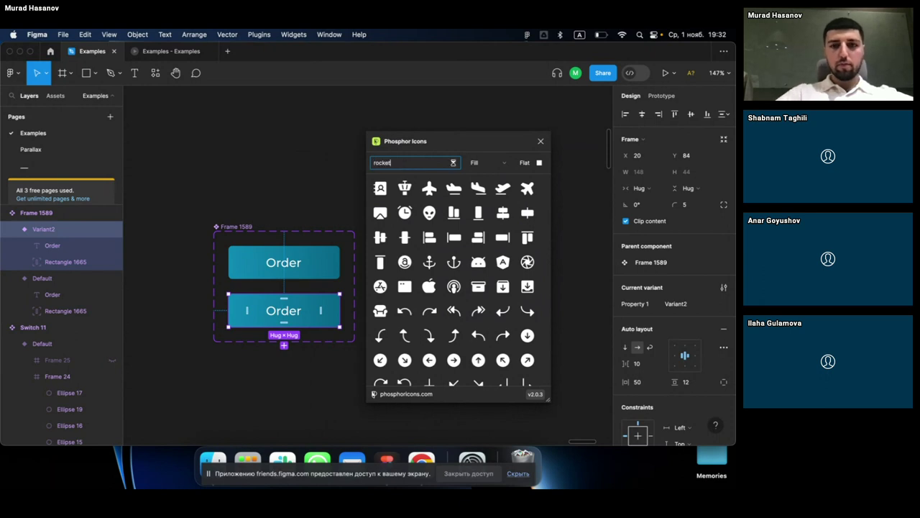
click(501, 164)
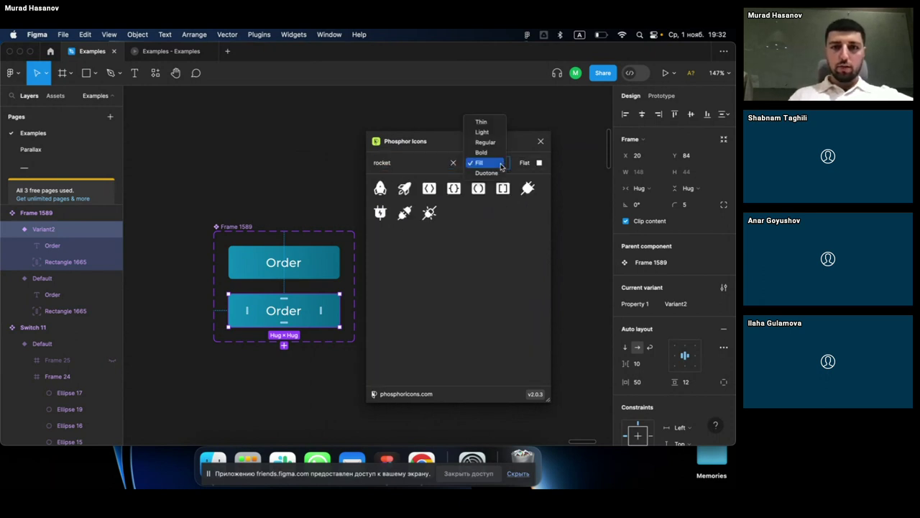
click(483, 132)
drag(460, 146, 501, 138)
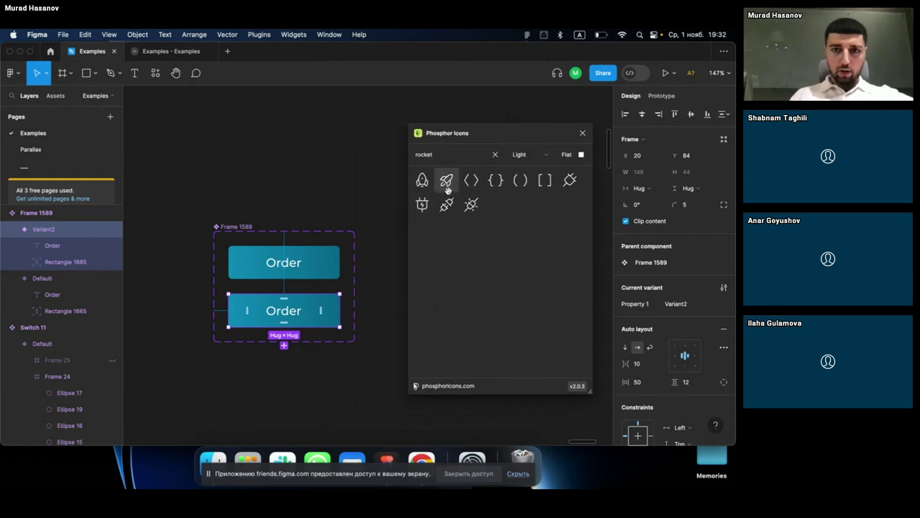
drag(447, 187, 292, 193)
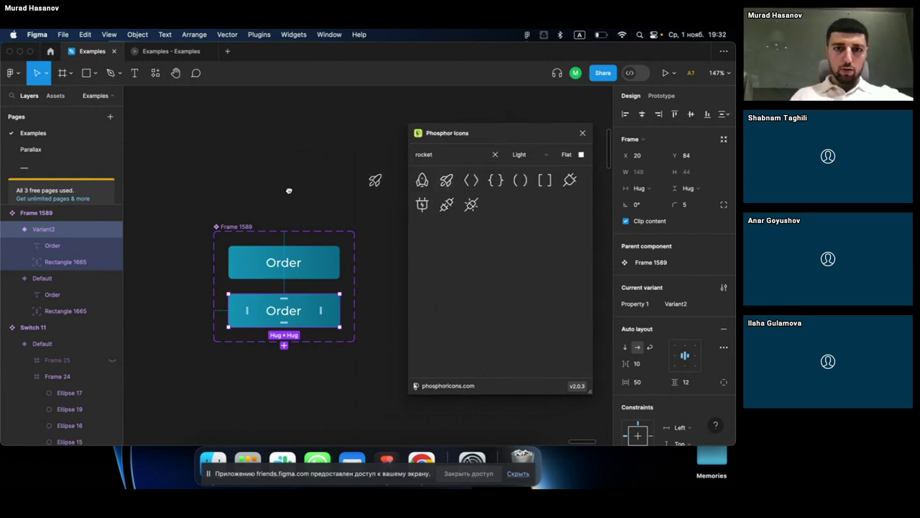
click(582, 134)
Step: Make the rocket icon white (FFFFFF) and move it slightly lower
click(648, 403)
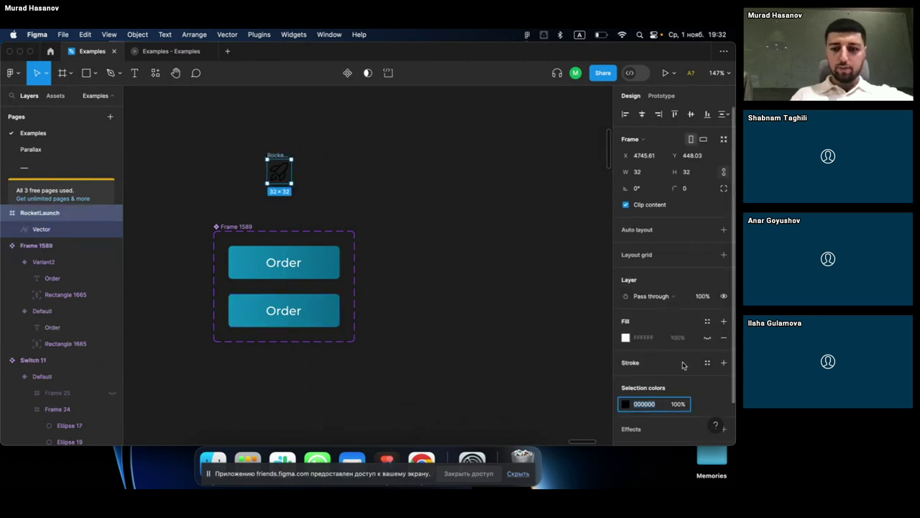
text(FFFFFF)
click(345, 121)
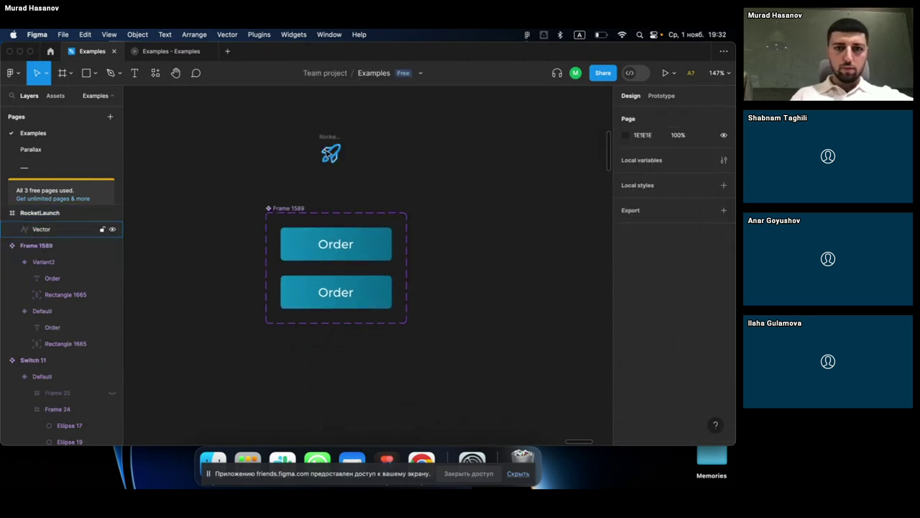
drag(331, 153, 329, 190)
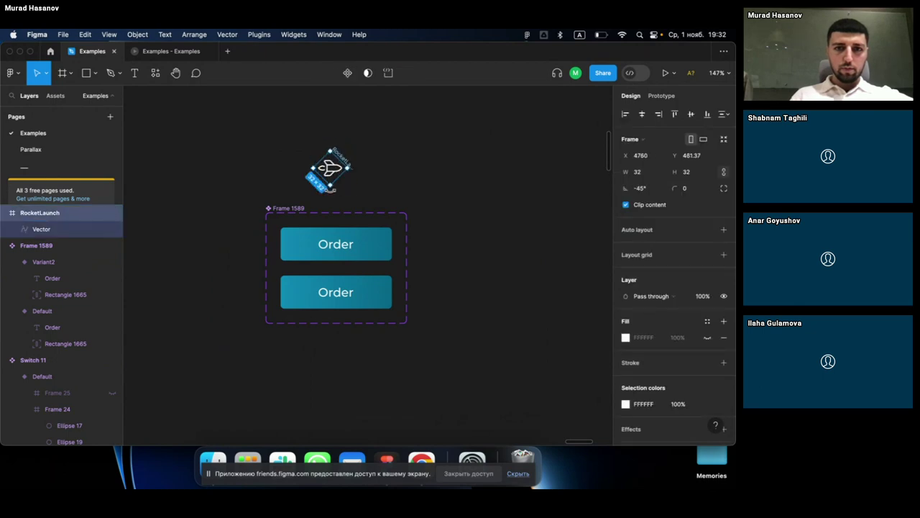
Step: Rotate the icon −45° and move the RocketLaunch layer into Variant2, right of the text
click(375, 196)
right_click(375, 195)
key(Escape)
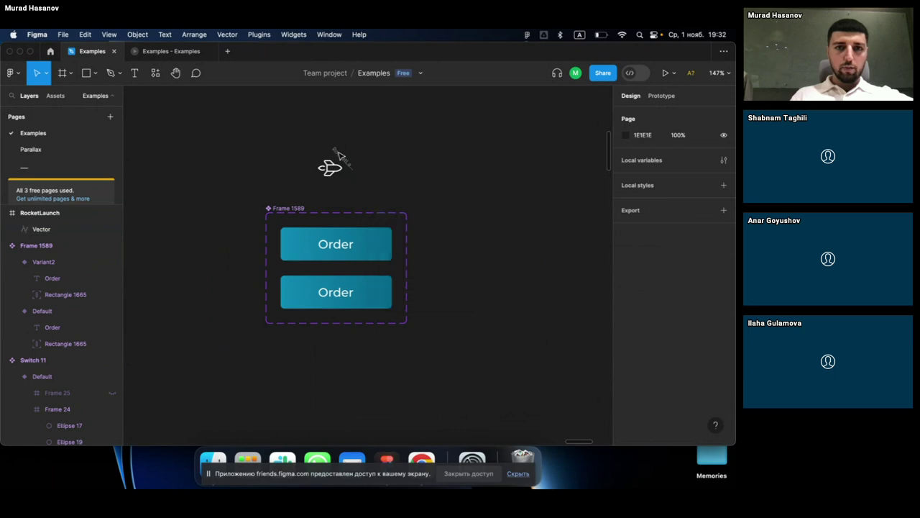
mouse_move(331, 168)
mouse_down()
mouse_move(311, 286)
mouse_move(334, 359)
mouse_move(286, 227)
mouse_up()
scroll(334, 359, up, 5)
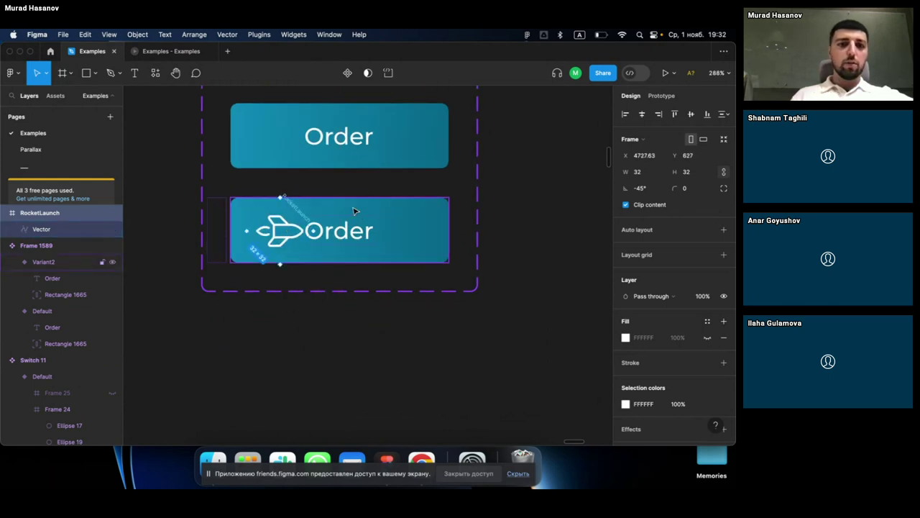
drag(72, 217, 68, 289)
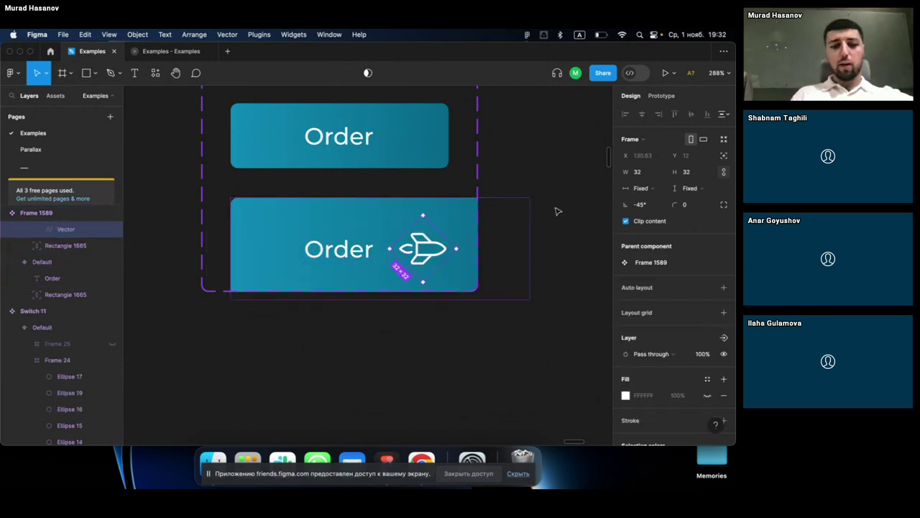
Step: Undo the reparent and place the icon beside the Order button, vertically centred
scroll(555, 207, down, 2)
scroll(554, 208, down, 3)
key(super+z)
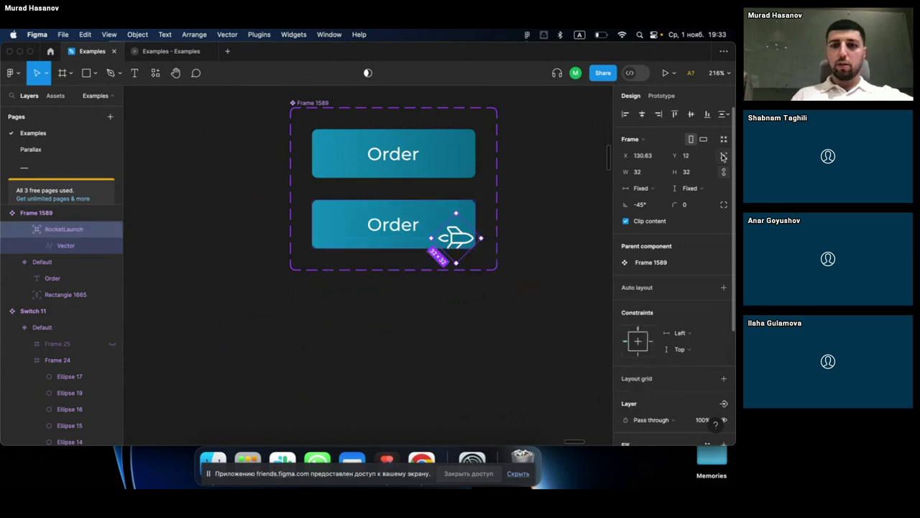
drag(466, 237, 356, 226)
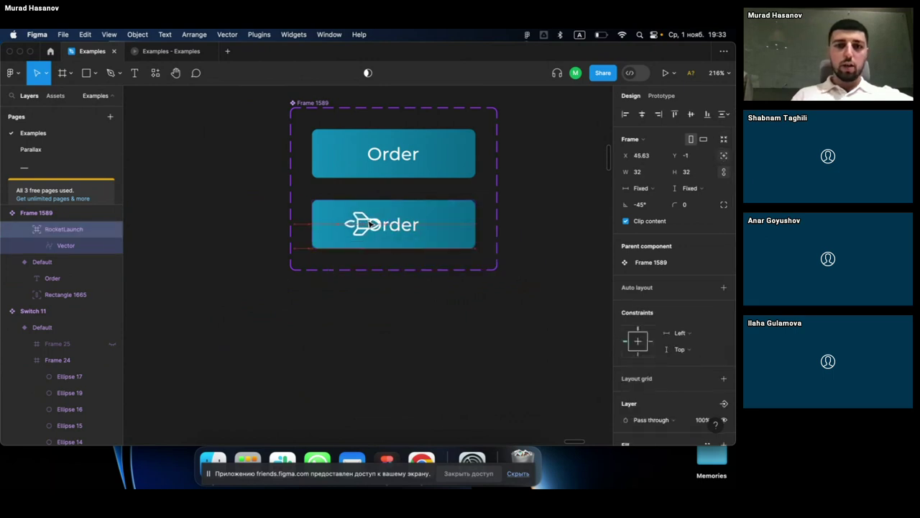
click(691, 114)
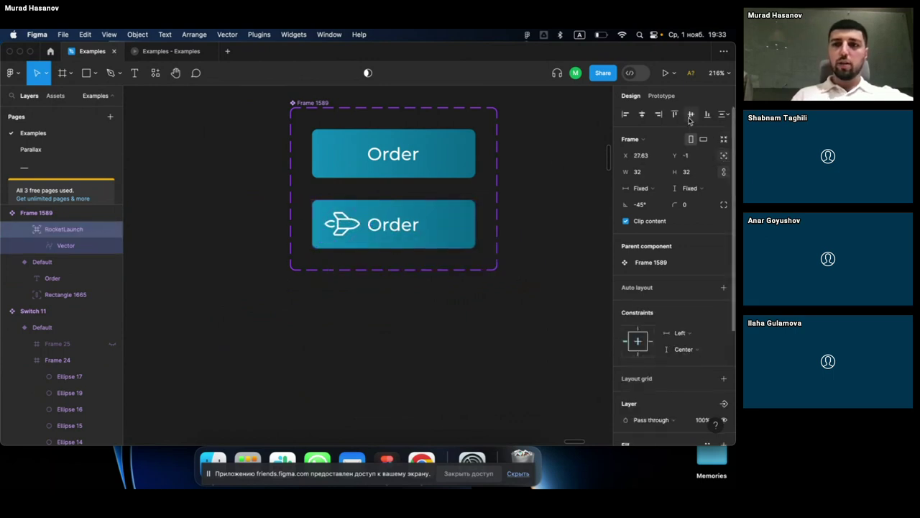
mouse_move(344, 224)
mouse_down()
mouse_move(291, 234)
mouse_move(287, 225)
mouse_up()
Step: Move the rocket icon just left of the Variant2 button, to X −28.37
scroll(345, 228, up, 3)
scroll(279, 231, right, 4)
scroll(279, 232, up, 2)
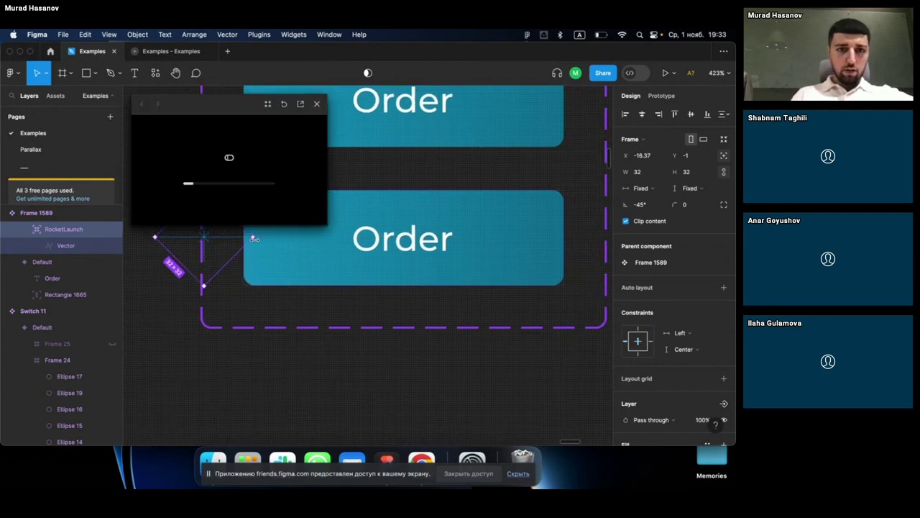
click(316, 105)
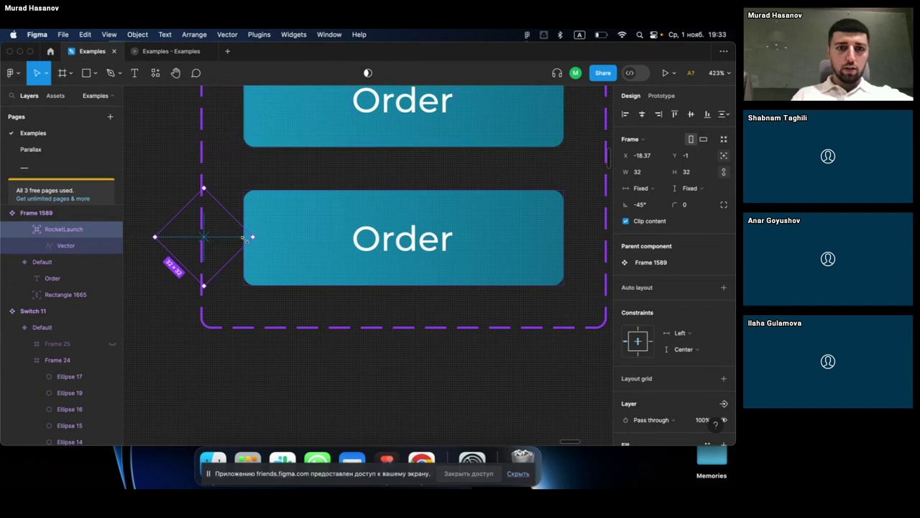
mouse_move(236, 241)
mouse_down()
mouse_move(228, 243)
mouse_move(268, 240)
mouse_move(250, 242)
mouse_up()
scroll(254, 241, down, 5)
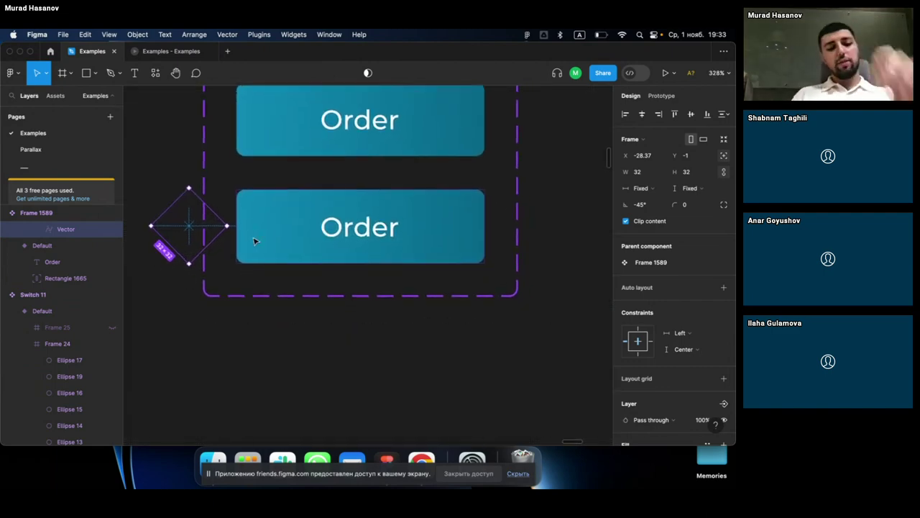
scroll(254, 241, right, 3)
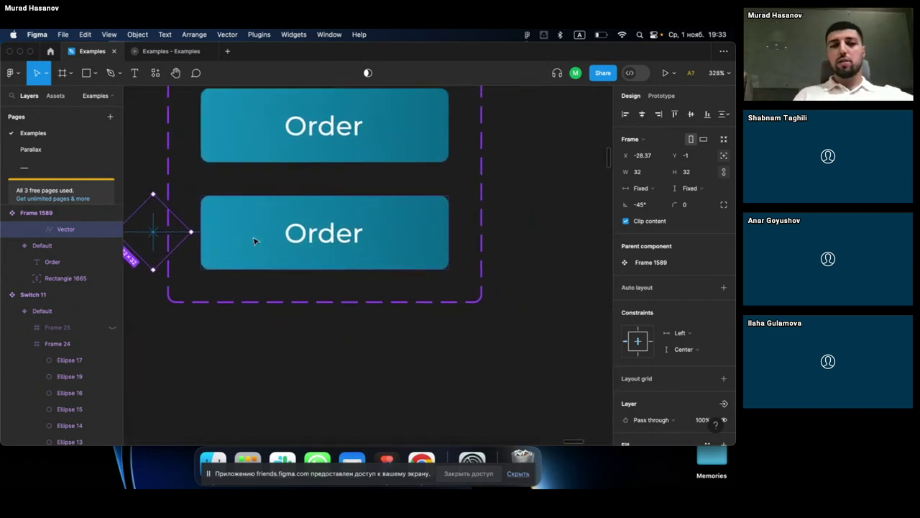
scroll(182, 249, left, 2)
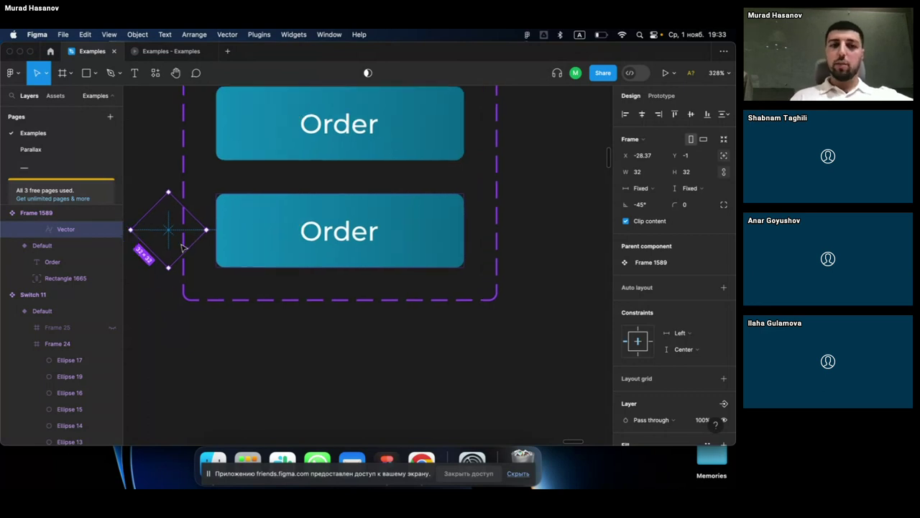
scroll(232, 237, down, 2)
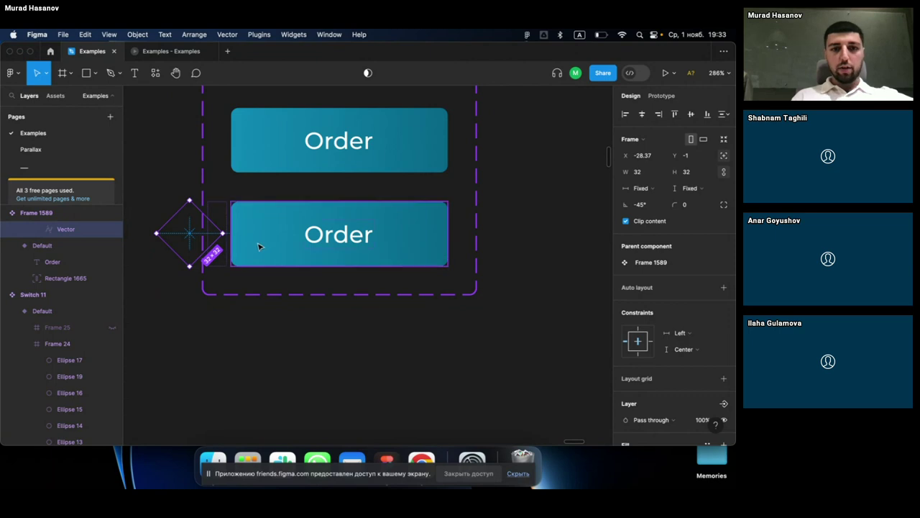
Step: Duplicate Variant2's Order text as an absolute-positioned layer and move it left to X −117
click(336, 235)
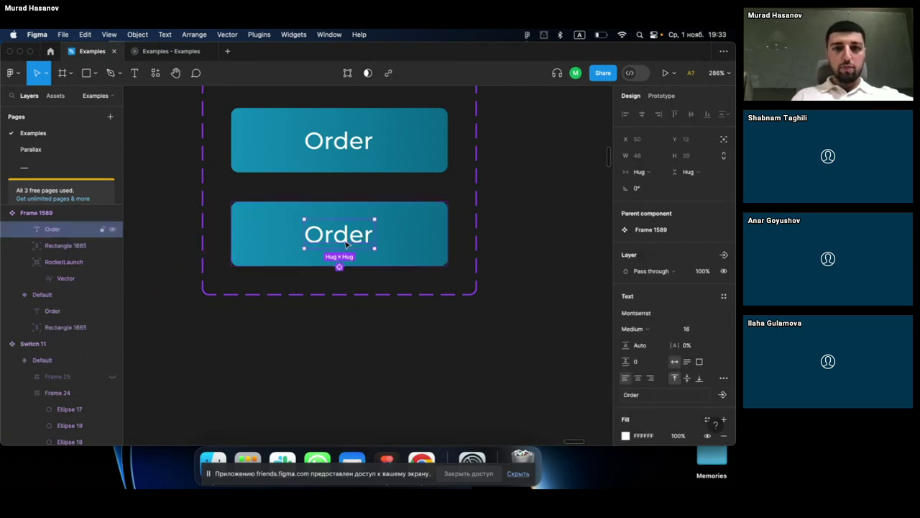
click(272, 235)
key(ctrl+v)
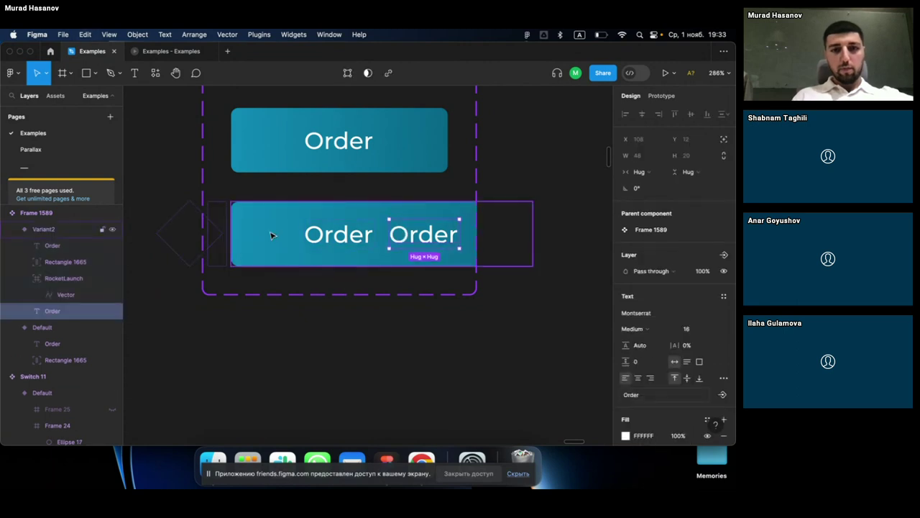
click(725, 139)
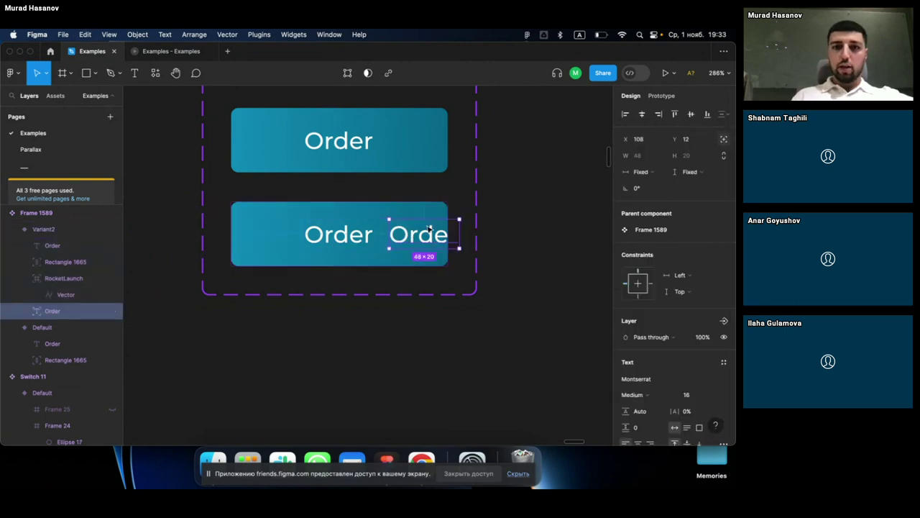
drag(415, 239, 146, 248)
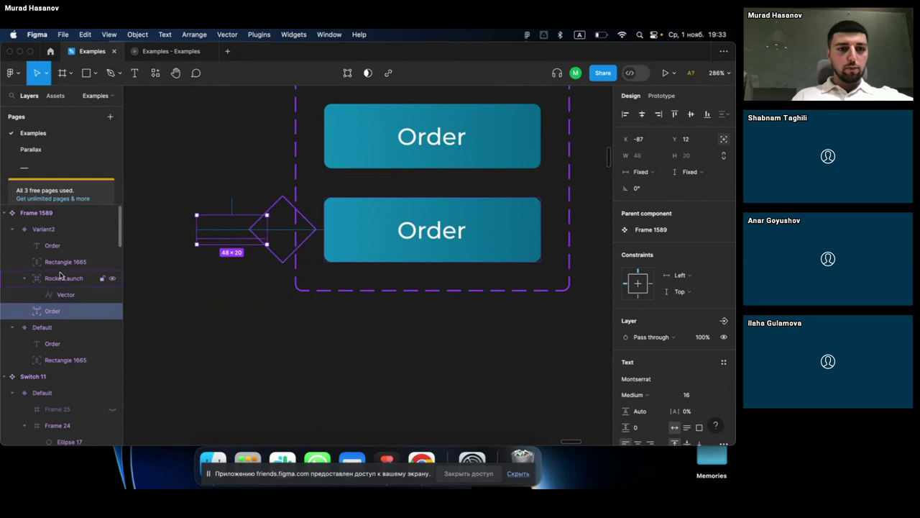
key(shift+Left)
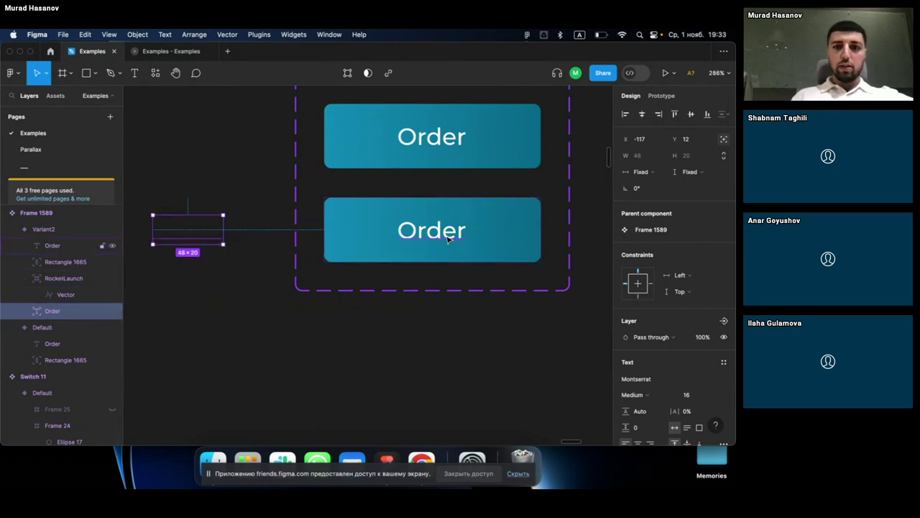
scroll(421, 241, down, 2)
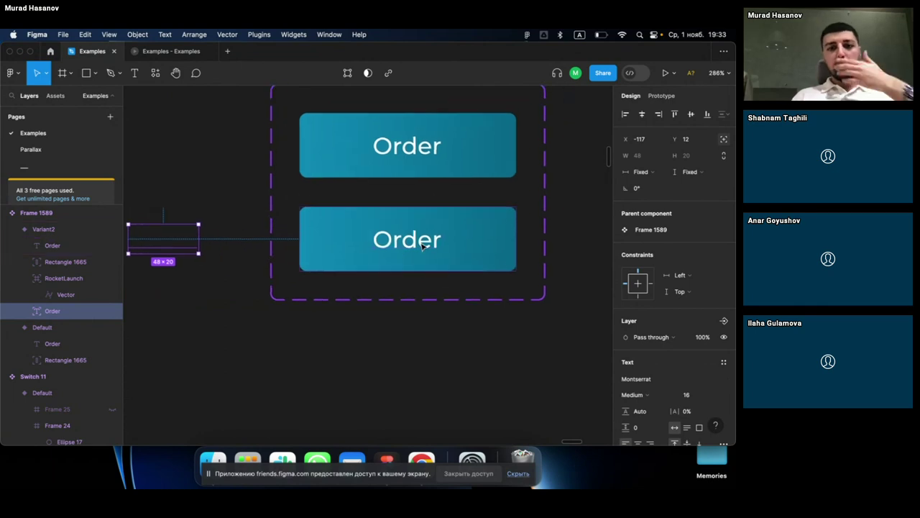
scroll(388, 252, down, 1)
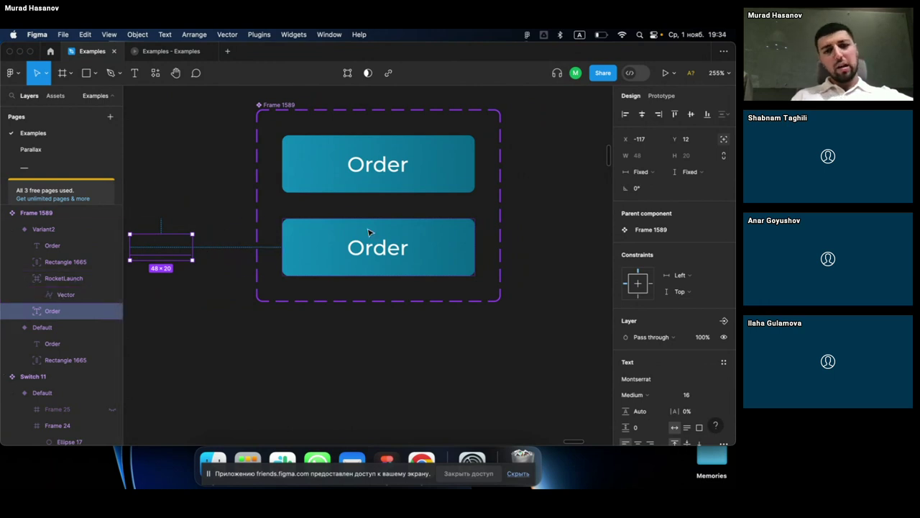
Step: Add a third Order button variant, Variant3, below the others
click(428, 262)
scroll(428, 262, right, 2)
scroll(428, 262, down, 1)
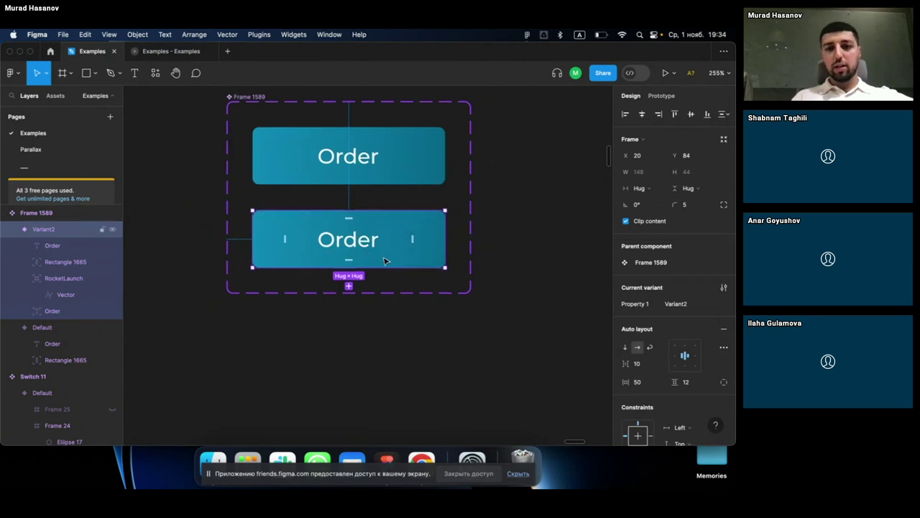
click(531, 219)
click(417, 255)
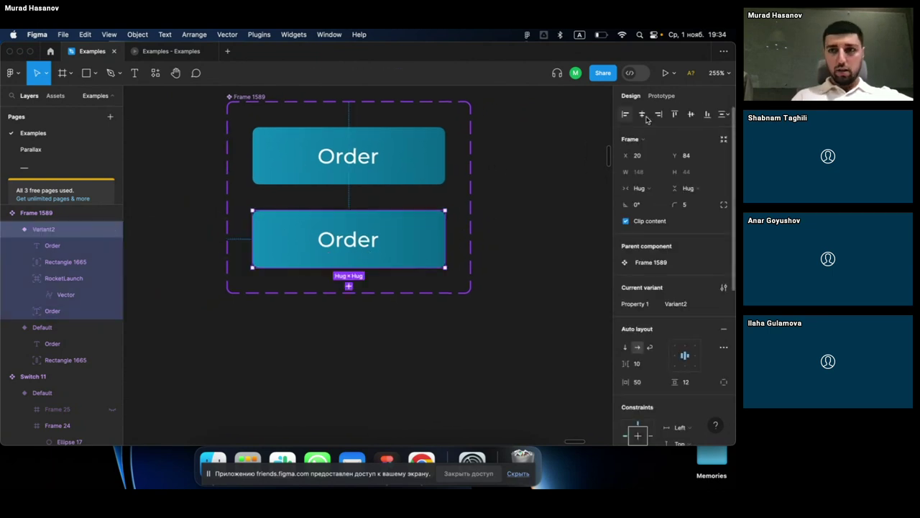
click(348, 286)
scroll(389, 338, down, 4)
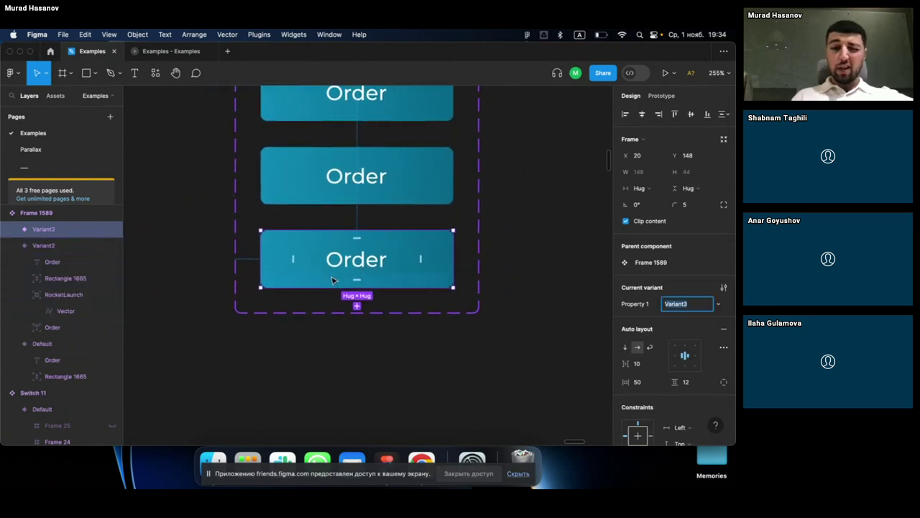
scroll(332, 280, up, 2)
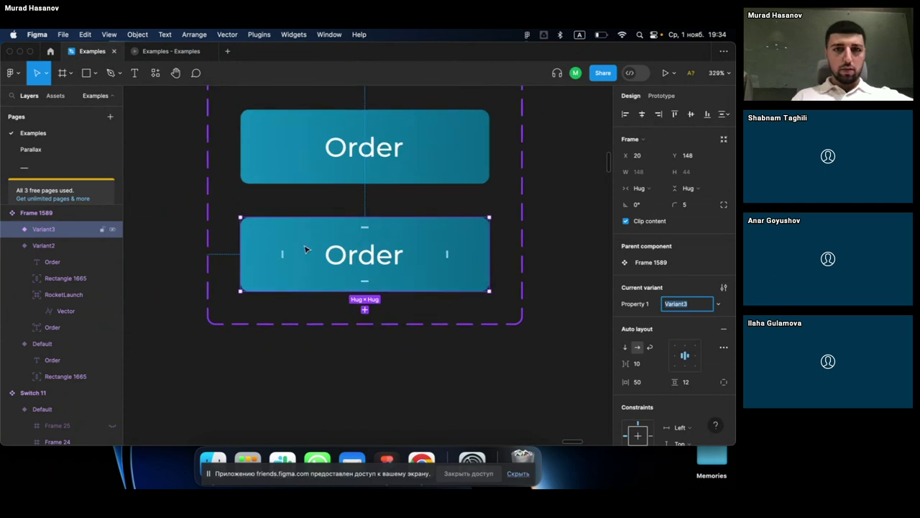
scroll(305, 249, down, 3)
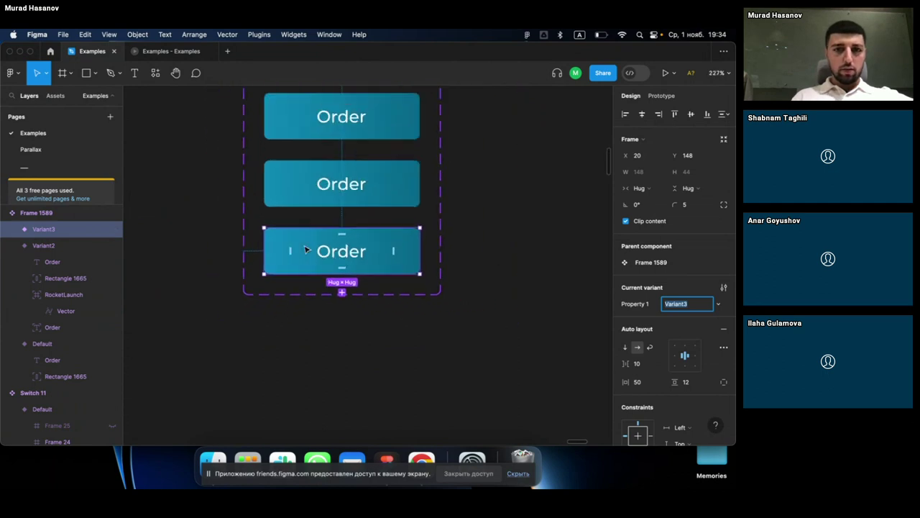
Step: Expand Variant3 and inspect its Order text, rectangle and rocket layers
click(13, 230)
click(67, 248)
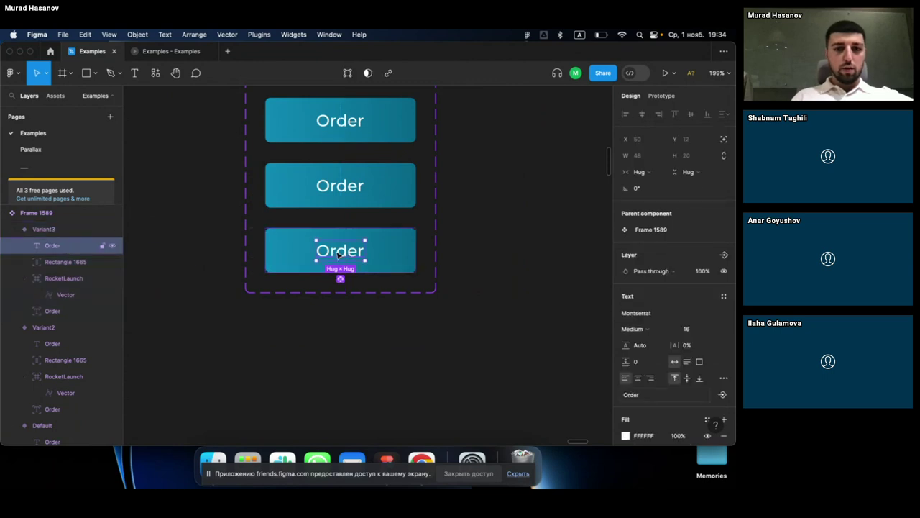
click(64, 261)
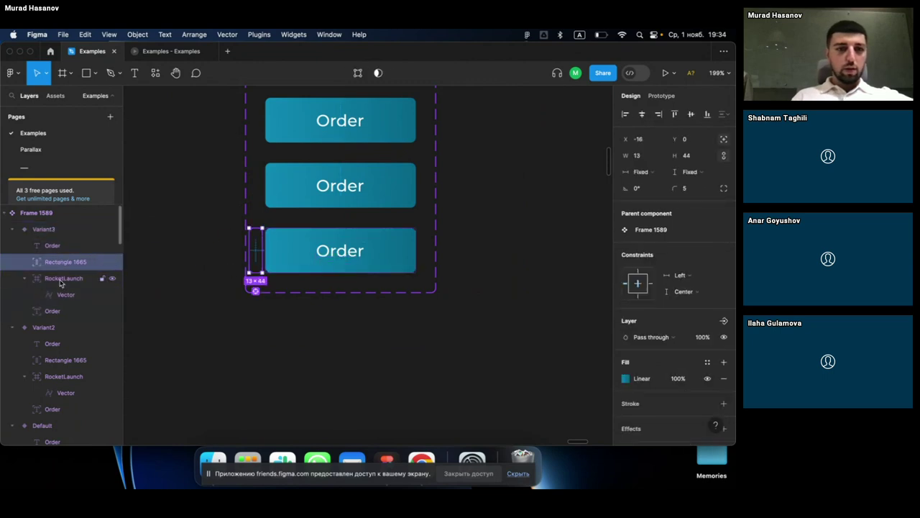
shift+click(62, 280)
click(302, 191)
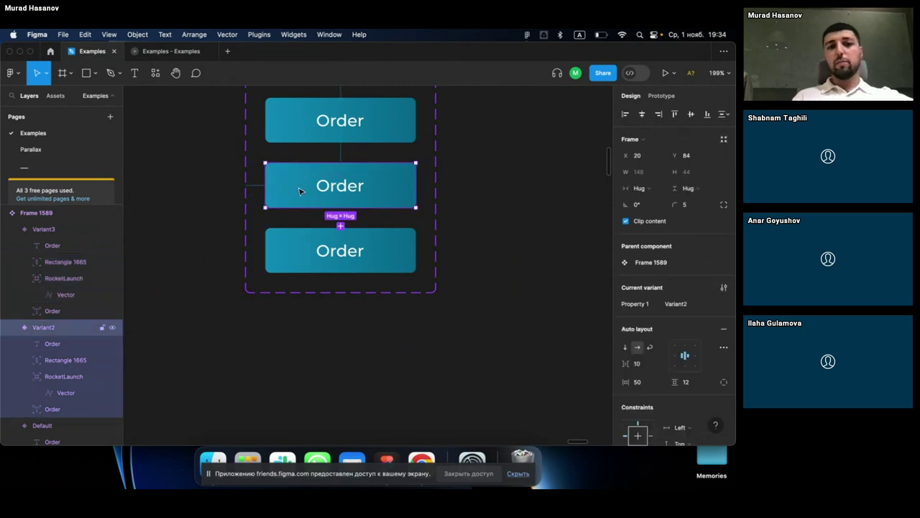
scroll(301, 191, up, 3)
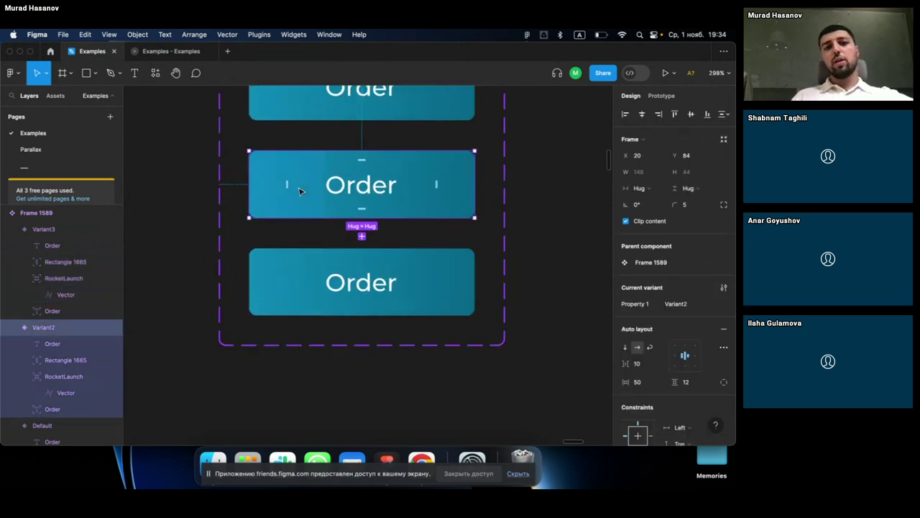
Step: Widen Variant3's Rectangle 1665 to about 164×44 so it covers the button
click(66, 360)
click(307, 299)
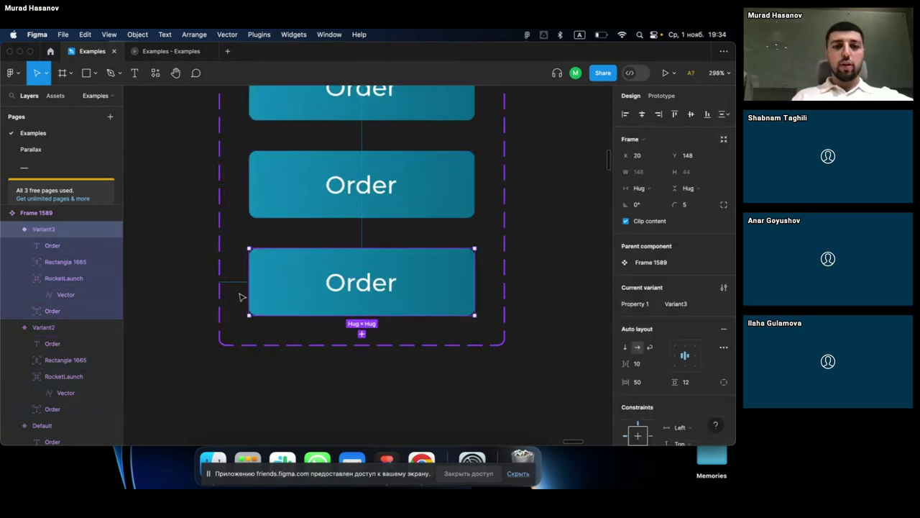
click(64, 262)
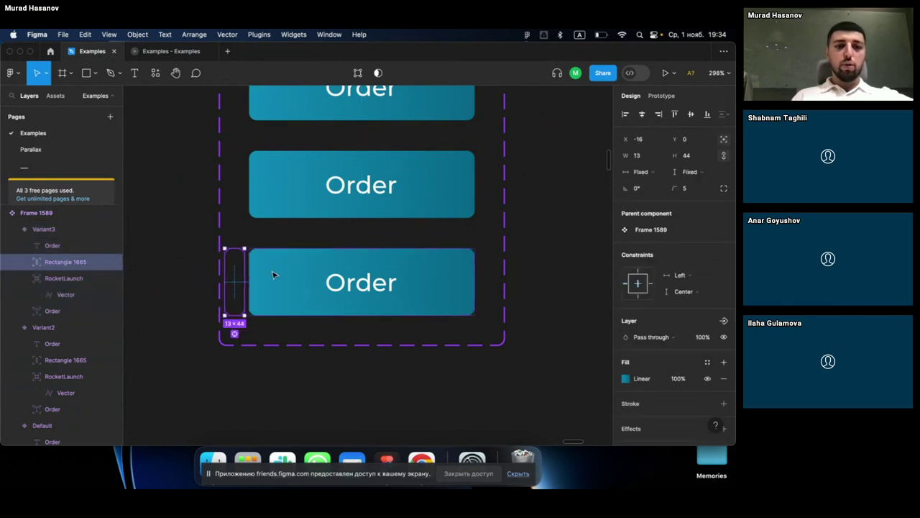
drag(256, 283, 467, 284)
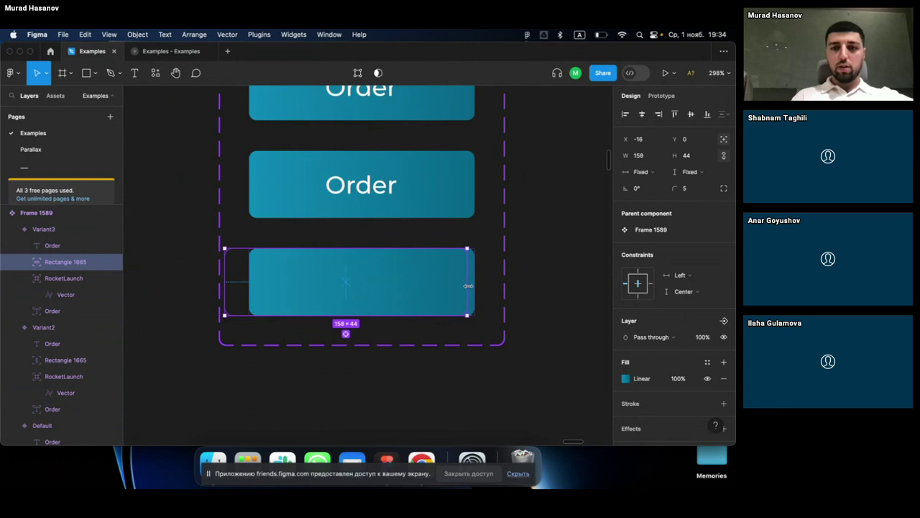
key(super+z)
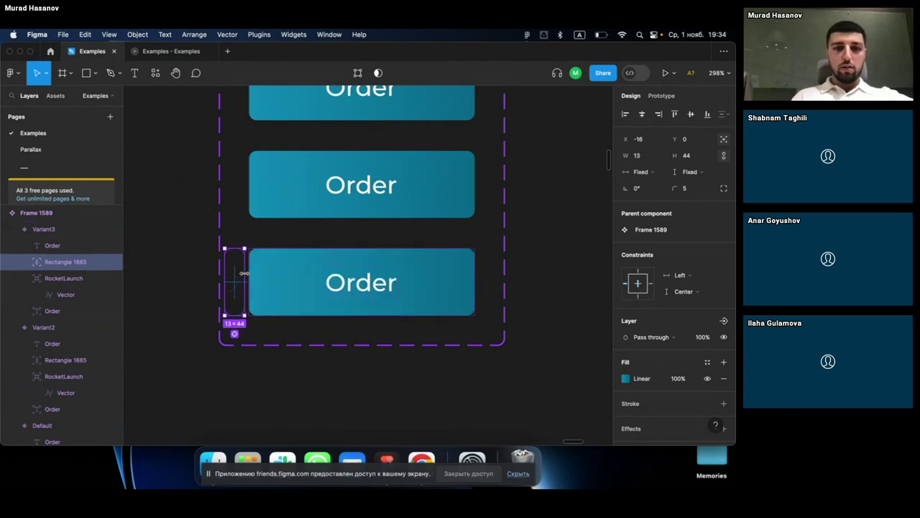
drag(247, 273, 474, 277)
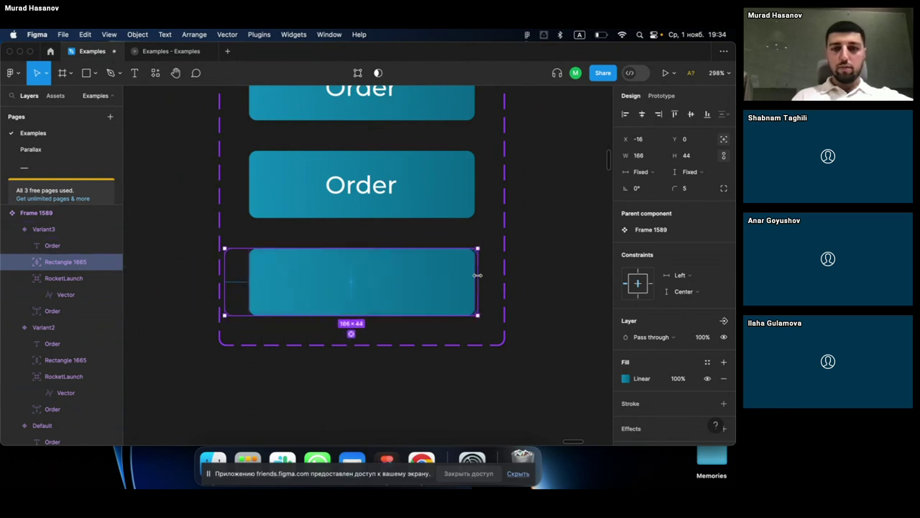
scroll(474, 275, up, 3)
scroll(475, 275, up, 2)
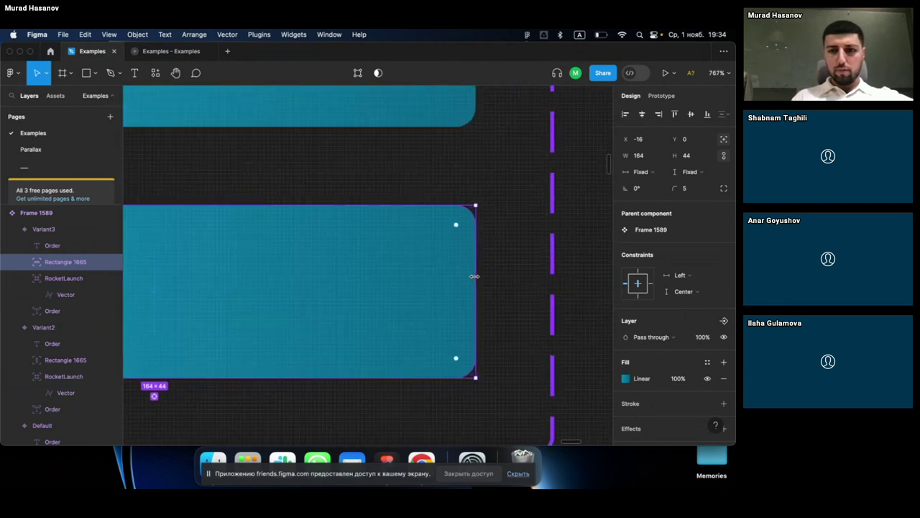
scroll(322, 309, down, 5)
Step: Move the RocketLaunch icon and Order text right, pushing the rocket past Variant3's right edge
click(58, 279)
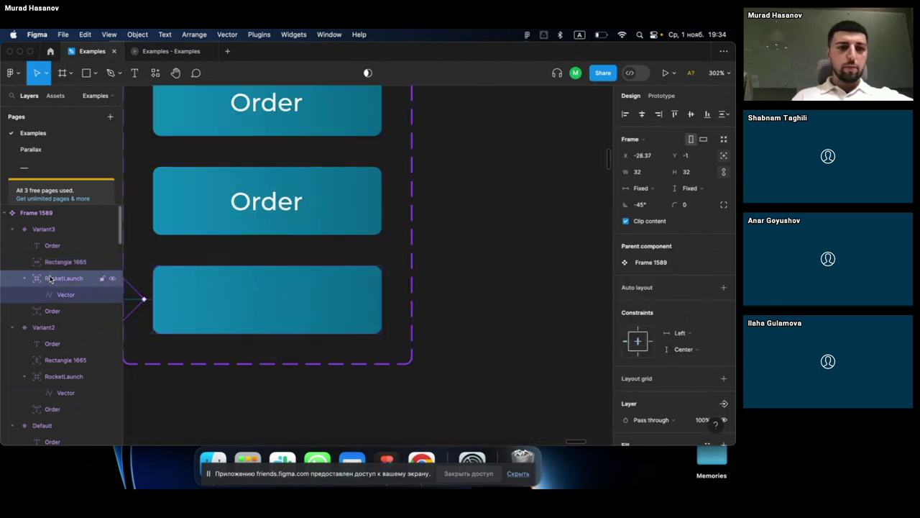
shift+click(51, 311)
scroll(194, 287, down, 3)
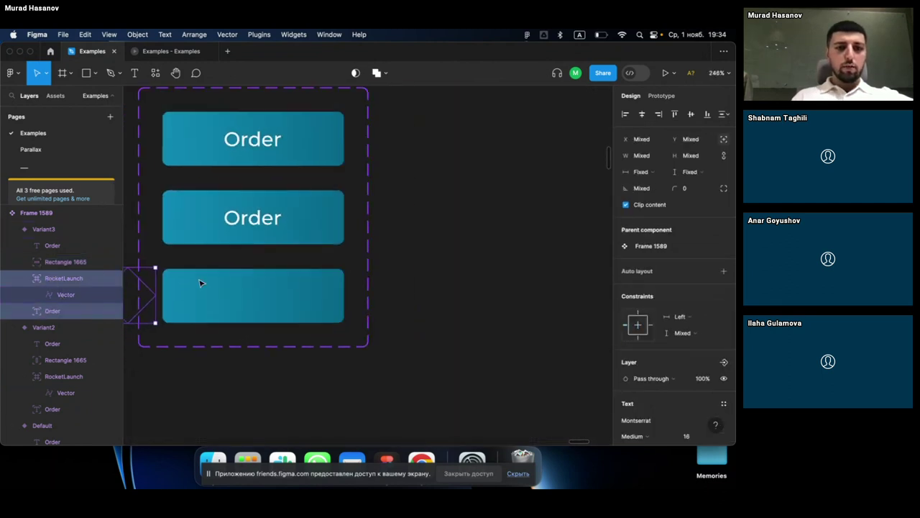
drag(193, 280, 363, 286)
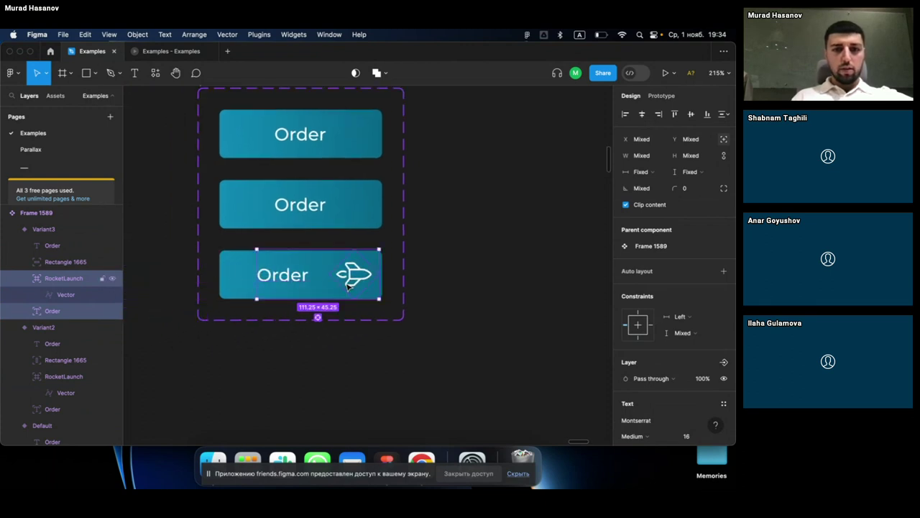
key(shift+space)
click(317, 104)
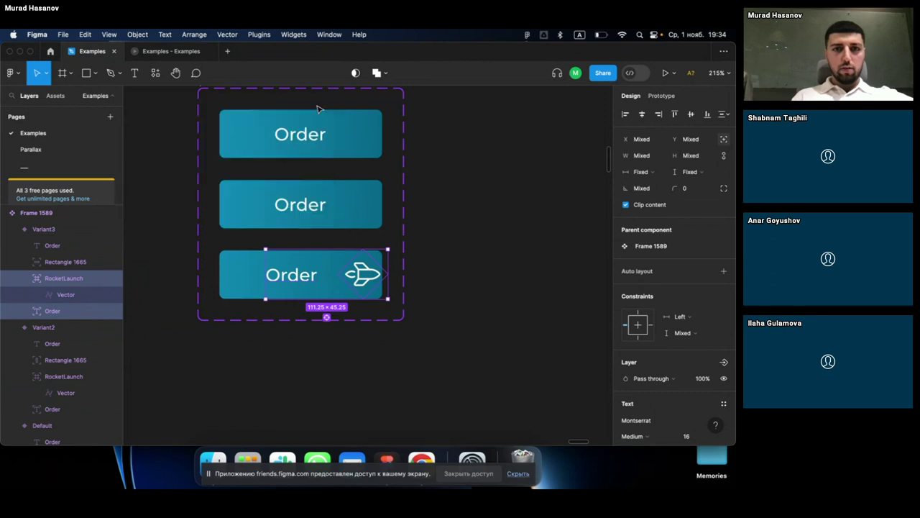
drag(291, 279, 343, 276)
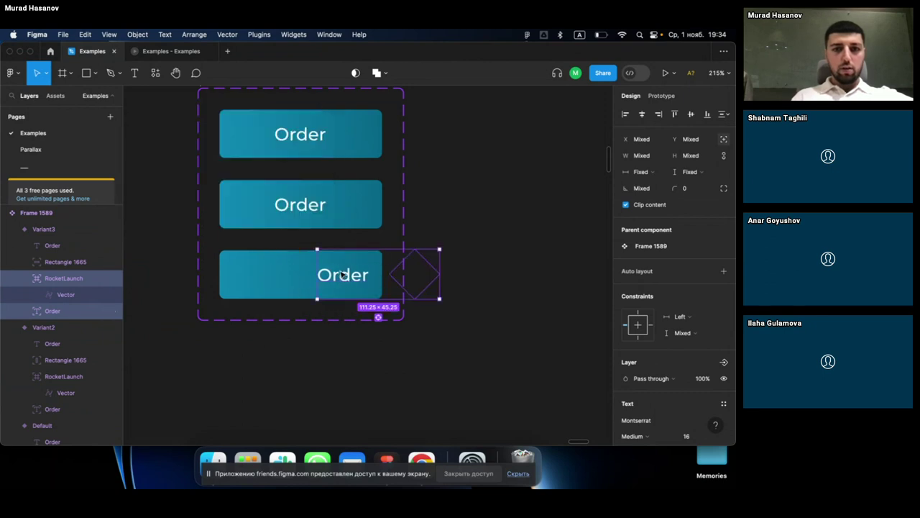
Step: Center the Order text horizontally and vertically in Variant3
click(346, 279)
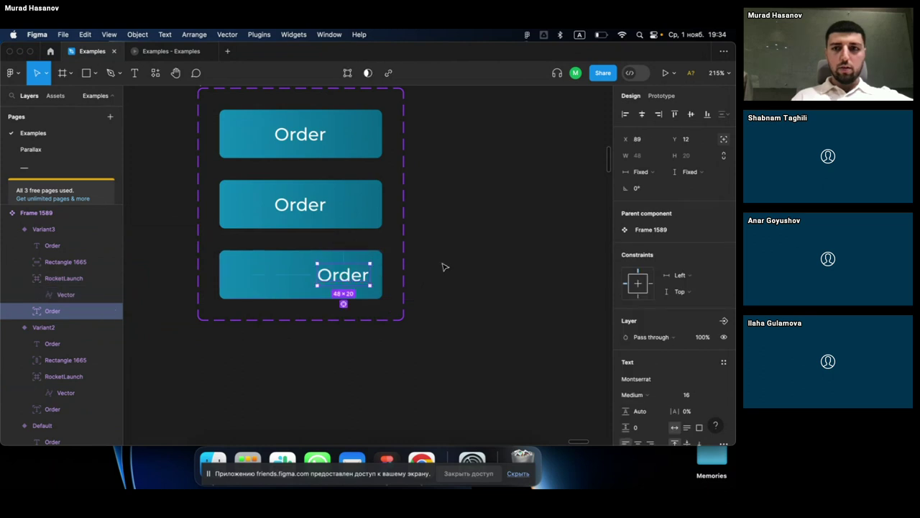
click(642, 114)
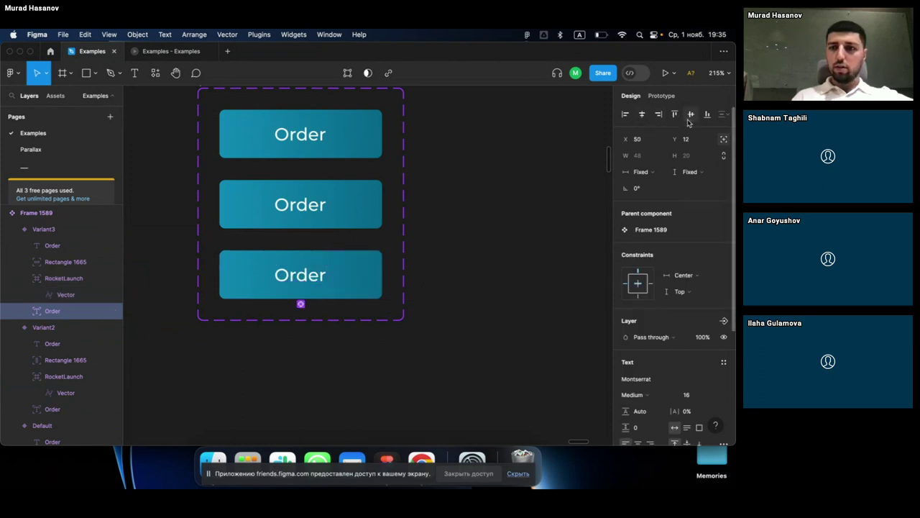
click(691, 114)
scroll(324, 288, right, 3)
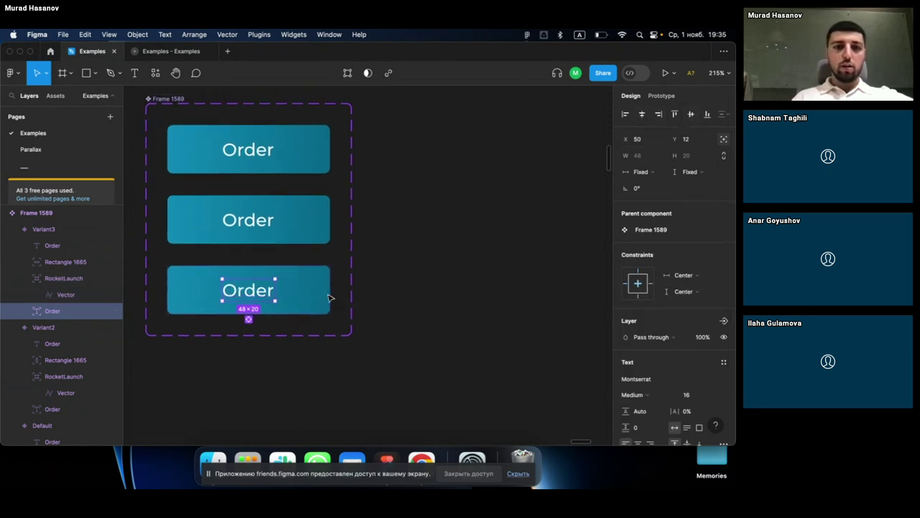
click(484, 226)
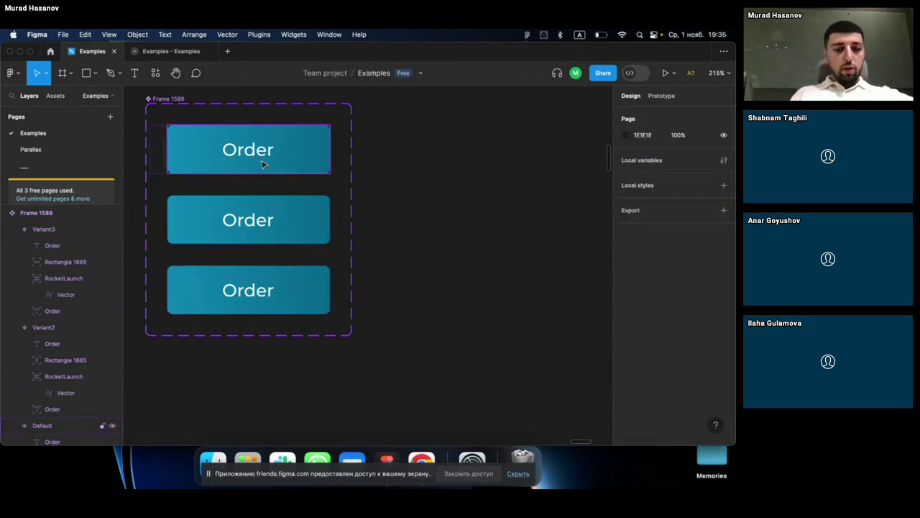
Step: In Prototype mode, connect the Default Order variant to Variant2
click(253, 149)
click(661, 98)
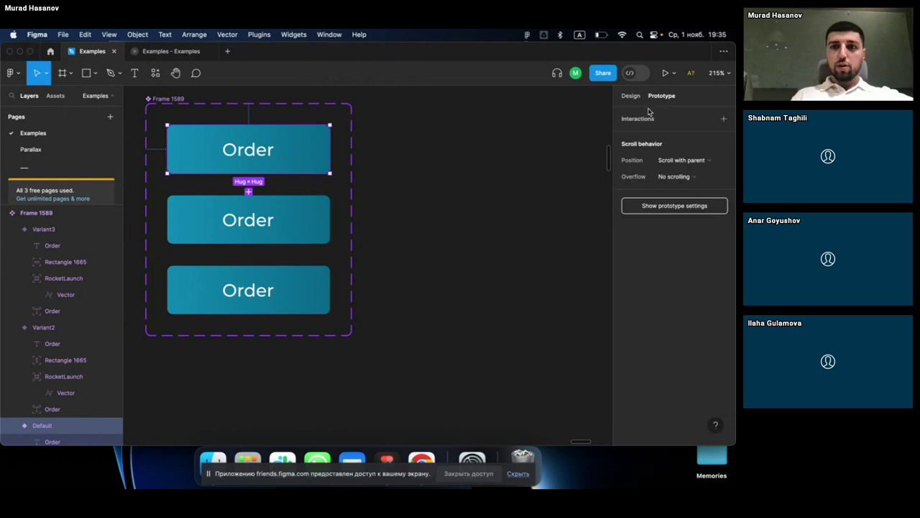
scroll(314, 169, left, 3)
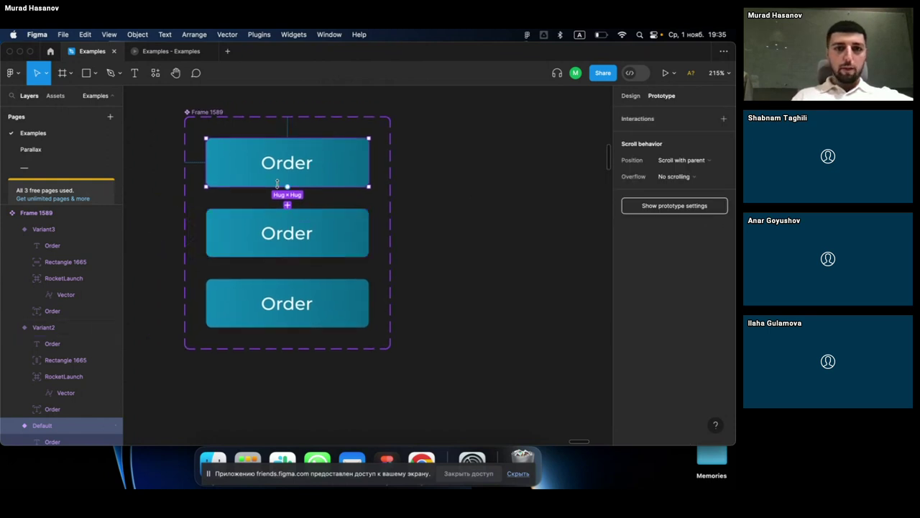
mouse_move(402, 138)
mouse_down()
mouse_move(285, 233)
mouse_move(456, 121)
mouse_up()
scroll(285, 232, up, 3)
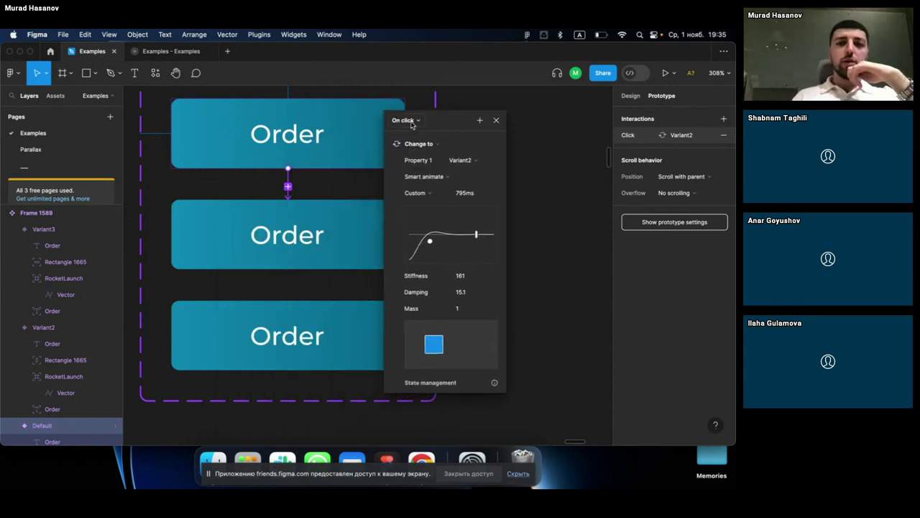
Step: Set the interaction to While hovering with Ease out and 500ms duration
click(404, 120)
click(407, 146)
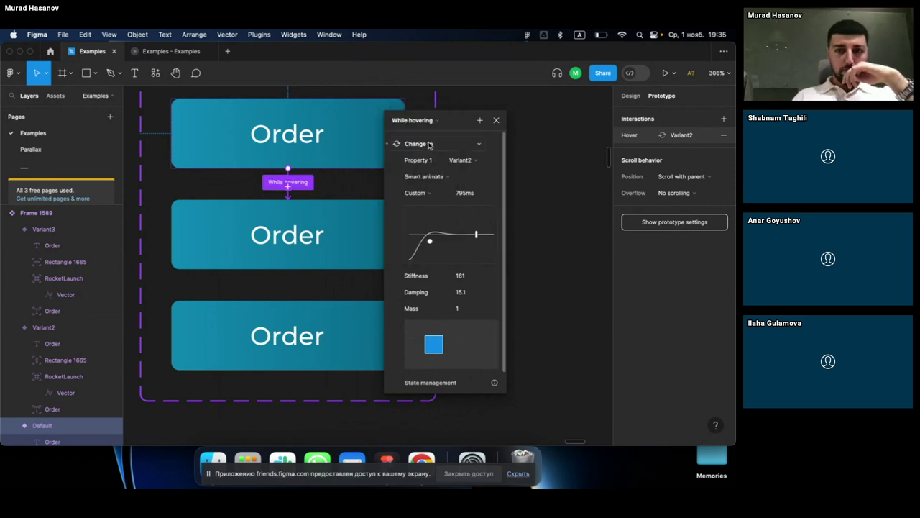
click(423, 193)
scroll(442, 139, up, 3)
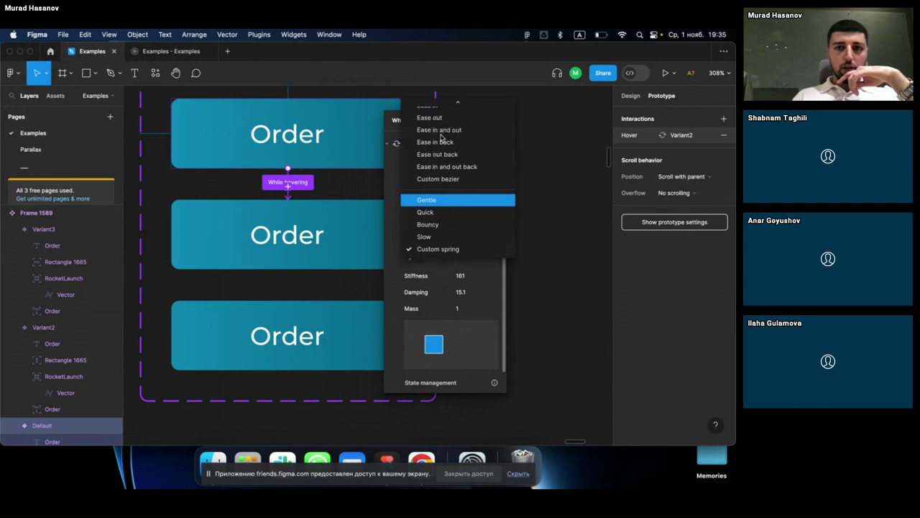
scroll(435, 137, up, 2)
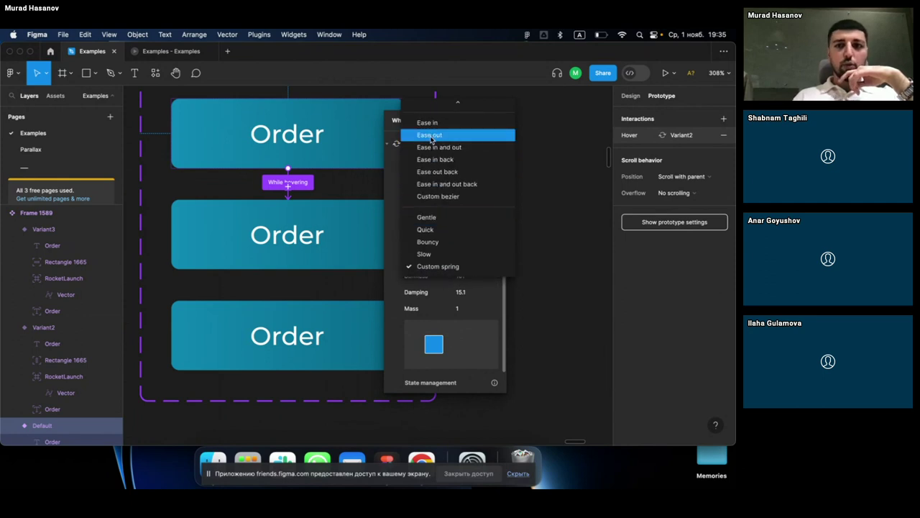
click(433, 136)
click(465, 193)
text(500)
key(Return)
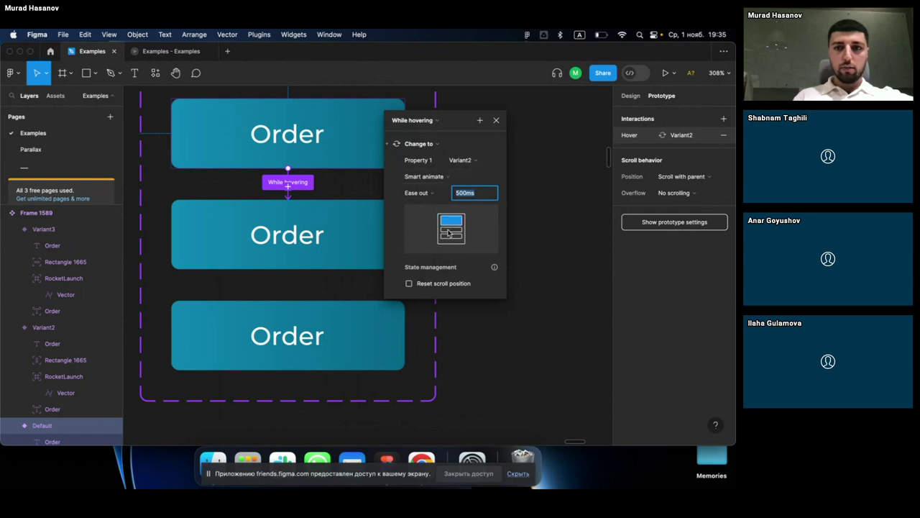
click(496, 120)
click(279, 250)
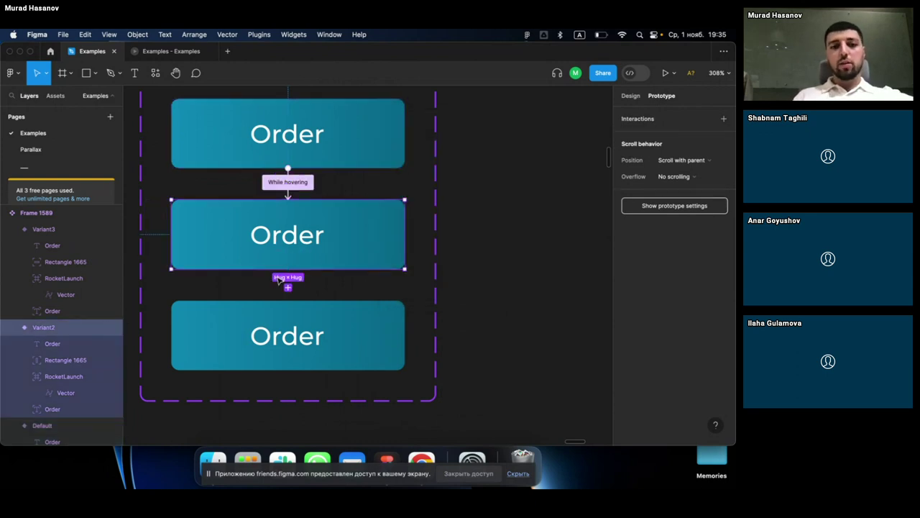
Step: Connect Variant2 to Variant3 with an After delay trigger
mouse_move(288, 269)
mouse_down()
mouse_move(284, 322)
mouse_move(446, 171)
mouse_up()
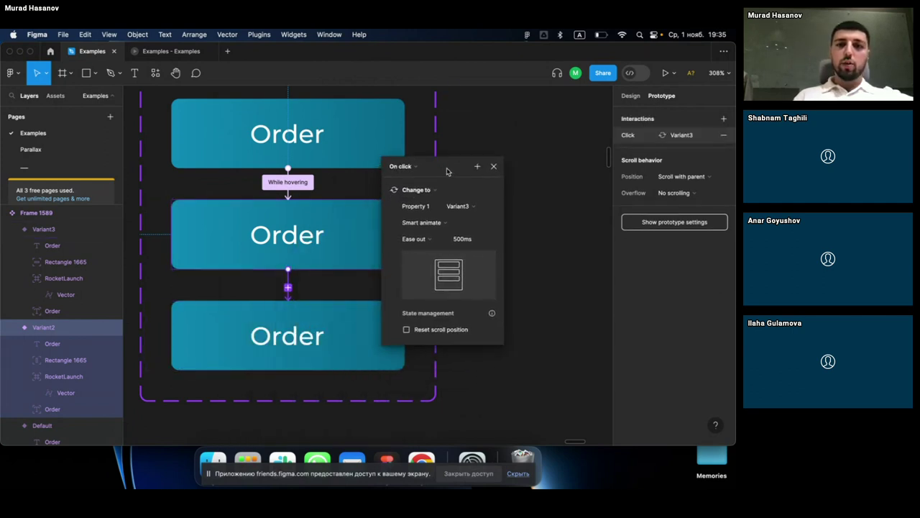
click(413, 168)
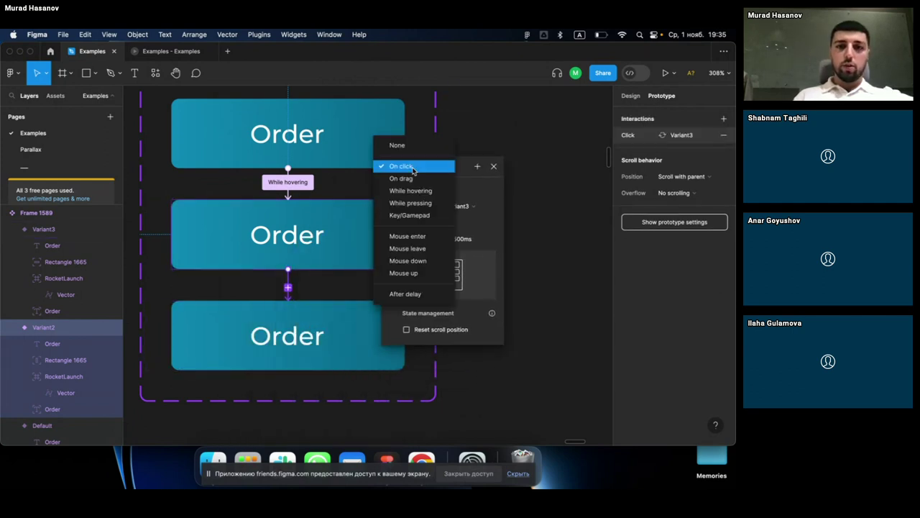
click(403, 294)
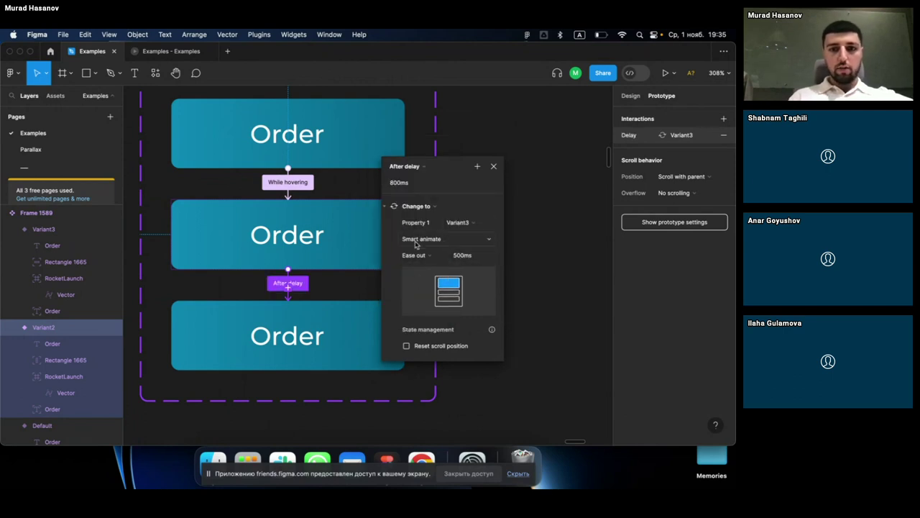
click(494, 166)
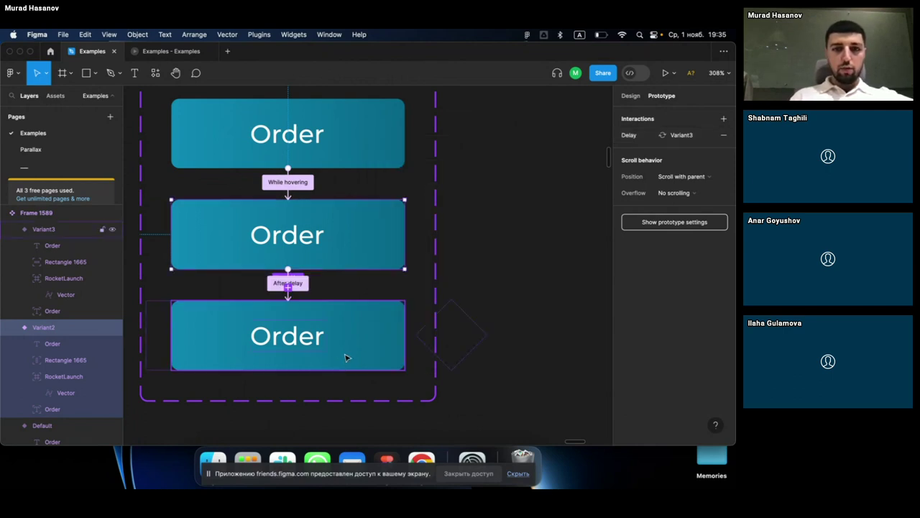
Step: Connect Variant3 back to Default with an 800ms After delay trigger
click(394, 350)
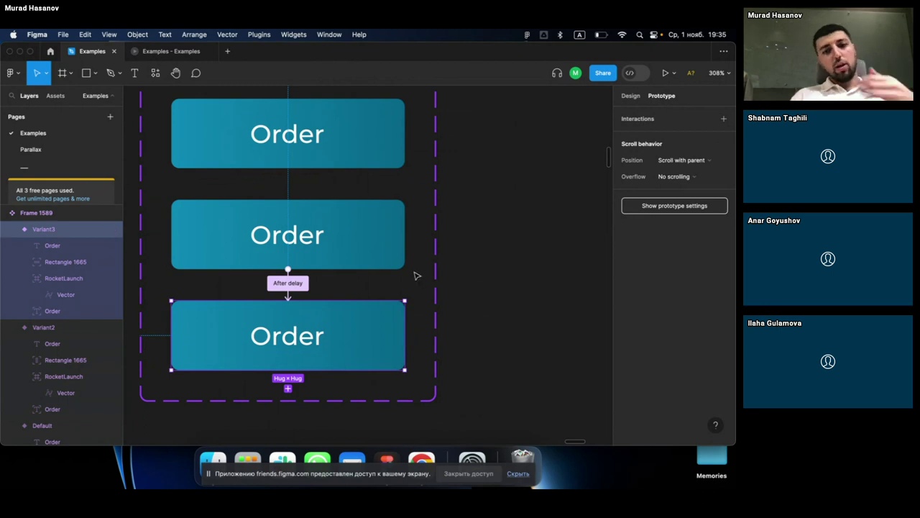
scroll(415, 275, down, 2)
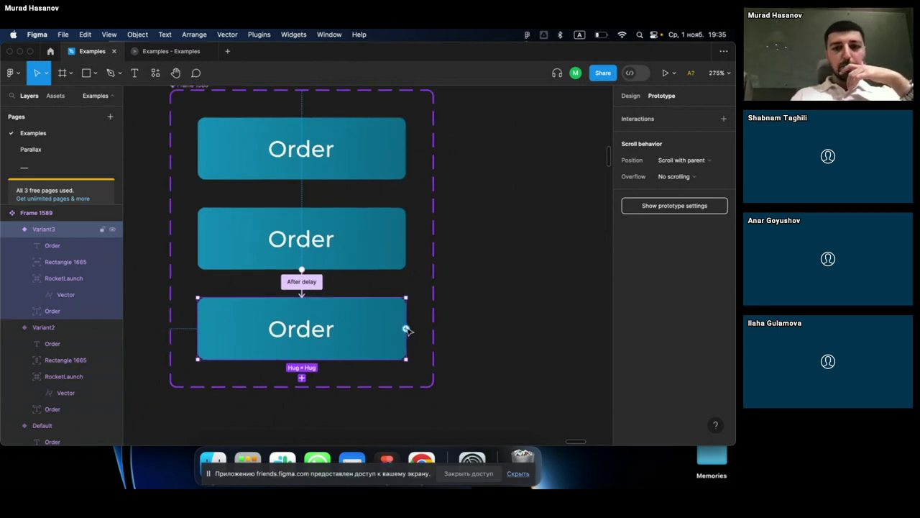
mouse_move(406, 328)
mouse_down()
mouse_move(371, 186)
mouse_move(349, 160)
mouse_up()
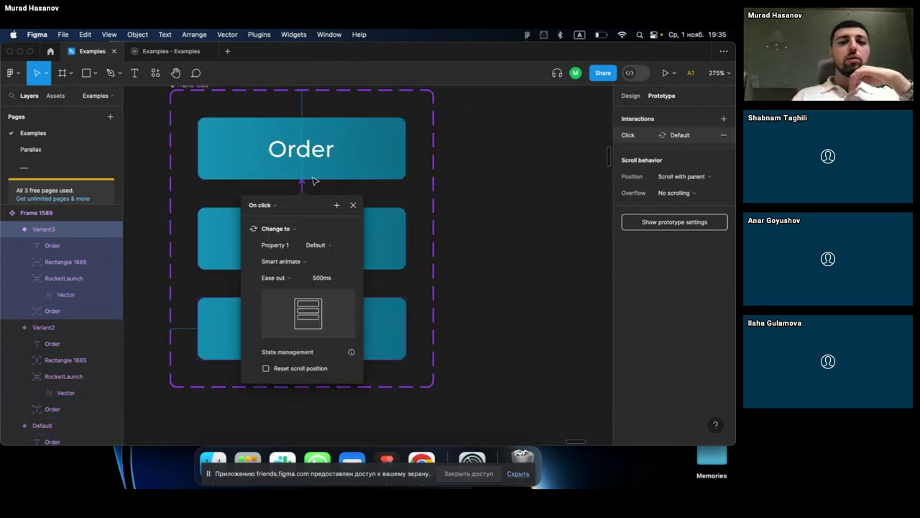
click(272, 206)
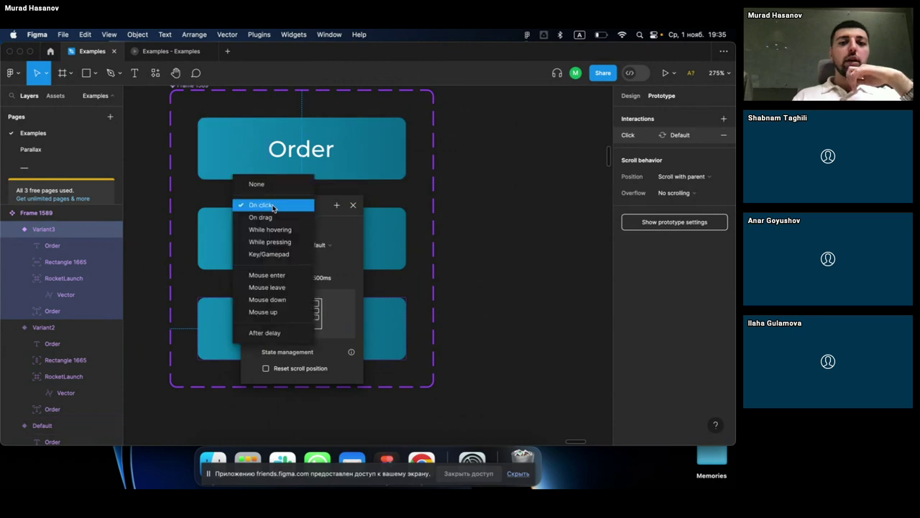
click(264, 333)
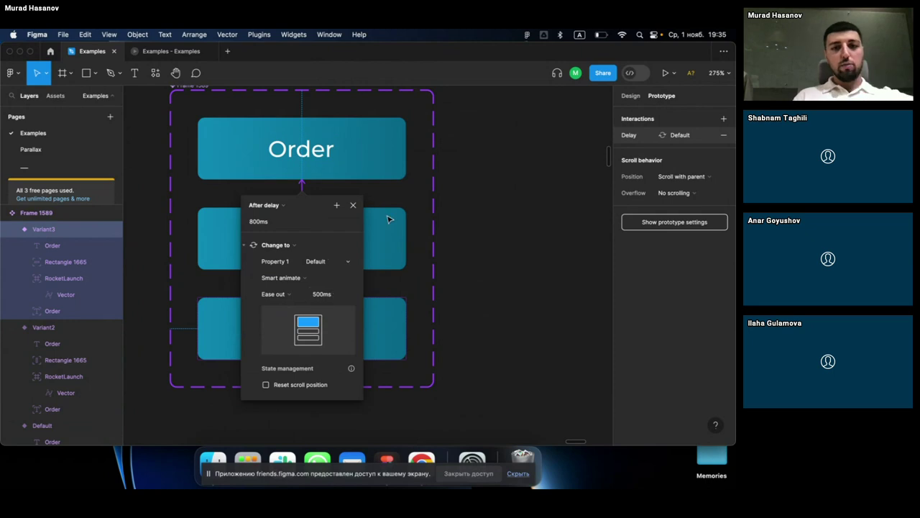
click(353, 205)
scroll(354, 209, left, 1)
Step: Edit the delay value on Variant2's After delay connection to Variant3
click(355, 209)
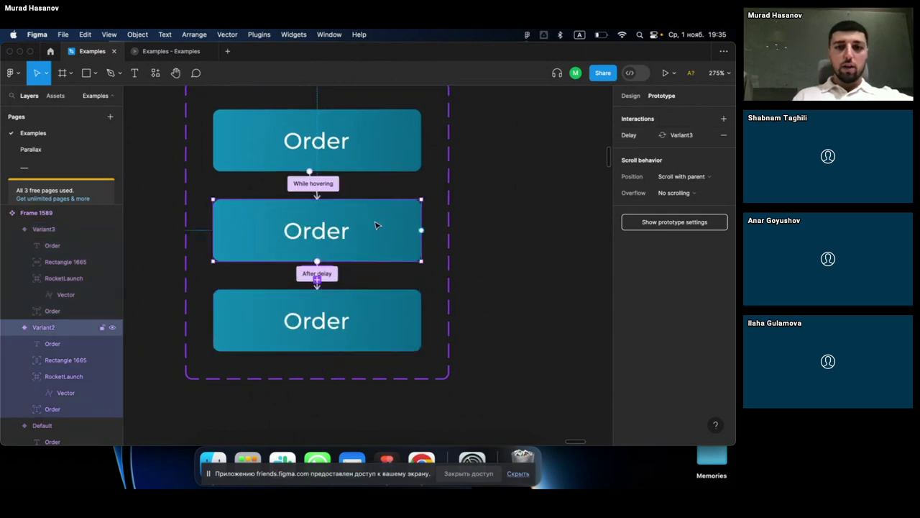
click(328, 279)
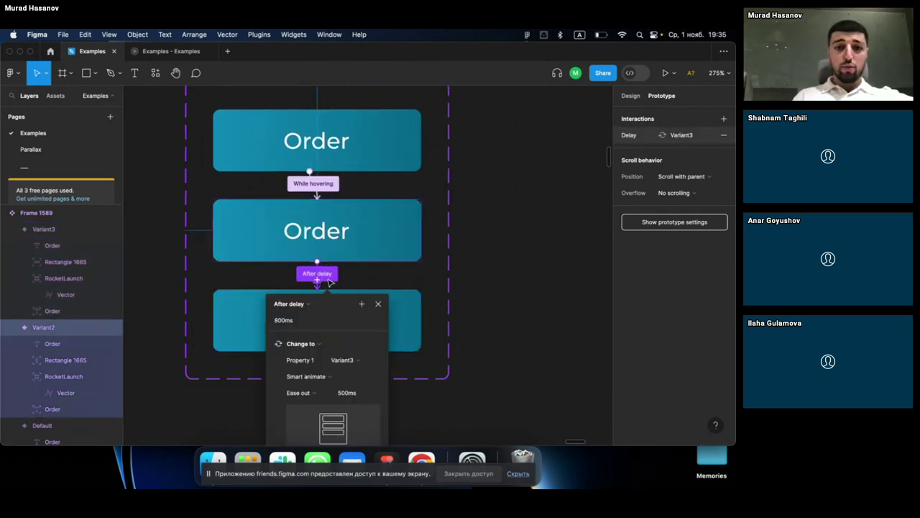
click(322, 319)
text(1)
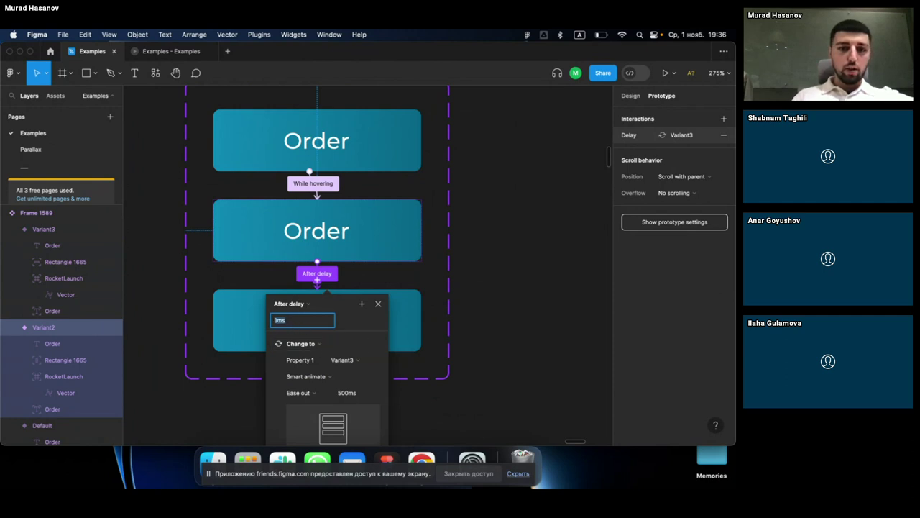
click(507, 281)
scroll(507, 281, down, 3)
scroll(507, 281, up, 2)
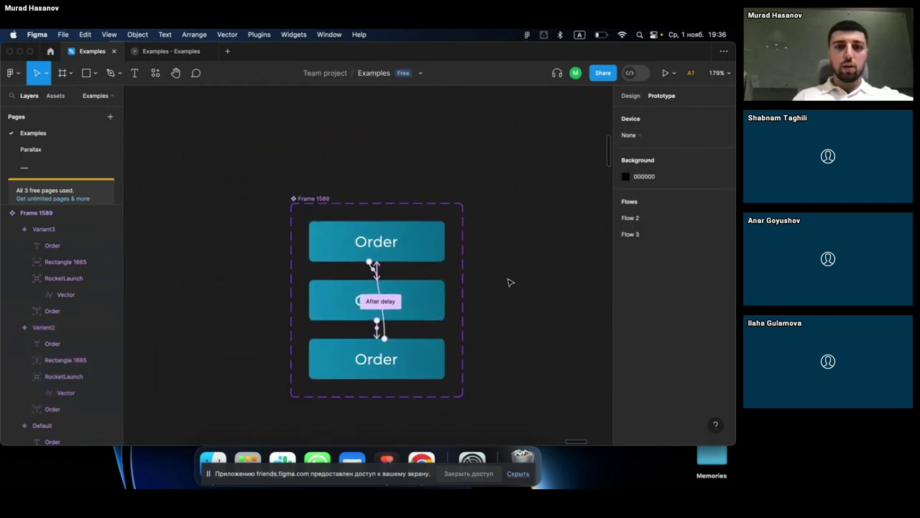
Step: Give the Frame 1589 component set the new name 'Order 11'
click(302, 198)
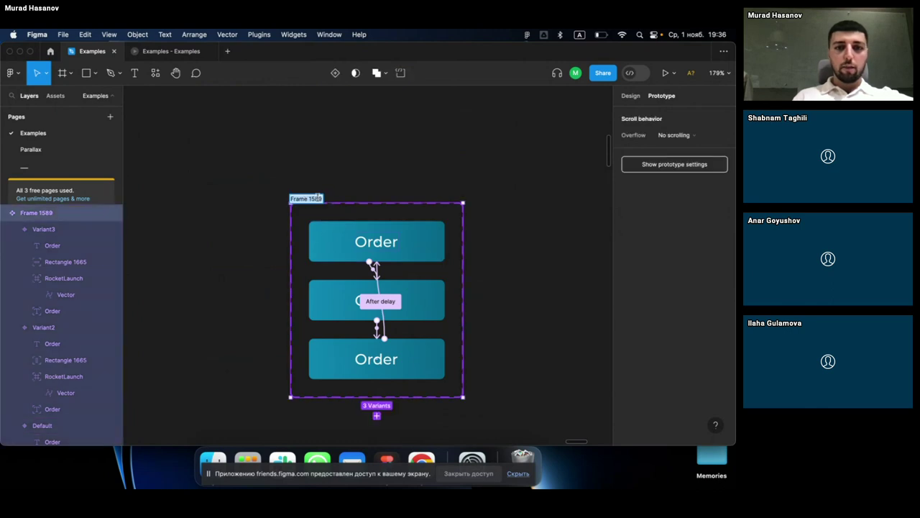
double_click(316, 197)
text(Order 11)
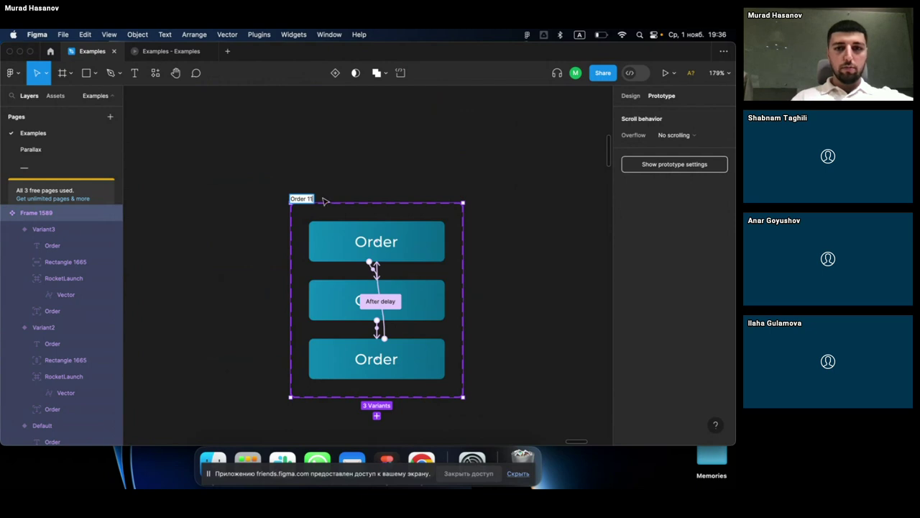
click(491, 195)
scroll(490, 195, down, 3)
scroll(492, 194, down, 2)
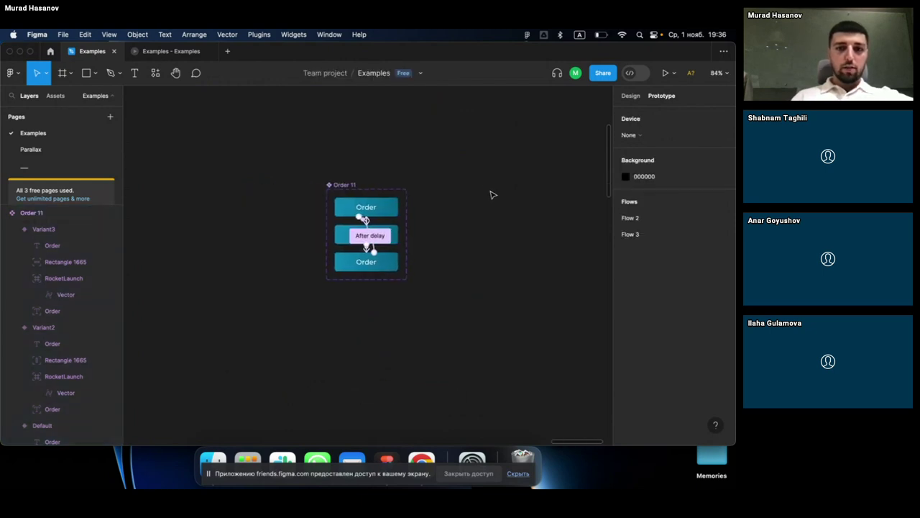
scroll(492, 194, down, 3)
scroll(491, 194, down, 3)
scroll(491, 194, down, 3)
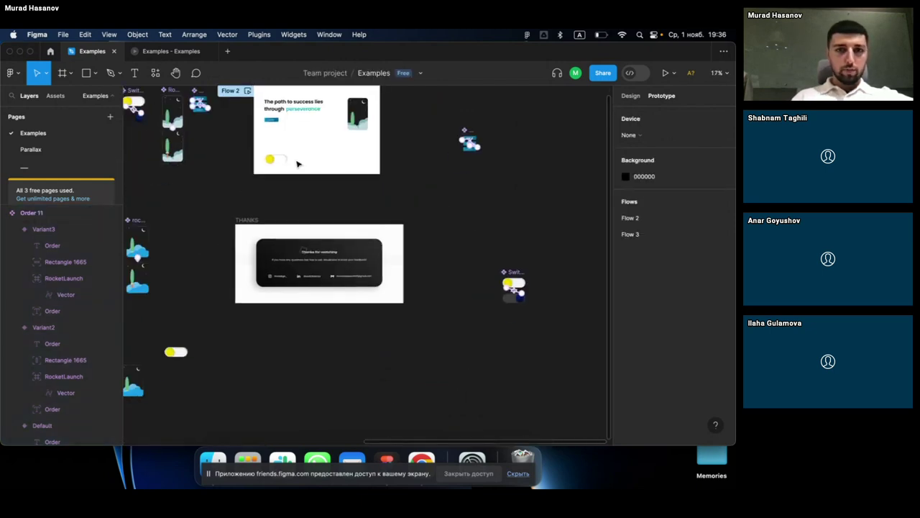
Step: Drag an Order 11 instance from Assets into Desktop - 17, positioned above the rocket card
scroll(301, 164, down, 3)
scroll(432, 151, right, 2)
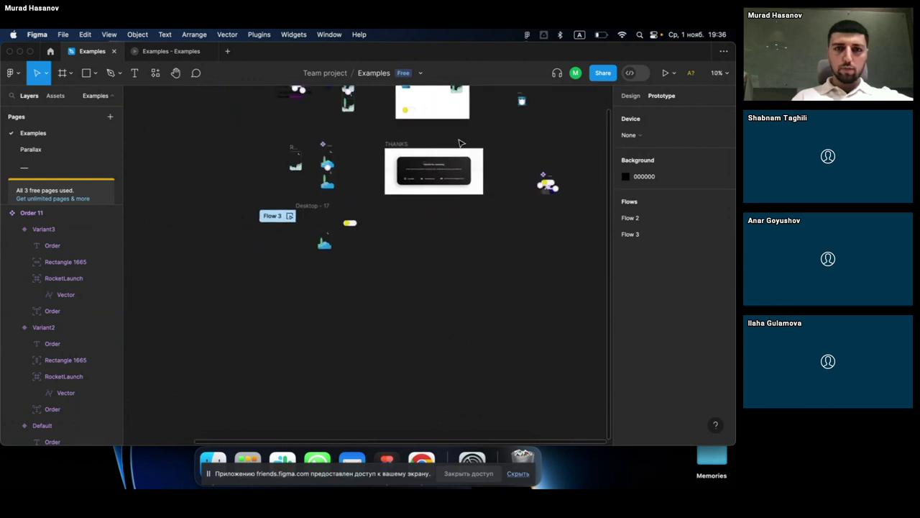
click(56, 96)
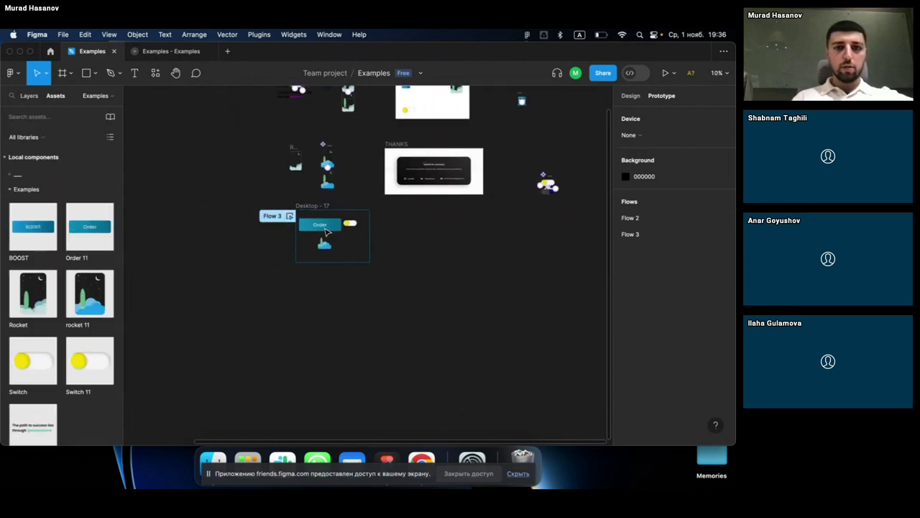
drag(94, 234, 324, 233)
scroll(323, 231, up, 5)
scroll(325, 230, up, 3)
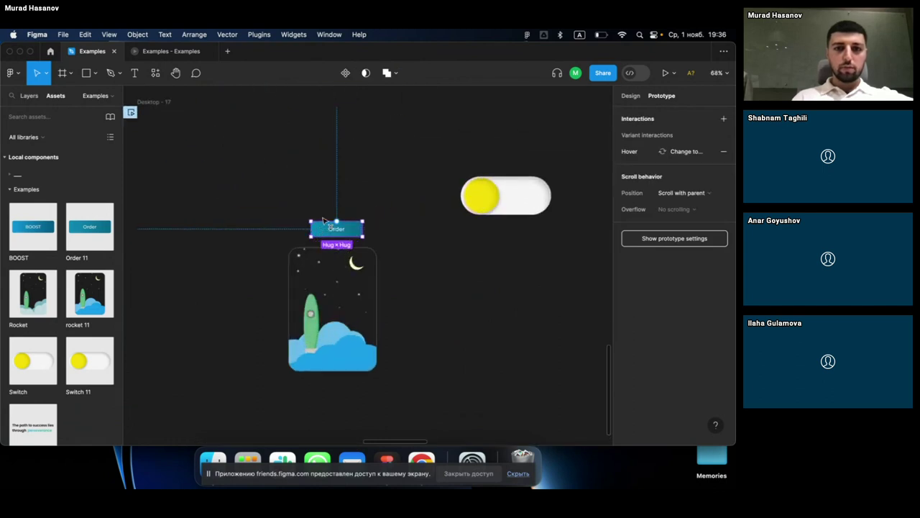
drag(349, 236, 333, 176)
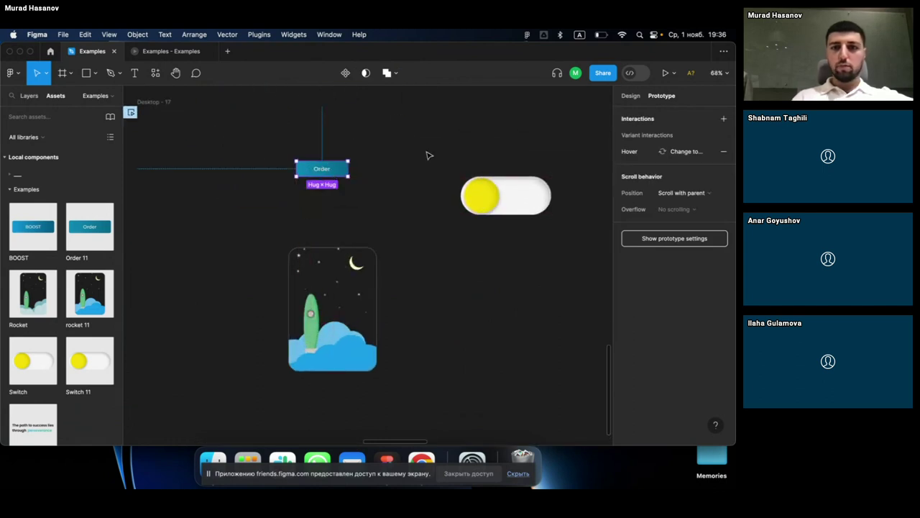
click(542, 144)
scroll(396, 232, down, 2)
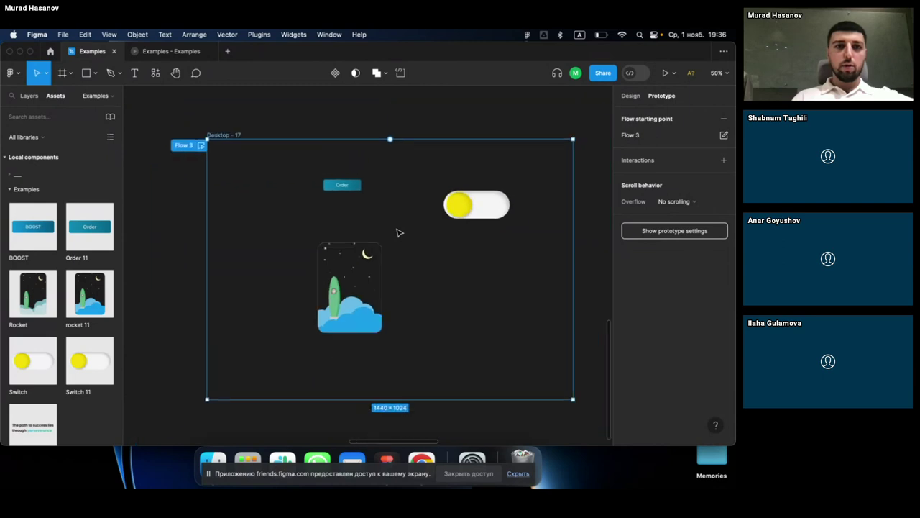
click(666, 73)
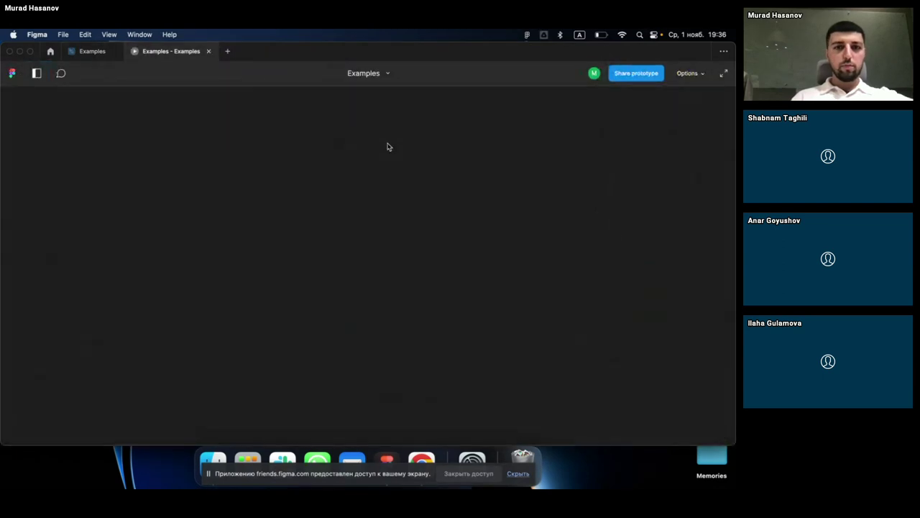
key(shift+1)
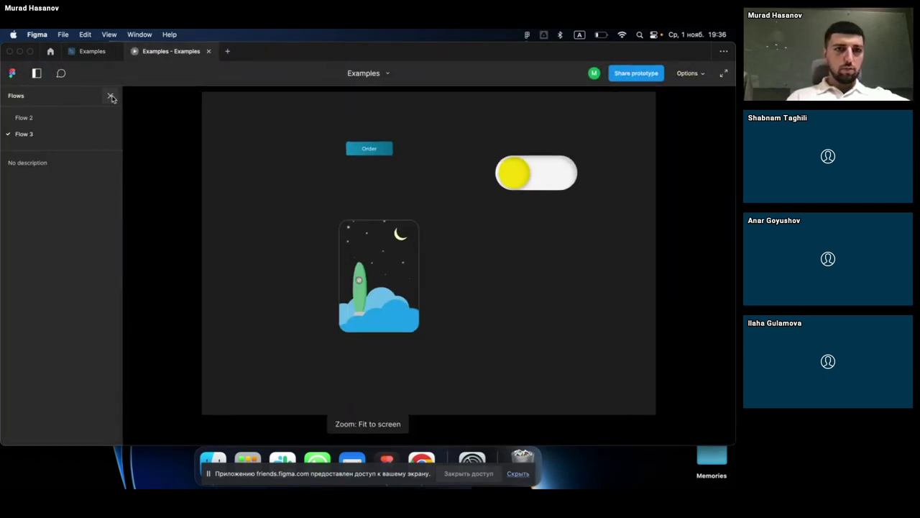
click(110, 95)
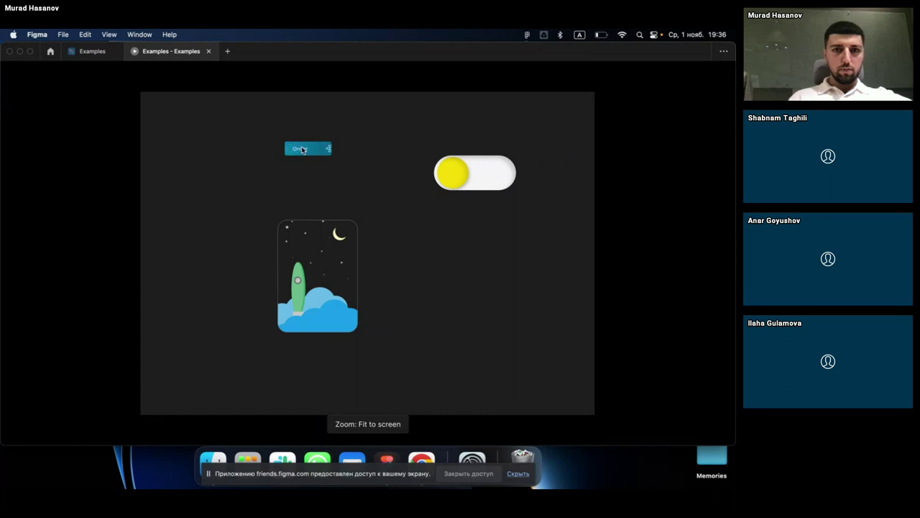
key(shift+2)
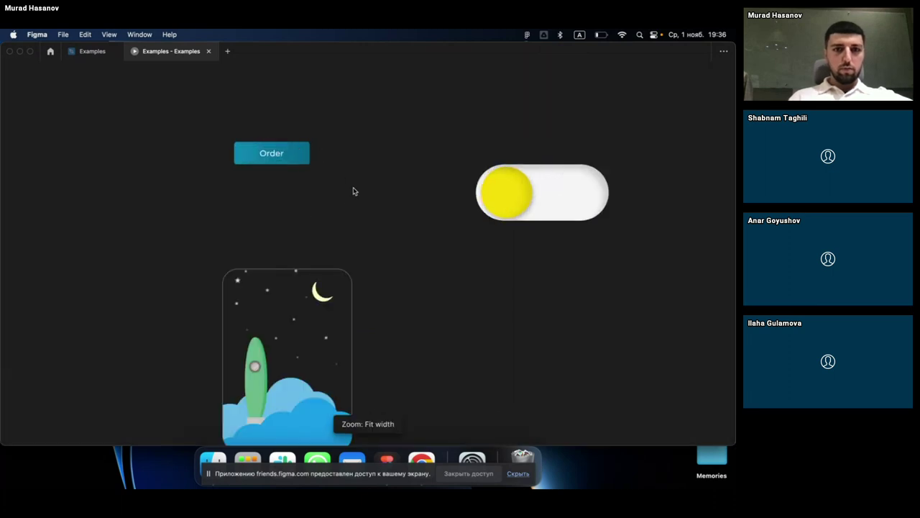
click(280, 159)
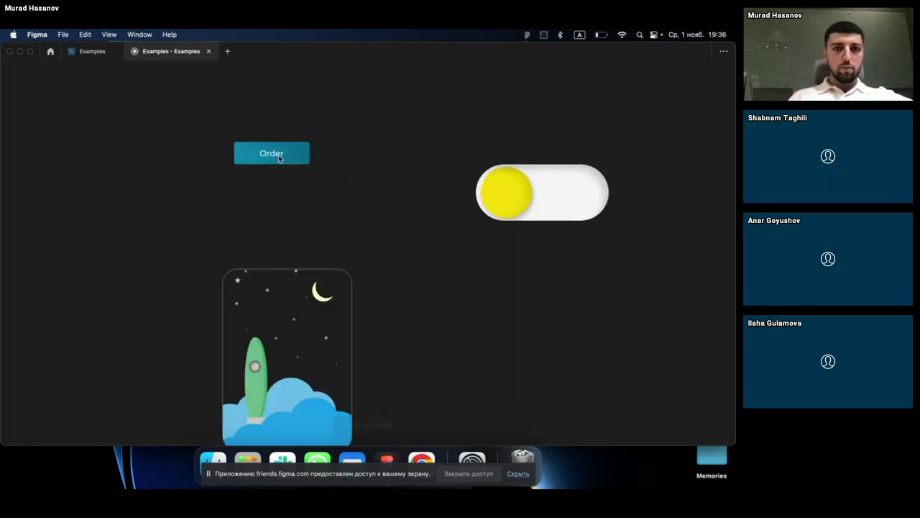
click(274, 150)
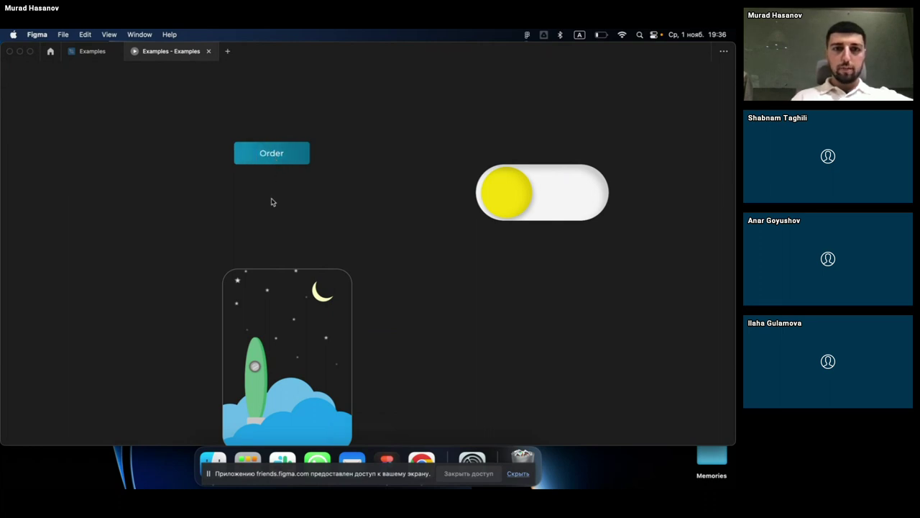
click(272, 153)
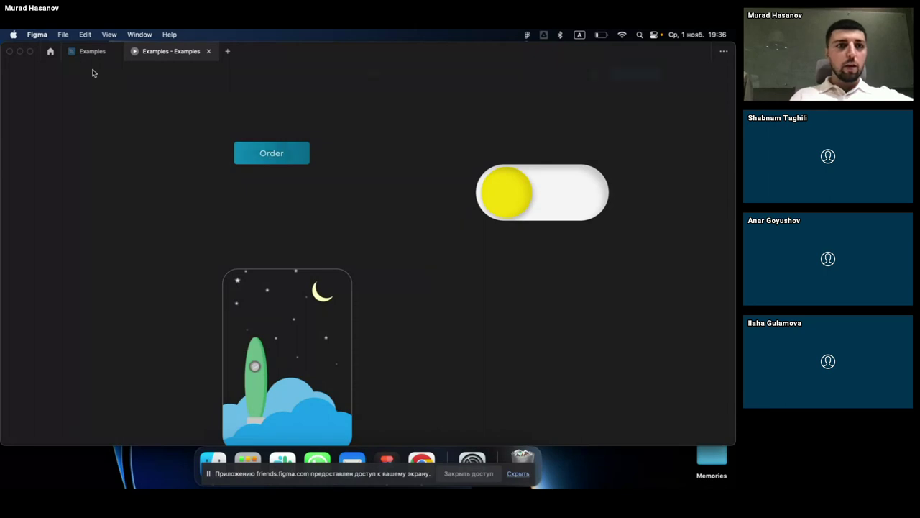
click(88, 51)
Step: Clear the selection and navigate the canvas toward the Text component
click(266, 125)
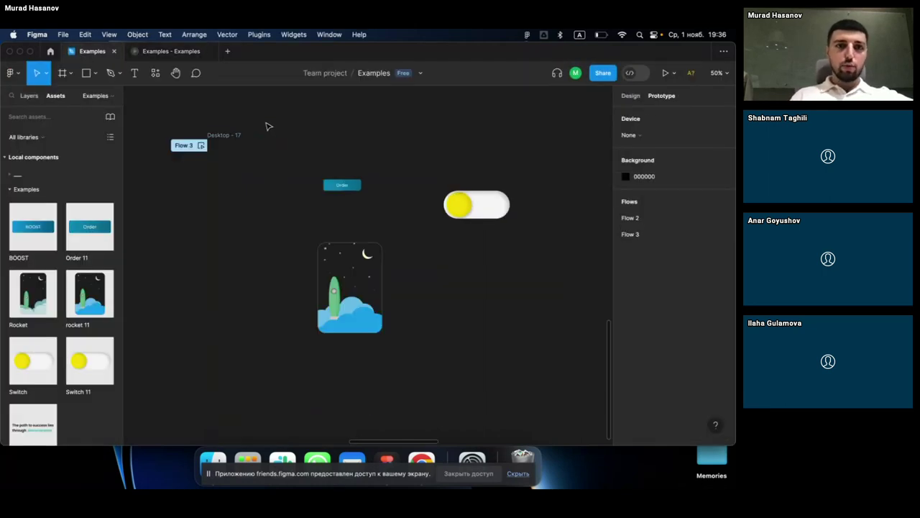
scroll(265, 125, down, 5)
scroll(265, 125, up, 3)
scroll(266, 126, up, 3)
scroll(266, 126, down, 2)
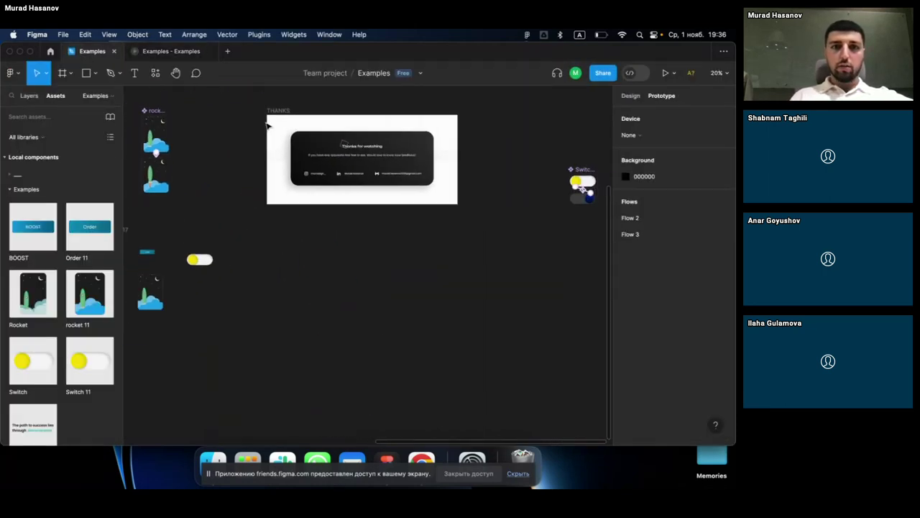
scroll(212, 157, down, 1)
scroll(214, 159, up, 2)
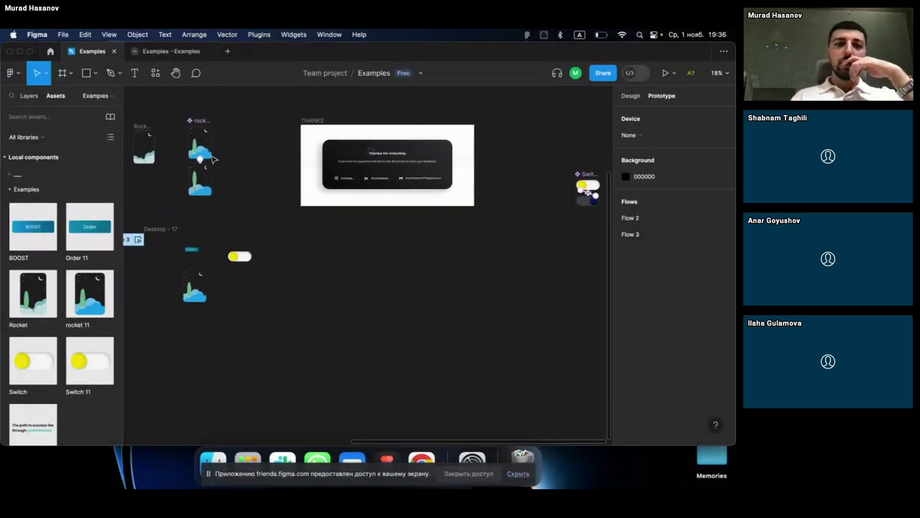
scroll(213, 159, left, 5)
scroll(213, 159, up, 1)
scroll(280, 270, right, 5)
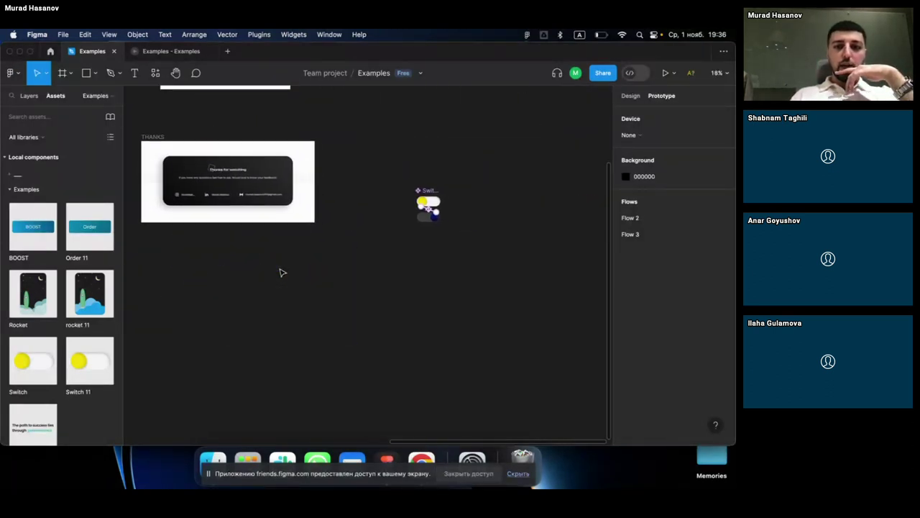
scroll(280, 269, right, 2)
scroll(185, 295, left, 4)
scroll(185, 294, left, 5)
scroll(185, 295, down, 1)
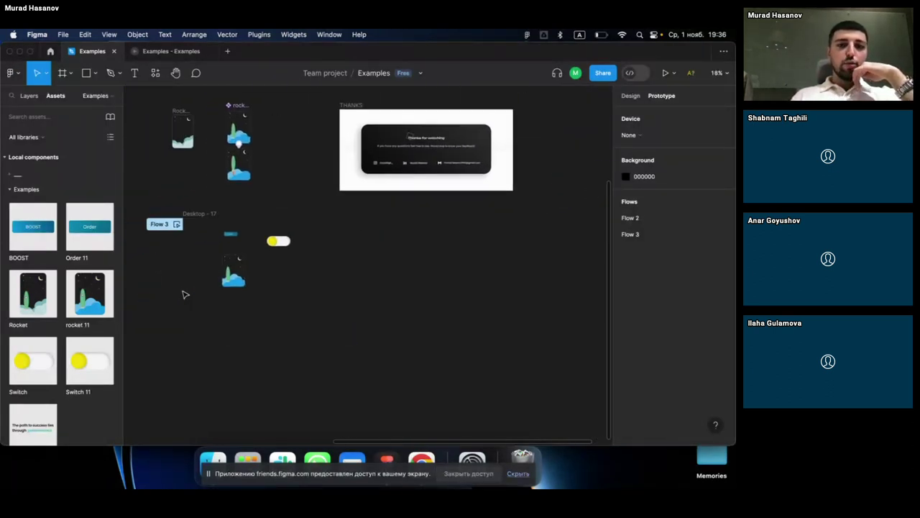
scroll(231, 244, up, 10)
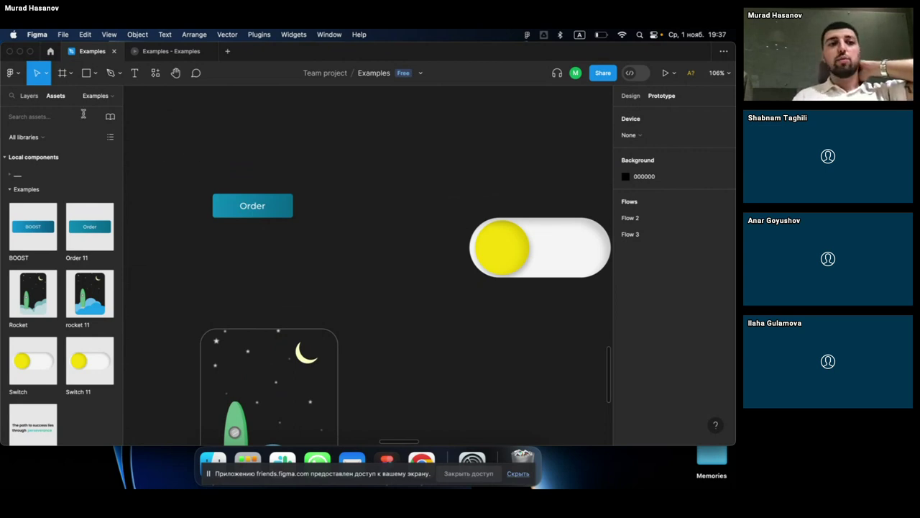
Step: Select the Order button instance from the layer list, then clear the selection
click(28, 96)
click(231, 207)
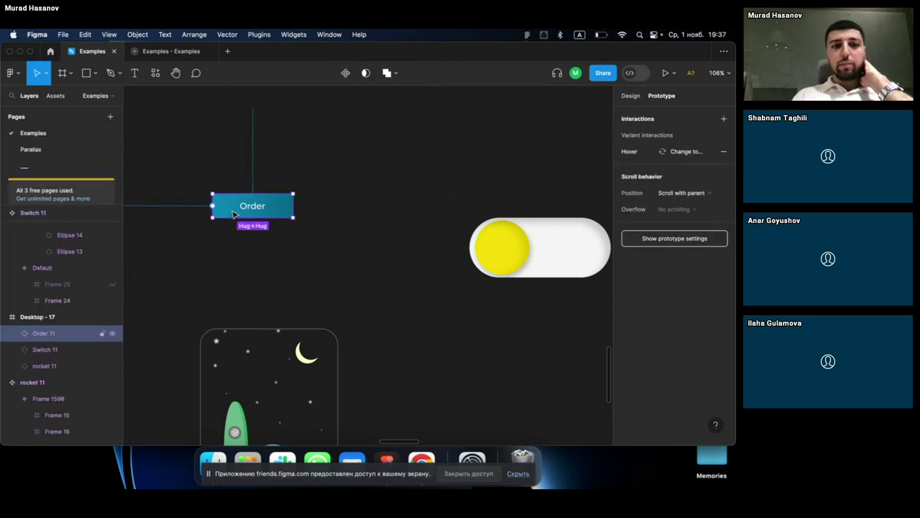
scroll(233, 214, up, 5)
scroll(233, 213, down, 3)
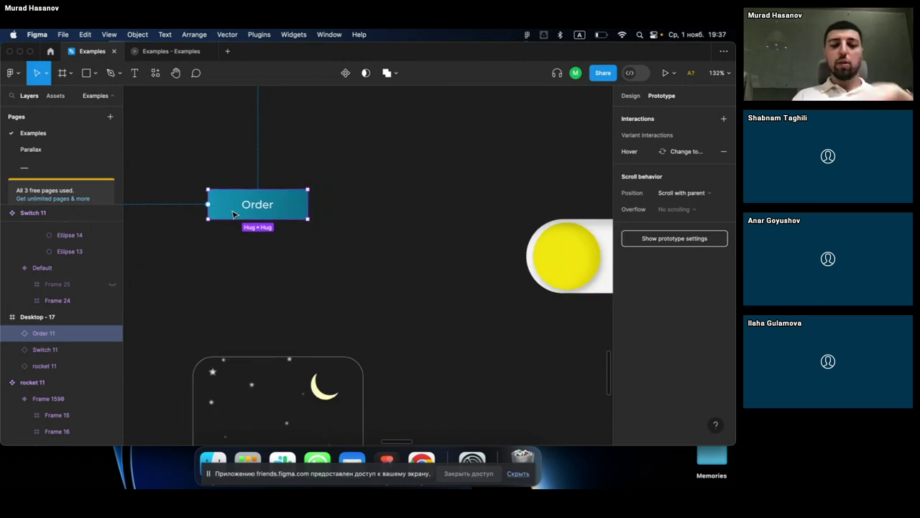
scroll(233, 213, down, 2)
scroll(233, 214, down, 2)
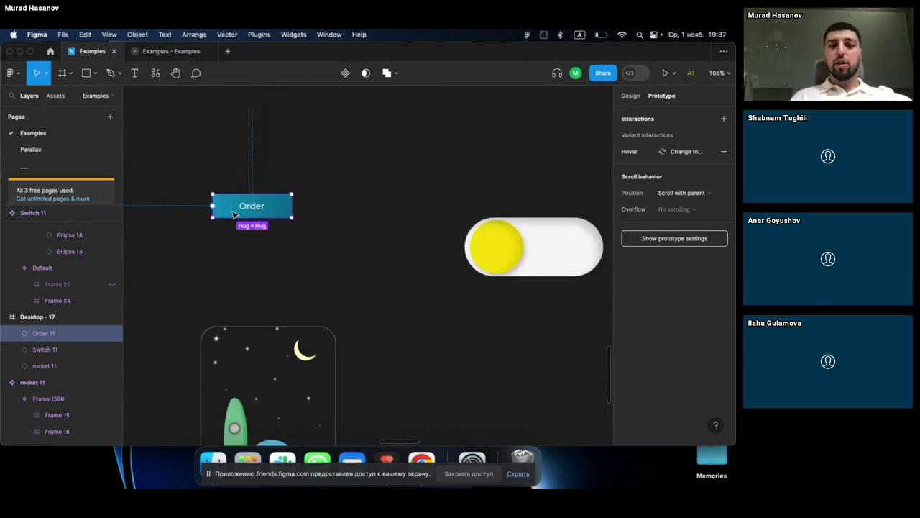
scroll(233, 213, down, 2)
scroll(345, 291, right, 2)
scroll(349, 295, down, 1)
click(346, 295)
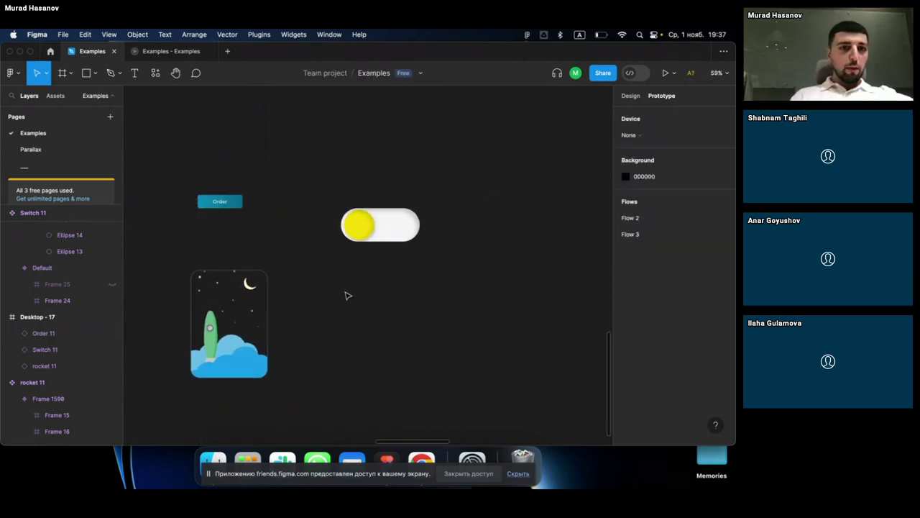
Step: Select the perseverance variant, Frame 261, and read its After delay change to Frame 262
scroll(347, 173, down, 3)
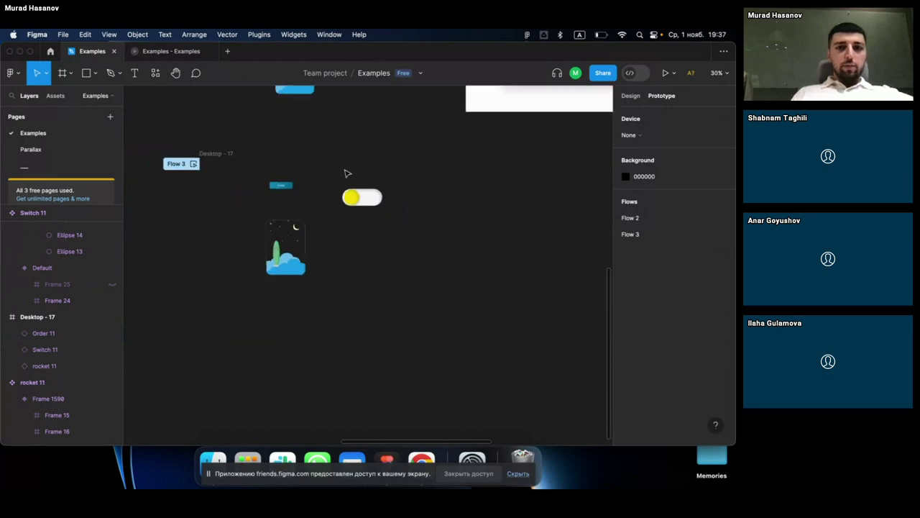
scroll(345, 173, down, 2)
scroll(345, 175, up, 2)
scroll(345, 175, right, 2)
scroll(345, 175, up, 3)
scroll(345, 175, up, 3)
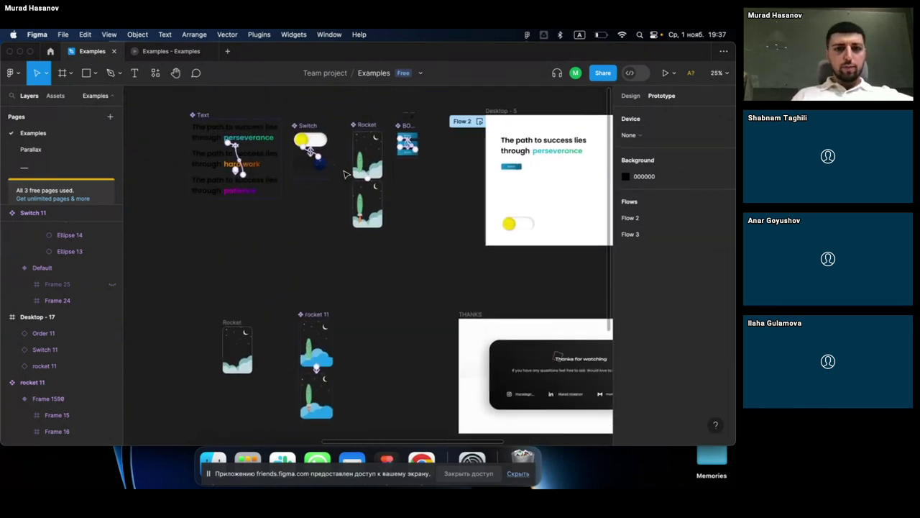
scroll(255, 162, up, 3)
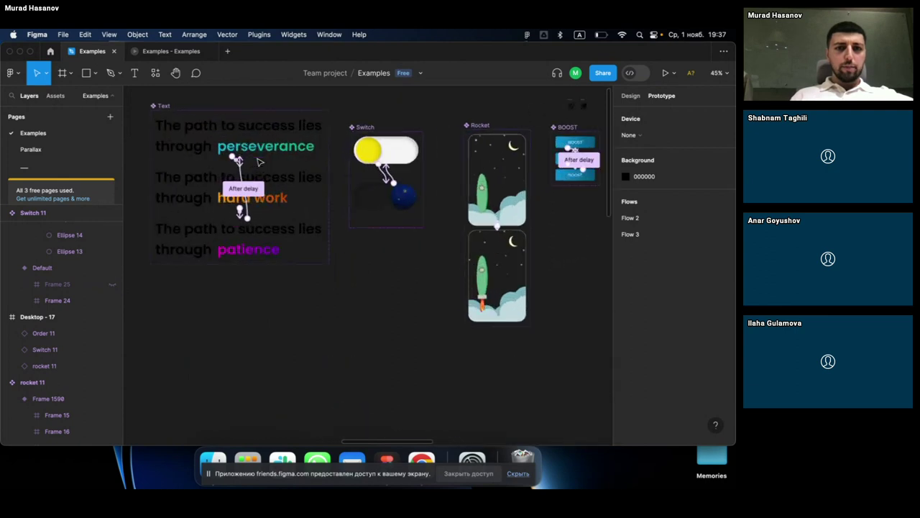
scroll(256, 158, up, 2)
click(302, 142)
scroll(302, 142, down, 2)
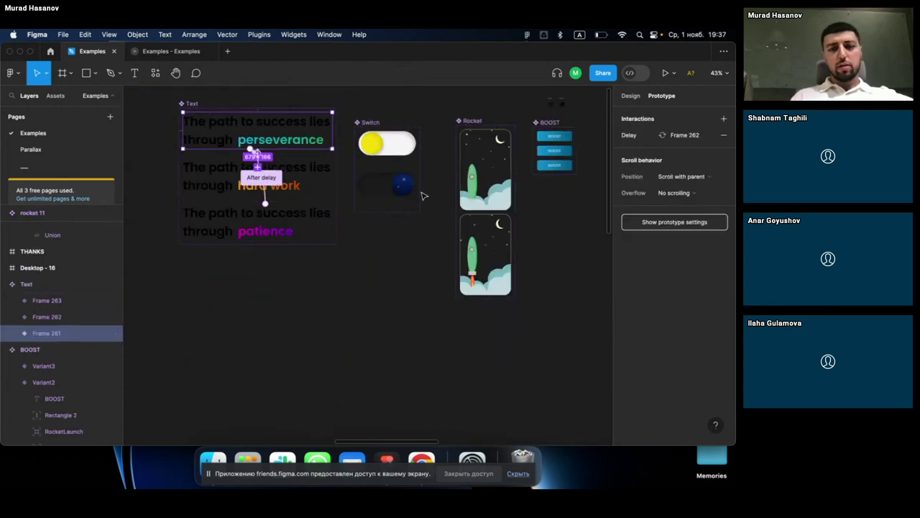
scroll(423, 193, down, 2)
scroll(424, 195, down, 2)
scroll(424, 195, right, 4)
scroll(425, 195, up, 1)
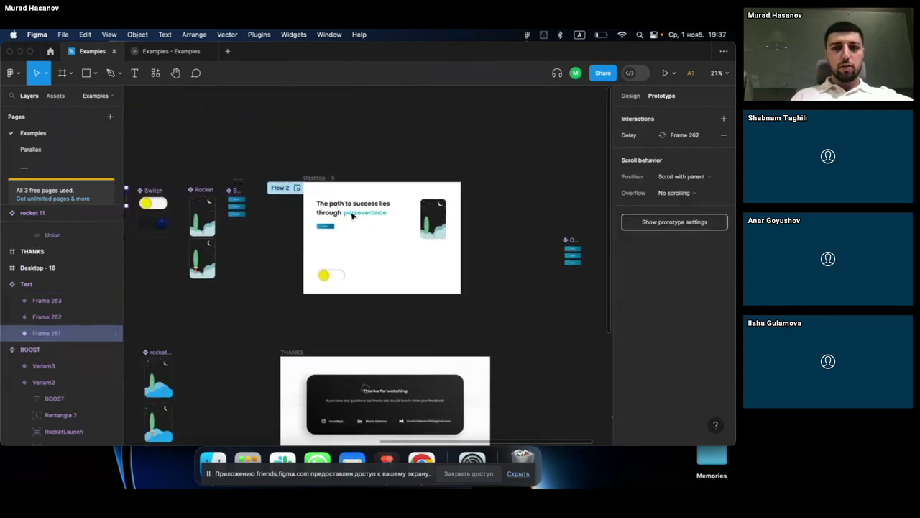
Step: Present Flow 2 from Desktop - 5, watch the headline cycle words, then return to the editor
click(325, 180)
click(666, 73)
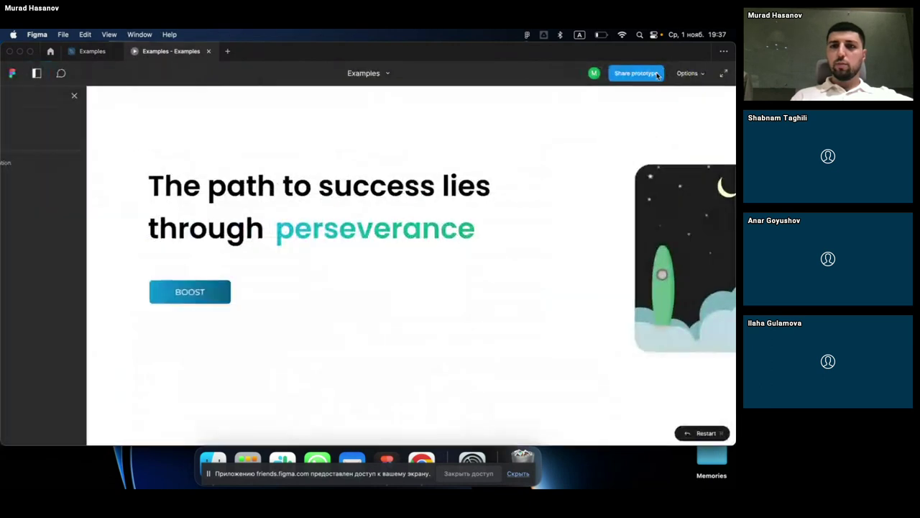
click(110, 95)
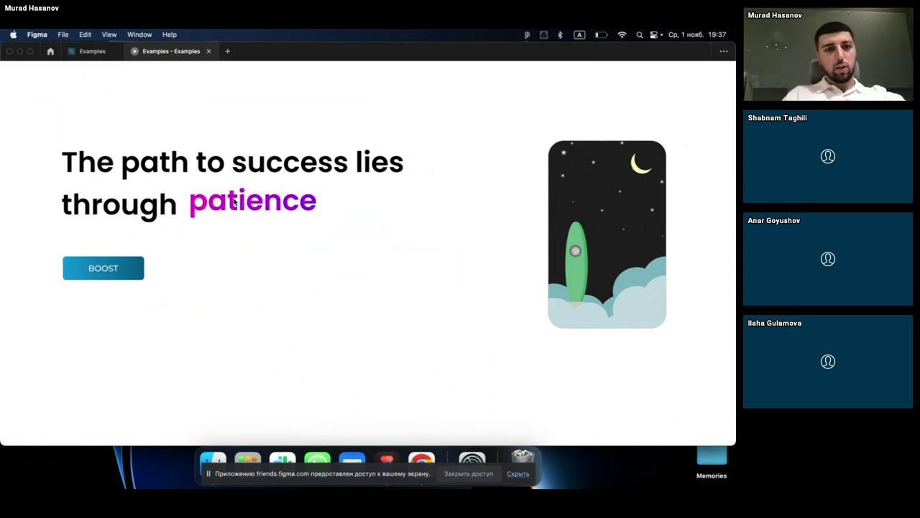
click(92, 51)
click(606, 38)
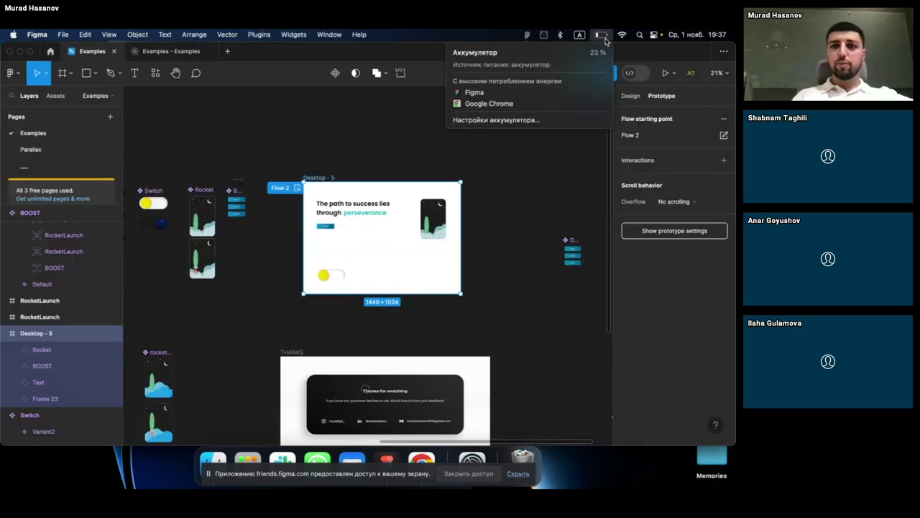
click(425, 165)
key(super+Tab)
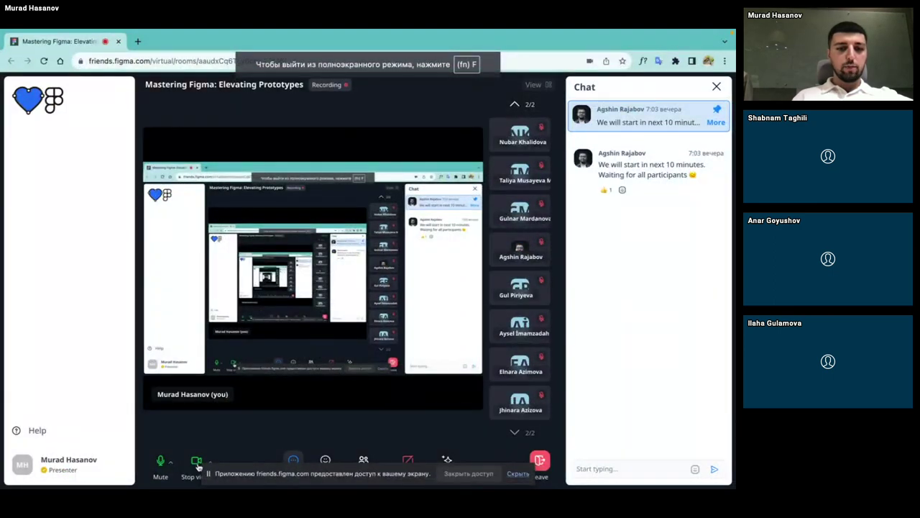
click(197, 464)
click(161, 460)
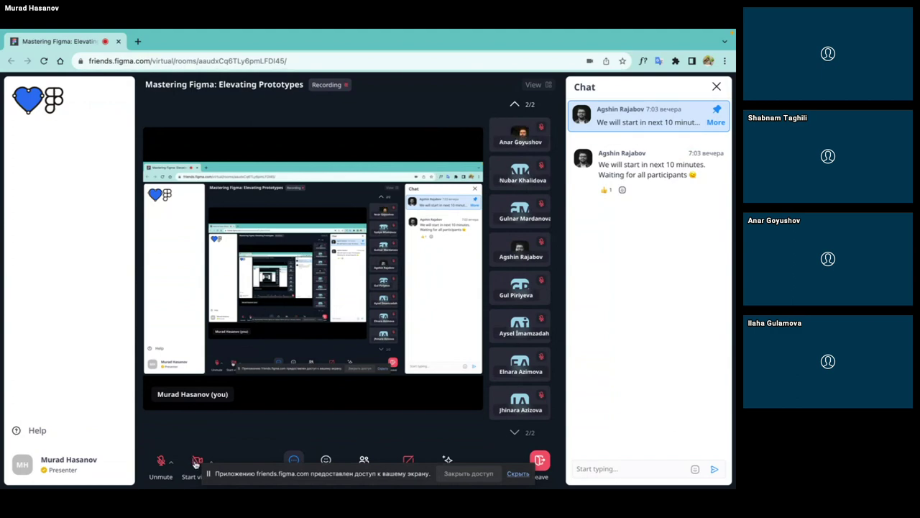
click(160, 466)
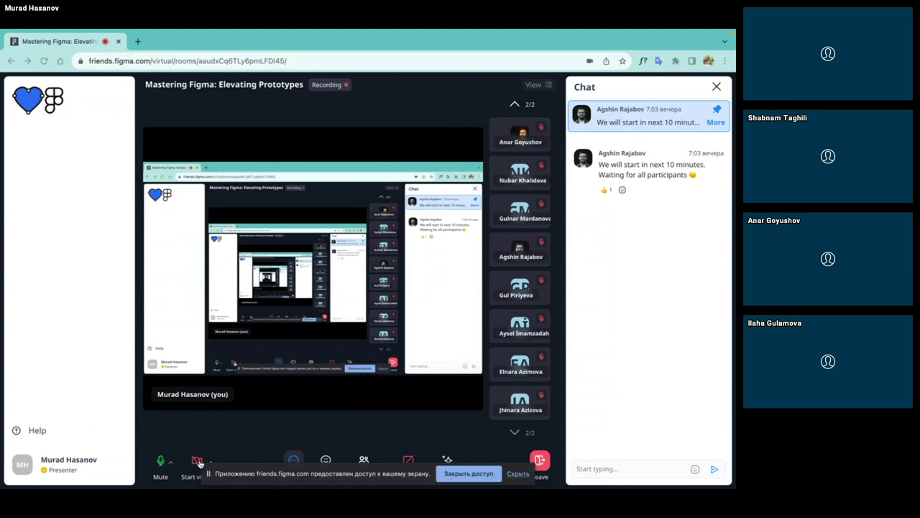
click(195, 462)
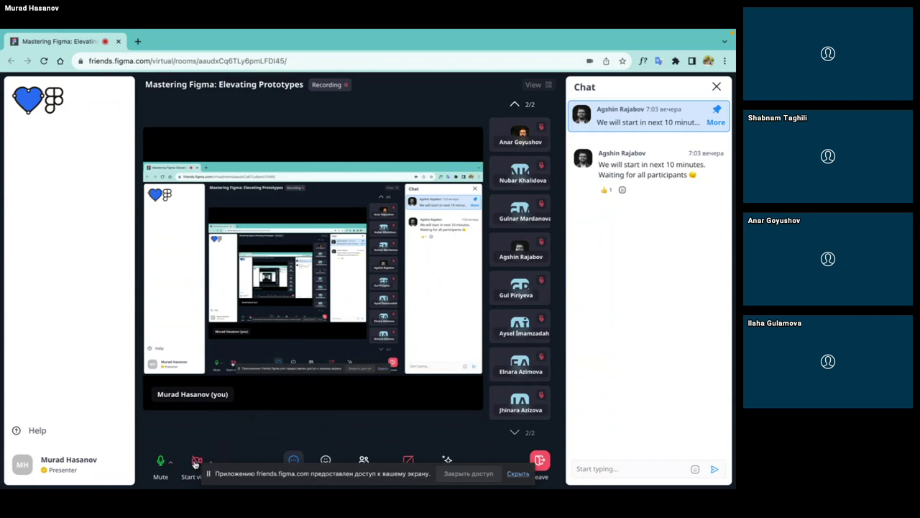
click(196, 463)
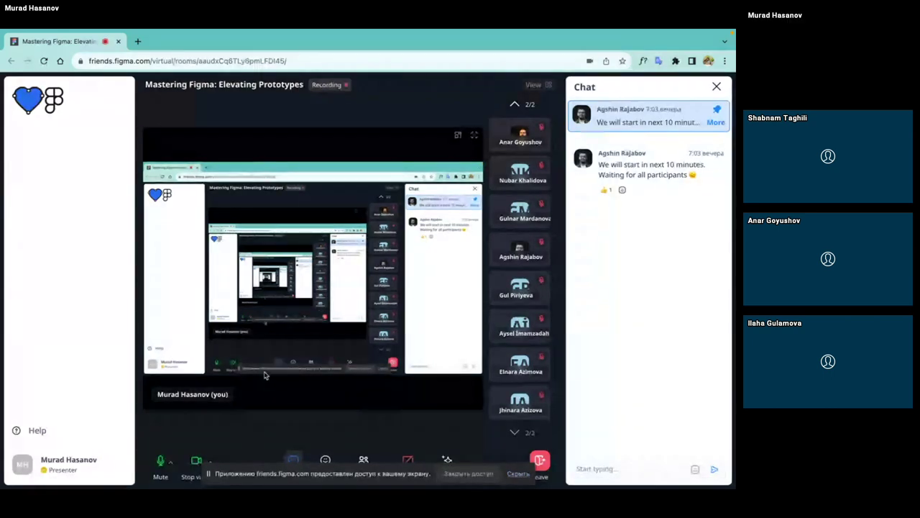
key(super+Tab)
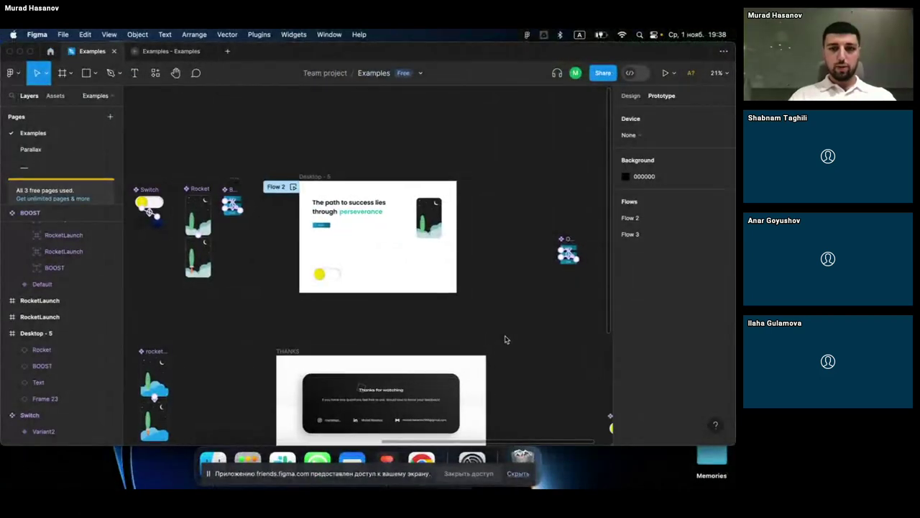
scroll(506, 339, right, 3)
scroll(495, 305, left, 3)
scroll(495, 304, down, 1)
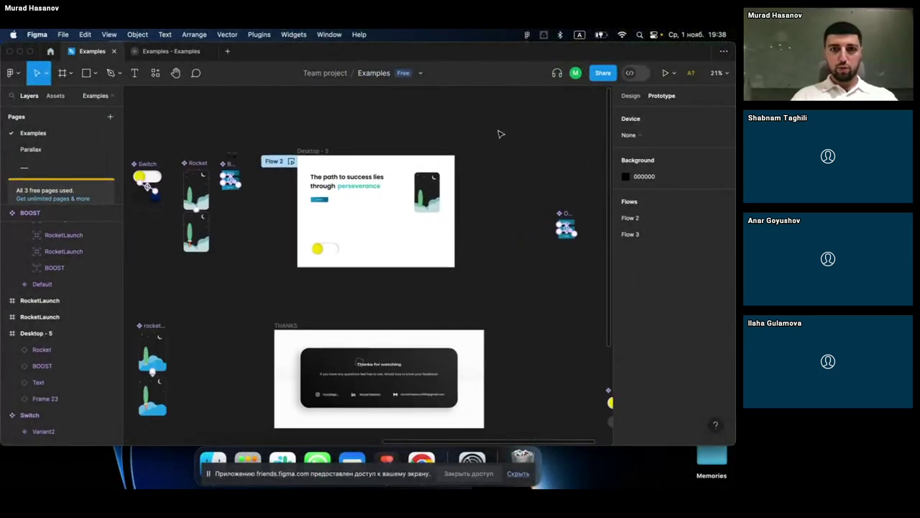
click(315, 152)
click(395, 137)
scroll(395, 138, up, 2)
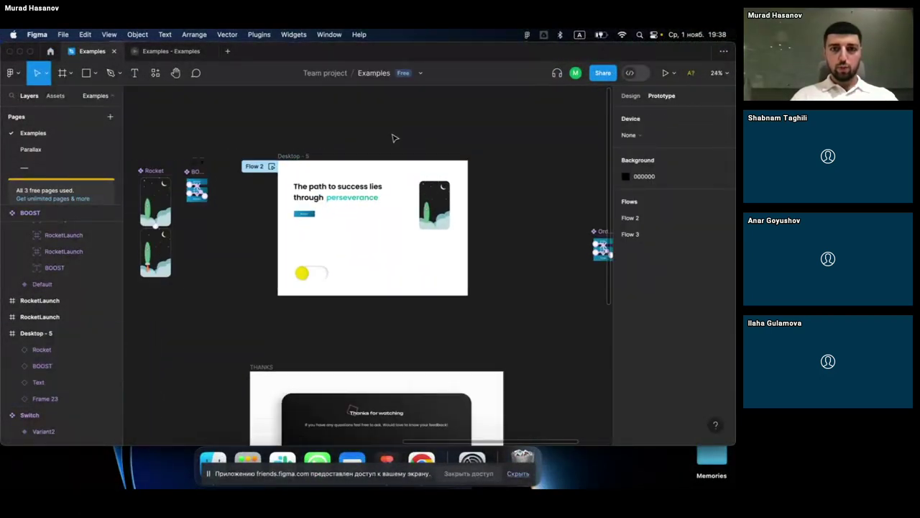
scroll(395, 138, up, 2)
scroll(394, 138, down, 1)
scroll(395, 138, left, 3)
click(356, 135)
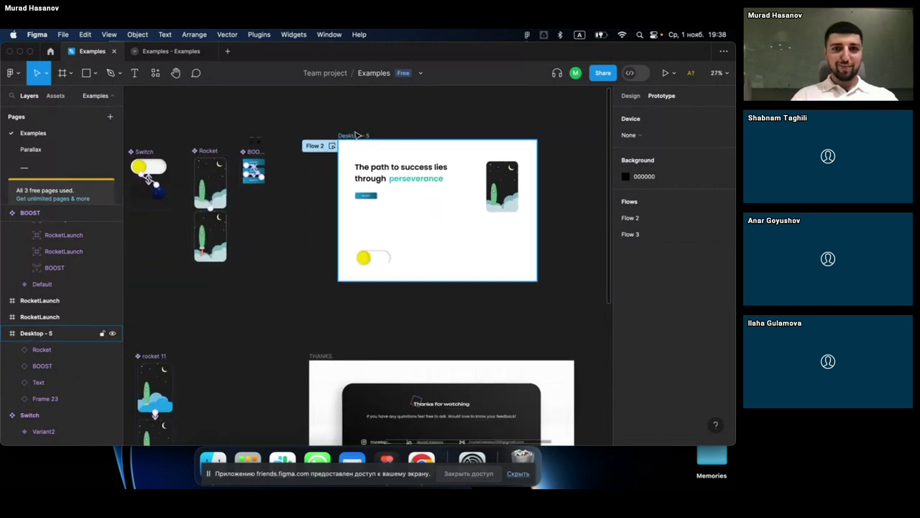
scroll(358, 130, right, 3)
scroll(358, 129, down, 1)
click(530, 271)
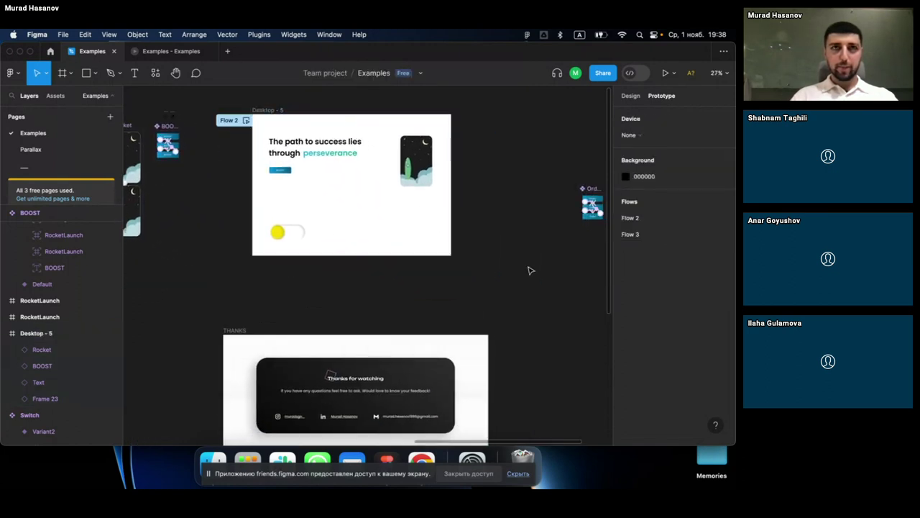
scroll(530, 271, right, 2)
scroll(530, 270, down, 5)
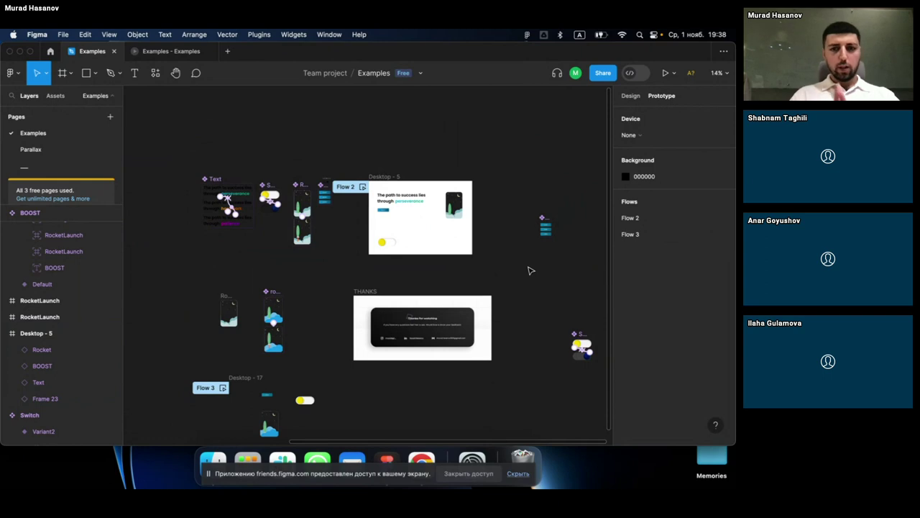
scroll(530, 270, down, 2)
scroll(530, 270, left, 2)
scroll(530, 270, down, 1)
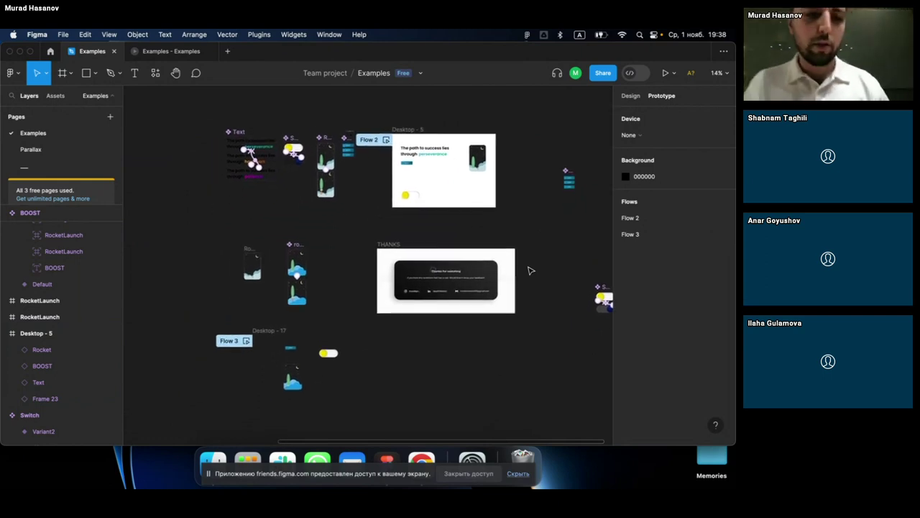
scroll(530, 271, left, 1)
scroll(530, 270, left, 1)
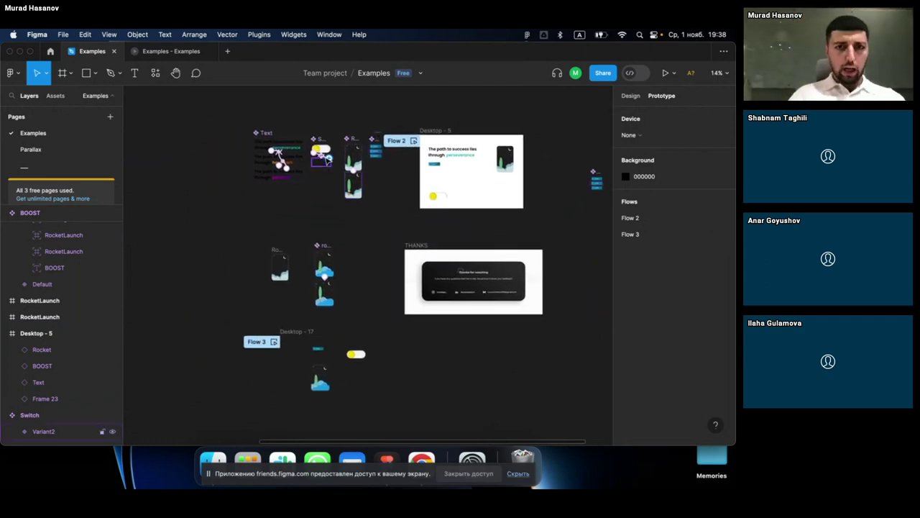
click(292, 149)
scroll(291, 149, up, 3)
scroll(292, 149, up, 2)
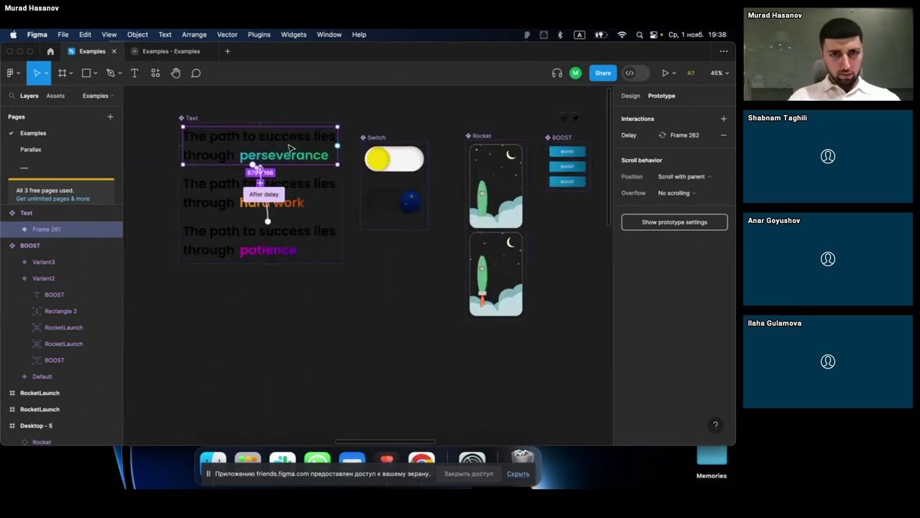
scroll(290, 147, down, 3)
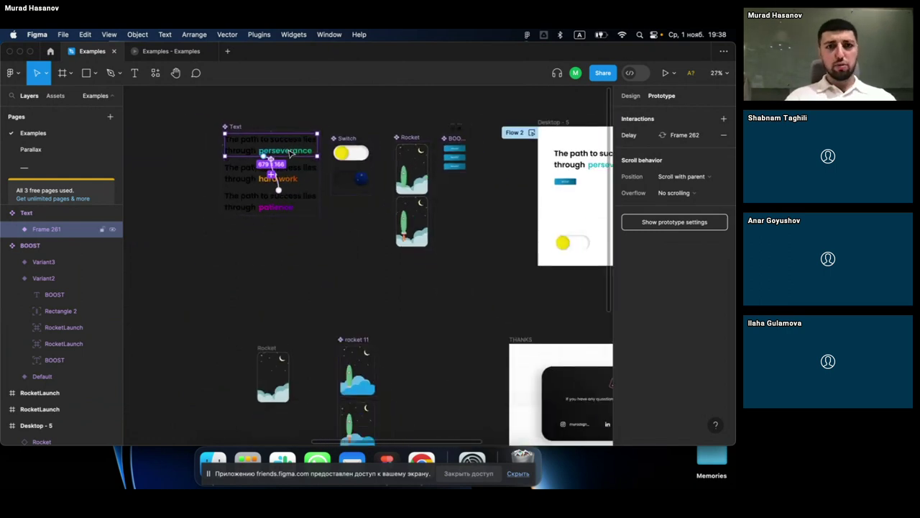
scroll(290, 151, down, 5)
right_click(289, 153)
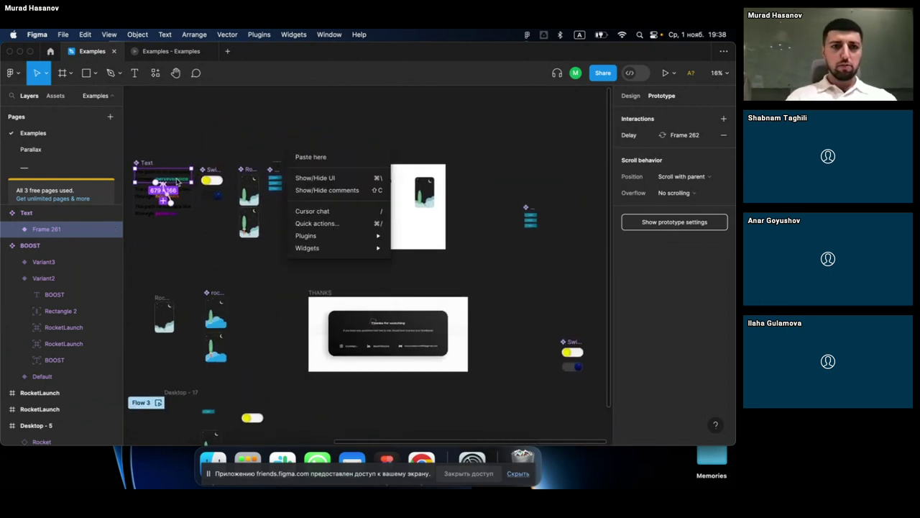
click(175, 178)
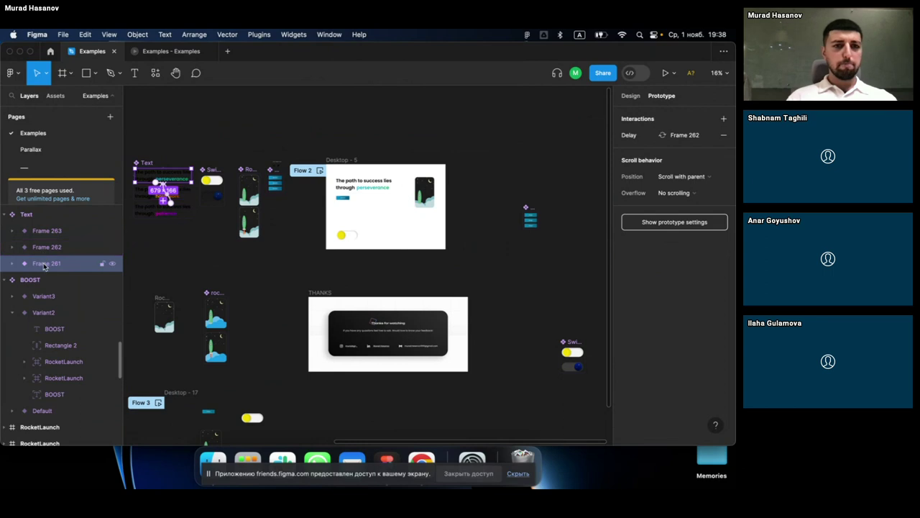
key(ctrl+d)
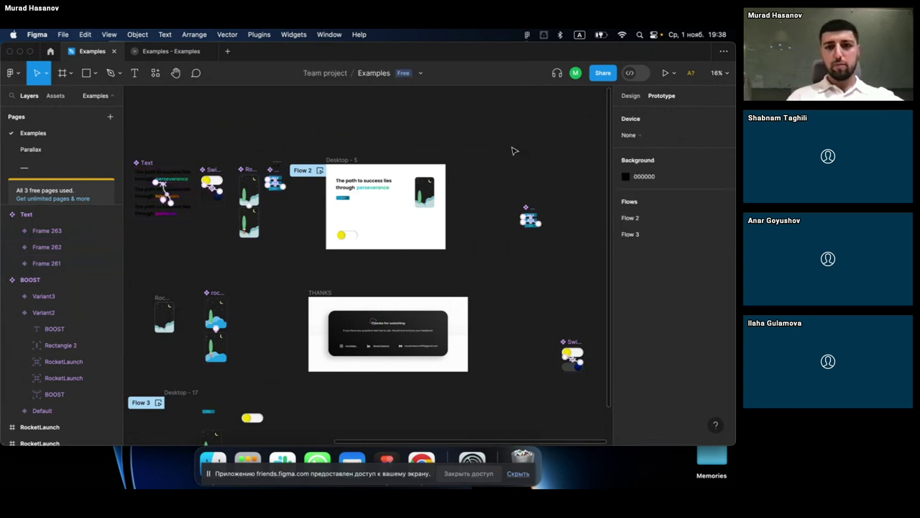
key(Delete)
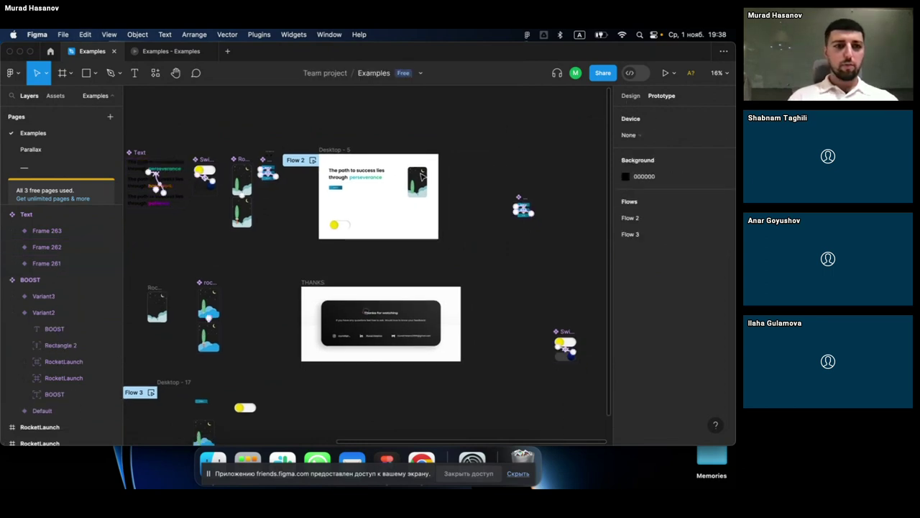
scroll(359, 194, left, 3)
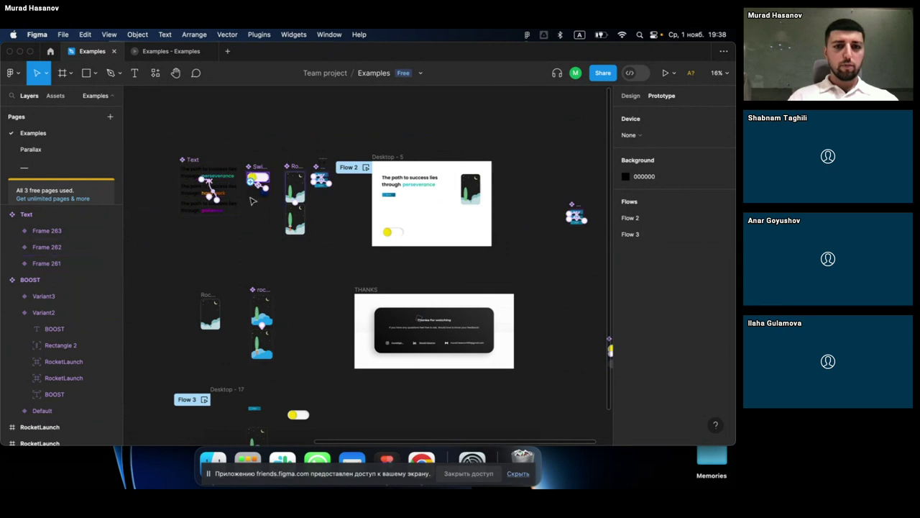
scroll(345, 173, down, 3)
scroll(345, 173, right, 2)
Step: Move the headline text out of Desktop - 5 and detach it from its component
click(383, 136)
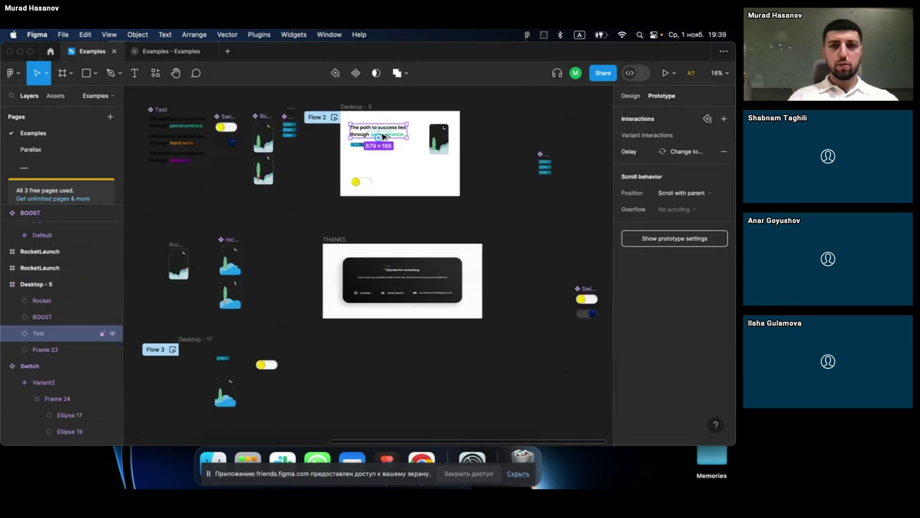
drag(384, 136, 563, 139)
scroll(563, 139, right, 5)
scroll(563, 140, up, 2)
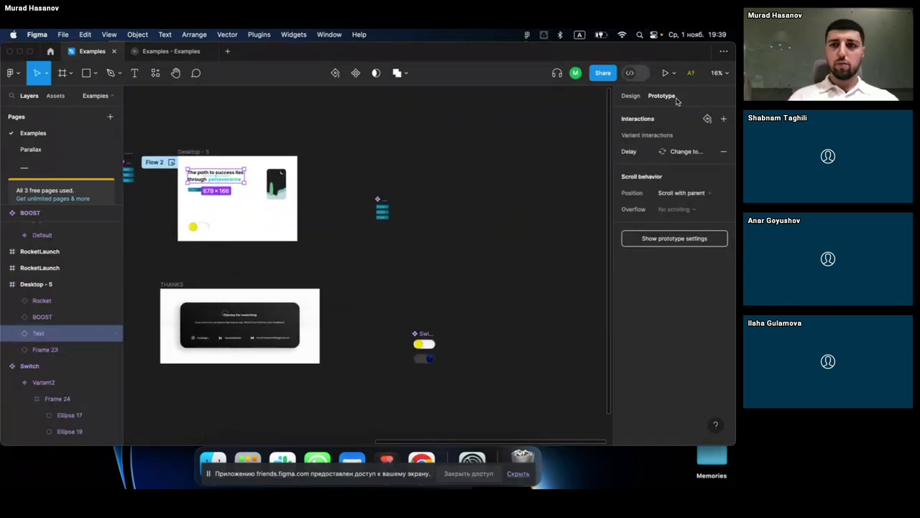
click(632, 99)
drag(228, 180, 465, 159)
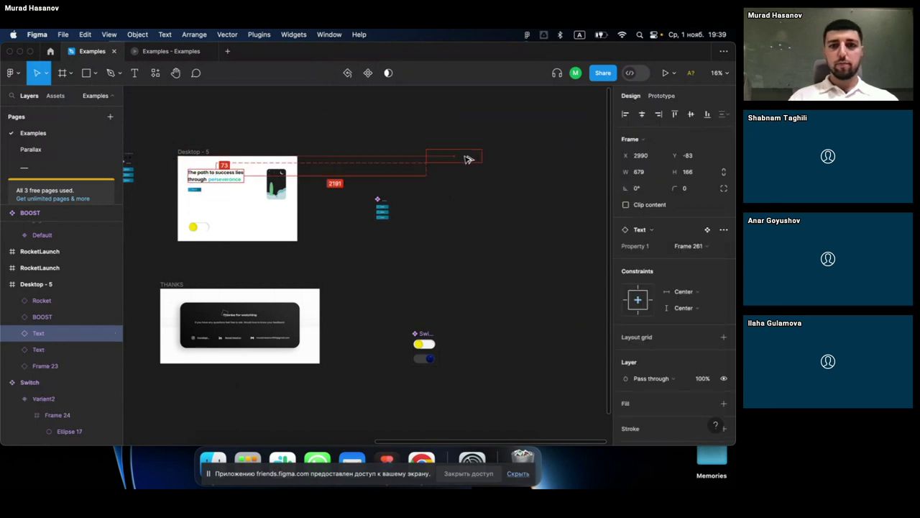
scroll(465, 160, up, 5)
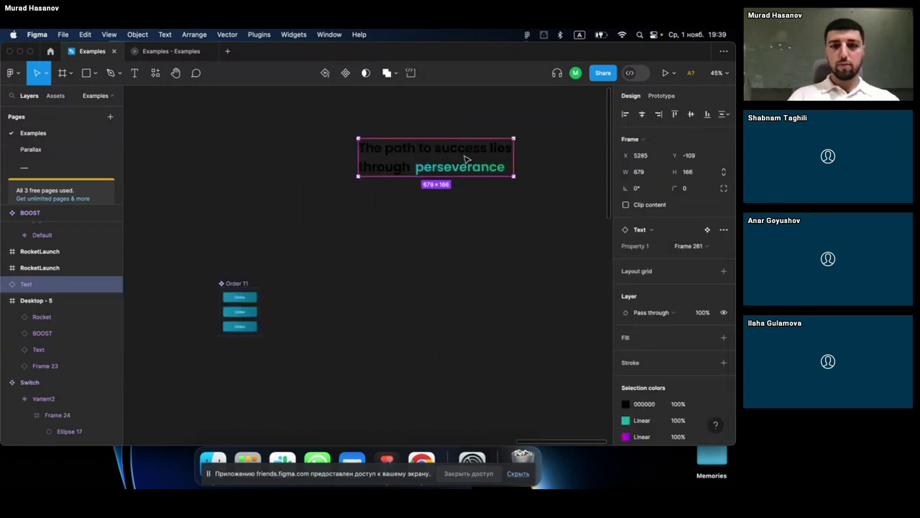
key(super+alt+b)
Step: Pull the perseverance frame, Frame 259, out of the Text frame
click(438, 231)
scroll(384, 233, right, 5)
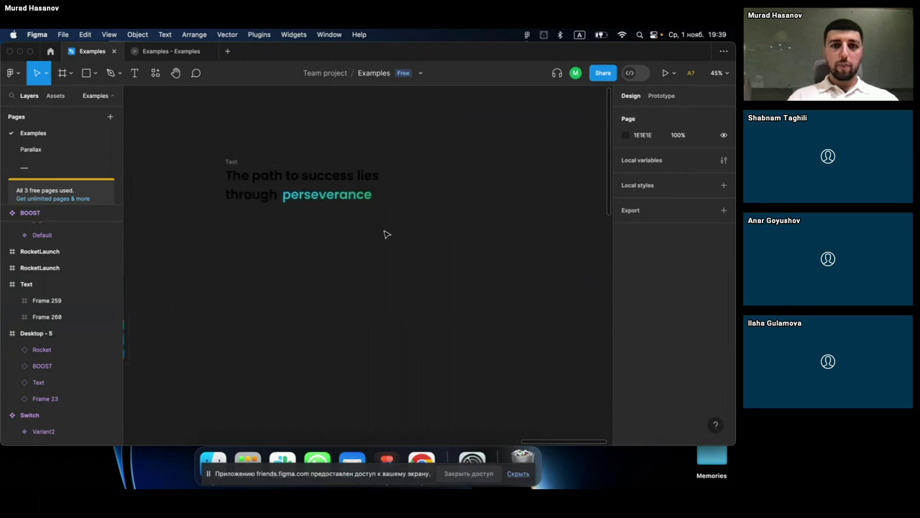
click(298, 196)
scroll(306, 196, up, 2)
drag(307, 196, 547, 229)
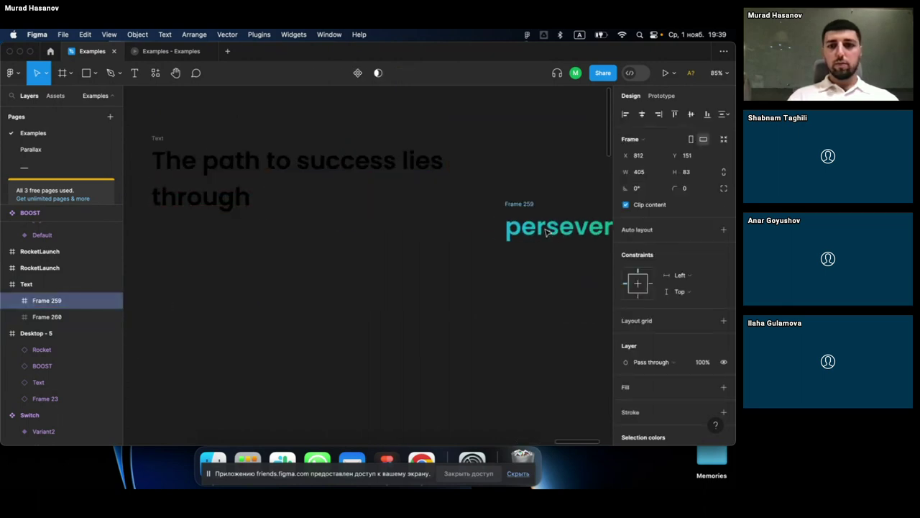
scroll(426, 227, down, 3)
Step: Move the 'The path to success lies through' heading out onto the canvas
click(421, 210)
scroll(421, 209, right, 3)
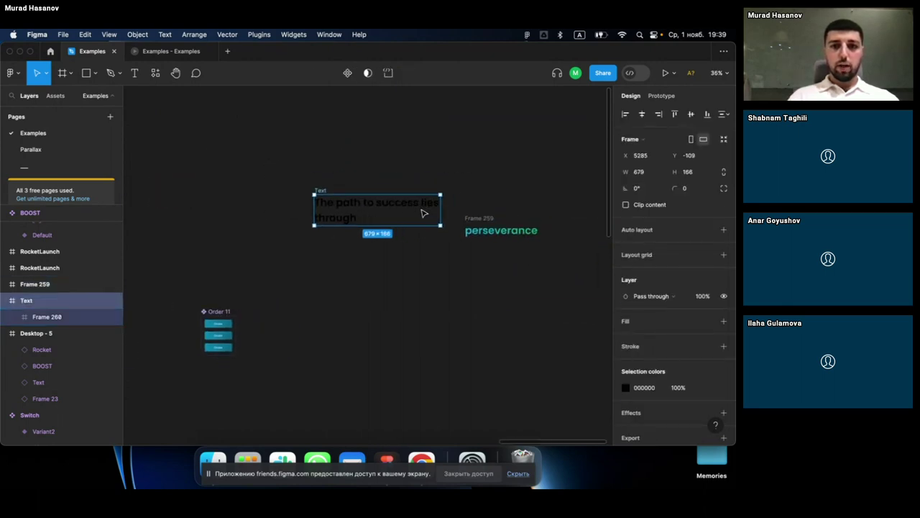
double_click(345, 205)
drag(343, 214, 357, 324)
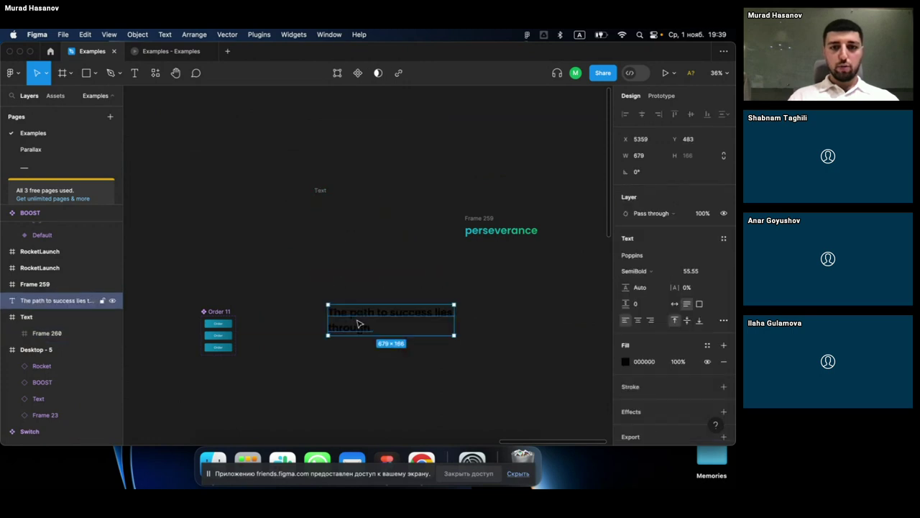
scroll(357, 325, down, 3)
Step: Draw a new square white frame and drop the heading text into it
key(f)
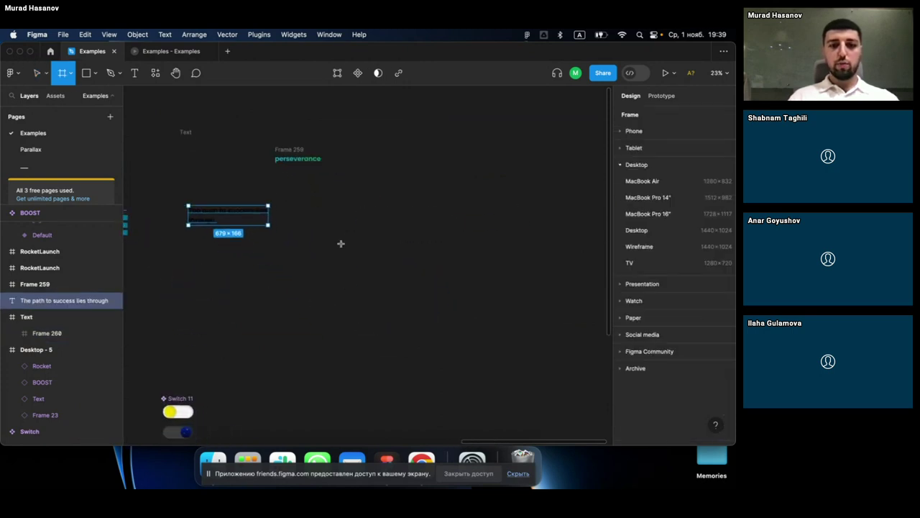
drag(330, 223, 524, 416)
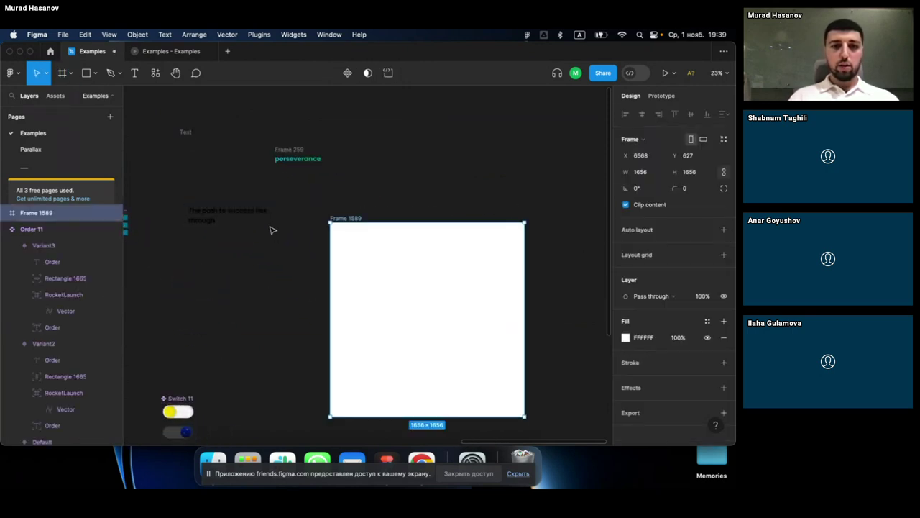
click(207, 218)
drag(370, 258, 372, 259)
scroll(374, 257, right, 3)
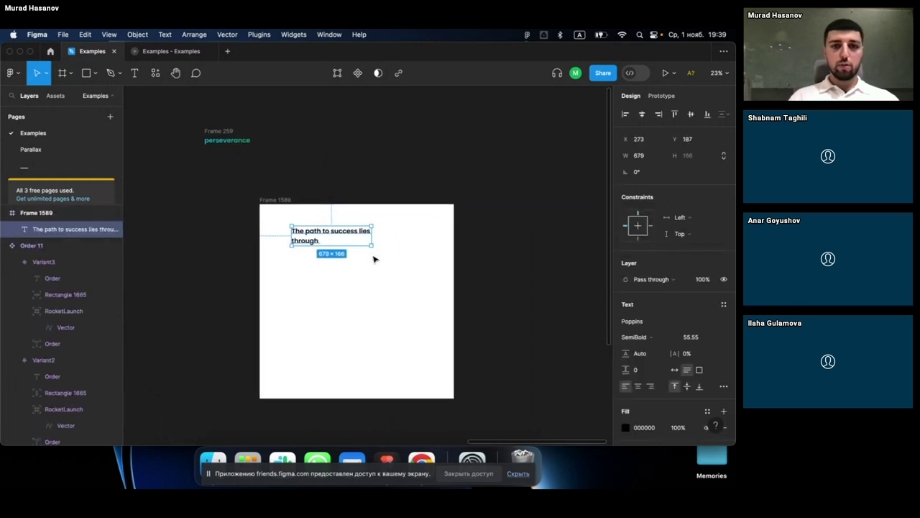
click(228, 139)
drag(237, 140, 392, 154)
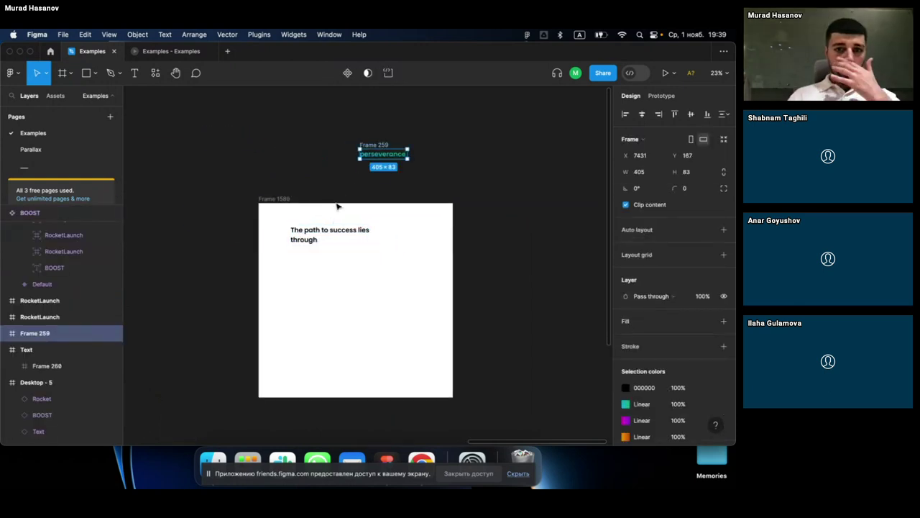
Step: Narrow the heading text box so 'through' wraps onto a second line
click(308, 238)
scroll(307, 244, up, 3)
scroll(307, 244, up, 2)
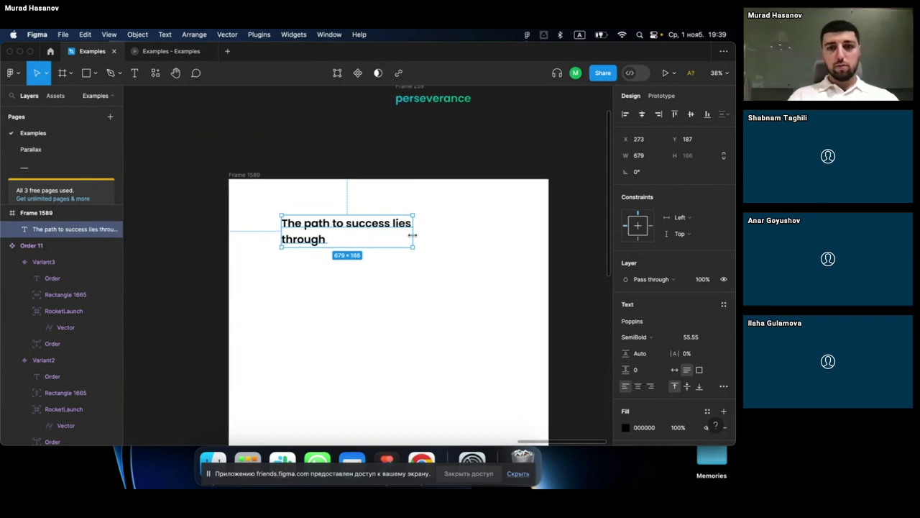
double_click(412, 235)
double_click(410, 221)
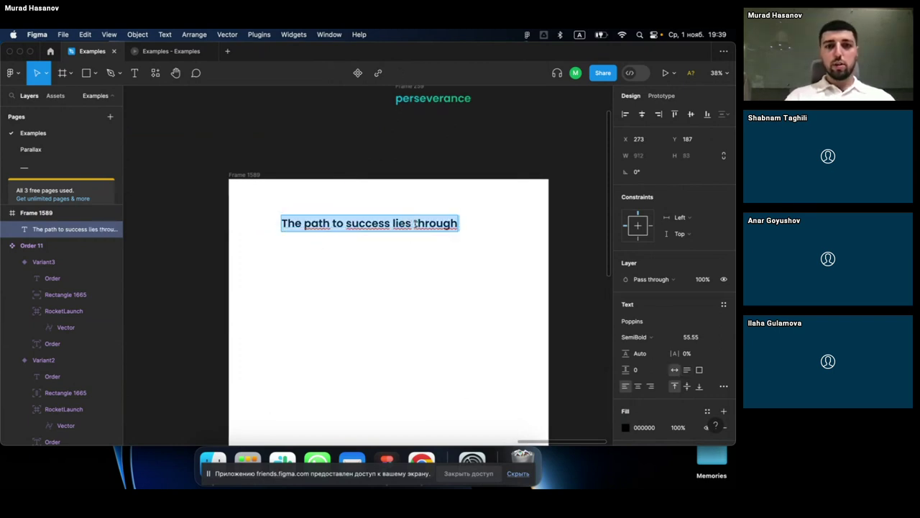
key(Escape)
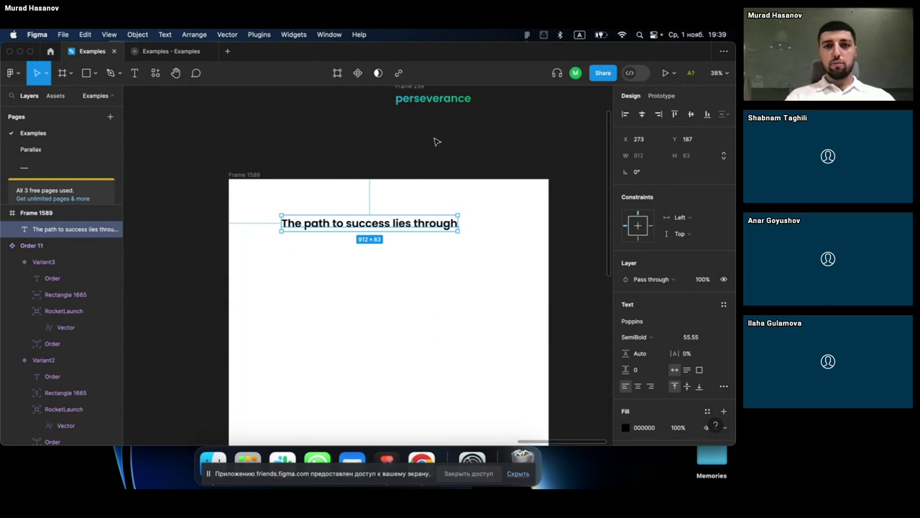
scroll(434, 142, right, 3)
scroll(434, 141, up, 2)
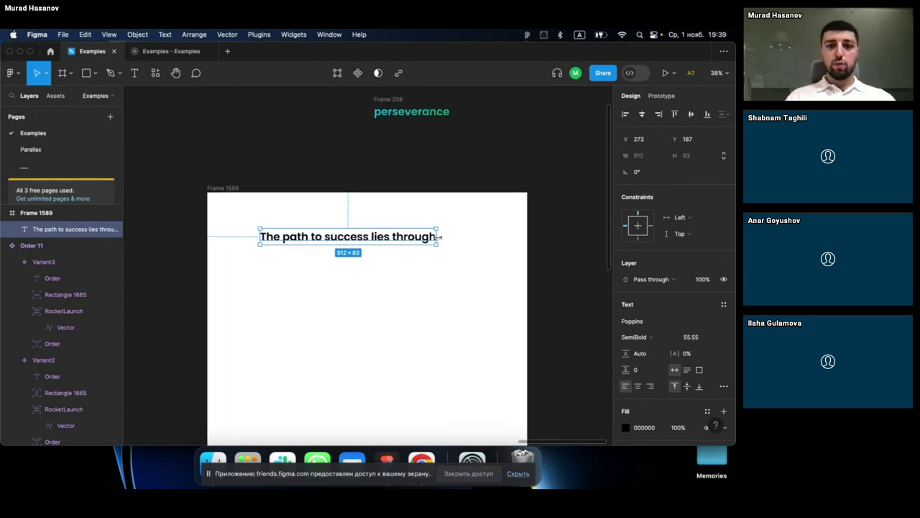
drag(439, 237, 394, 236)
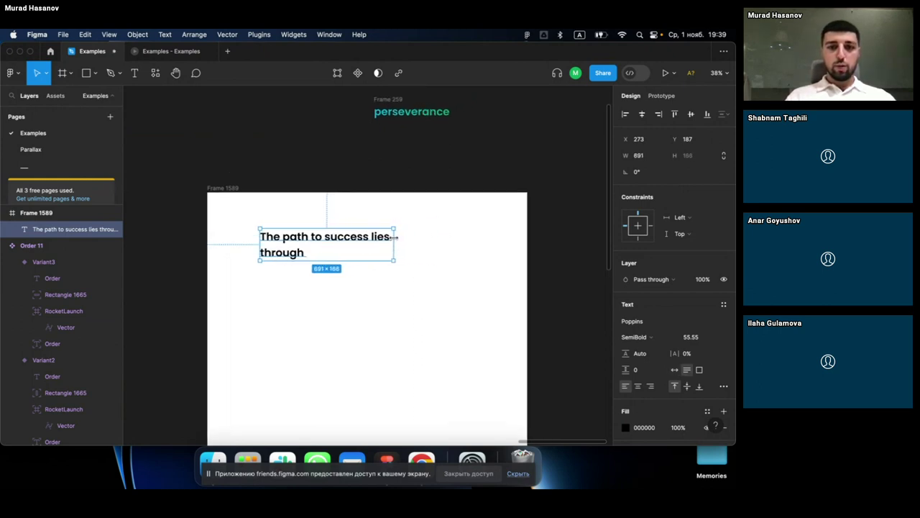
click(346, 153)
Step: Select the coloured perseverance, hard work, patience word stack inside the perseverance frame
scroll(387, 137, left, 2)
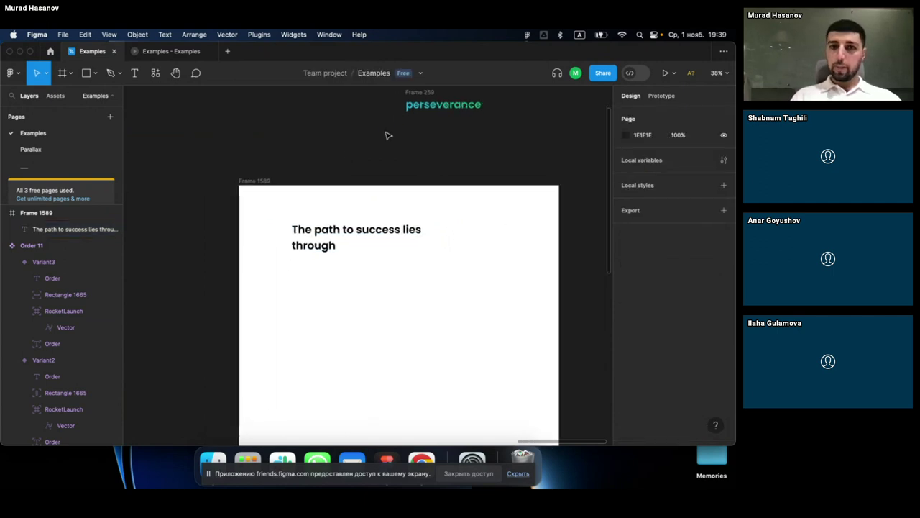
click(449, 108)
scroll(451, 109, down, 2)
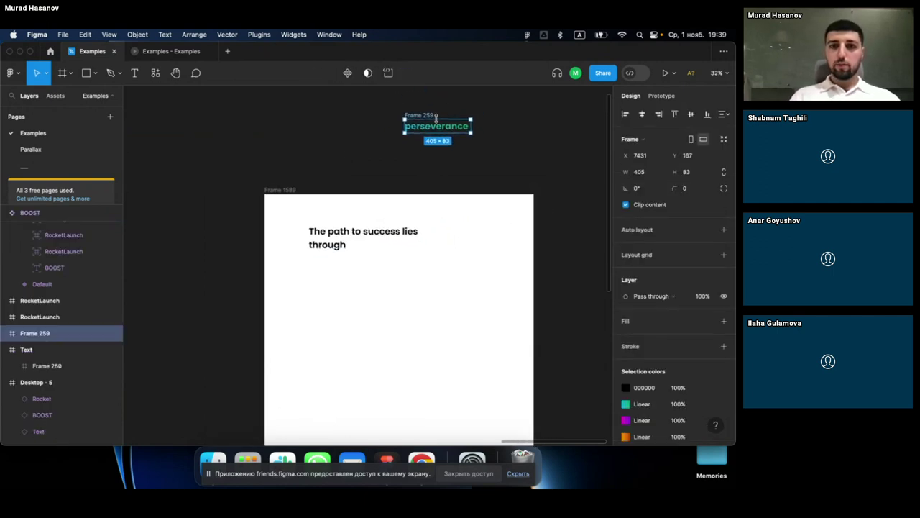
click(435, 129)
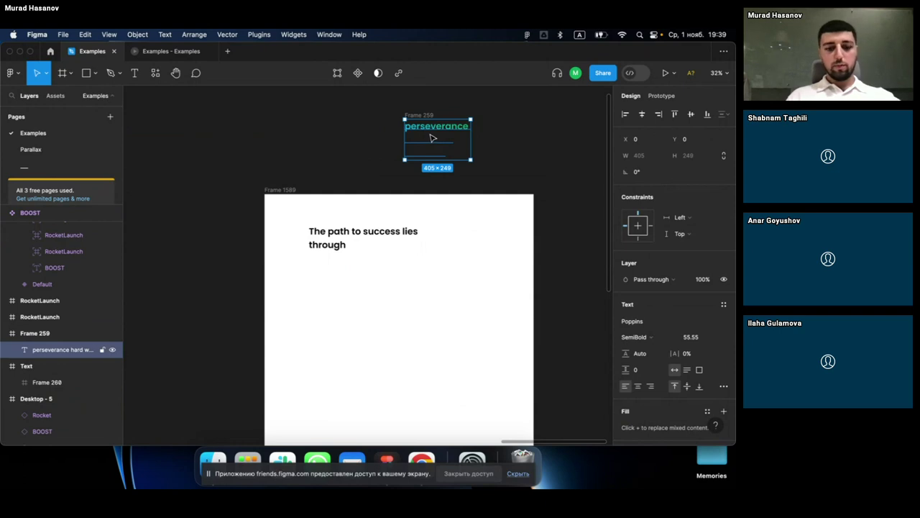
click(374, 350)
Step: Paste the coloured word stack into Frame 1589 and move it up under the heading
key(t)
click(400, 324)
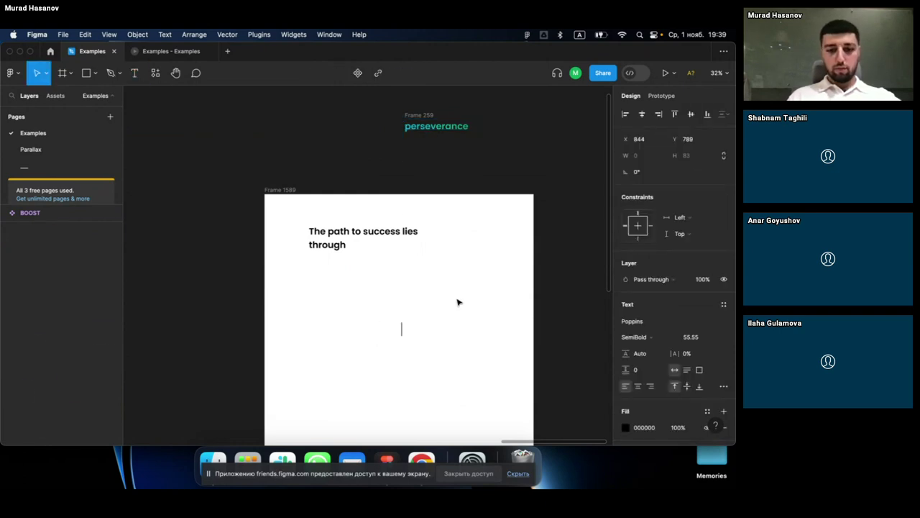
text(perseverance hard work patience)
click(432, 314)
scroll(433, 317, up, 2)
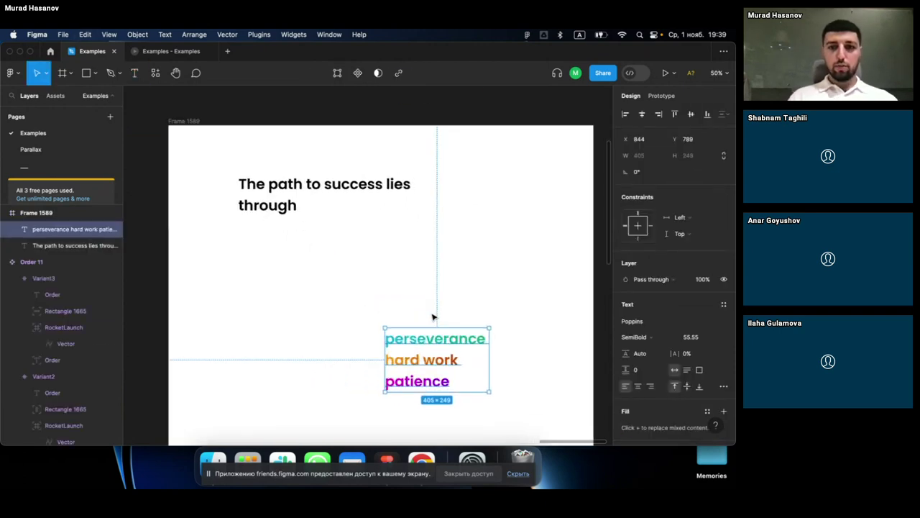
scroll(434, 316, up, 2)
mouse_move(401, 321)
mouse_down()
mouse_move(399, 218)
mouse_move(321, 201)
mouse_move(360, 273)
mouse_up()
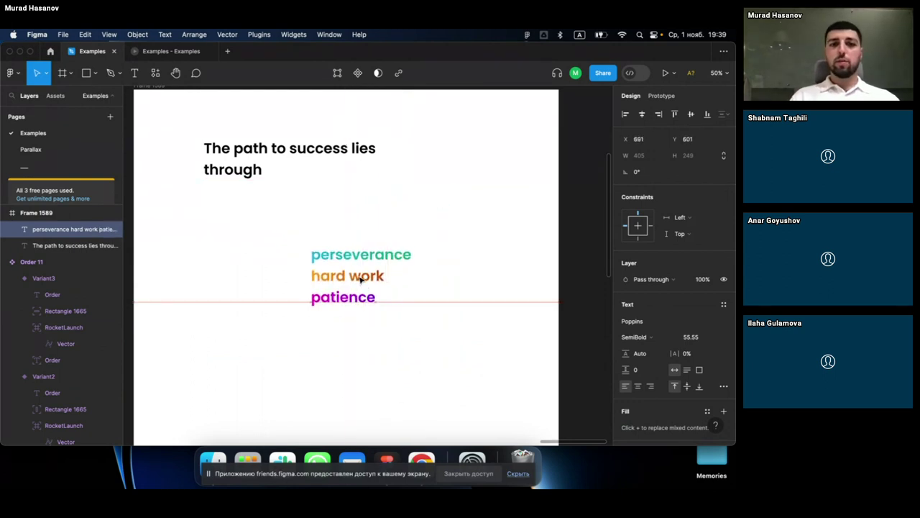
Step: Check the 405×249 word stack's placement against the heading near the frame centre
scroll(363, 273, up, 3)
scroll(371, 269, down, 2)
scroll(364, 308, down, 2)
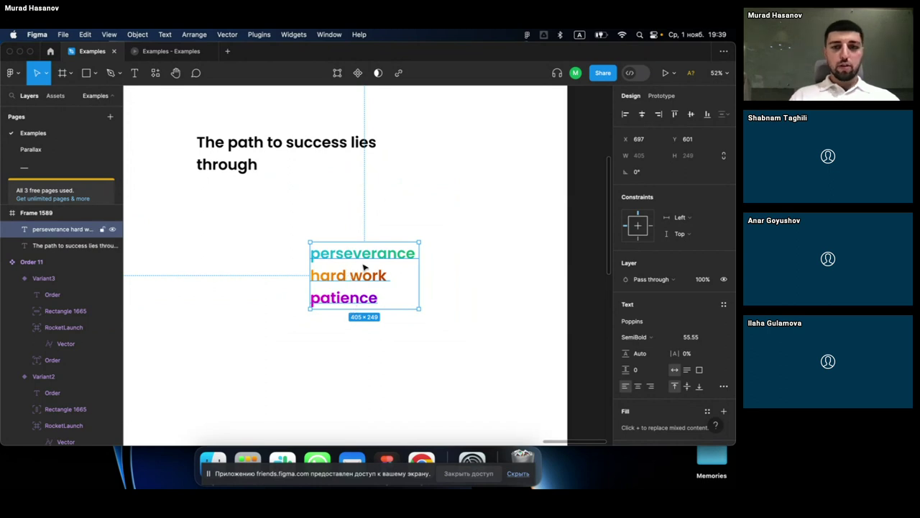
click(489, 280)
click(361, 283)
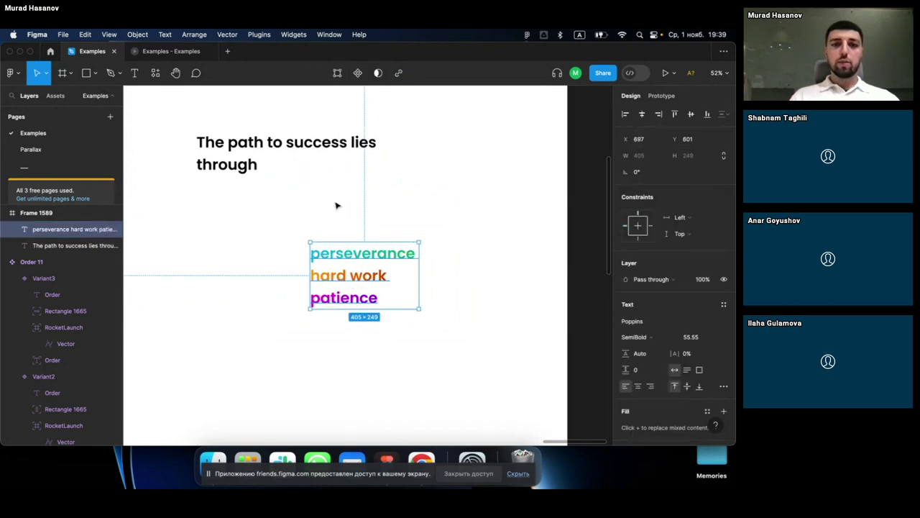
scroll(328, 246, down, 2)
scroll(328, 246, down, 1)
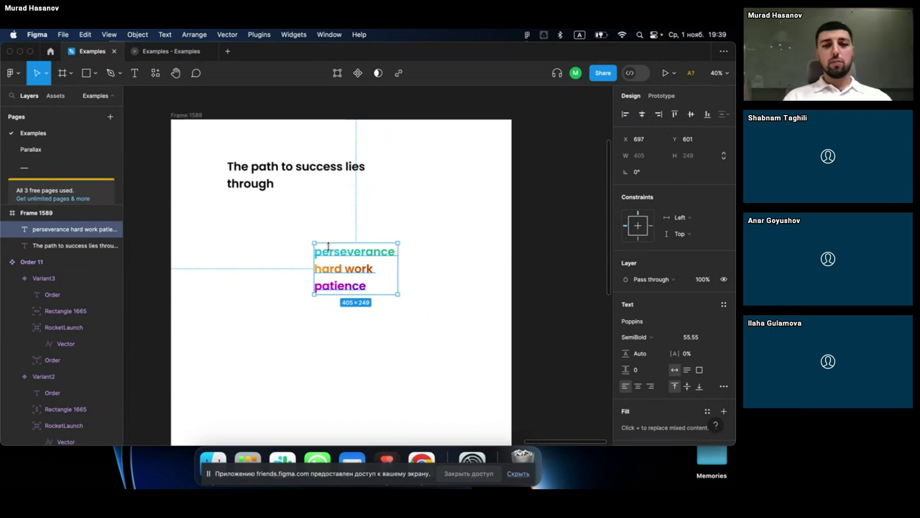
scroll(328, 246, down, 1)
scroll(328, 246, up, 2)
scroll(328, 246, up, 2)
scroll(328, 246, up, 1)
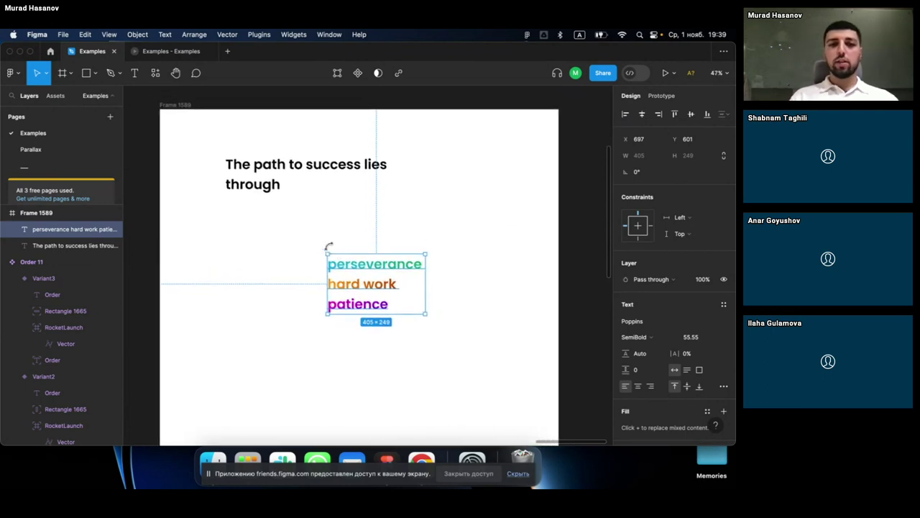
click(238, 171)
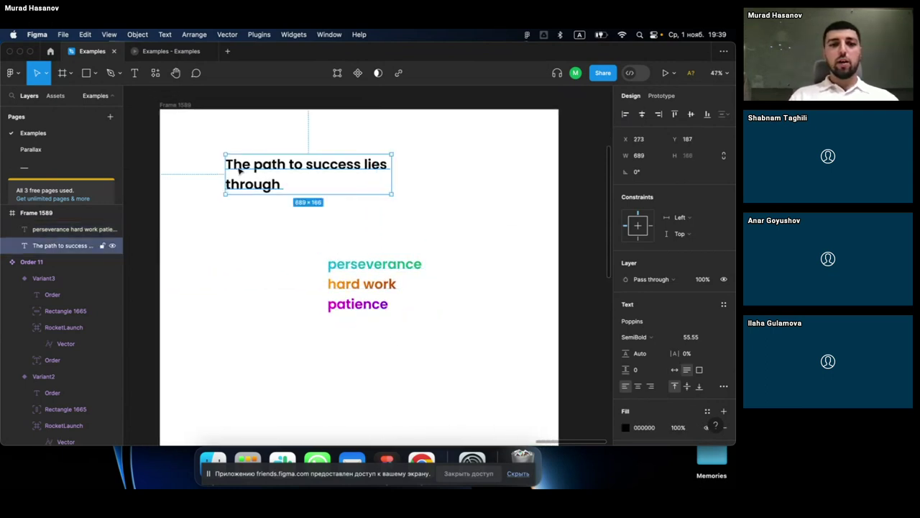
click(353, 268)
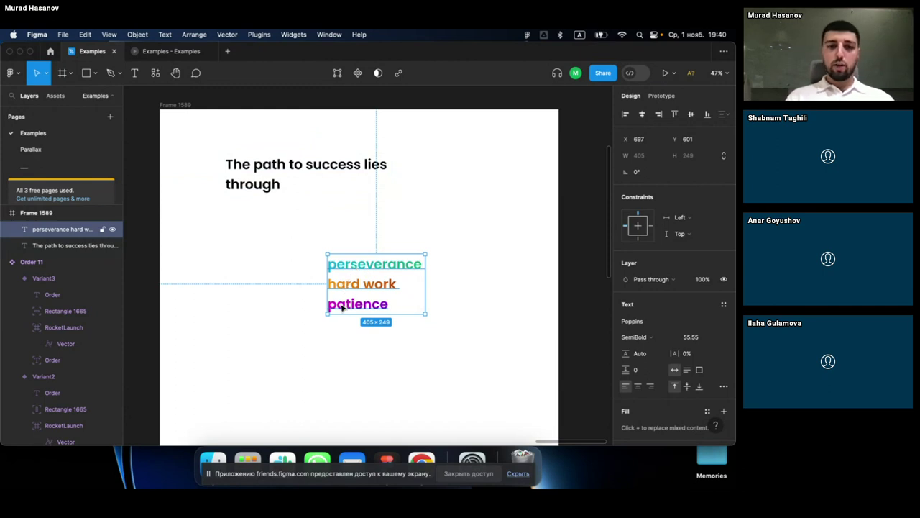
click(353, 333)
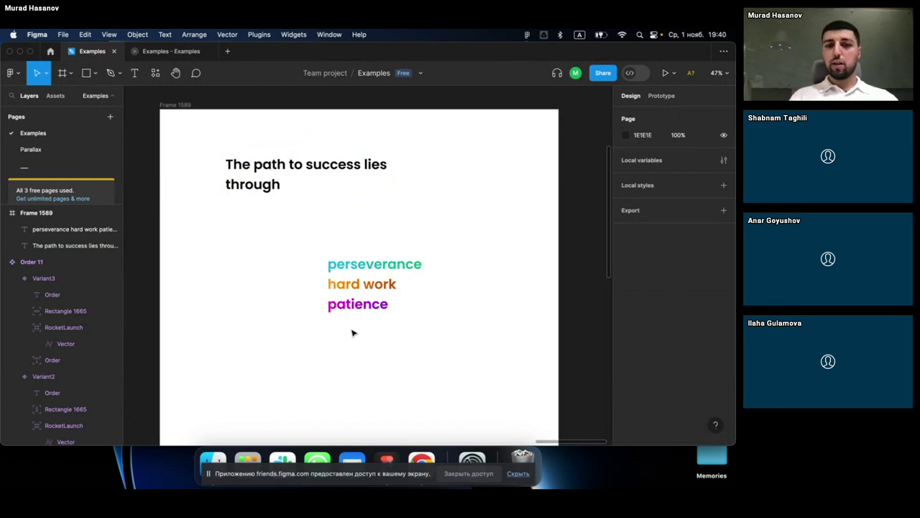
click(353, 302)
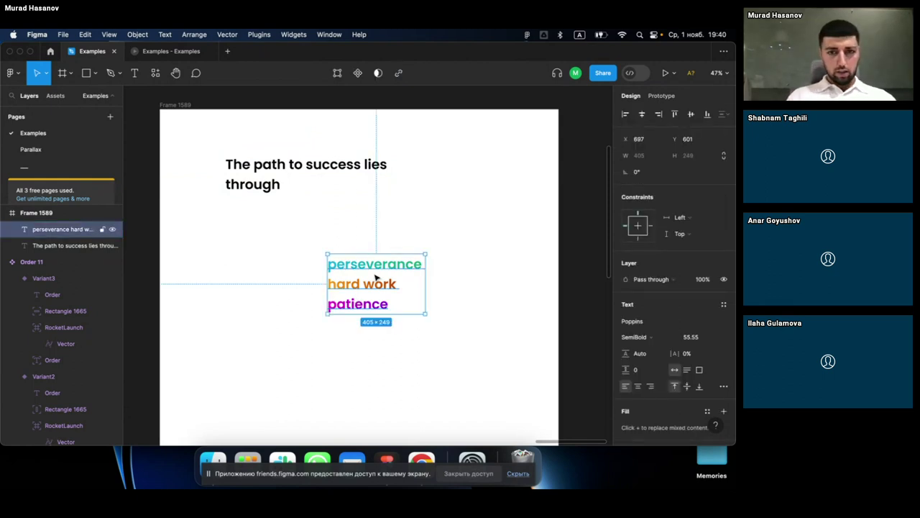
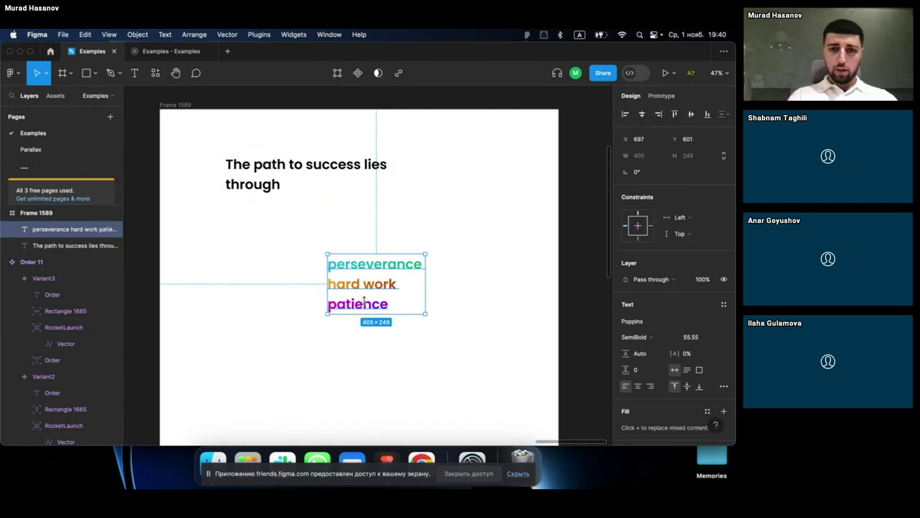
Step: Resize the gradient text box so it shows just 'perseverance'
drag(364, 314, 360, 282)
scroll(360, 282, up, 5)
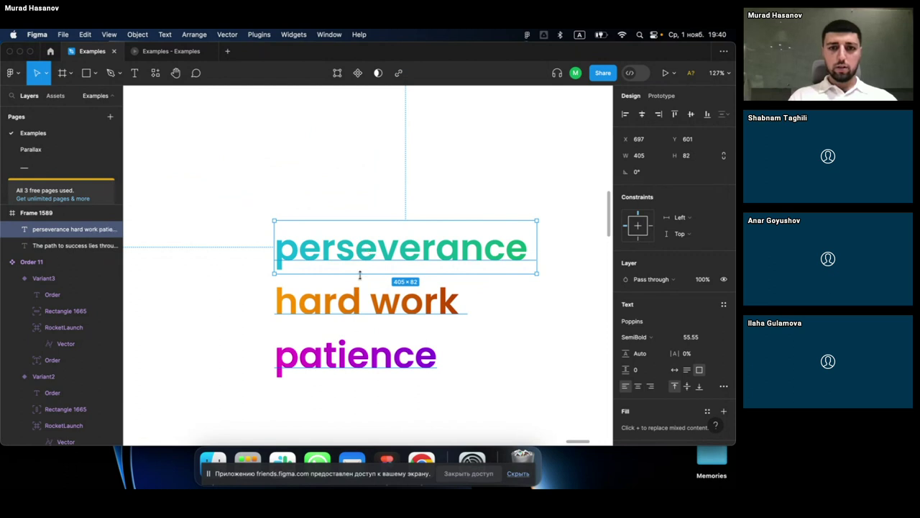
drag(360, 274, 362, 282)
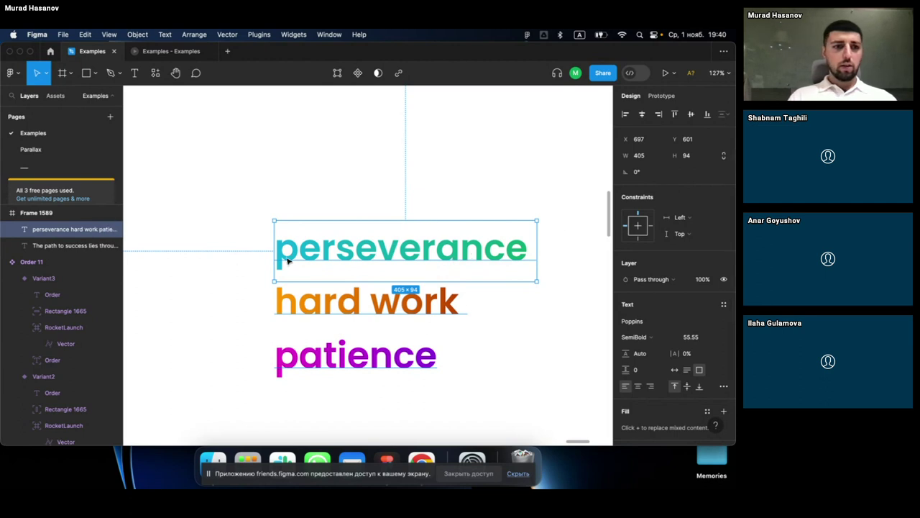
Step: Inspect the heading and three-word gradient text in Frame 1589, measuring distances to its edges
click(37, 215)
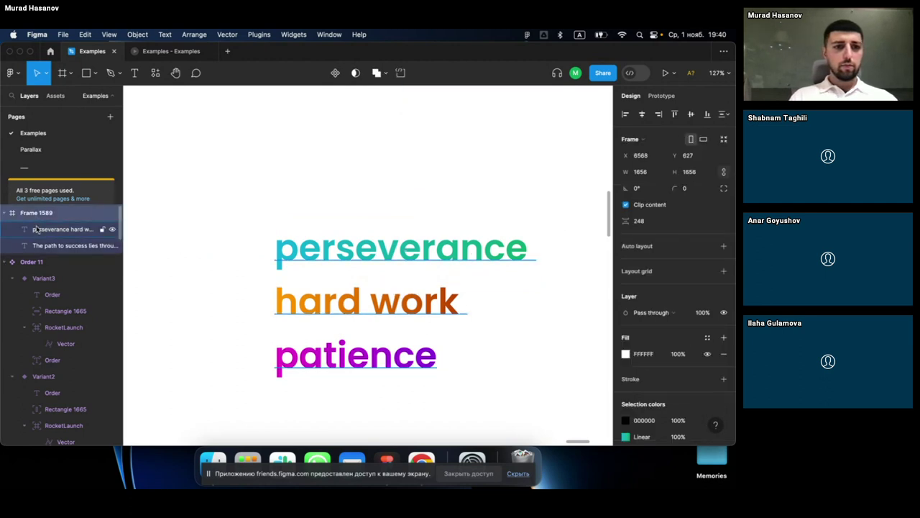
click(47, 245)
scroll(279, 213, down, 3)
scroll(279, 212, down, 3)
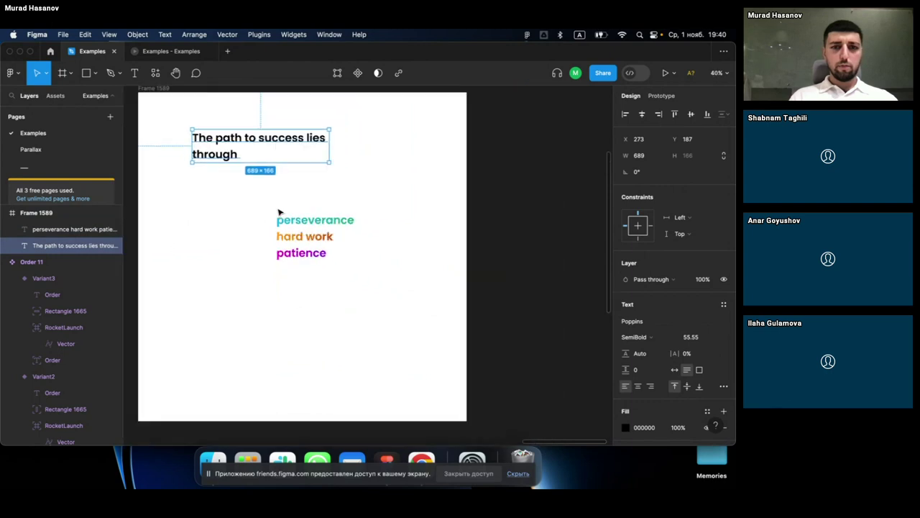
scroll(279, 212, down, 1)
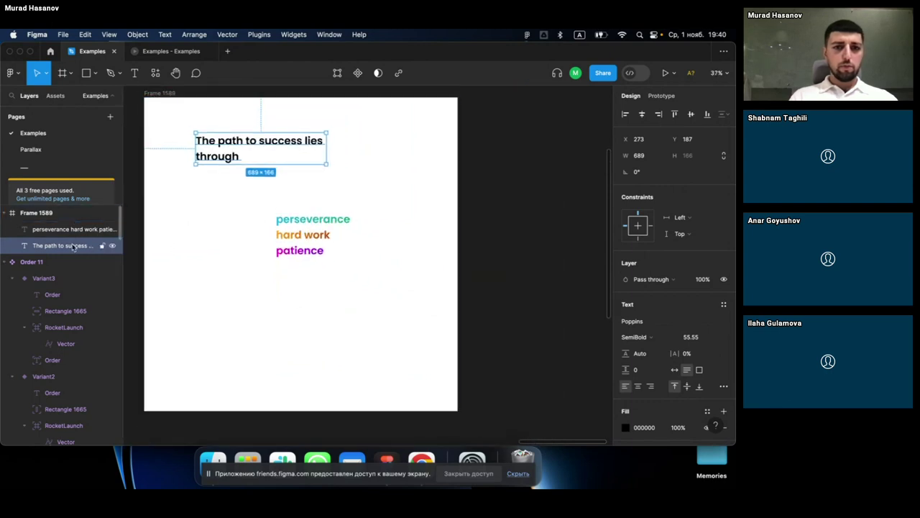
click(68, 229)
scroll(298, 263, up, 3)
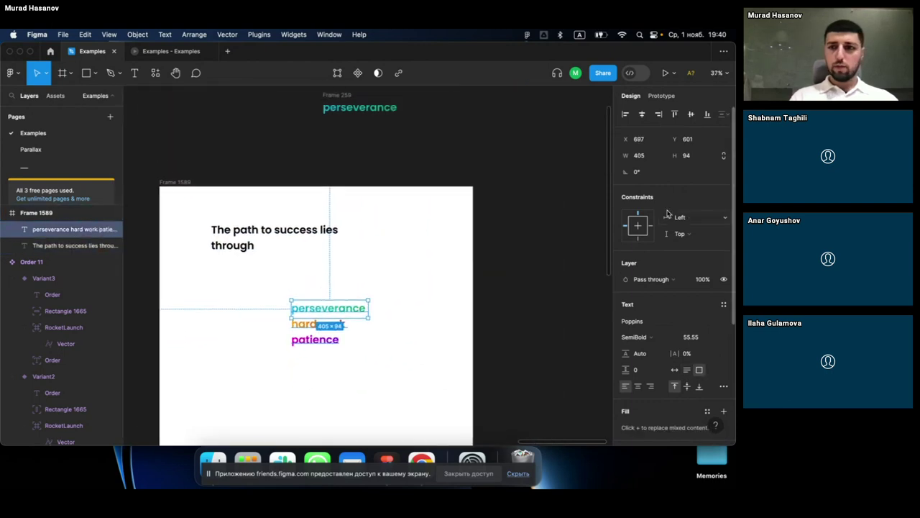
click(453, 291)
click(334, 311)
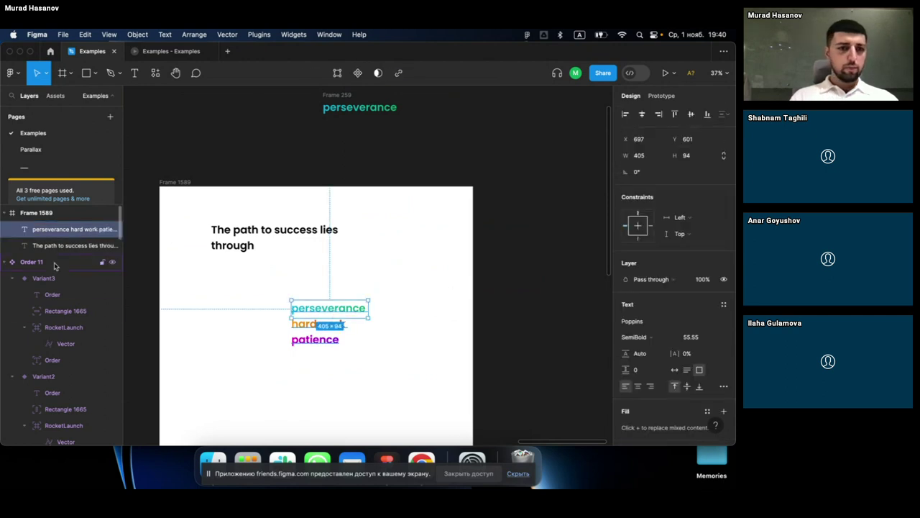
key(Escape)
click(327, 320)
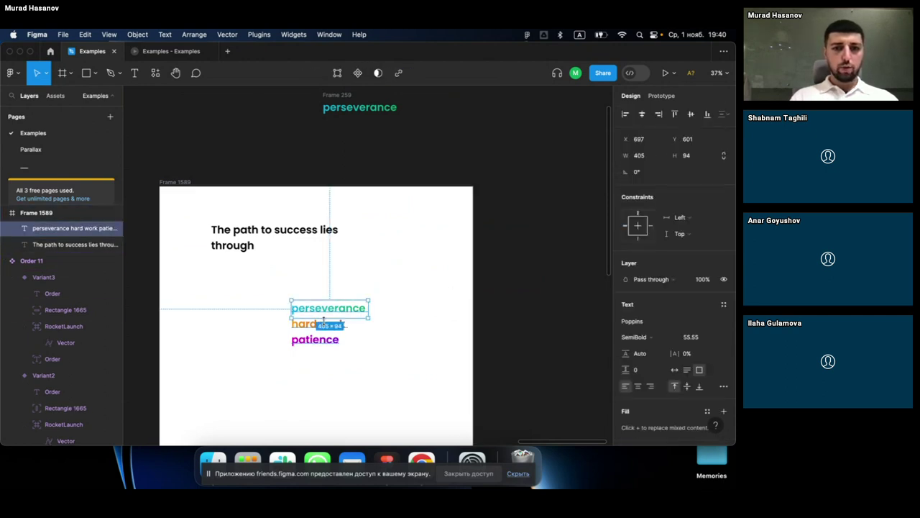
key(Tab)
click(330, 331)
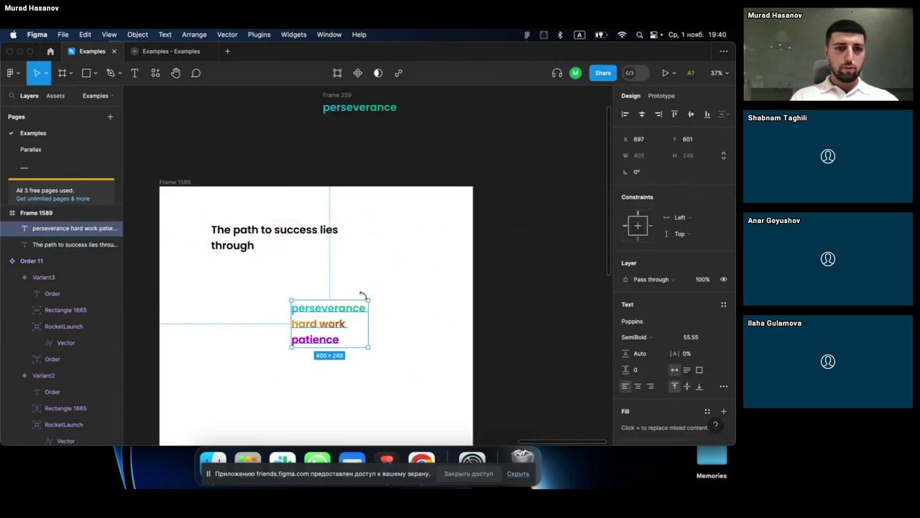
key(alt)
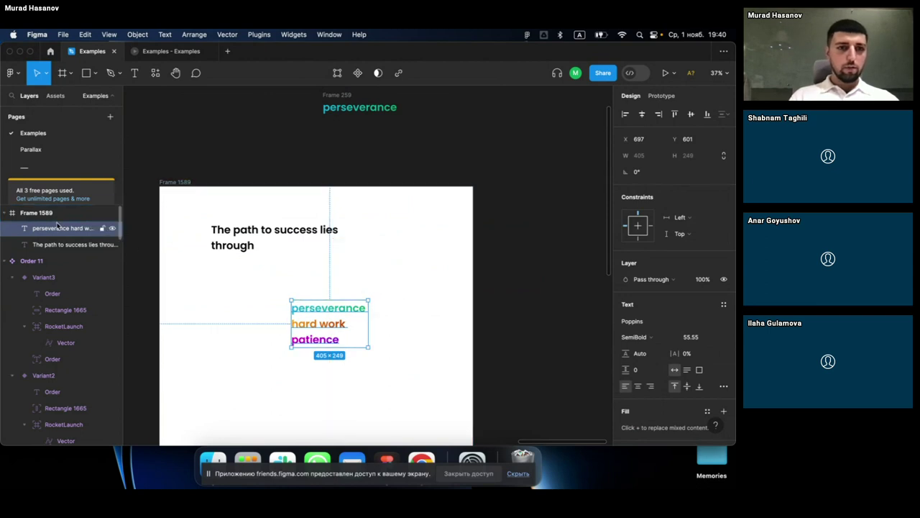
click(177, 263)
click(322, 325)
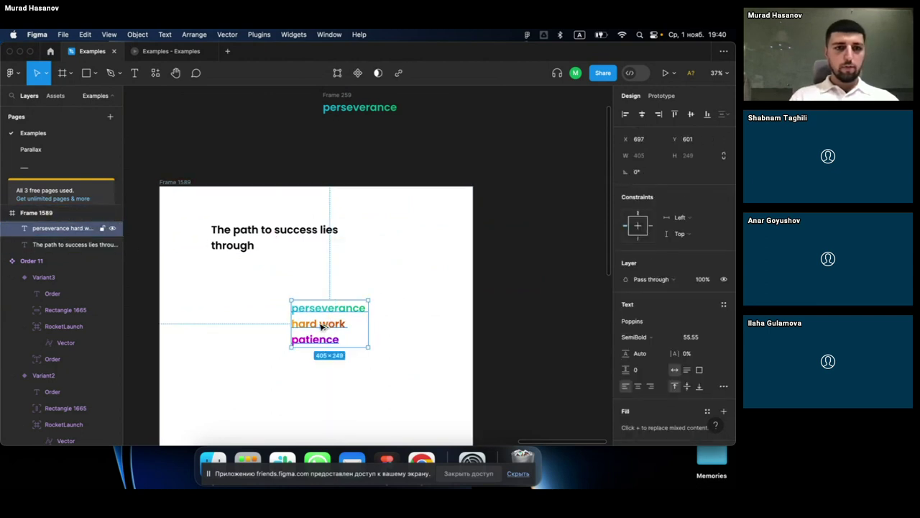
double_click(322, 325)
key(Escape)
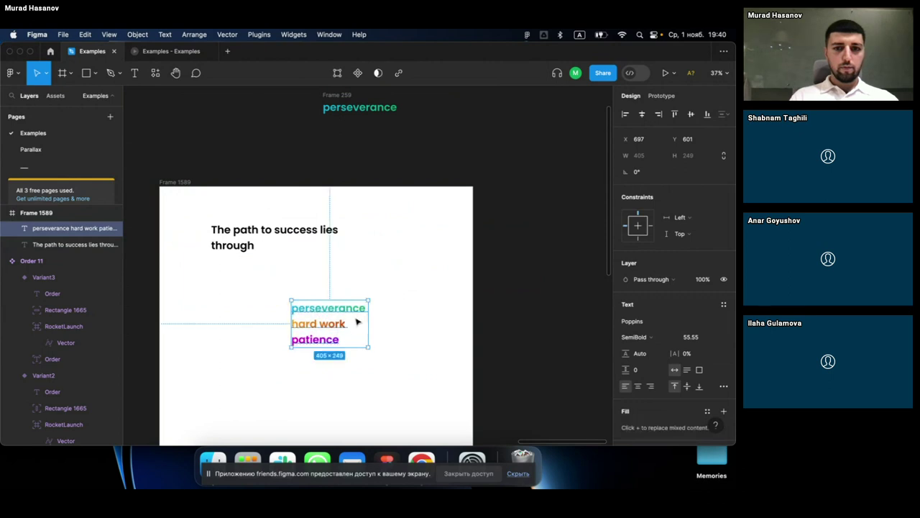
Step: Copy the three-word gradient text out of Frame 1589 to the right
drag(333, 323, 524, 220)
scroll(432, 237, right, 5)
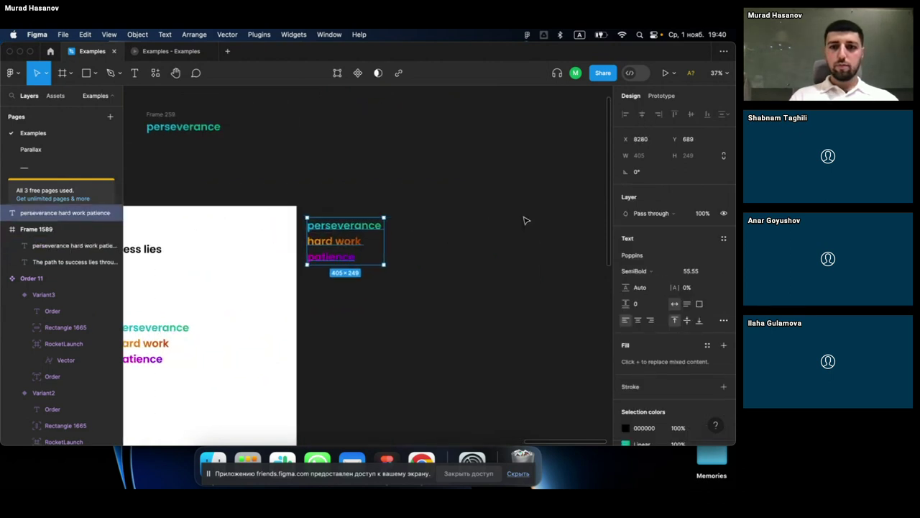
drag(328, 246, 404, 230)
scroll(407, 228, right, 3)
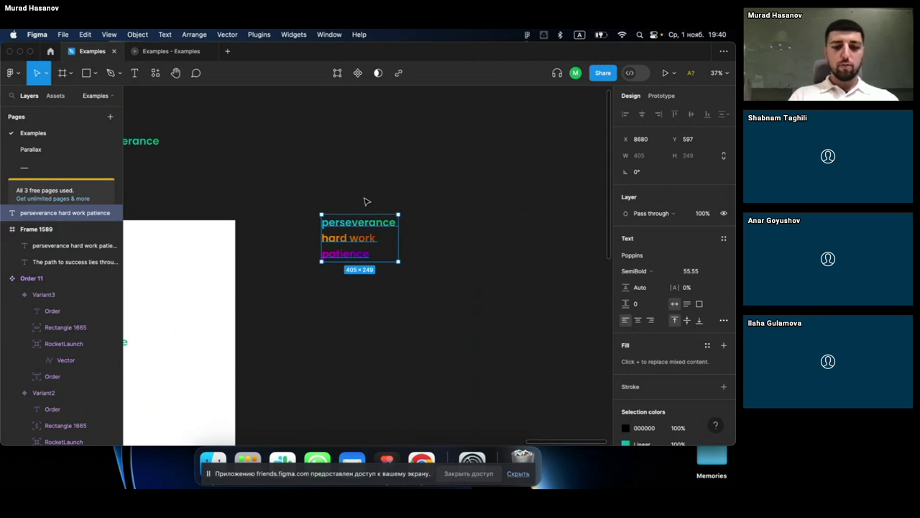
key(Escape)
key(super+f)
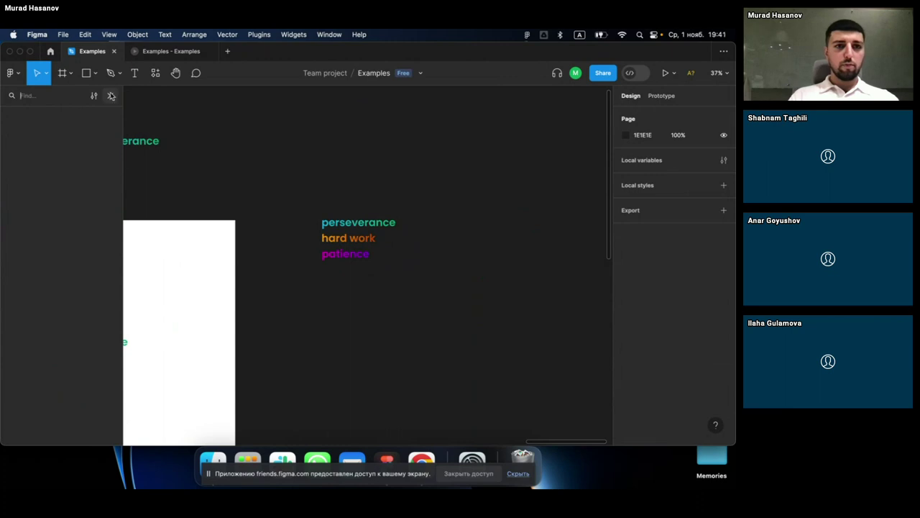
click(112, 96)
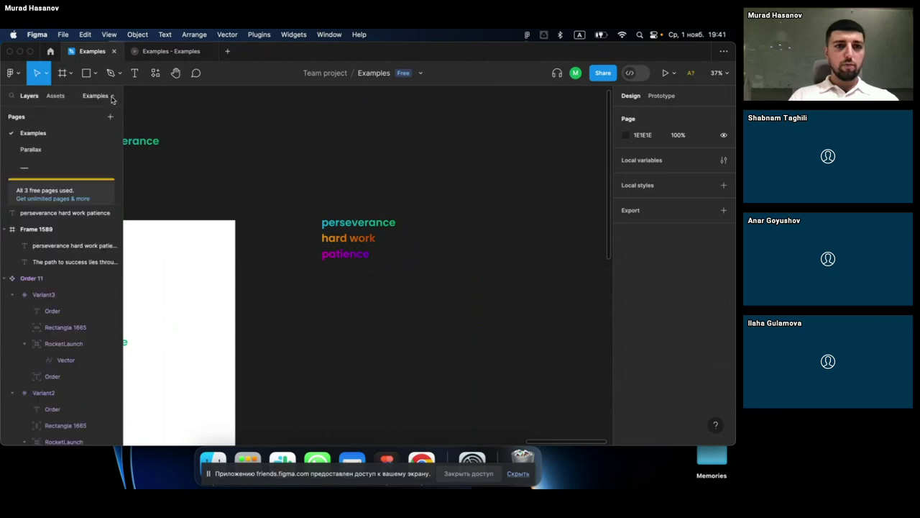
Step: Wrap the text copy in a new frame, Frame 1590
click(333, 230)
right_click(333, 230)
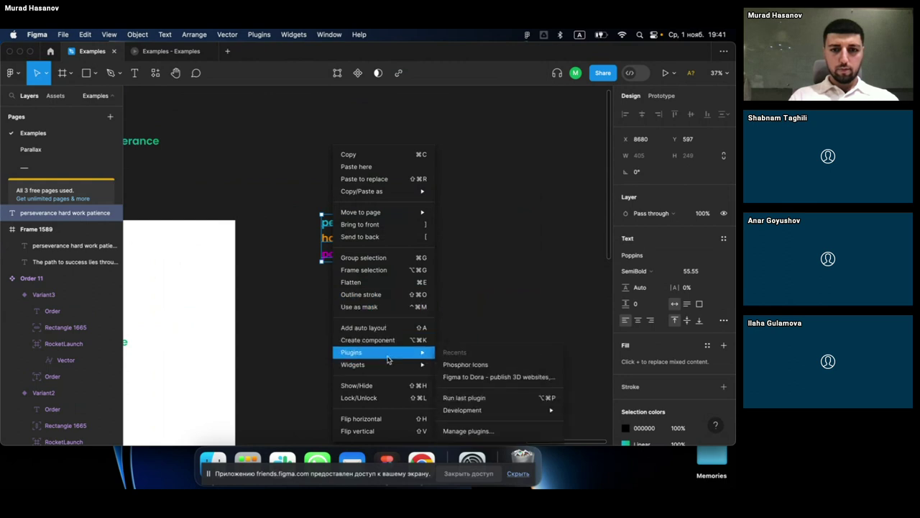
click(377, 271)
click(359, 223)
scroll(360, 223, up, 3)
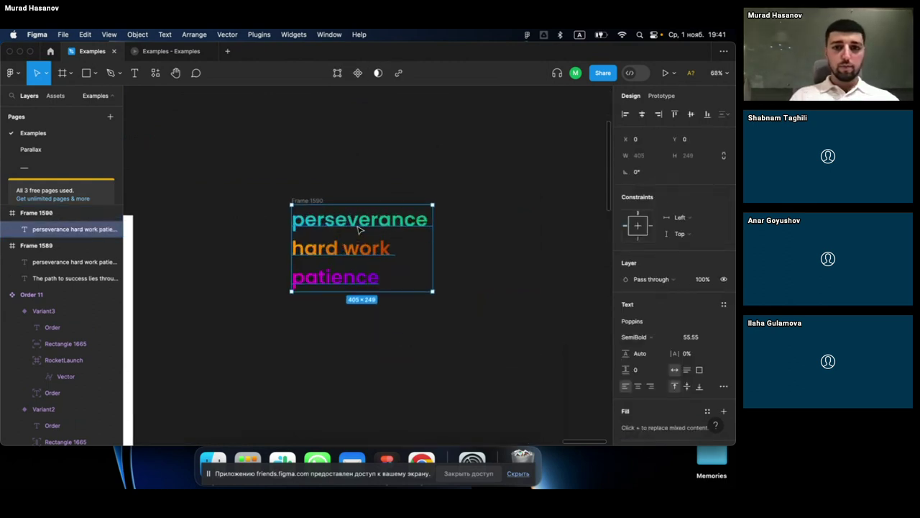
click(94, 213)
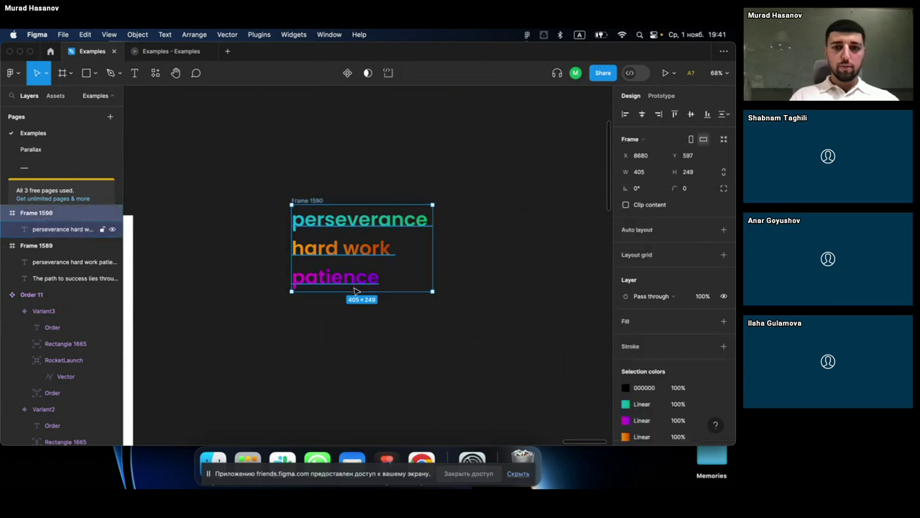
Step: Crop Frame 1590 to 89 px tall, showing only 'perseverance' and hiding hard work and patience
drag(351, 291, 353, 230)
scroll(352, 231, up, 2)
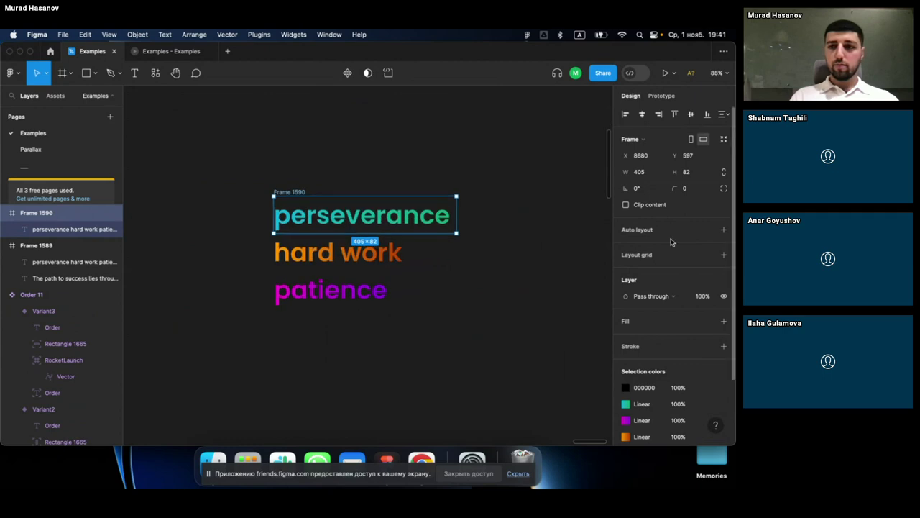
click(626, 205)
scroll(308, 227, up, 2)
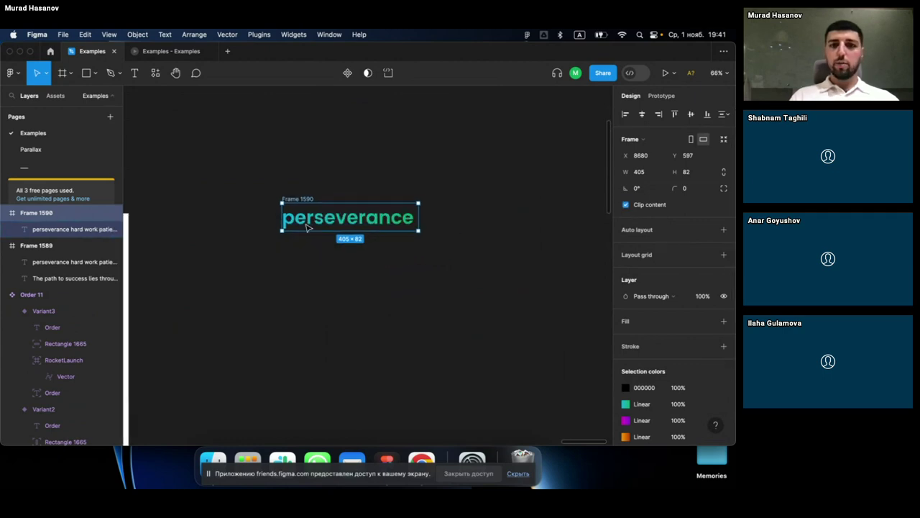
scroll(308, 228, up, 2)
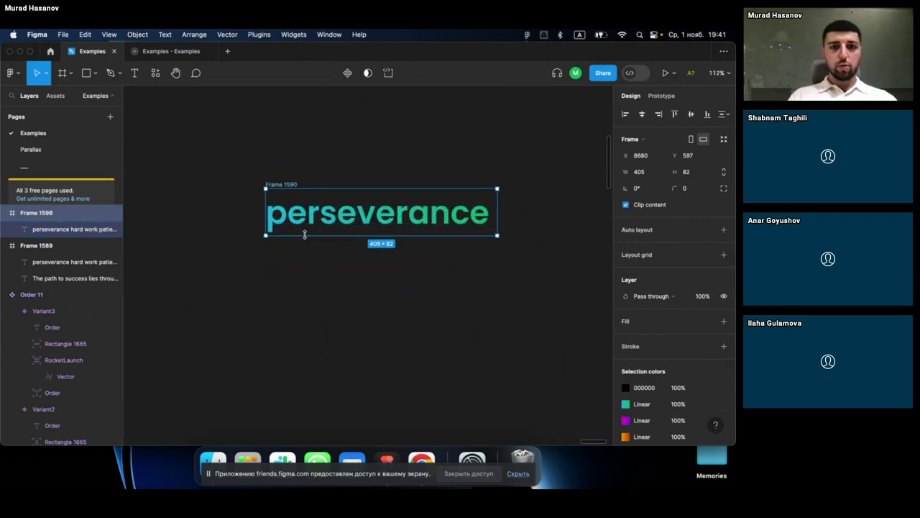
drag(304, 237, 304, 243)
scroll(303, 238, down, 3)
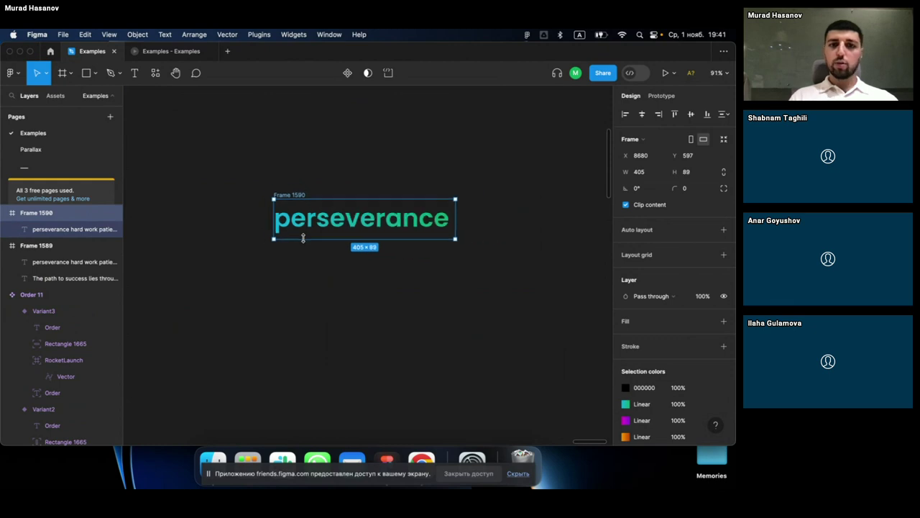
click(322, 171)
click(314, 208)
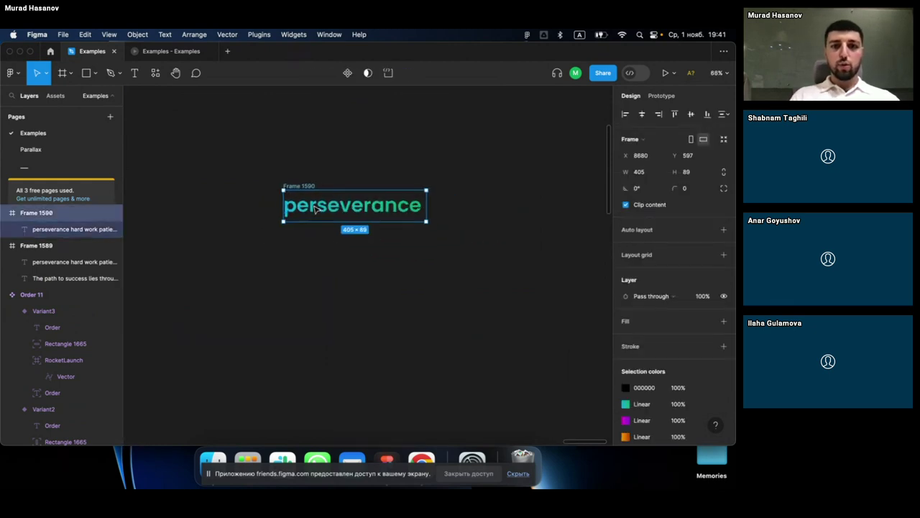
Step: Replace the original three-word text in Frame 1589 with Frame 1590, placed right after 'through'
scroll(315, 208, up, 1)
scroll(315, 208, up, 3)
scroll(315, 208, down, 2)
scroll(314, 208, down, 1)
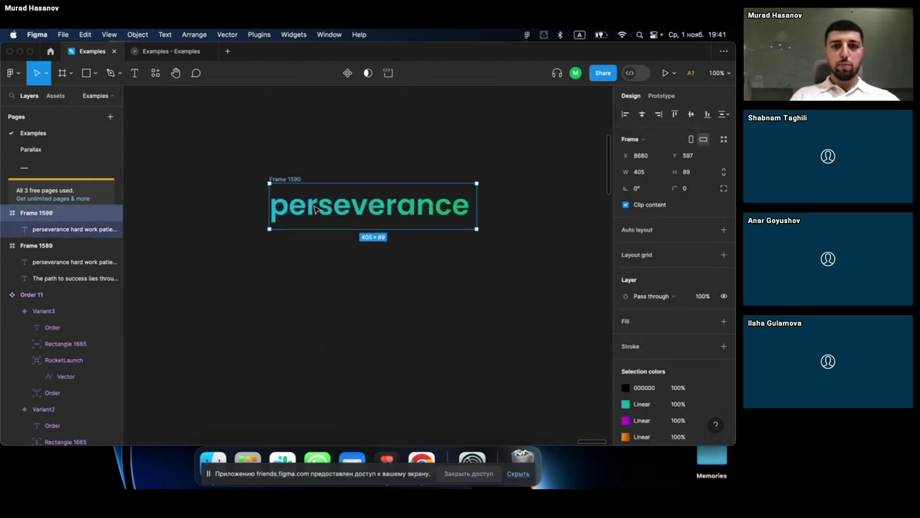
scroll(314, 208, down, 4)
scroll(314, 208, down, 3)
scroll(314, 208, left, 5)
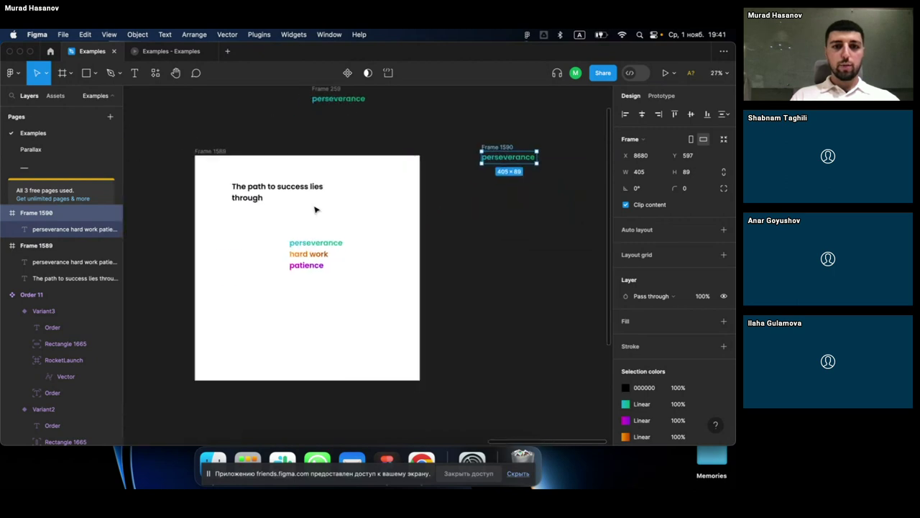
click(307, 254)
drag(308, 254, 435, 115)
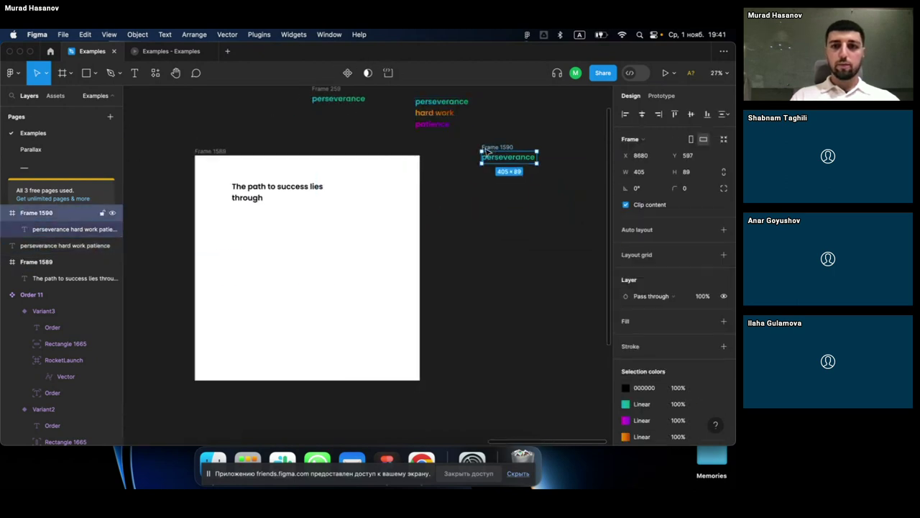
drag(488, 149, 291, 225)
scroll(289, 220, up, 3)
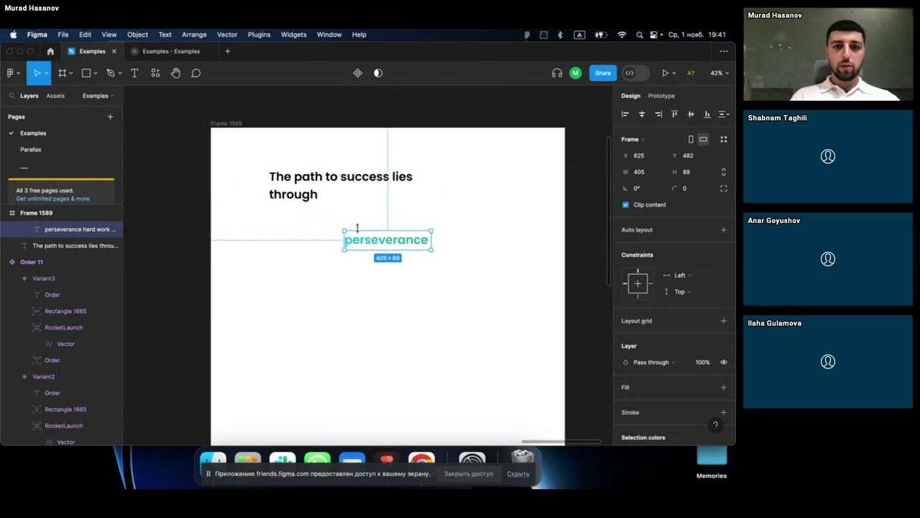
drag(365, 245, 344, 201)
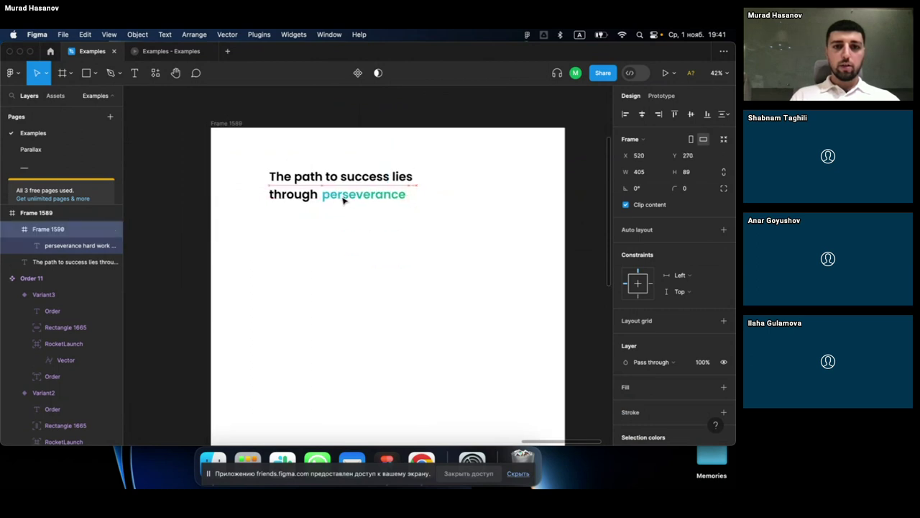
Step: Review the finished sentence with 'perseverance' inside Frame 1589
scroll(344, 201, up, 5)
scroll(344, 200, up, 2)
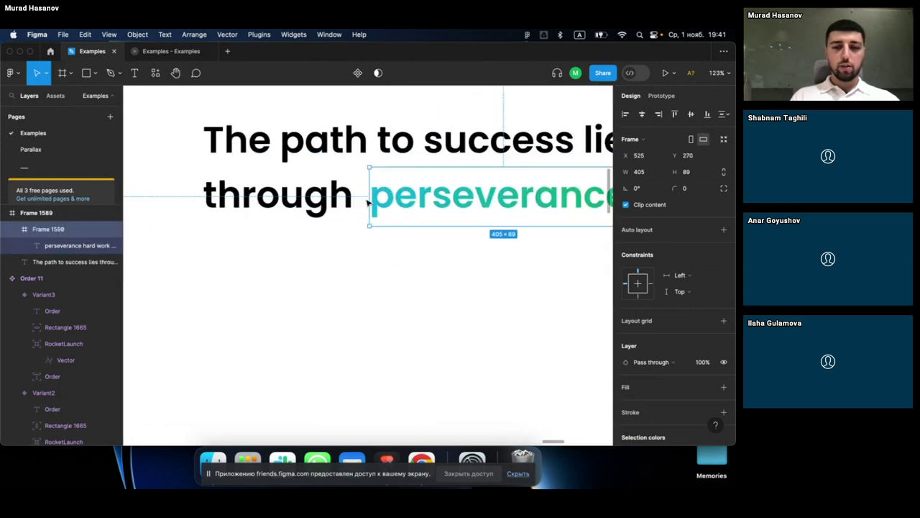
scroll(407, 210, up, 3)
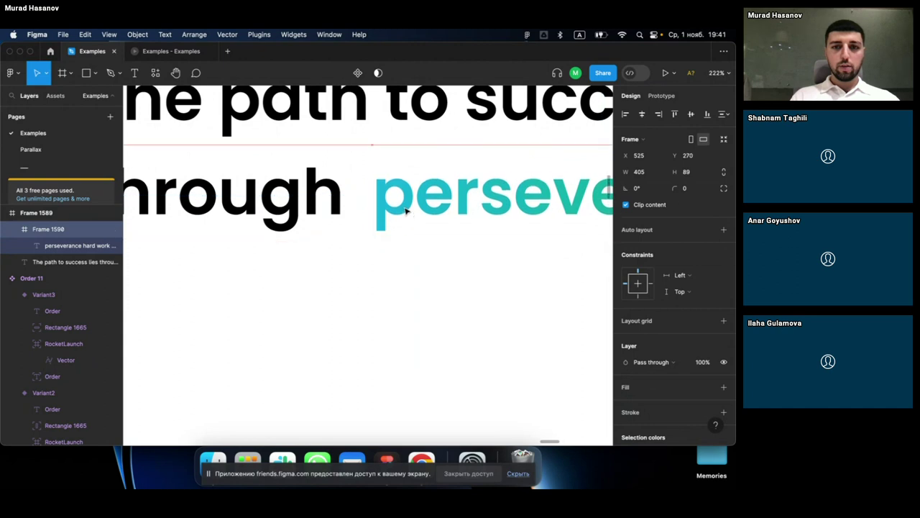
scroll(406, 210, down, 3)
scroll(407, 210, down, 2)
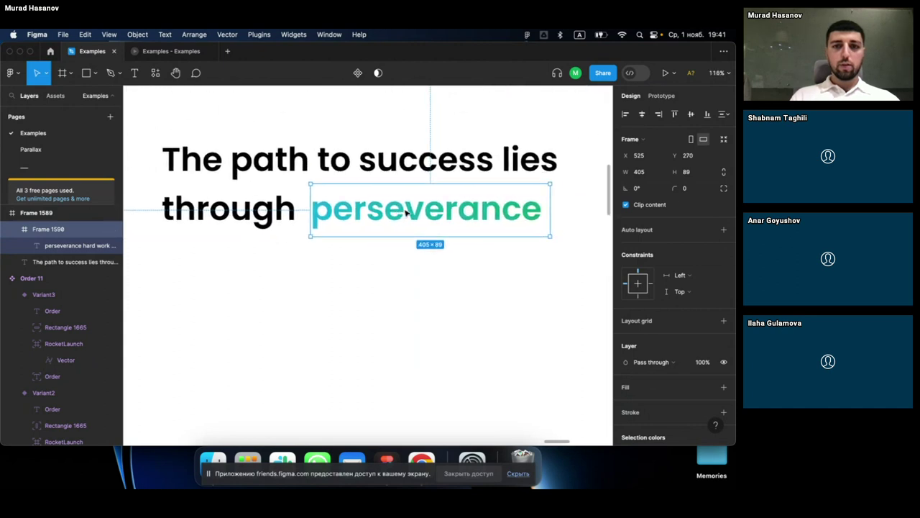
click(372, 290)
scroll(371, 291, down, 5)
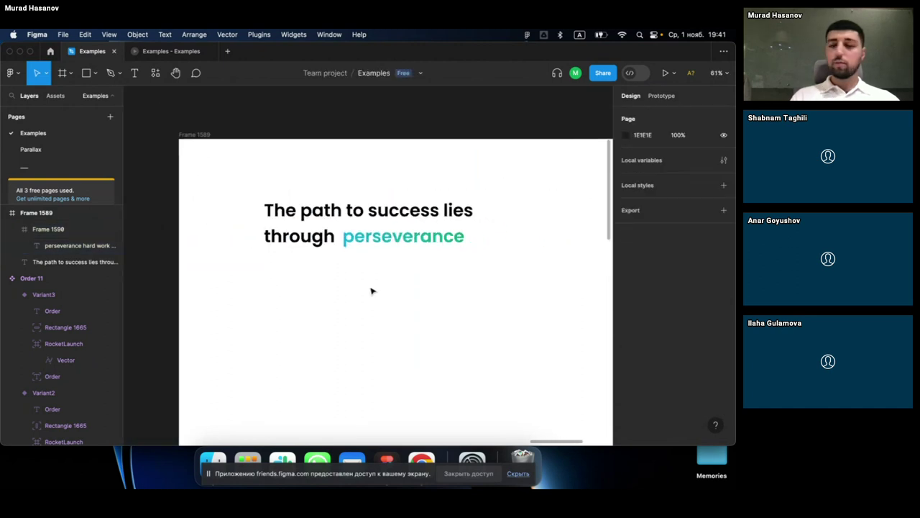
scroll(372, 290, down, 1)
scroll(372, 291, down, 2)
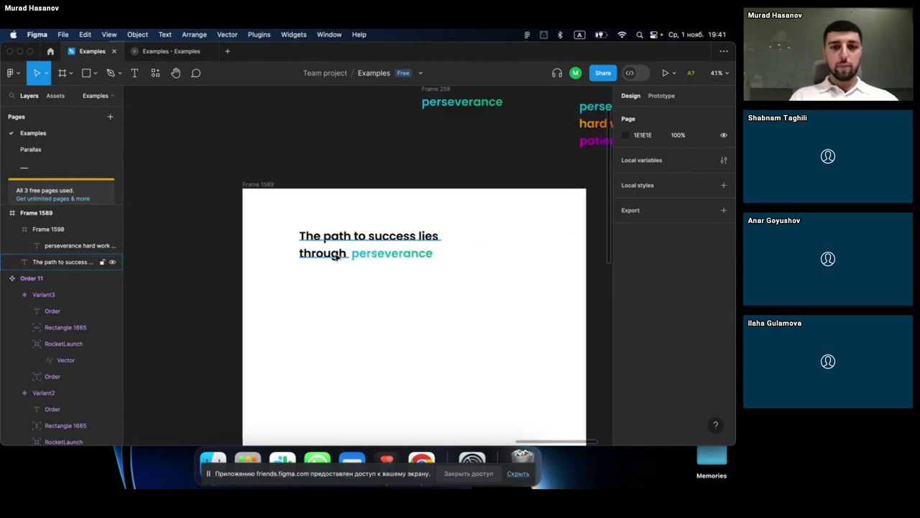
click(381, 254)
click(372, 309)
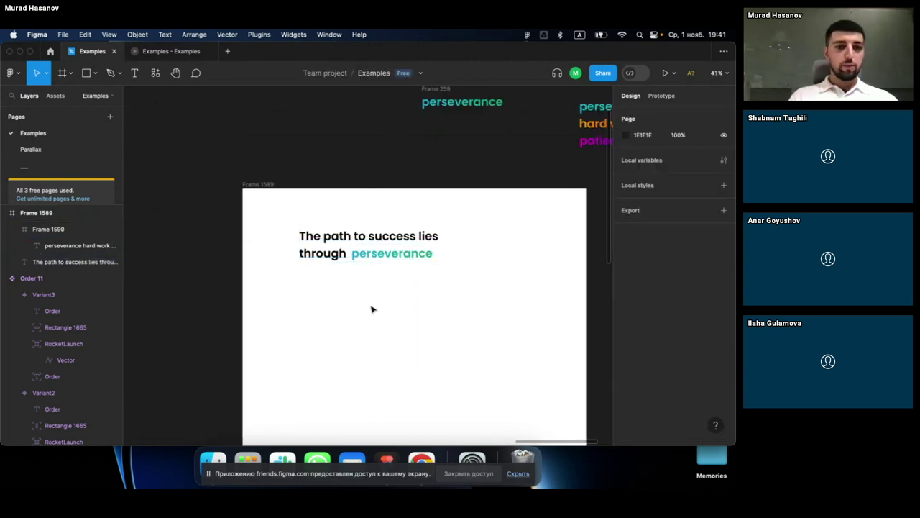
scroll(372, 309, down, 3)
scroll(371, 309, down, 2)
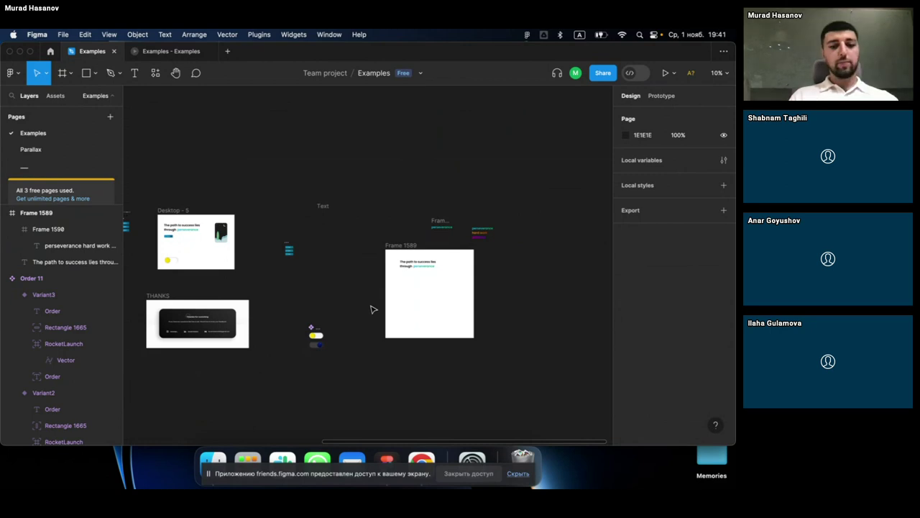
scroll(372, 309, left, 3)
scroll(345, 287, down, 2)
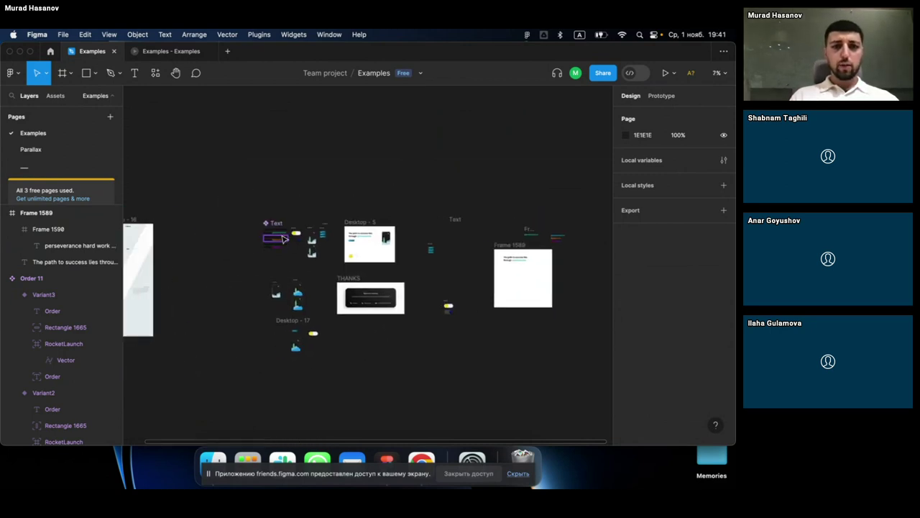
scroll(293, 240, up, 3)
scroll(288, 239, up, 3)
scroll(284, 239, up, 2)
scroll(284, 239, left, 3)
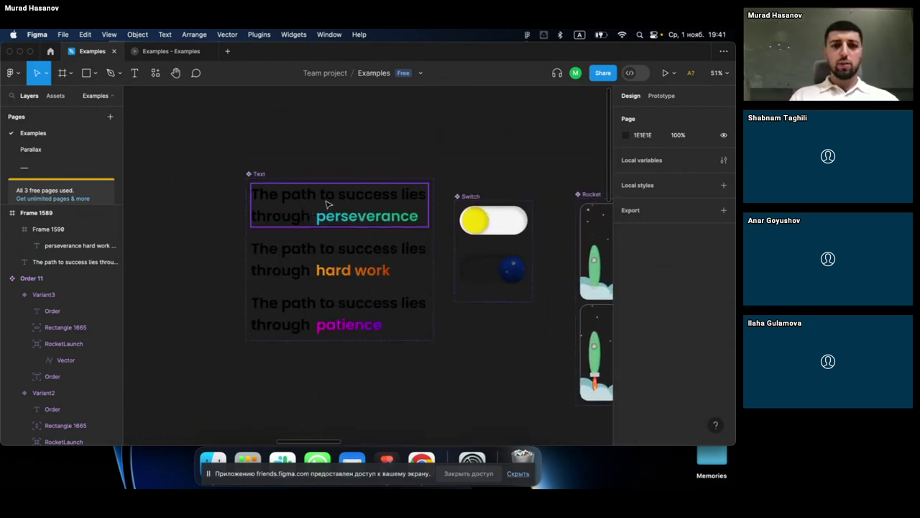
Step: Inspect the example Text component and its instance in Desktop-5
click(328, 203)
scroll(327, 255, right, 5)
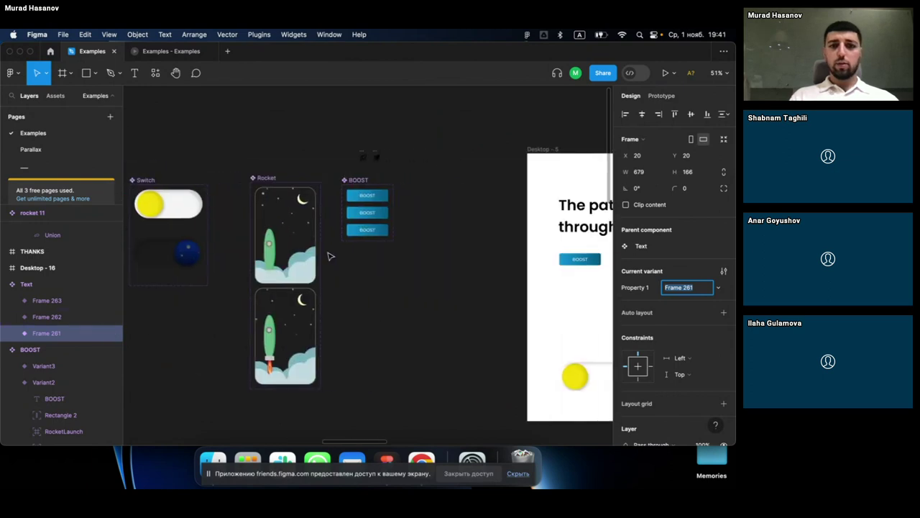
scroll(328, 254, down, 3)
scroll(314, 243, right, 3)
click(291, 221)
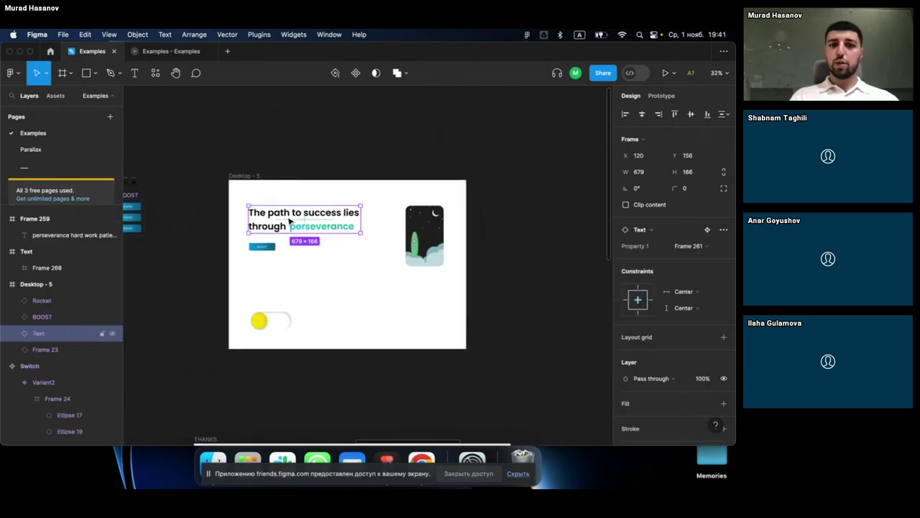
scroll(177, 323, down, 1)
scroll(177, 323, left, 1)
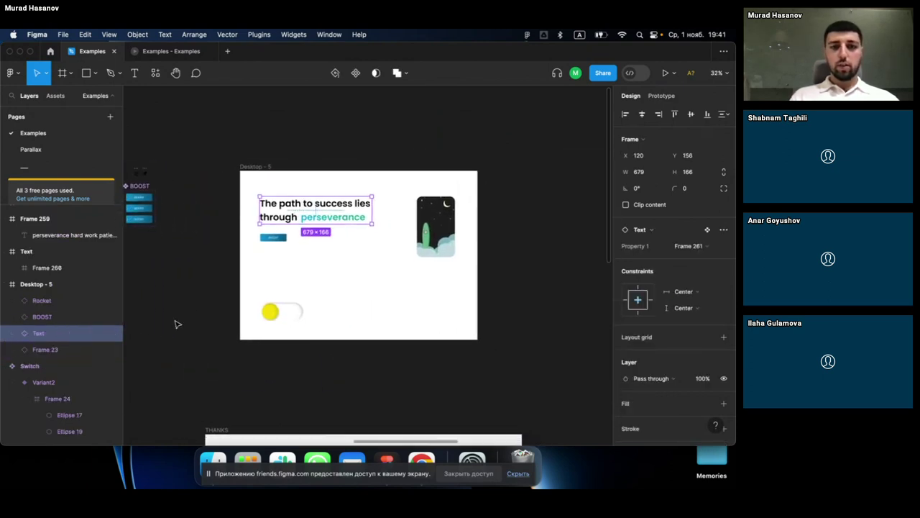
scroll(327, 227, left, 2)
scroll(320, 230, left, 5)
scroll(327, 230, left, 6)
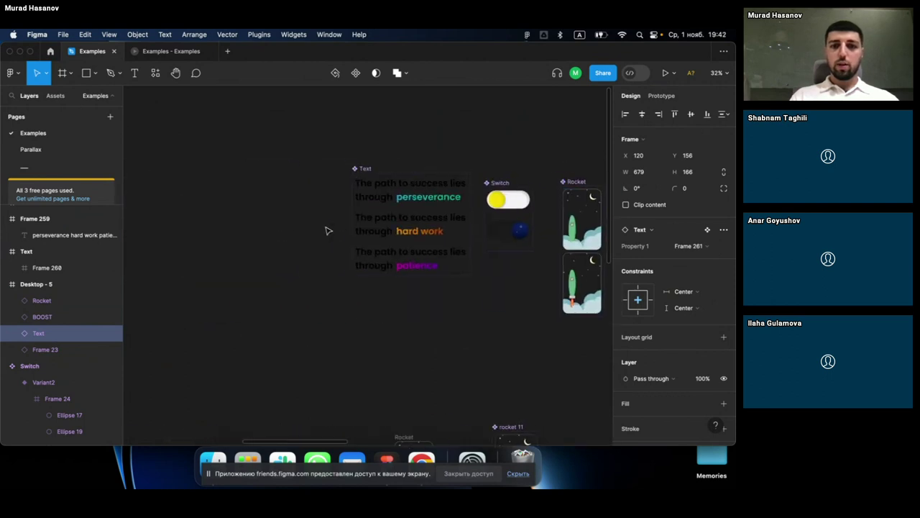
Step: Examine the perseverance, hard work and patience variants, including Frames 259 and 260
click(445, 202)
scroll(440, 198, up, 3)
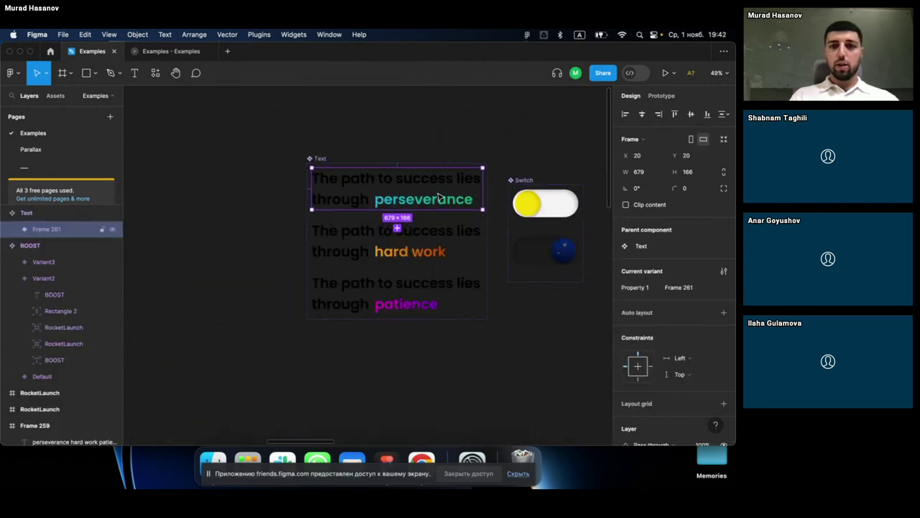
click(397, 228)
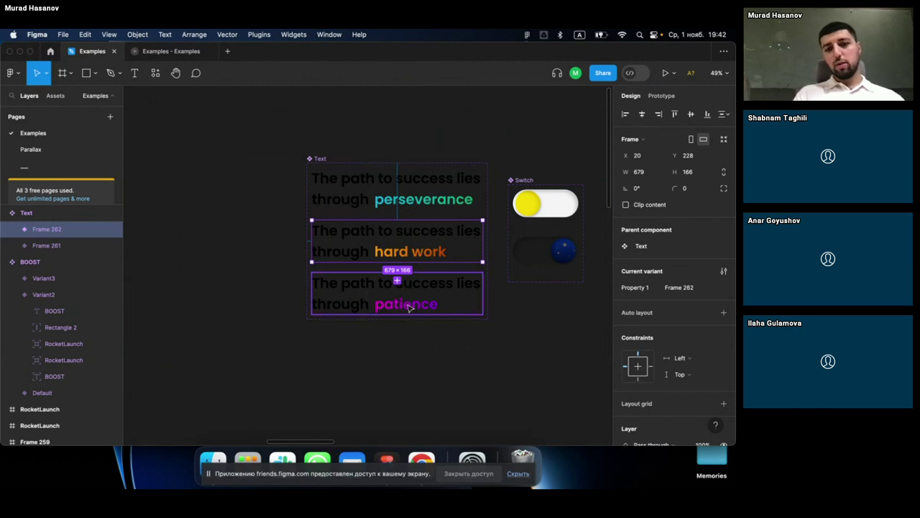
click(409, 303)
click(412, 198)
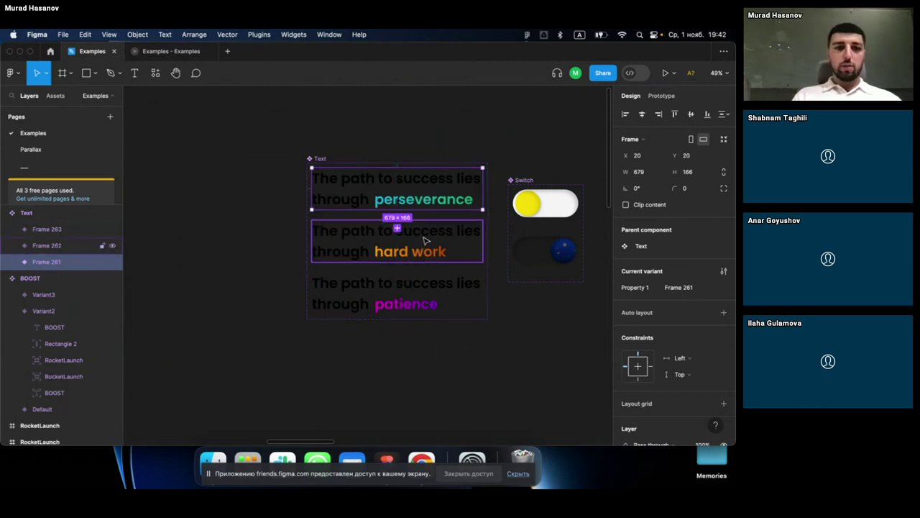
click(413, 224)
click(9, 249)
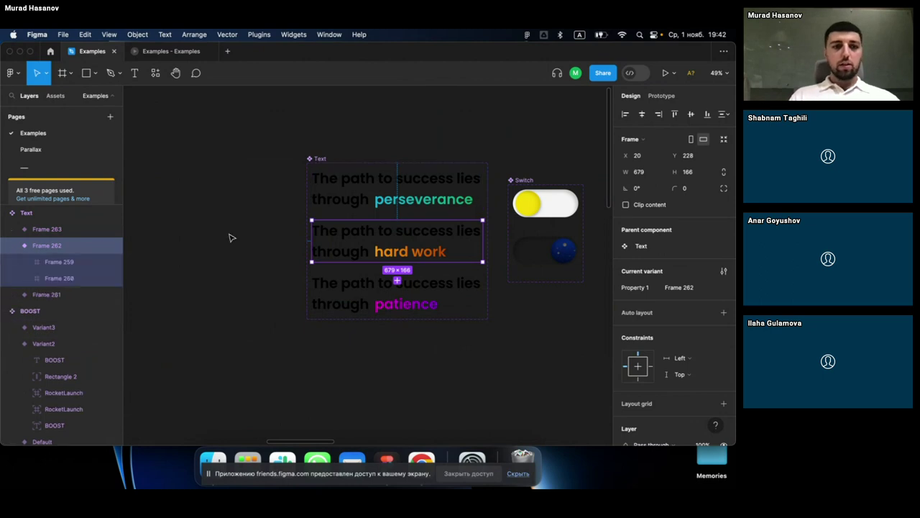
click(65, 263)
click(61, 280)
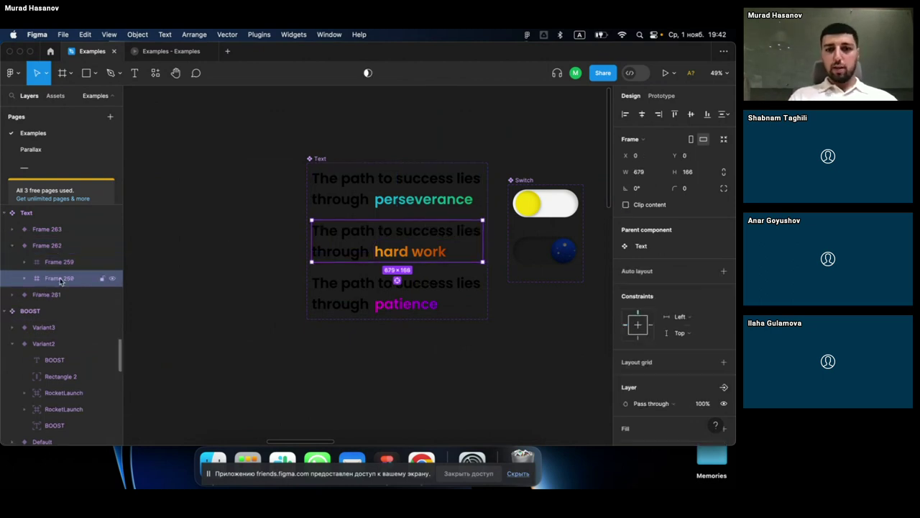
click(184, 274)
Step: Wrap the perseverance sentence from Frame 1589 in a new frame
scroll(184, 275, right, 10)
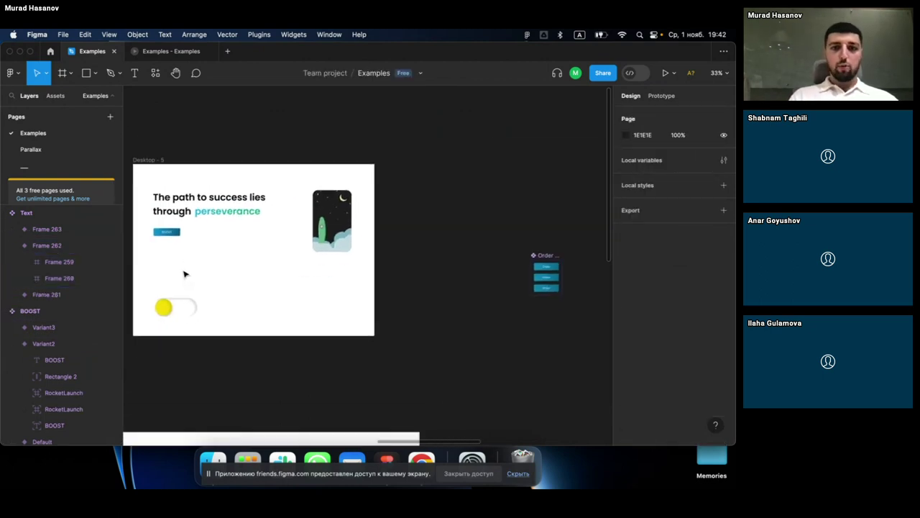
scroll(184, 273, right, 10)
scroll(184, 273, down, 5)
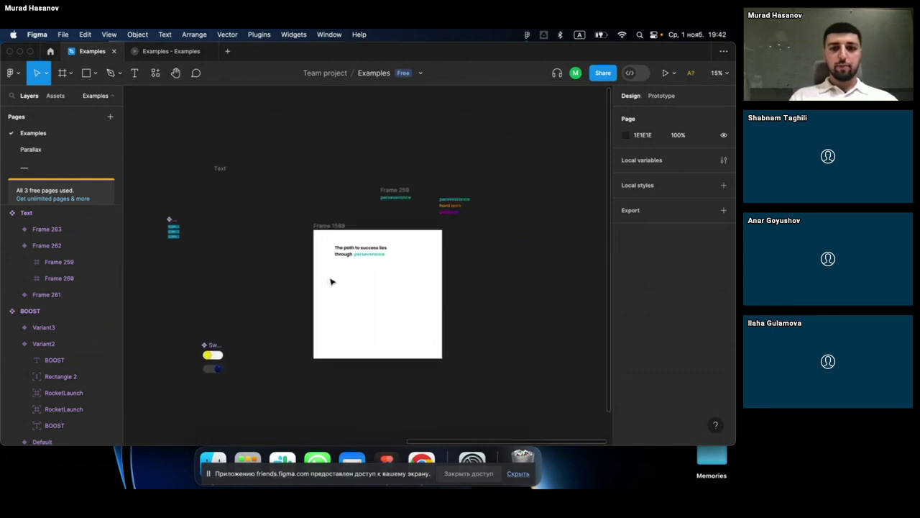
click(372, 258)
scroll(370, 253, up, 5)
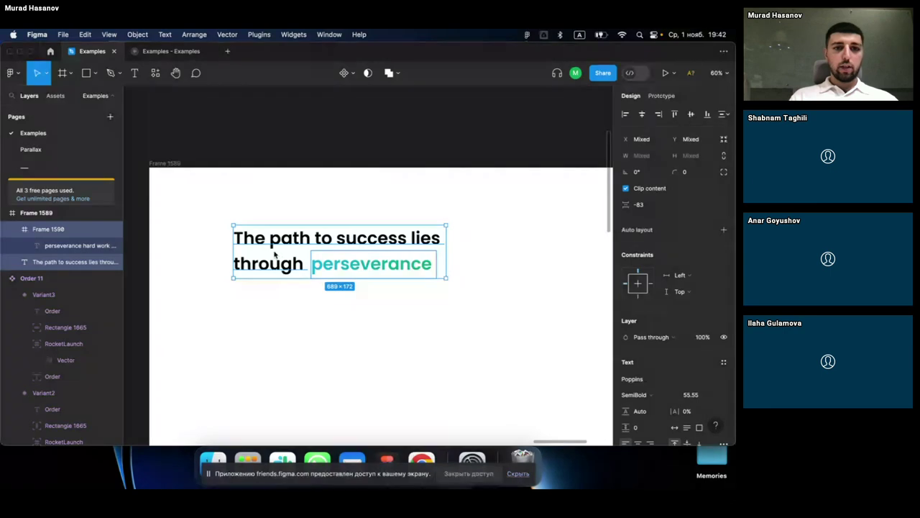
right_click(274, 255)
click(331, 259)
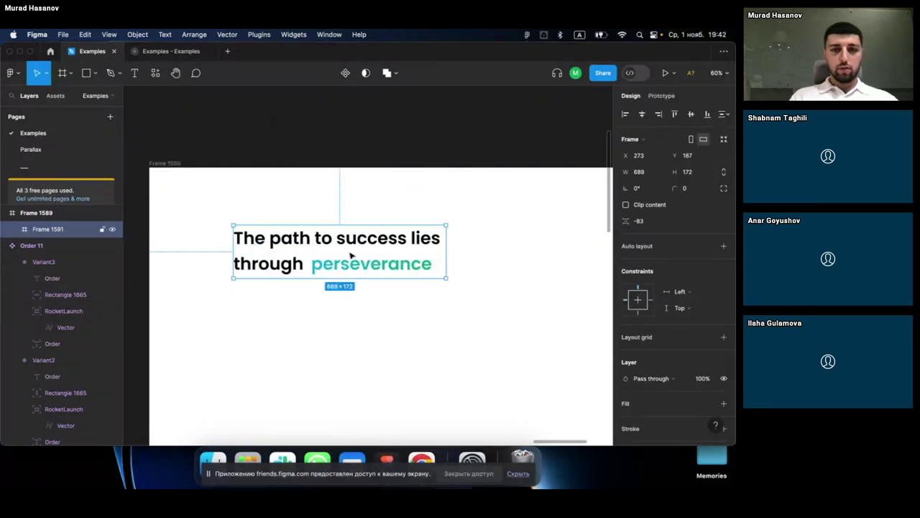
Step: Turn the 689×172 frame into component Frame 1591 with a second variant, Variant2
scroll(272, 265, down, 1)
scroll(271, 264, down, 1)
scroll(272, 265, down, 1)
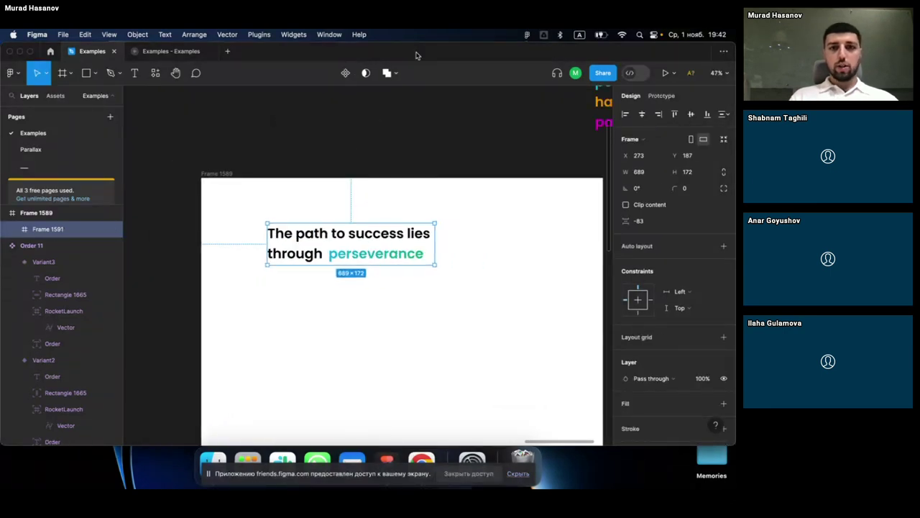
click(345, 73)
Step: Nudge Variant2's gradient text up so its frame shows 'hard work' instead of perseverance
double_click(358, 305)
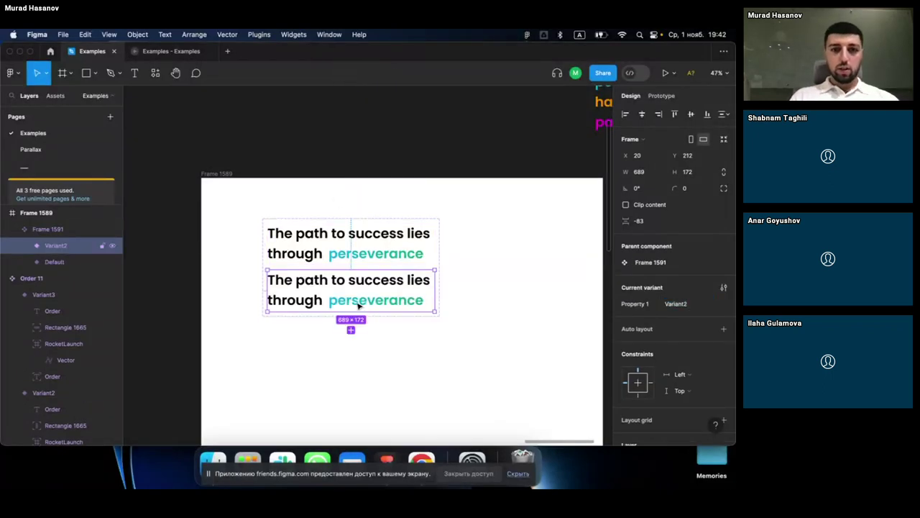
scroll(358, 305, up, 3)
scroll(358, 305, up, 2)
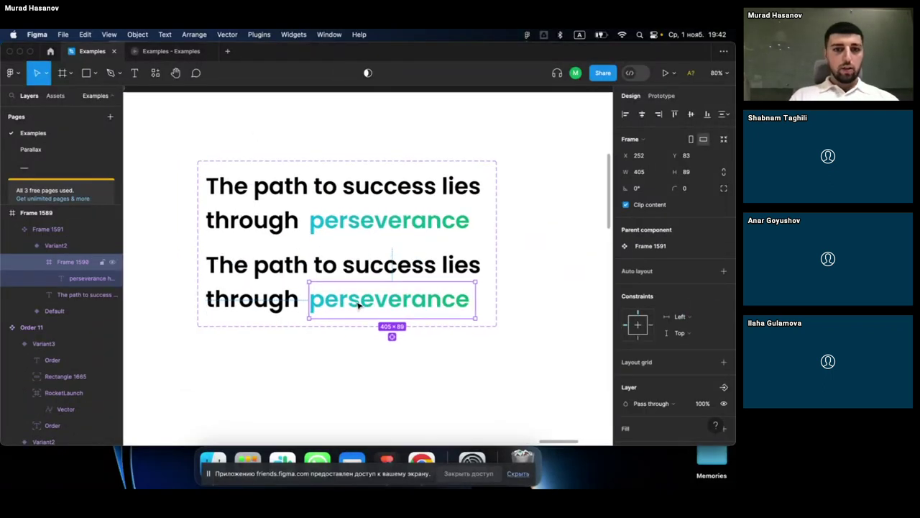
key(Return)
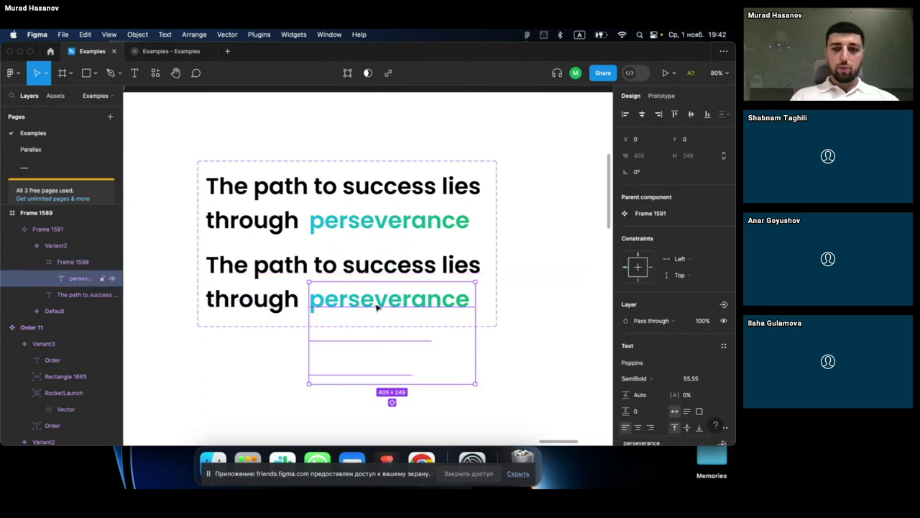
key(shift+Up)
key(shift+Up)
key(shift+Up)
key(shift+Up)
key(shift+Up)
key(shift+Up)
key(shift+Up)
key(shift+Up)
key(shift+Up)
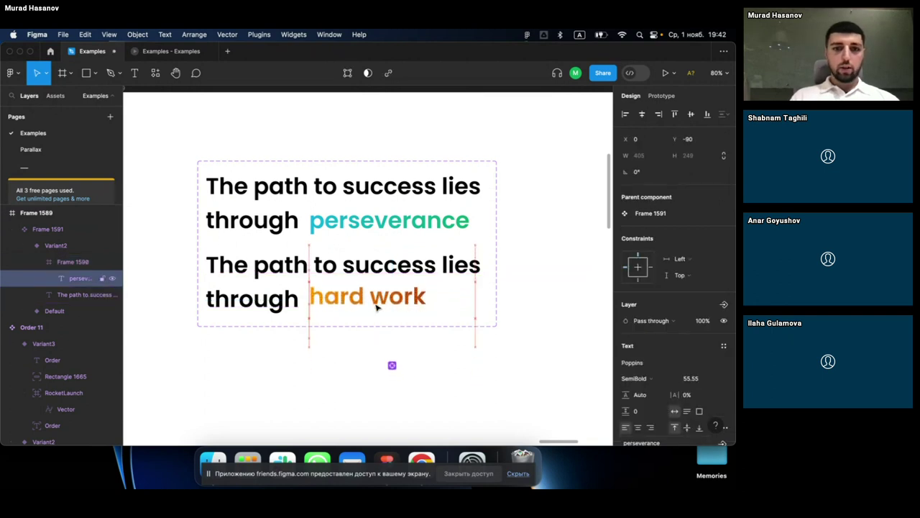
key(shift+Down)
scroll(343, 309, up, 5)
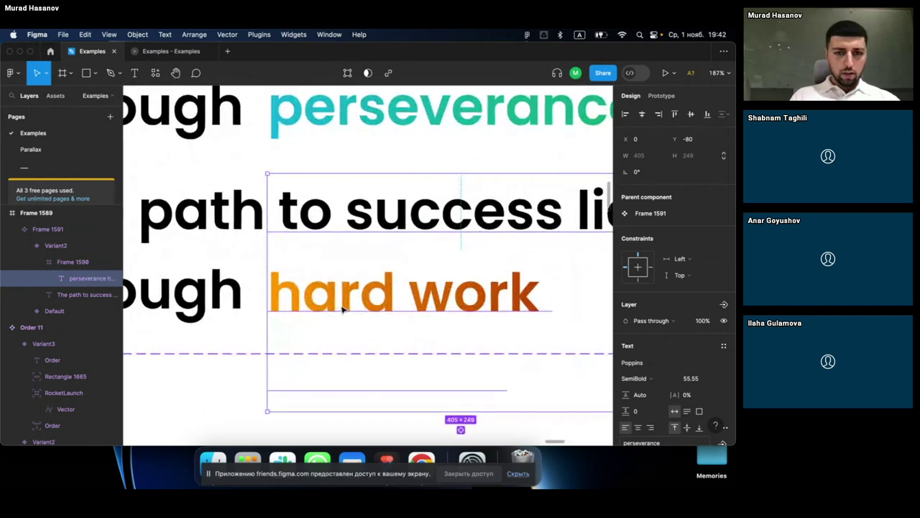
key(Up)
key(Up)
key(Up)
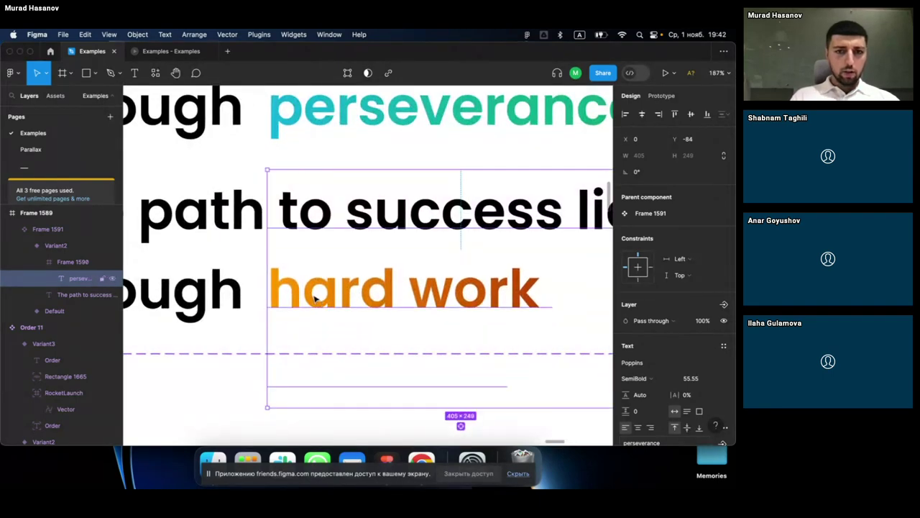
Step: Zoom out from the hard work close-up and clear the selection
scroll(216, 304, up, 5)
scroll(352, 309, up, 1)
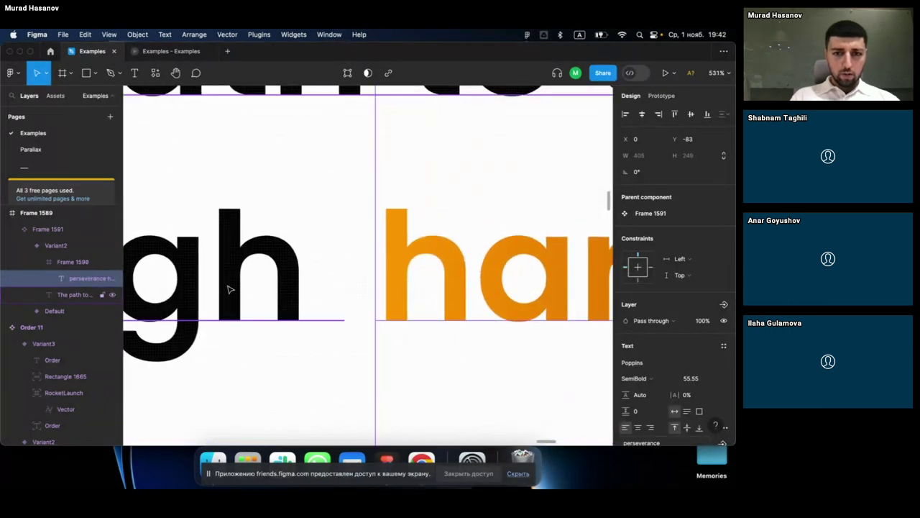
scroll(230, 288, down, 2)
scroll(229, 286, down, 3)
scroll(228, 287, down, 2)
click(216, 370)
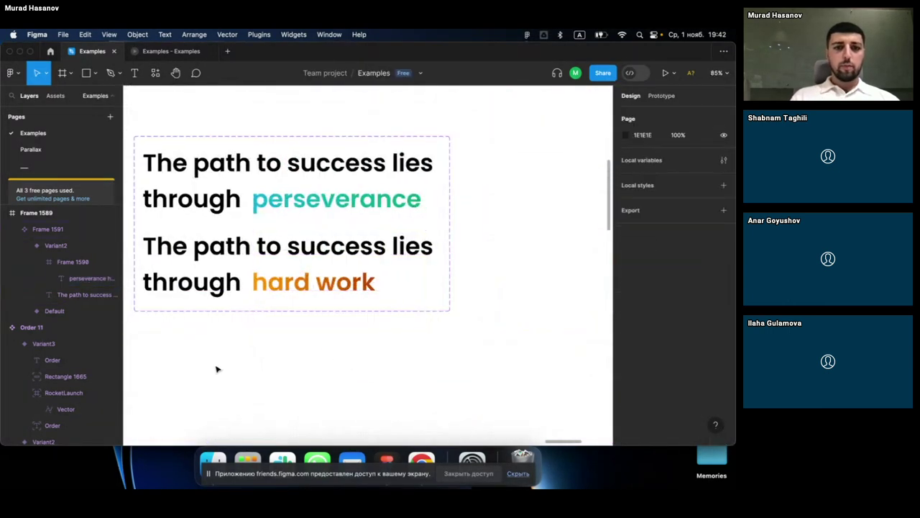
scroll(215, 370, left, 2)
Step: Select the whole Variant2 hard work block and add Variant3 as its copy
click(271, 250)
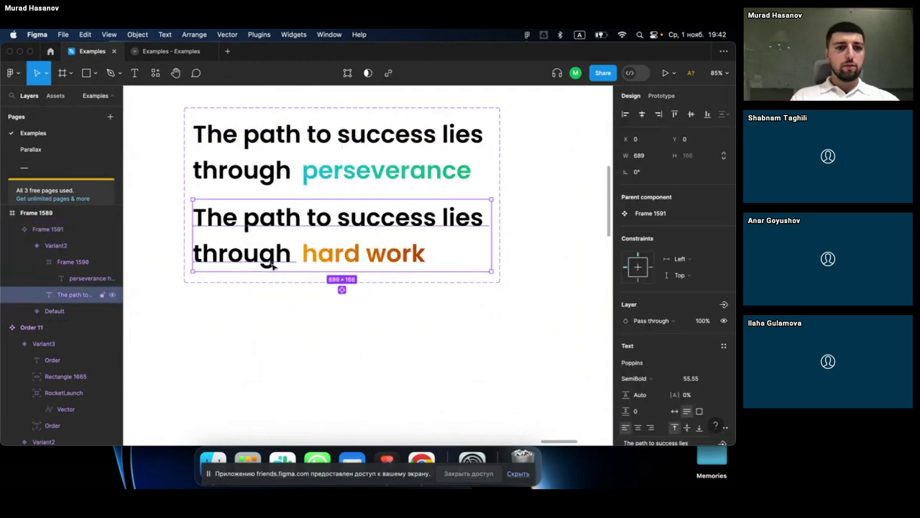
click(72, 262)
click(277, 320)
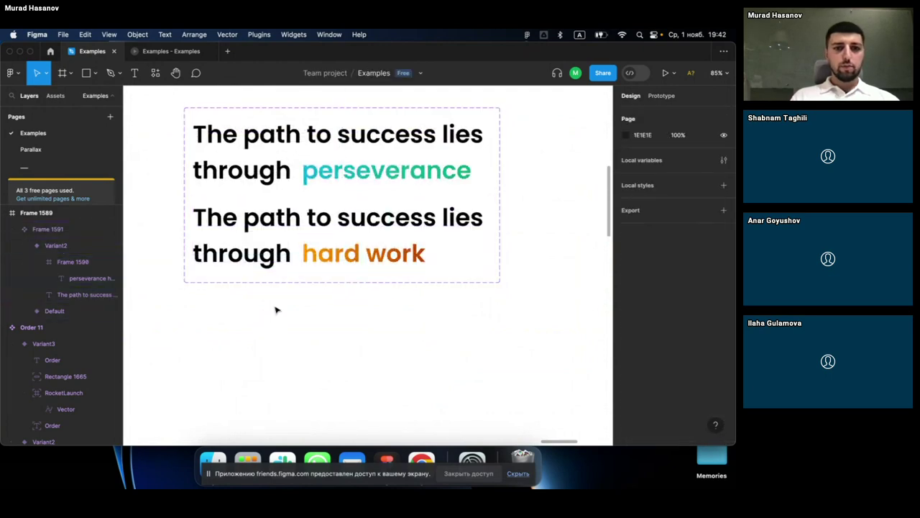
click(259, 251)
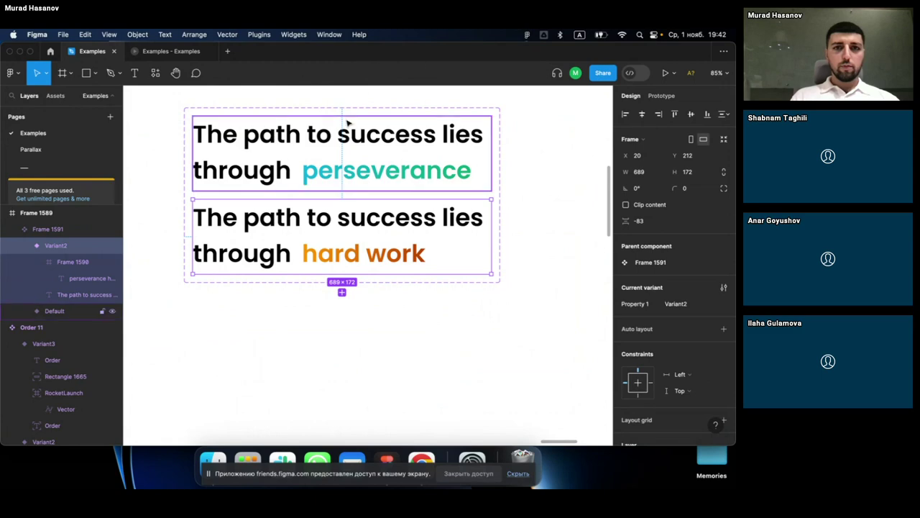
scroll(345, 127, down, 5)
scroll(355, 209, down, 3)
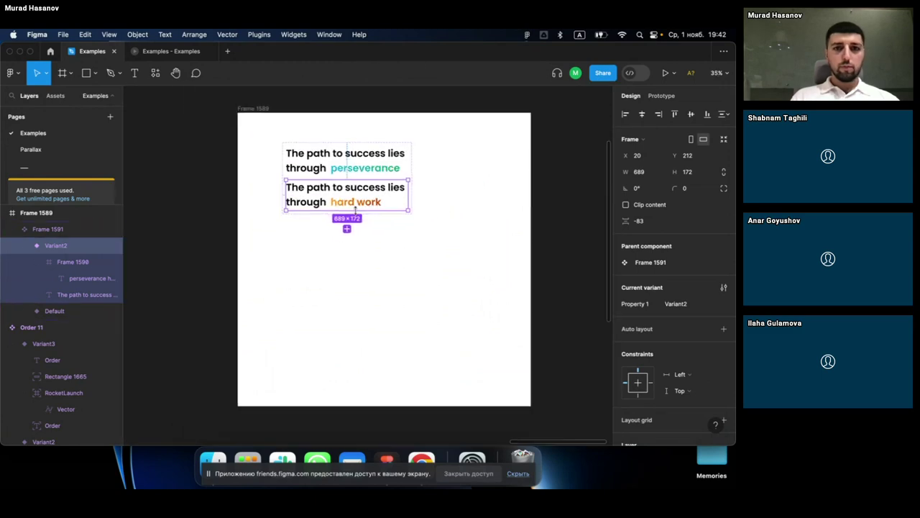
click(343, 234)
scroll(344, 248, up, 5)
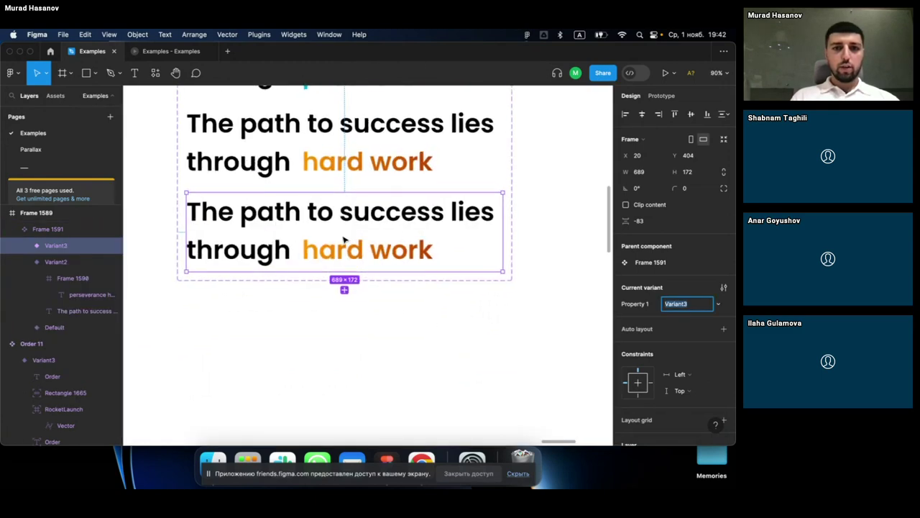
Step: In the new third variant, slide the word list up so 'patience' shows
double_click(346, 253)
click(337, 257)
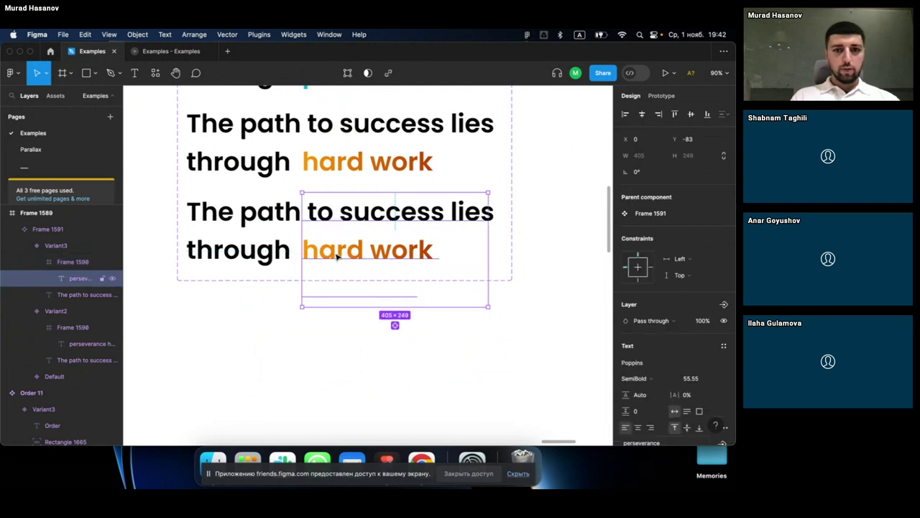
drag(341, 256, 341, 236)
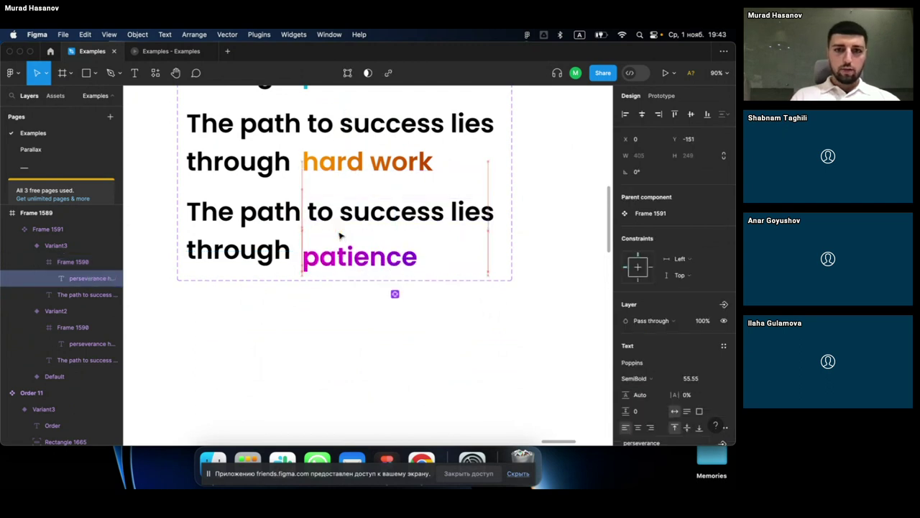
scroll(341, 238, up, 5)
scroll(352, 259, up, 3)
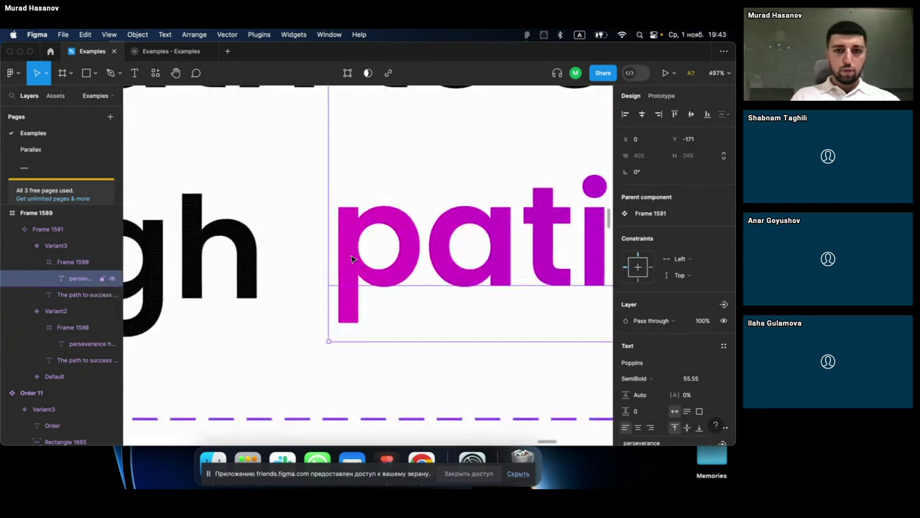
Step: Nudge 'patience' down three steps so it lines up with 'through'
key(Down)
key(Down)
key(Down)
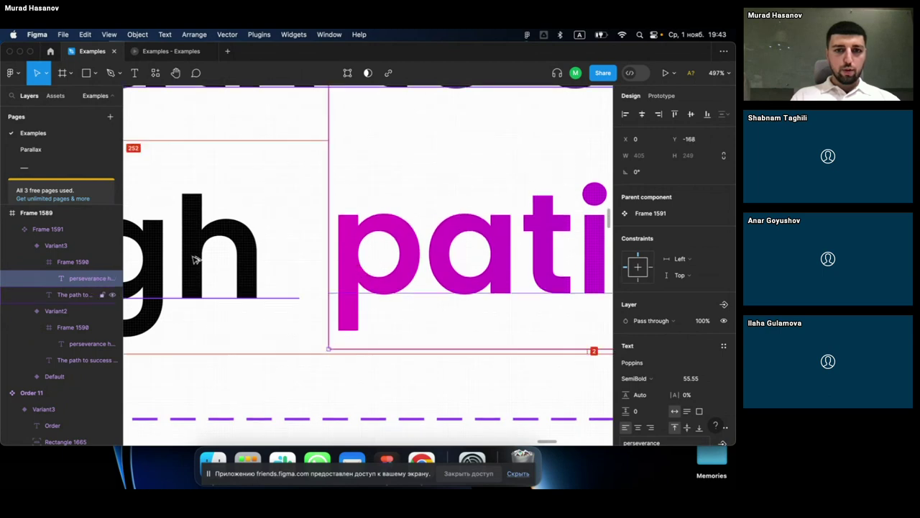
key(Down)
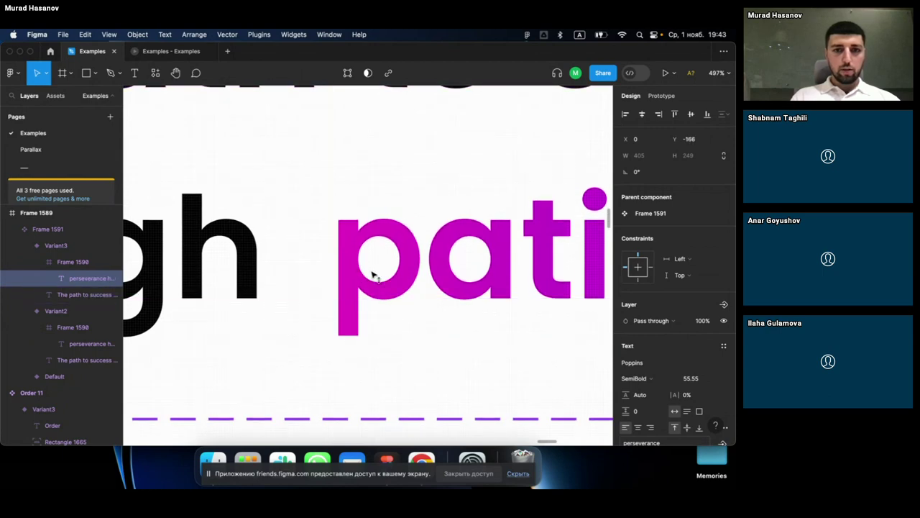
key(Down)
scroll(232, 280, down, 5)
scroll(232, 280, down, 5)
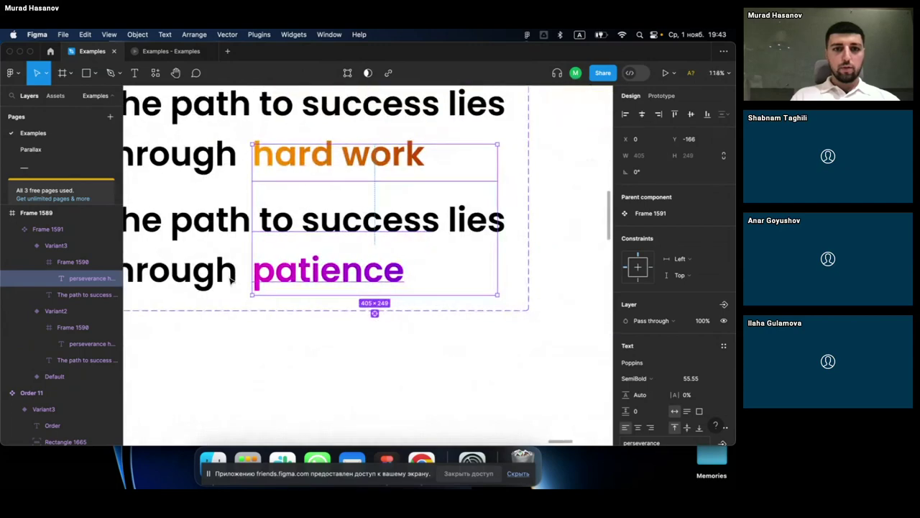
scroll(287, 346, down, 3)
click(297, 369)
scroll(300, 370, left, 1)
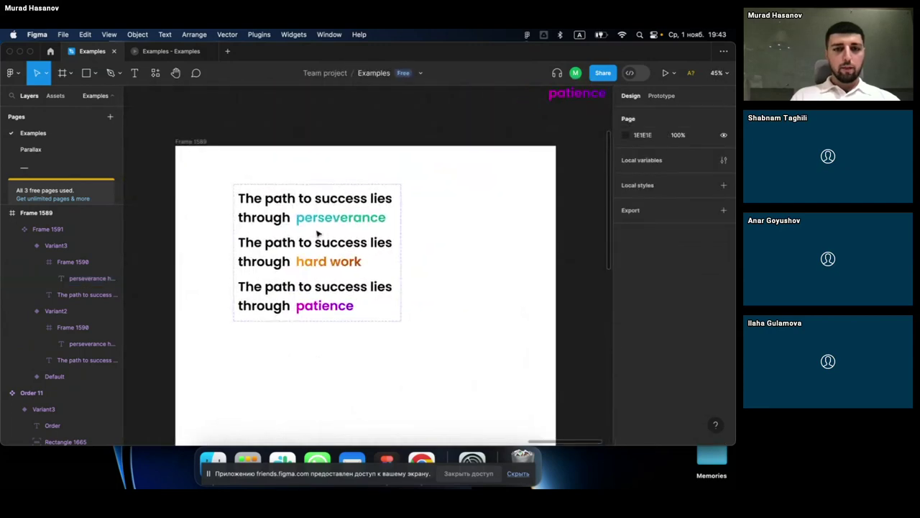
click(282, 211)
Step: Connect the Default perseverance variant to Variant2 with an After delay trigger
click(661, 96)
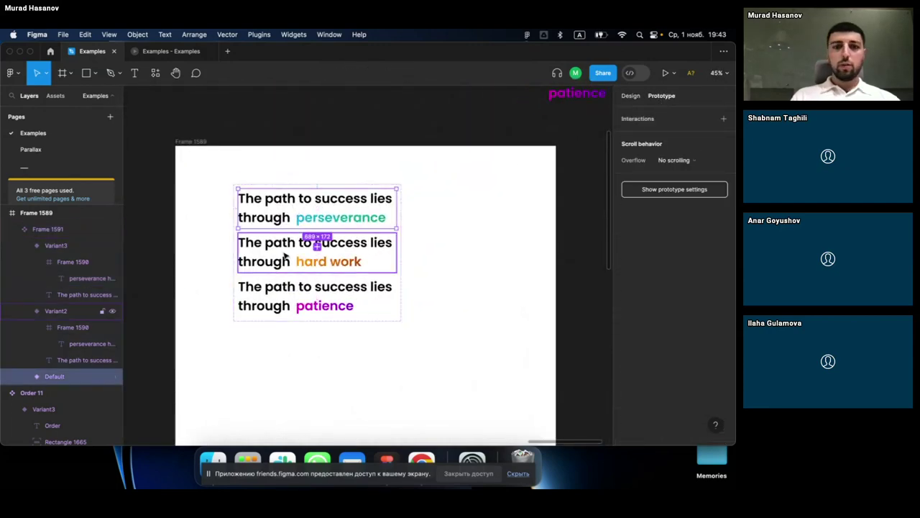
scroll(304, 229, up, 5)
scroll(304, 230, up, 2)
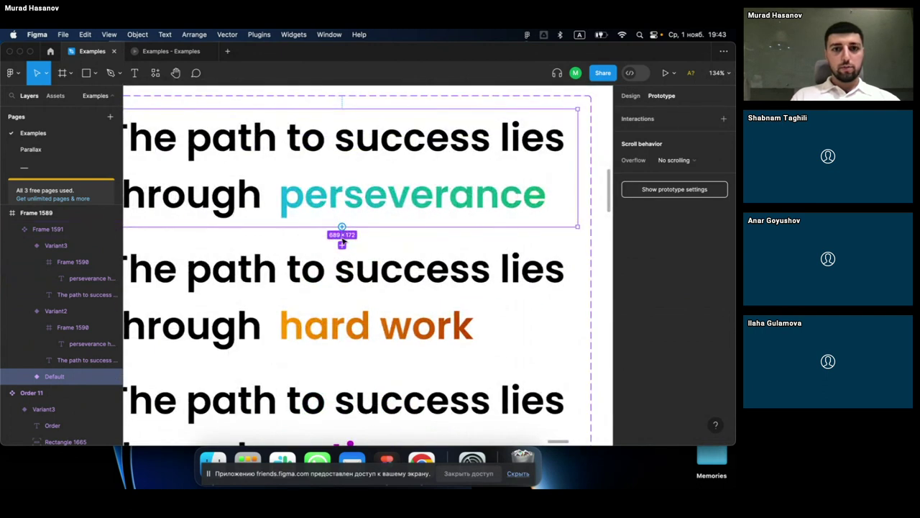
drag(343, 241, 342, 264)
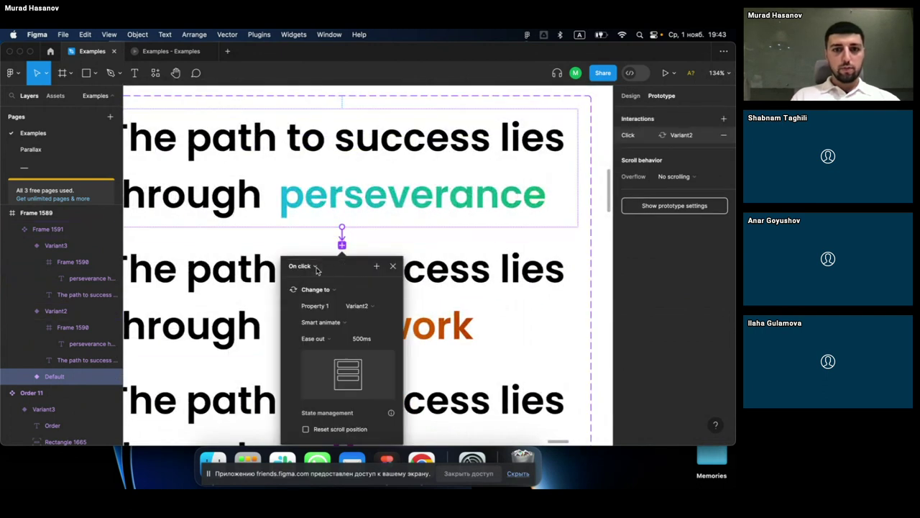
click(316, 268)
click(303, 392)
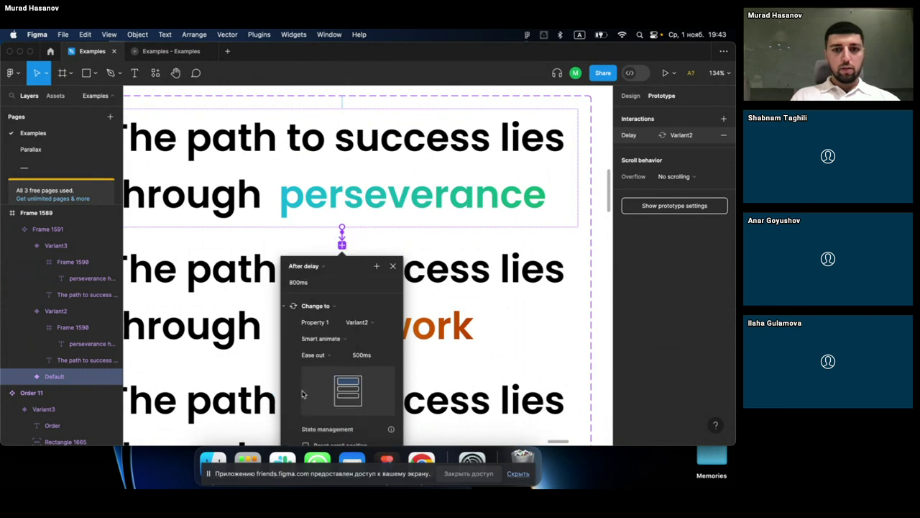
Step: Give that transition Ease in and out easing and a 300ms duration
drag(355, 281, 495, 146)
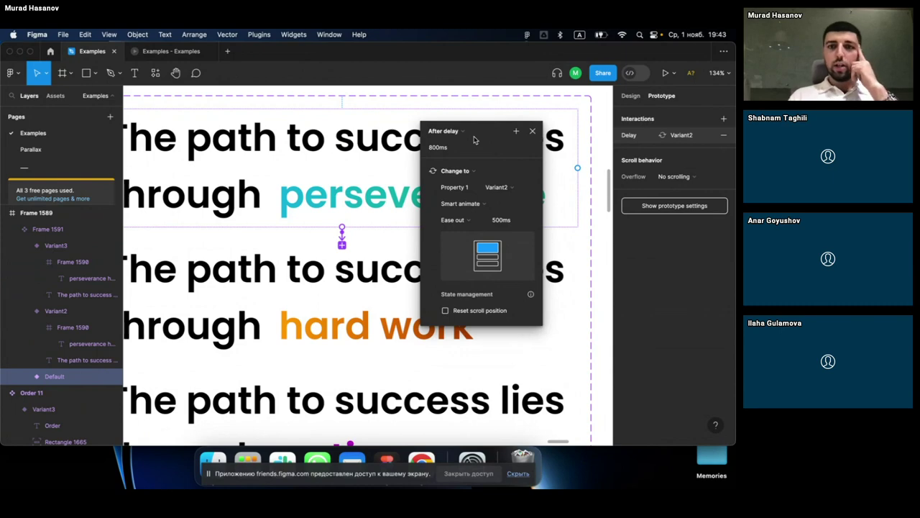
drag(491, 139, 490, 131)
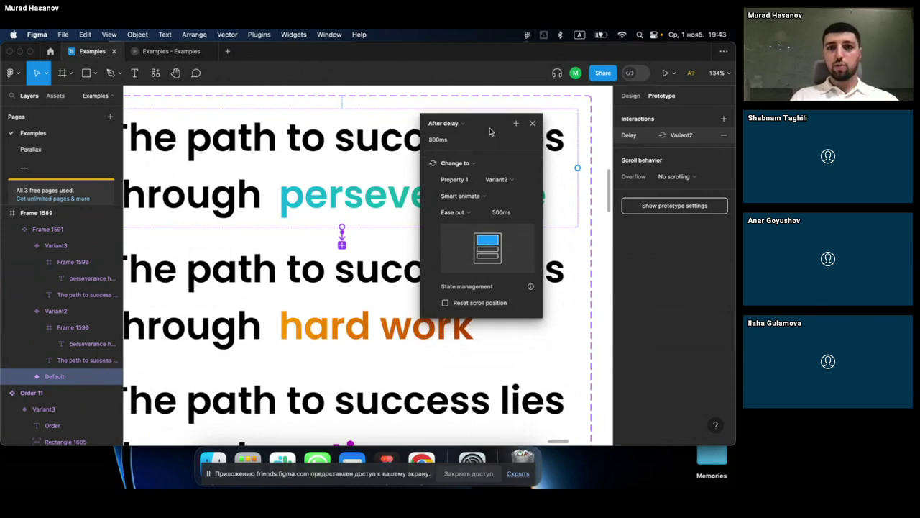
click(465, 213)
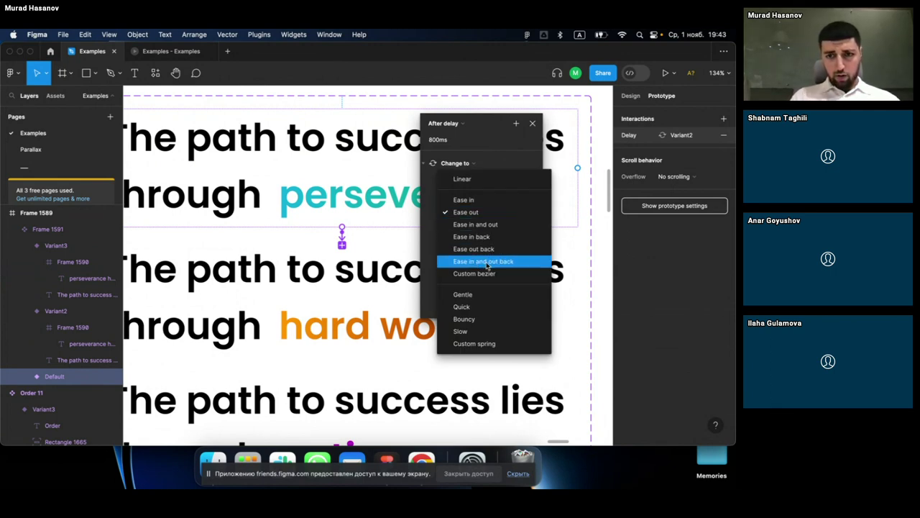
click(480, 227)
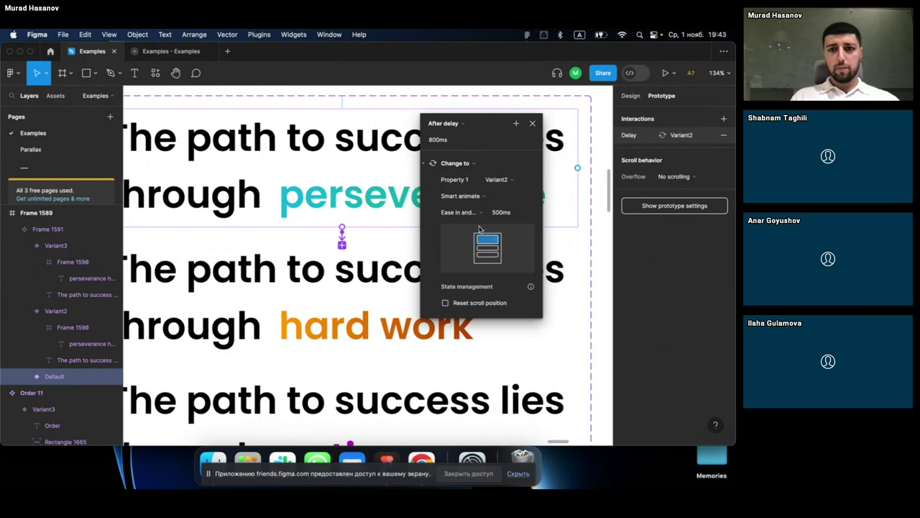
click(513, 213)
text(300)
key(Return)
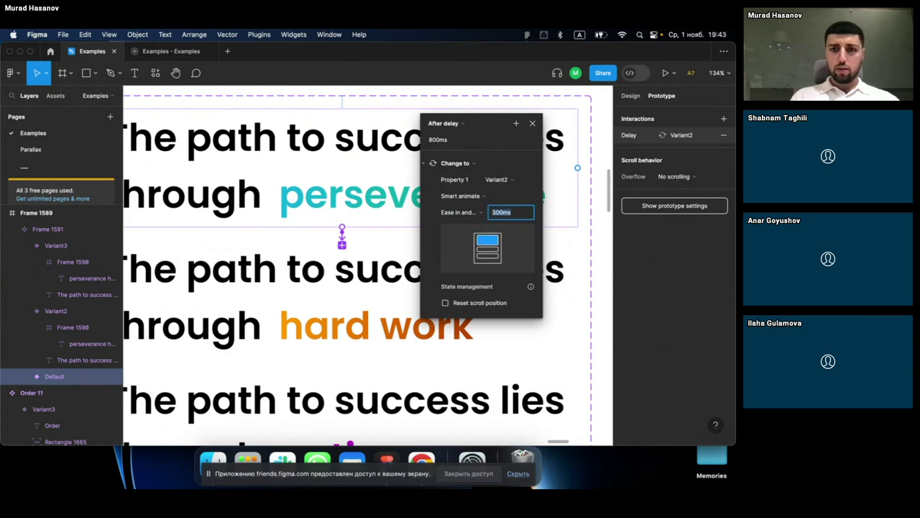
key(Escape)
key(shift+2)
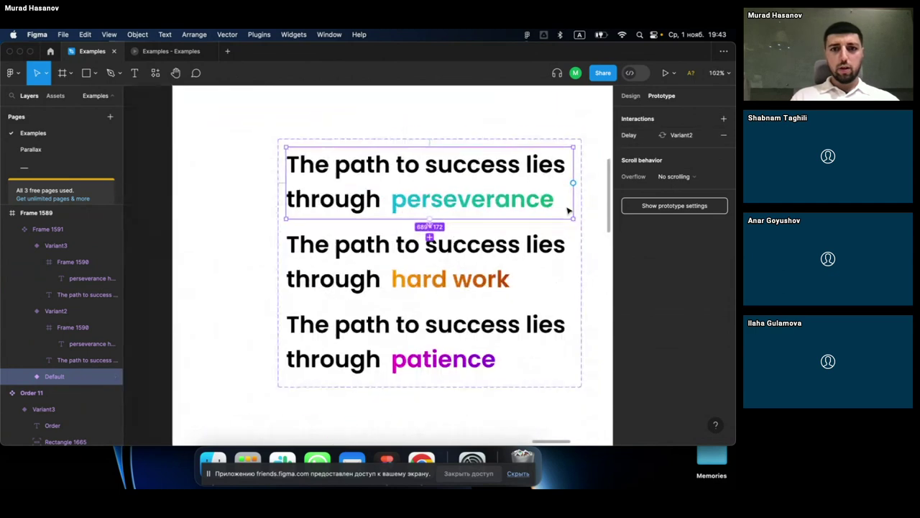
click(428, 266)
Step: Link Variant2 (hard work) to Variant3 (patience) with an After delay trigger
drag(429, 302, 427, 328)
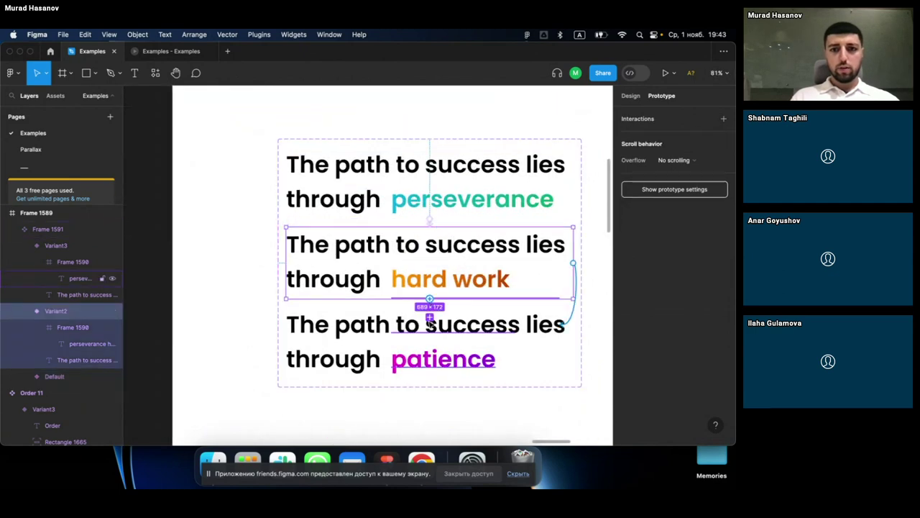
click(395, 333)
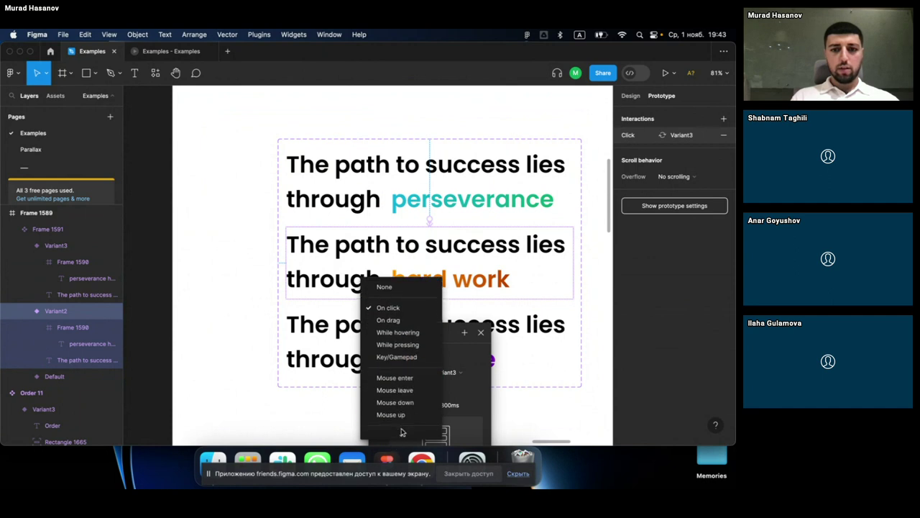
click(401, 429)
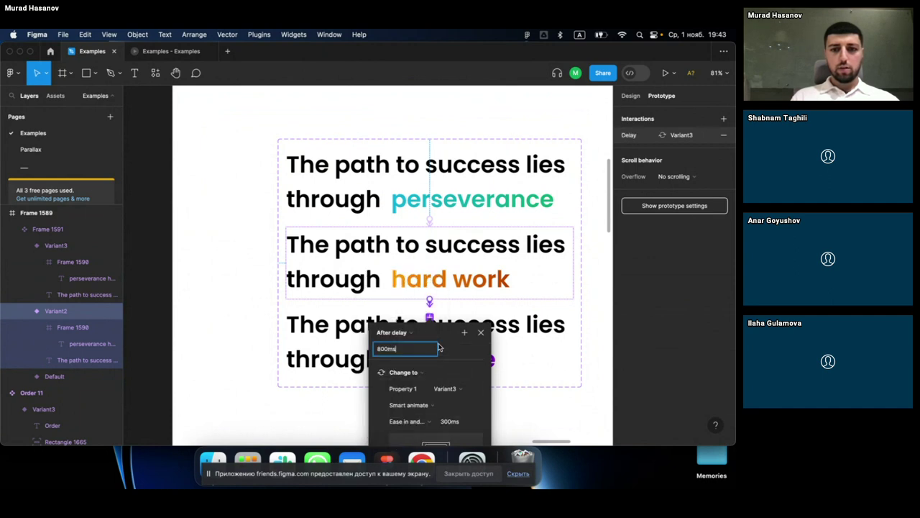
click(481, 333)
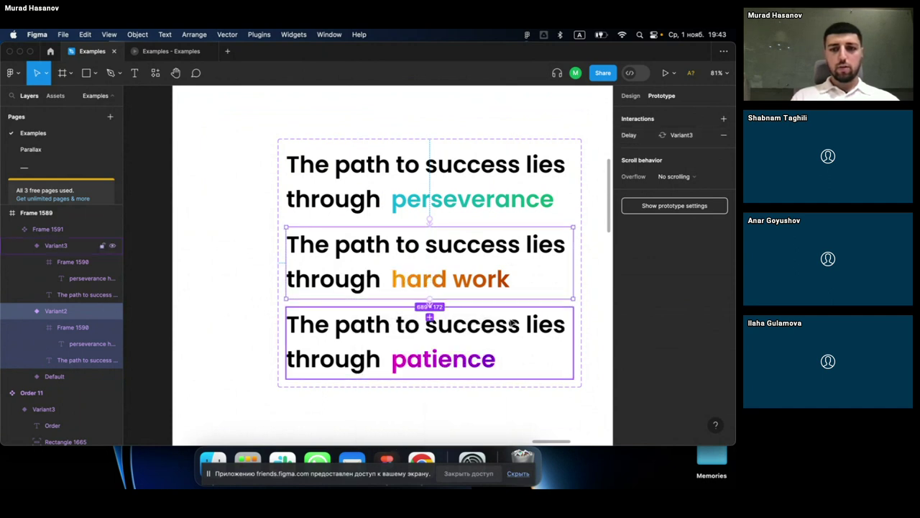
Step: Link Variant3 back to the Default perseverance variant with an After delay trigger
click(550, 329)
drag(573, 340, 535, 199)
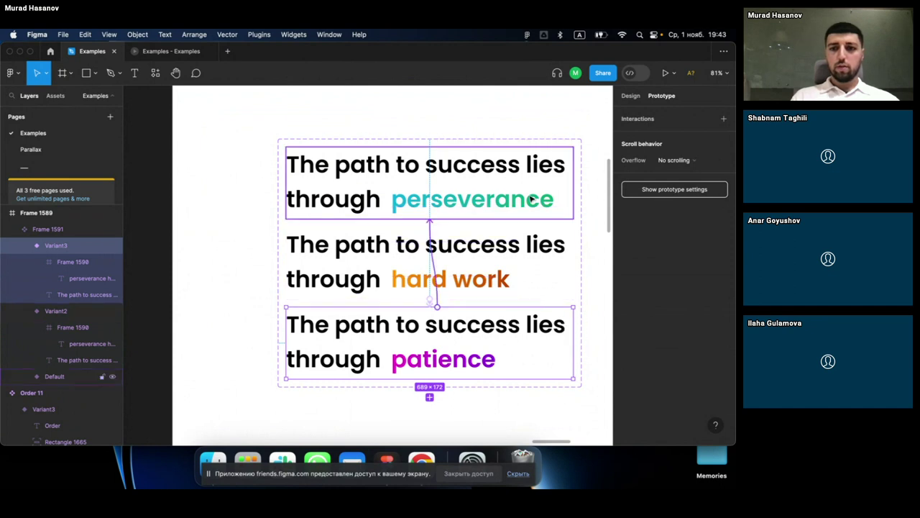
click(388, 245)
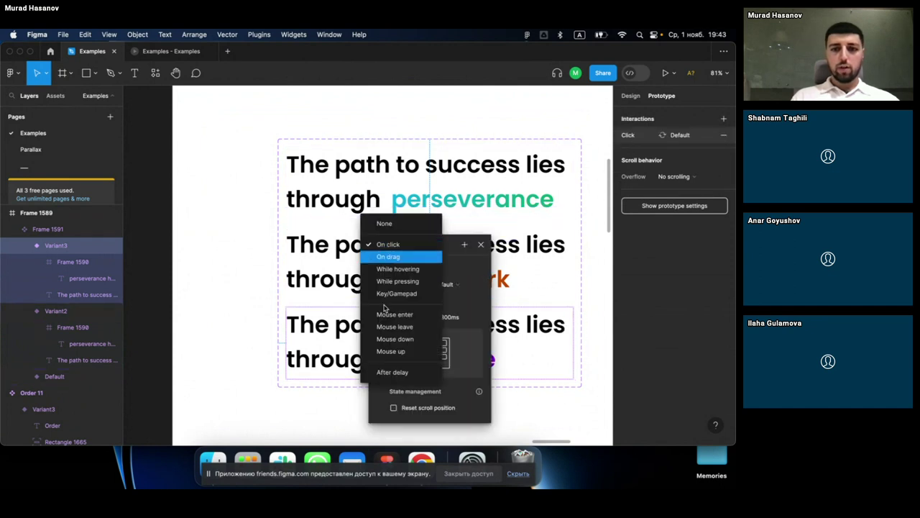
click(392, 372)
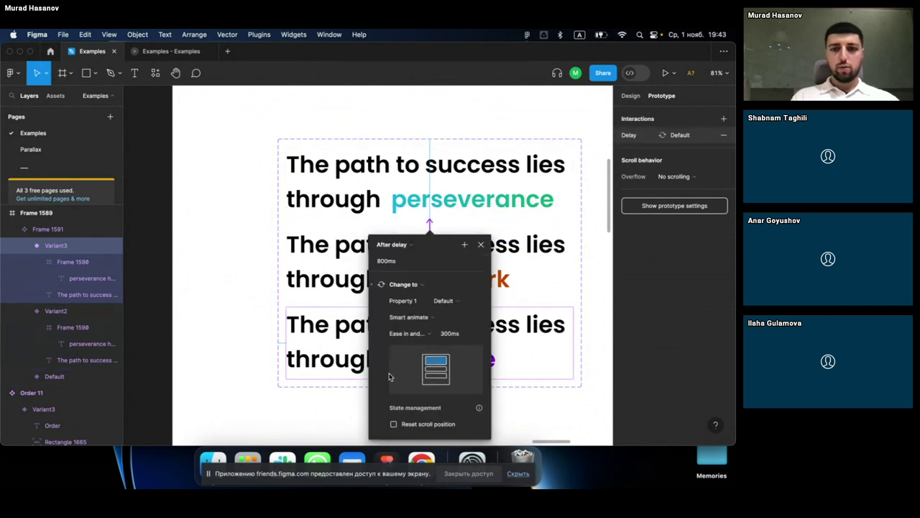
click(481, 246)
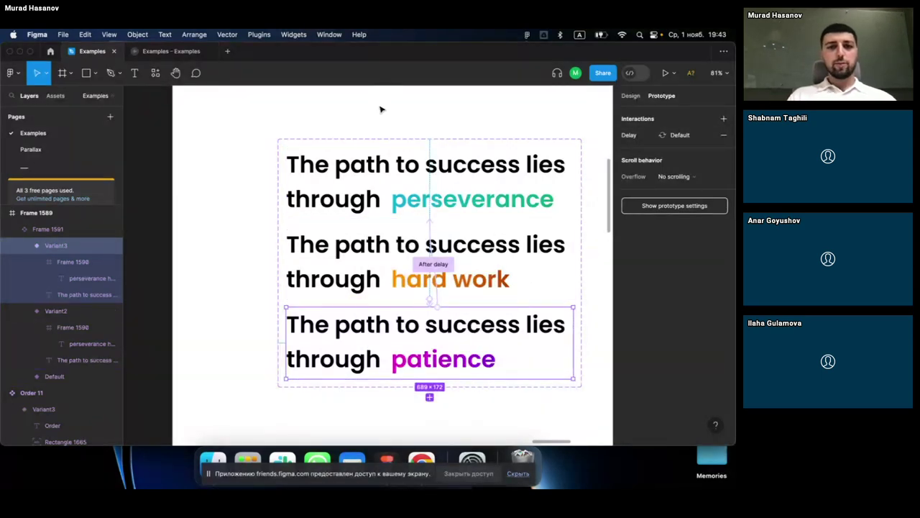
scroll(381, 110, down, 3)
scroll(360, 119, down, 2)
click(338, 131)
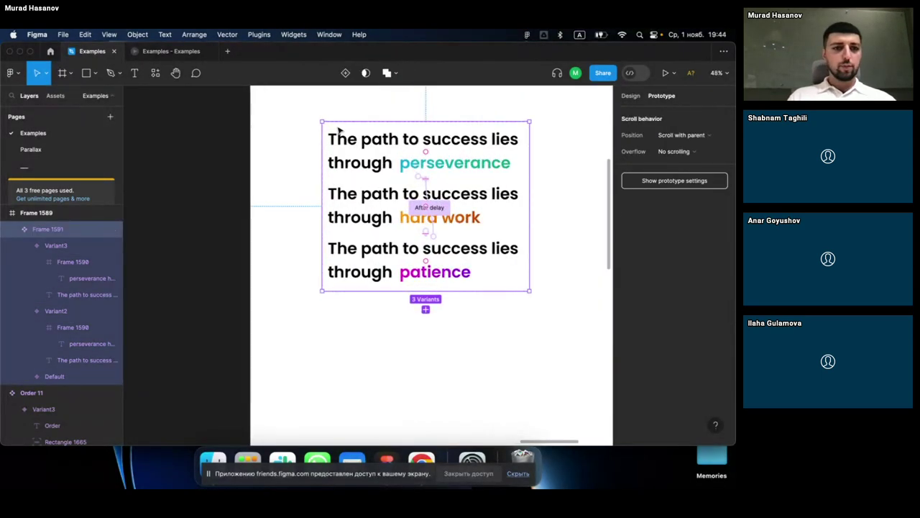
Step: Rename the Frame 1591 component set to 'Text Animation' in the Layers panel
scroll(340, 130, up, 5)
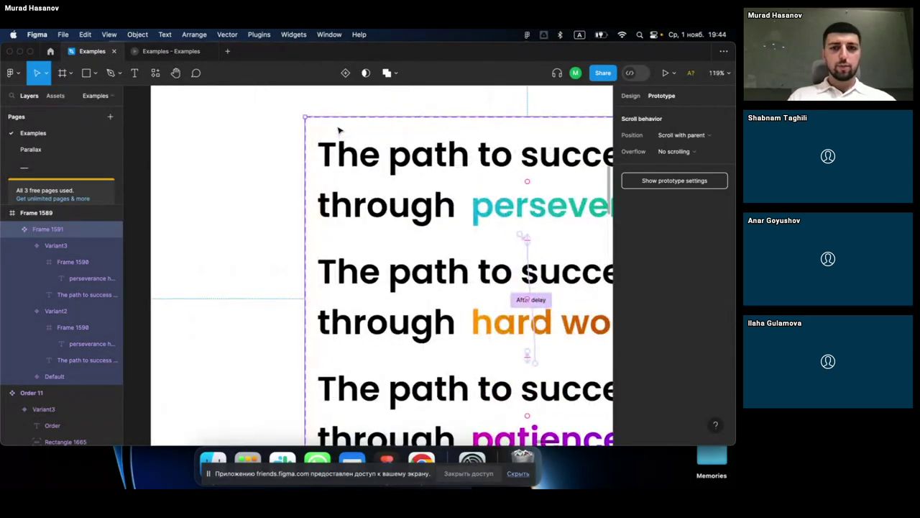
double_click(52, 230)
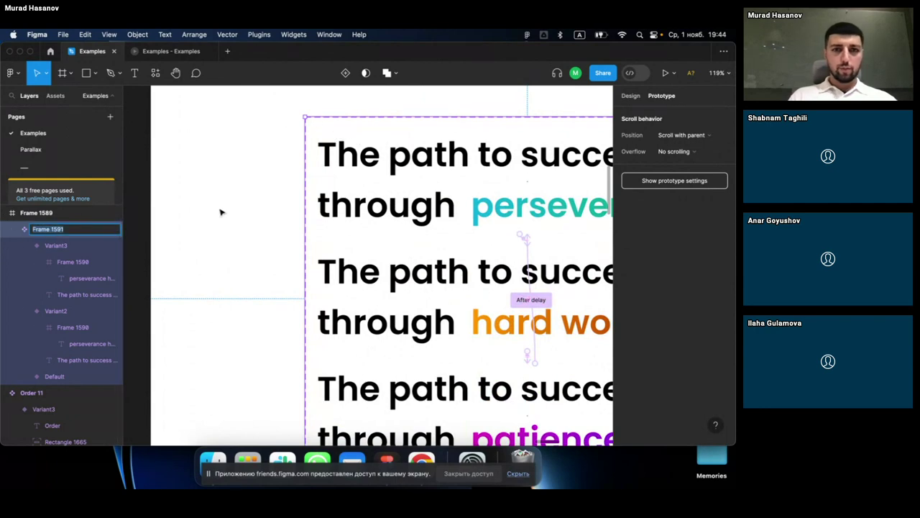
scroll(221, 212, down, 5)
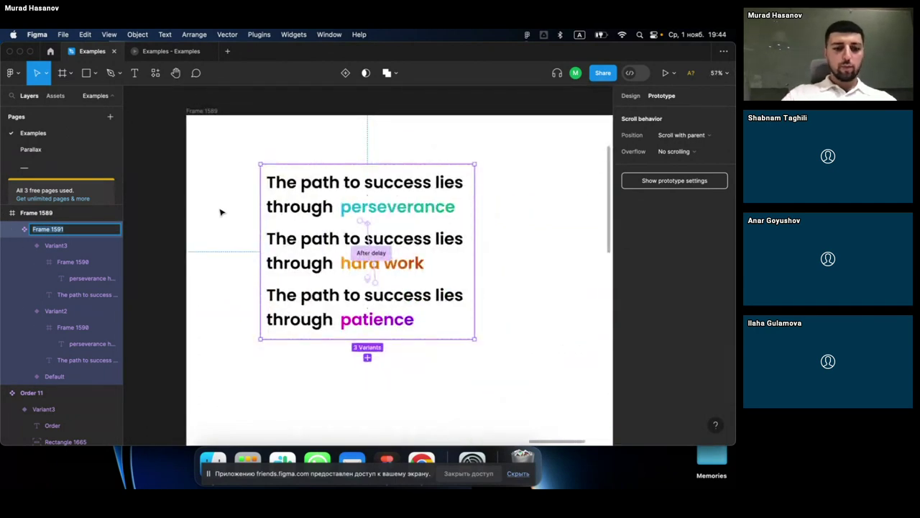
text(Text Animation)
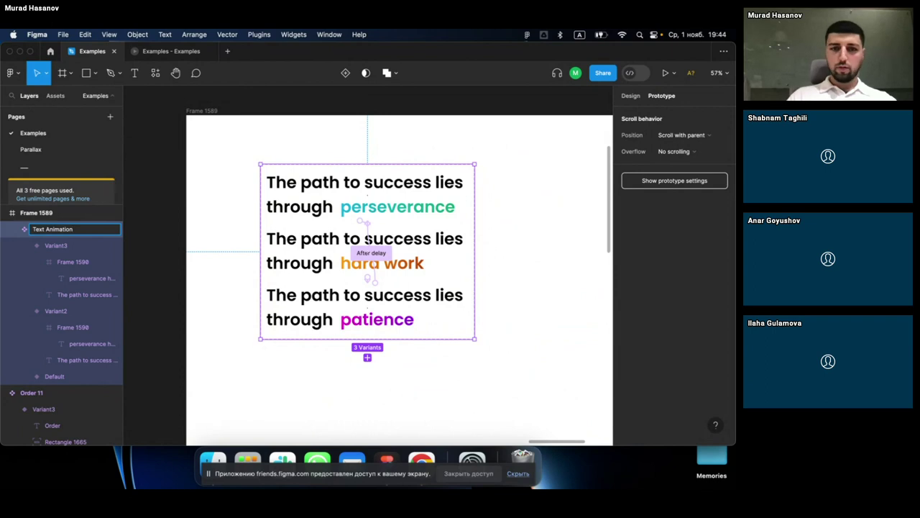
key(Return)
scroll(189, 214, down, 2)
Step: Set Desktop - 17's fill to white with the eyedropper
scroll(189, 215, down, 5)
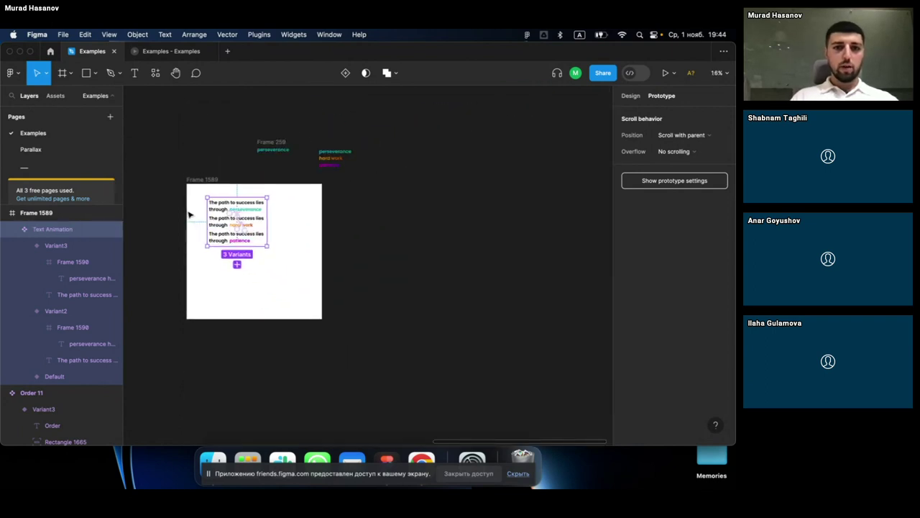
scroll(189, 214, down, 3)
scroll(189, 214, left, 5)
scroll(273, 244, left, 3)
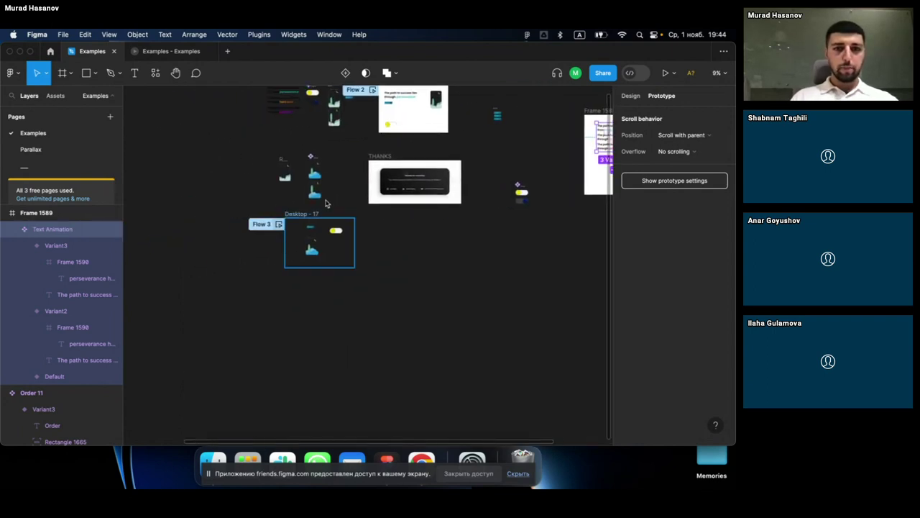
click(308, 215)
scroll(308, 218, up, 2)
scroll(307, 219, up, 3)
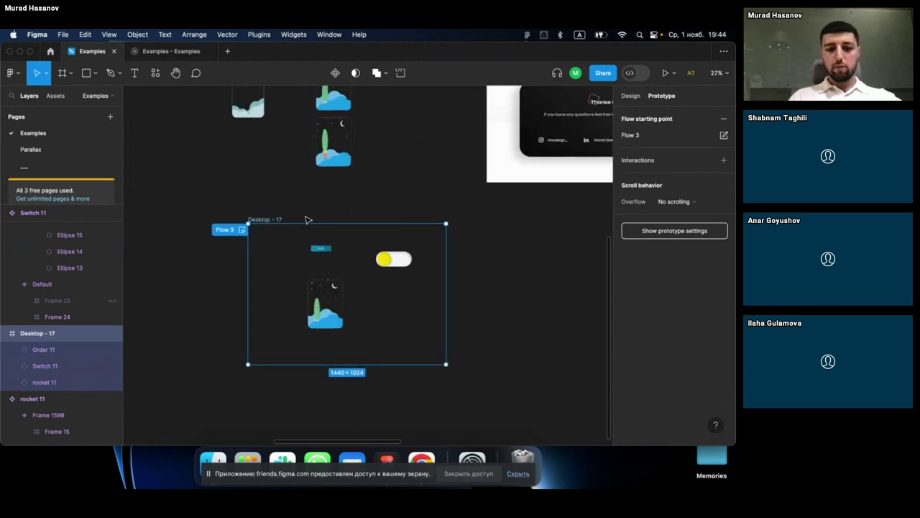
key(f)
key(Escape)
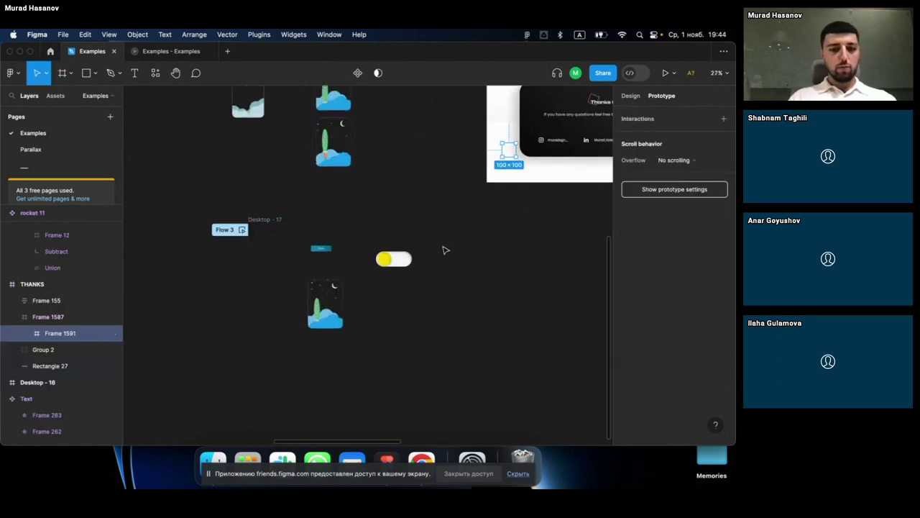
click(630, 95)
key(i)
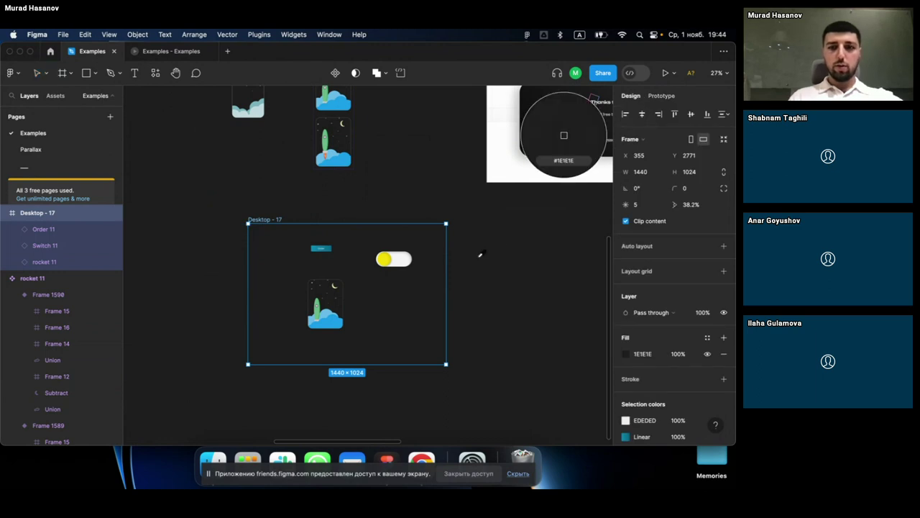
click(503, 177)
Step: Move the rocket card to the frame's right and the Order button to the bottom-left
click(466, 242)
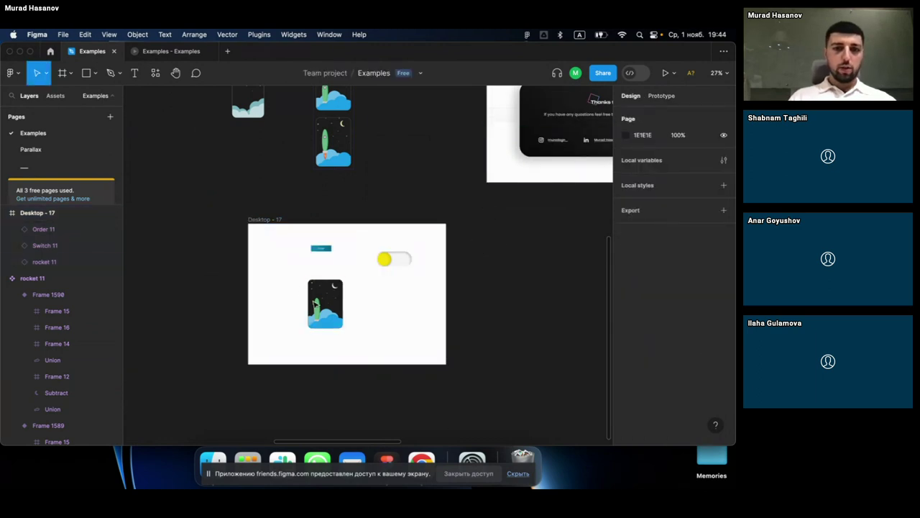
click(317, 305)
drag(323, 306, 400, 306)
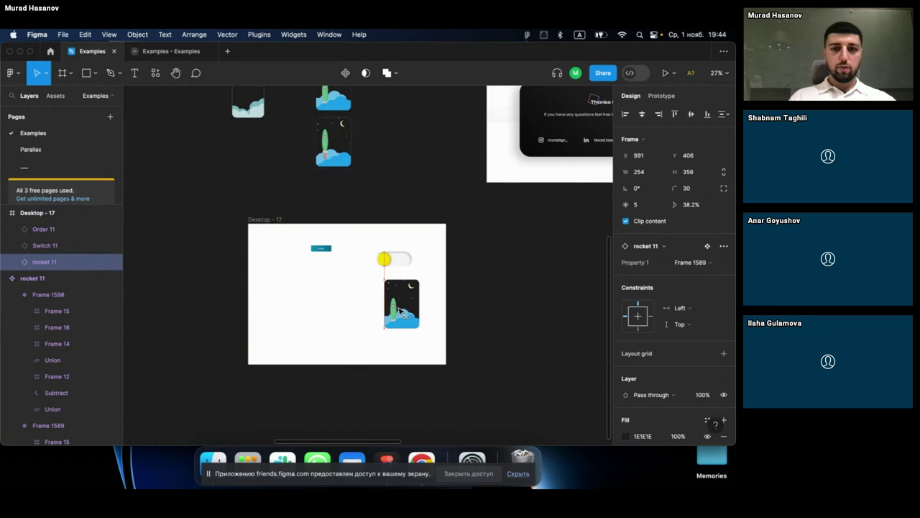
drag(320, 251, 284, 340)
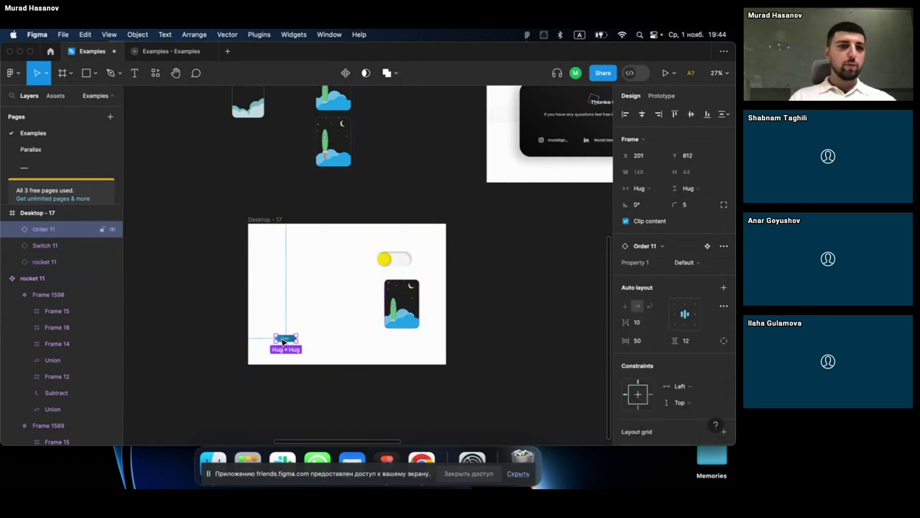
Step: Search the Assets library for 'text' to find the Text Animation component
click(60, 97)
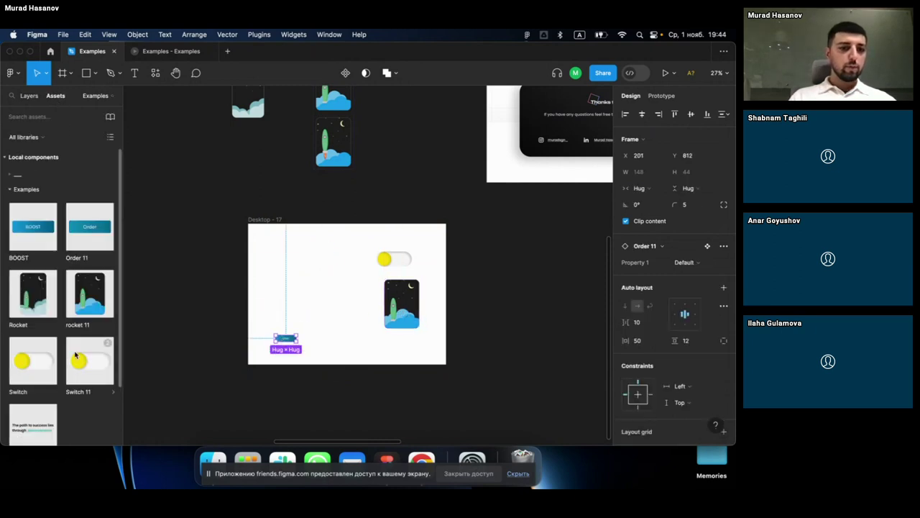
scroll(75, 356, down, 1)
scroll(68, 355, down, 2)
scroll(46, 355, up, 1)
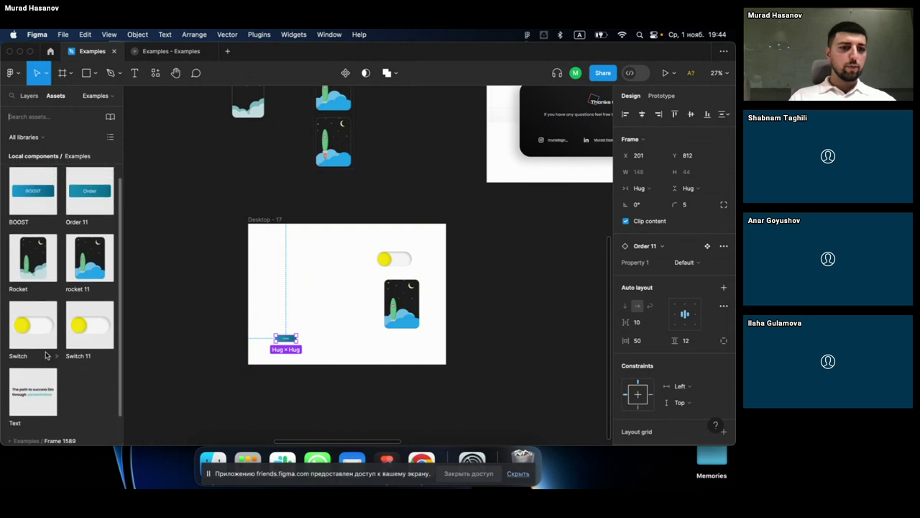
scroll(46, 355, up, 2)
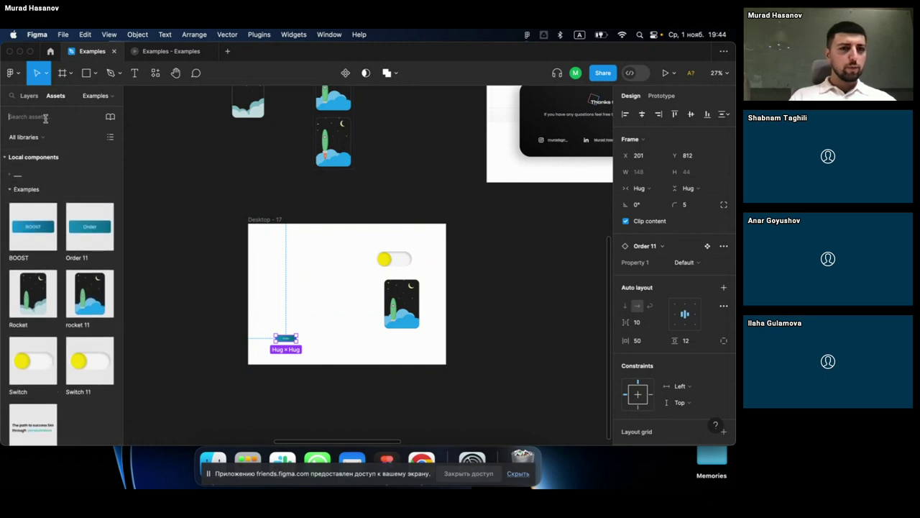
text(text)
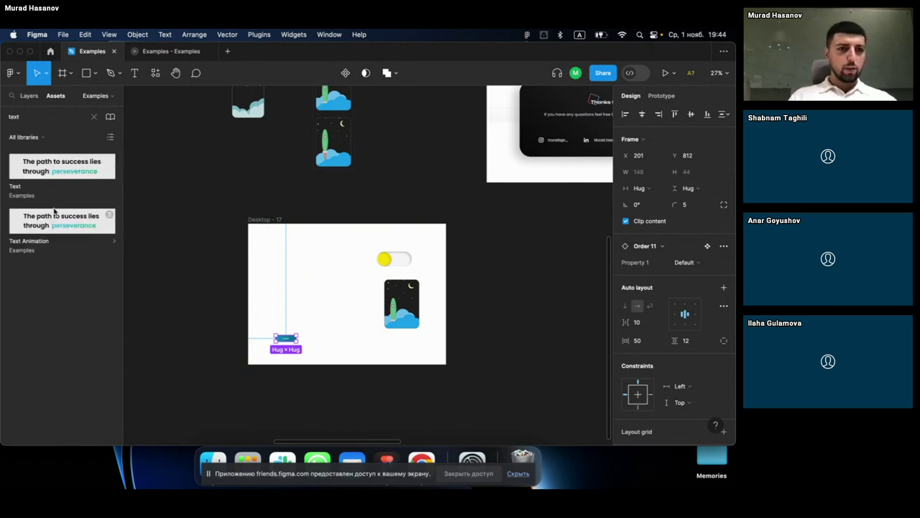
Step: Place a Text Animation instance in Desktop - 17 and arrange the quote, switch and rocket card
drag(32, 223, 283, 264)
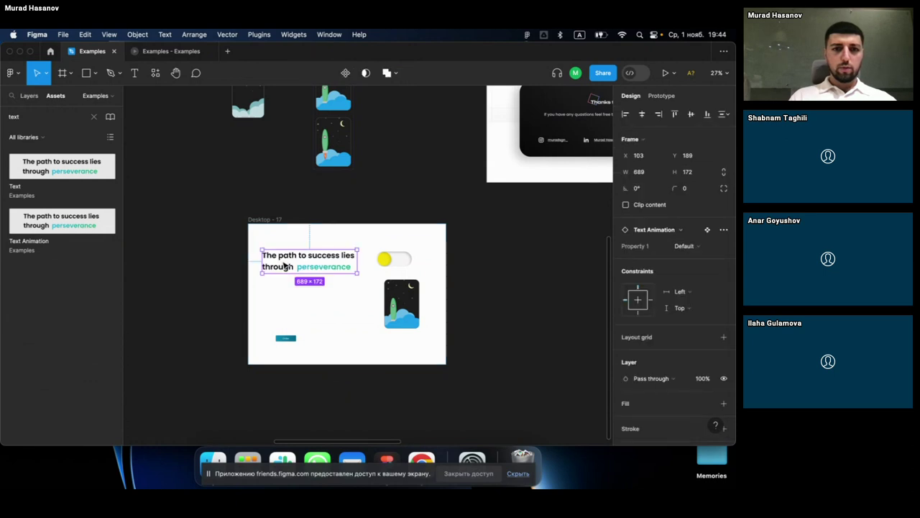
scroll(283, 263, up, 3)
drag(371, 276, 384, 288)
drag(526, 261, 559, 263)
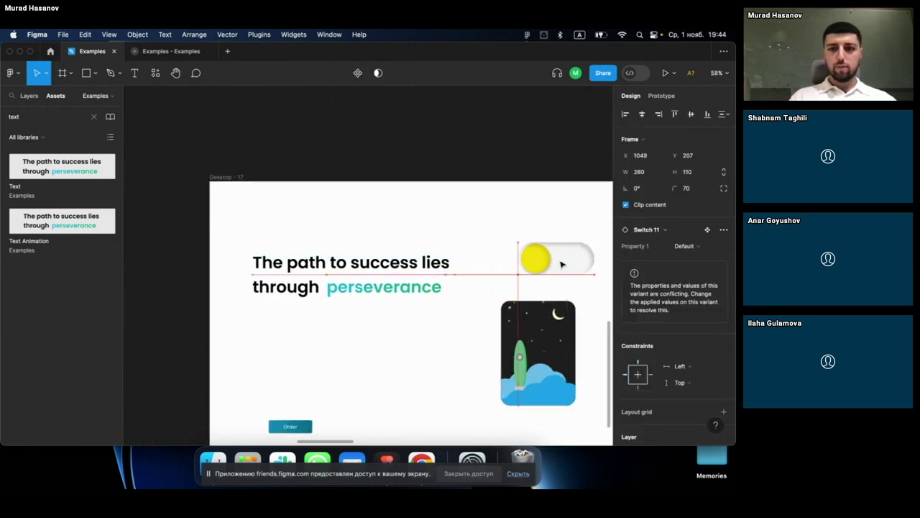
scroll(548, 264, right, 3)
scroll(548, 265, down, 2)
drag(425, 209, 415, 407)
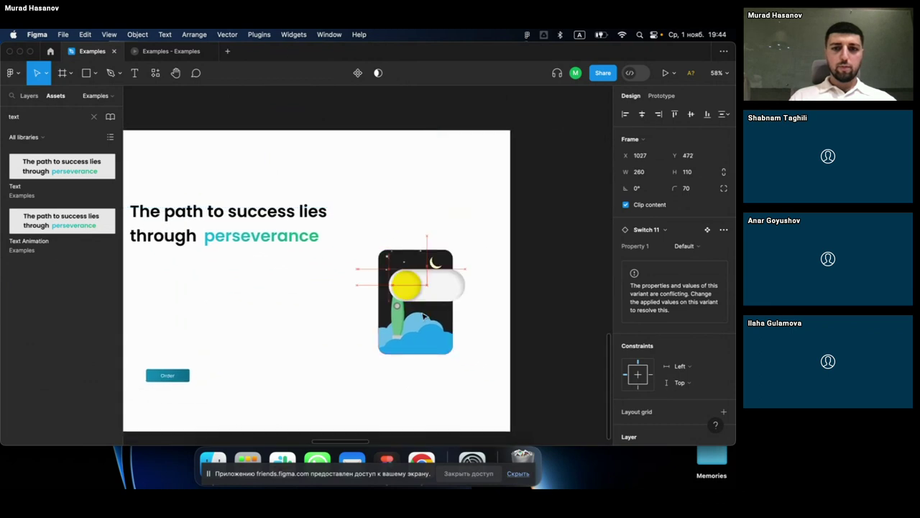
drag(433, 336, 433, 284)
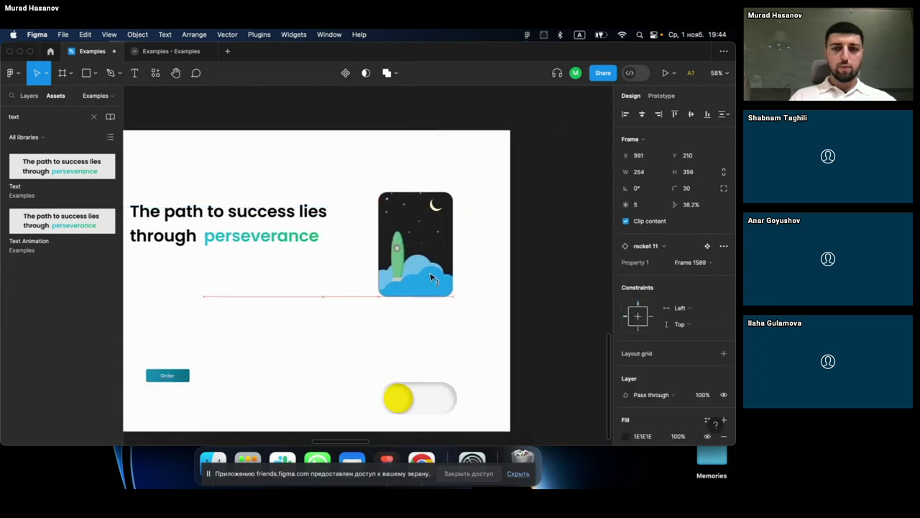
Step: Play Desktop - 17 as a prototype
scroll(368, 300, left, 3)
click(247, 154)
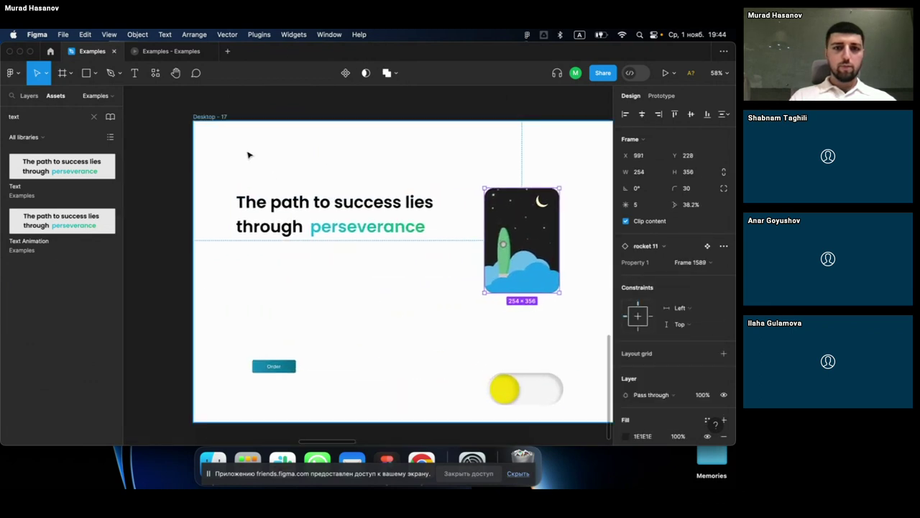
click(665, 72)
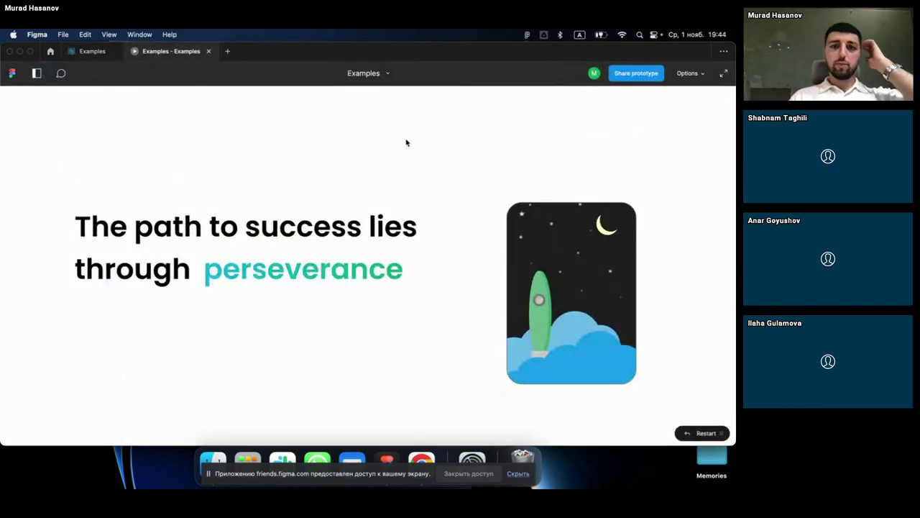
Step: Fit the preview, watch the quote word cycle, test the switch, and return to the editor
key(z)
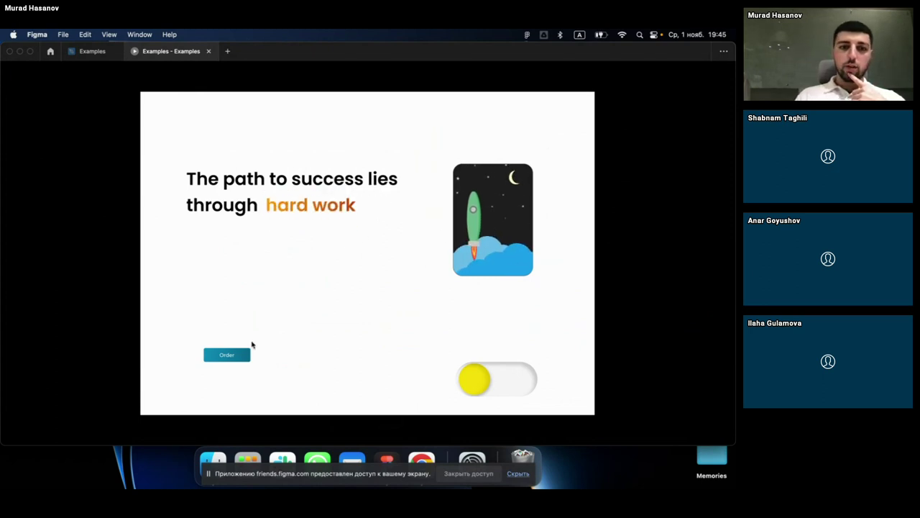
click(480, 386)
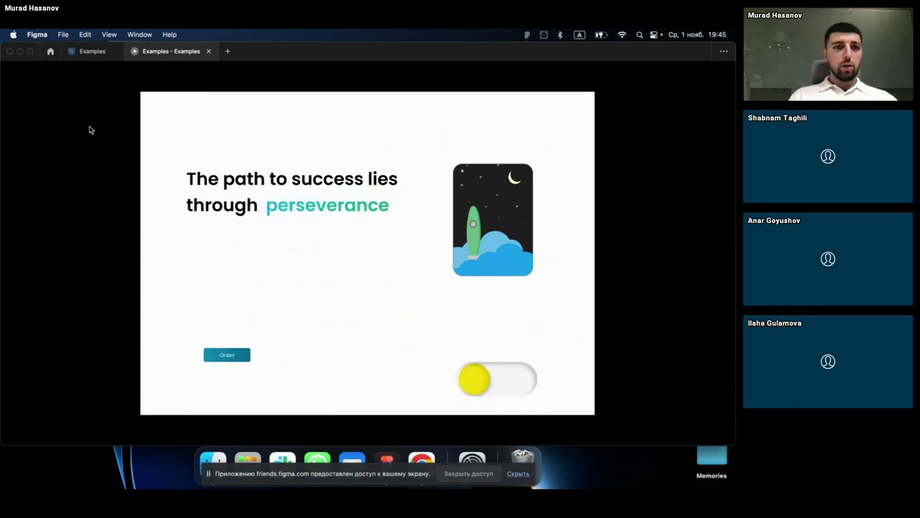
click(87, 55)
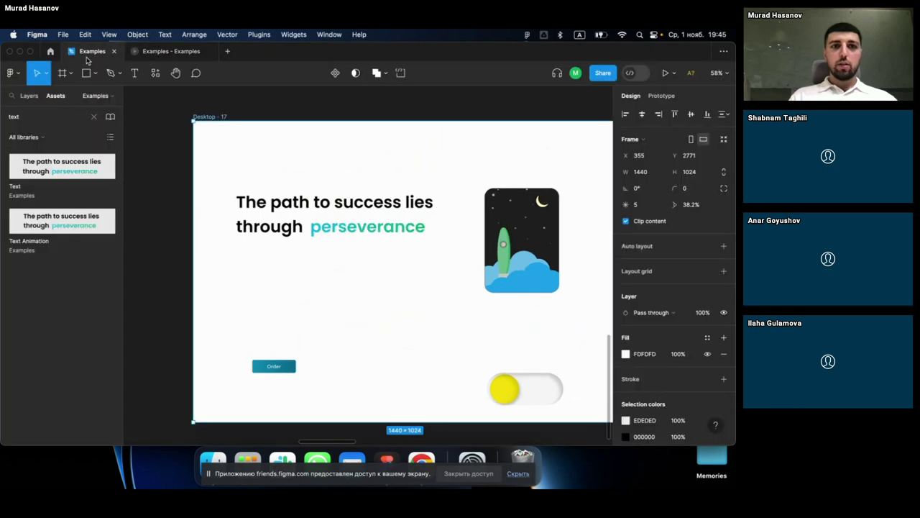
Step: Close the preview and switch to the Parallax page
click(209, 52)
click(173, 179)
scroll(173, 179, down, 3)
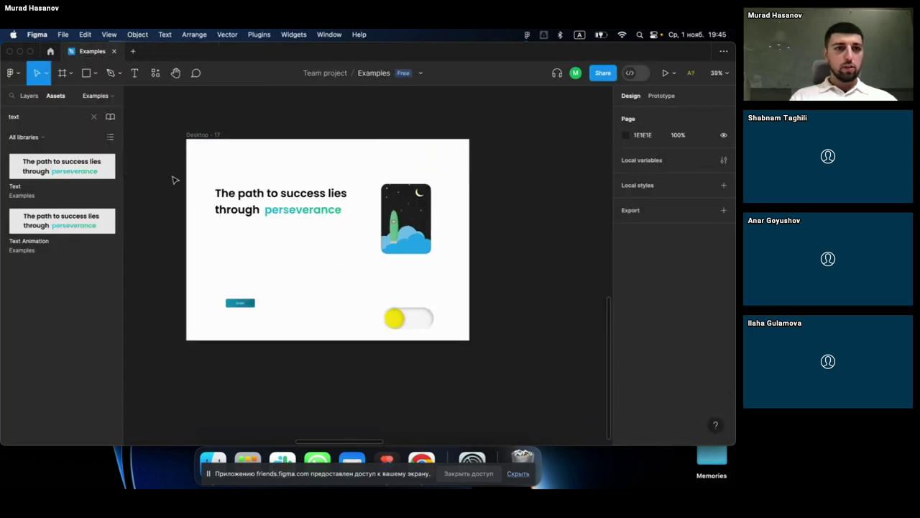
click(28, 100)
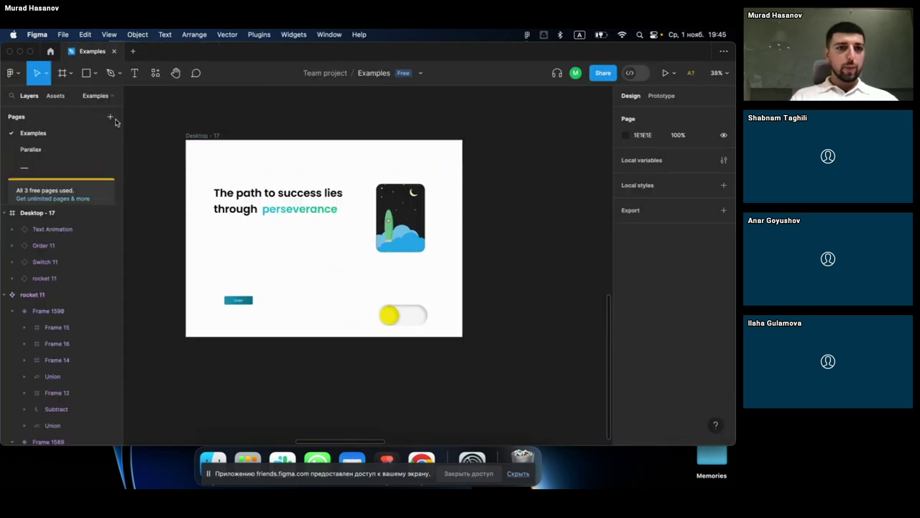
click(58, 151)
Step: Present the burger prototype starting from the Desktop-1 Crunchy Meat frame
scroll(317, 233, right, 3)
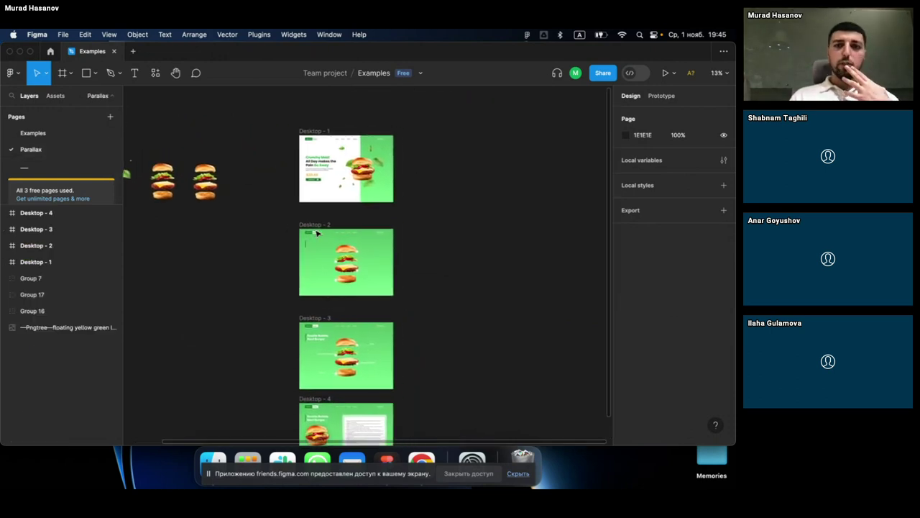
scroll(317, 232, up, 3)
scroll(317, 232, up, 2)
scroll(317, 232, up, 2)
scroll(288, 208, right, 2)
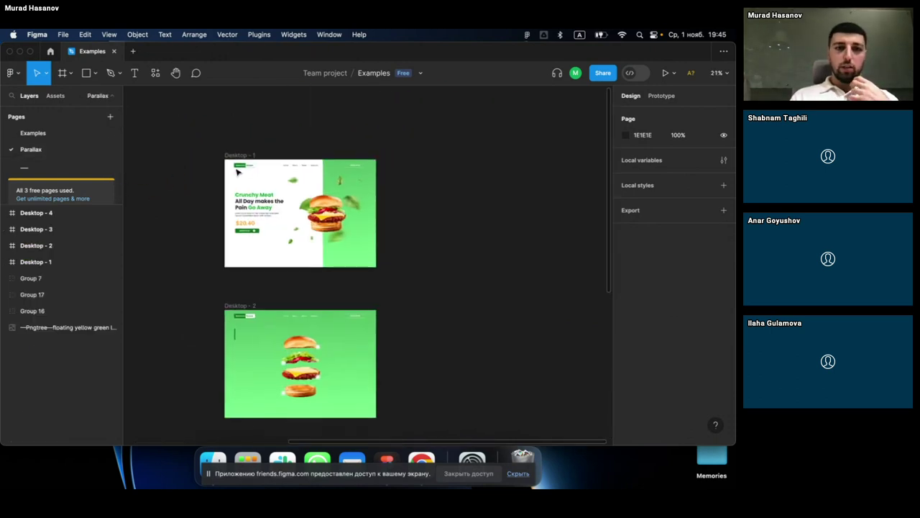
click(234, 156)
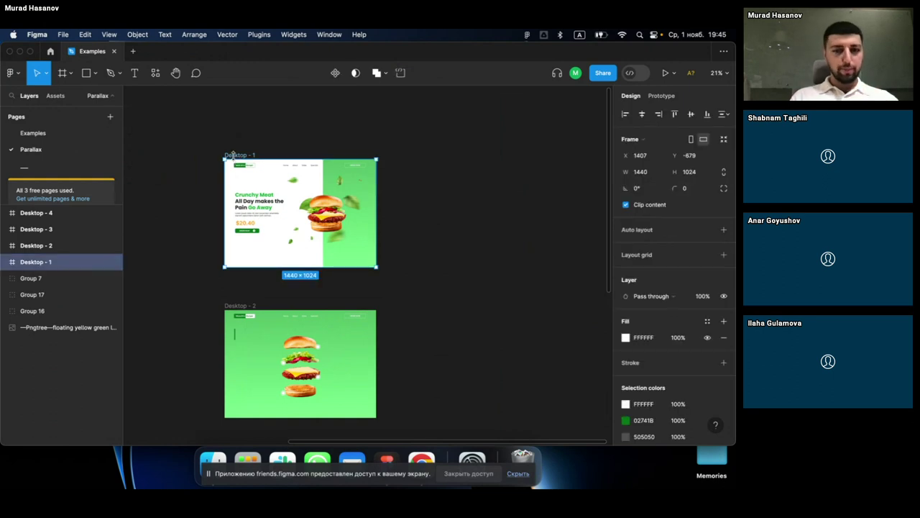
scroll(233, 156, up, 3)
scroll(234, 157, up, 3)
scroll(235, 159, down, 2)
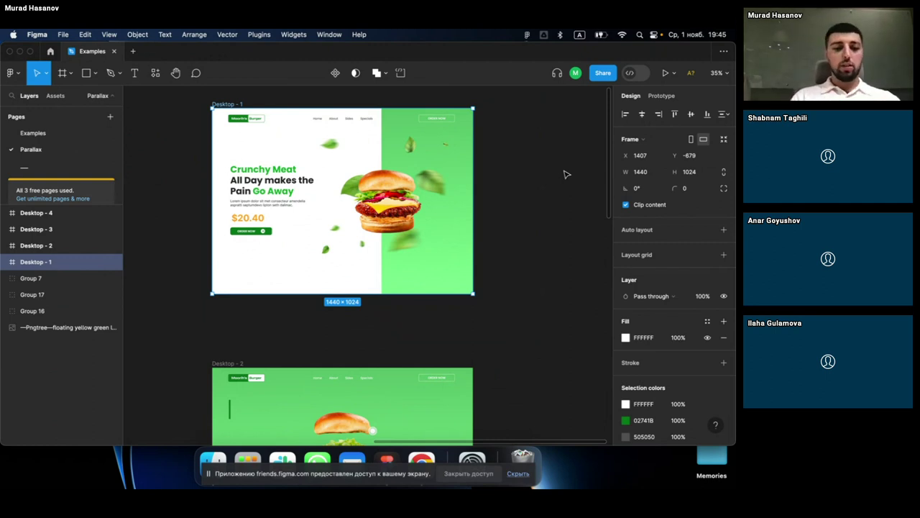
scroll(548, 205, down, 3)
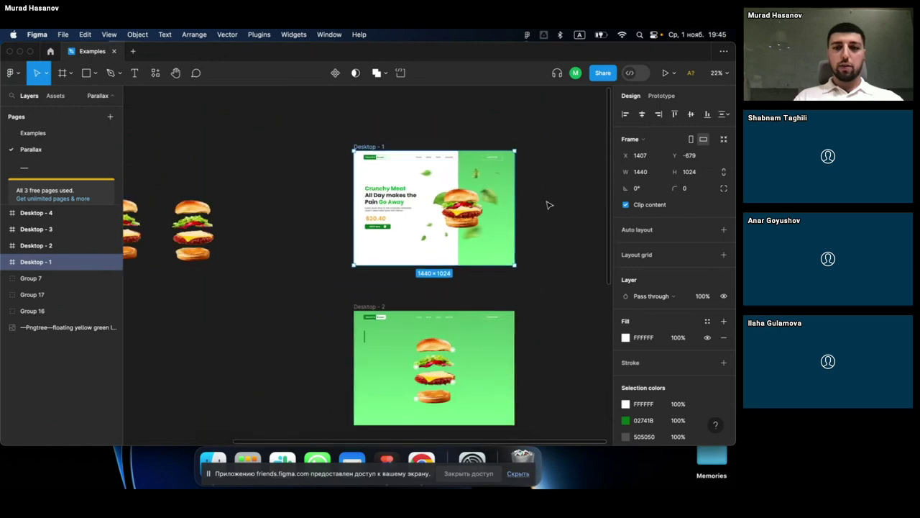
scroll(492, 188, right, 1)
scroll(491, 187, right, 3)
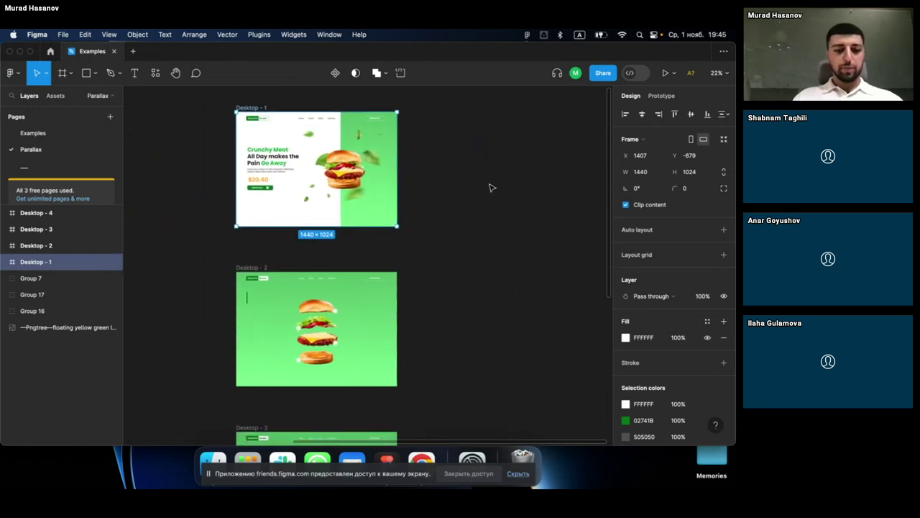
scroll(491, 187, down, 2)
scroll(491, 188, left, 3)
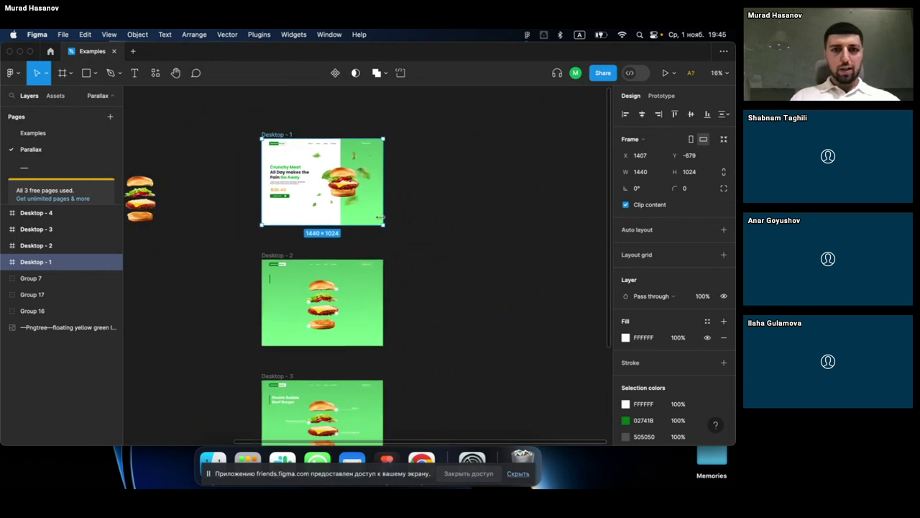
scroll(381, 216, left, 3)
scroll(395, 198, right, 3)
scroll(395, 198, up, 2)
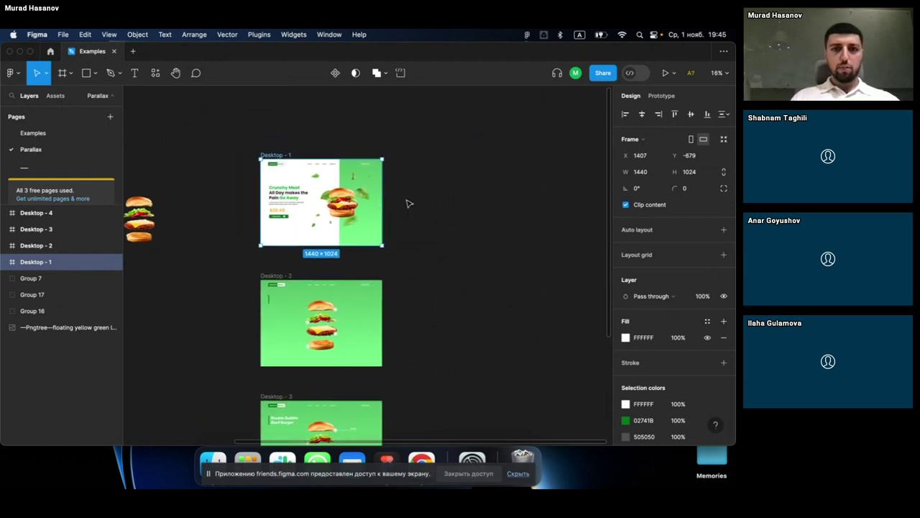
scroll(419, 212, down, 5)
scroll(417, 209, left, 2)
scroll(411, 230, up, 5)
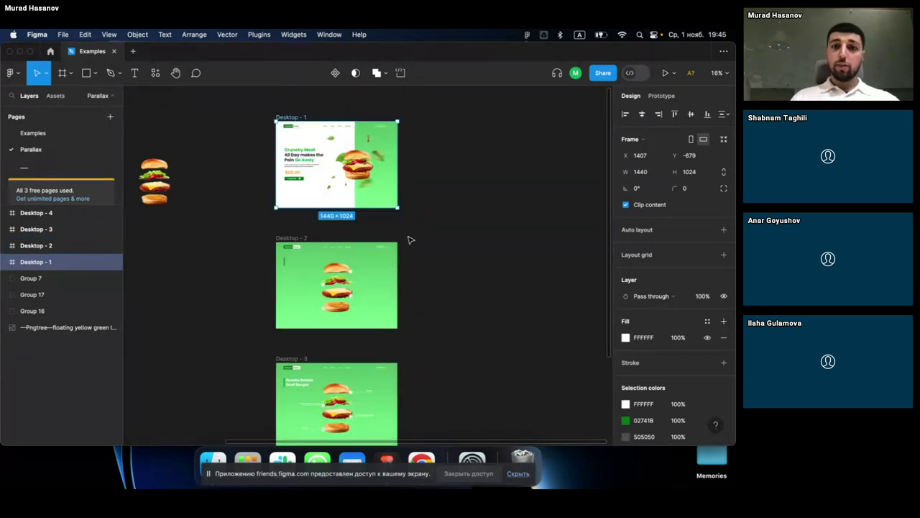
scroll(413, 238, up, 3)
click(665, 74)
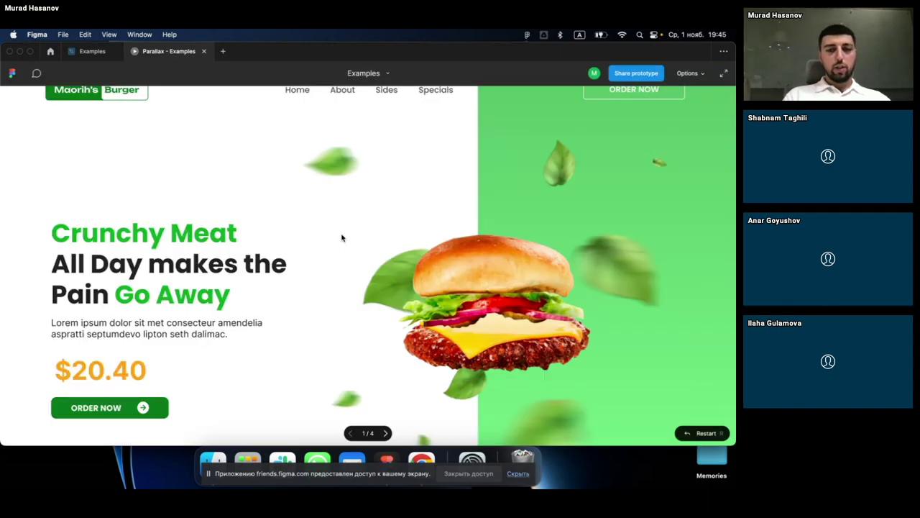
Step: Fit the prototype and swipe through to screen 4 of 4, the Double Bubble Beef Burger ingredient list
key(z)
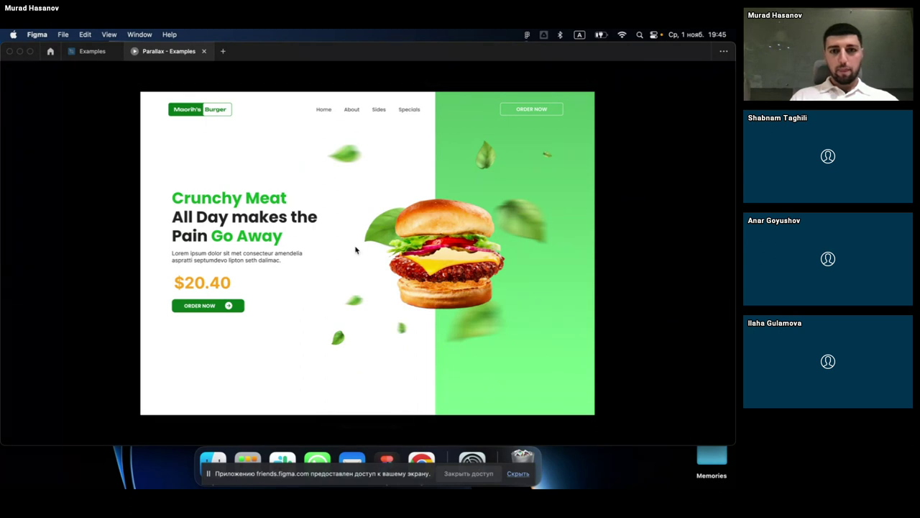
drag(355, 269, 351, 129)
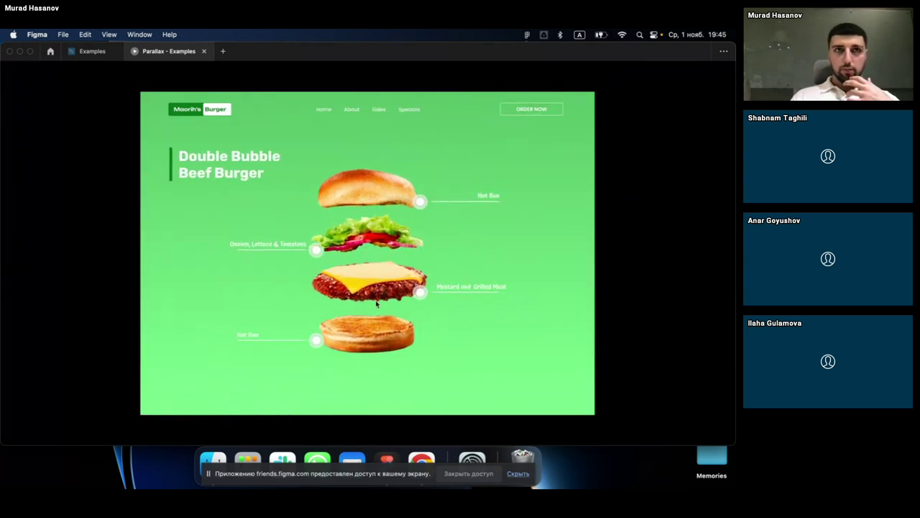
drag(377, 300, 366, 181)
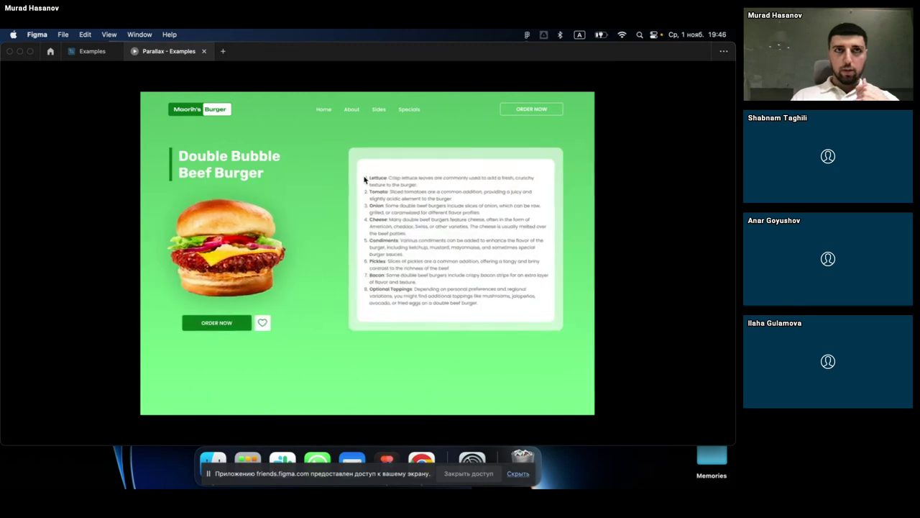
click(343, 246)
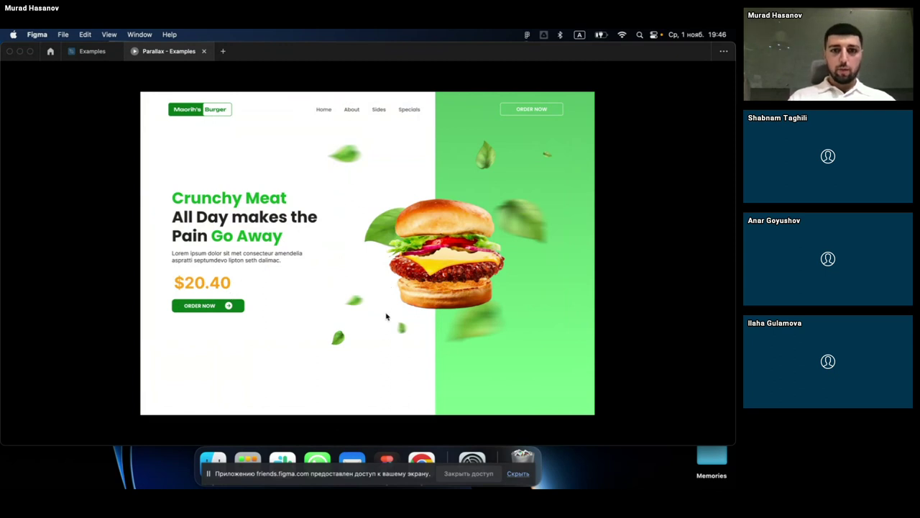
drag(385, 314, 377, 201)
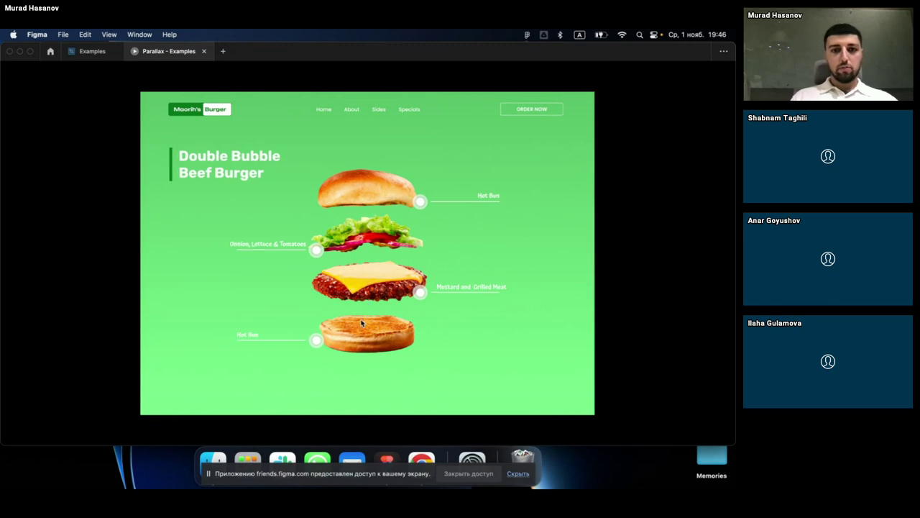
drag(361, 323, 335, 220)
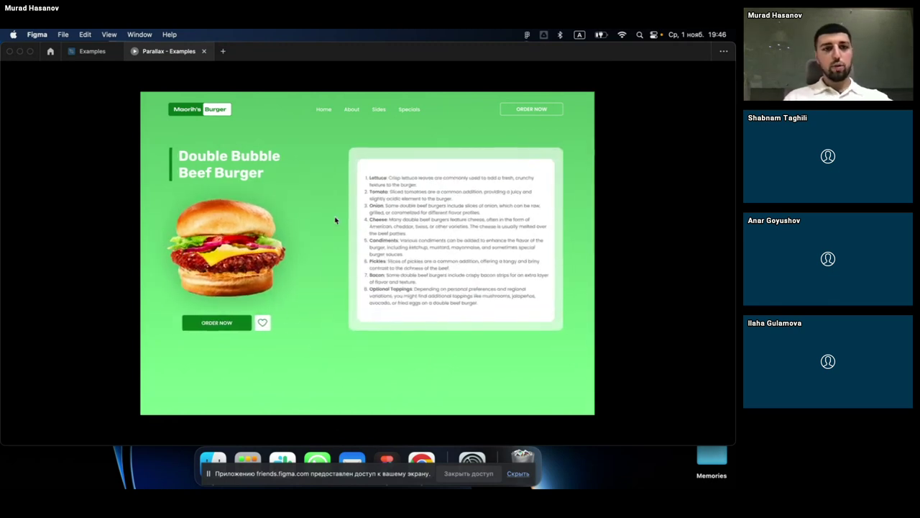
mouse_move(92, 51)
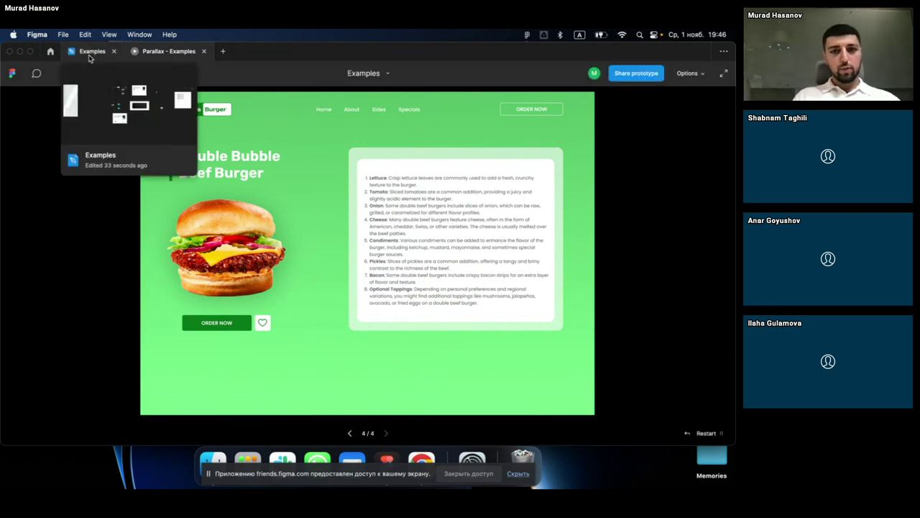
Step: Back in the editor, move the text, burger and leaves out of Desktop-1, then undo it
click(91, 57)
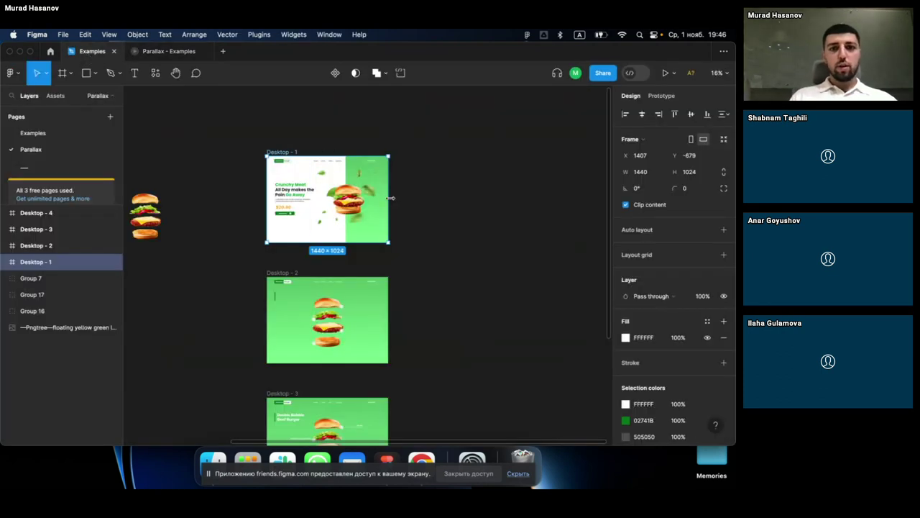
ctrl+scroll(391, 198, up, 3)
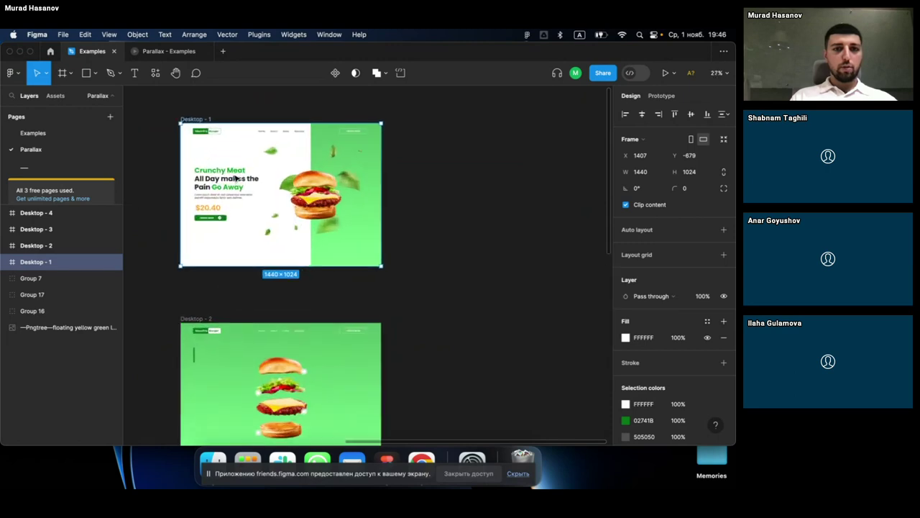
ctrl+scroll(236, 178, down, 2)
click(223, 188)
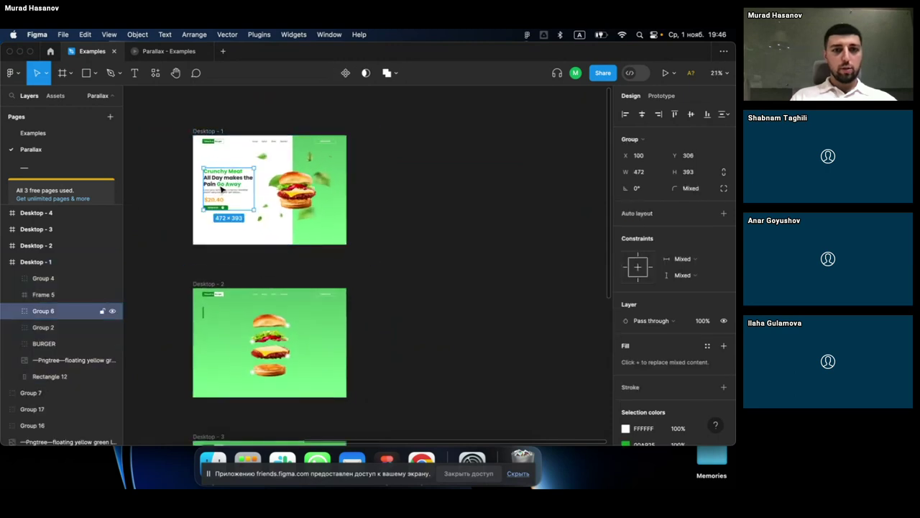
click(298, 202)
ctrl+scroll(292, 199, up, 3)
ctrl+scroll(292, 187, down, 2)
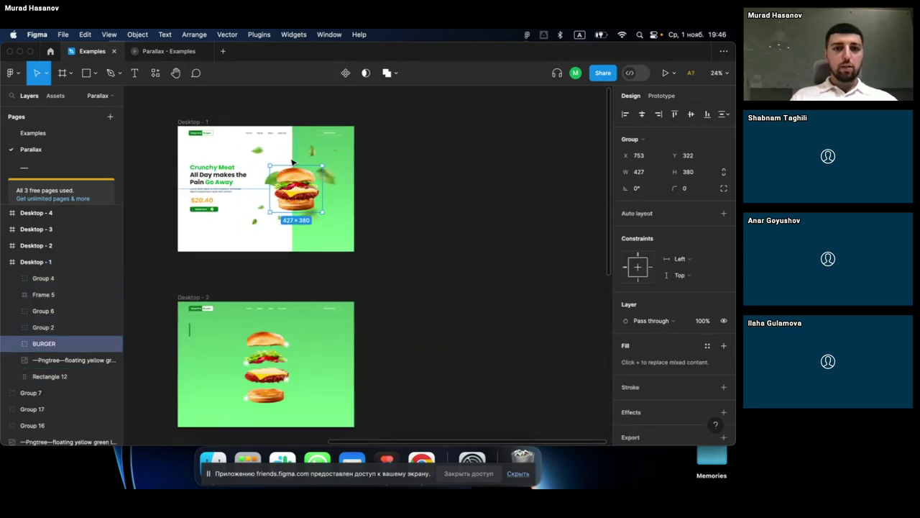
shift+click(293, 162)
shift+click(223, 181)
ctrl+scroll(224, 182, down, 2)
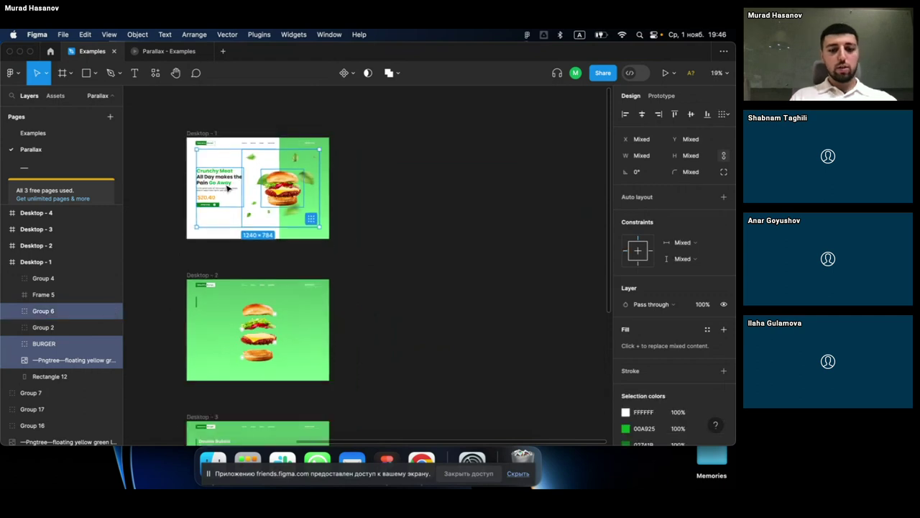
drag(228, 187, 283, 219)
scroll(403, 204, right, 5)
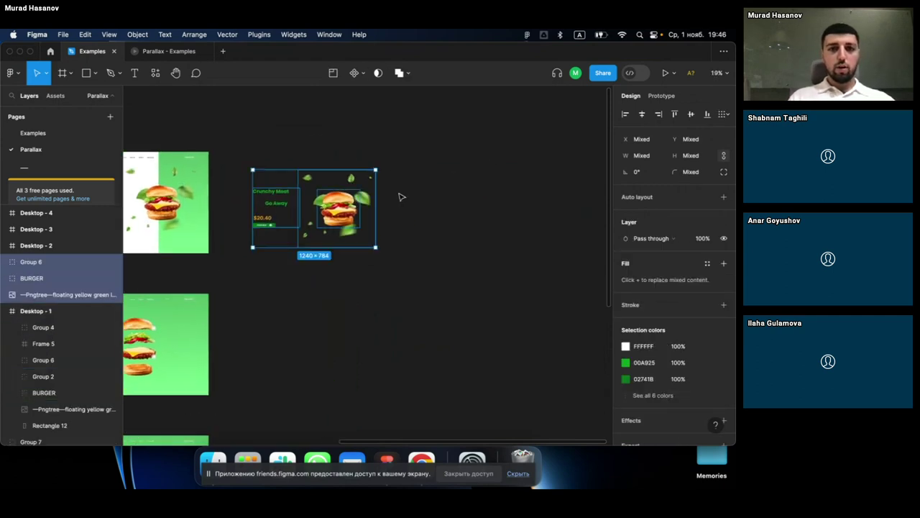
key(ctrl+z)
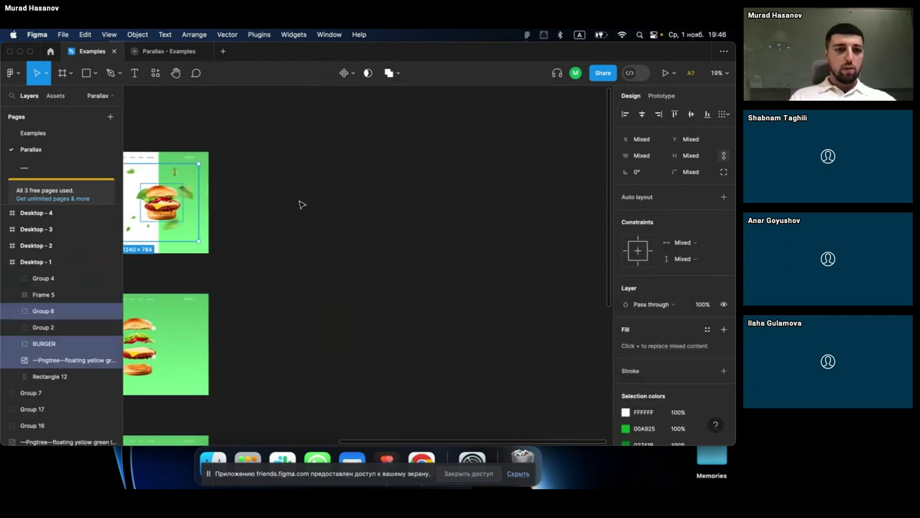
click(302, 204)
scroll(302, 203, left, 3)
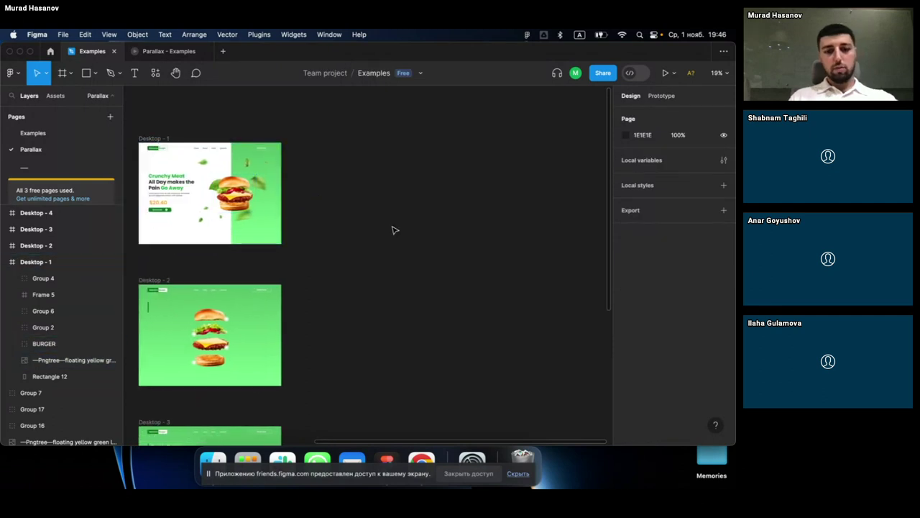
Step: Add a 1440×1024 Desktop frame and place it beside Desktop-1
key(f)
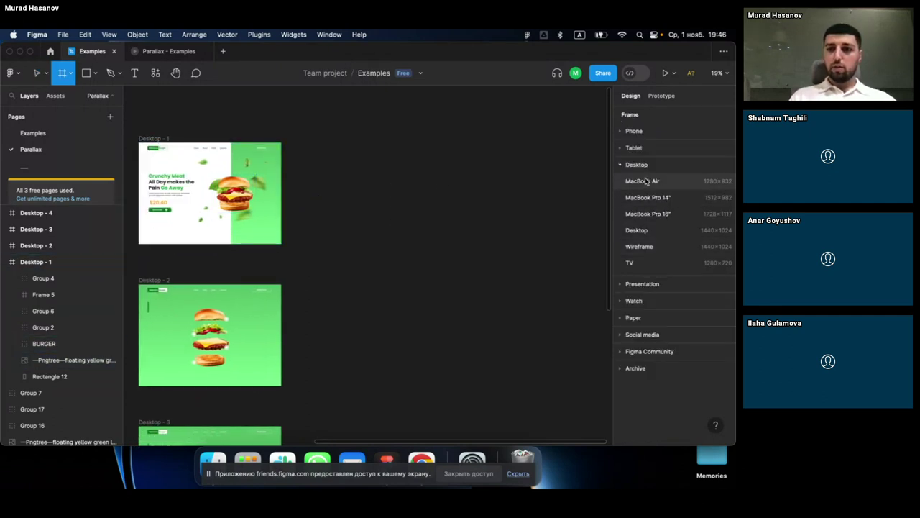
click(651, 231)
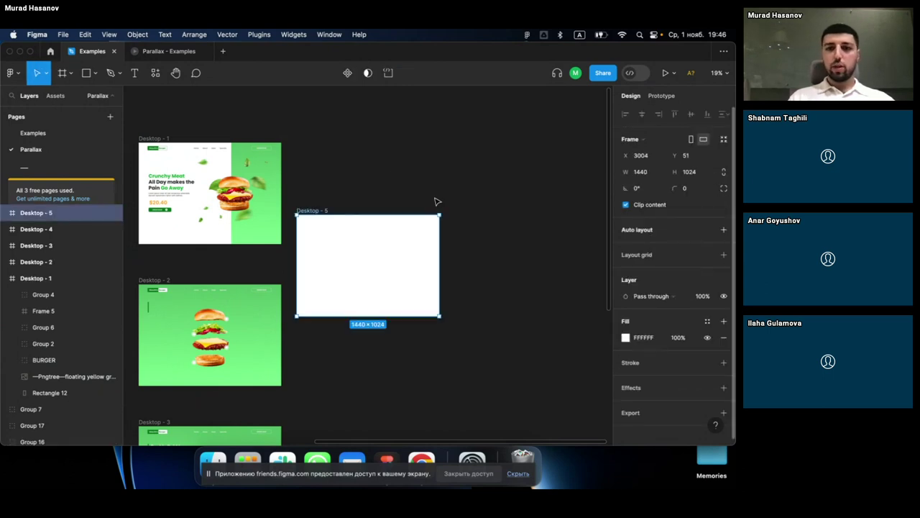
drag(373, 244, 417, 178)
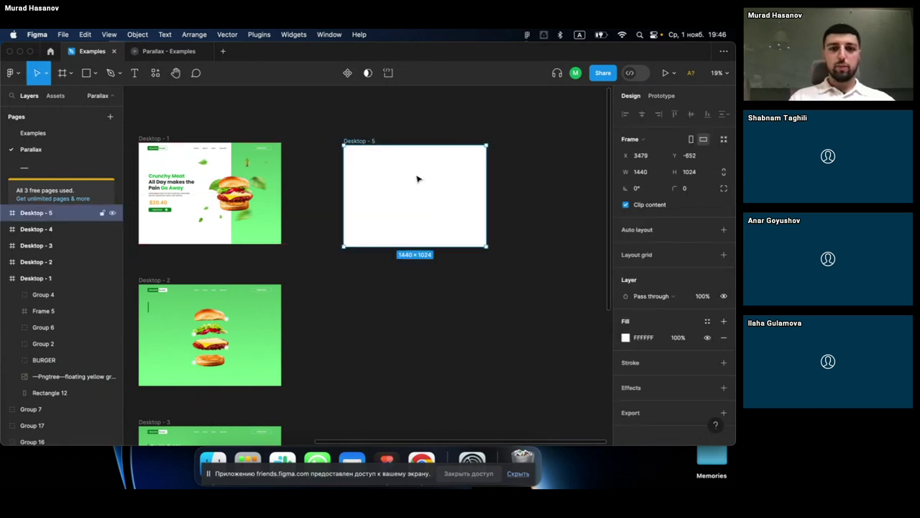
scroll(417, 176, up, 3)
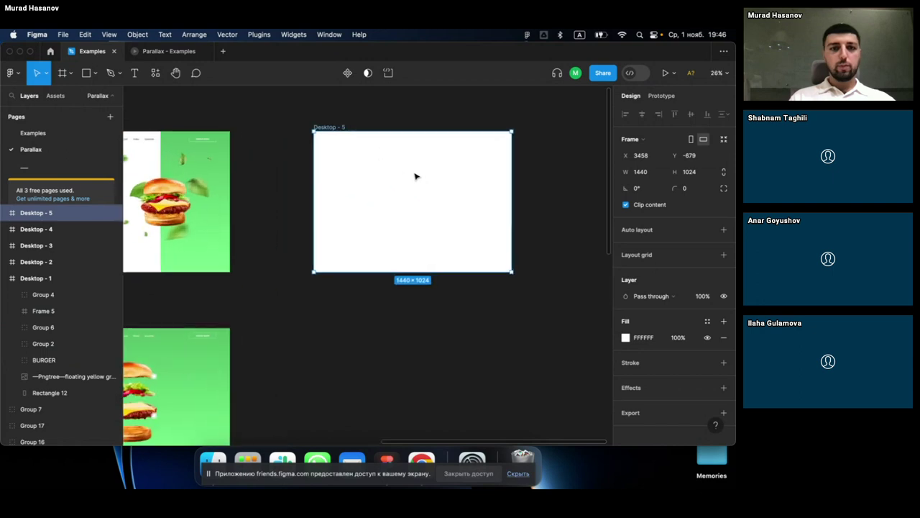
click(212, 223)
scroll(219, 215, up, 2)
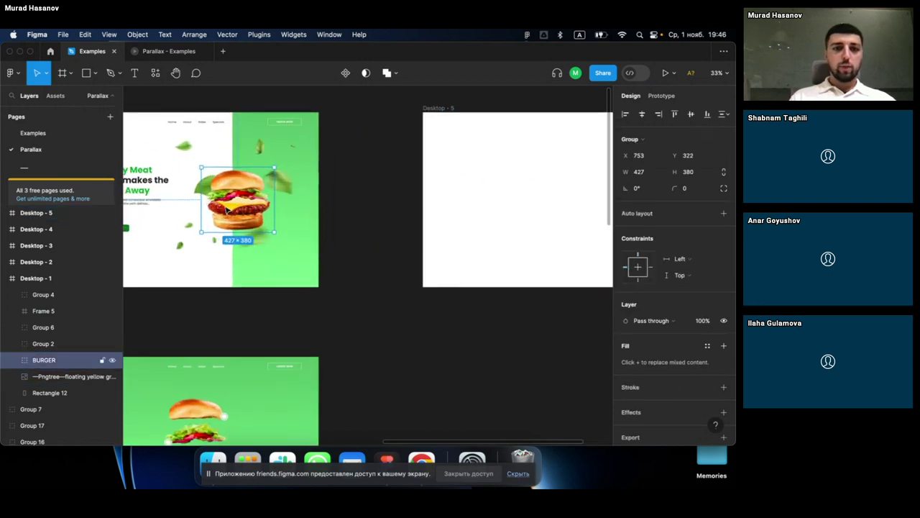
scroll(224, 210, up, 1)
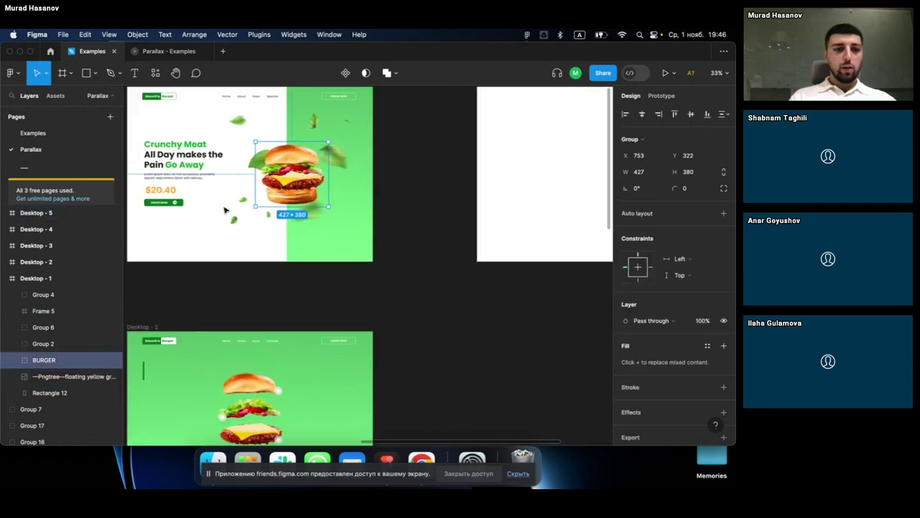
click(11, 361)
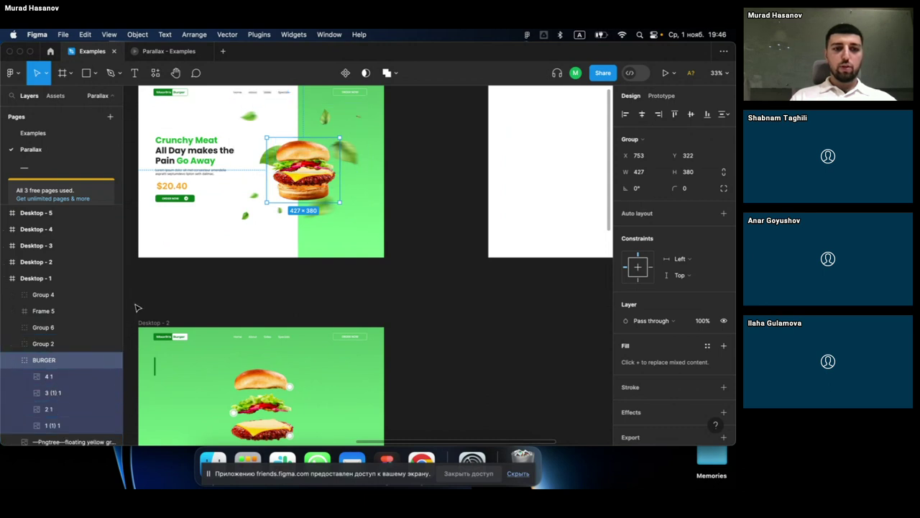
scroll(138, 308, down, 5)
scroll(133, 308, left, 5)
scroll(134, 308, left, 3)
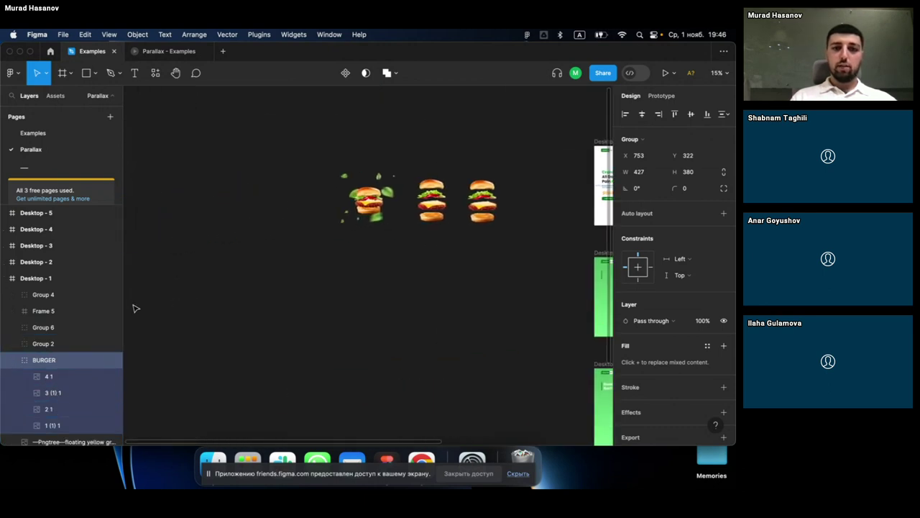
scroll(476, 203, right, 3)
scroll(476, 204, up, 1)
scroll(347, 216, up, 3)
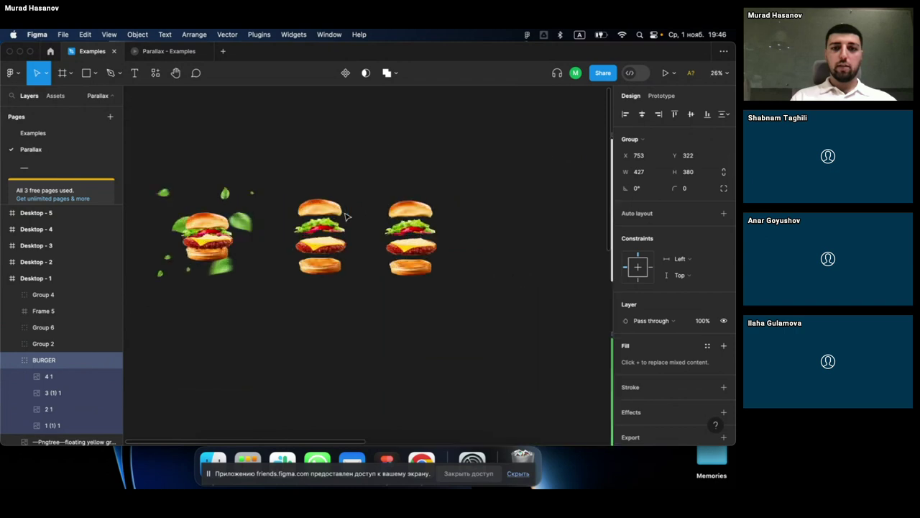
click(184, 248)
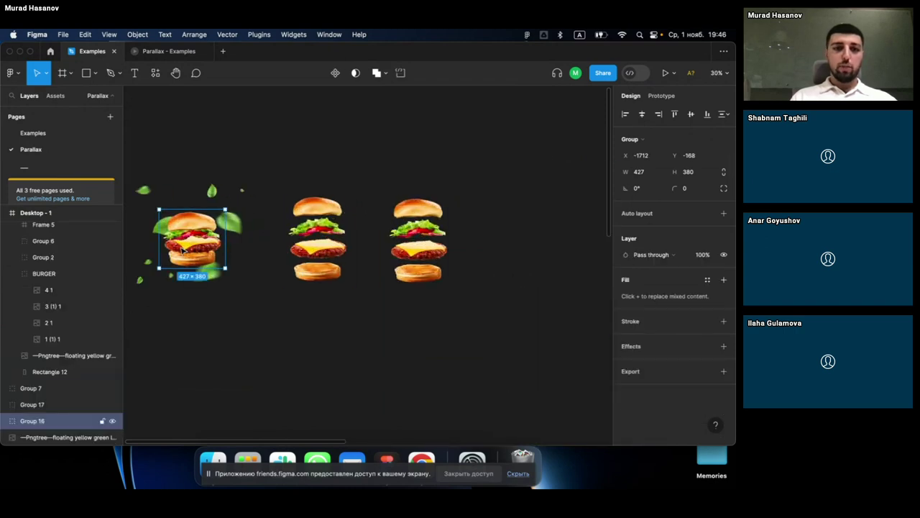
click(5, 423)
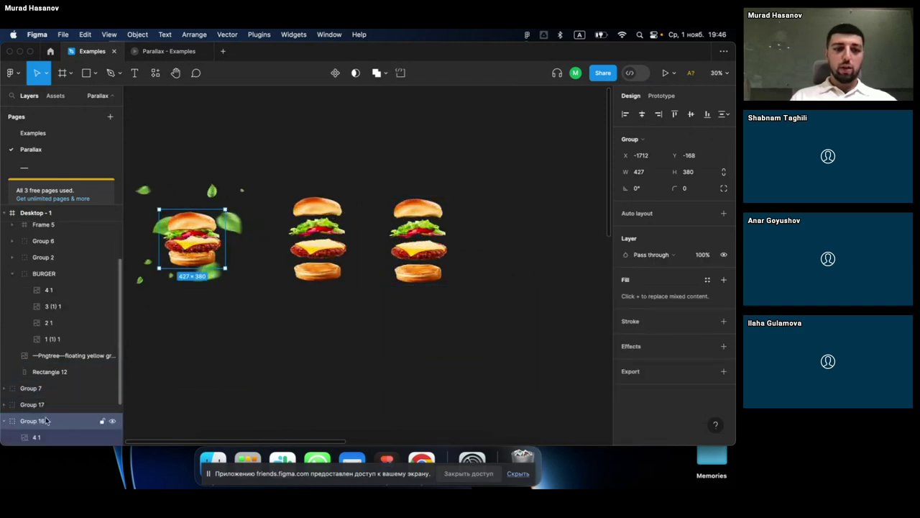
scroll(45, 420, down, 2)
click(44, 375)
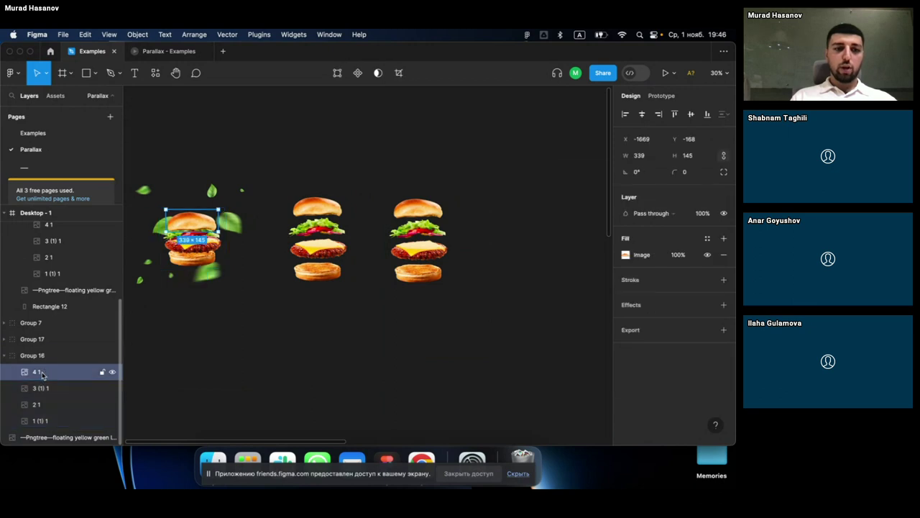
shift+click(45, 421)
click(325, 316)
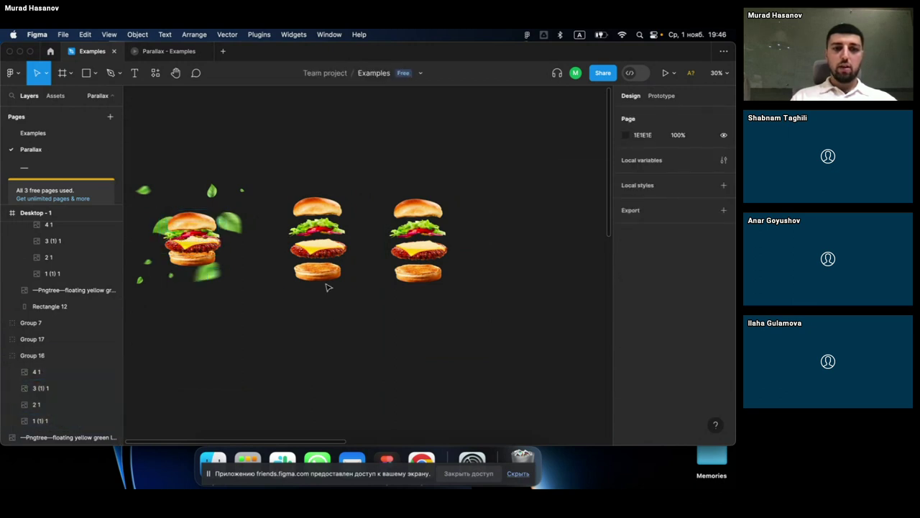
double_click(318, 209)
click(307, 236)
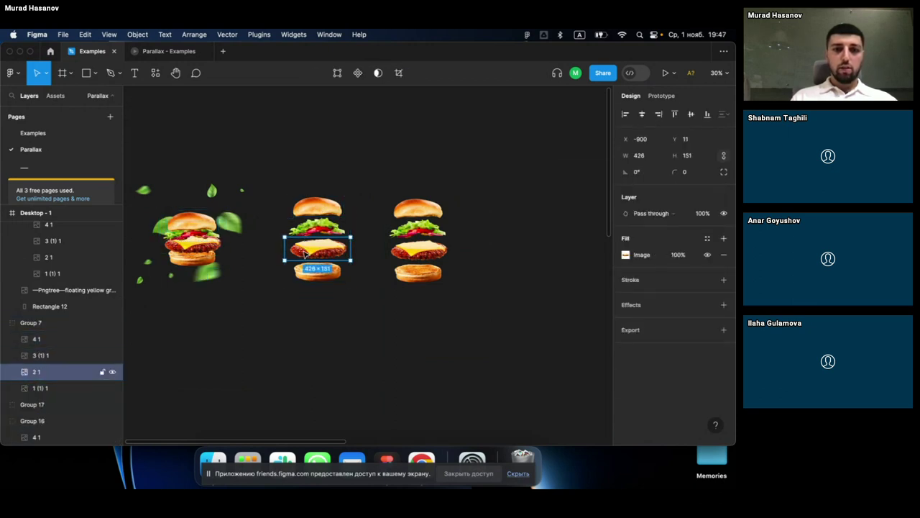
click(307, 270)
click(375, 284)
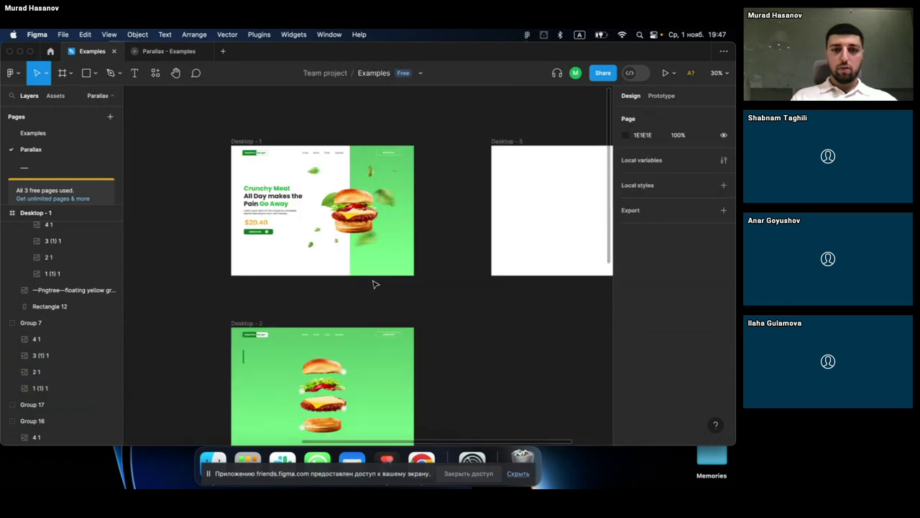
scroll(374, 284, down, 5)
scroll(374, 284, down, 2)
scroll(360, 252, left, 3)
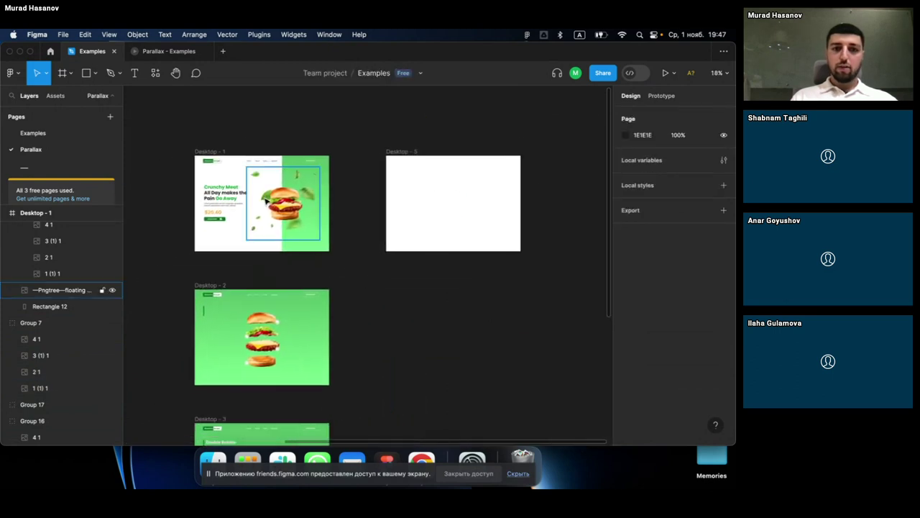
click(327, 237)
scroll(333, 209, left, 3)
click(335, 173)
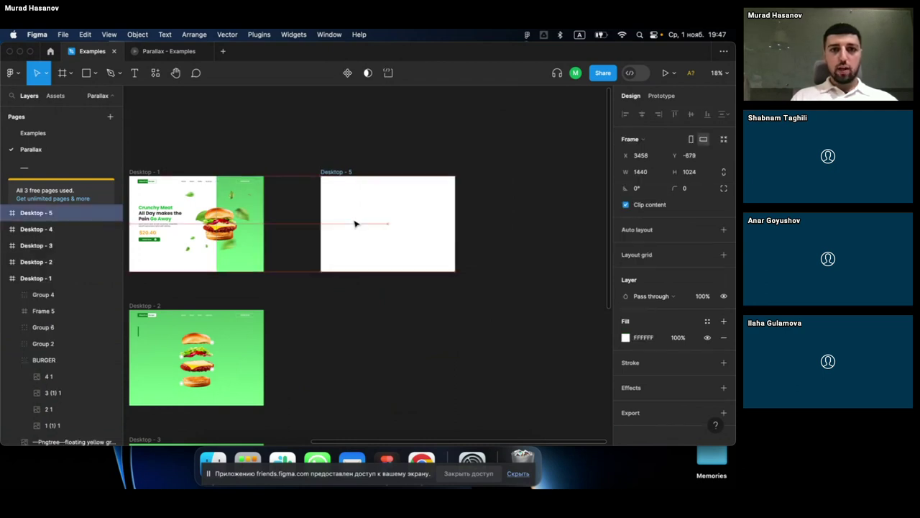
click(214, 228)
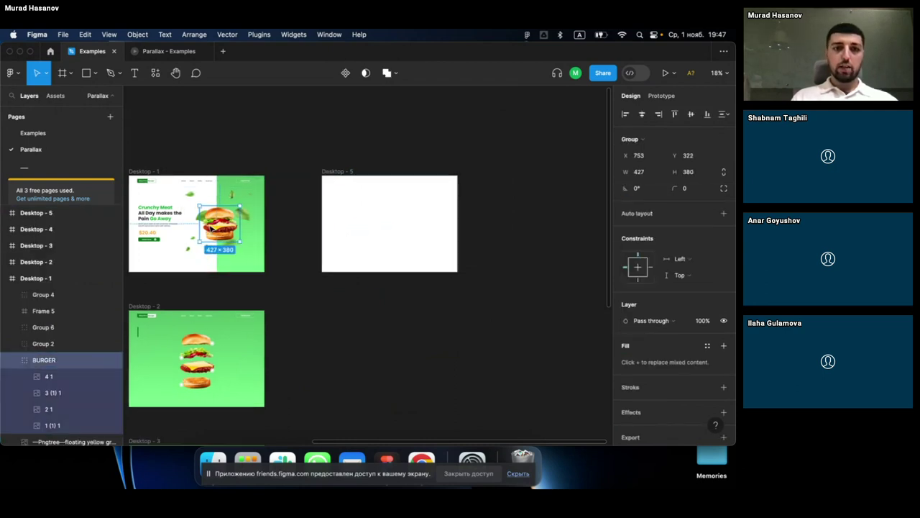
ctrl+scroll(210, 227, up, 5)
scroll(212, 230, left, 2)
scroll(223, 231, left, 2)
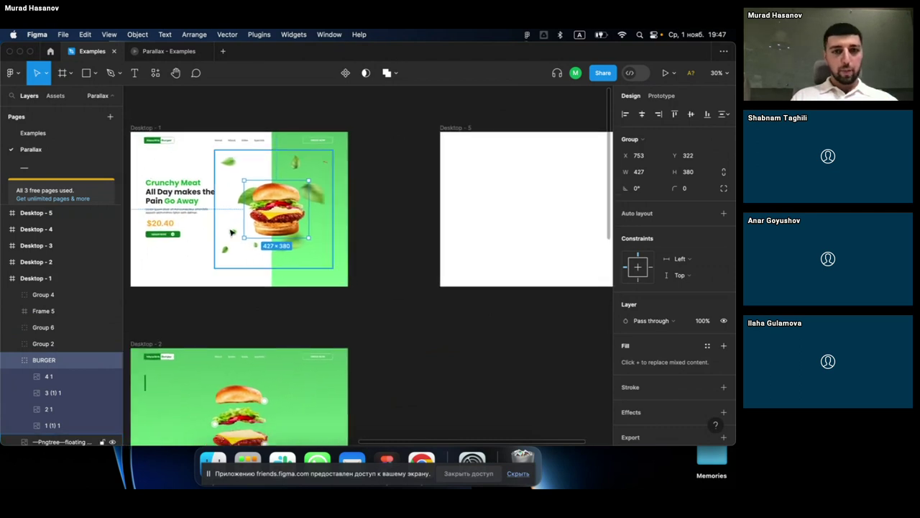
key(ctrl+a)
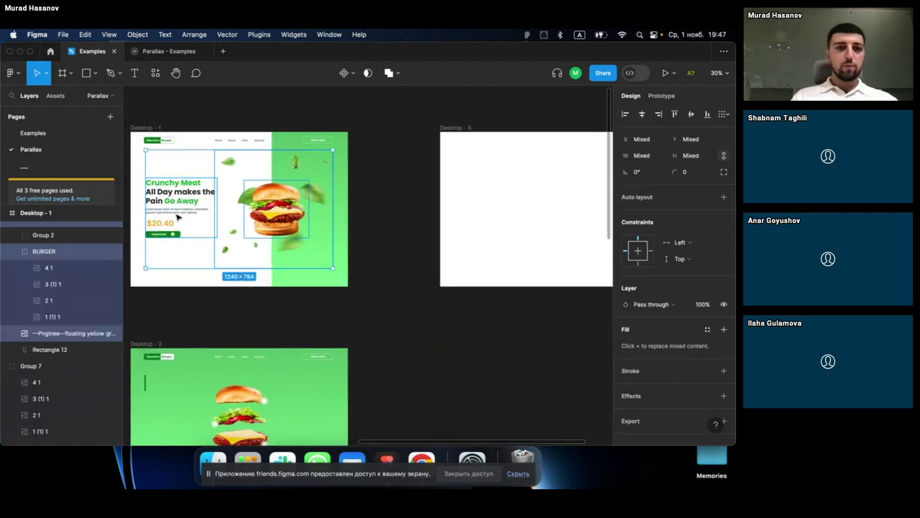
key(ctrl+c)
scroll(292, 230, right, 5)
click(325, 233)
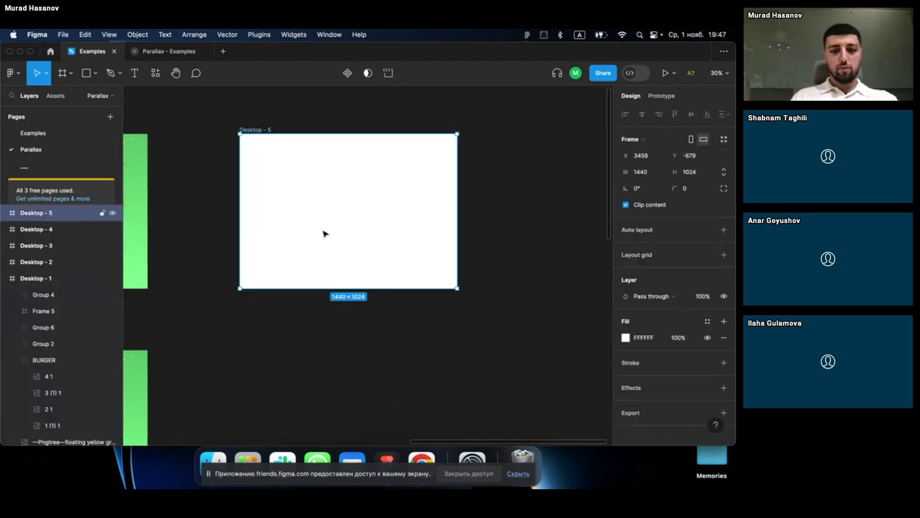
key(ctrl+v)
scroll(325, 233, left, 3)
scroll(325, 233, left, 2)
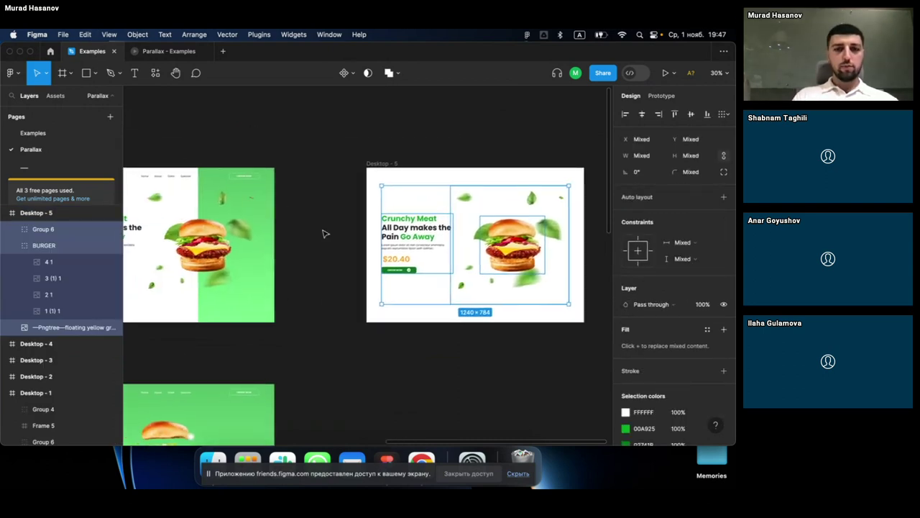
scroll(324, 233, left, 3)
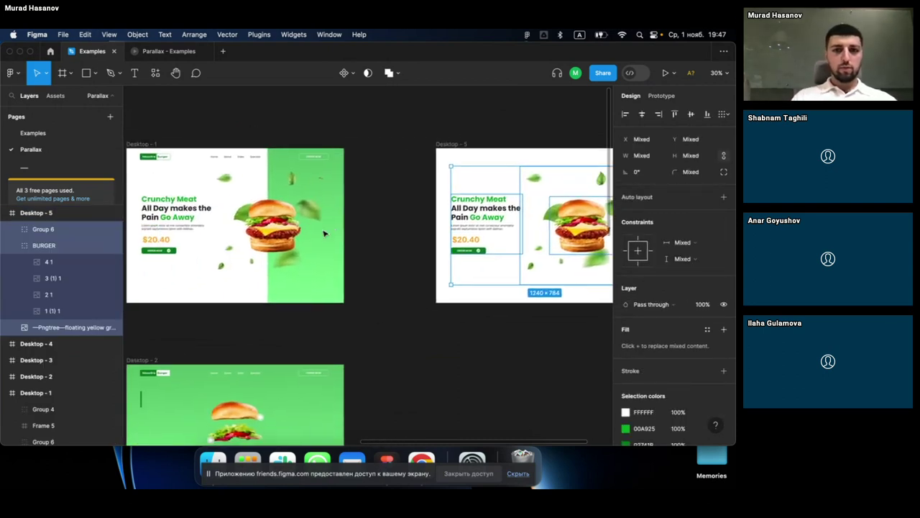
click(235, 160)
scroll(236, 160, up, 3)
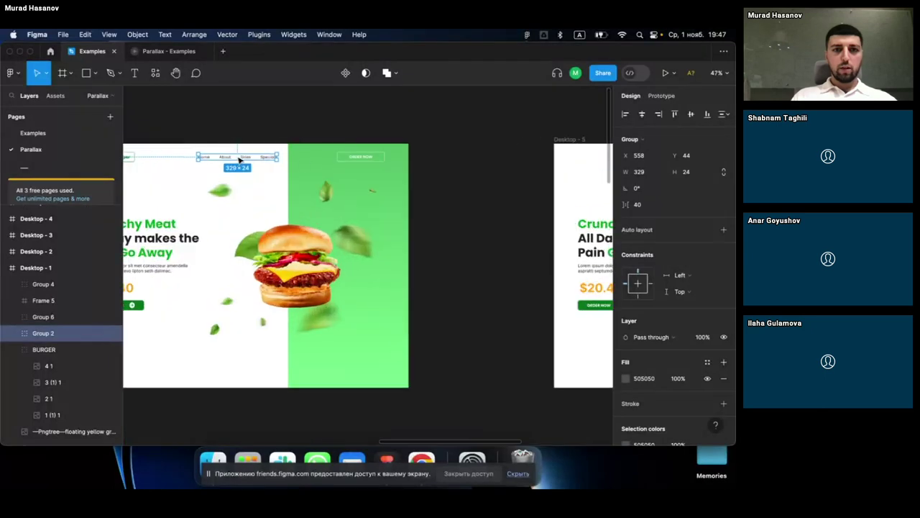
shift+click(363, 149)
scroll(364, 153, left, 3)
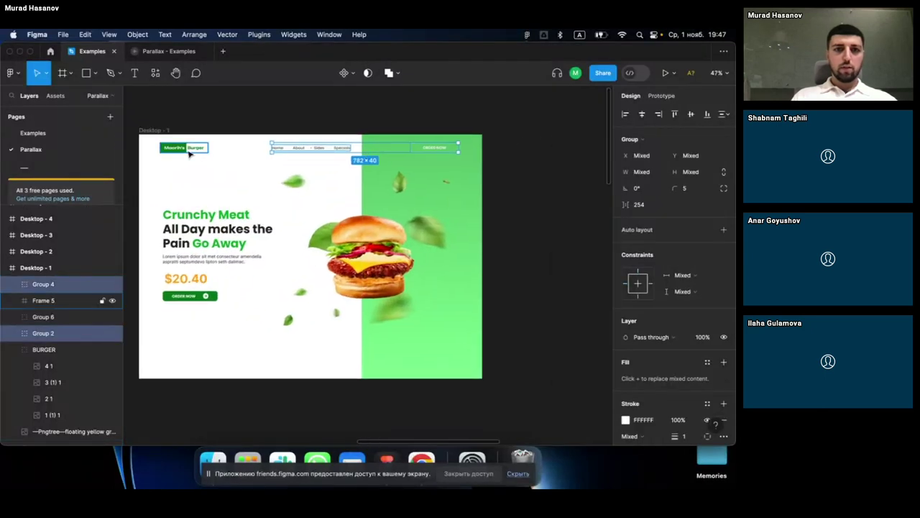
shift+click(191, 154)
scroll(188, 151, right, 3)
scroll(187, 150, right, 1)
scroll(409, 144, right, 3)
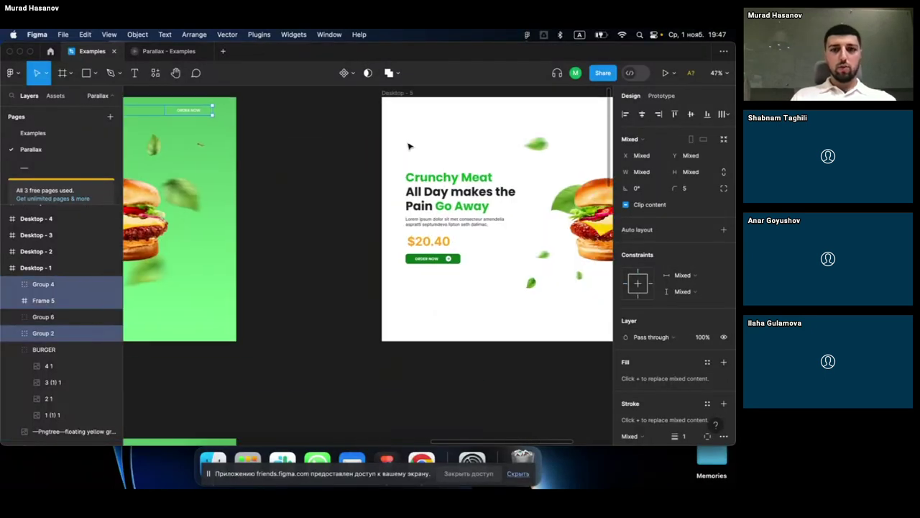
click(432, 145)
scroll(433, 146, left, 2)
key(ctrl+z)
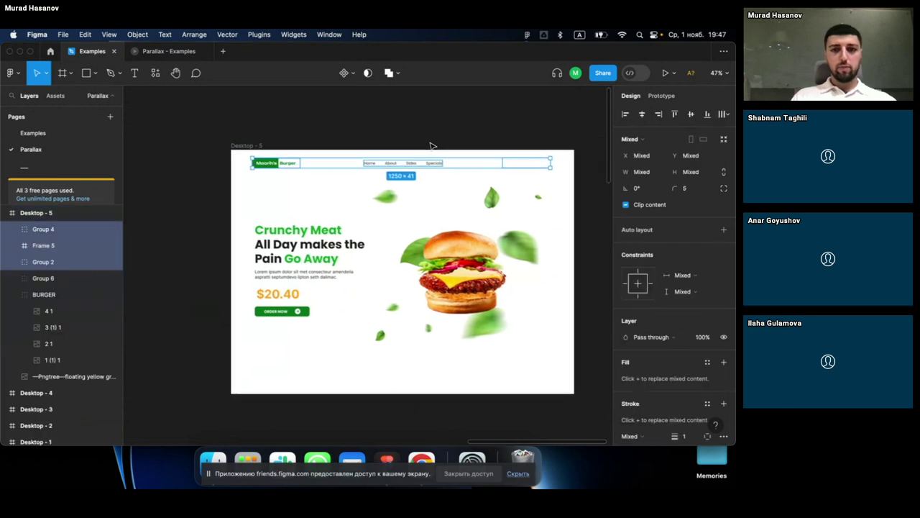
scroll(432, 146, right, 2)
scroll(431, 146, left, 5)
scroll(431, 146, down, 1)
scroll(431, 146, right, 2)
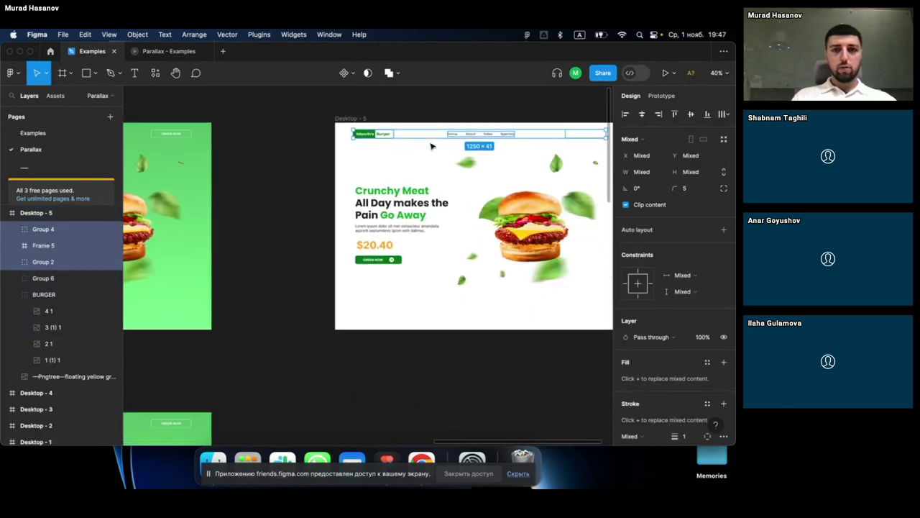
scroll(432, 146, right, 2)
scroll(432, 146, right, 2)
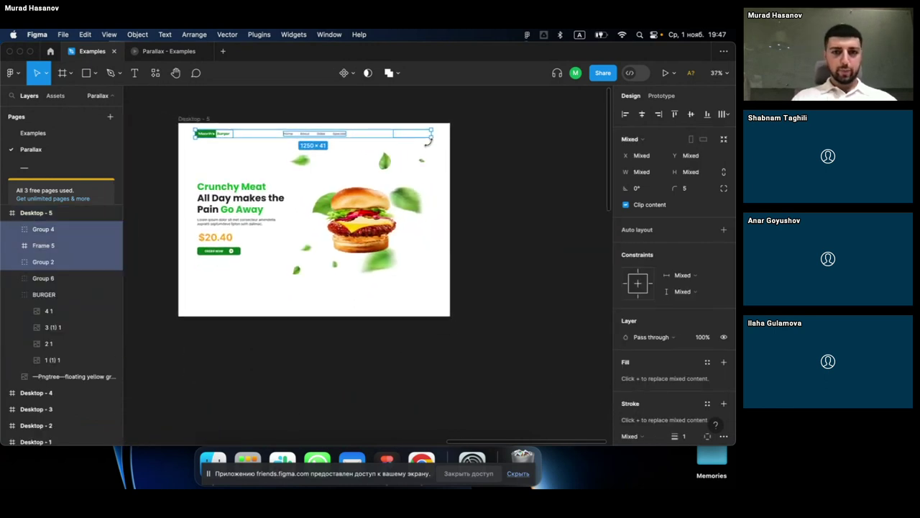
scroll(428, 142, left, 1)
scroll(361, 175, left, 2)
scroll(362, 173, left, 4)
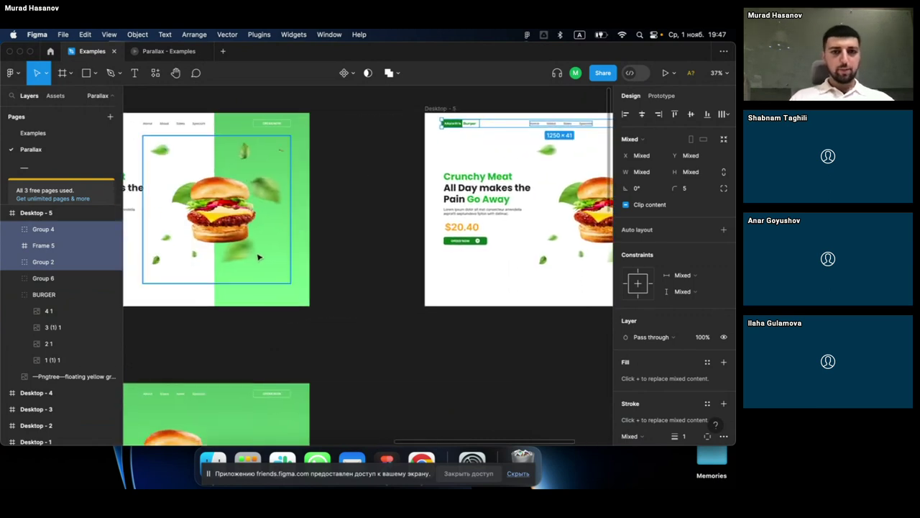
click(295, 307)
scroll(292, 306, right, 5)
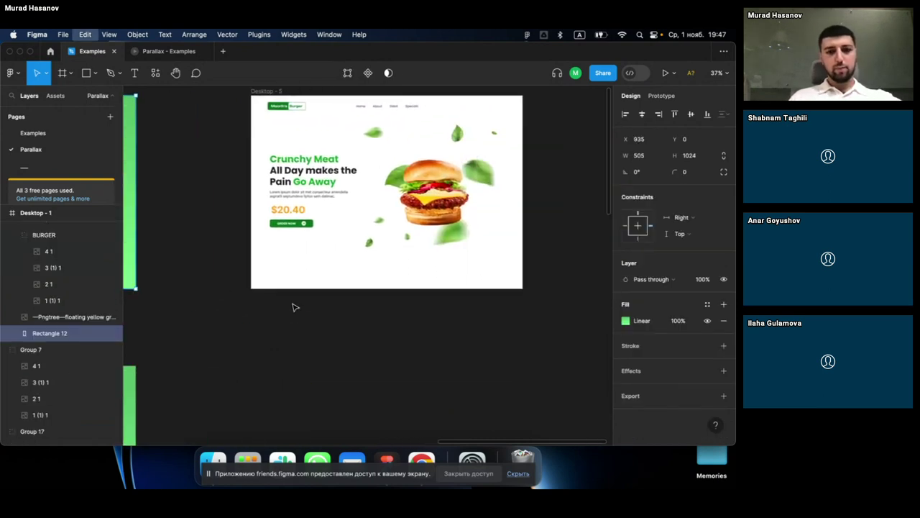
click(382, 282)
key(ctrl+z)
scroll(383, 281, right, 3)
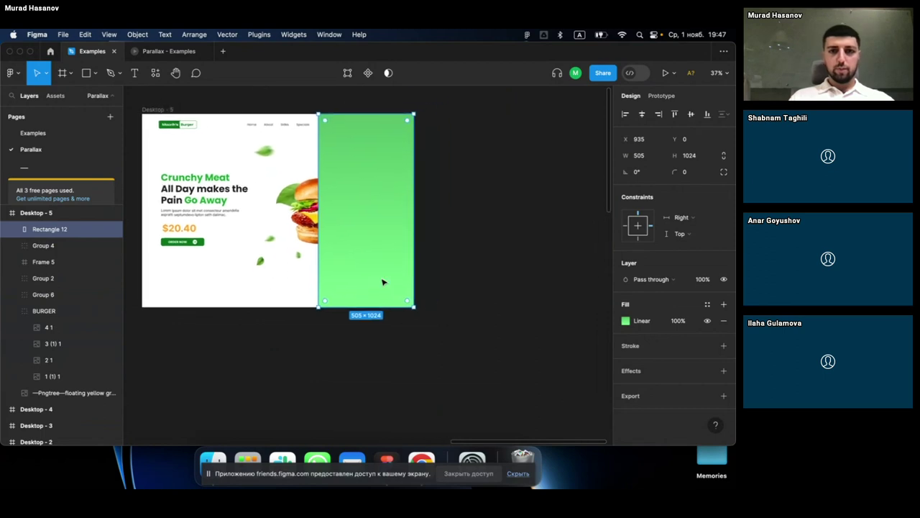
mouse_move(43, 262)
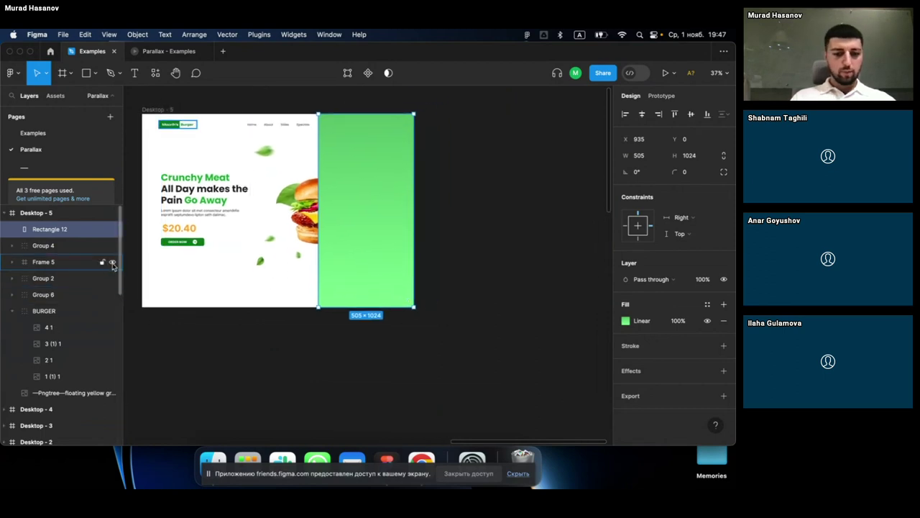
key(ctrl+bracketleft)
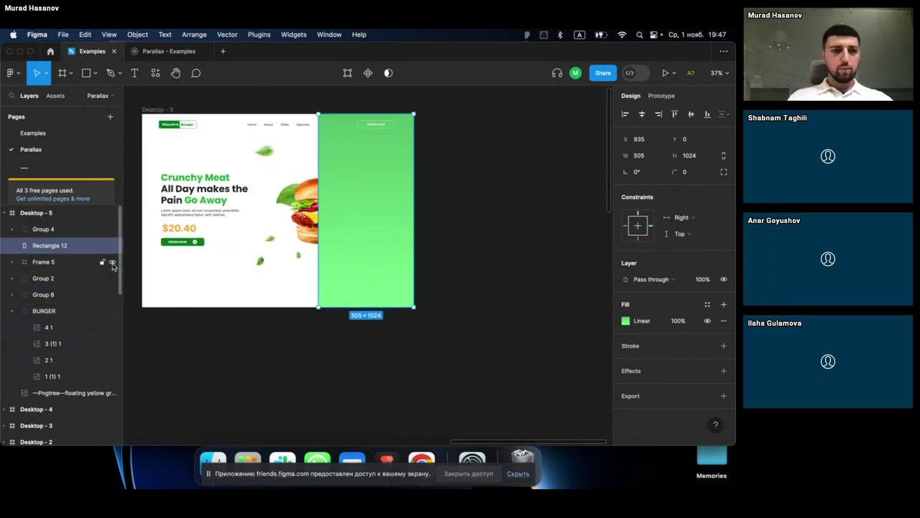
key(ctrl+bracketleft)
key(ctrl+bracketleft)
key(ctrl+bracketleft)
key(ctrl+bracketleft)
key(ctrl+bracketleft)
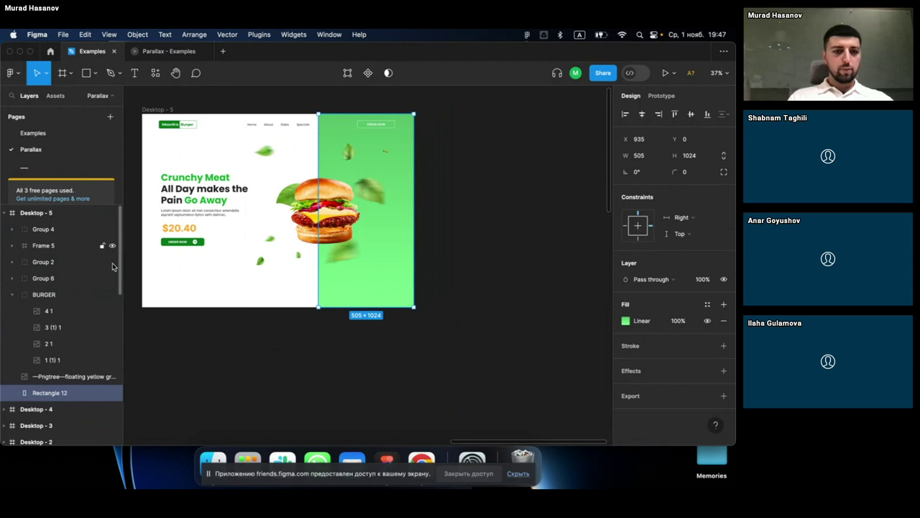
click(460, 252)
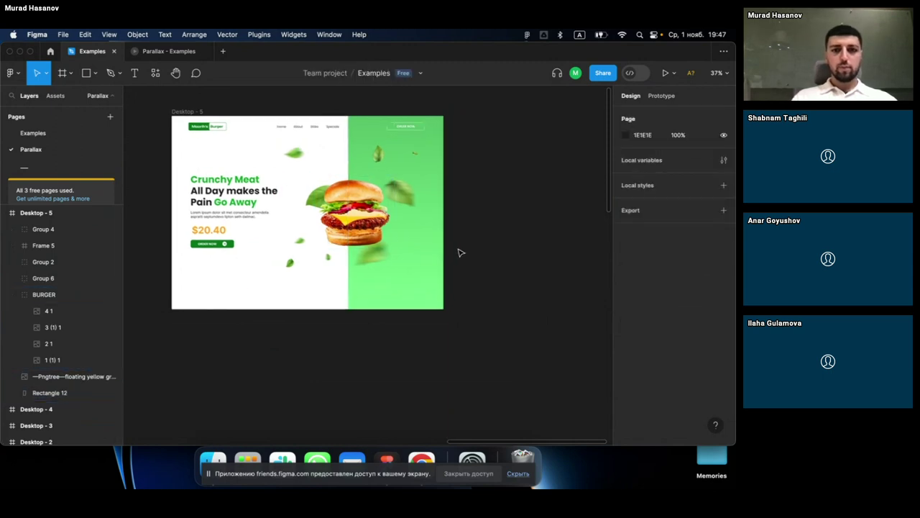
scroll(460, 252, left, 3)
click(446, 320)
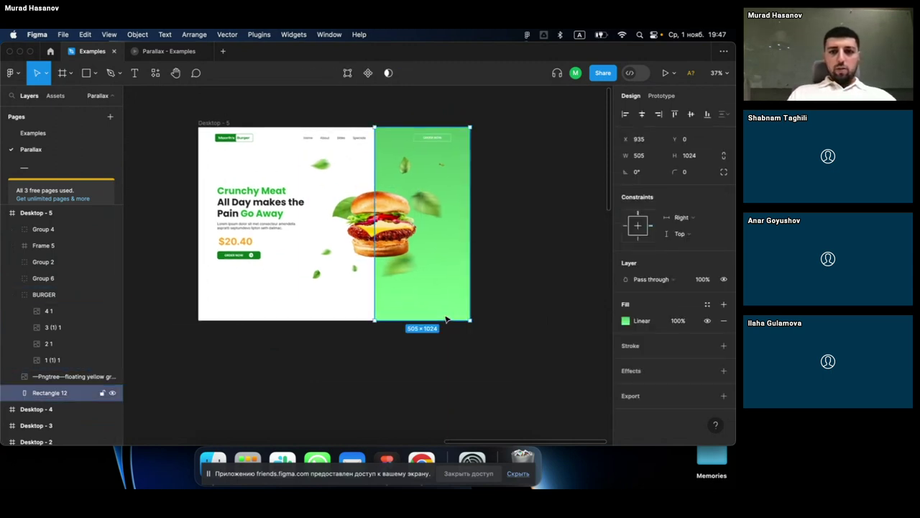
click(534, 279)
click(257, 206)
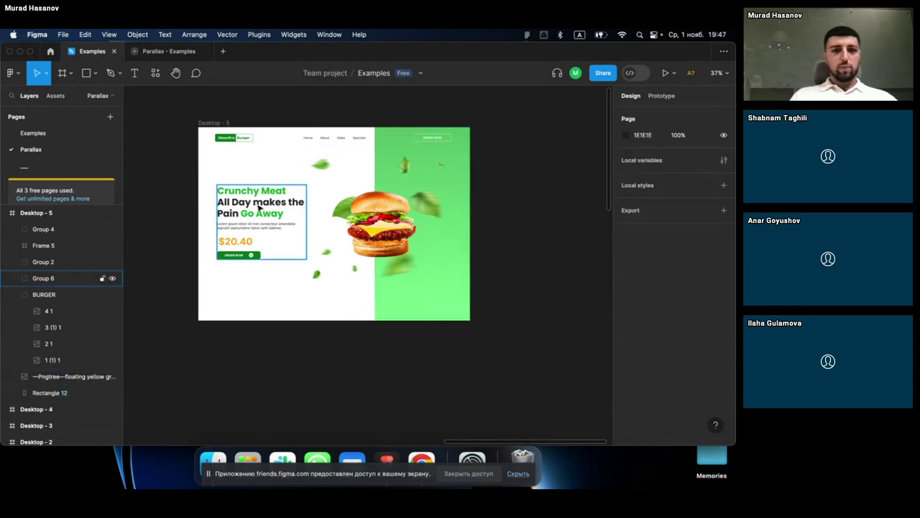
ctrl+scroll(256, 204, up, 5)
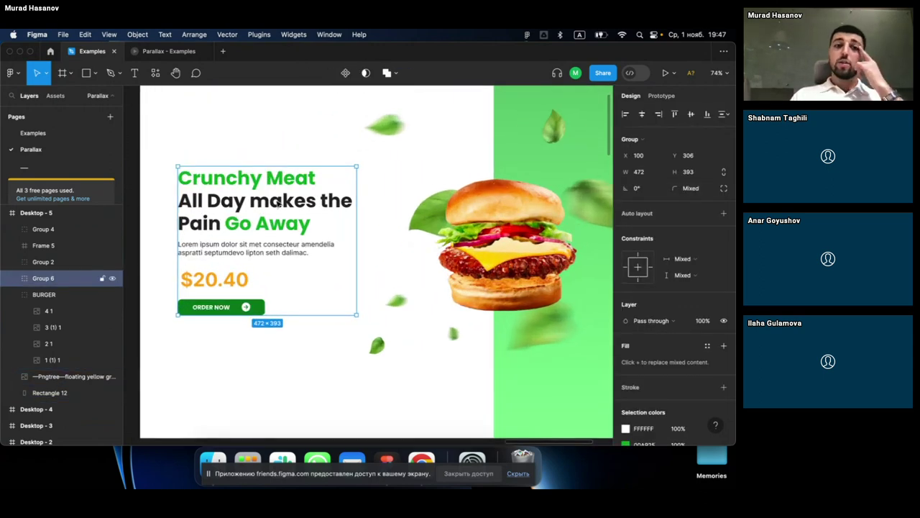
scroll(278, 204, down, 2)
scroll(277, 204, down, 2)
scroll(278, 205, down, 1)
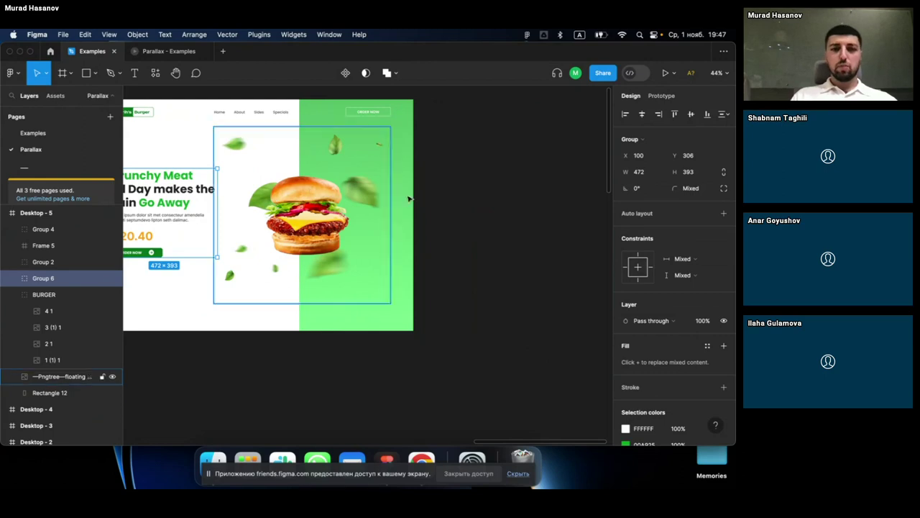
click(409, 293)
click(522, 261)
scroll(520, 261, left, 3)
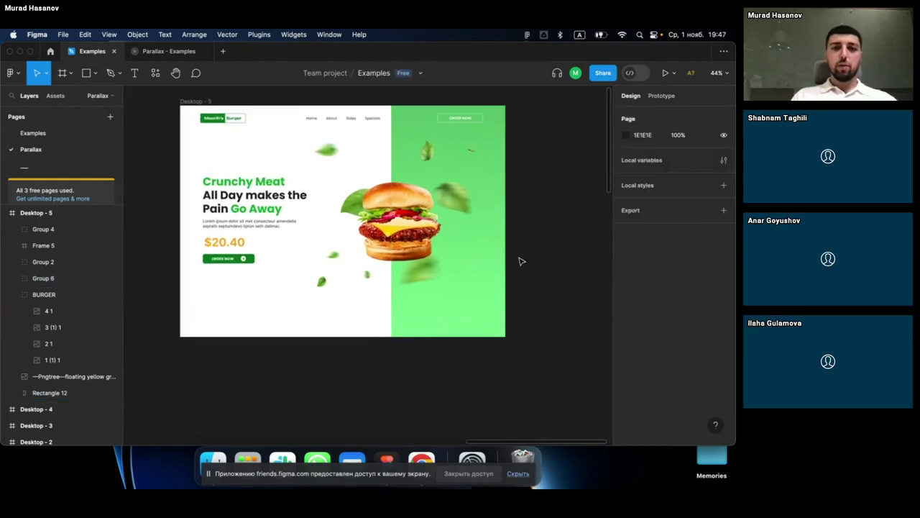
ctrl+scroll(520, 261, down, 2)
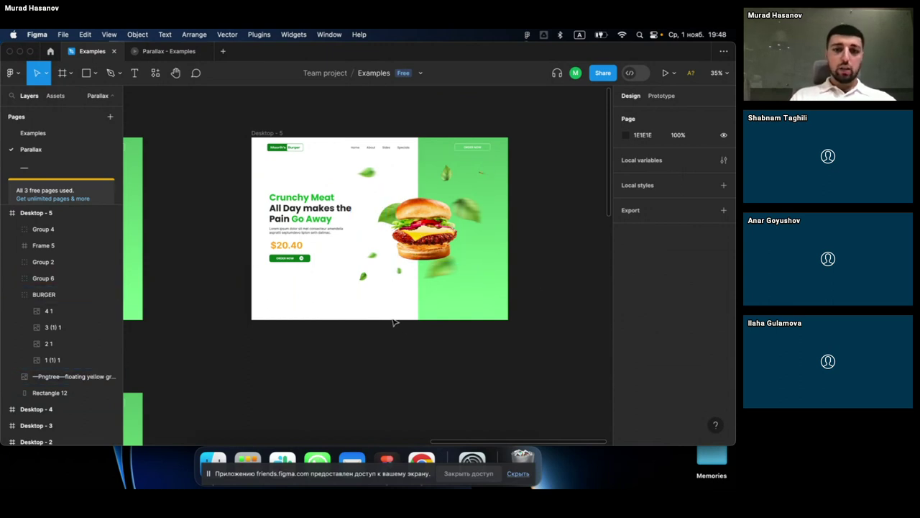
click(277, 133)
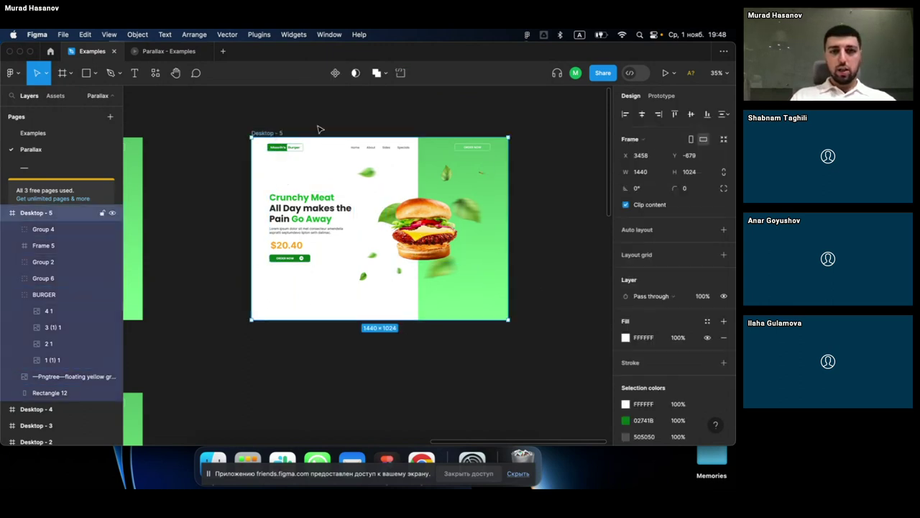
scroll(350, 129, down, 2)
scroll(350, 130, left, 3)
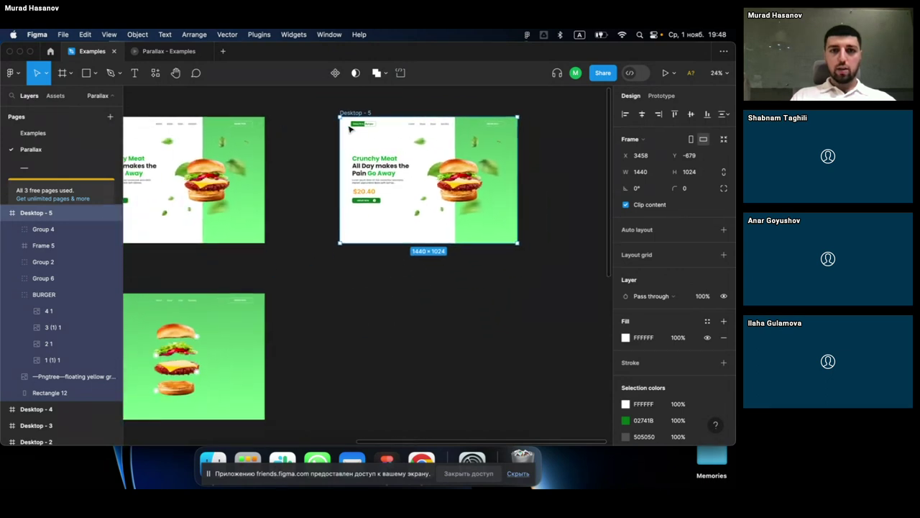
scroll(415, 200, down, 1)
scroll(414, 199, right, 3)
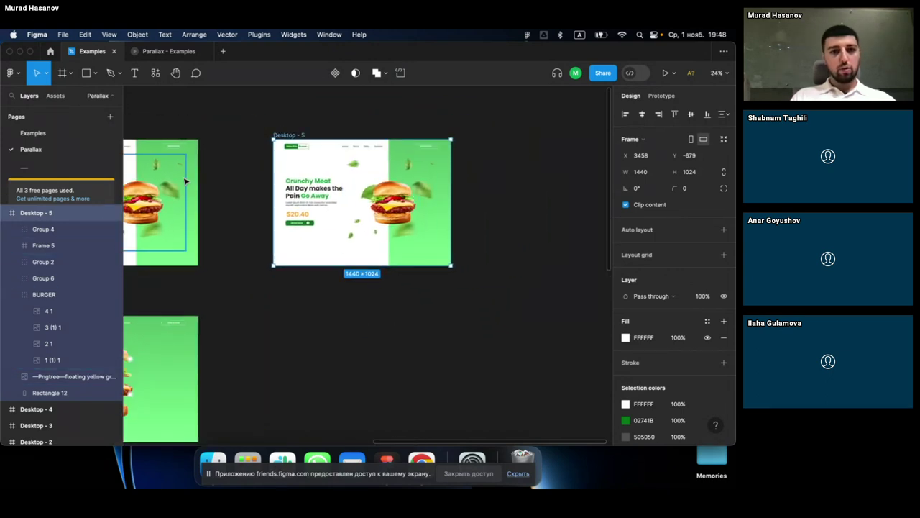
scroll(191, 192, left, 3)
scroll(191, 193, up, 1)
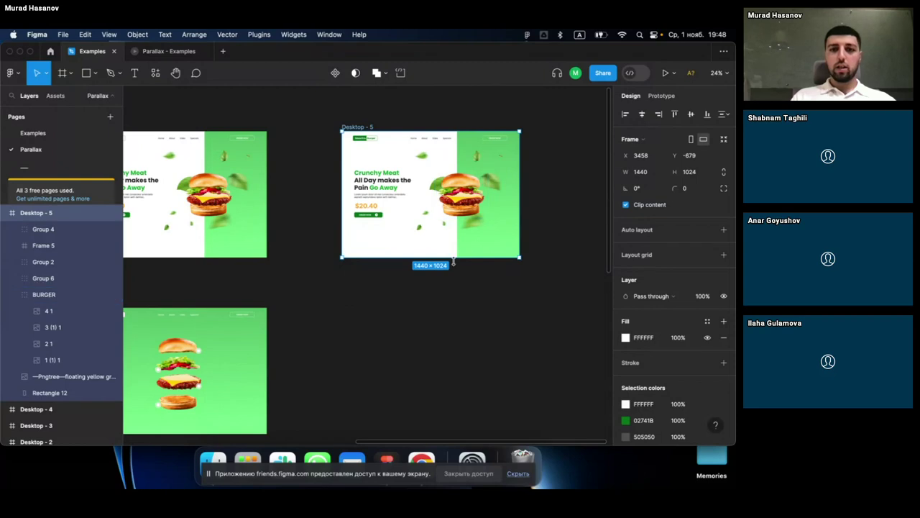
scroll(453, 263, up, 1)
scroll(453, 262, down, 2)
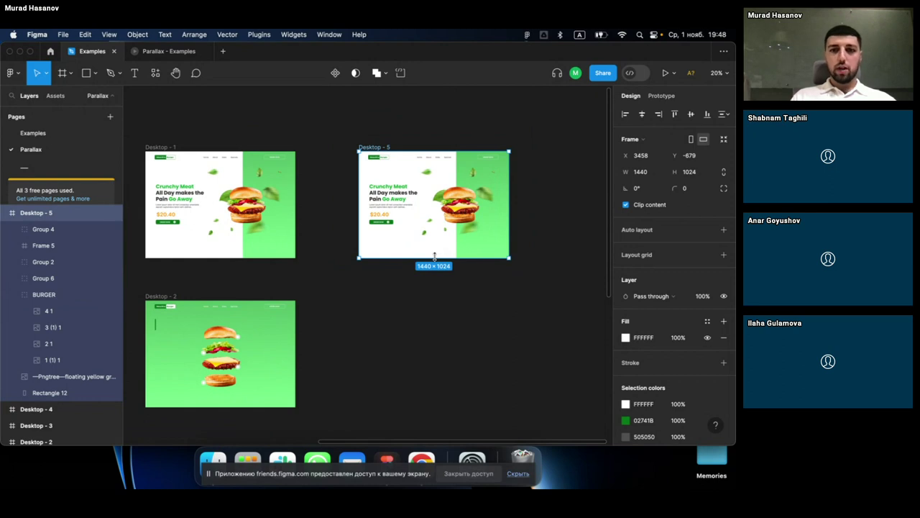
scroll(435, 256, up, 1)
scroll(434, 255, up, 2)
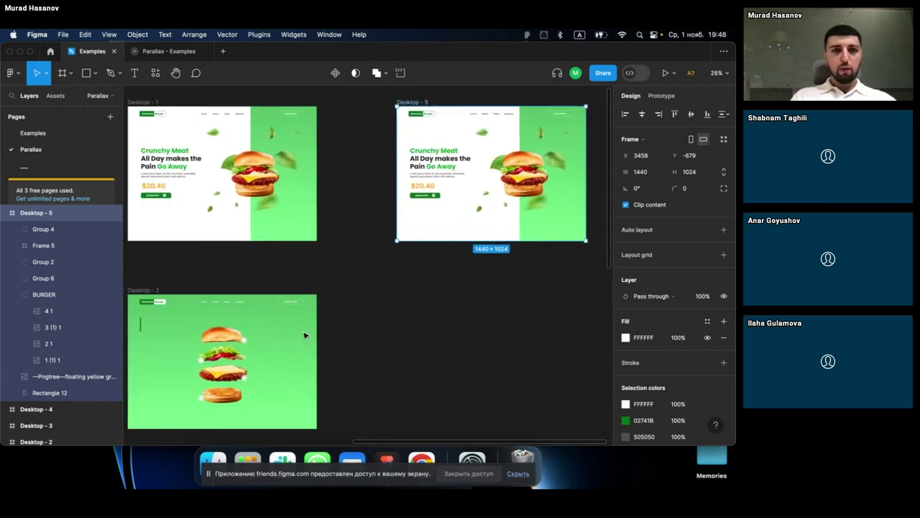
Step: Play the burger prototype from the start through the exploded and assembled burger slides
key(super+alt+Return)
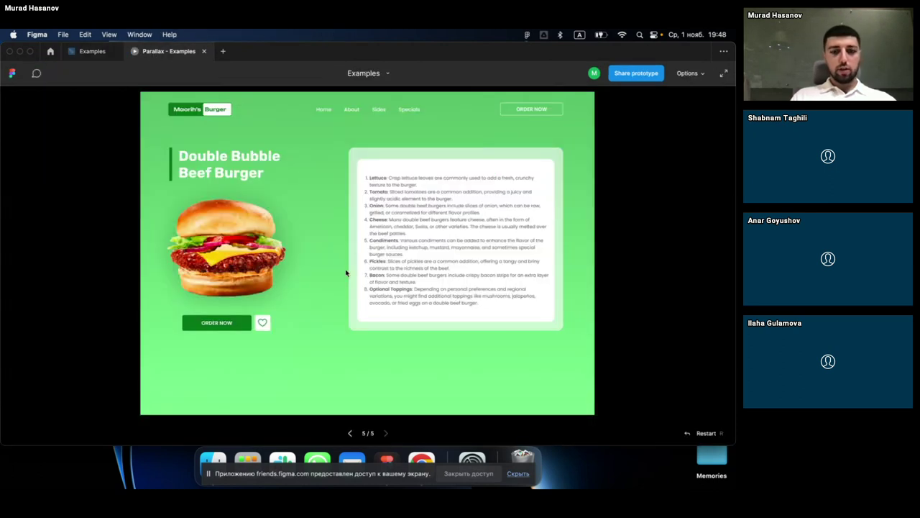
key(r)
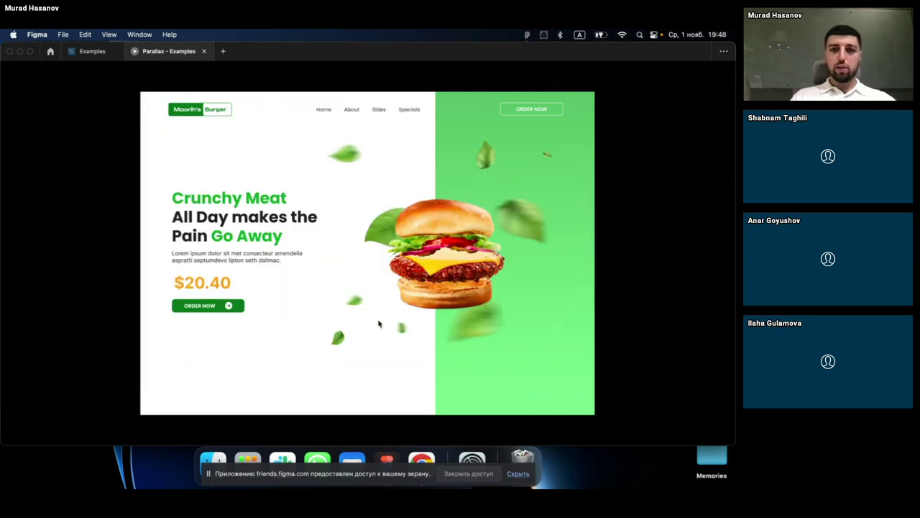
click(359, 228)
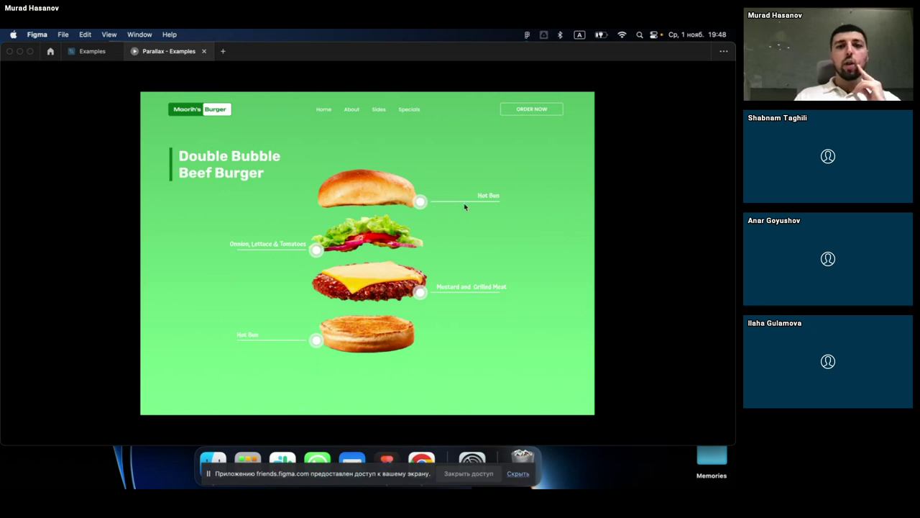
click(362, 321)
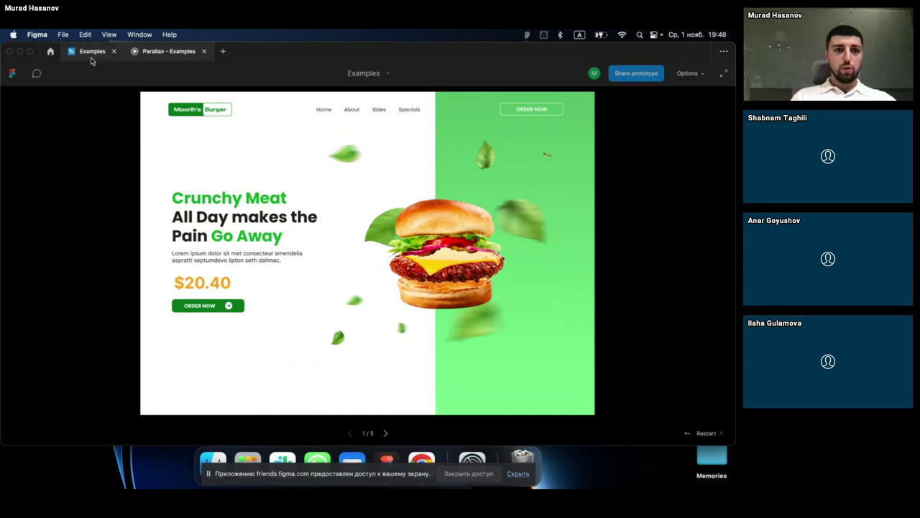
Step: Leave the prototype and select the Desktop - 5 frame in the editor
click(91, 53)
scroll(294, 251, down, 2)
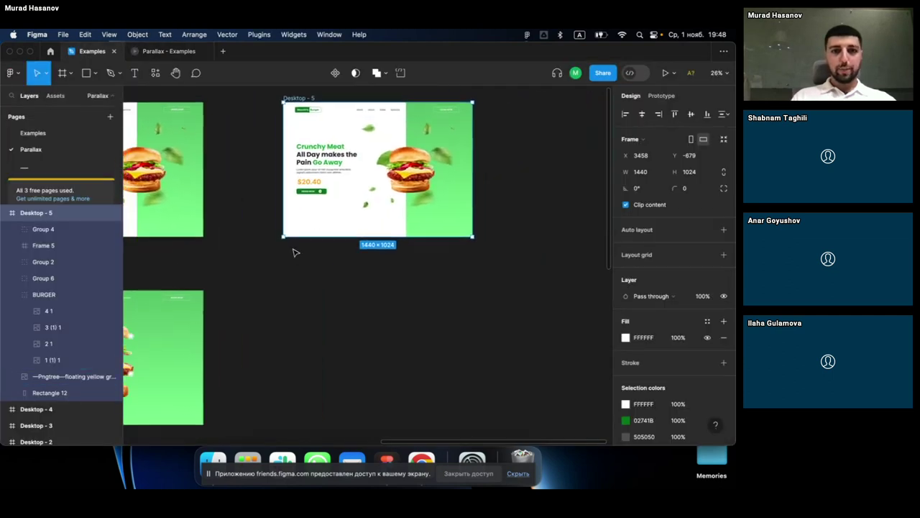
scroll(293, 252, down, 2)
scroll(293, 252, down, 2)
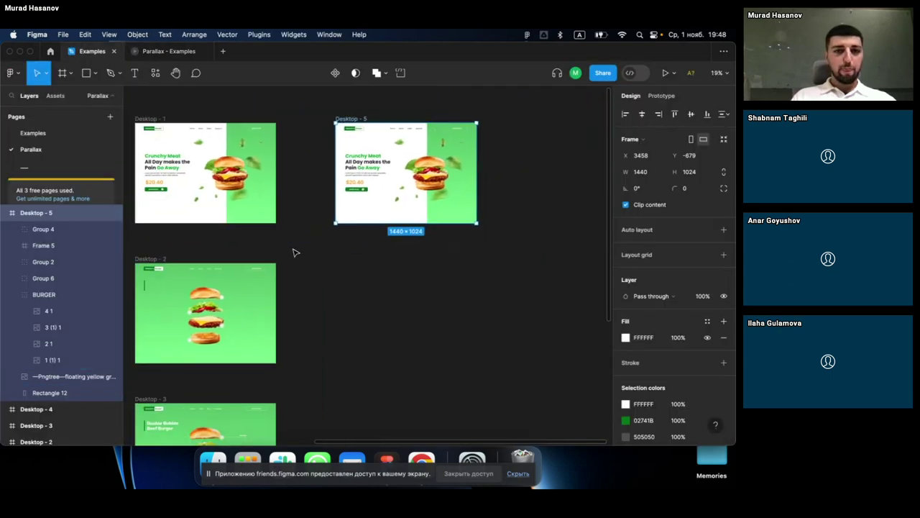
click(147, 258)
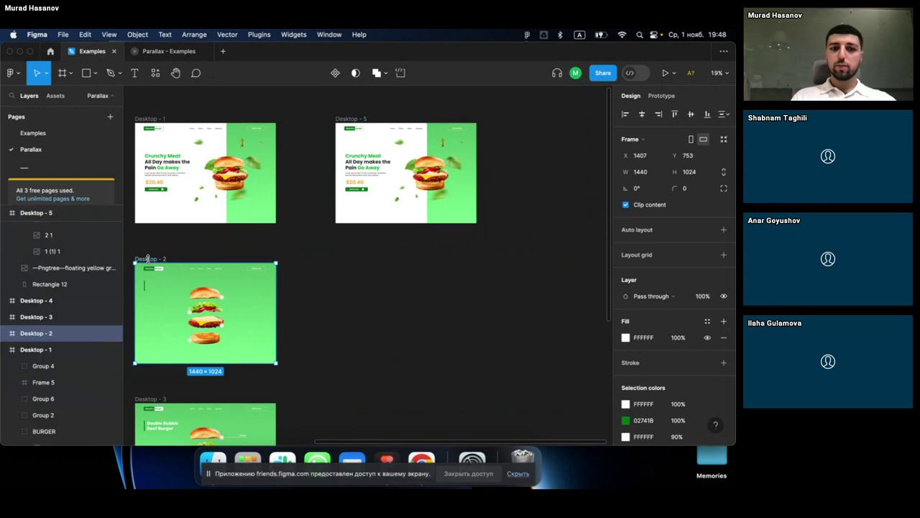
click(359, 120)
click(279, 318)
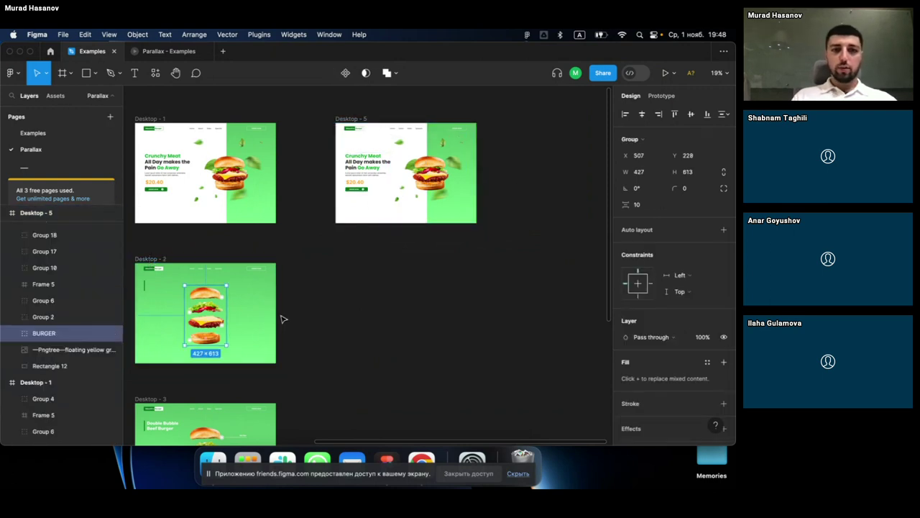
scroll(323, 302, left, 2)
click(369, 292)
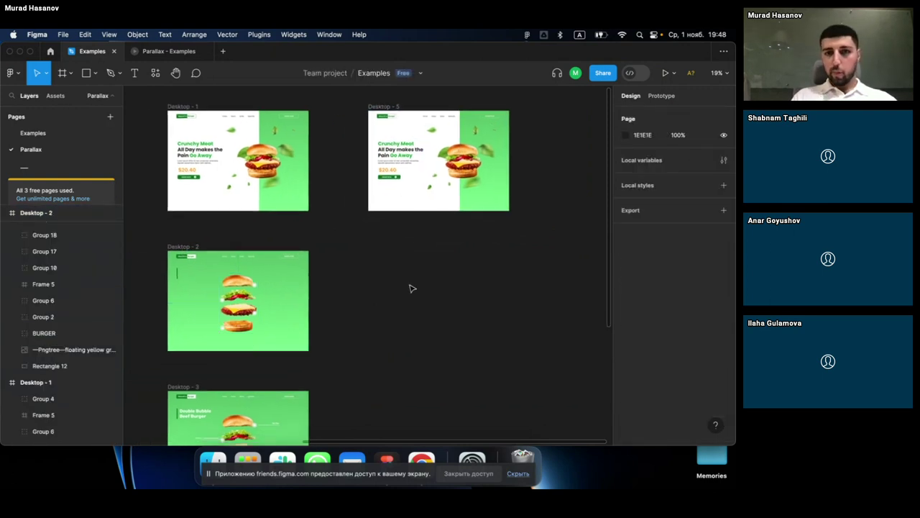
click(388, 107)
Step: Duplicate Desktop - 5 as Desktop - 6, placed below beside Desktop - 2
key(super+d)
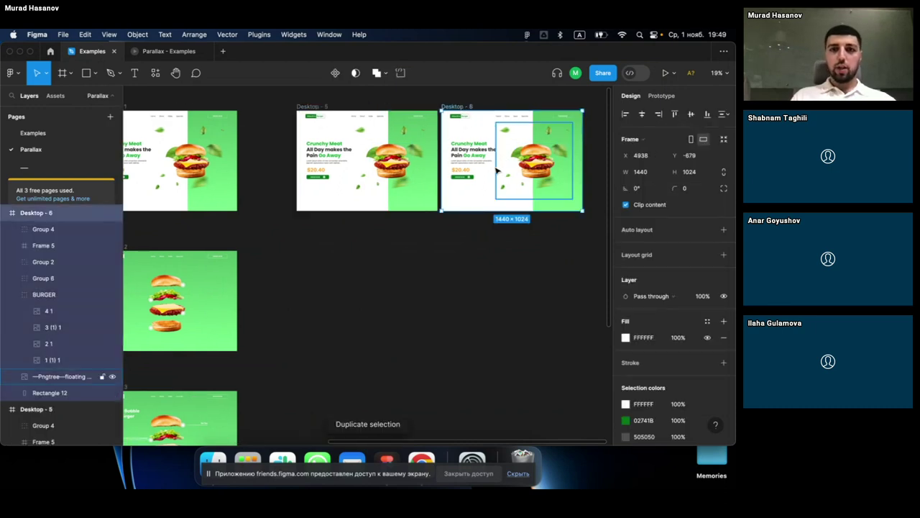
drag(505, 161, 357, 302)
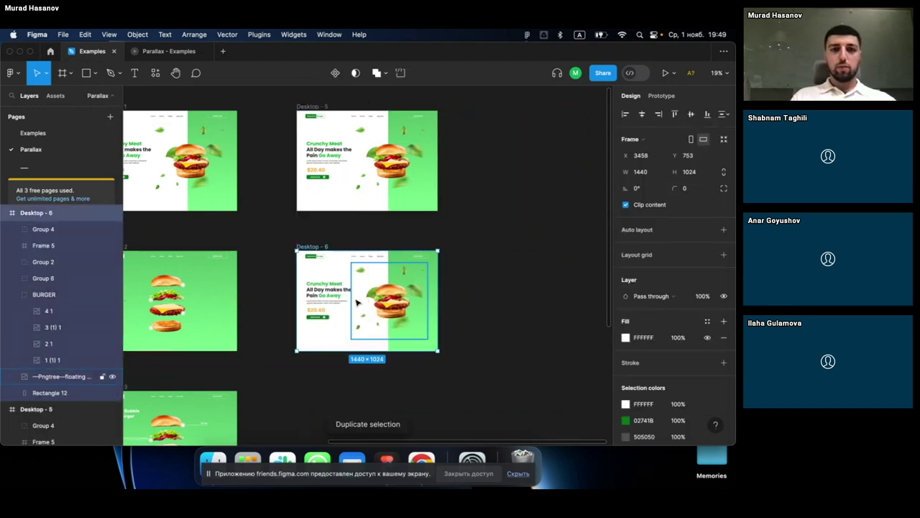
scroll(356, 303, up, 5)
scroll(357, 303, down, 2)
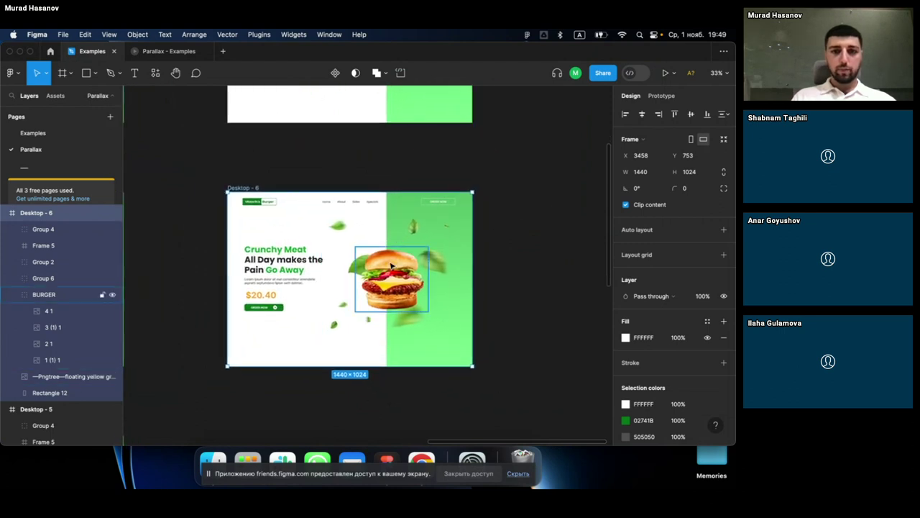
scroll(289, 279, down, 1)
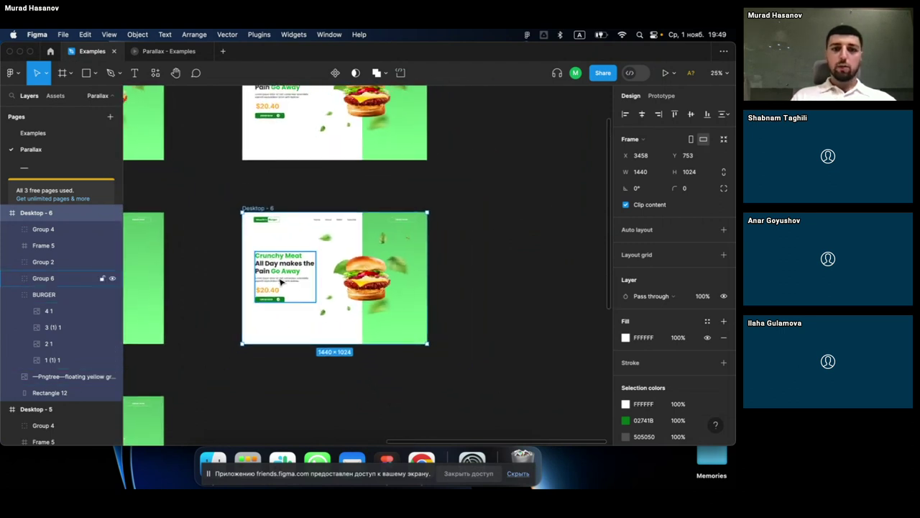
Step: Drag Desktop - 6's headline, price and order group out of the frame to the left
click(282, 281)
scroll(281, 281, up, 1)
scroll(281, 281, up, 2)
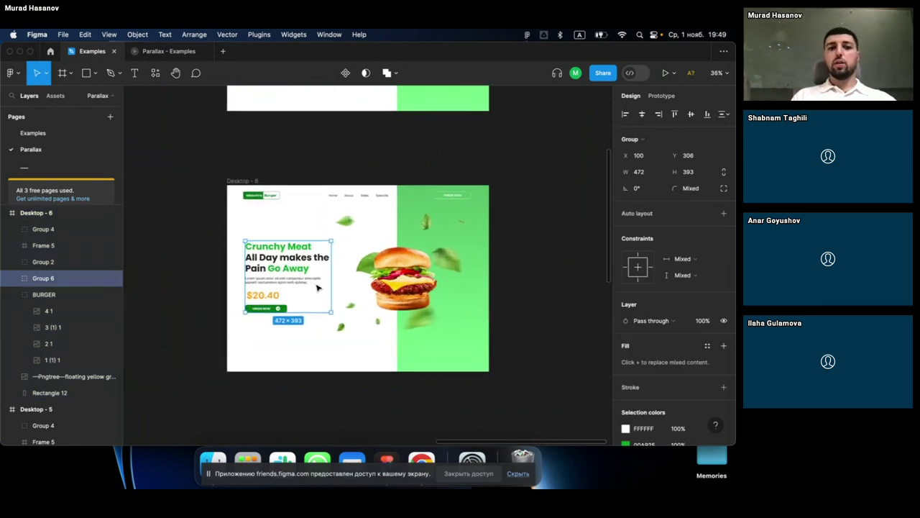
drag(315, 287, 205, 302)
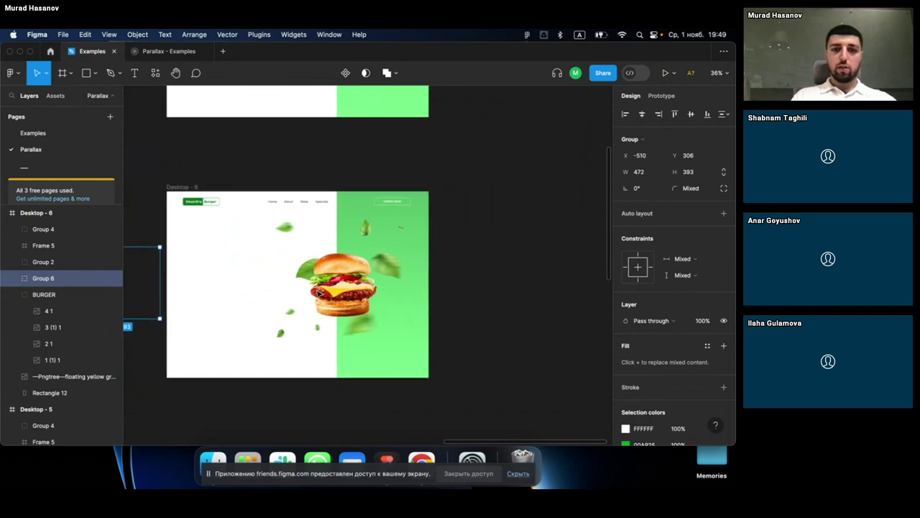
scroll(328, 267, down, 3)
scroll(361, 299, left, 3)
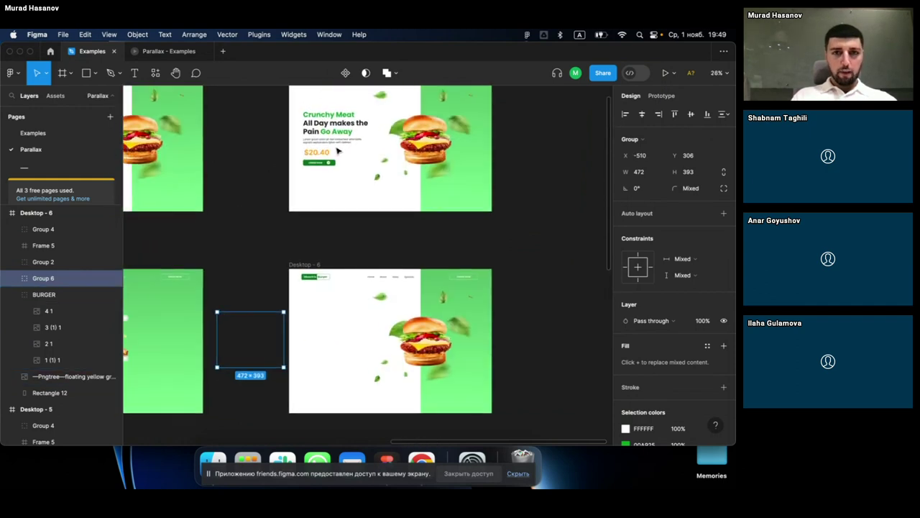
scroll(328, 298, up, 1)
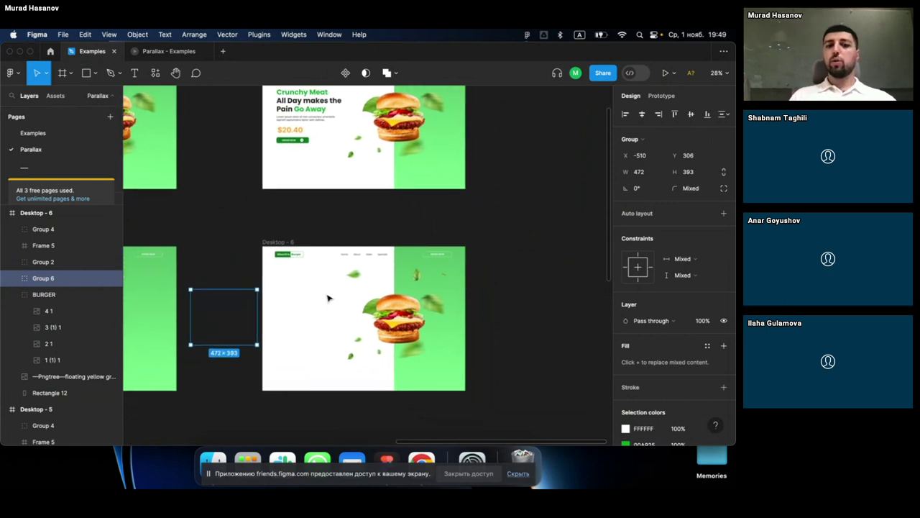
click(464, 288)
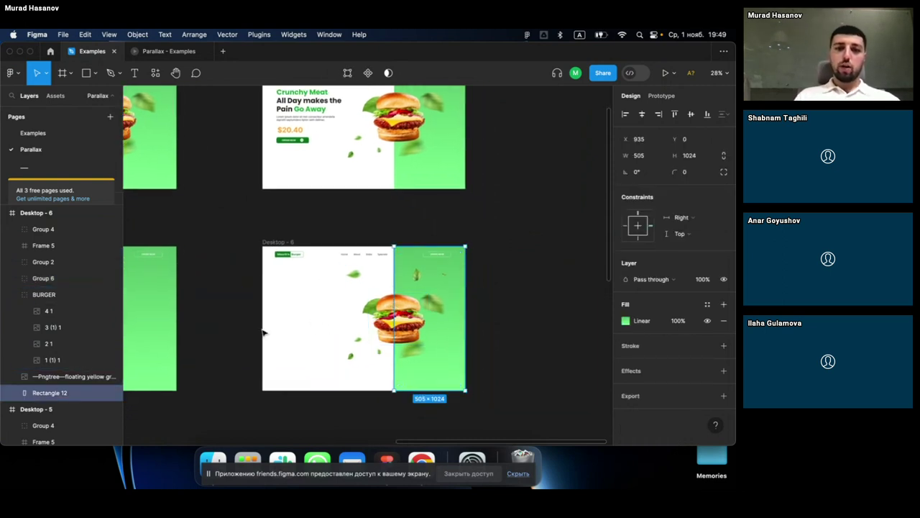
drag(395, 300, 263, 317)
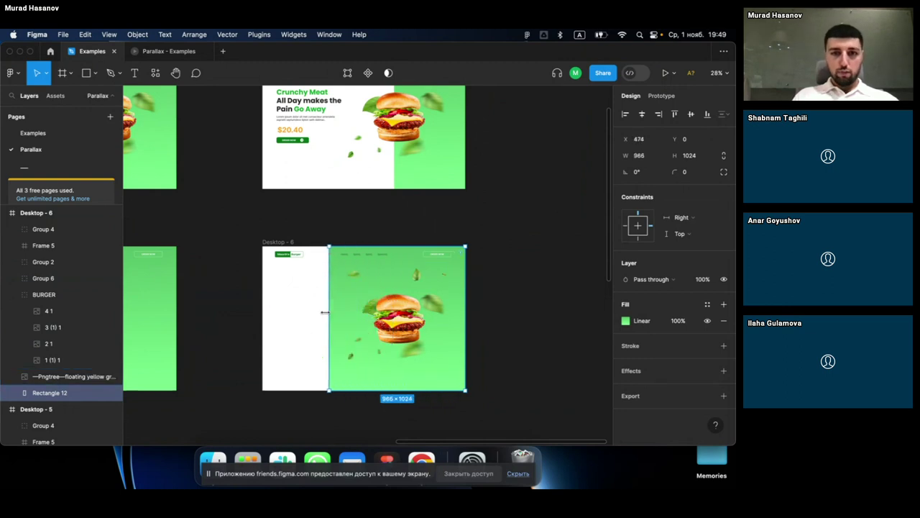
click(364, 254)
scroll(645, 378, down, 3)
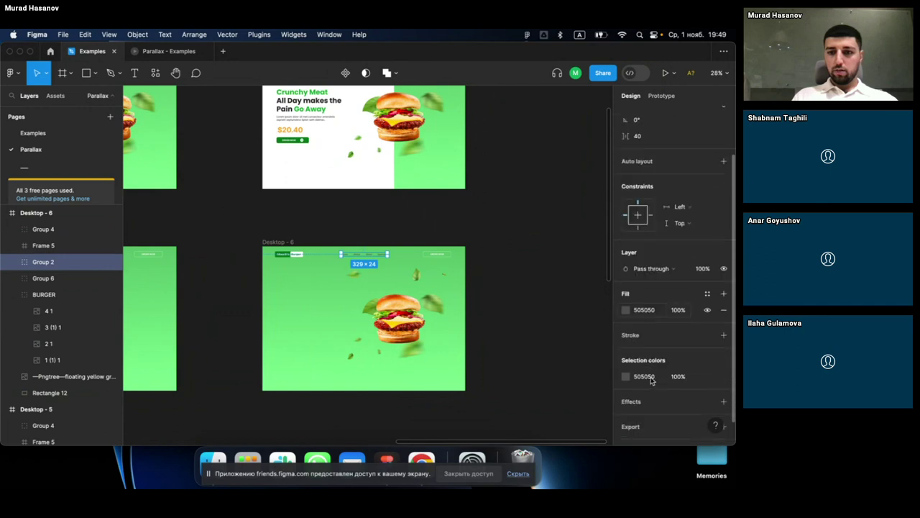
scroll(650, 303, down, 2)
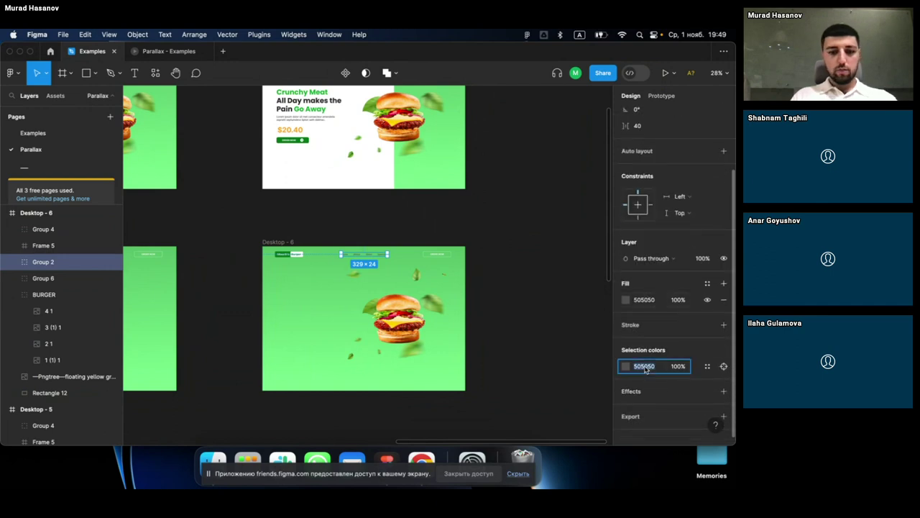
click(478, 299)
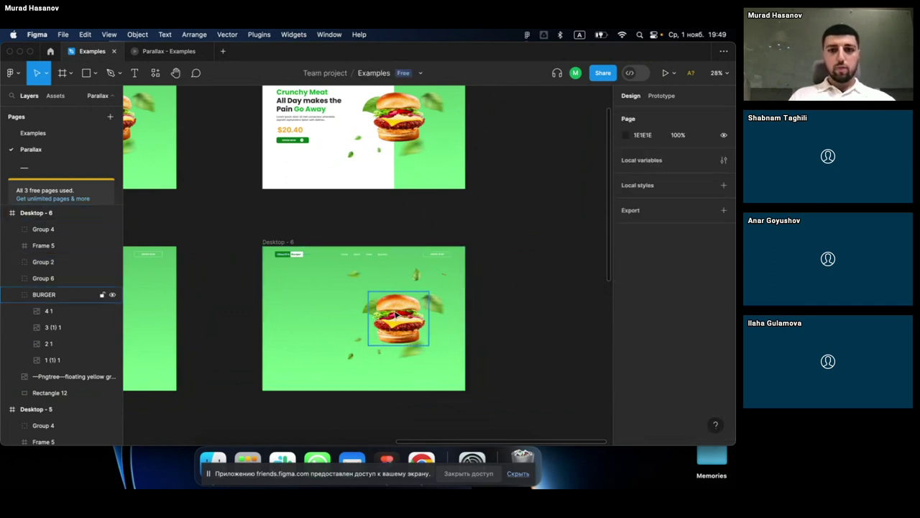
scroll(388, 323, up, 5)
scroll(374, 335, up, 3)
scroll(369, 338, down, 3)
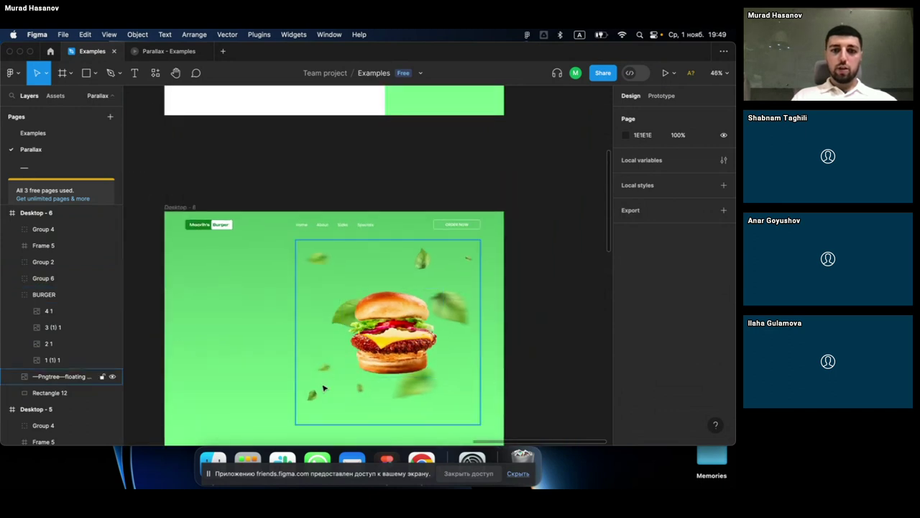
Step: Select the Pngtree leaves image and scale it up to about 3271×3271
click(324, 386)
scroll(494, 324, down, 5)
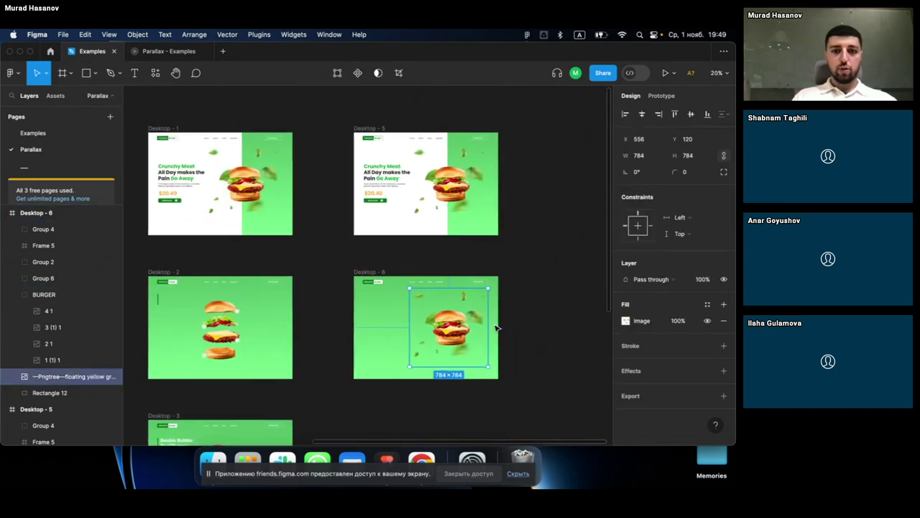
scroll(432, 353, up, 2)
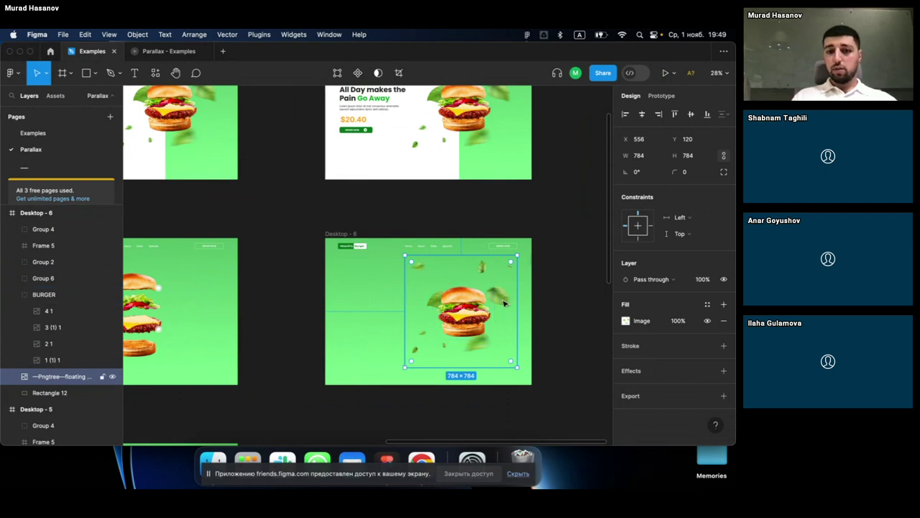
mouse_move(496, 310)
mouse_down()
mouse_move(381, 318)
mouse_move(504, 307)
mouse_up()
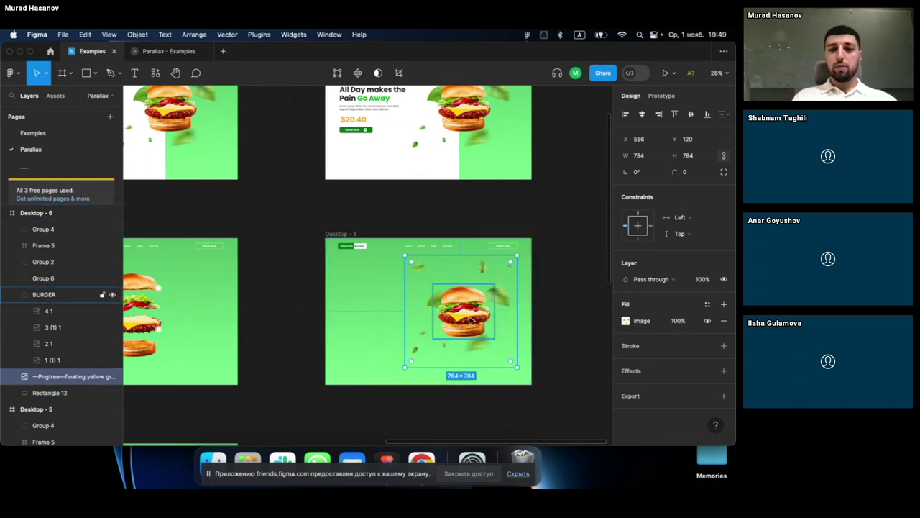
drag(405, 368, 311, 420)
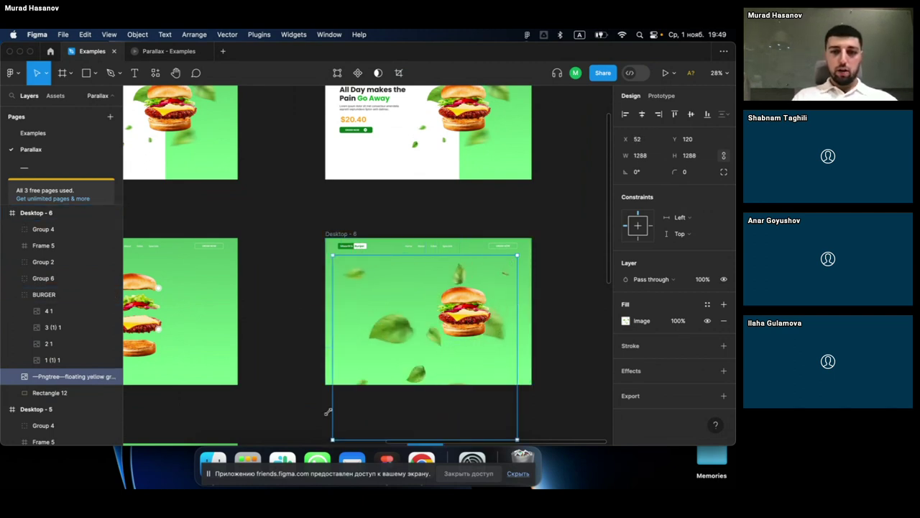
scroll(383, 373, down, 3)
scroll(389, 366, down, 3)
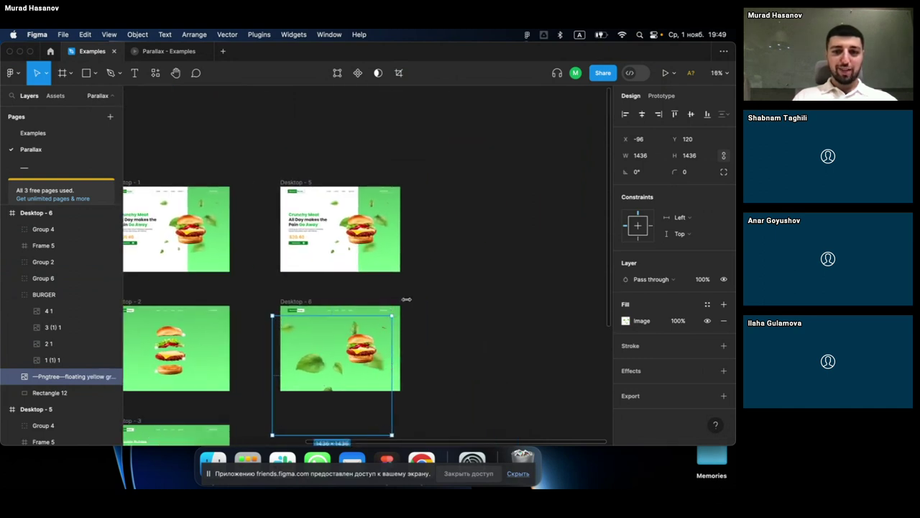
drag(406, 299, 486, 269)
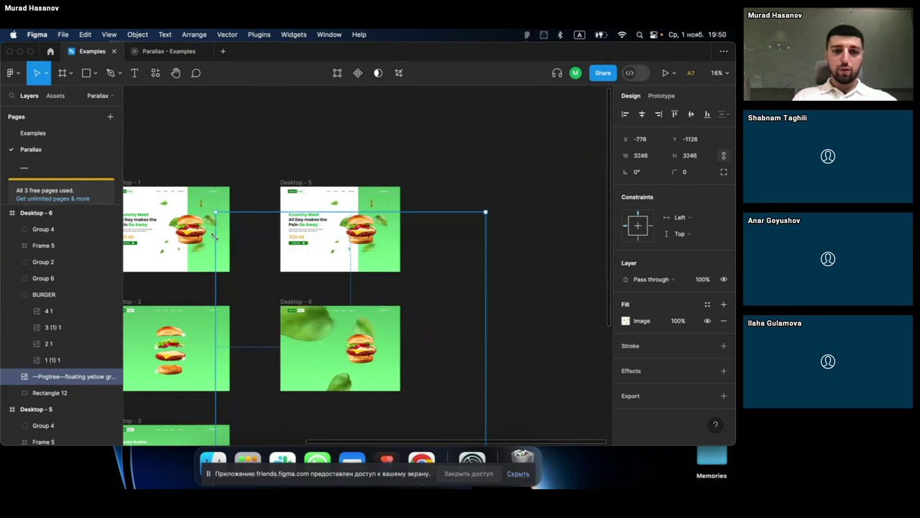
drag(272, 268, 214, 211)
scroll(281, 328, down, 2)
scroll(281, 328, down, 2)
scroll(281, 328, down, 1)
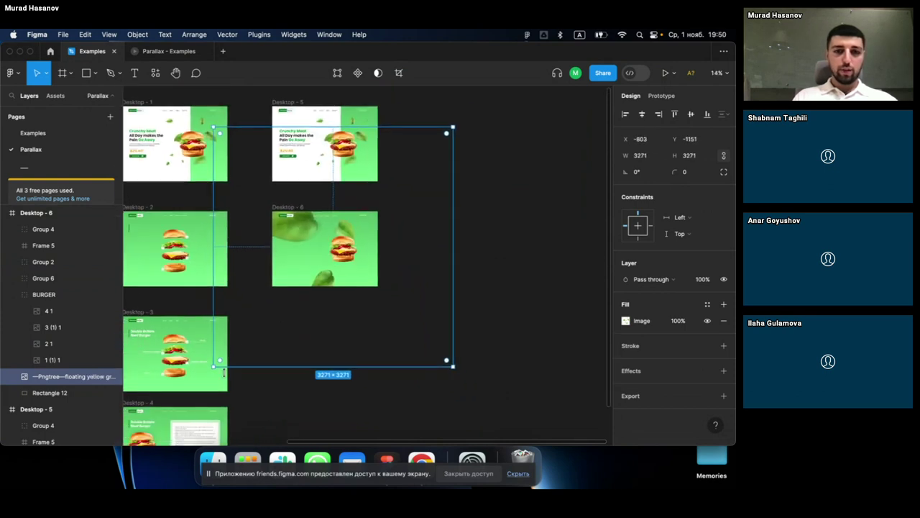
Step: Enlarge the leaves image to about 7230×7230 and shift it out of view
drag(211, 367, 162, 417)
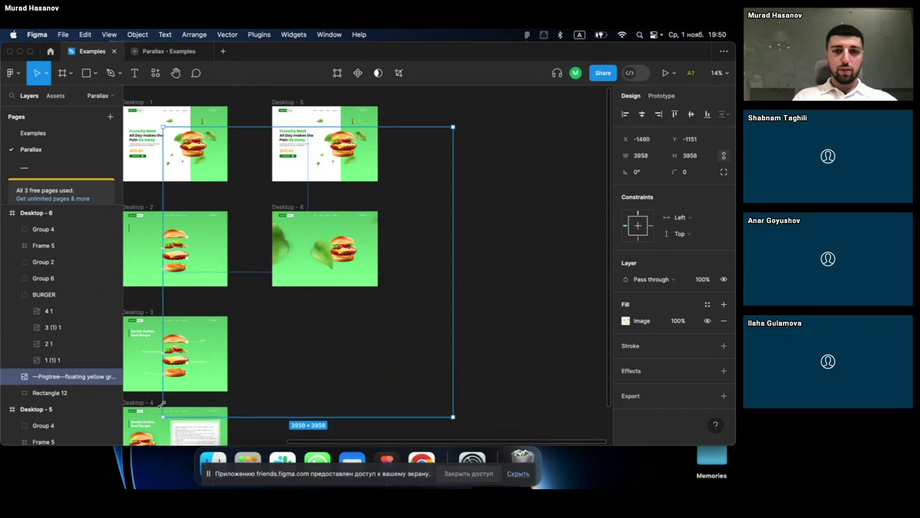
drag(326, 279, 322, 273)
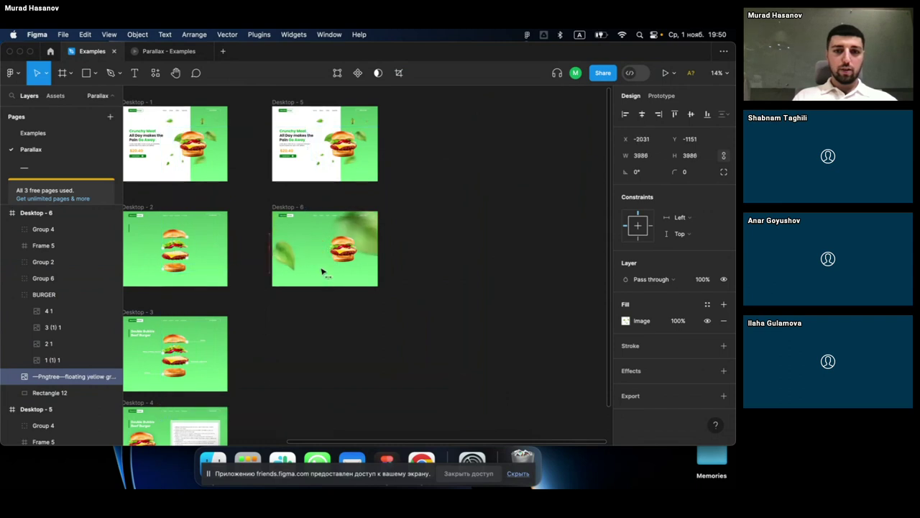
scroll(331, 194, up, 3)
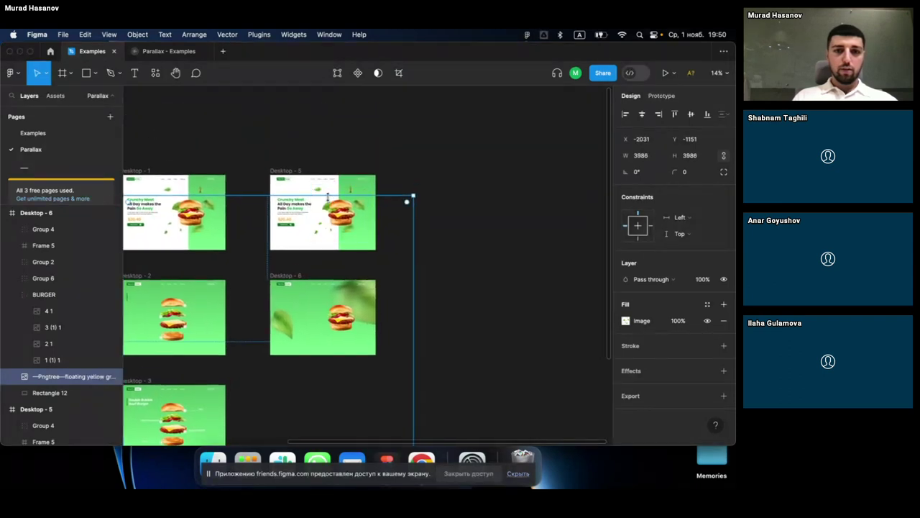
drag(324, 159, 318, 89)
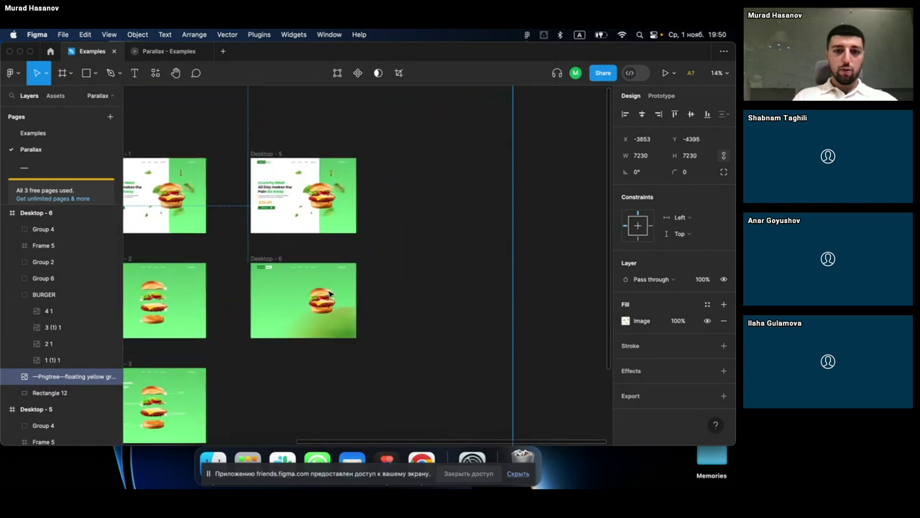
drag(385, 347, 400, 340)
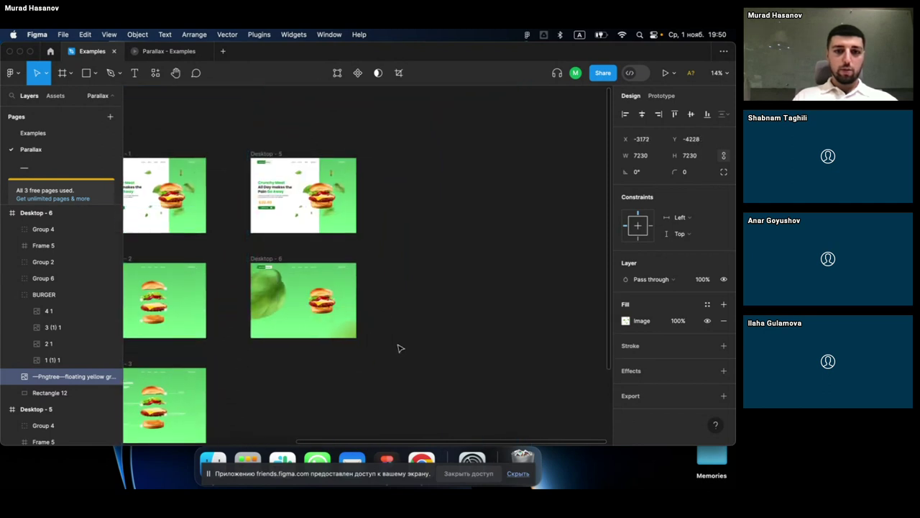
scroll(400, 341, down, 2)
scroll(399, 340, down, 2)
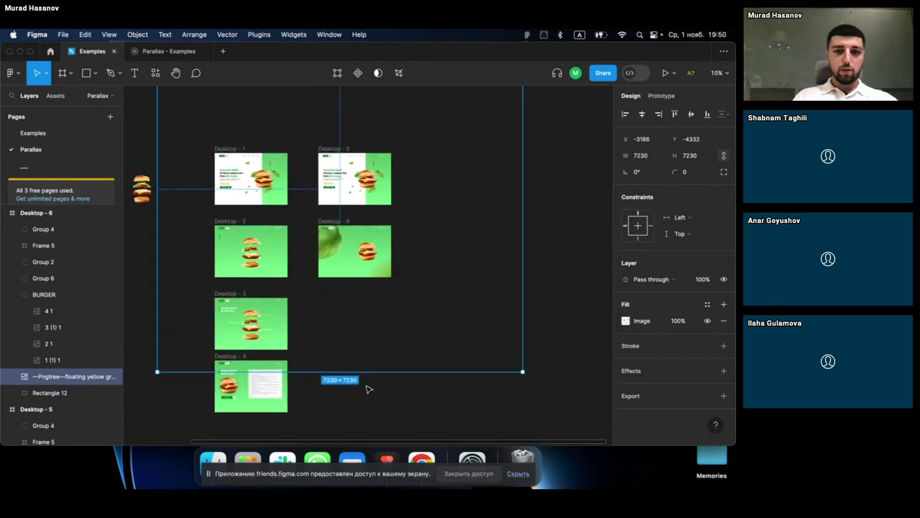
scroll(364, 367, down, 2)
drag(328, 291, 332, 331)
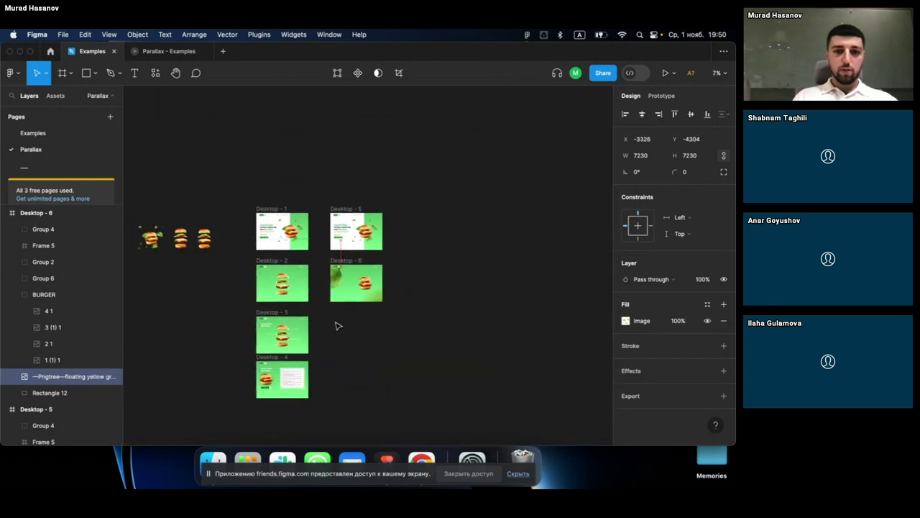
key(super+z)
key(super+z)
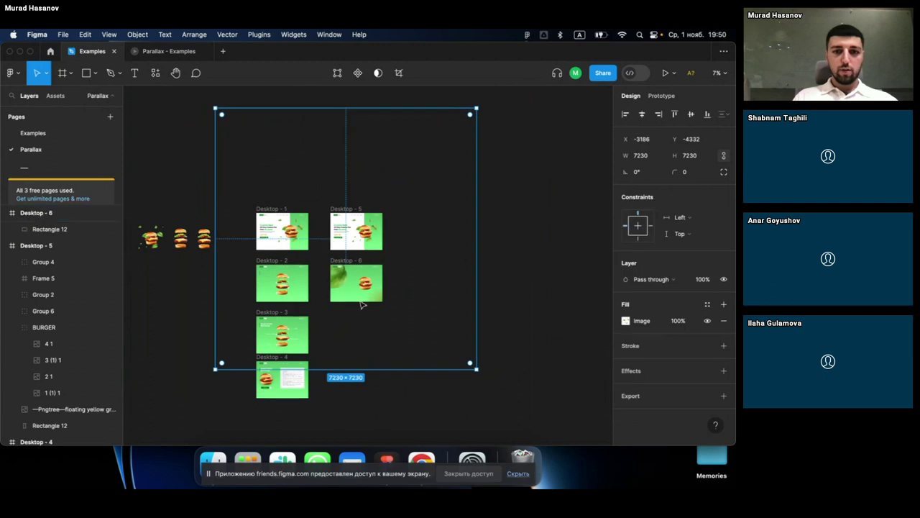
drag(356, 302, 354, 309)
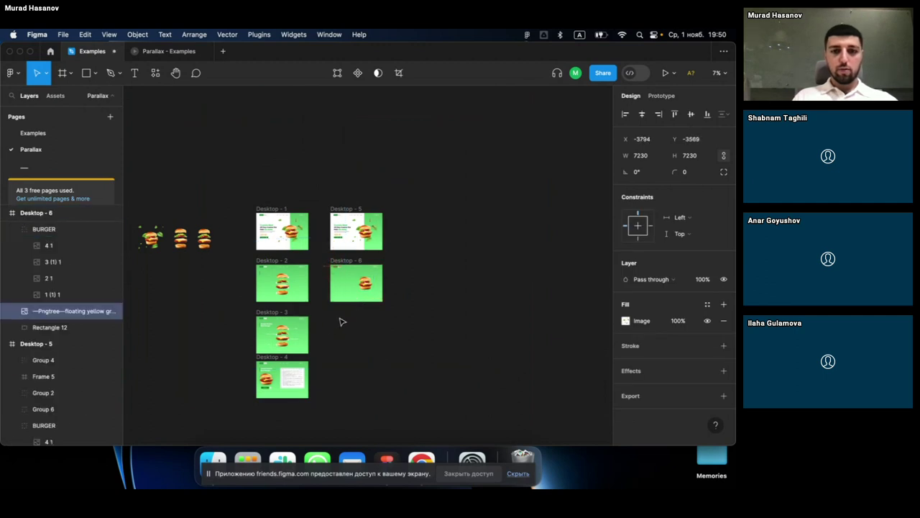
scroll(391, 298, up, 3)
click(446, 263)
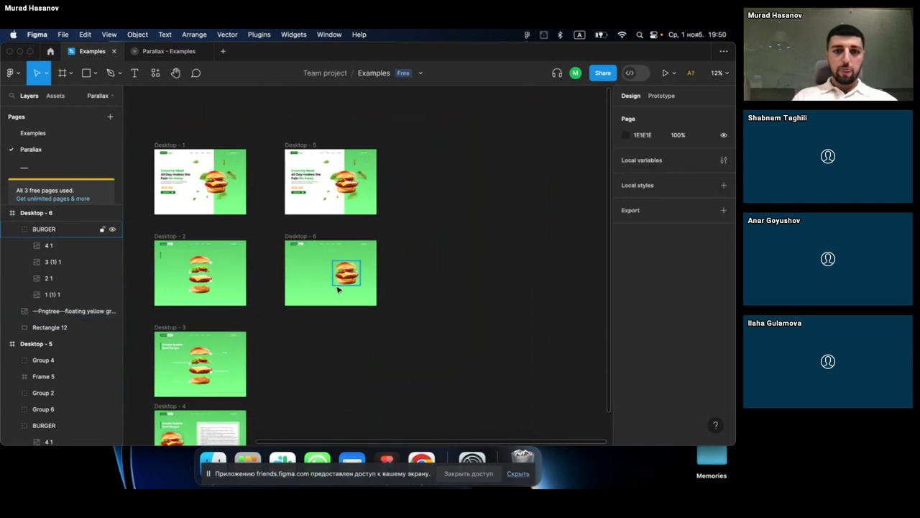
click(169, 52)
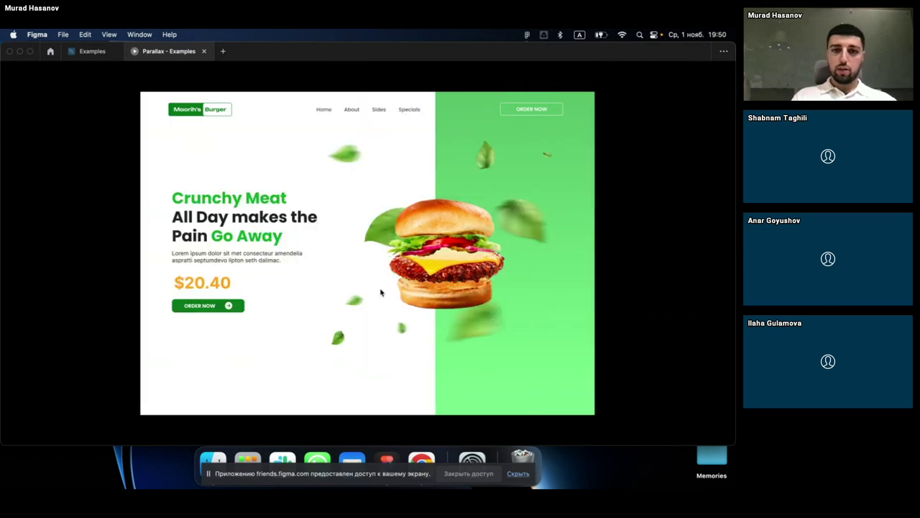
click(90, 52)
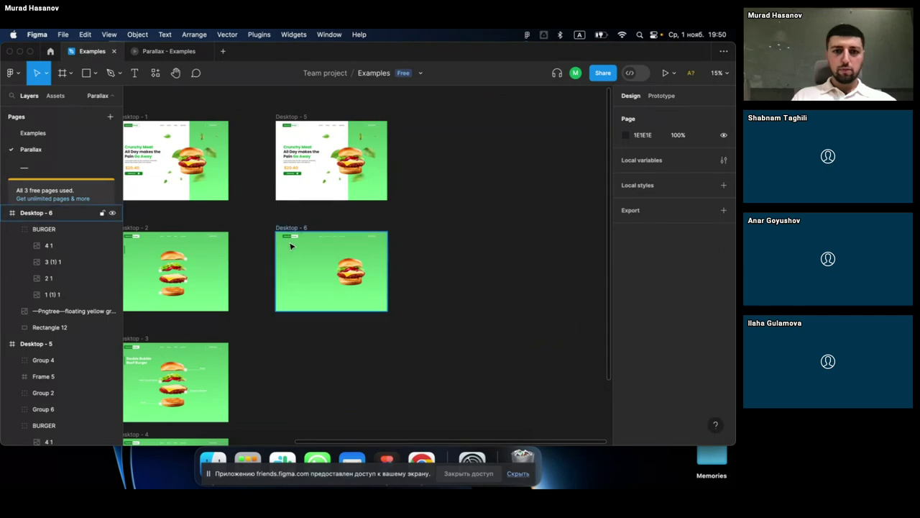
scroll(353, 212, left, 2)
click(321, 222)
scroll(321, 222, up, 3)
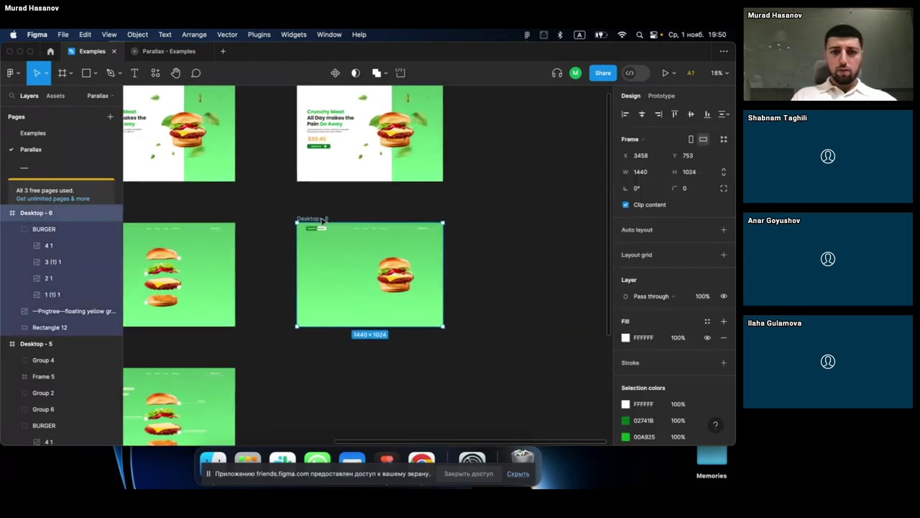
click(423, 295)
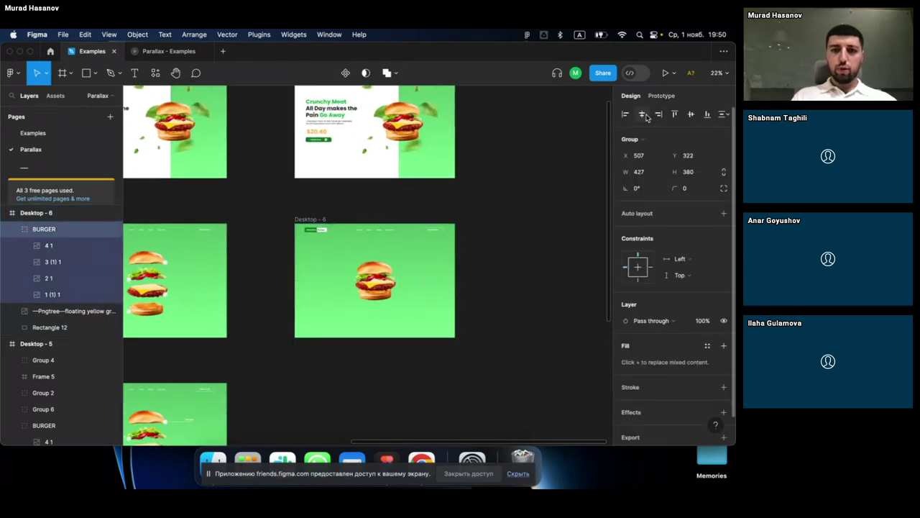
scroll(450, 271, up, 3)
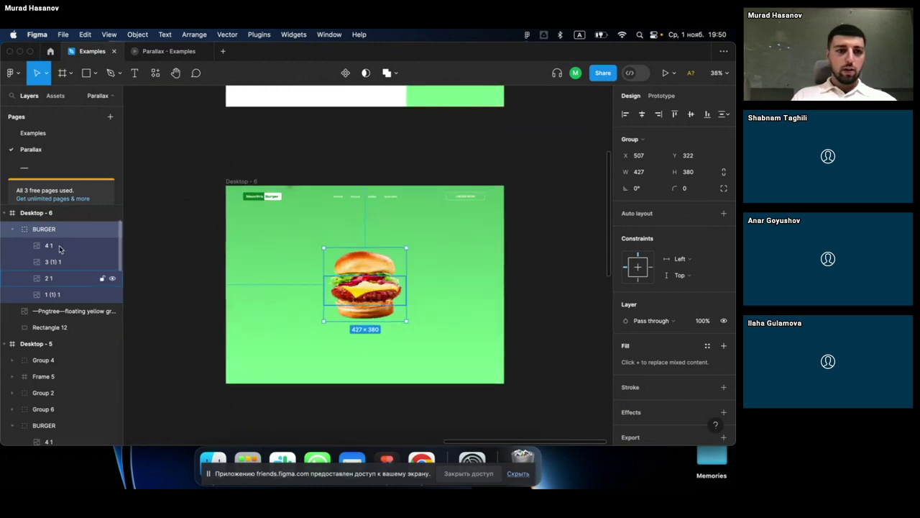
Step: Pull the burger layers apart: top bun up ~28 px, patty and bottom bun lower
click(59, 247)
scroll(367, 302, up, 3)
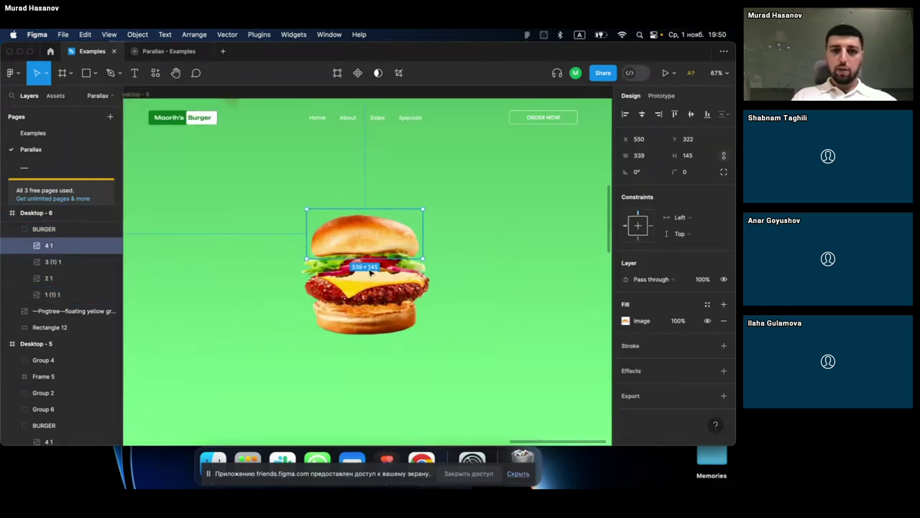
drag(373, 216, 374, 195)
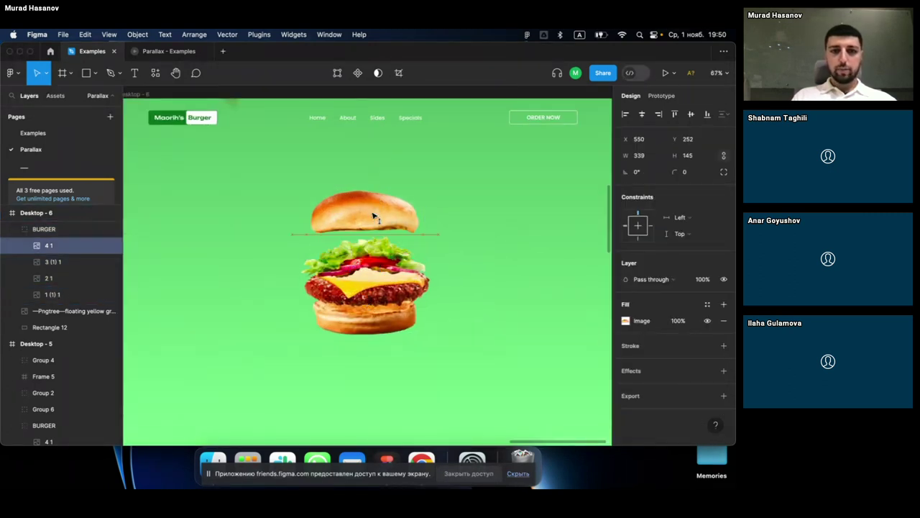
click(372, 295)
key(Escape)
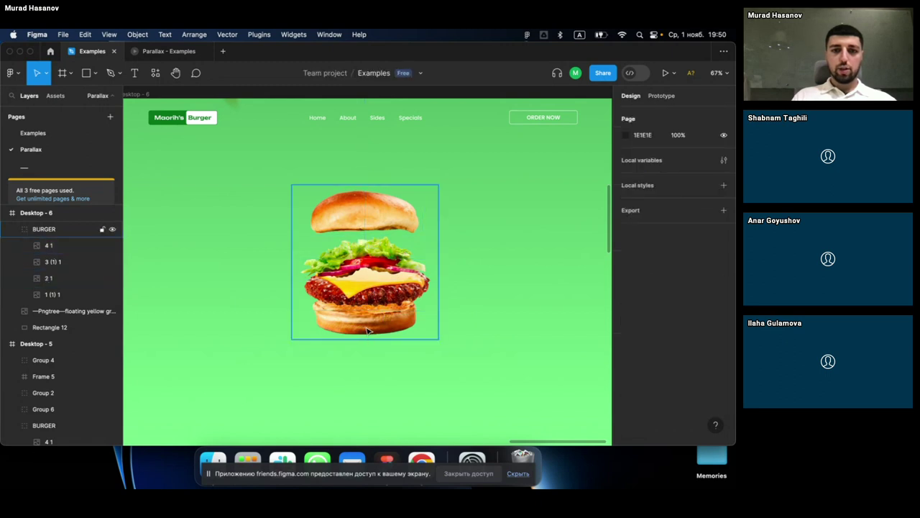
click(367, 330)
double_click(367, 331)
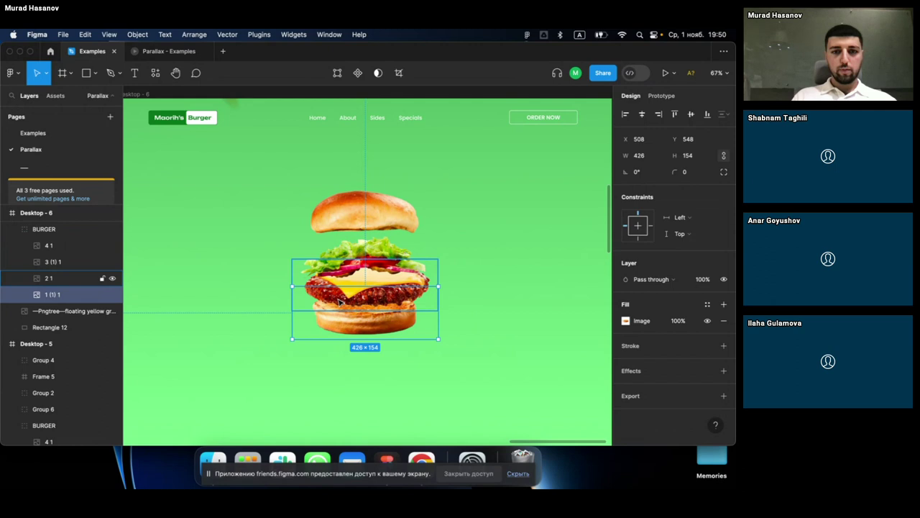
shift+click(389, 296)
drag(389, 286, 389, 301)
click(374, 338)
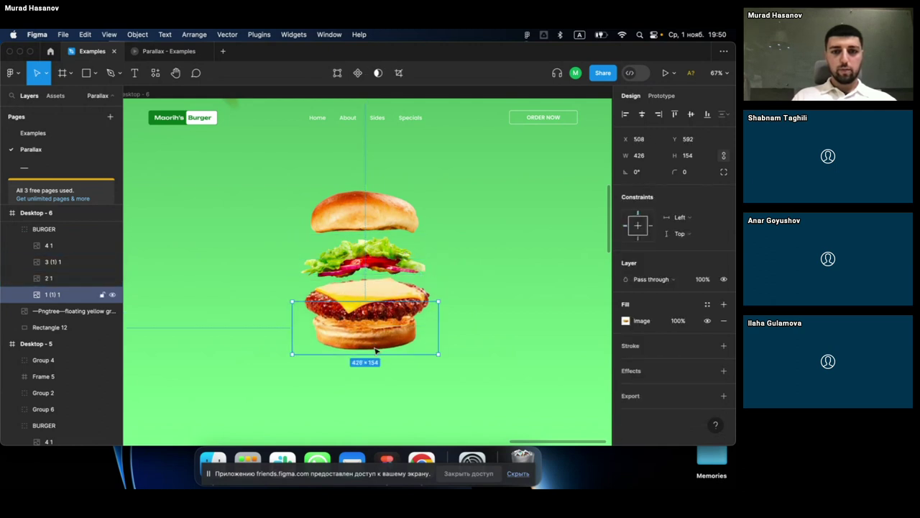
drag(375, 350, 375, 365)
Step: Align the four burger layers' horizontal centres and drop the bottom bun lower
shift+click(377, 298)
shift+click(366, 255)
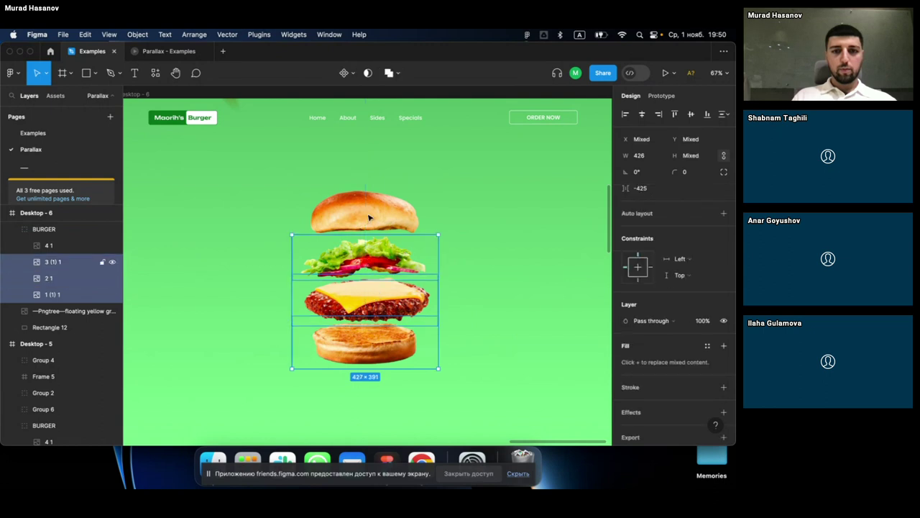
shift+click(369, 217)
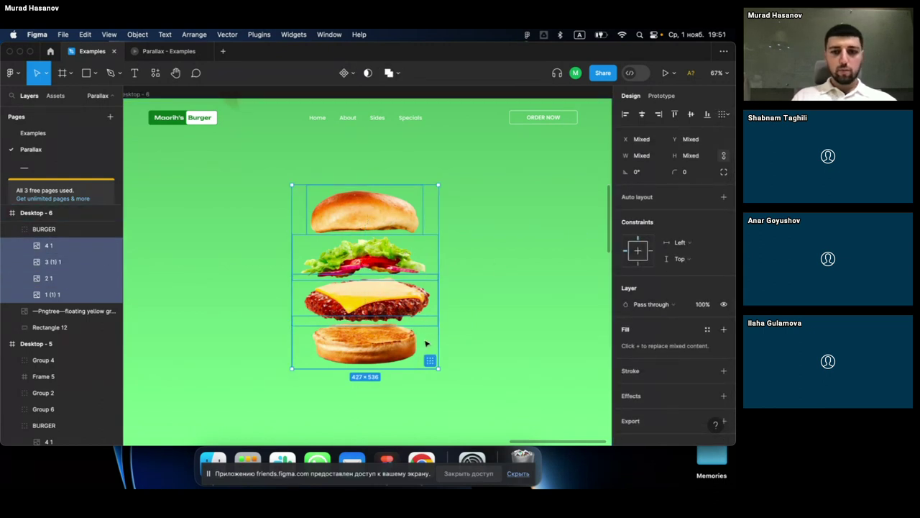
click(642, 115)
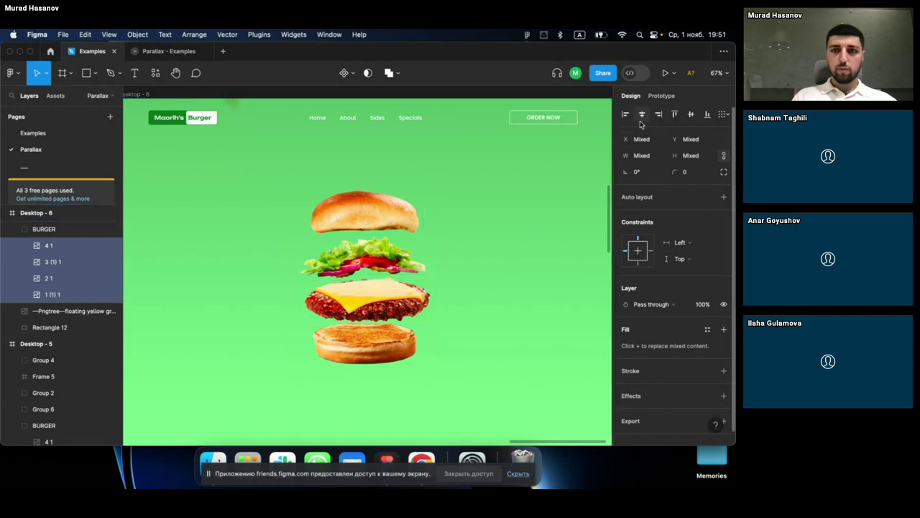
click(389, 355)
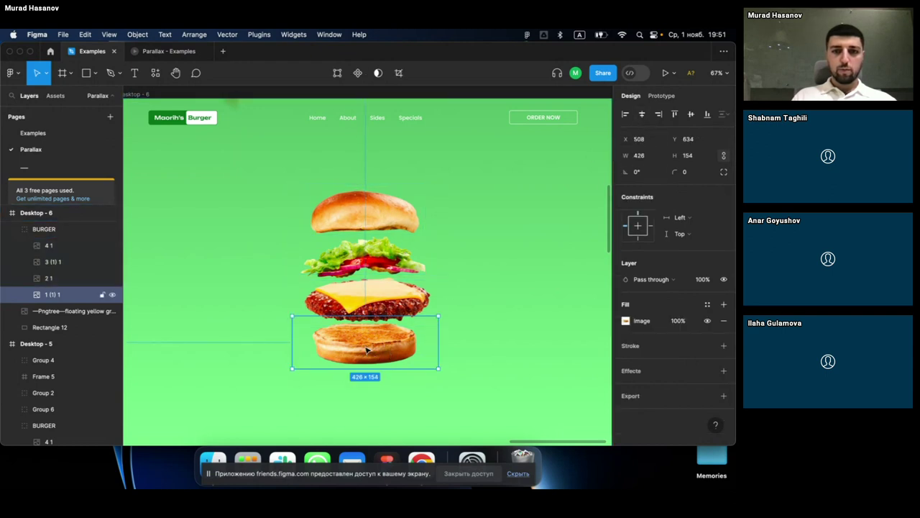
drag(366, 349, 367, 377)
shift+click(388, 284)
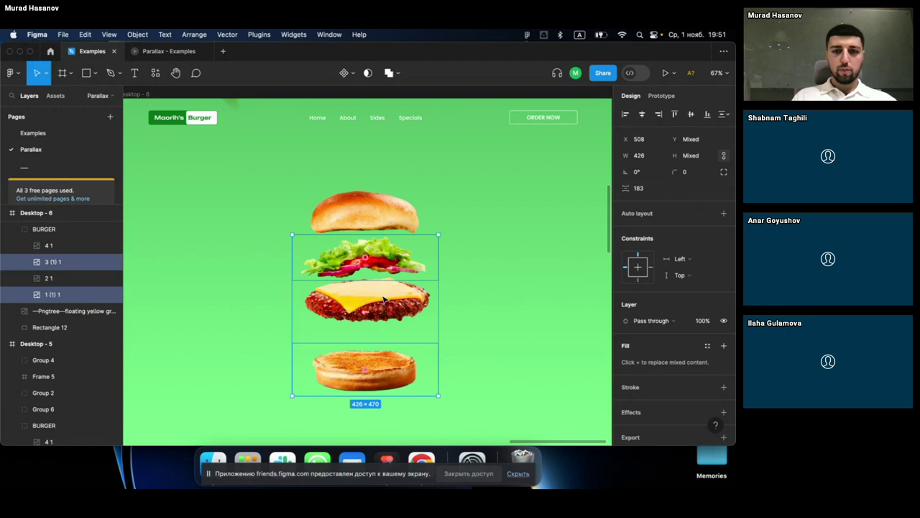
Step: Nudge the patty slightly lower and reselect all four burger layers
click(385, 299)
key(shift+Down)
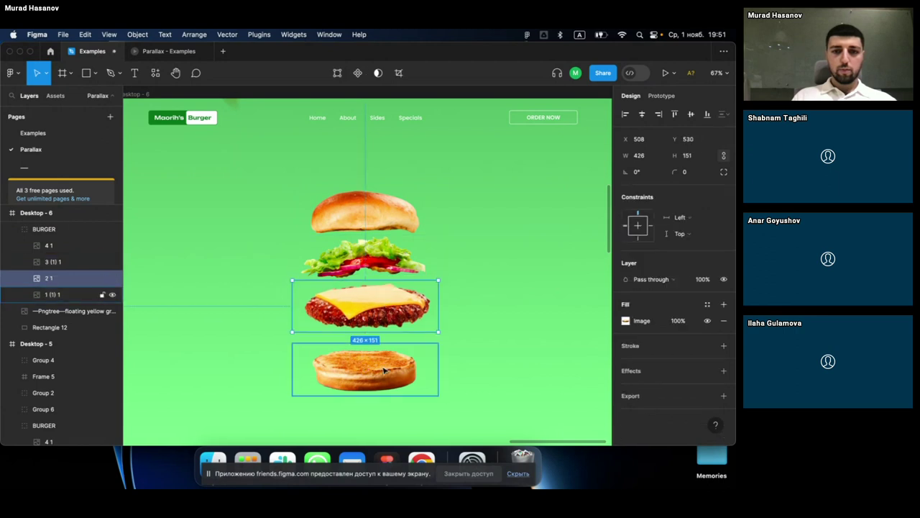
key(Tab)
shift+click(386, 305)
shift+click(387, 257)
shift+click(376, 219)
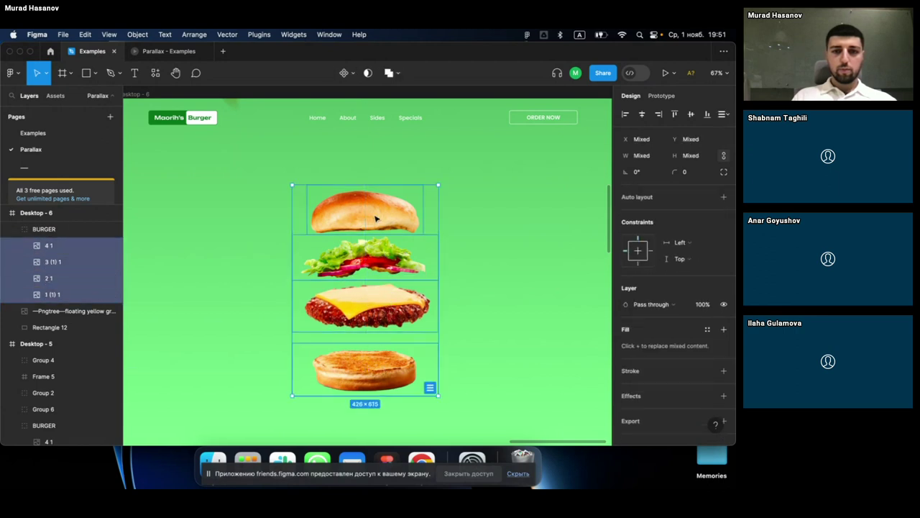
Step: Tidy up the four burger layers, trying -10 and 10 before setting spacing to 0
click(430, 389)
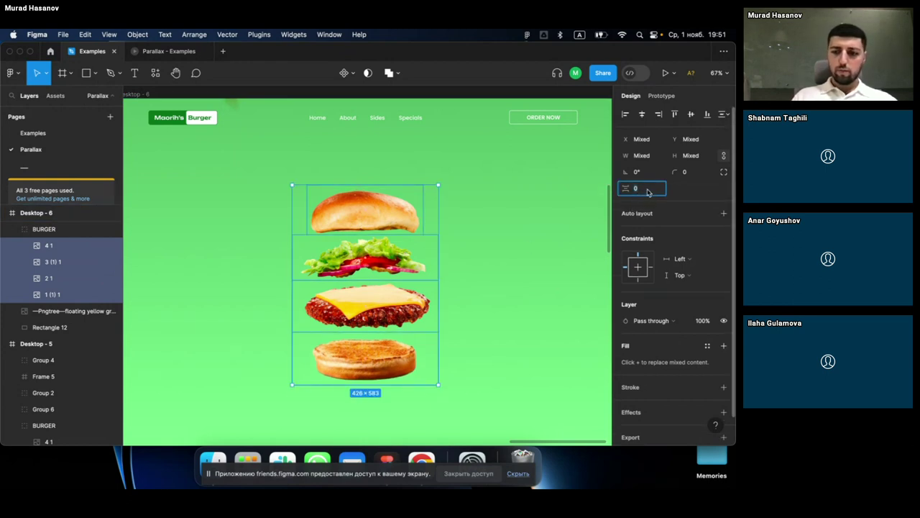
text(-10)
key(Return)
text(0)
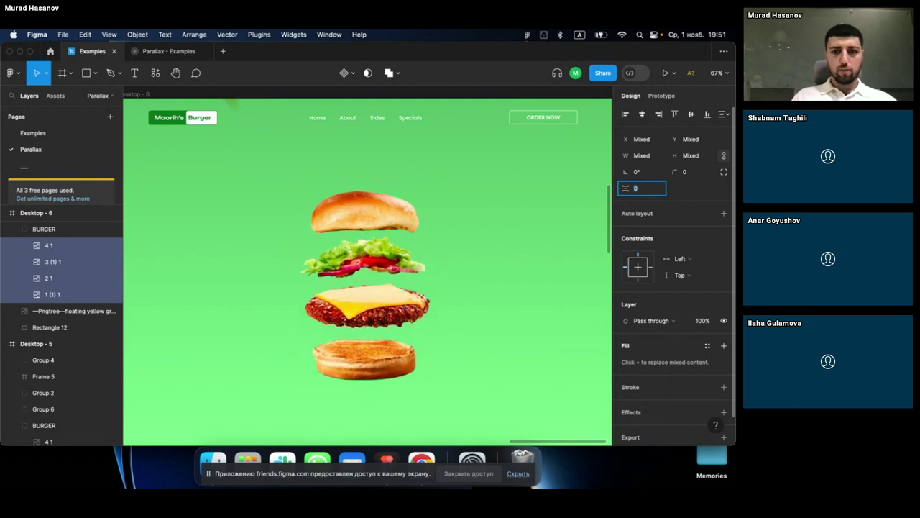
text(10)
key(Return)
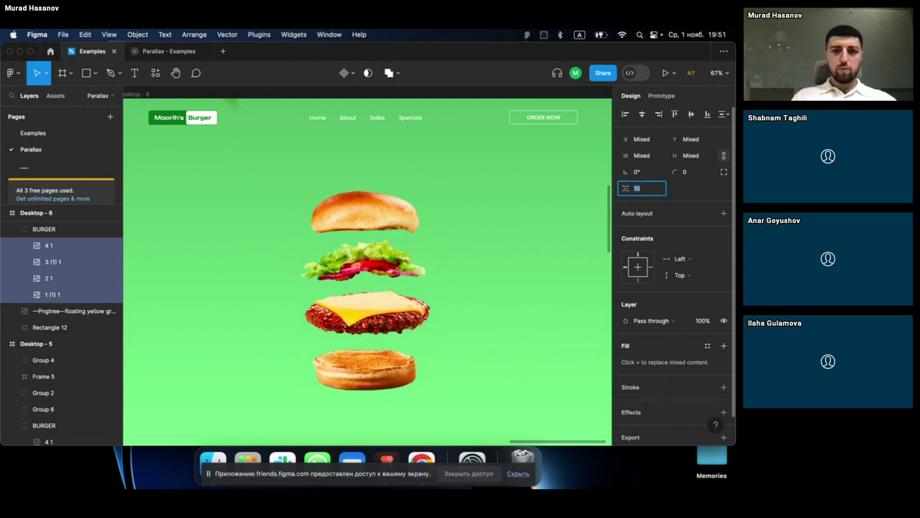
text(0)
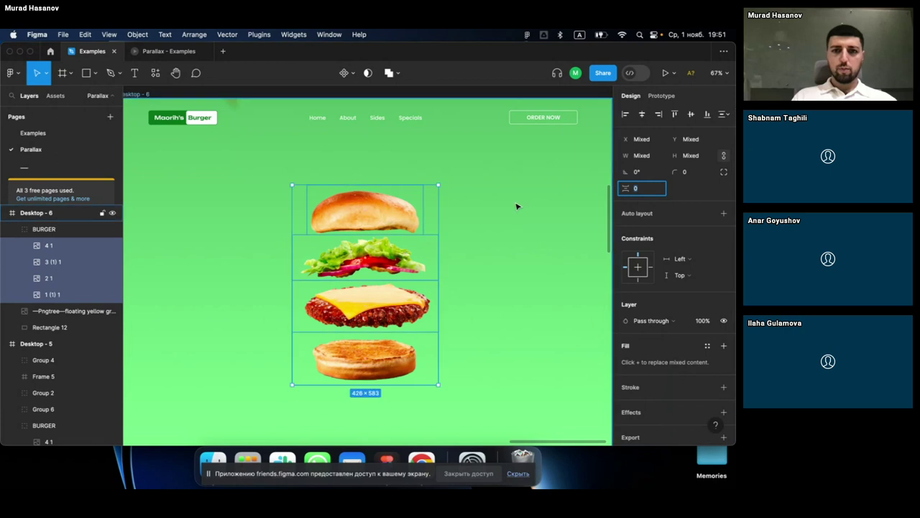
scroll(516, 207, down, 5)
Step: Deselect the burger layers and select the Desktop - 6 frame
click(406, 131)
scroll(407, 131, down, 2)
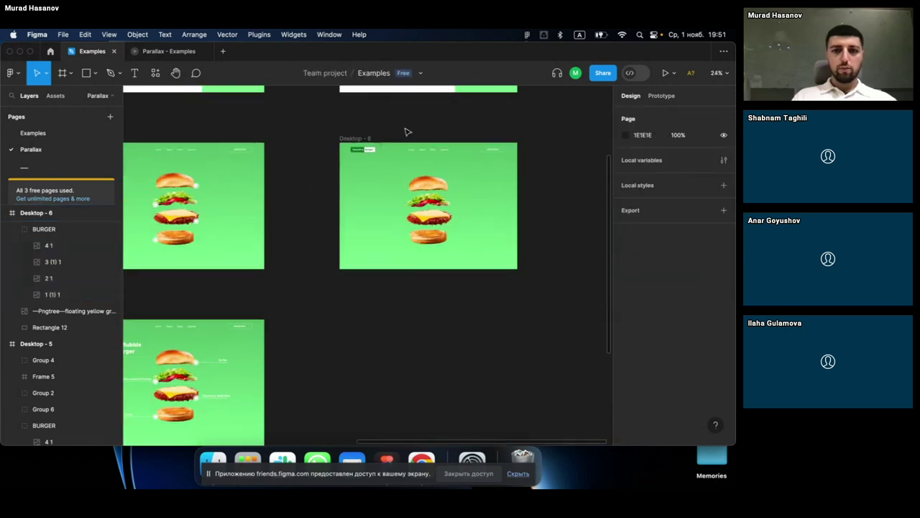
scroll(407, 132, up, 2)
scroll(406, 131, left, 2)
scroll(407, 131, down, 2)
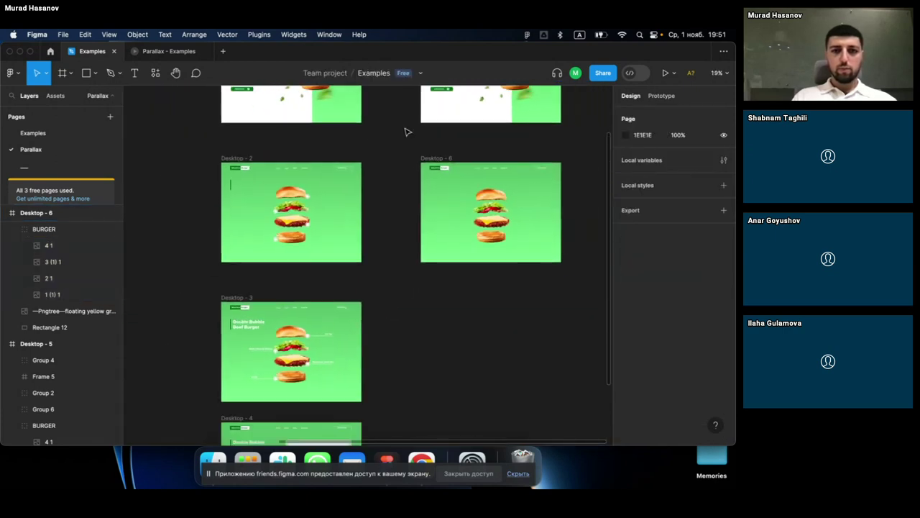
click(441, 159)
scroll(462, 158, up, 3)
scroll(463, 158, right, 3)
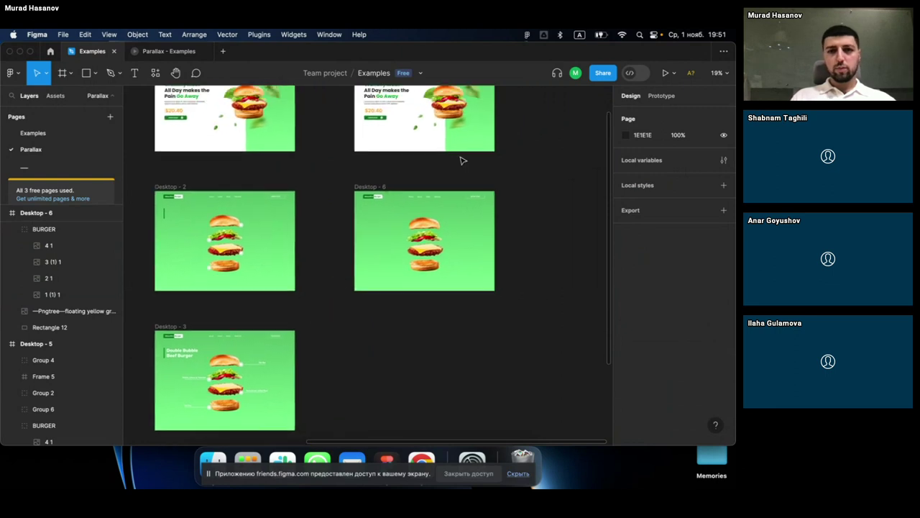
scroll(405, 244, left, 3)
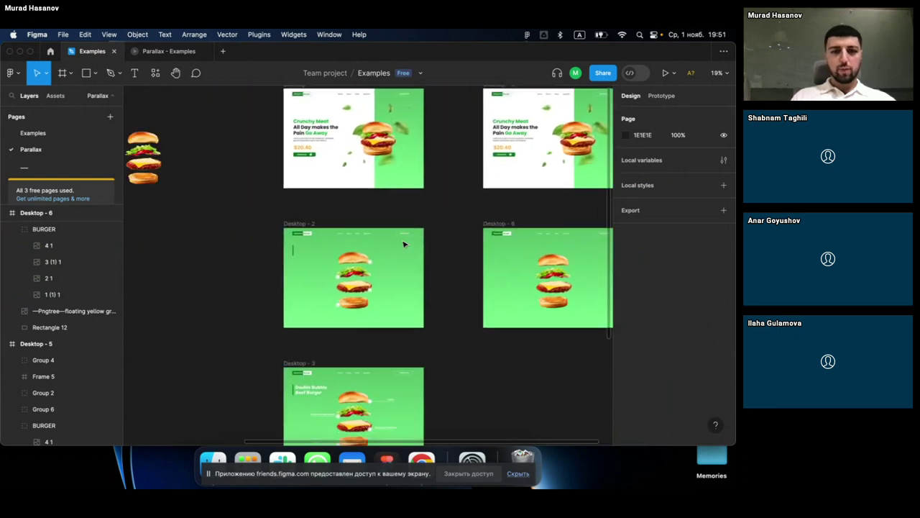
Step: Inspect Group 10's dot marker and Rectangle 9 beside the Desktop - 2 burger
click(368, 268)
scroll(368, 268, up, 3)
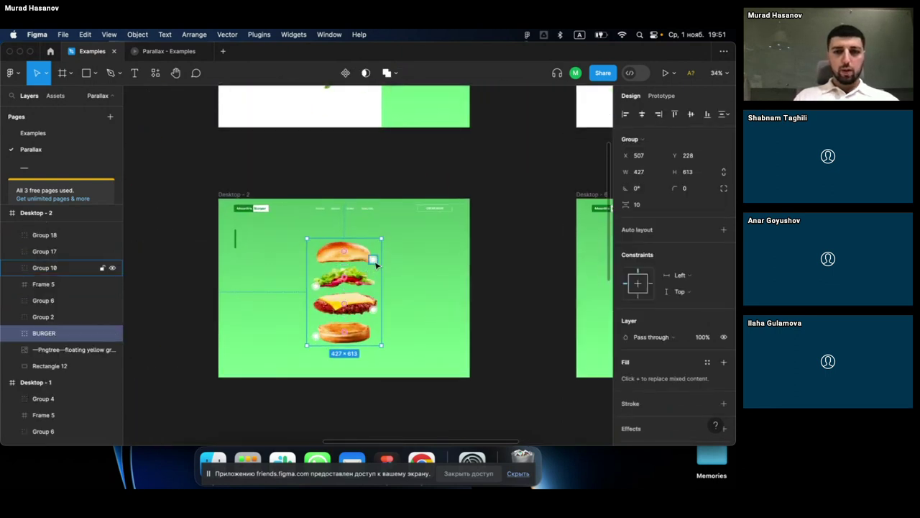
click(374, 260)
scroll(376, 265, up, 1)
scroll(374, 259, up, 4)
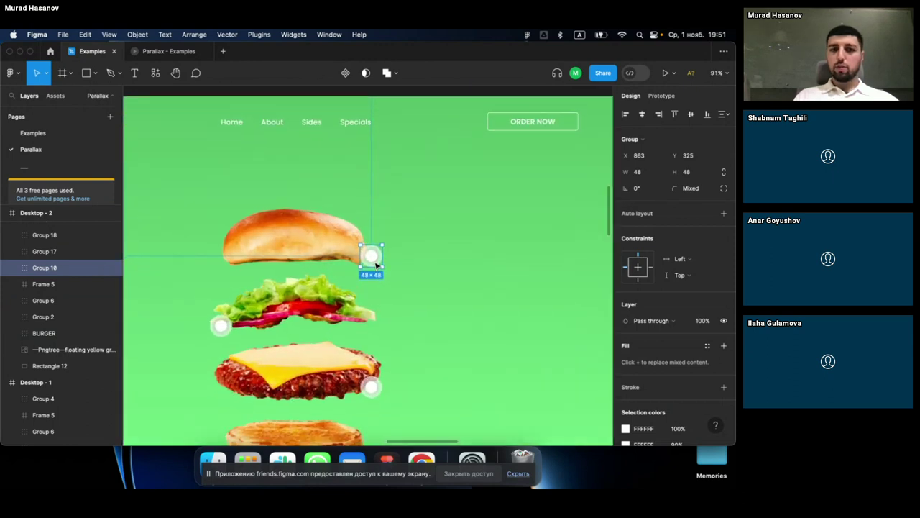
scroll(371, 257, down, 1)
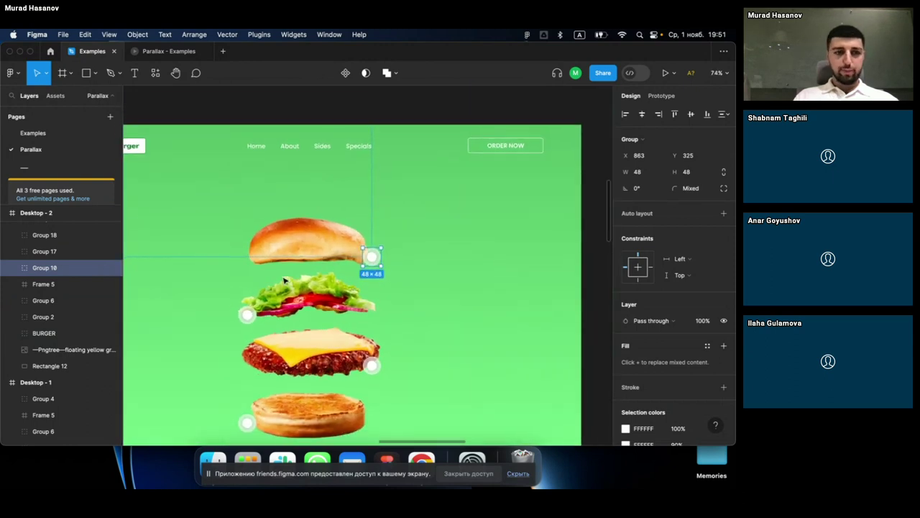
click(12, 268)
click(49, 287)
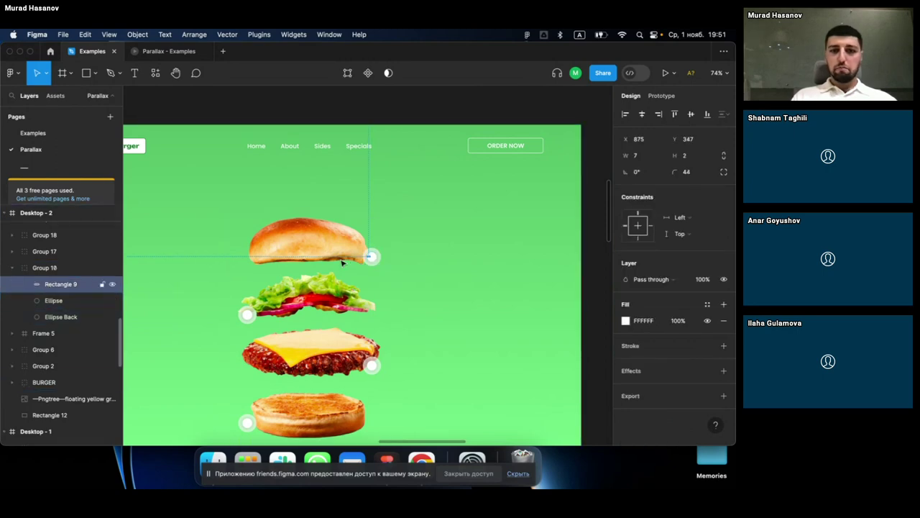
scroll(373, 257, up, 5)
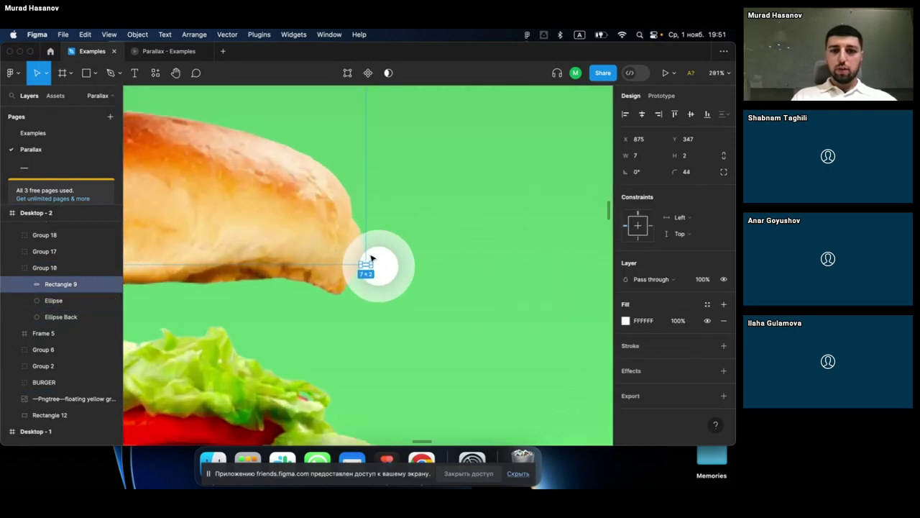
Step: Open the Parallax - Examples prototype at the Double Bubble Beef Burger screen
click(171, 56)
click(403, 325)
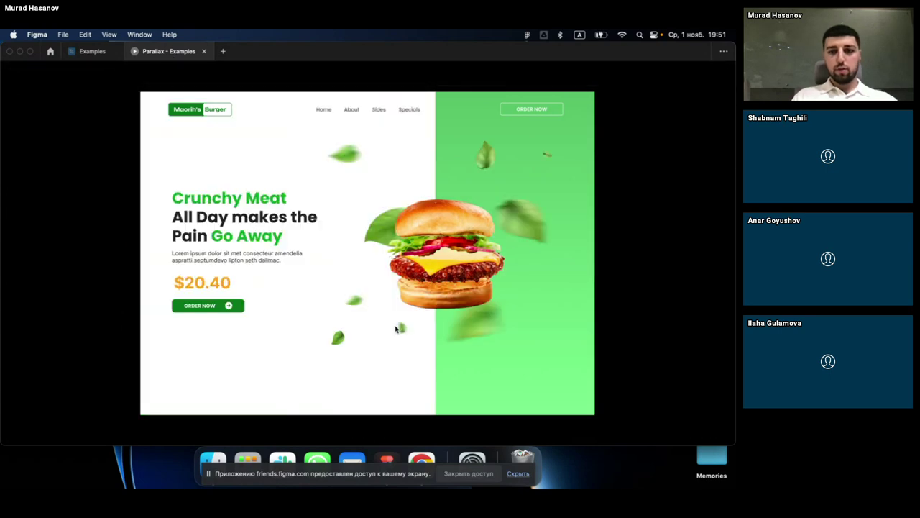
click(398, 265)
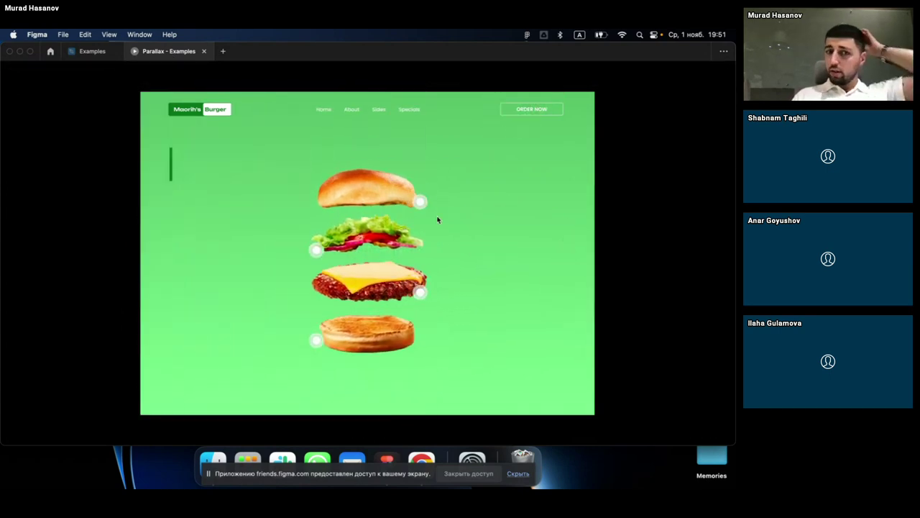
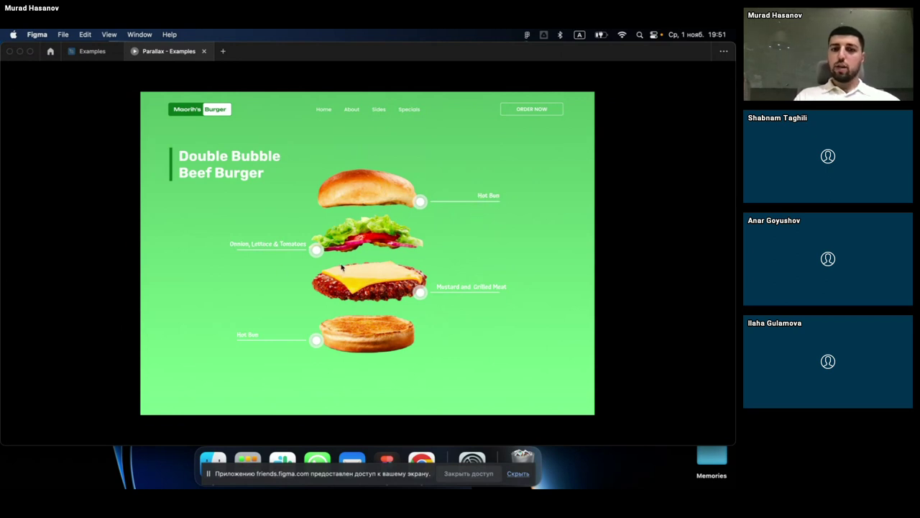
Step: Return to the Examples file and select Desktop-2's top bun label-dot group
click(87, 54)
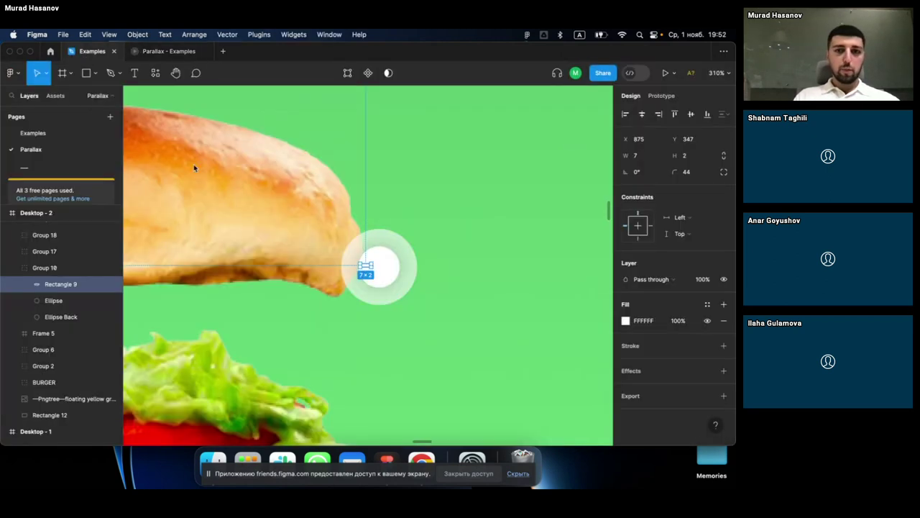
scroll(259, 219, down, 5)
click(301, 233)
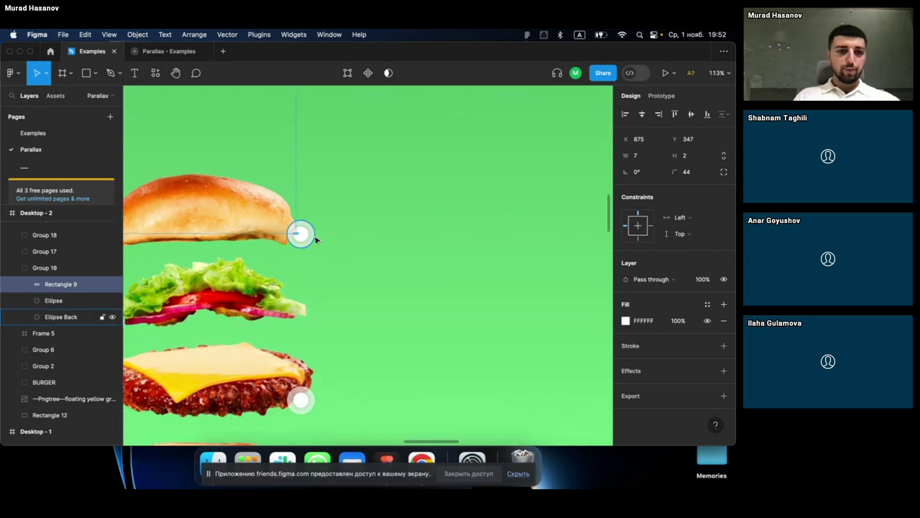
mouse_move(61, 284)
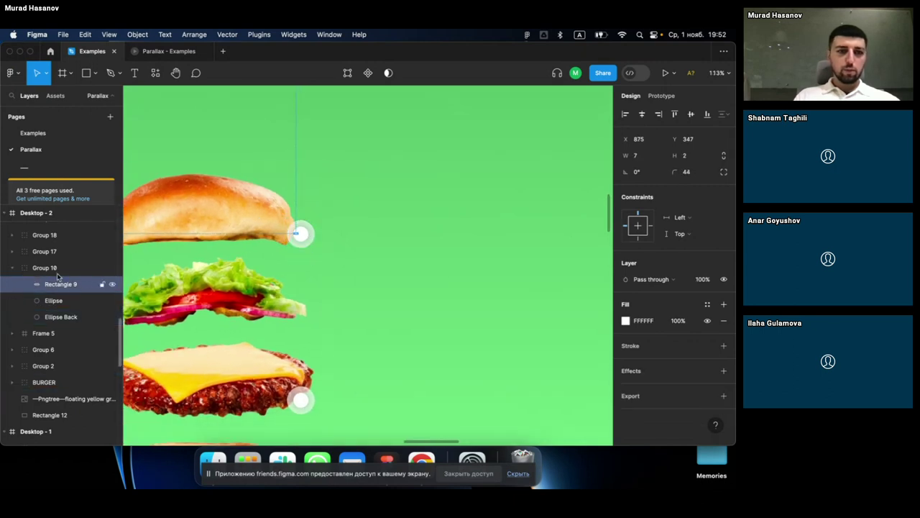
click(52, 269)
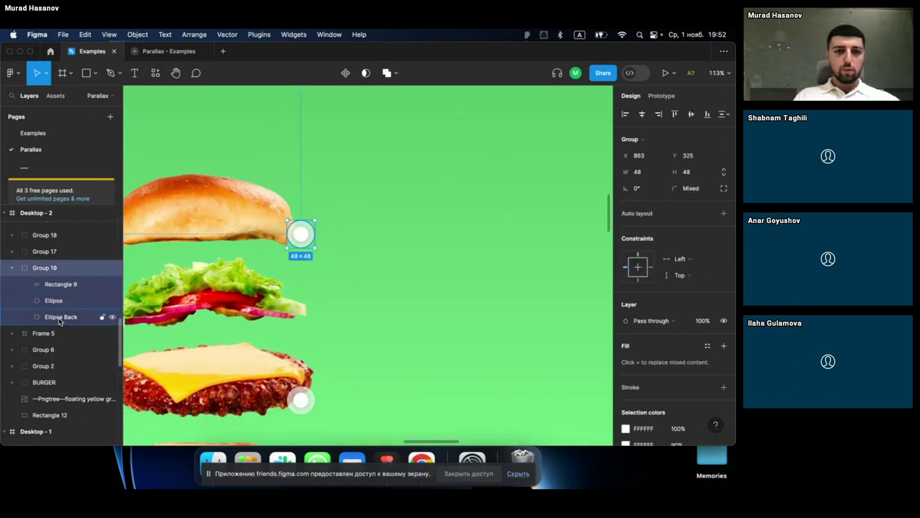
Step: Pan around Desktop-2 to inspect the burger and its white label dots
scroll(189, 256, down, 5)
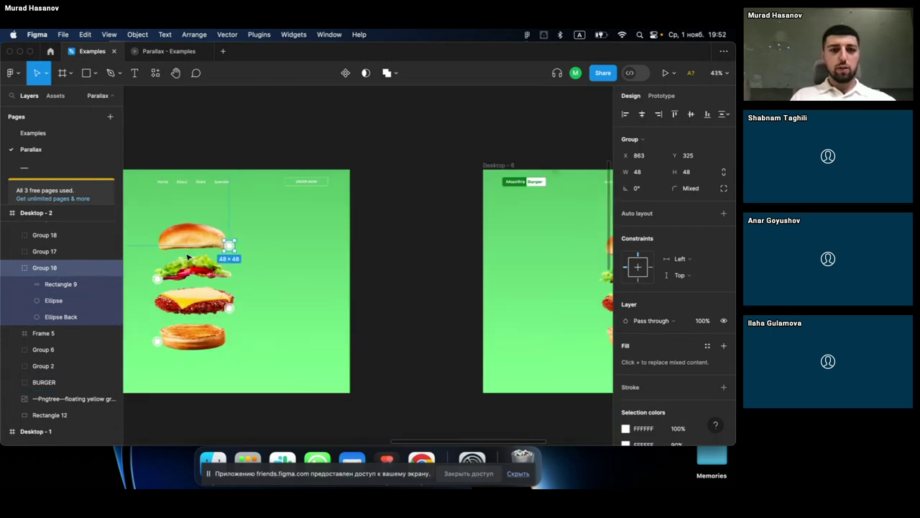
scroll(189, 257, right, 6)
scroll(188, 257, right, 3)
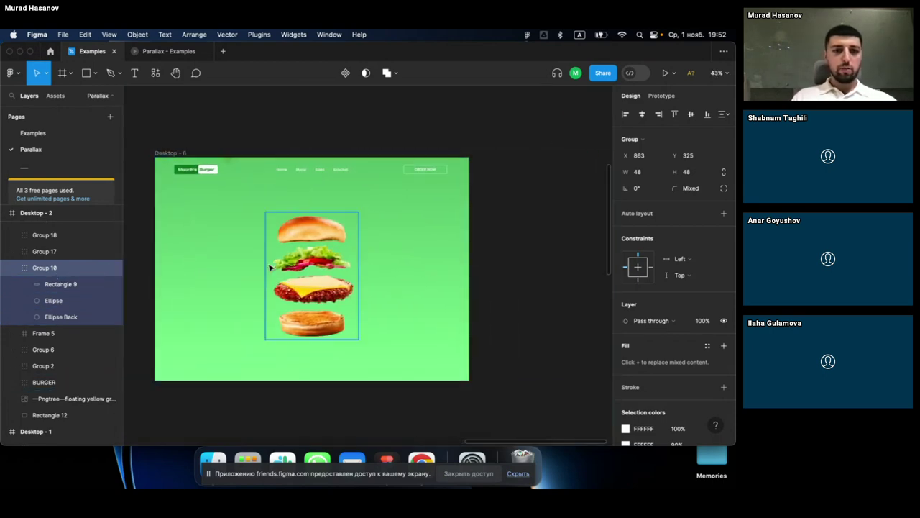
scroll(270, 268, left, 3)
scroll(266, 251, left, 3)
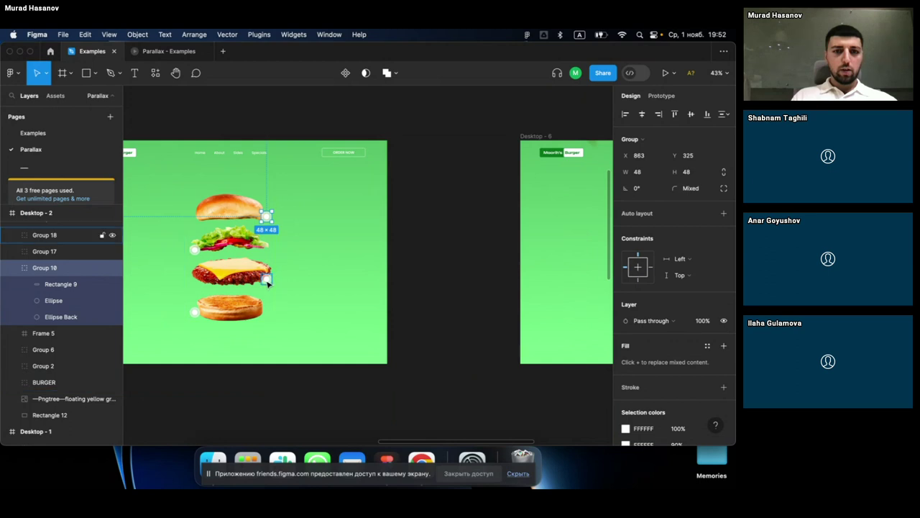
scroll(266, 282, up, 3)
Step: Select the four label-dot groups beside Desktop-2's burger layers
key(Escape)
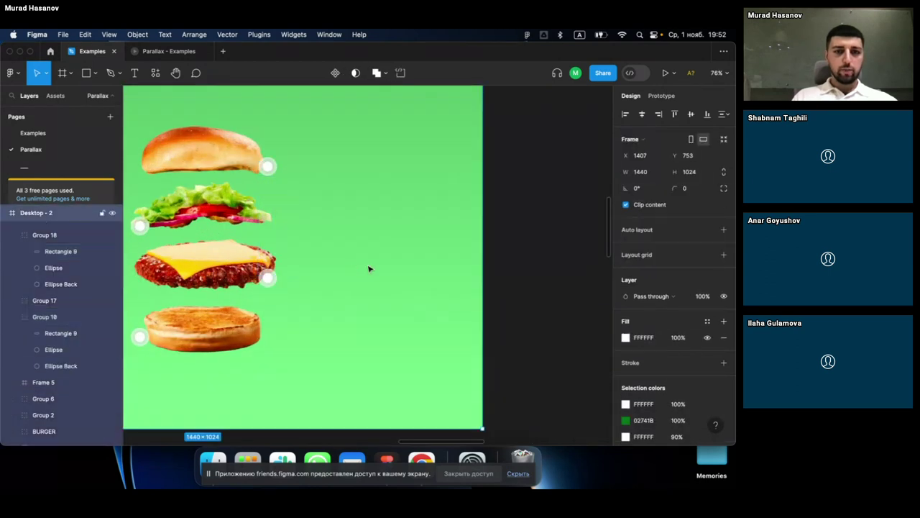
click(268, 283)
shift+click(266, 168)
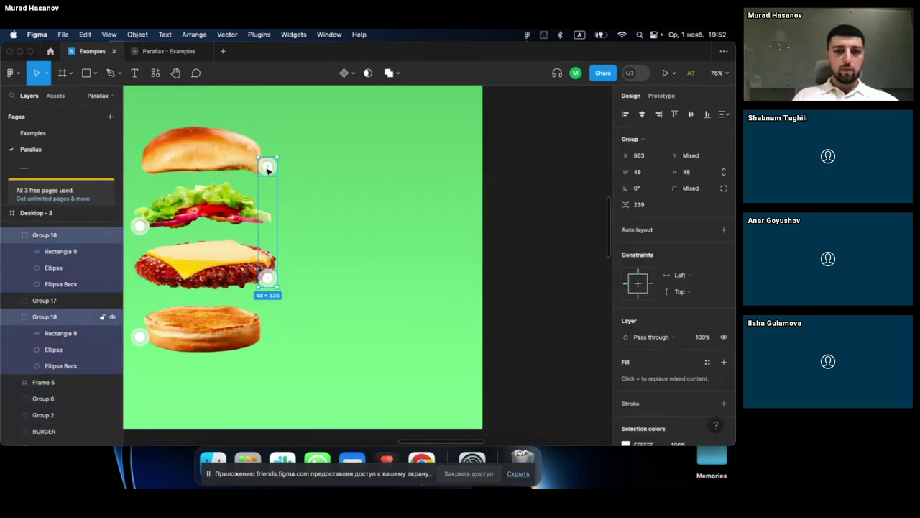
shift+click(140, 226)
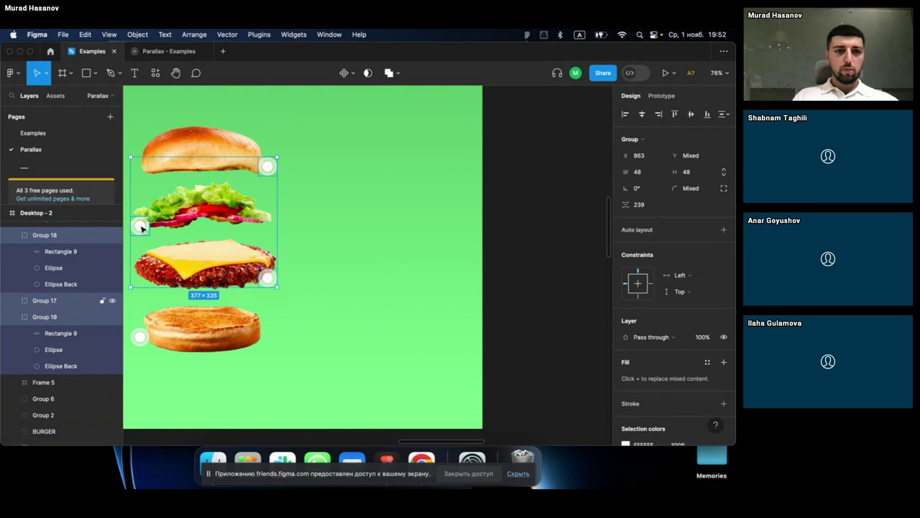
shift+click(140, 337)
scroll(294, 309, down, 5)
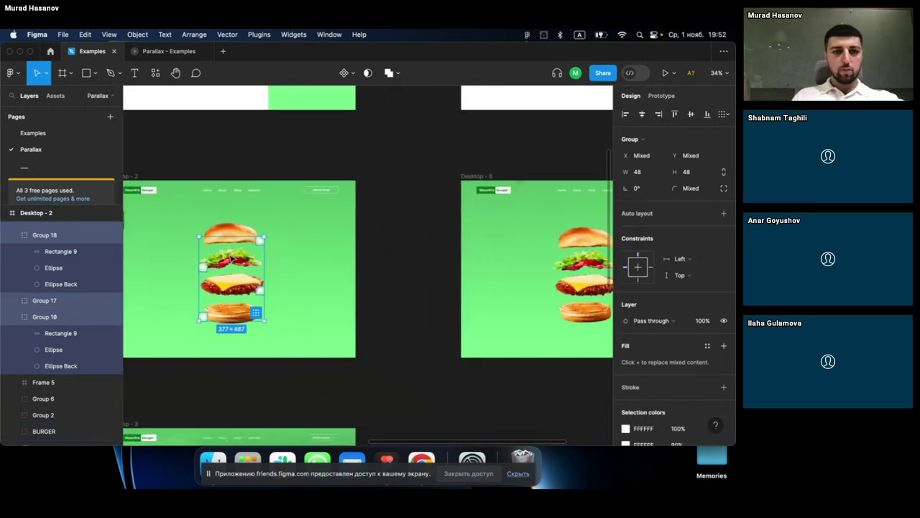
Step: Set the Desktop-6 BURGER group's spacing to 10
click(225, 232)
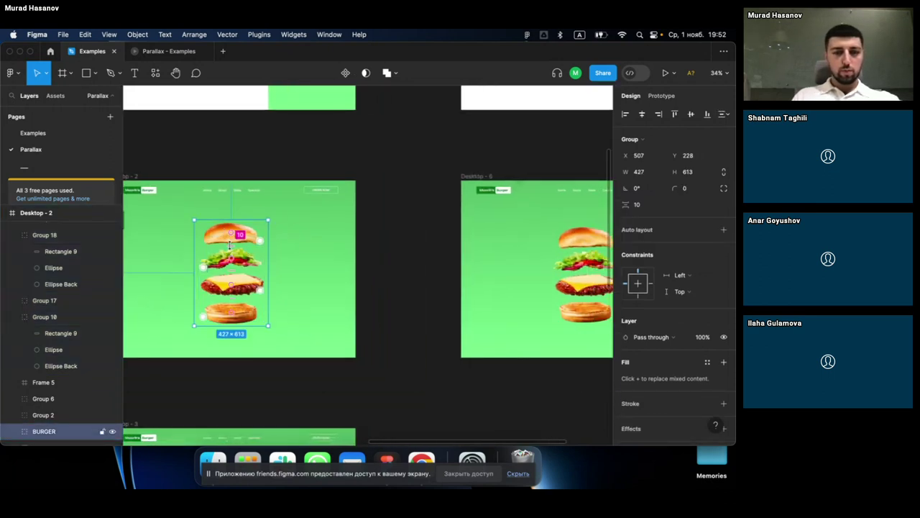
scroll(365, 249, right, 3)
scroll(403, 259, right, 1)
click(431, 272)
scroll(434, 274, right, 4)
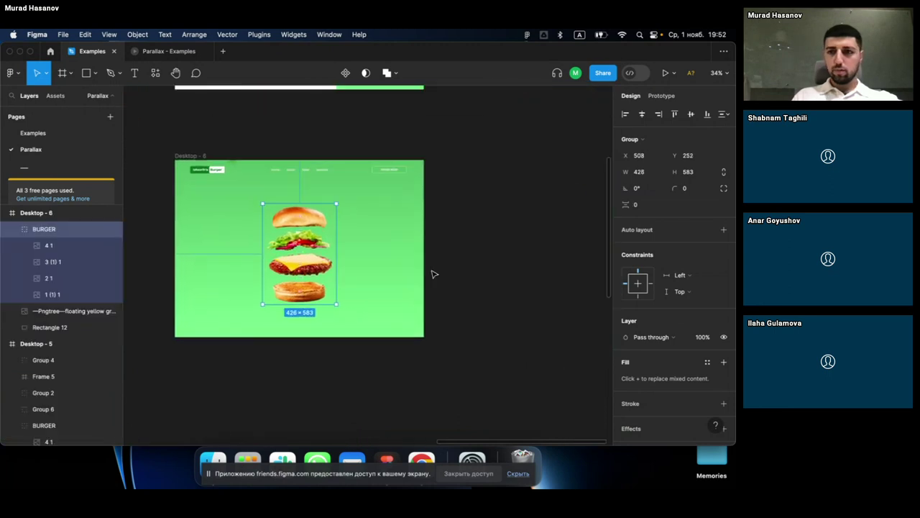
click(642, 208)
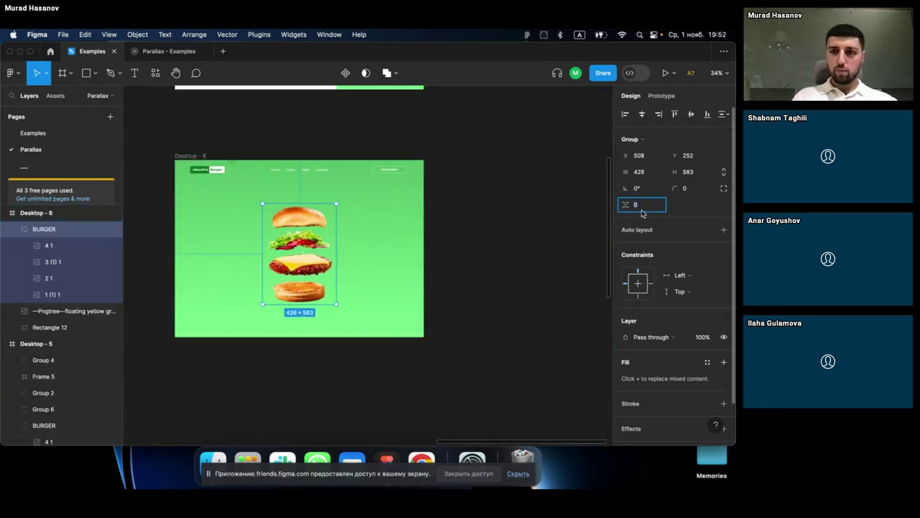
text(10)
key(Return)
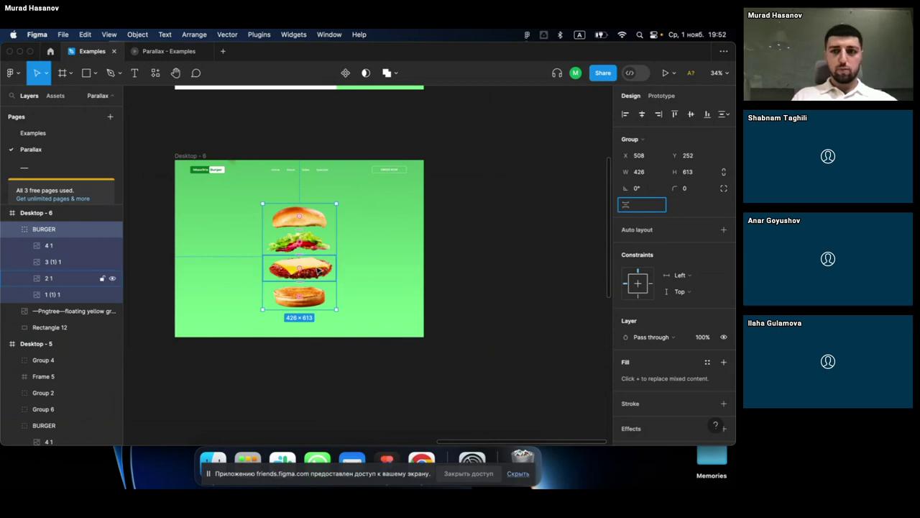
Step: Paste the four label dots into Desktop-6 and check their placement
key(Escape)
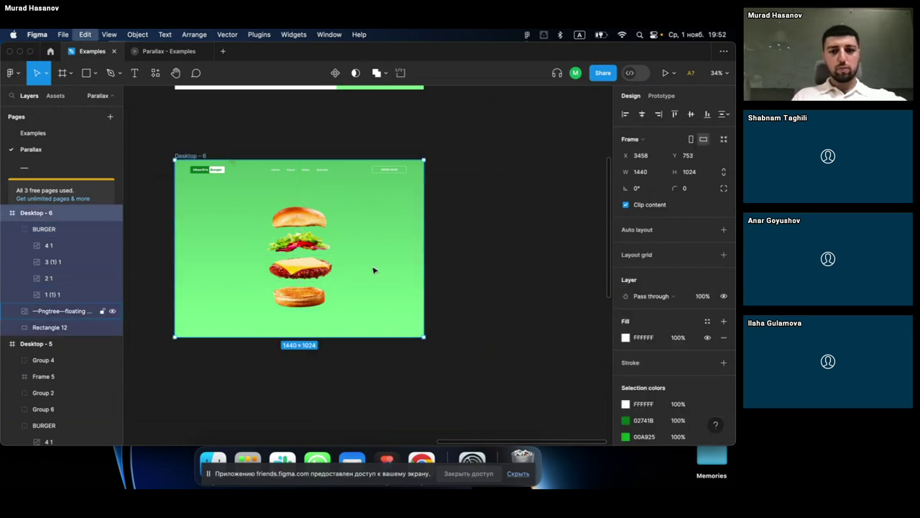
key(ctrl+z)
scroll(314, 258, up, 3)
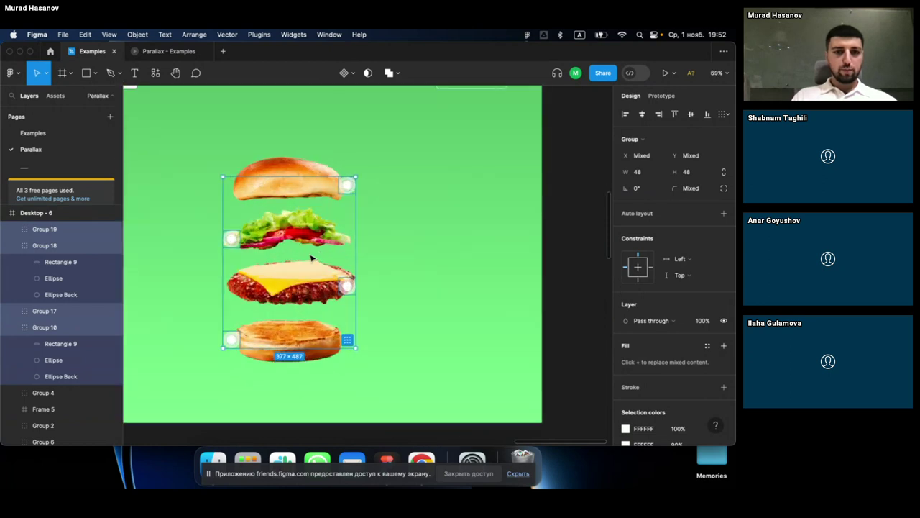
scroll(312, 258, up, 3)
scroll(312, 257, down, 2)
scroll(311, 257, down, 2)
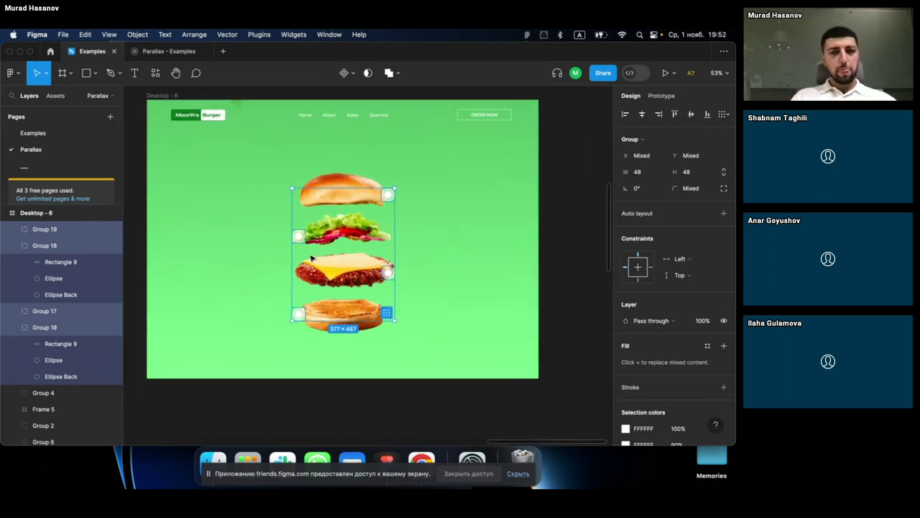
scroll(311, 257, down, 2)
scroll(311, 258, down, 2)
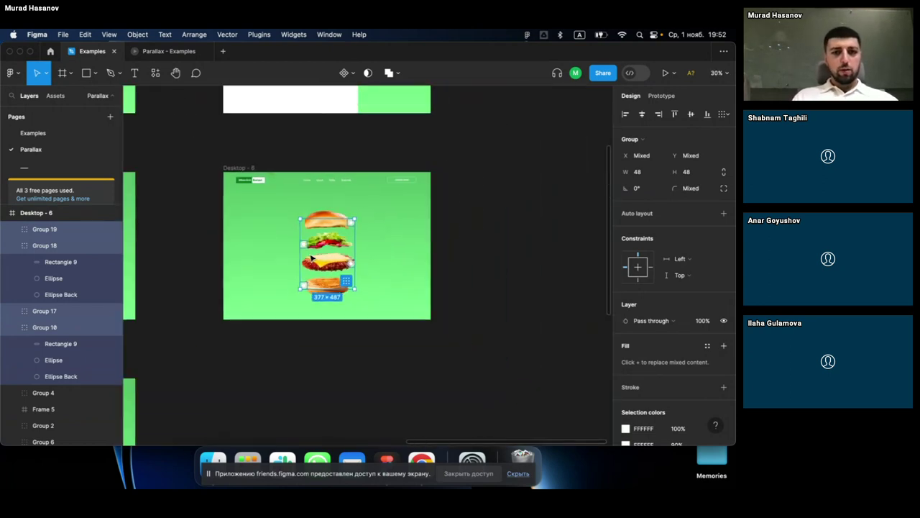
click(364, 142)
scroll(364, 142, up, 2)
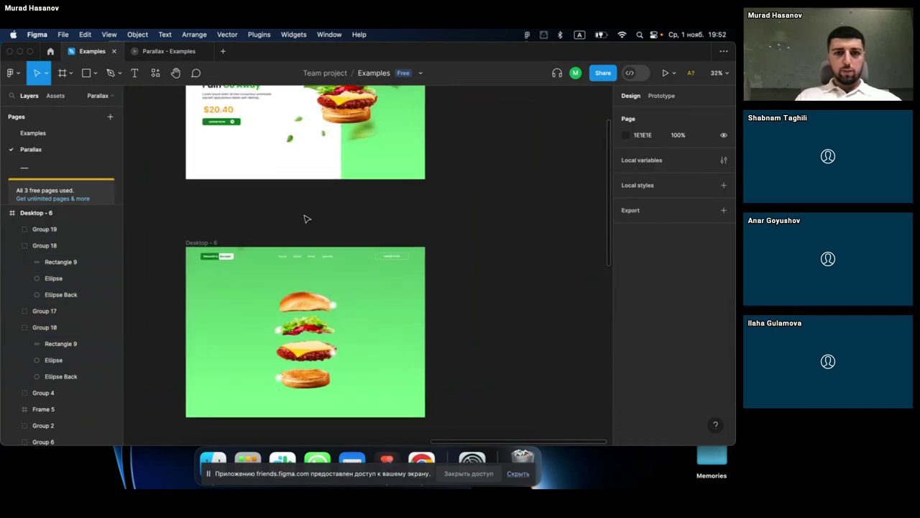
scroll(305, 219, down, 3)
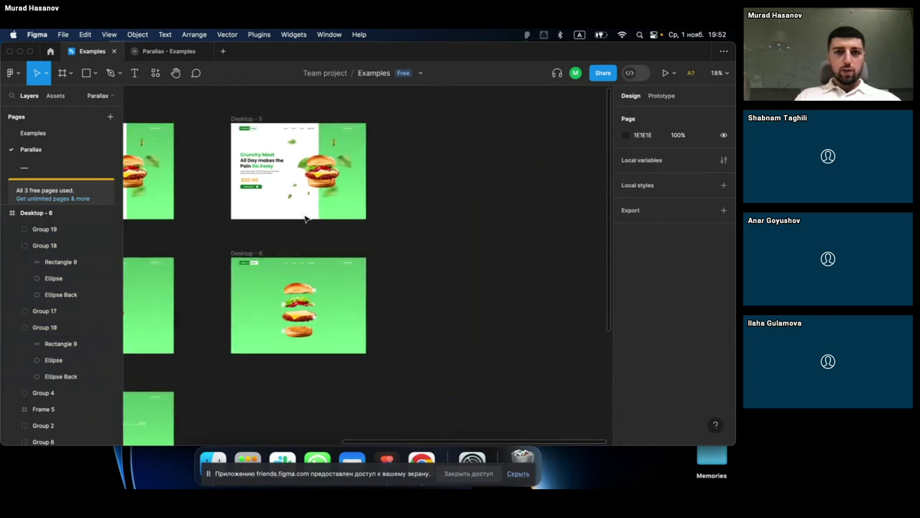
Step: Link Desktop-5 to Desktop-6 in prototype mode with an On drag trigger
click(251, 122)
click(668, 100)
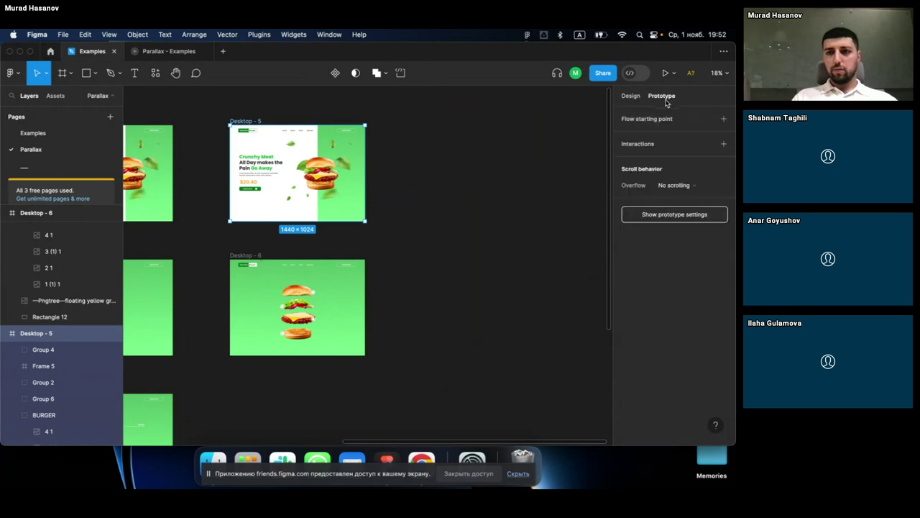
mouse_move(297, 221)
mouse_down()
mouse_move(297, 287)
mouse_move(463, 179)
mouse_up()
click(414, 173)
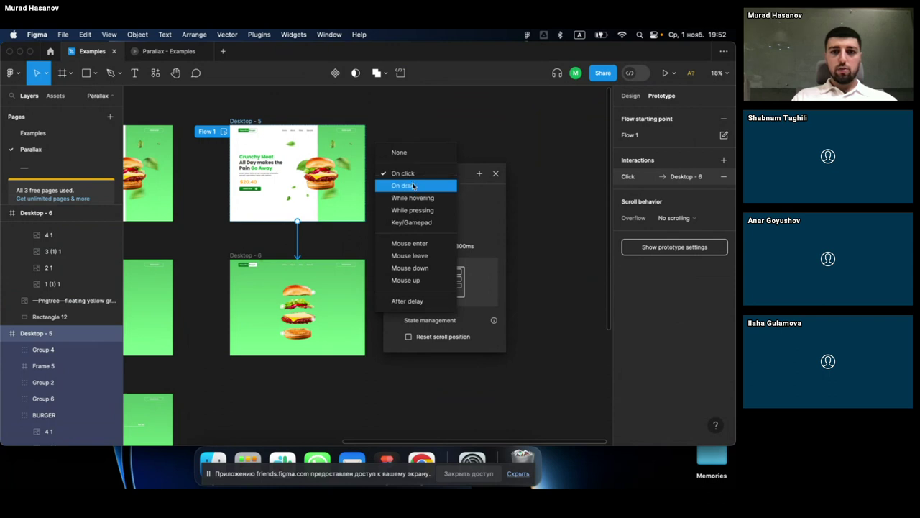
click(413, 185)
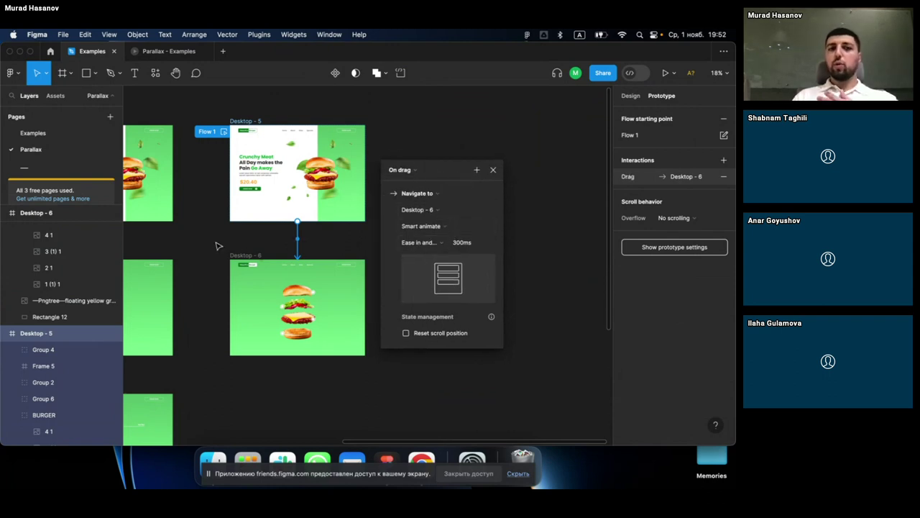
Step: Pan the canvas and move the interaction settings panel aside
scroll(216, 246, left, 5)
scroll(216, 246, down, 2)
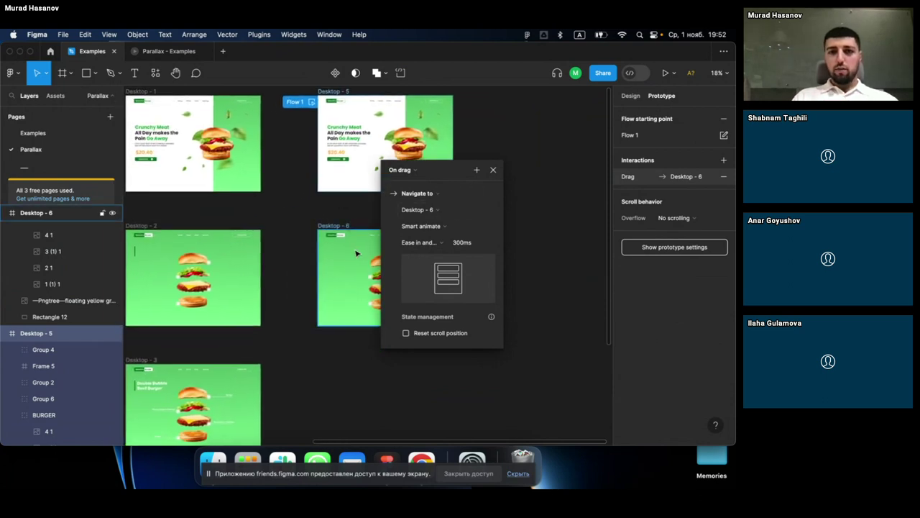
scroll(356, 253, right, 4)
scroll(356, 253, up, 1)
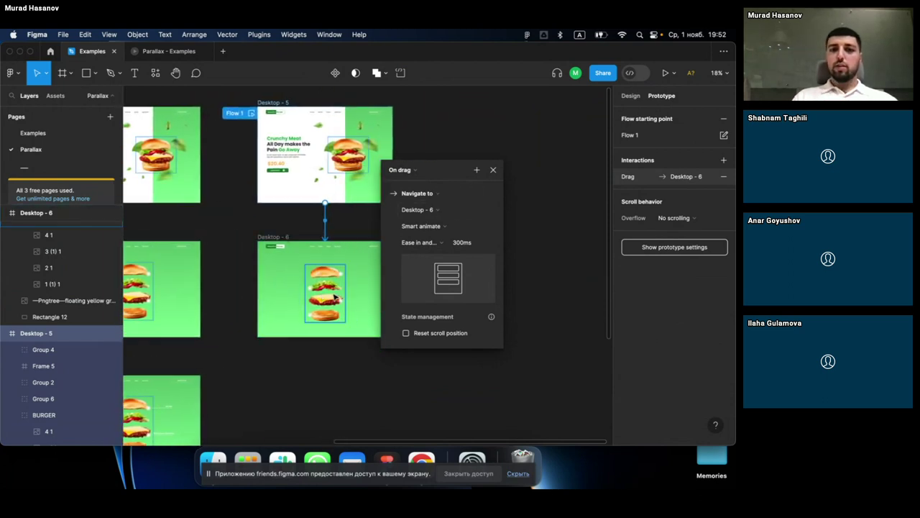
drag(445, 176, 486, 172)
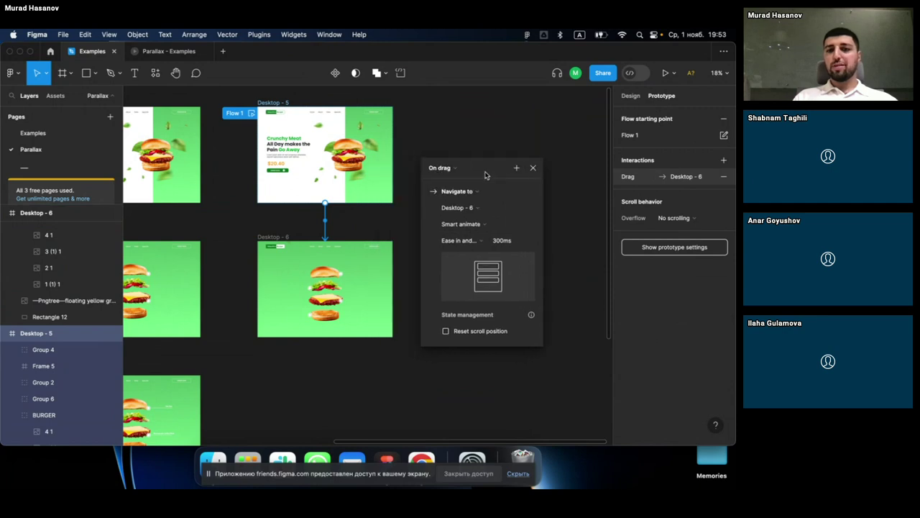
scroll(291, 239, left, 4)
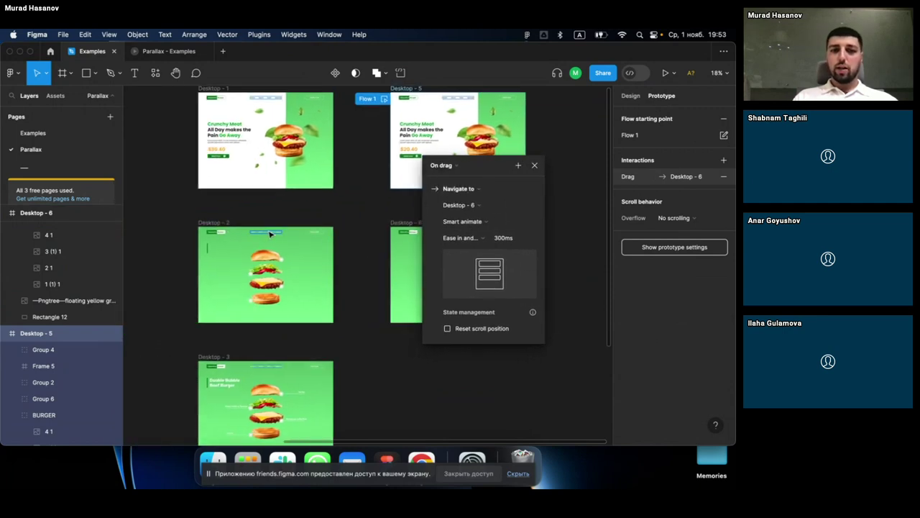
Step: Inspect Desktop-1's drag interaction settings for reference timing
click(291, 240)
click(279, 187)
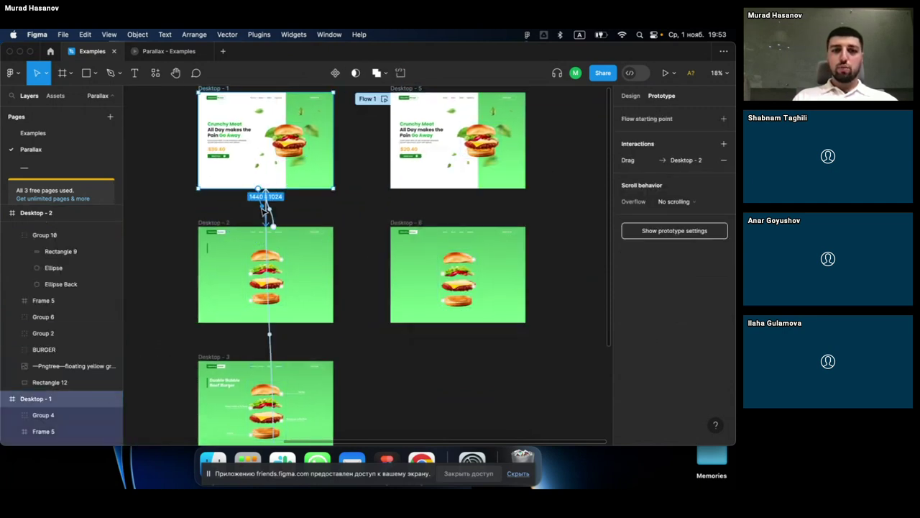
click(264, 207)
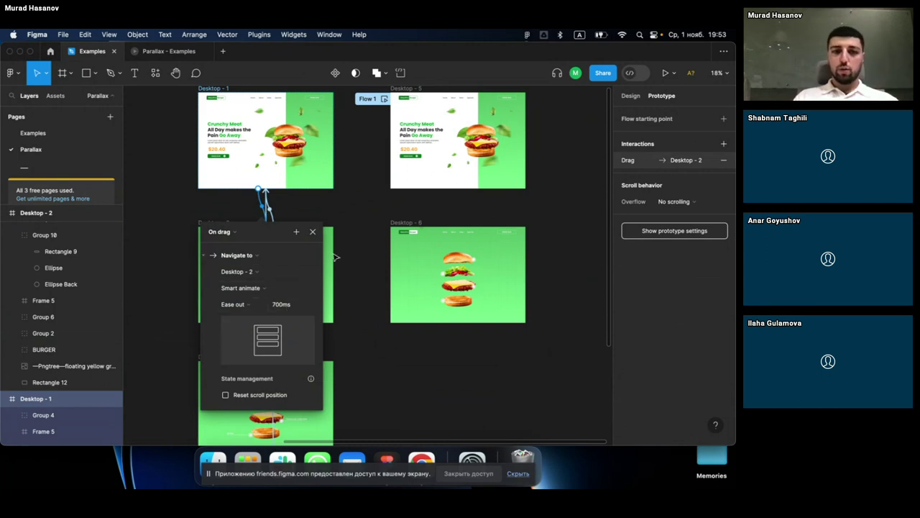
click(313, 232)
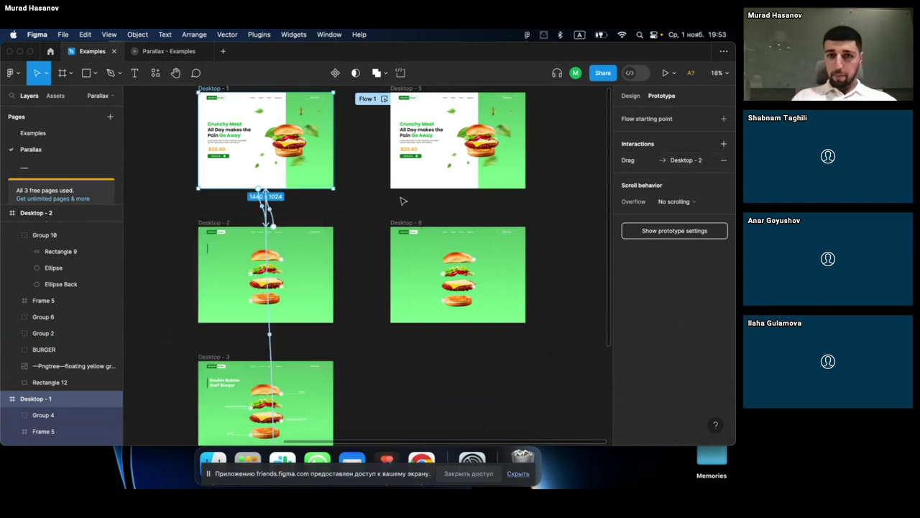
Step: Link Desktop-5 to Desktop-6 on drag with Ease out easing and 700ms duration
click(439, 189)
mouse_move(458, 188)
mouse_down()
mouse_move(464, 216)
mouse_move(531, 206)
mouse_up()
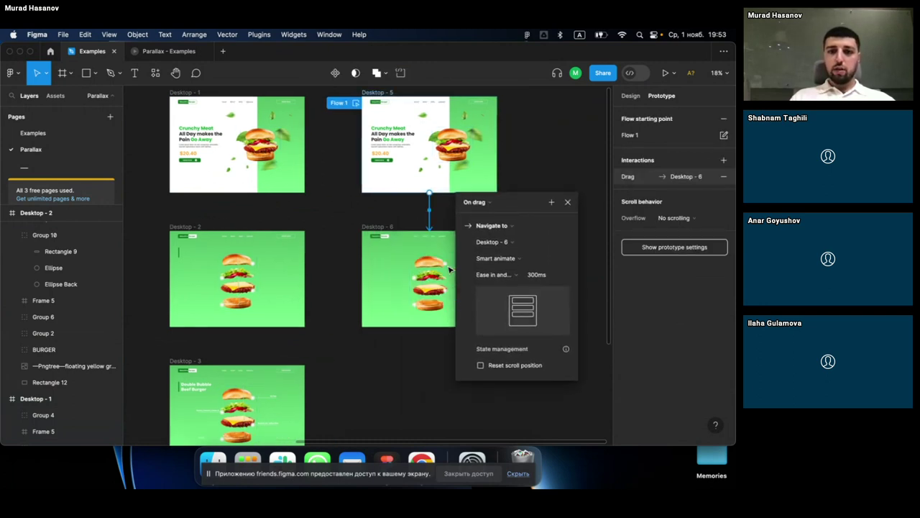
scroll(450, 269, right, 5)
click(496, 274)
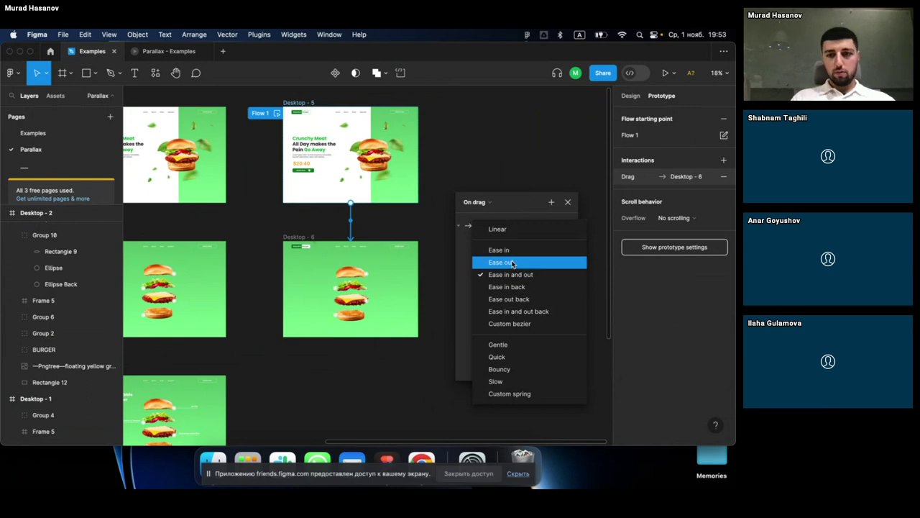
click(503, 262)
click(539, 274)
text(800)
key(Return)
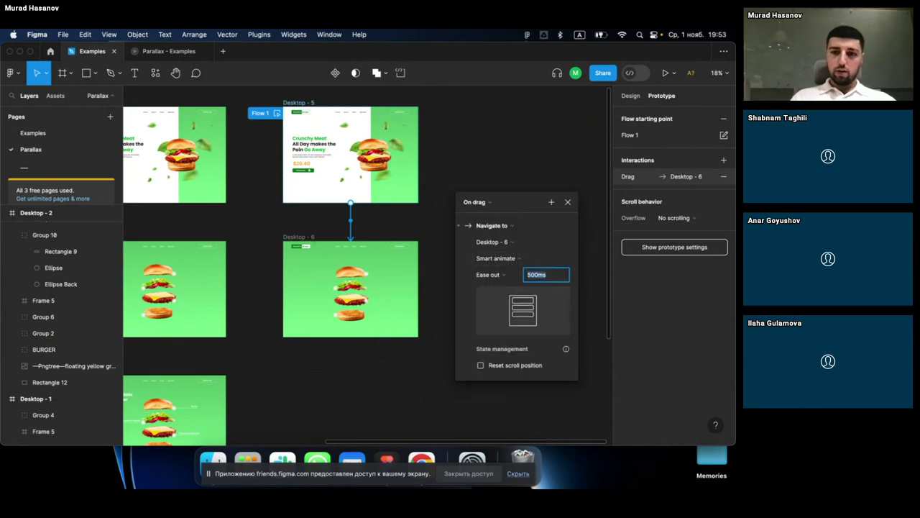
text(700)
key(Return)
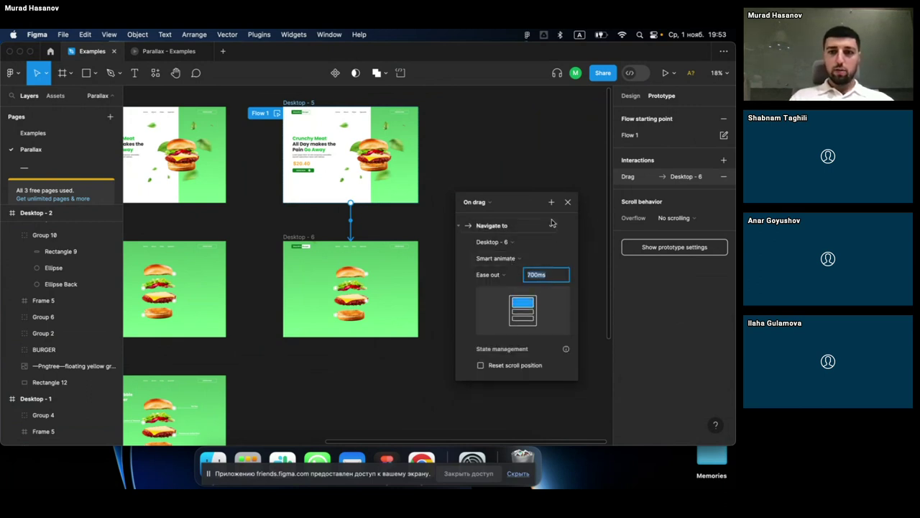
Step: Close the interaction settings and present the prototype, fitting it to the screen
click(569, 205)
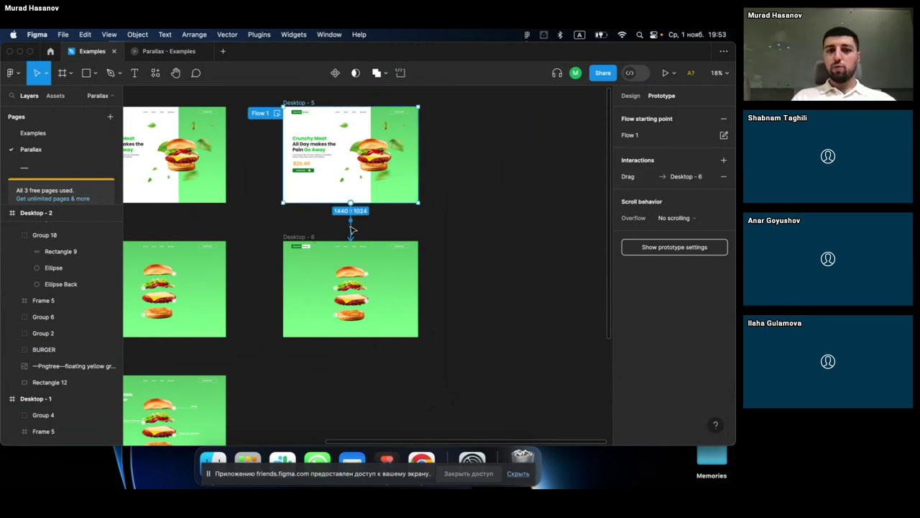
scroll(351, 229, up, 2)
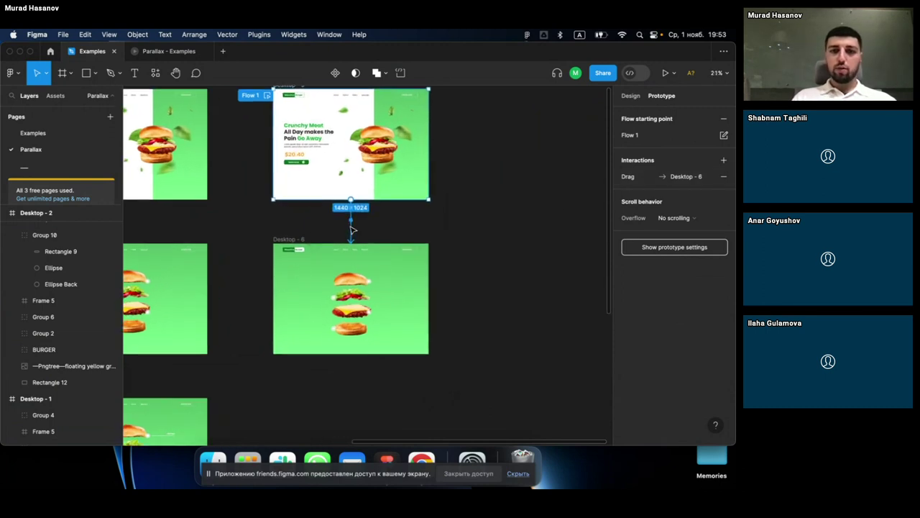
scroll(351, 229, up, 2)
scroll(351, 229, up, 2)
scroll(352, 229, up, 2)
scroll(351, 228, down, 2)
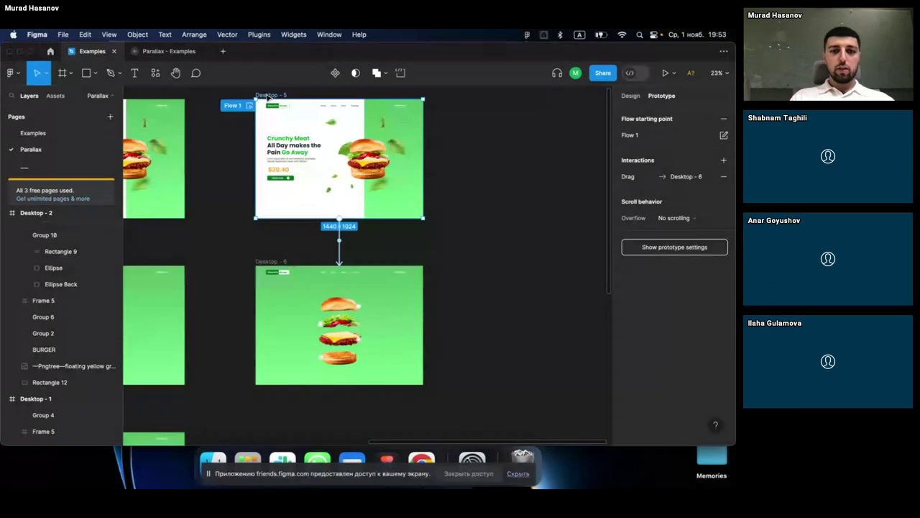
click(665, 72)
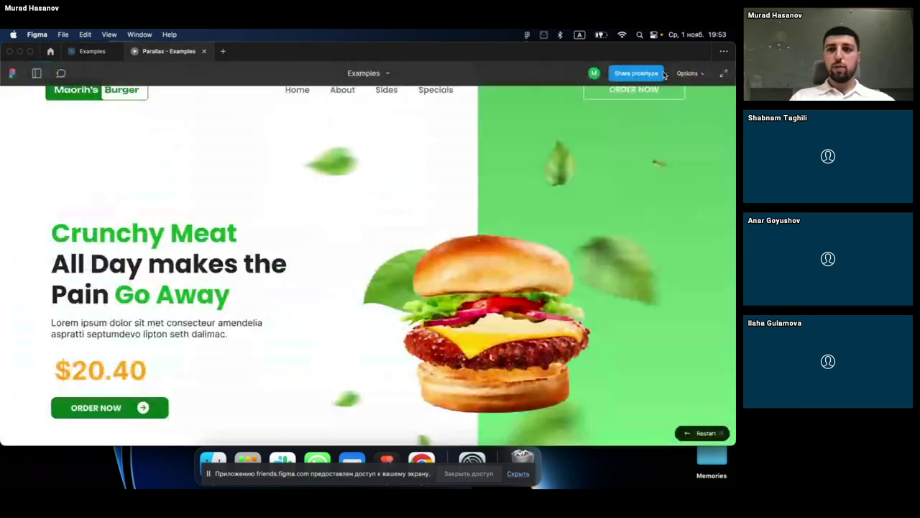
key(z)
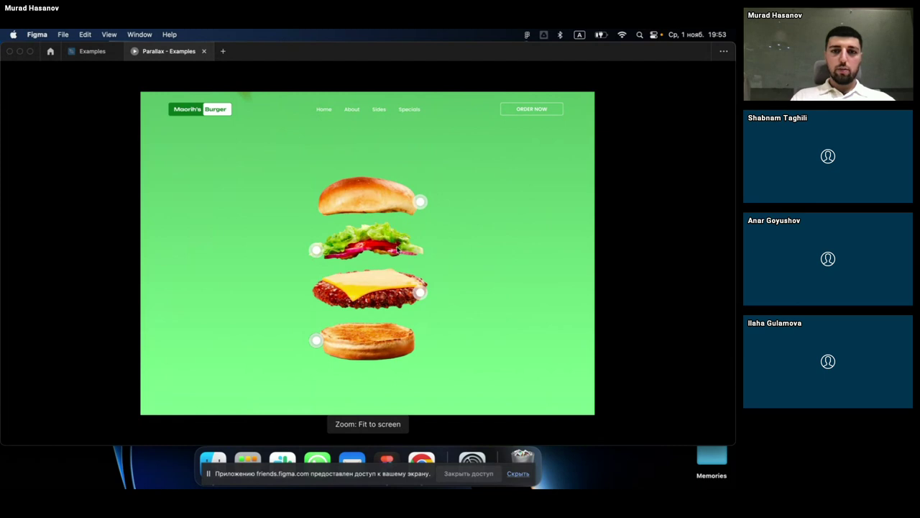
Step: Select Desktop-5, replay the prototype from the hero screen, then return to the editor
click(92, 51)
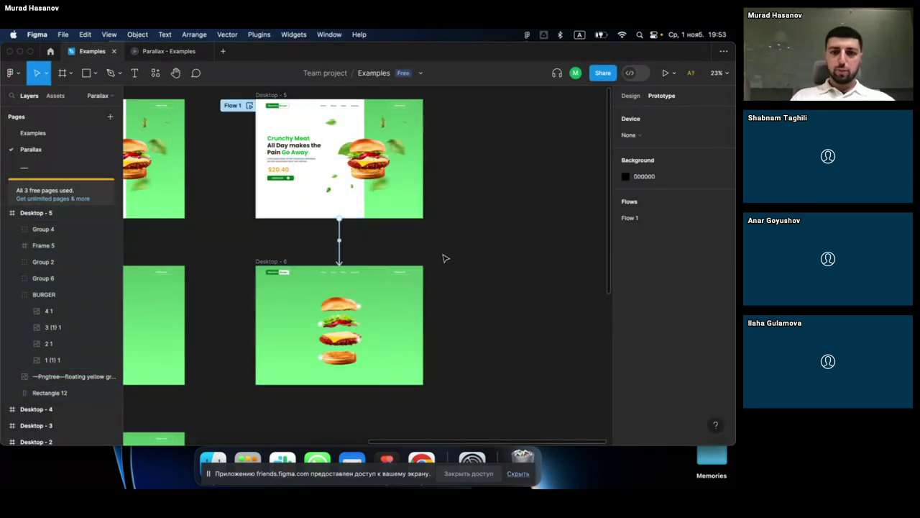
click(274, 262)
key(Escape)
scroll(280, 214, up, 2)
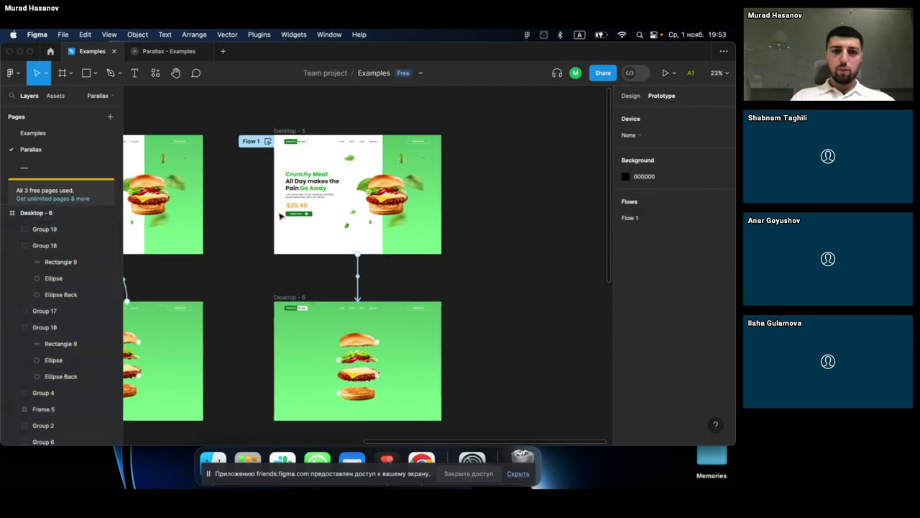
click(291, 132)
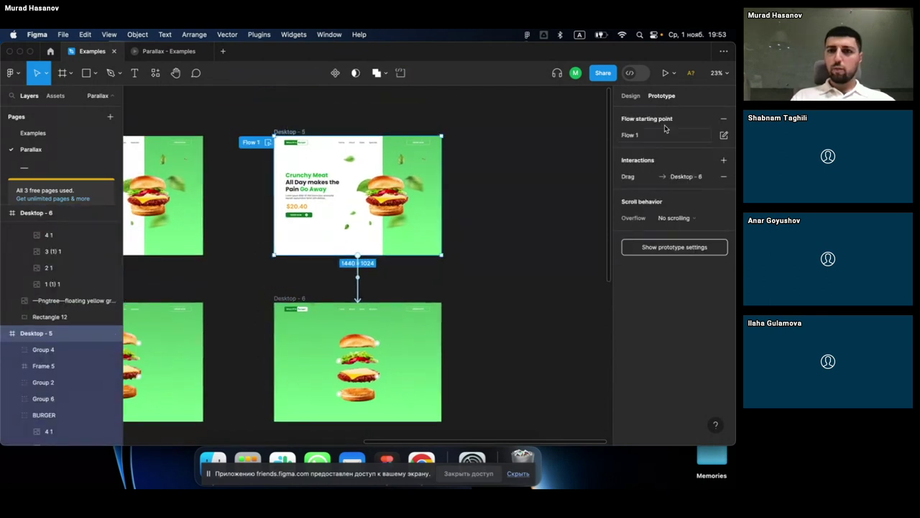
click(169, 51)
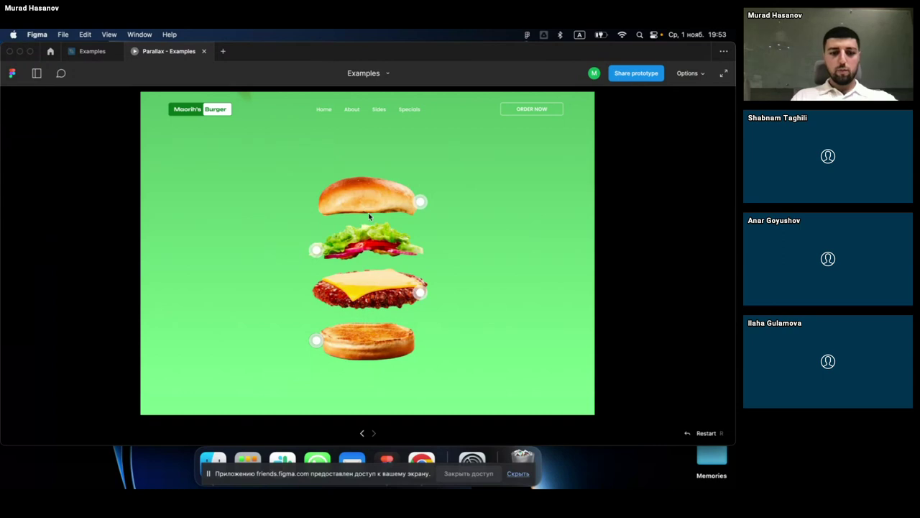
key(r)
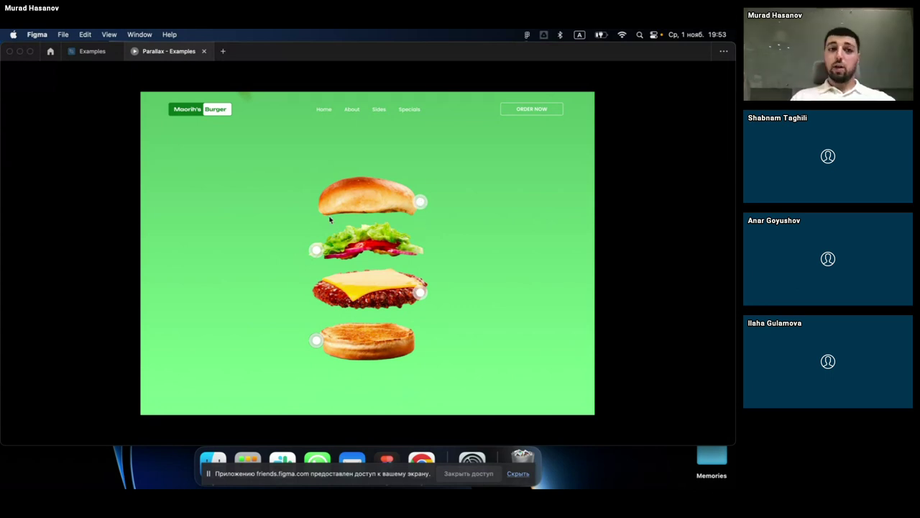
click(92, 52)
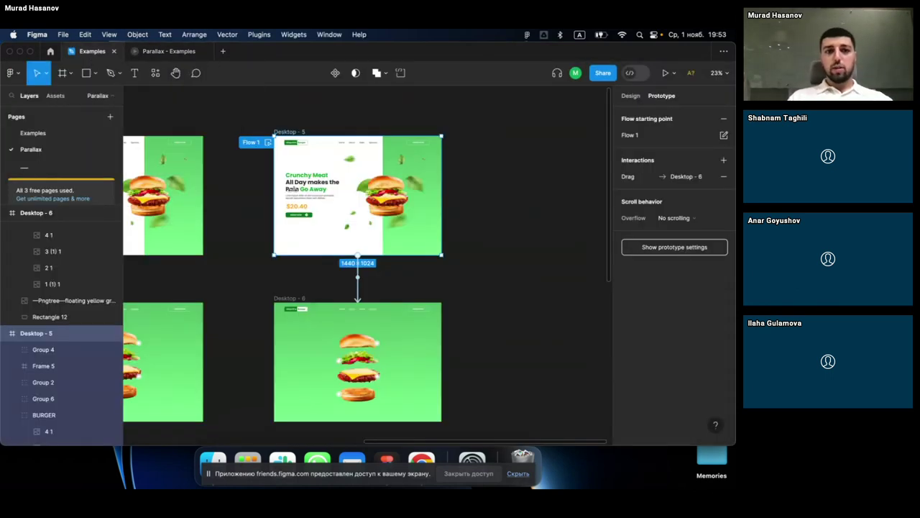
Step: Duplicate Desktop-6 as Desktop-7 and place the copy below Desktop-6
key(Escape)
ctrl+scroll(354, 291, down, 3)
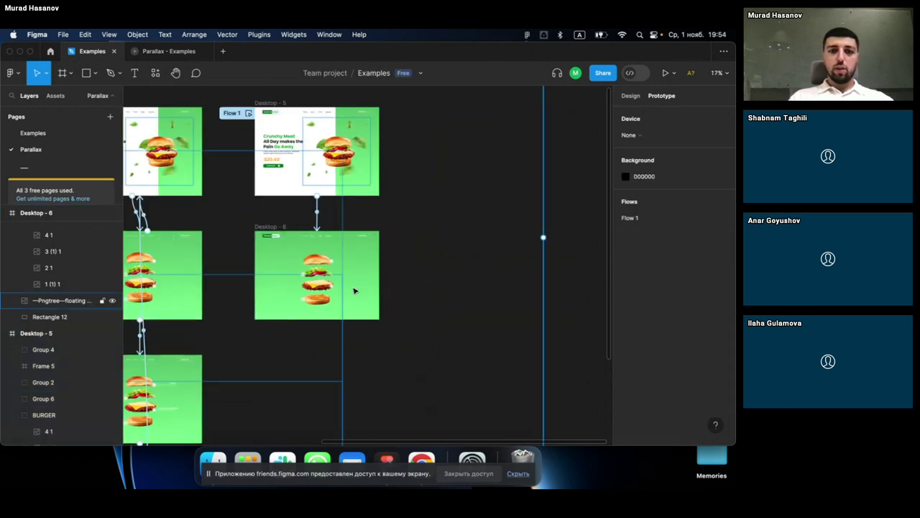
click(352, 301)
click(262, 226)
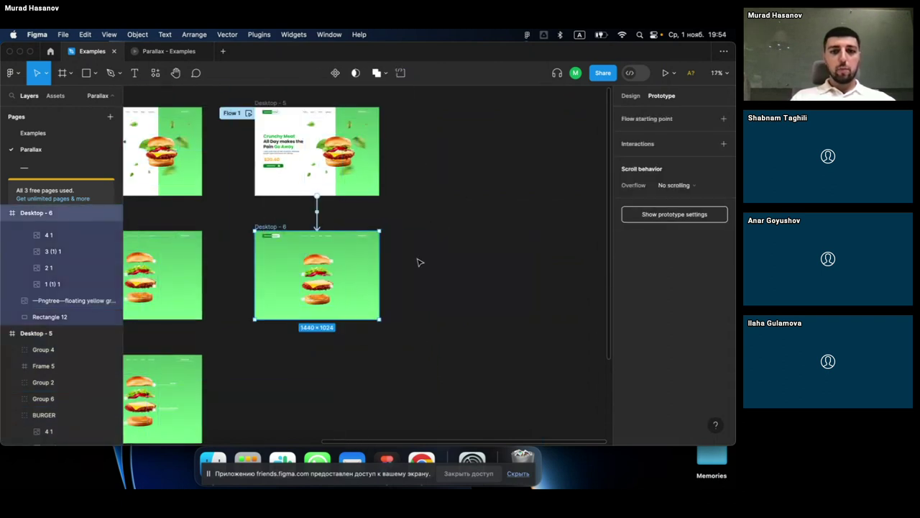
scroll(494, 190, left, 3)
scroll(495, 190, down, 1)
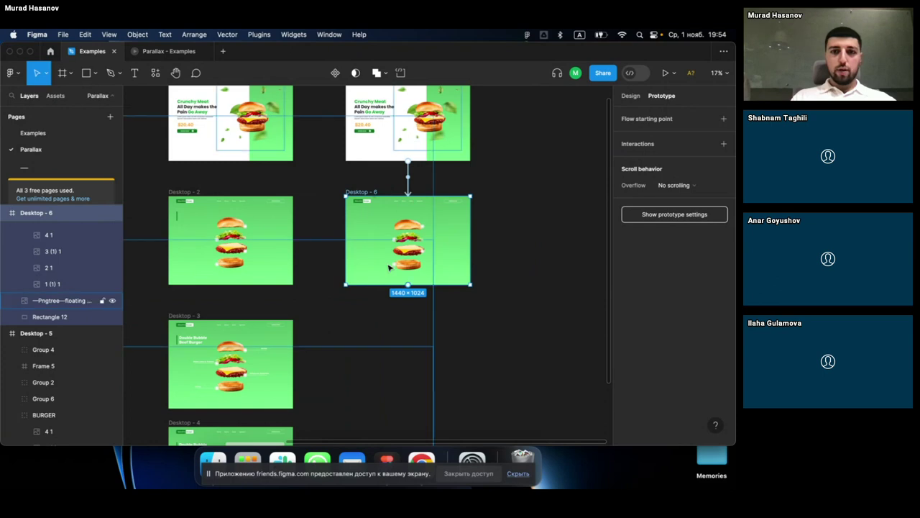
key(ctrl+d)
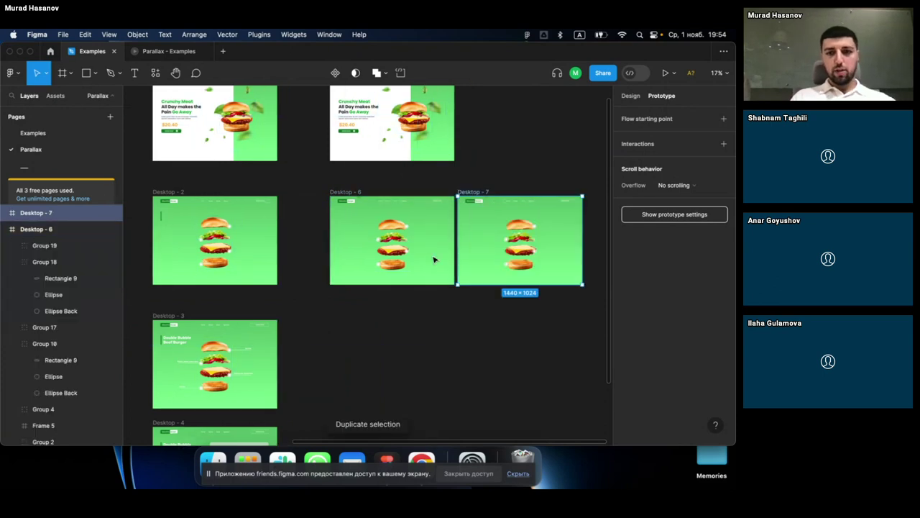
mouse_move(504, 239)
mouse_down()
mouse_move(371, 374)
mouse_move(382, 365)
mouse_up()
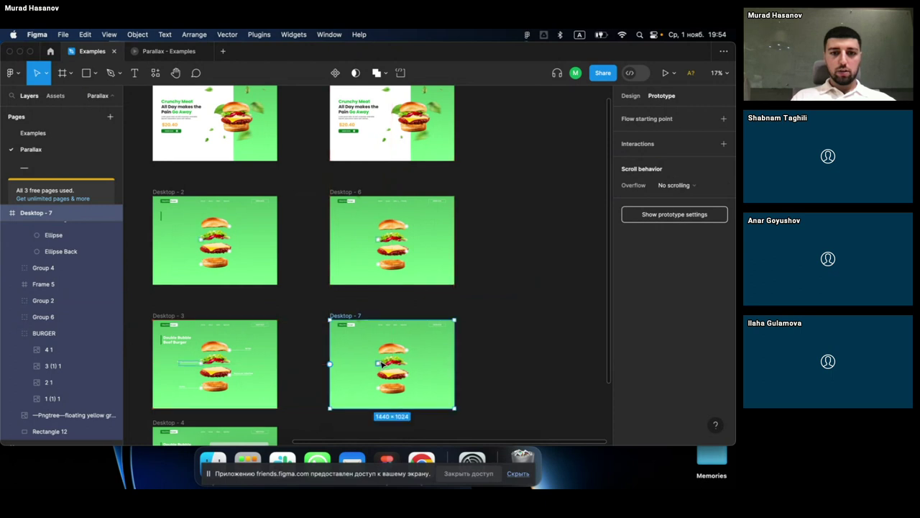
Step: Browse the frames, selecting a Desktop-2 hotspot circle and the ingredient image layer
scroll(274, 274, left, 2)
scroll(273, 274, down, 1)
click(268, 207)
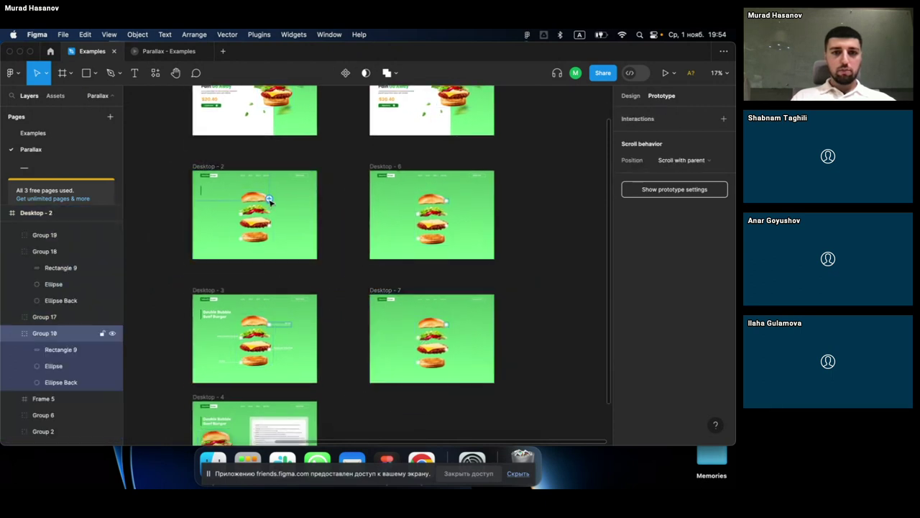
scroll(268, 208, up, 3)
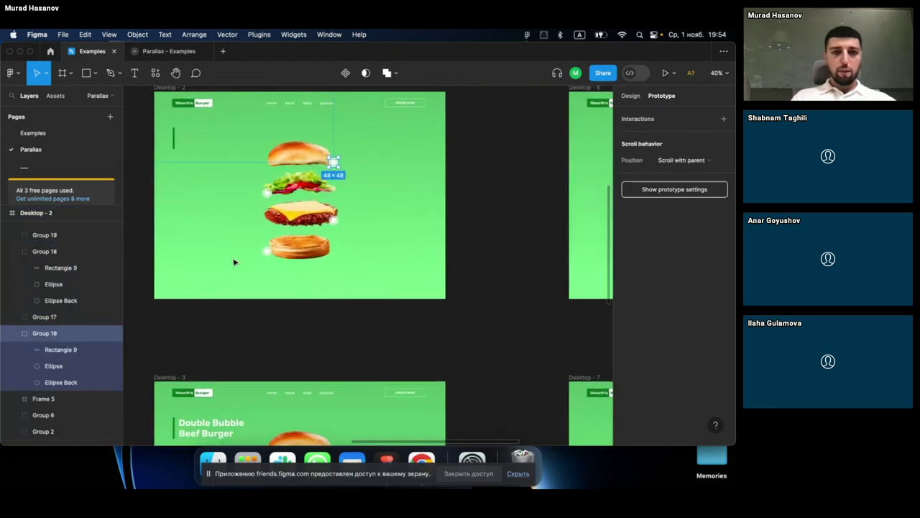
click(398, 211)
scroll(400, 214, down, 3)
scroll(400, 214, right, 2)
scroll(400, 214, down, 1)
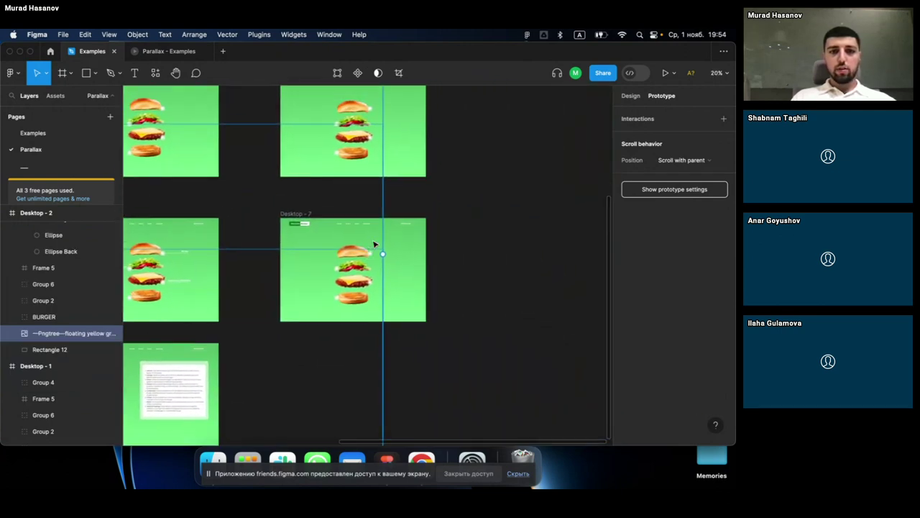
scroll(238, 245, down, 2)
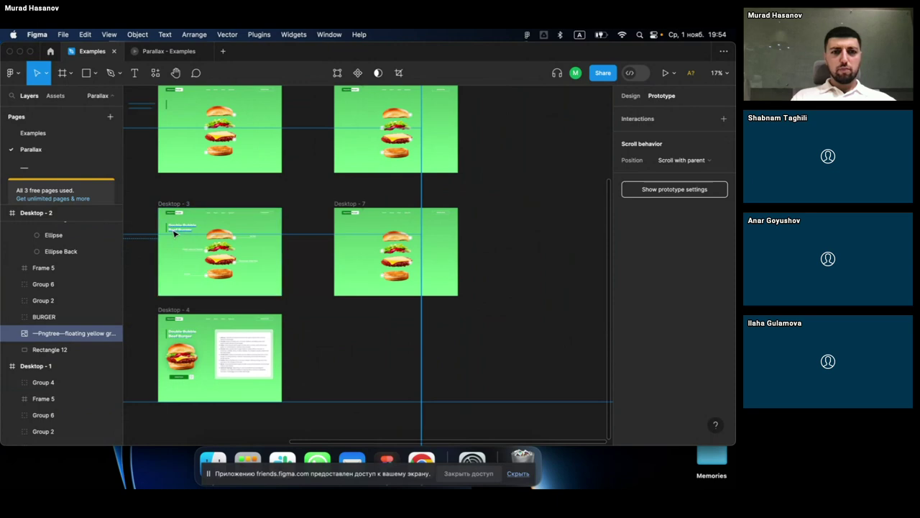
Step: Select the Double Bubble Beef Burger title and its green bar on Desktop-3
click(174, 228)
scroll(174, 232, up, 3)
scroll(174, 233, down, 2)
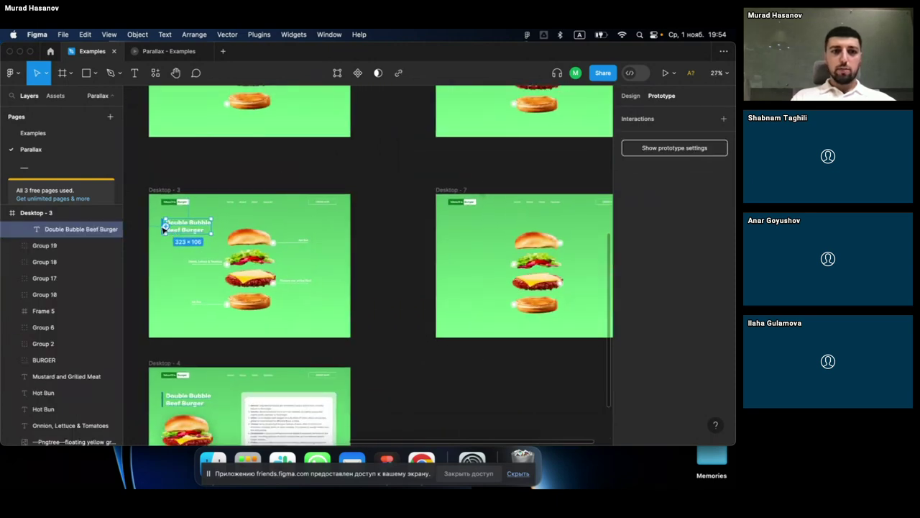
scroll(165, 228, up, 5)
key(ctrl+v)
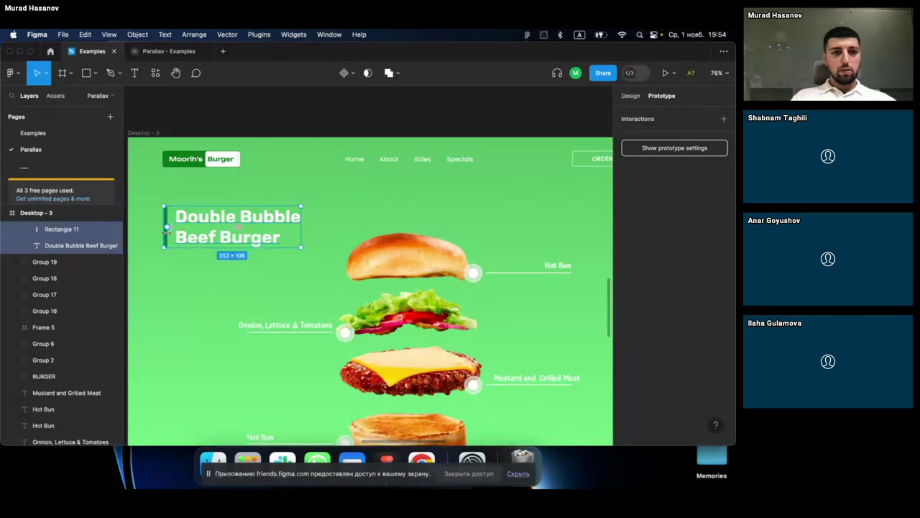
scroll(165, 230, down, 1)
scroll(164, 232, down, 2)
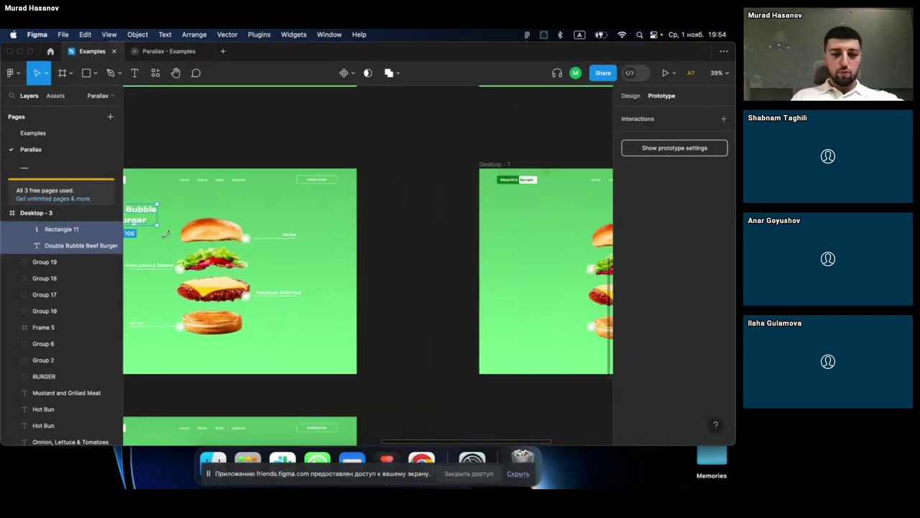
scroll(173, 233, right, 3)
scroll(169, 237, down, 2)
scroll(167, 237, right, 3)
scroll(166, 237, down, 1)
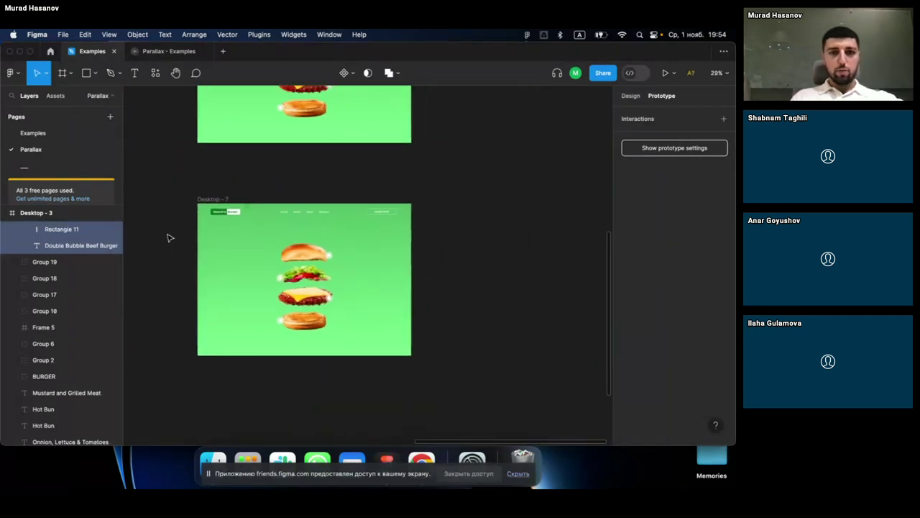
scroll(166, 236, down, 2)
scroll(166, 237, left, 2)
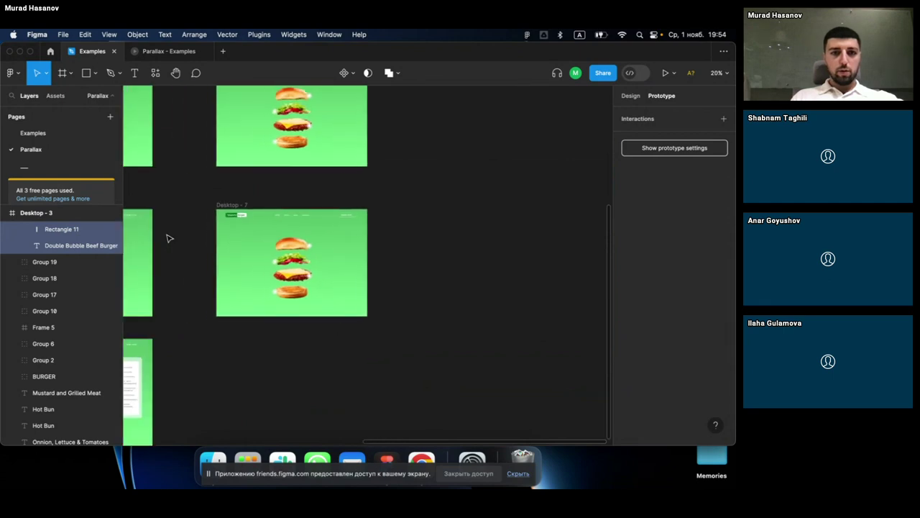
Step: Paste the heading and accent bar into Desktop-7 beside the burger, checking distances with Alt
click(239, 247)
scroll(240, 246, down, 2)
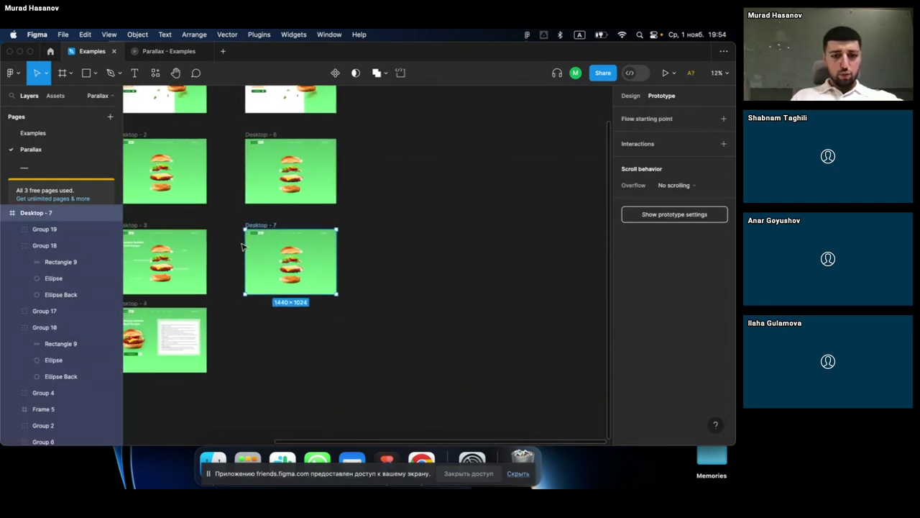
scroll(239, 244, up, 2)
scroll(241, 246, up, 2)
scroll(243, 247, up, 3)
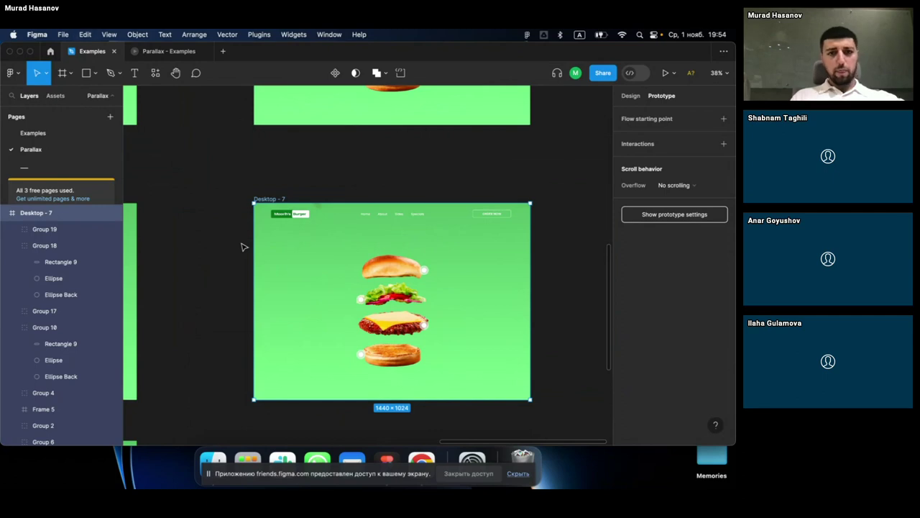
key(ctrl+v)
drag(280, 217, 296, 258)
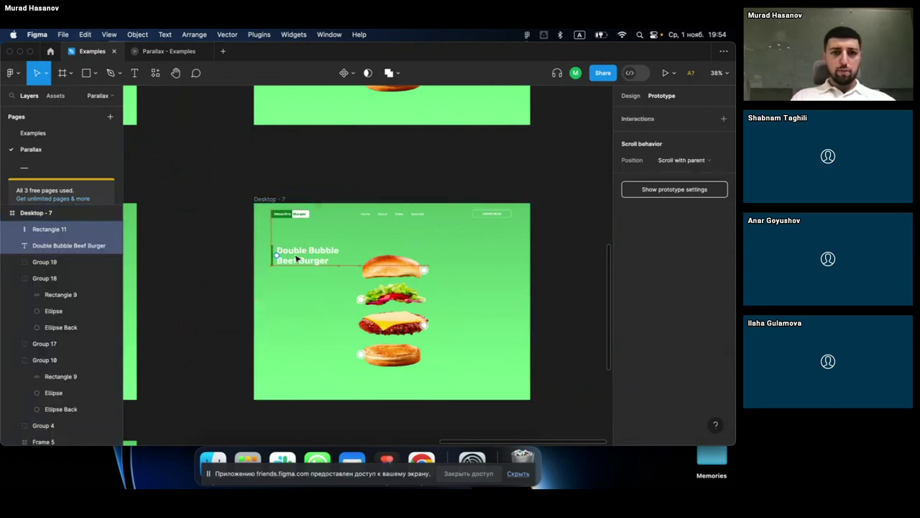
key(alt)
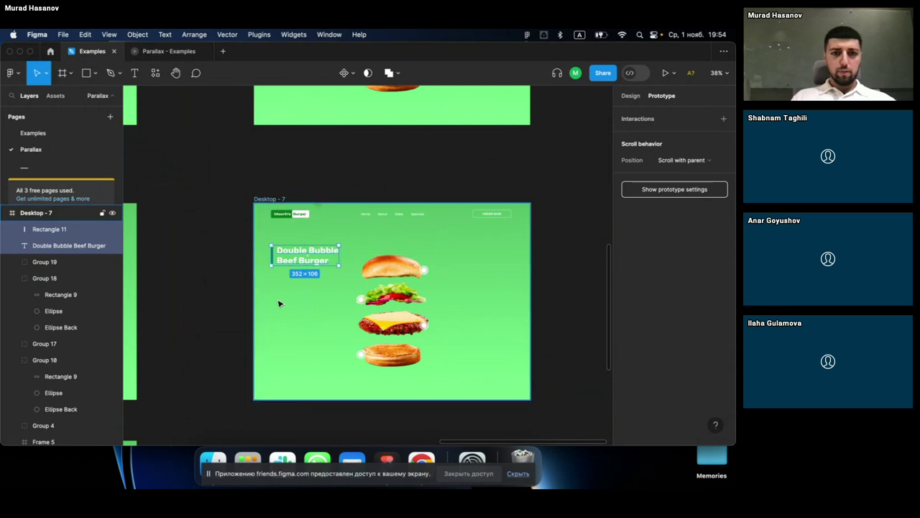
Step: Undo a stray edit and reselect the Double Bubble Beef Burger heading on its own
scroll(285, 276, up, 3)
scroll(285, 276, up, 2)
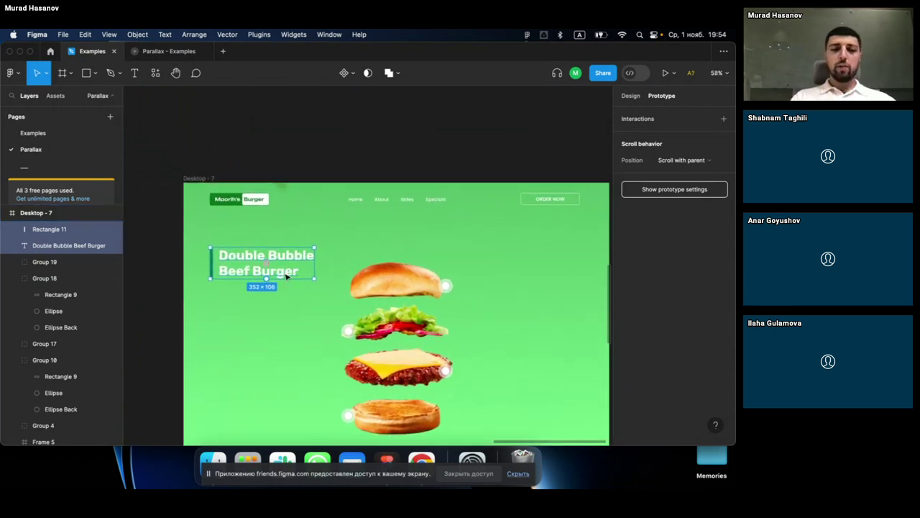
scroll(285, 276, down, 3)
scroll(273, 180, up, 2)
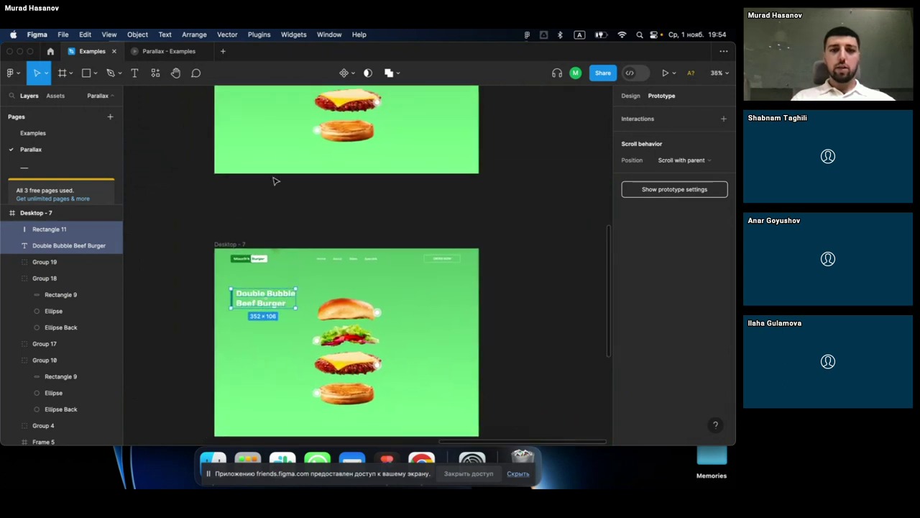
click(261, 151)
key(super+z)
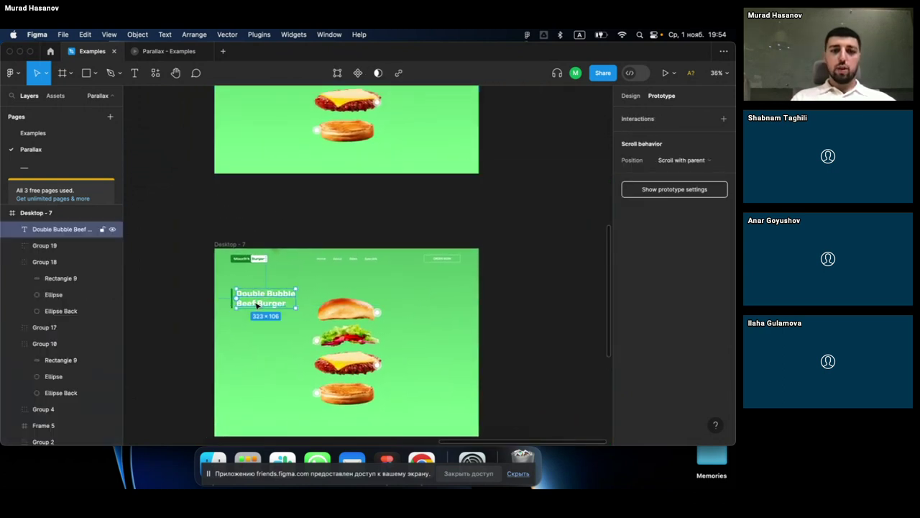
click(265, 150)
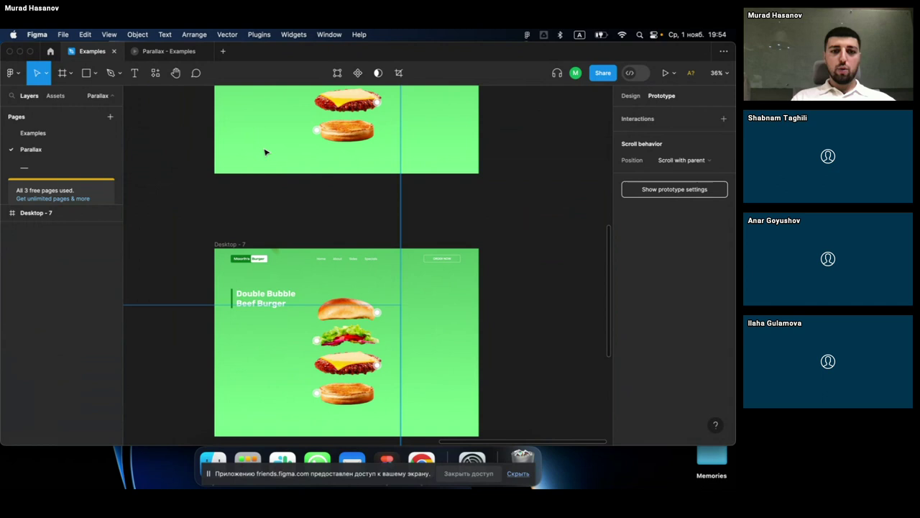
click(256, 309)
scroll(256, 309, up, 3)
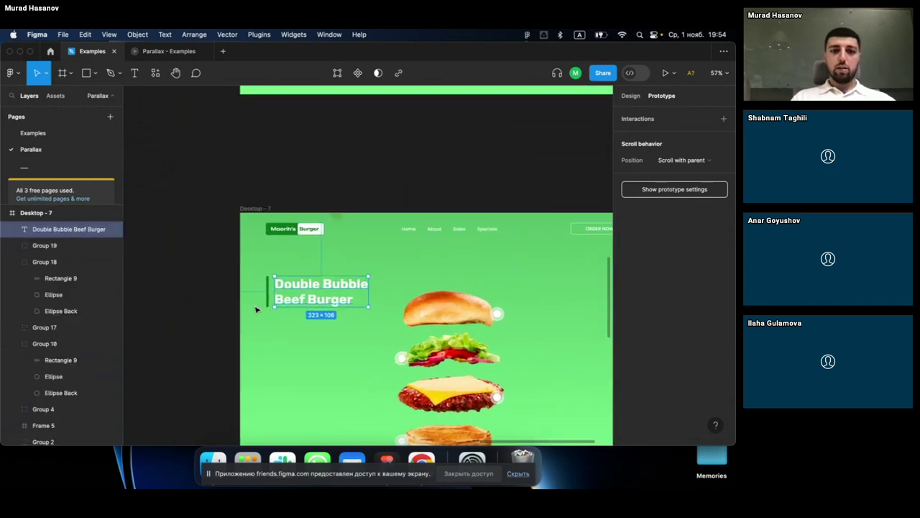
scroll(255, 310, down, 2)
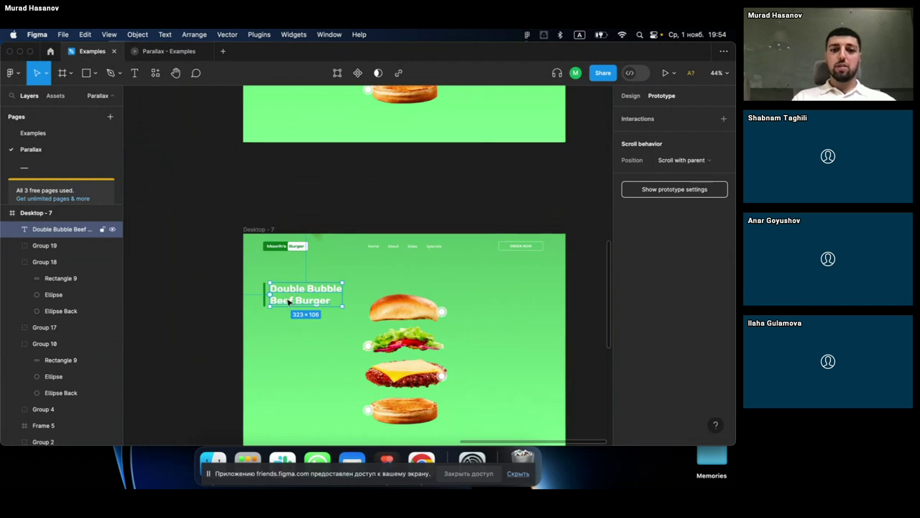
Step: Nudge the heading left, undoing a move past the frame edge to keep it inside Desktop-7
key(shift+Left)
key(shift+Left)
key(shift+Left)
key(shift+Left)
key(shift+Left)
key(shift+Left)
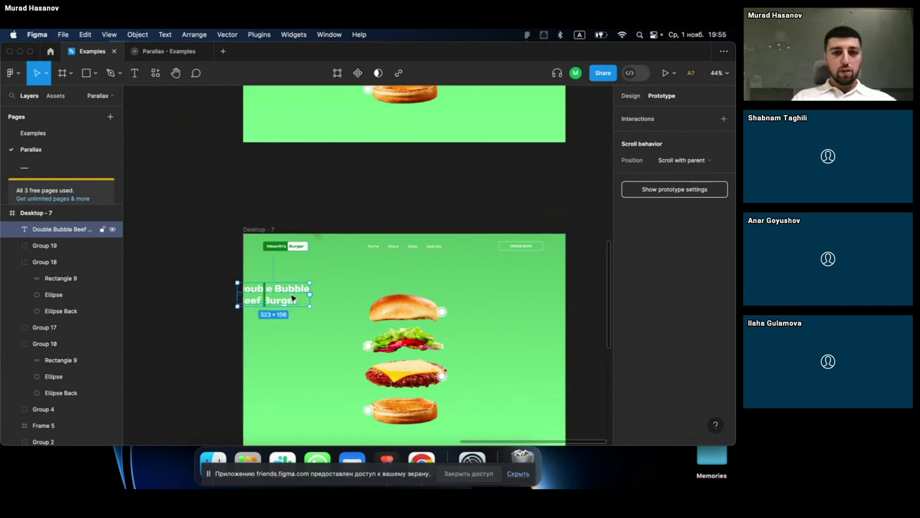
drag(293, 298, 224, 303)
scroll(223, 303, down, 3)
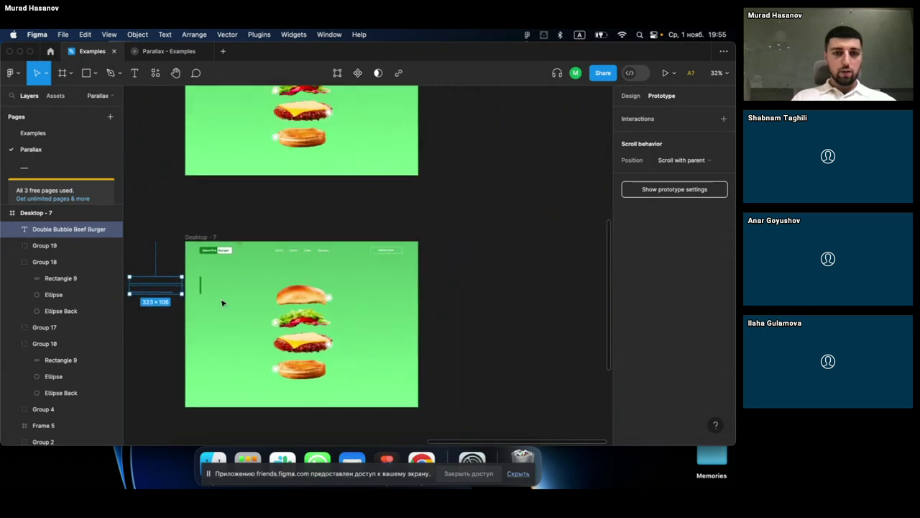
scroll(234, 220, left, 2)
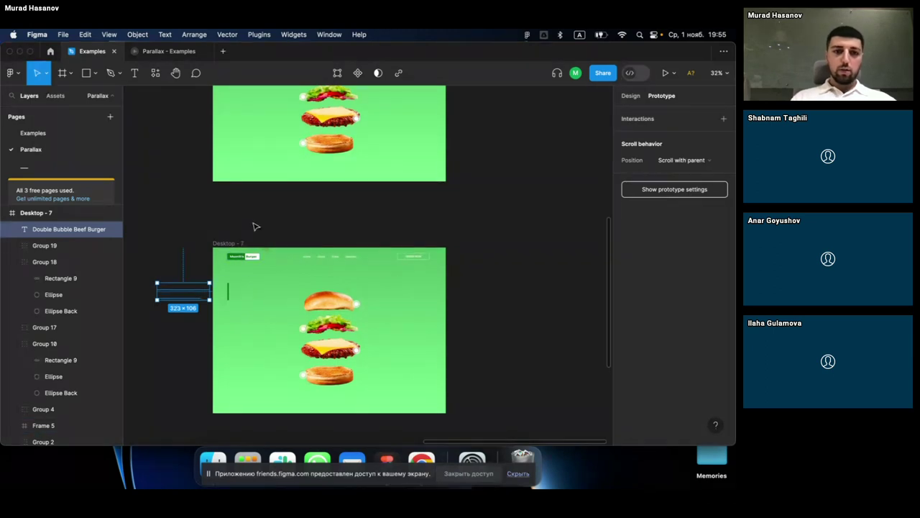
key(ctrl+z)
scroll(256, 227, up, 2)
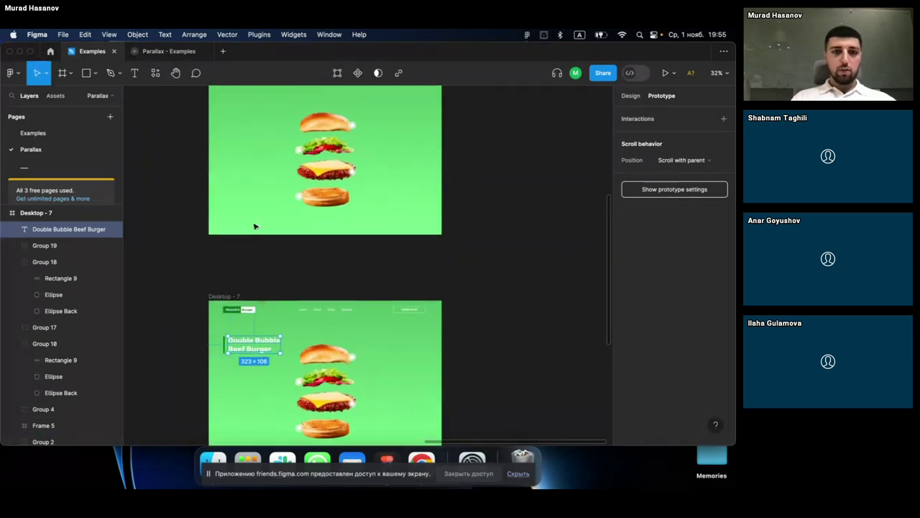
click(260, 279)
scroll(261, 280, down, 5)
click(250, 317)
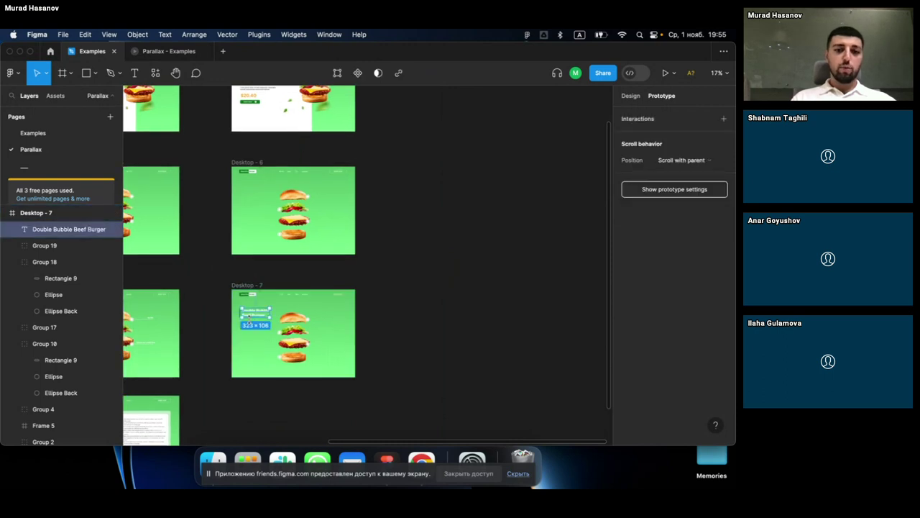
scroll(251, 319, up, 5)
Step: Copy the burger heading with its green accent bar into the Desktop-6 frame
shift+click(223, 305)
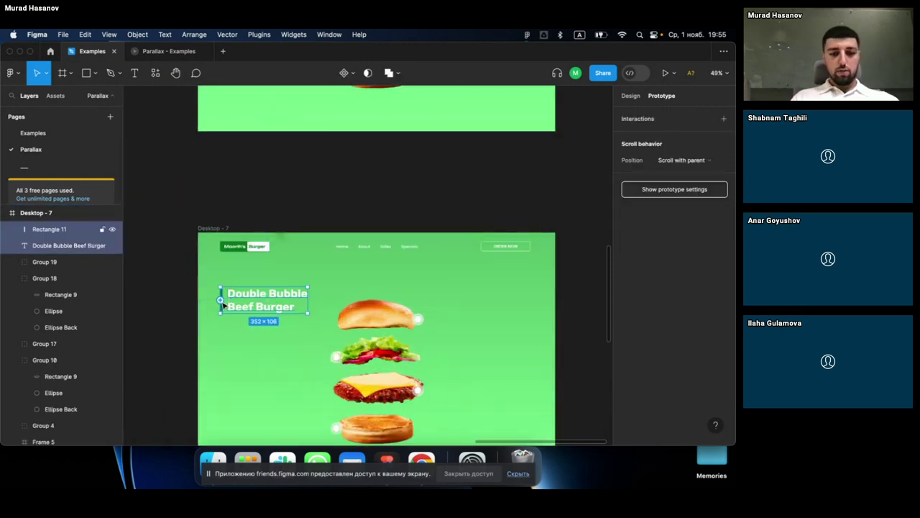
scroll(225, 302, down, 5)
click(246, 206)
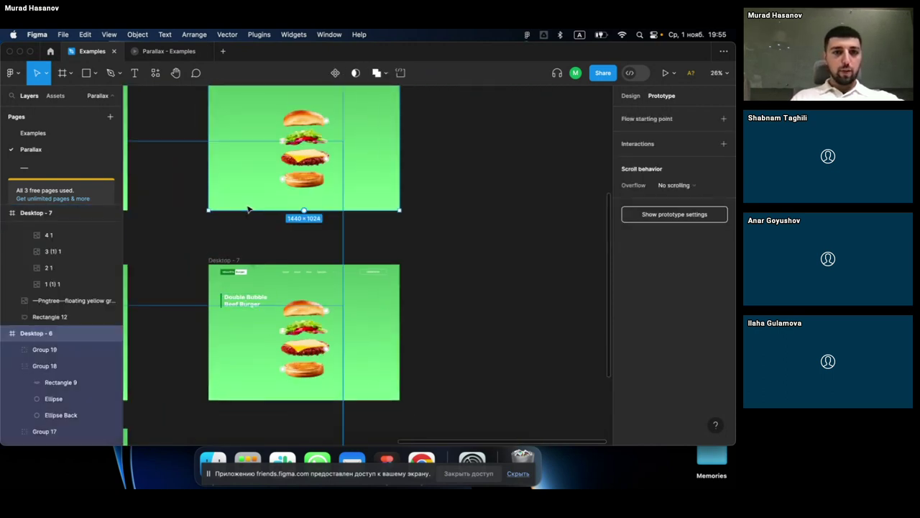
scroll(247, 208, up, 4)
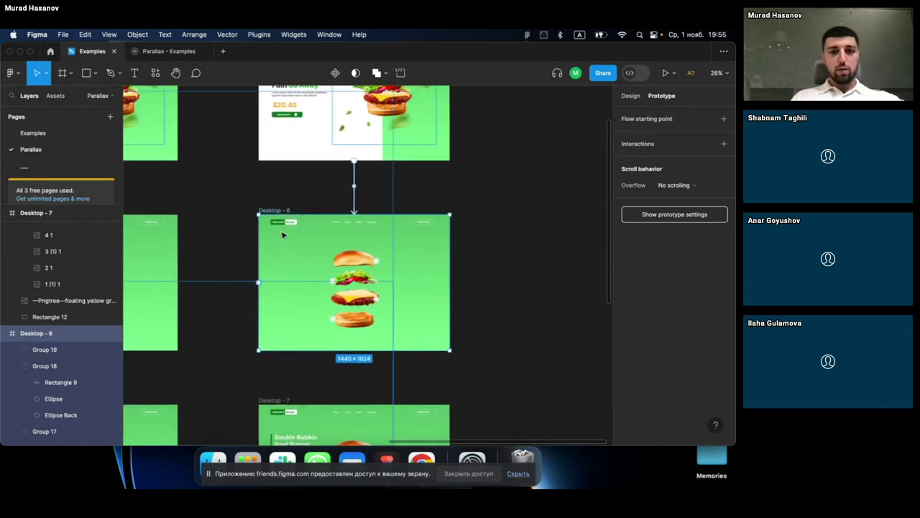
key(ctrl+v)
scroll(282, 236, up, 5)
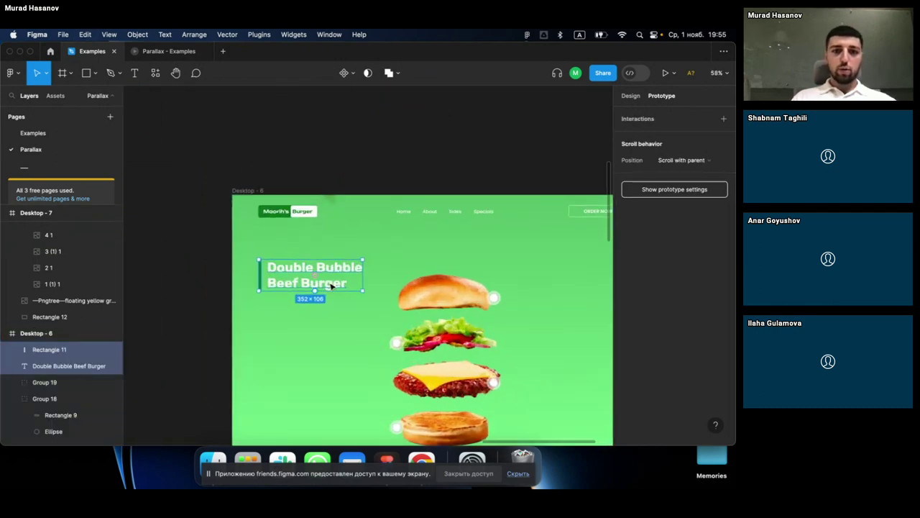
Step: Move the 323×106 heading just off Desktop-6's left edge, leaving the accent bar inside
drag(324, 285, 337, 285)
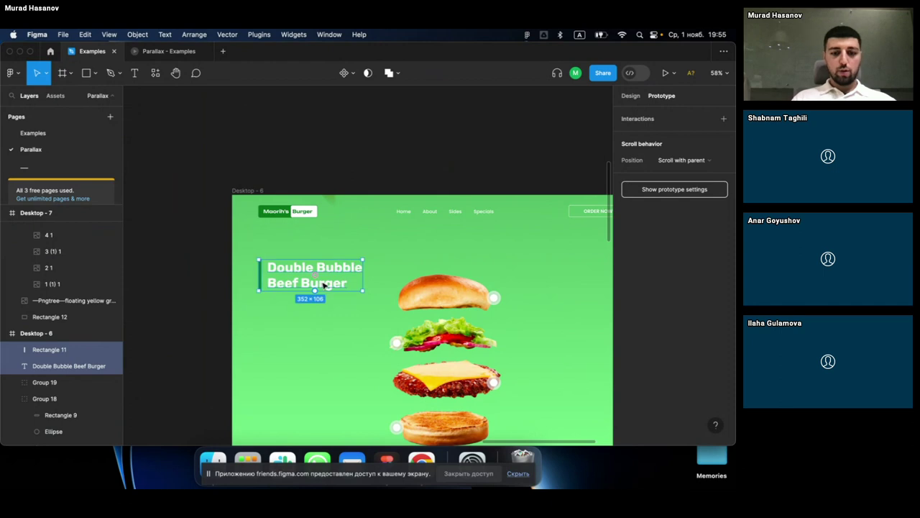
double_click(333, 281)
key(Escape)
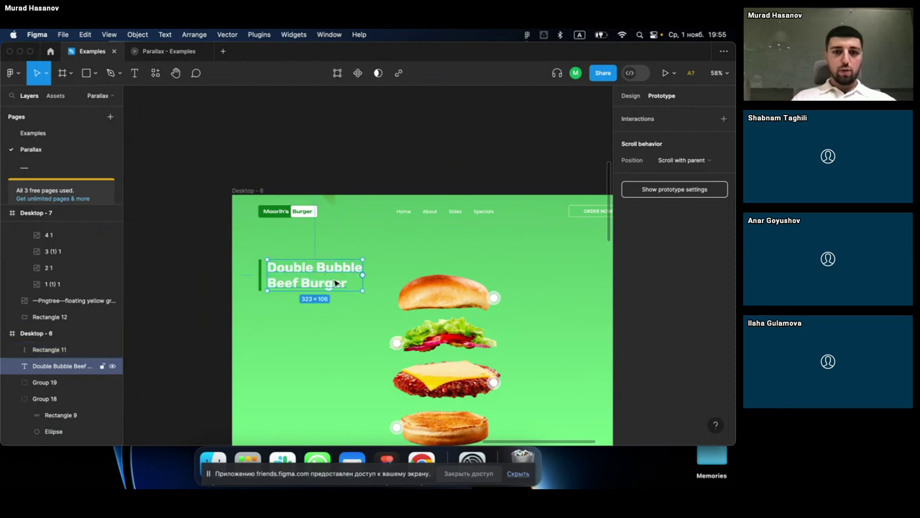
drag(333, 284, 196, 283)
scroll(197, 285, right, 3)
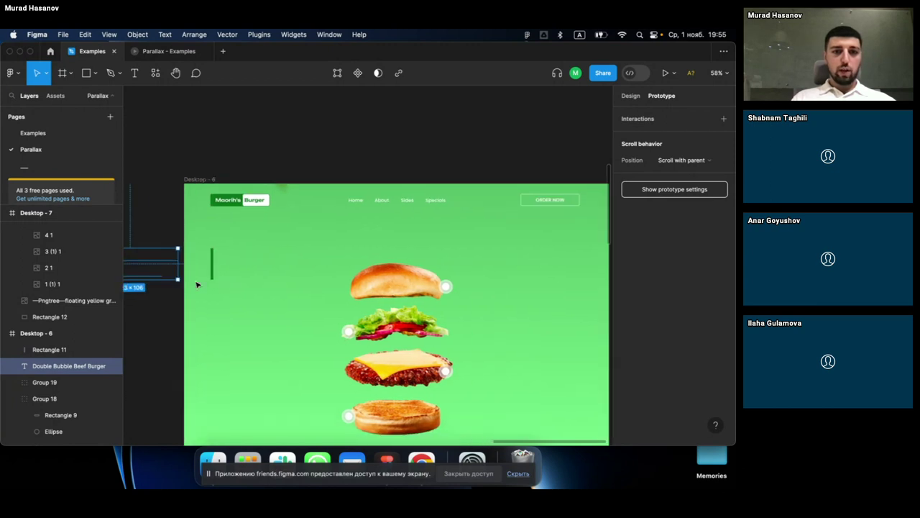
scroll(197, 284, up, 5)
scroll(197, 284, down, 5)
scroll(197, 285, down, 2)
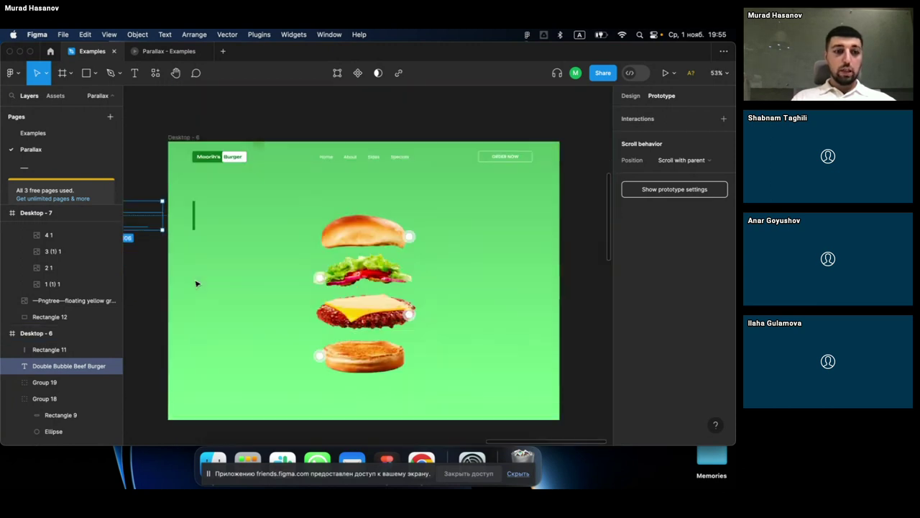
scroll(64, 366, left, 3)
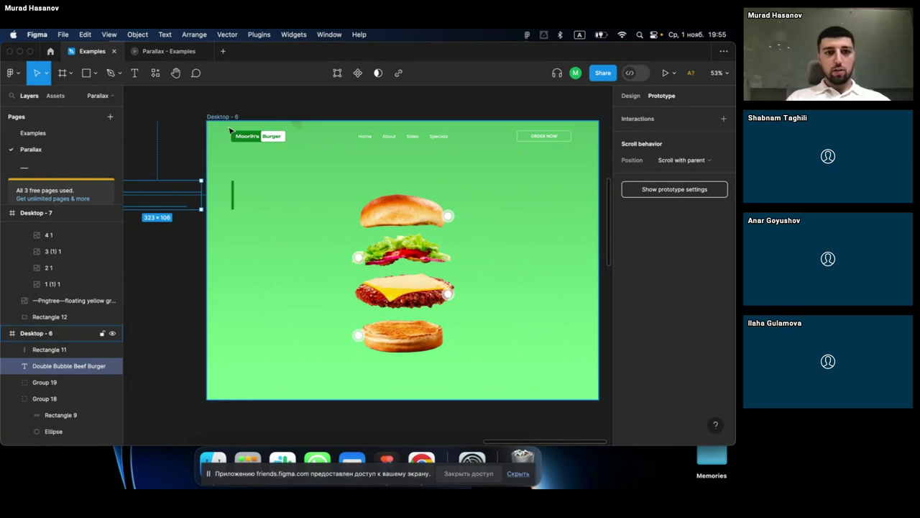
scroll(277, 191, down, 3)
Step: Link the Desktop-6 frame to Desktop-7 as a prototype connection
scroll(263, 224, down, 3)
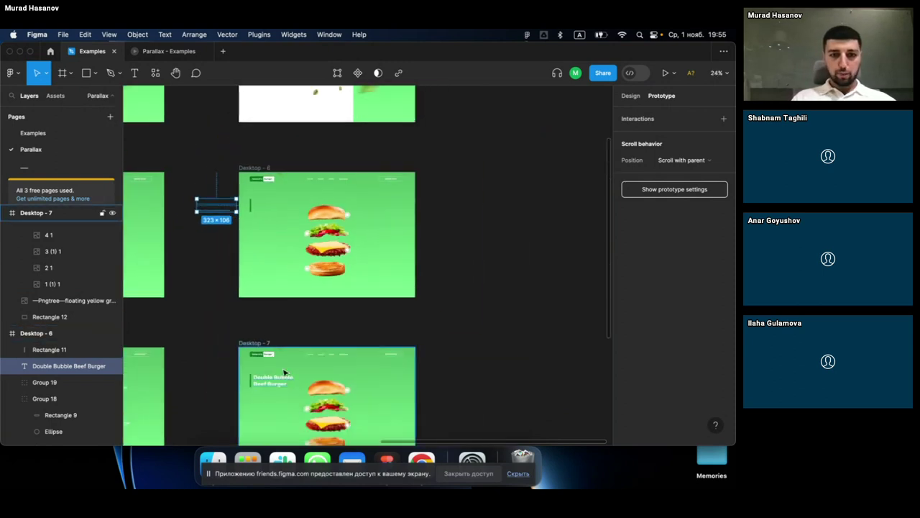
click(263, 343)
click(273, 322)
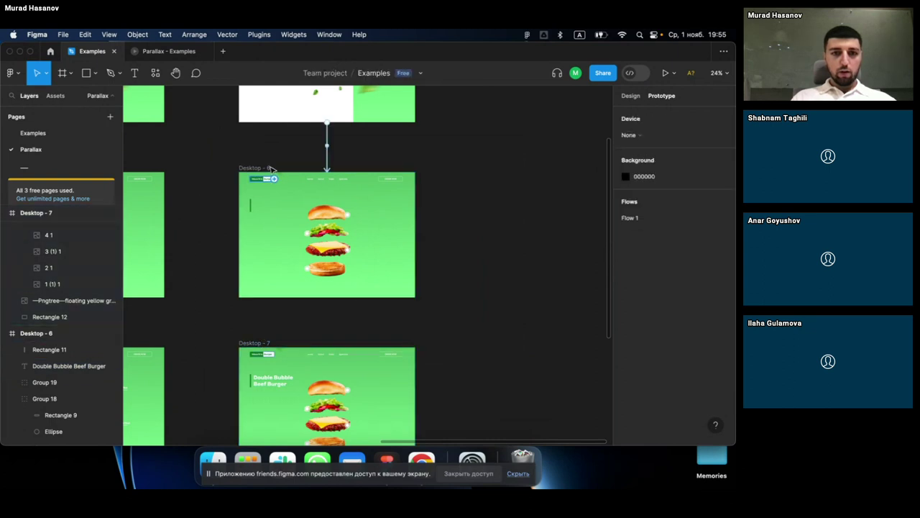
click(263, 169)
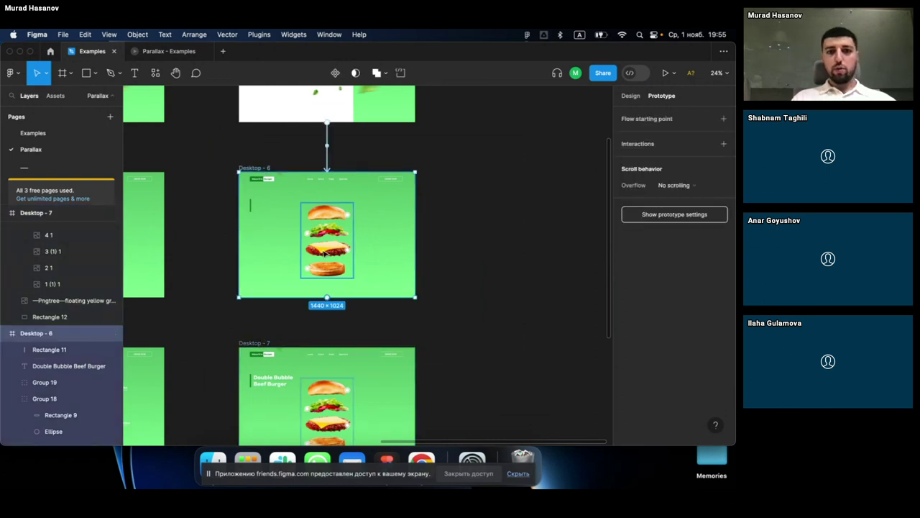
drag(328, 297, 327, 352)
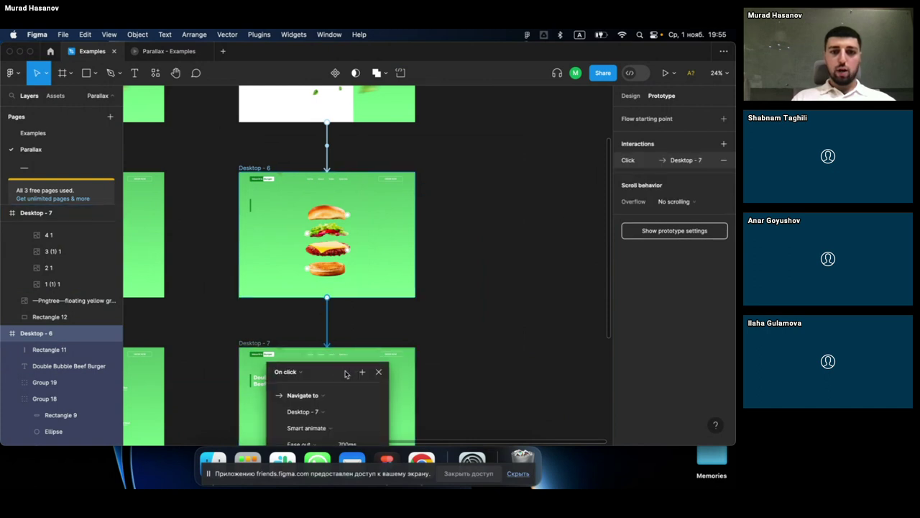
Step: Set the link's trigger to After delay and watch it in the 'Parallax - Examples' prototype
click(420, 255)
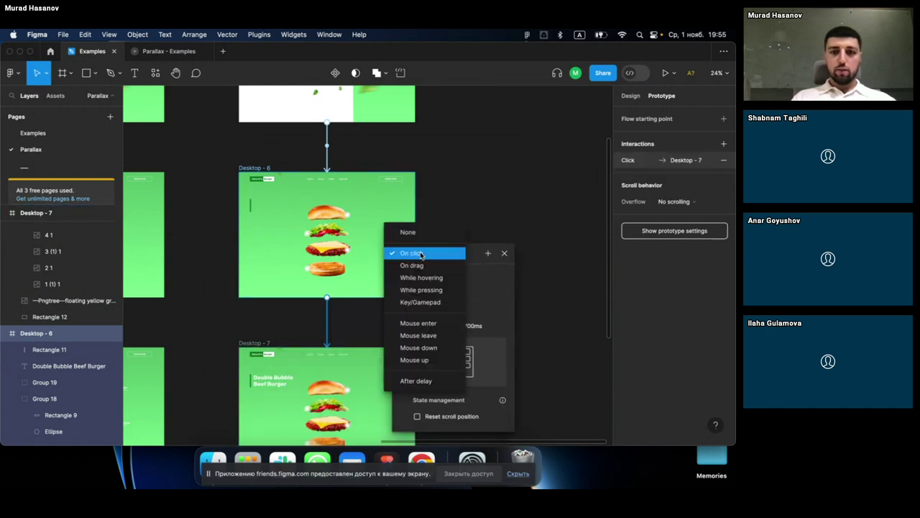
click(414, 381)
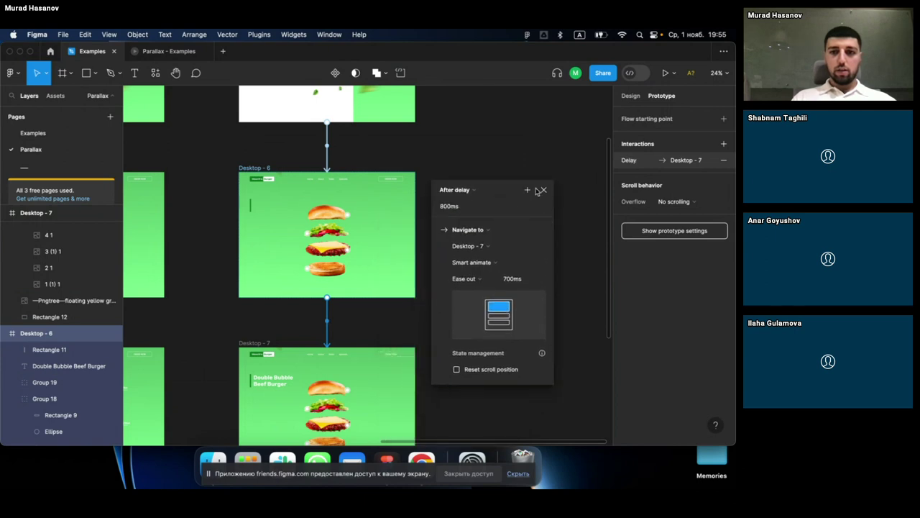
click(544, 191)
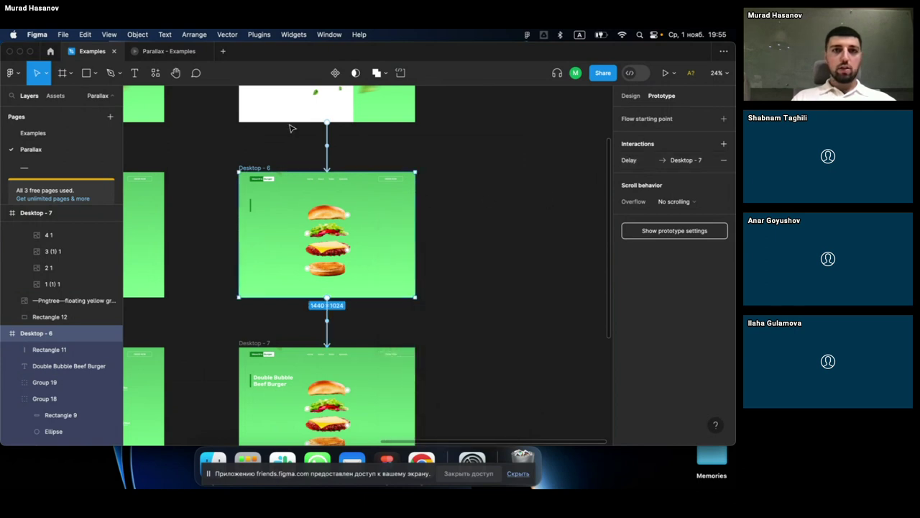
click(153, 53)
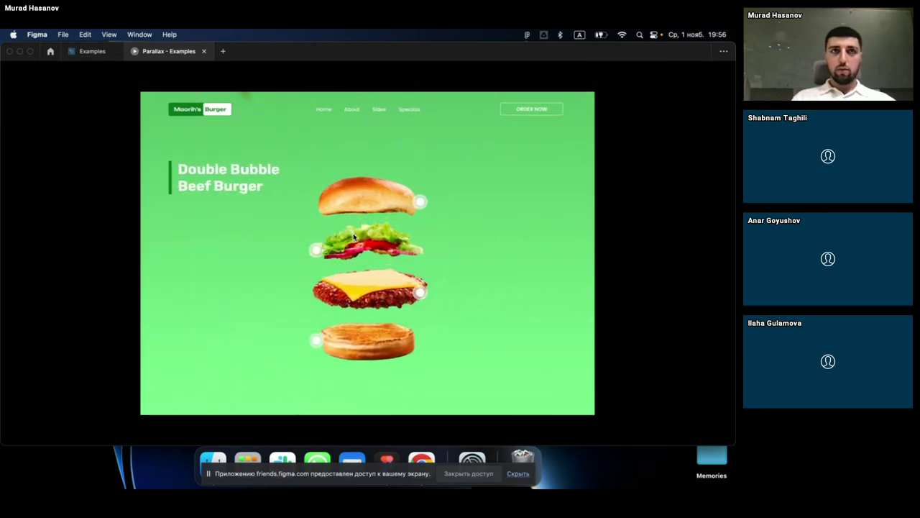
Step: Change the Desktop-6 to Desktop-7 delay transition's easing from Ease out to Custom spring
click(79, 55)
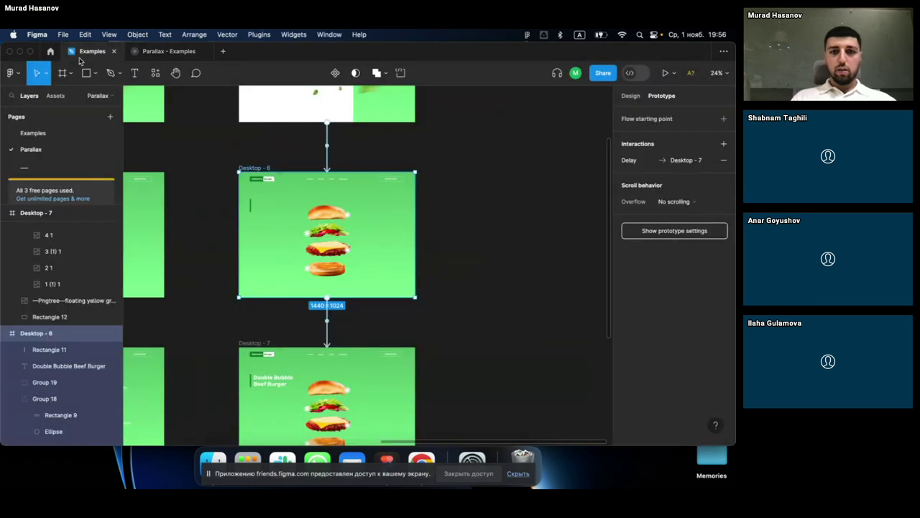
click(328, 325)
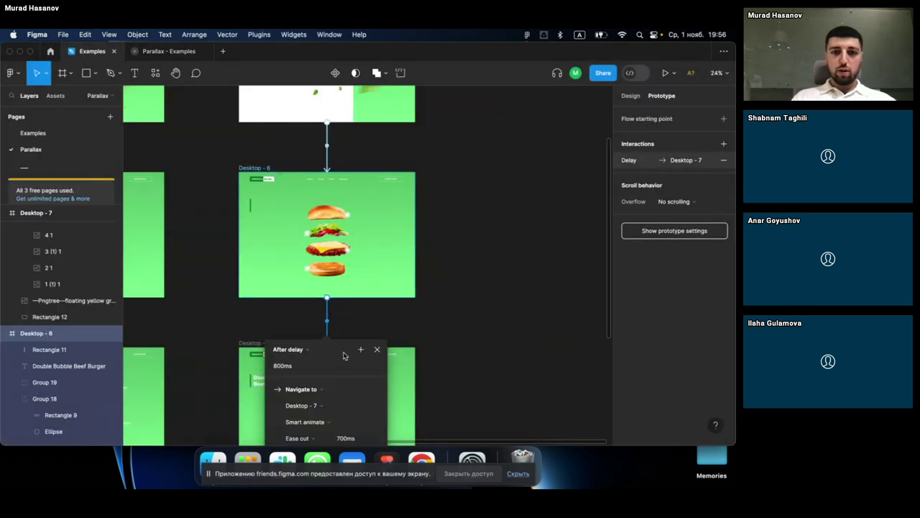
drag(343, 354, 519, 176)
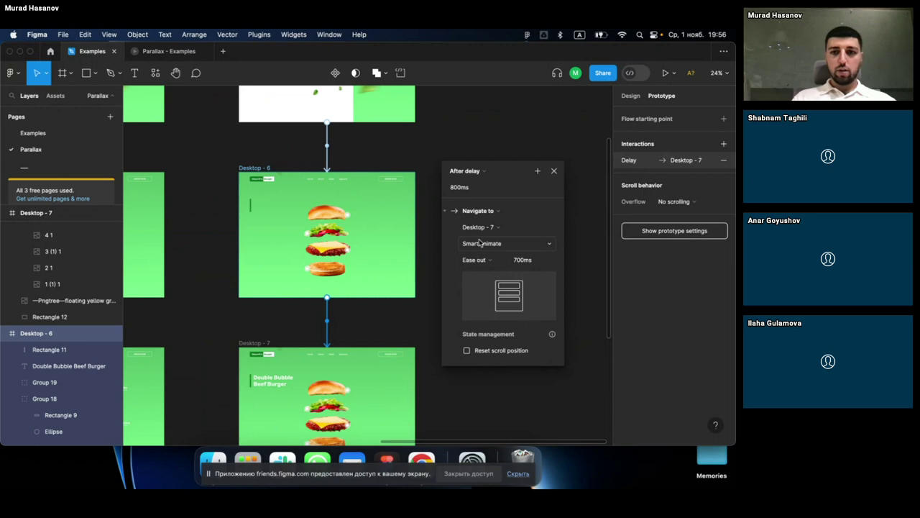
click(475, 260)
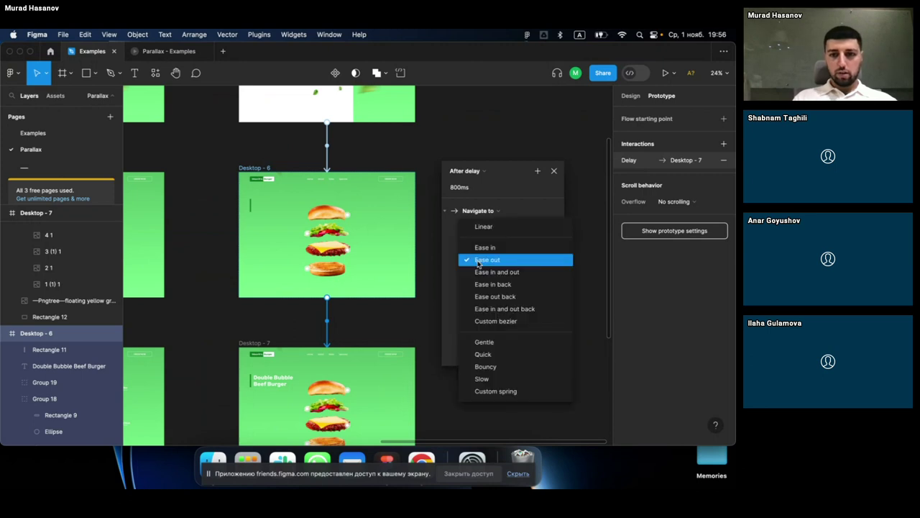
click(491, 367)
click(478, 261)
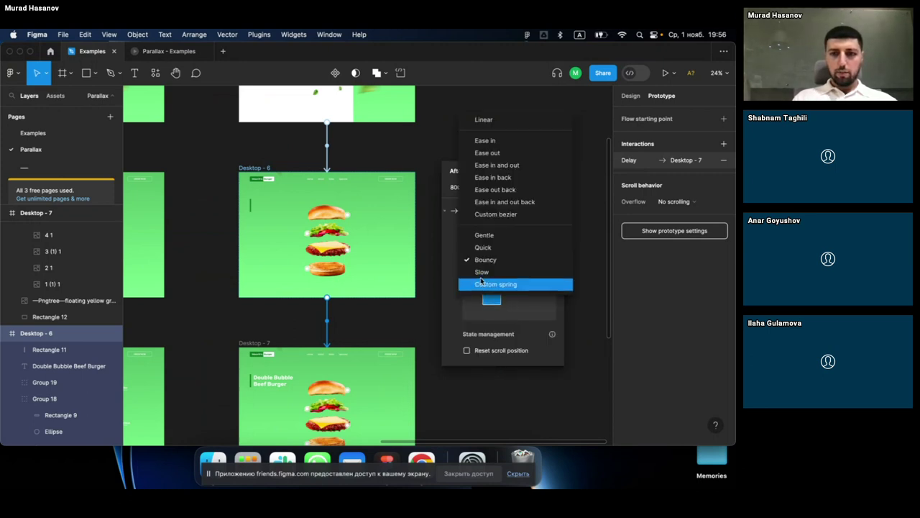
click(482, 284)
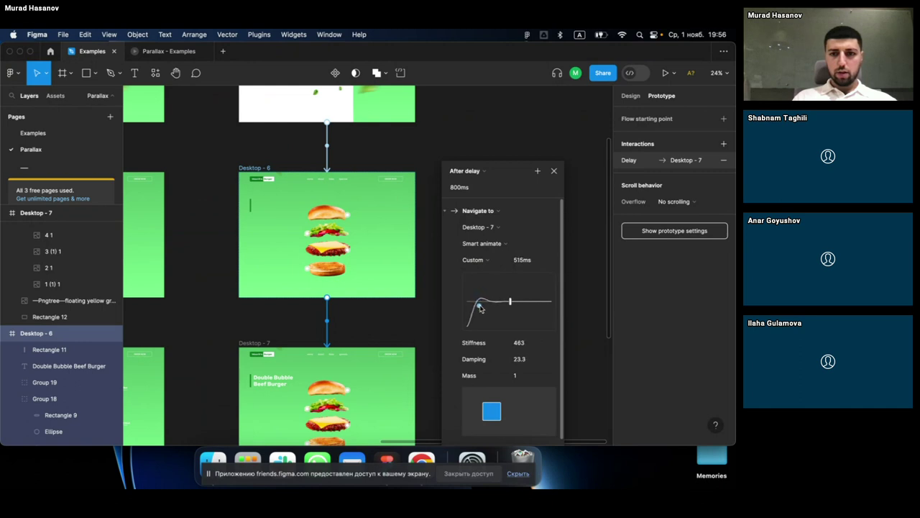
Step: Tune the spring to stiffness 230, damping 15.3 (784ms) and preview it in the prototype
drag(484, 305, 484, 305)
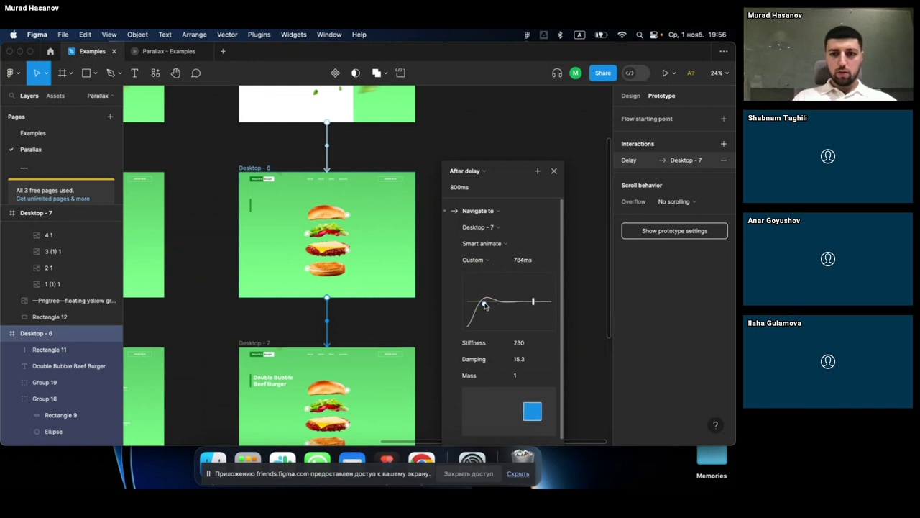
click(554, 170)
click(510, 183)
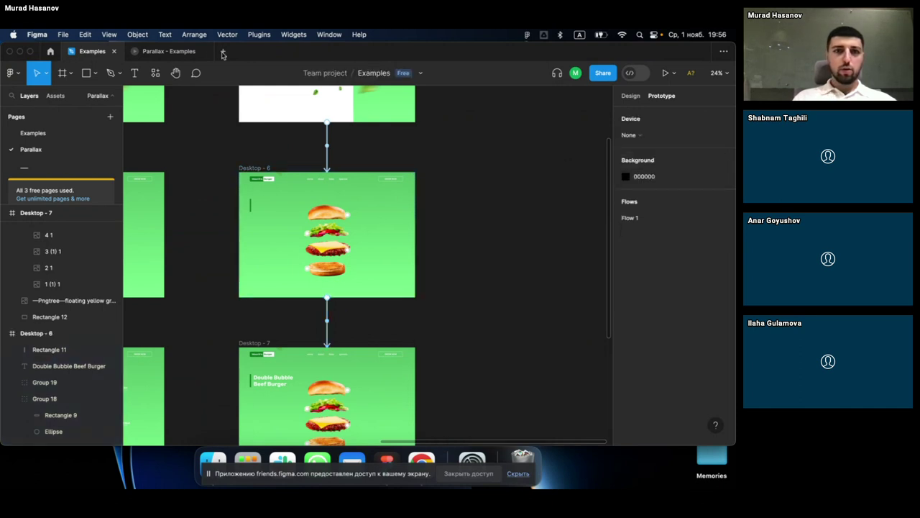
click(173, 52)
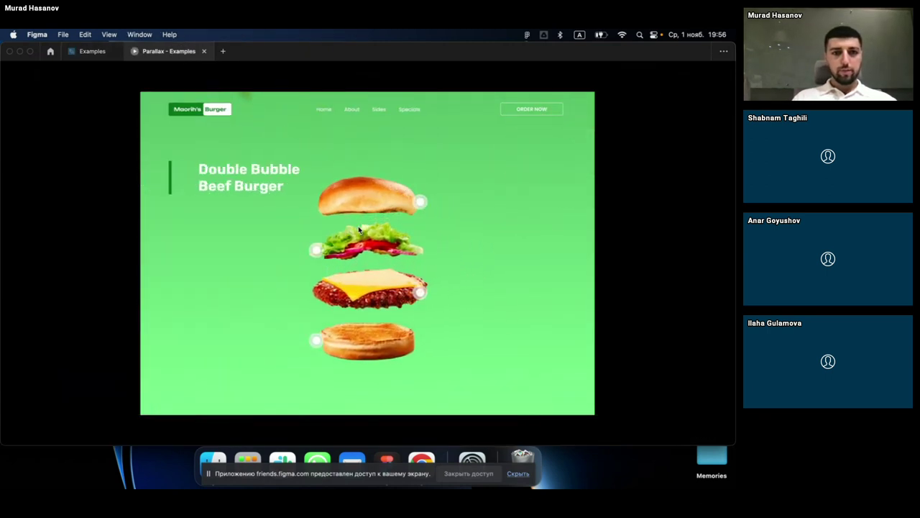
click(92, 51)
Step: Select the burger group in Desktop-7, then the Onion, Lettuce & Tomatoes label in Desktop-3
scroll(475, 213, down, 2)
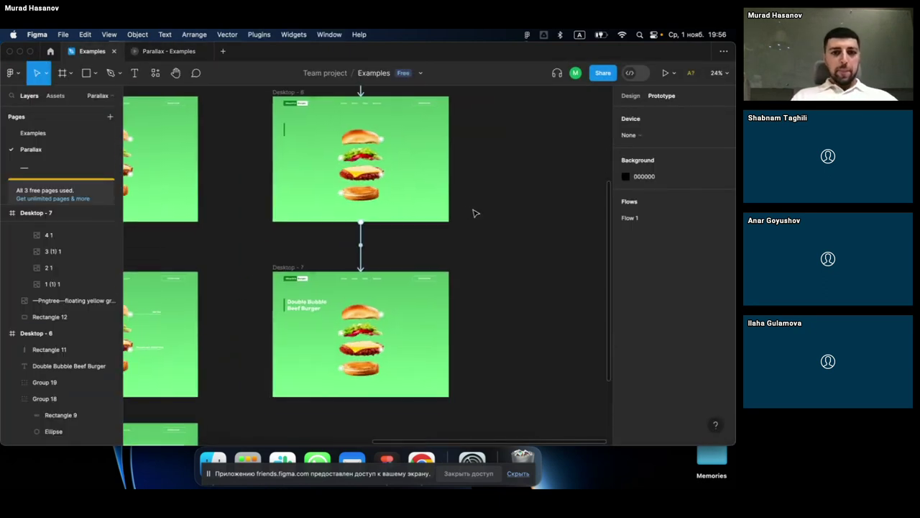
scroll(474, 213, down, 3)
click(389, 304)
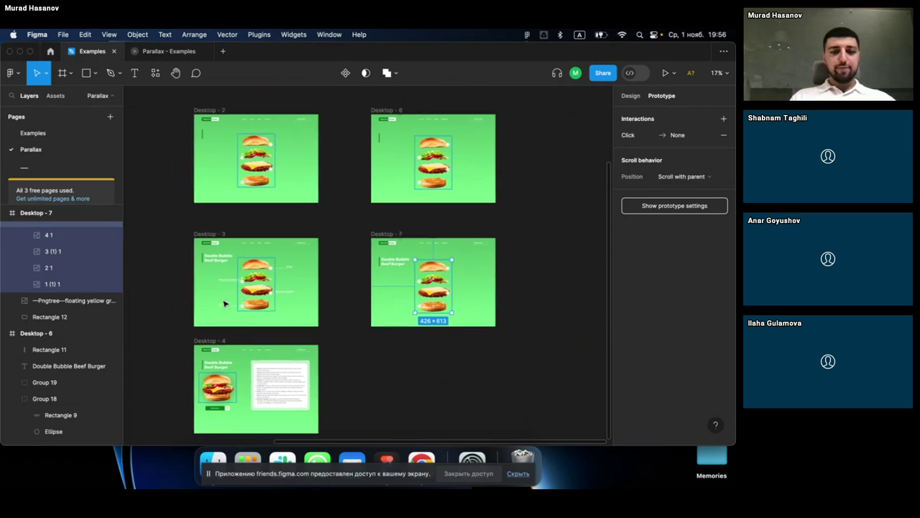
click(227, 283)
scroll(230, 283, up, 5)
scroll(231, 282, down, 2)
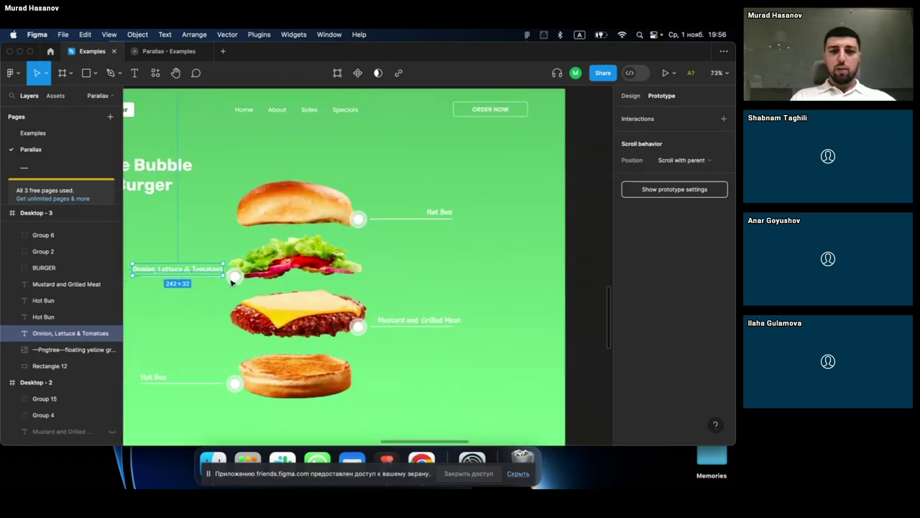
scroll(231, 283, down, 2)
scroll(231, 283, down, 2)
scroll(230, 283, down, 1)
scroll(231, 282, left, 3)
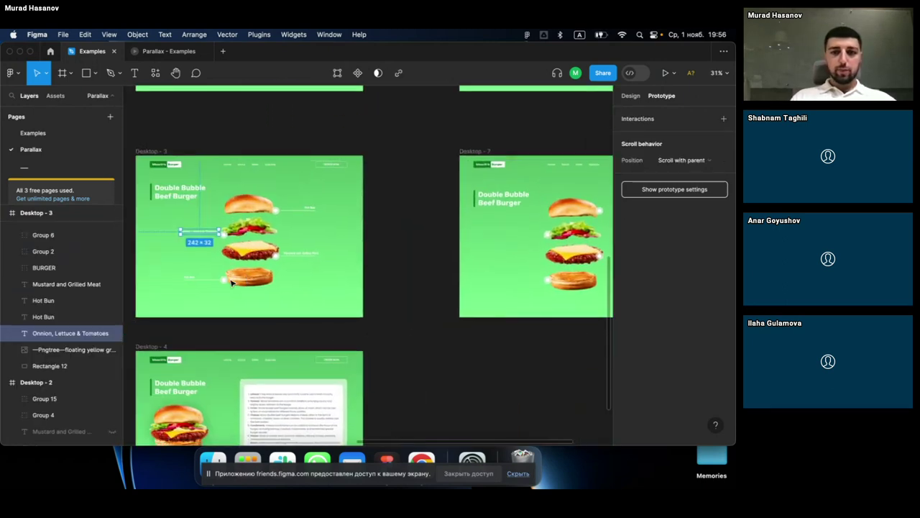
Step: Try selecting the Hot Bun label groups and the line under Mustard and Grilled Meat
key(ctrl+v)
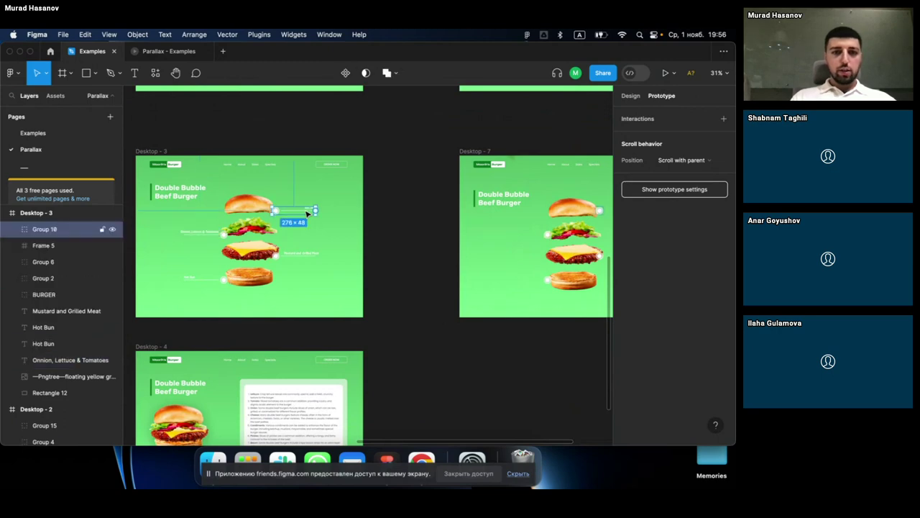
shift+click(305, 260)
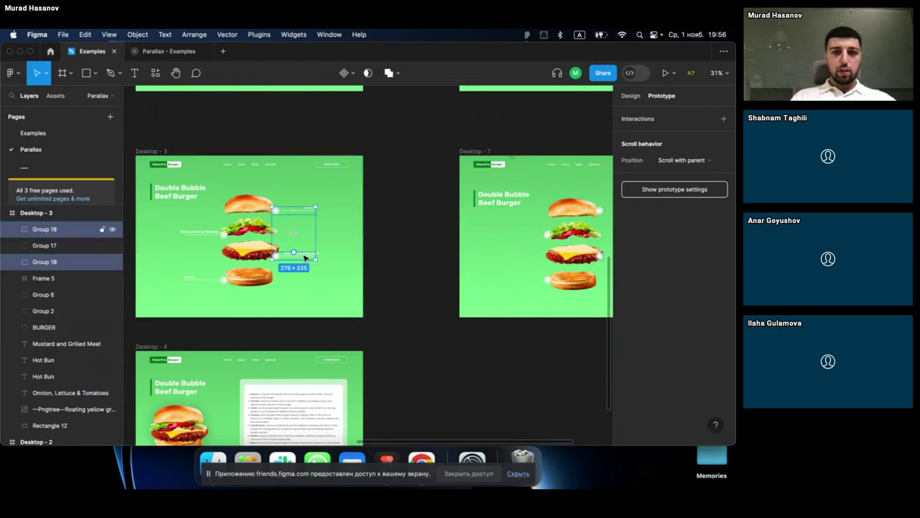
shift+click(196, 278)
scroll(197, 279, up, 3)
click(515, 237)
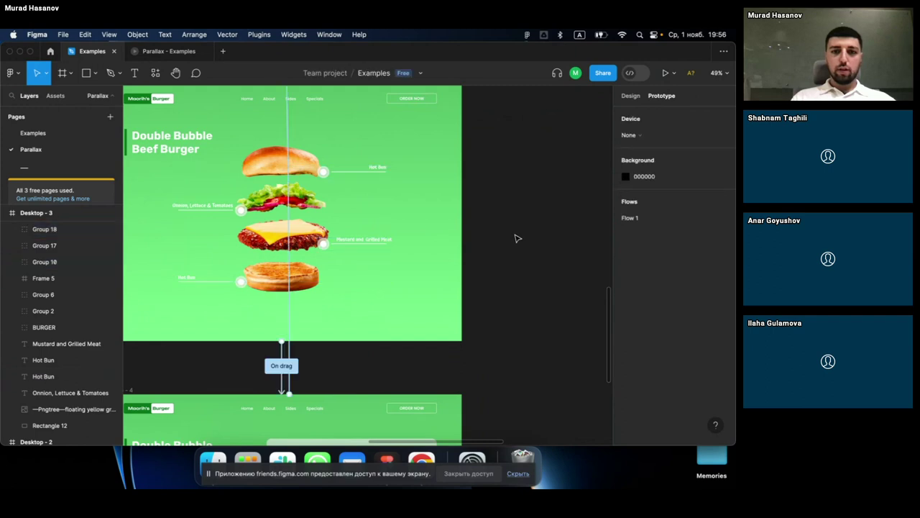
scroll(515, 237, right, 2)
click(343, 252)
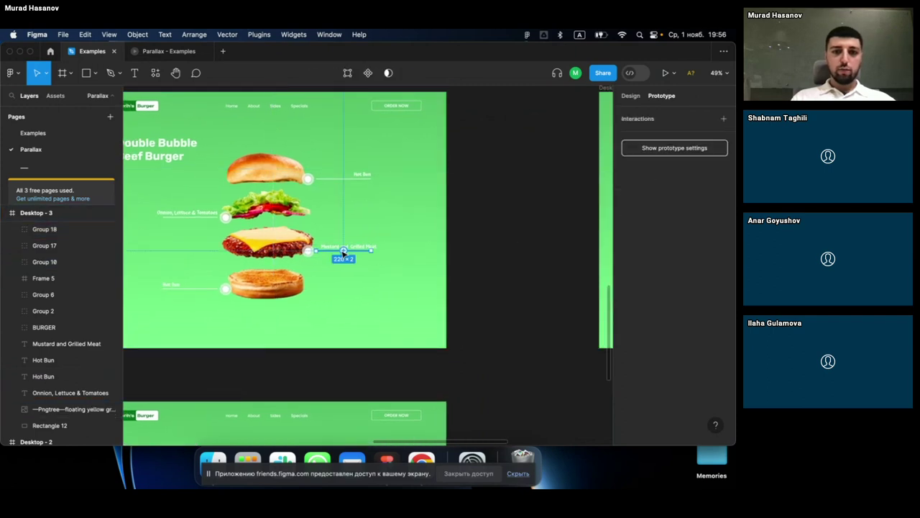
scroll(343, 251, up, 8)
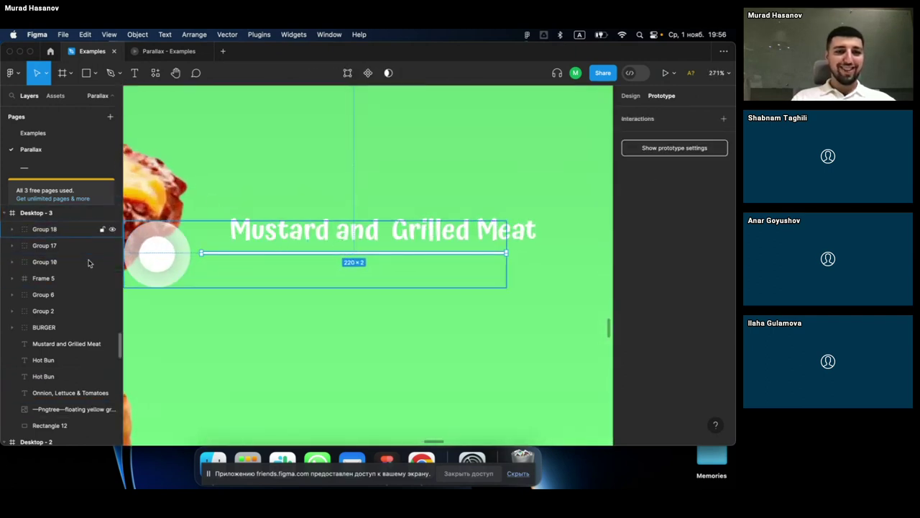
scroll(268, 237, down, 8)
click(589, 205)
Step: Select all four Desktop-3 ingredient labels together, then select the Desktop-6 frame
scroll(590, 205, down, 4)
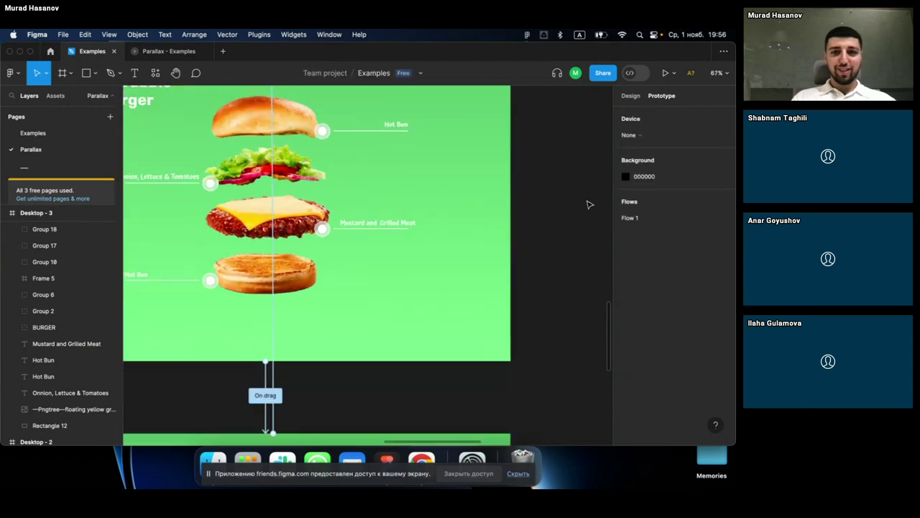
click(293, 186)
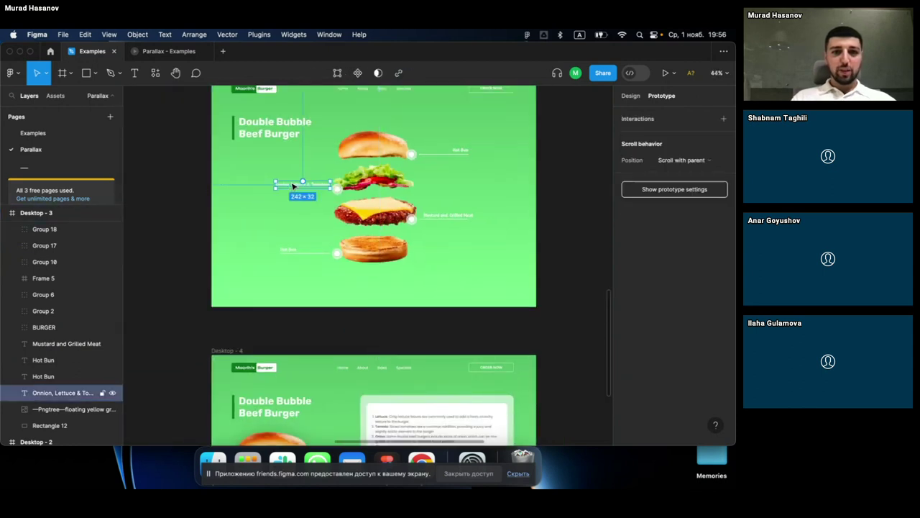
shift+click(289, 249)
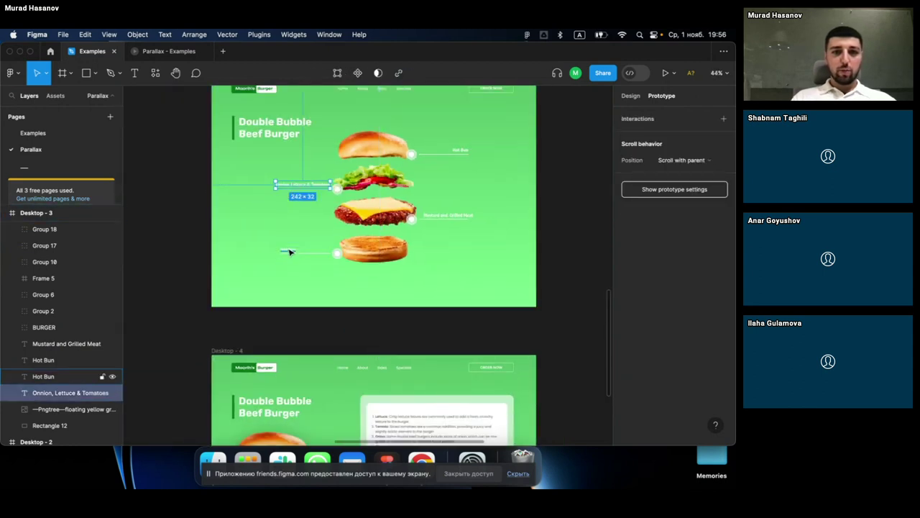
shift+click(456, 217)
shift+click(455, 151)
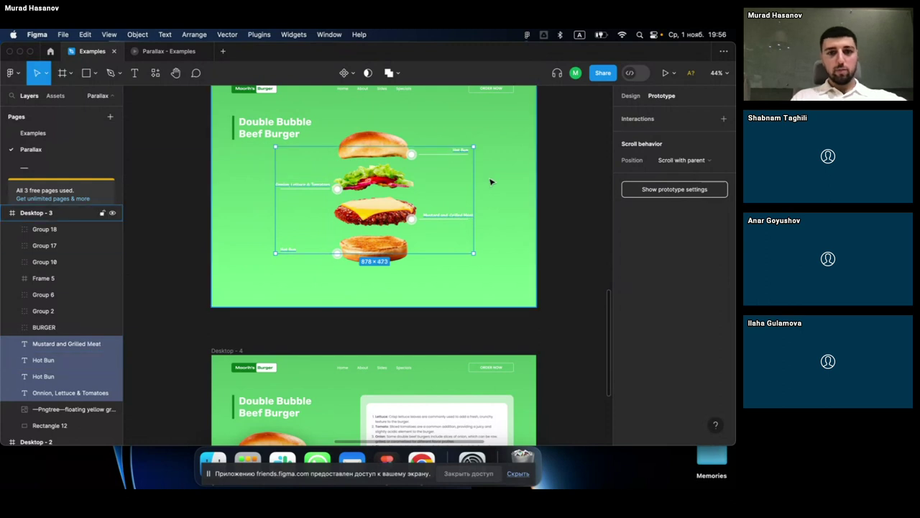
scroll(490, 181, down, 2)
scroll(490, 181, down, 2)
scroll(491, 182, down, 2)
scroll(490, 181, up, 3)
scroll(489, 182, right, 3)
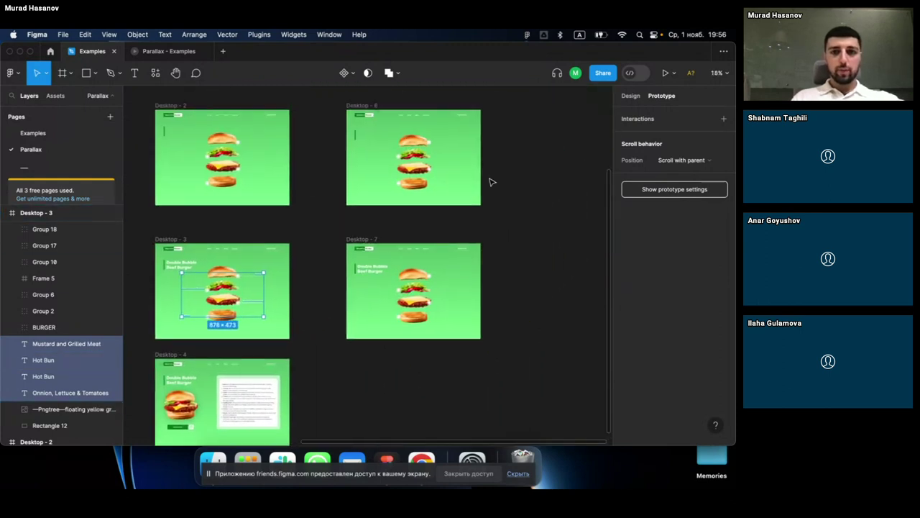
click(425, 199)
click(328, 119)
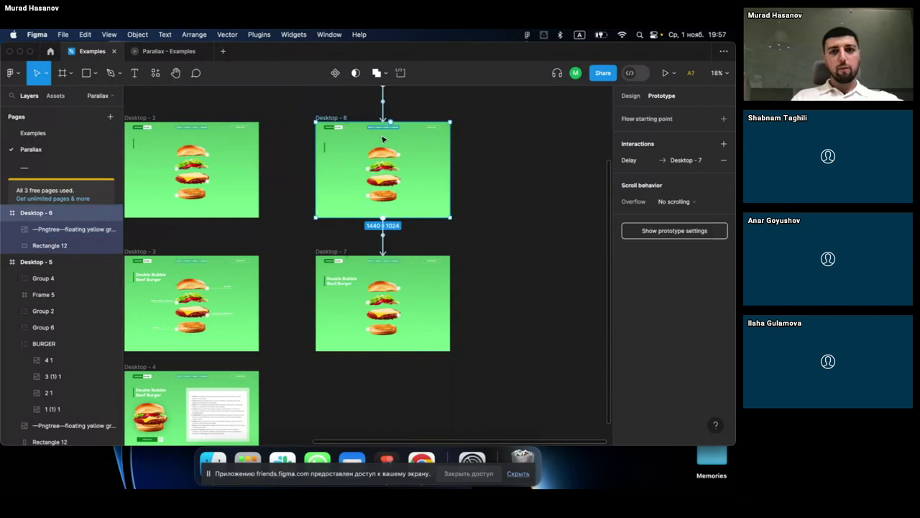
Step: Find and select the ingredient labels in Desktop-6 next to the Desktop-7 frame
scroll(406, 167, up, 2)
scroll(406, 167, up, 3)
scroll(406, 167, left, 2)
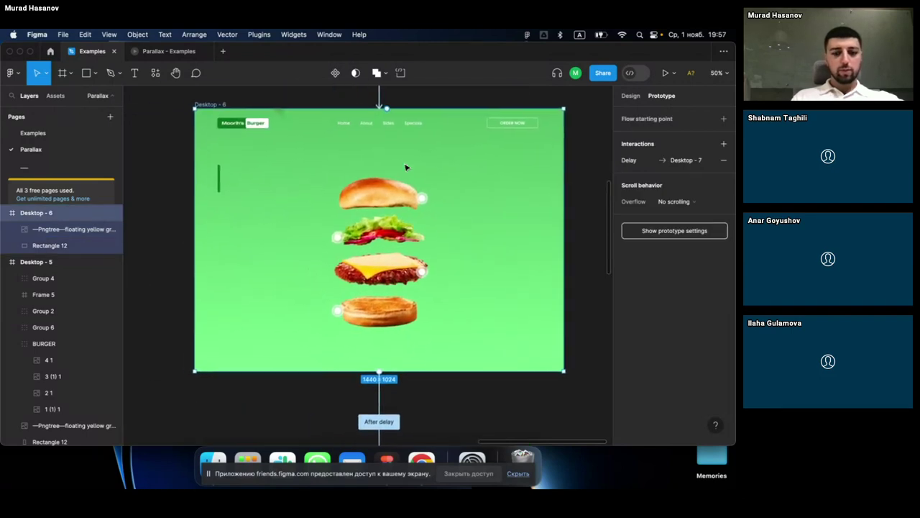
scroll(407, 168, down, 2)
scroll(407, 167, down, 2)
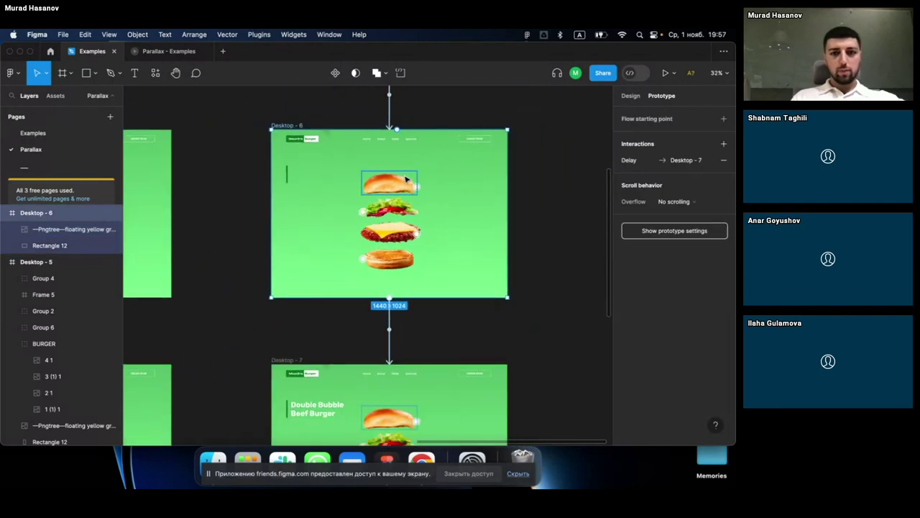
click(406, 179)
scroll(407, 179, up, 3)
scroll(406, 179, up, 2)
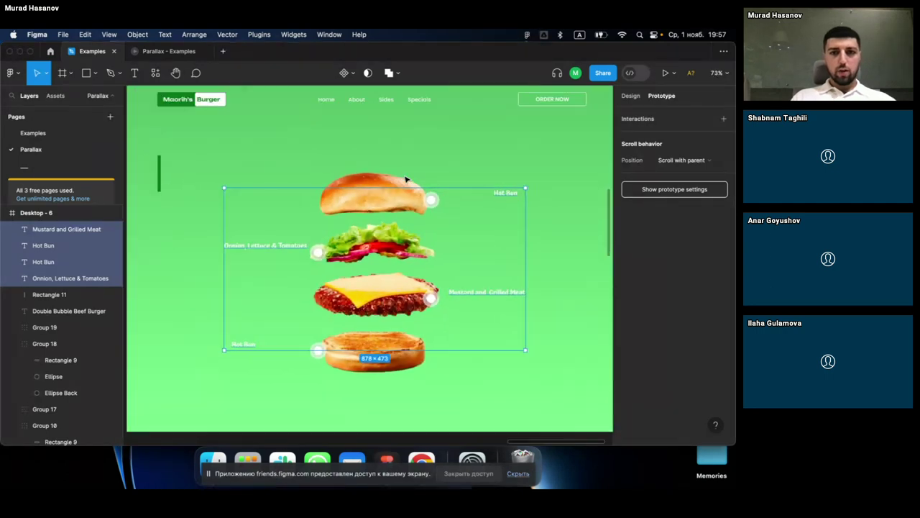
scroll(581, 209, down, 2)
scroll(581, 209, down, 2)
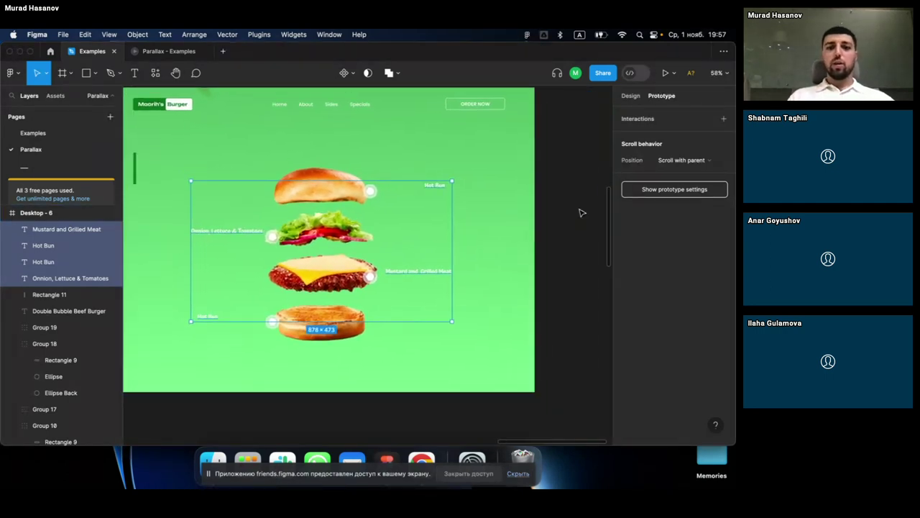
scroll(581, 210, down, 2)
scroll(581, 212, down, 3)
scroll(581, 212, right, 2)
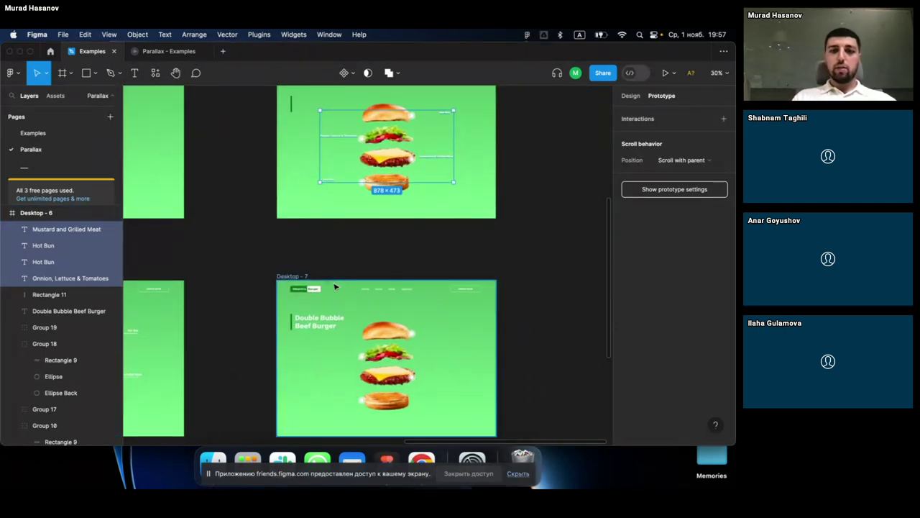
click(366, 308)
scroll(366, 308, down, 1)
scroll(365, 308, right, 1)
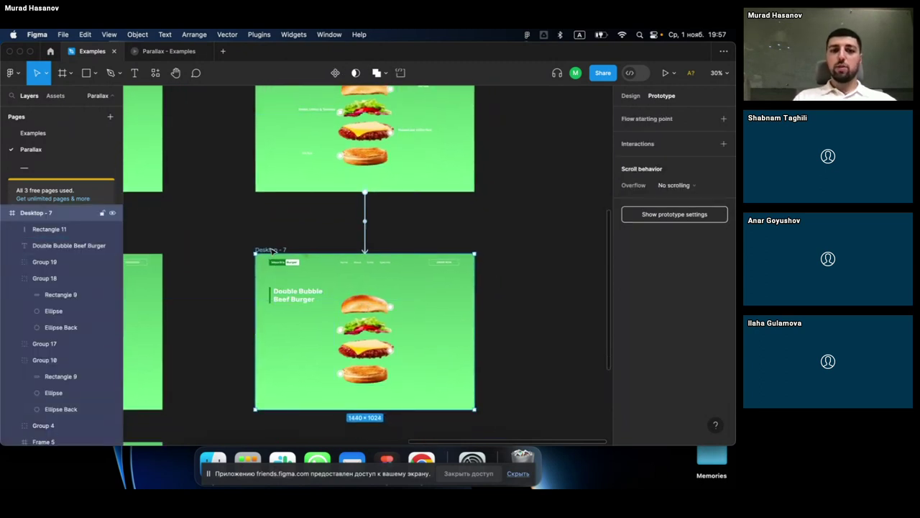
scroll(272, 249, up, 2)
scroll(271, 250, right, 1)
scroll(272, 250, up, 3)
scroll(272, 249, right, 1)
scroll(272, 250, up, 1)
scroll(259, 208, up, 1)
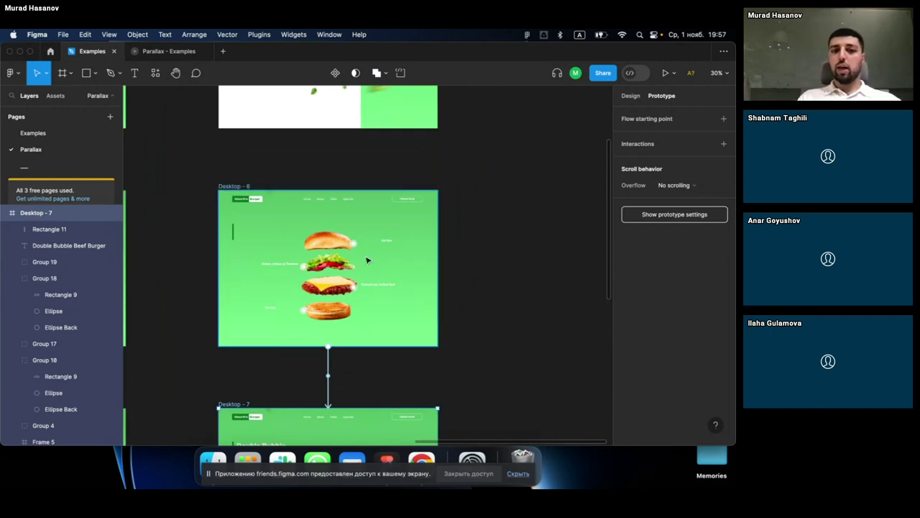
Step: Move the top Hot Bun label onto the top bun
click(386, 242)
scroll(386, 245, up, 3)
scroll(386, 245, up, 2)
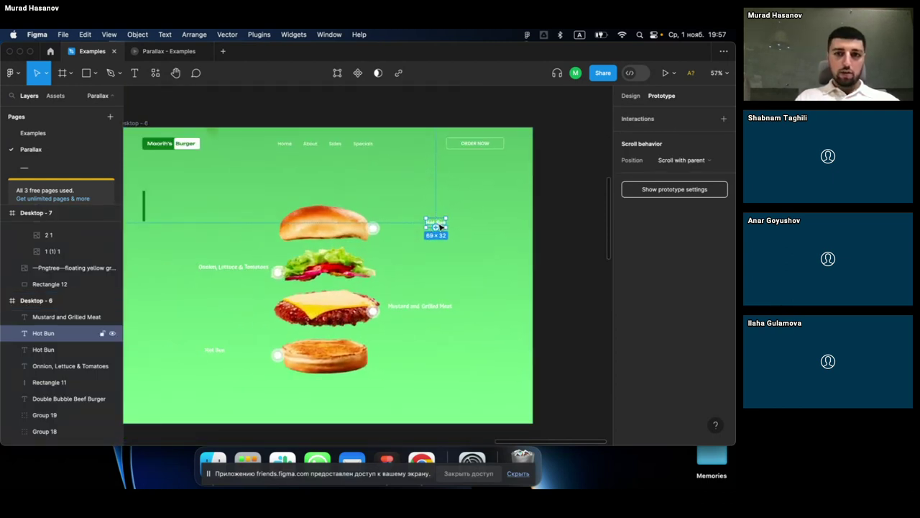
drag(441, 228, 425, 227)
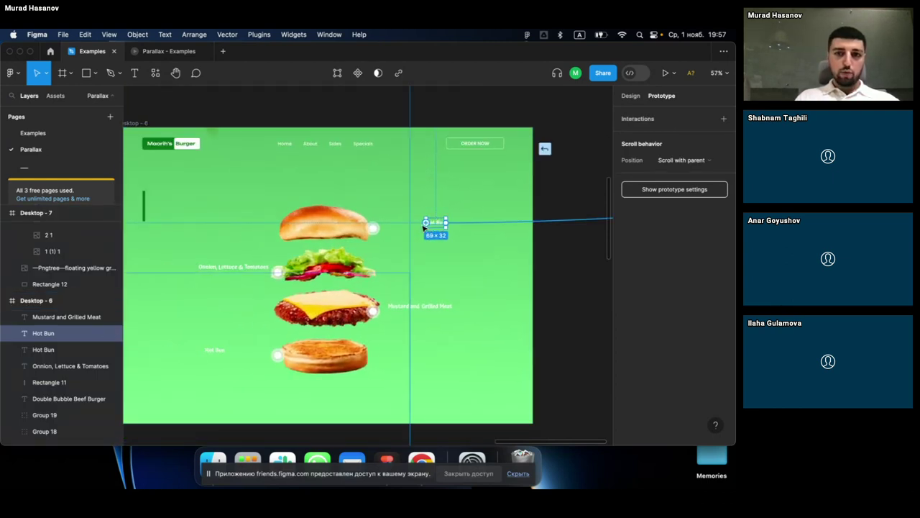
click(628, 99)
click(587, 222)
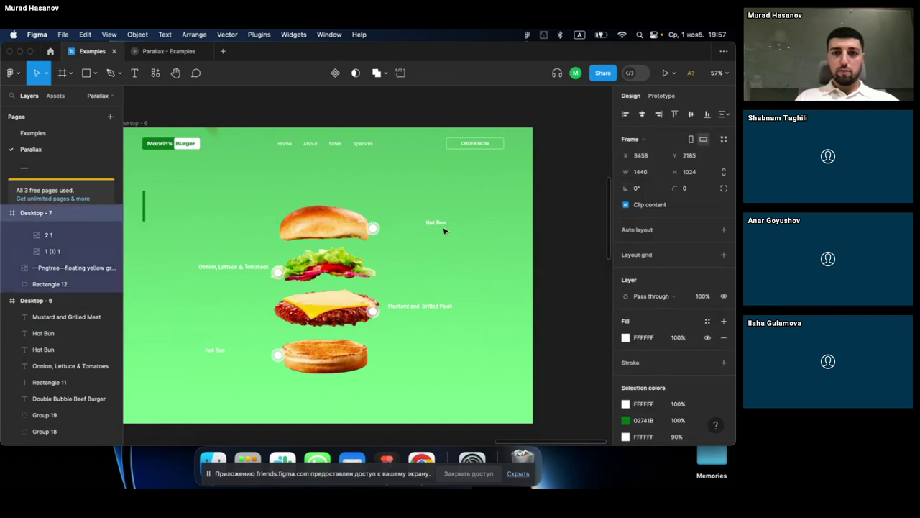
drag(439, 227, 398, 230)
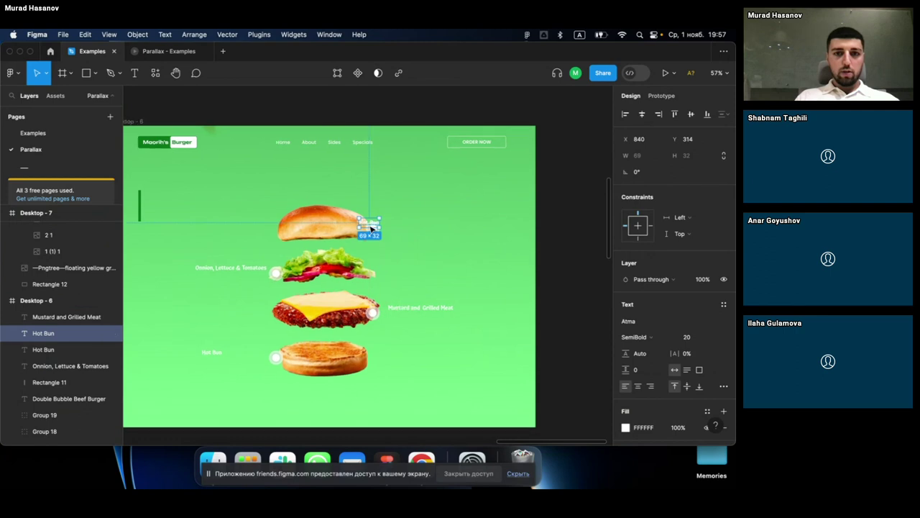
Step: Move the Onnion, Lettuce & Tomatoes label beside the lettuce layer
scroll(371, 228, up, 5)
scroll(371, 229, left, 3)
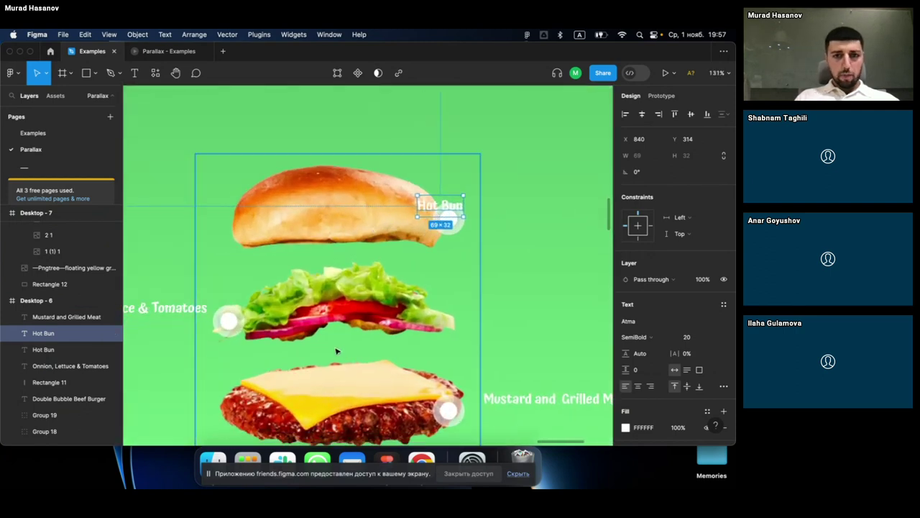
scroll(193, 322, down, 5)
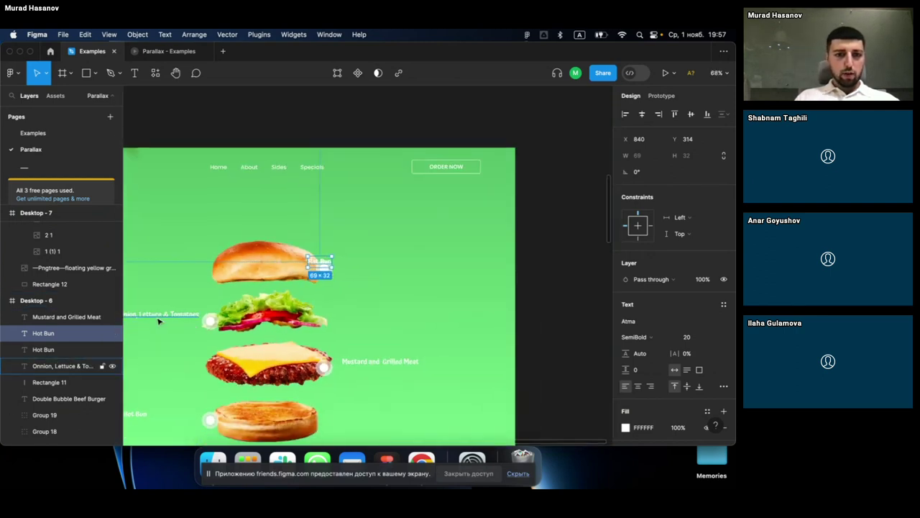
shift+click(159, 321)
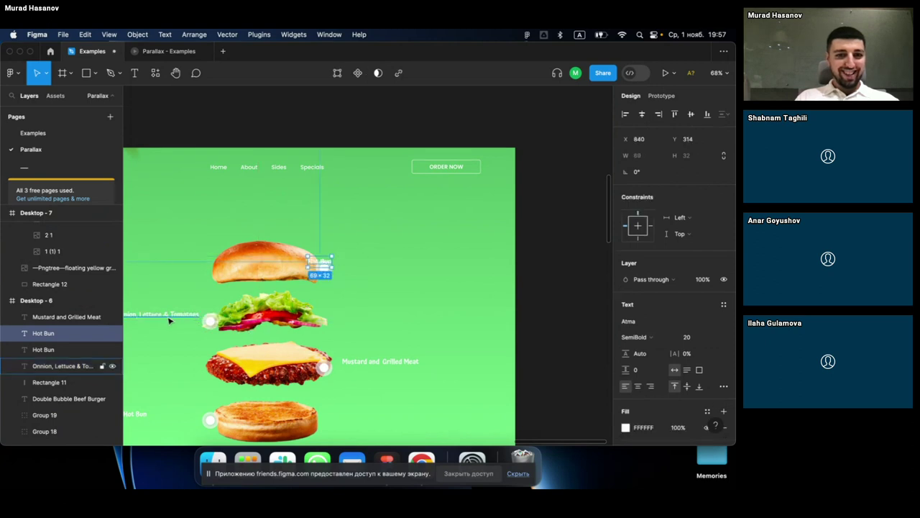
click(158, 321)
drag(157, 317, 245, 325)
Step: Move the Mustard and Grilled Meat label onto the patty and the lower Hot Bun onto the bottom bun
scroll(245, 325, down, 3)
click(406, 317)
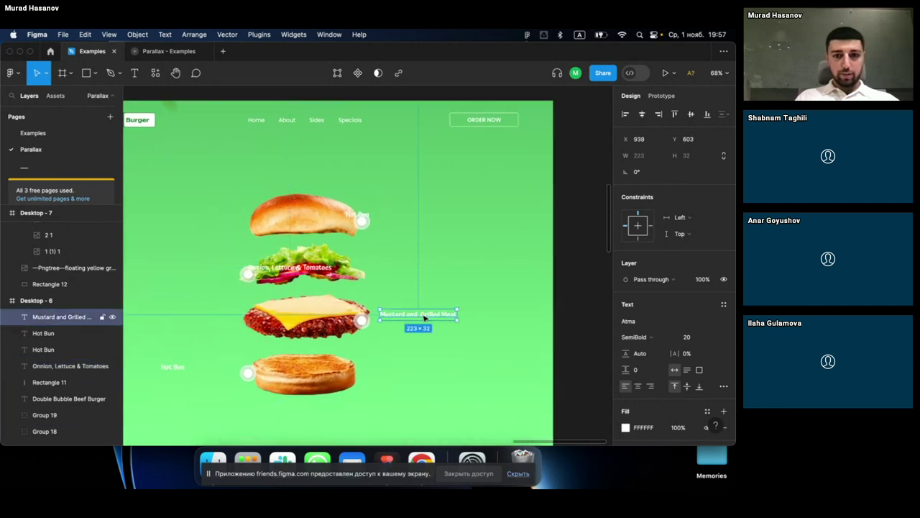
drag(395, 319, 310, 319)
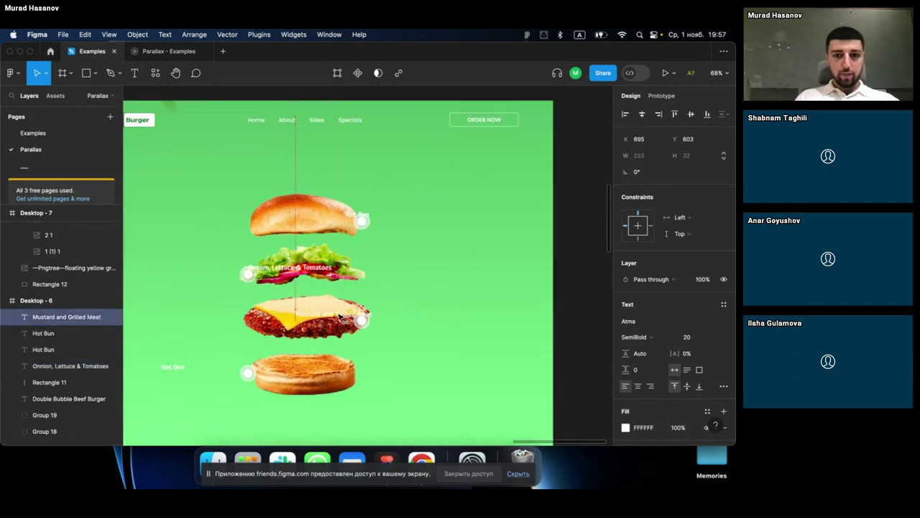
click(173, 368)
drag(172, 368, 247, 371)
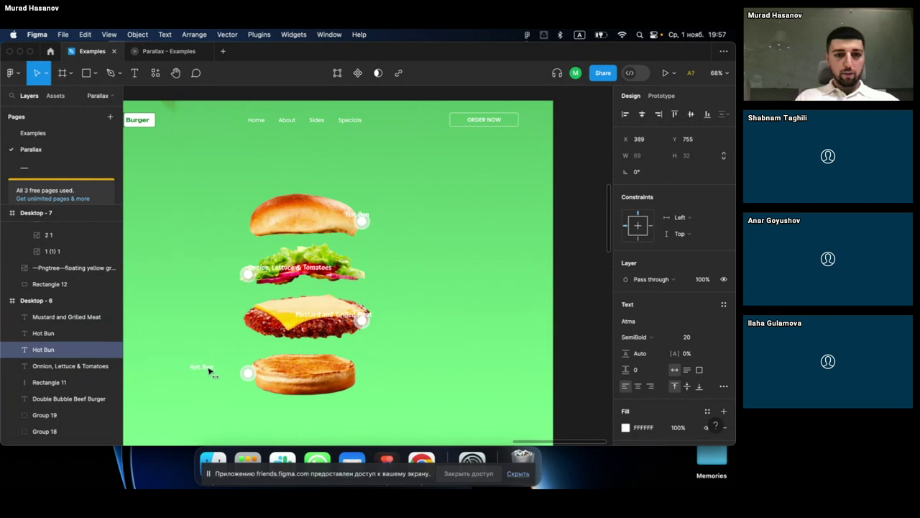
mouse_move(65, 316)
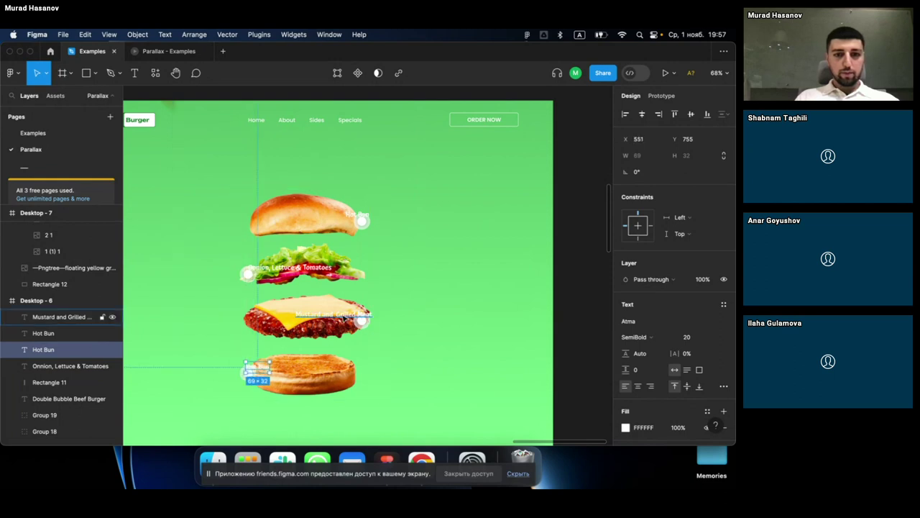
shift+click(317, 310)
Step: Select all four ingredient labels and send them just below Rectangle 12 with Cmd+[
shift+click(97, 366)
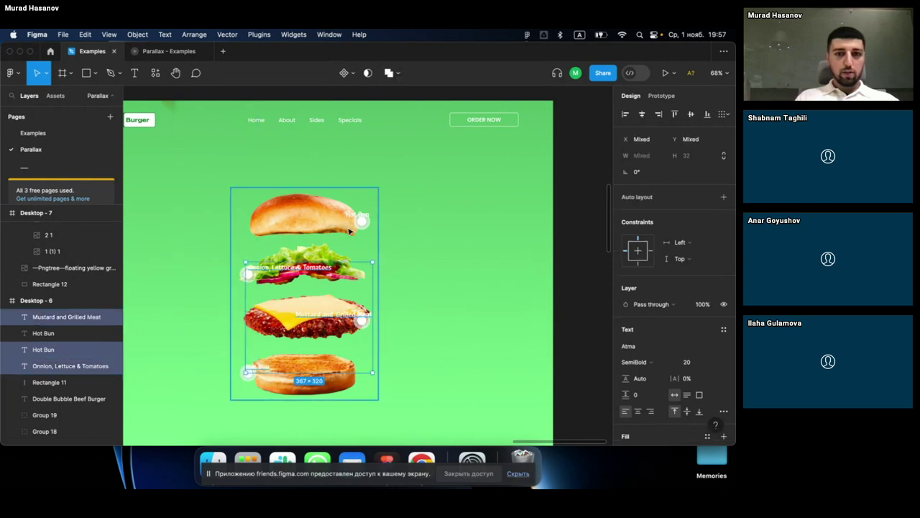
shift+click(359, 216)
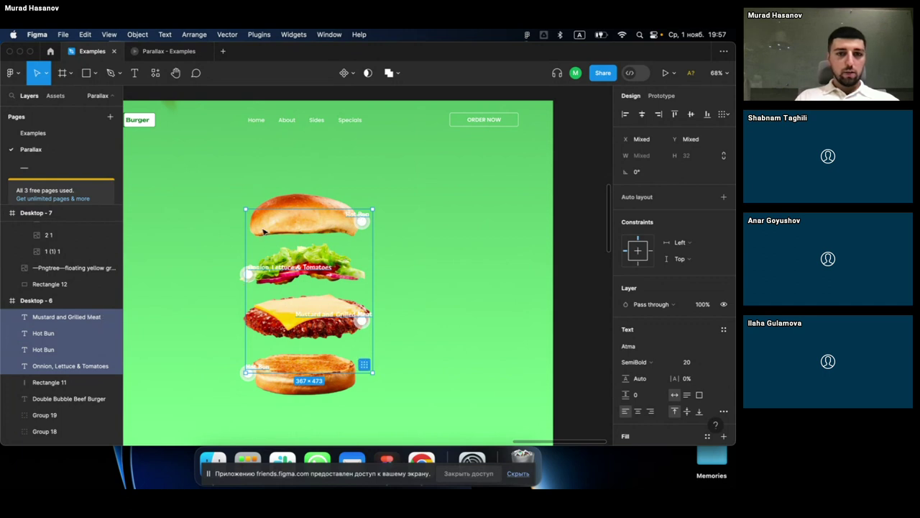
mouse_move(62, 334)
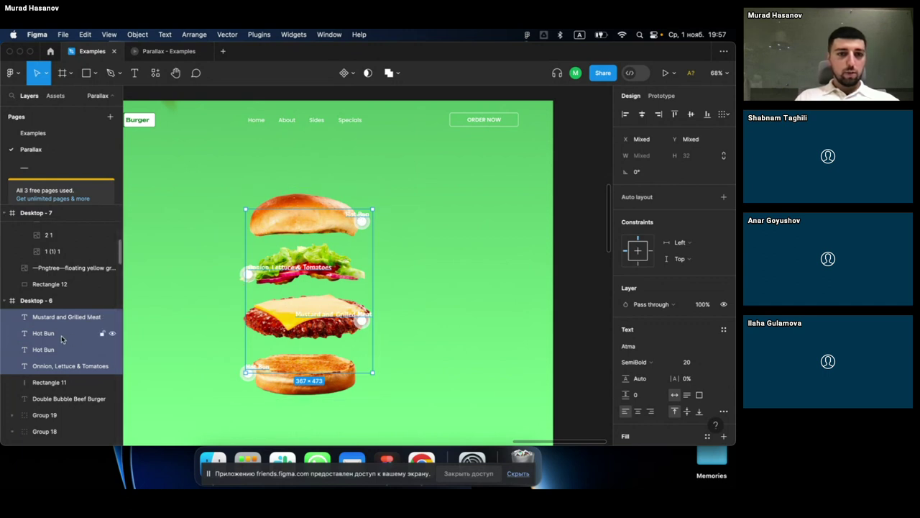
scroll(61, 338, down, 3)
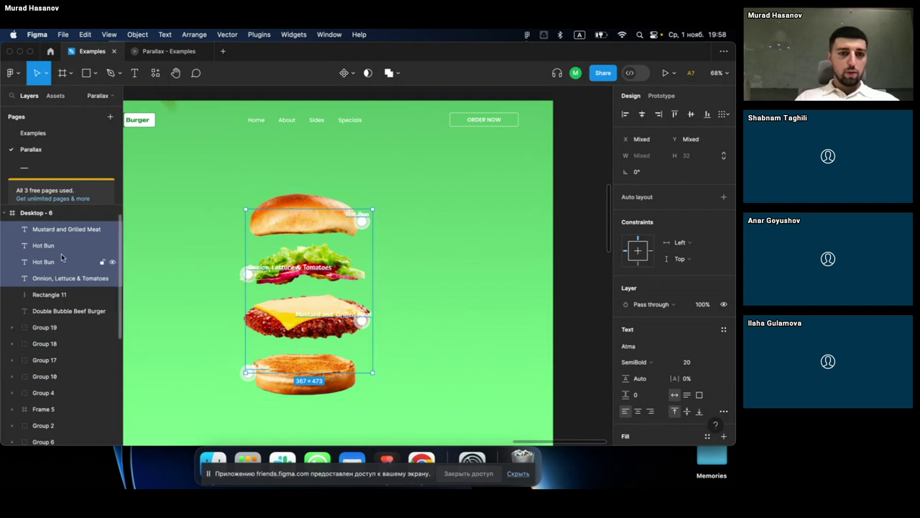
key(super+bracketleft)
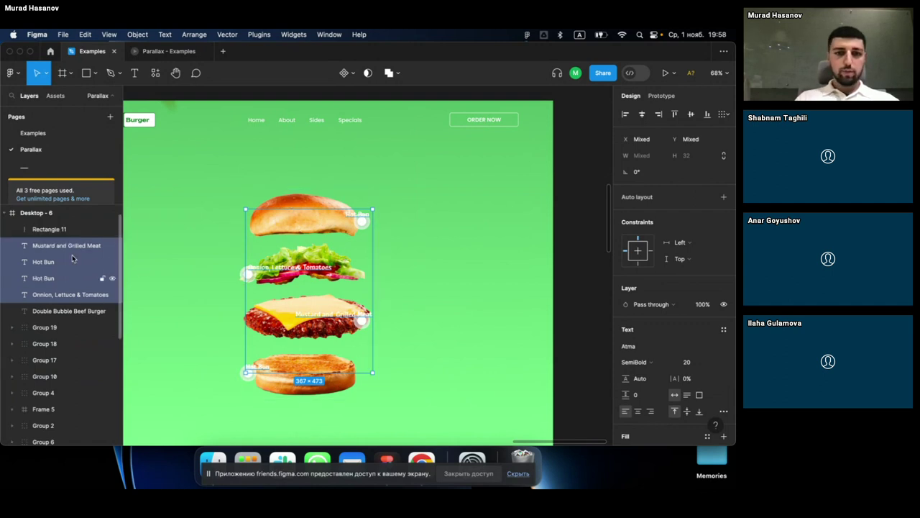
key(super+bracketleft)
key(super+bracketleft)
key(super+bracketleft)
key(super+bracketleft)
key(super+bracketleft)
key(super+bracketleft)
key(super+bracketleft)
key(super+bracketleft)
key(super+bracketleft)
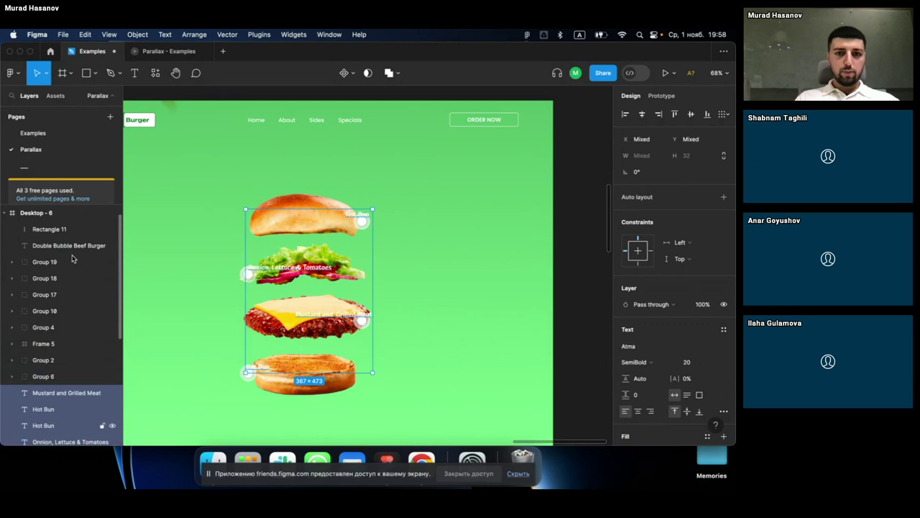
key(super+bracketleft)
key(super+bracketleft)
key(super+bracketleft)
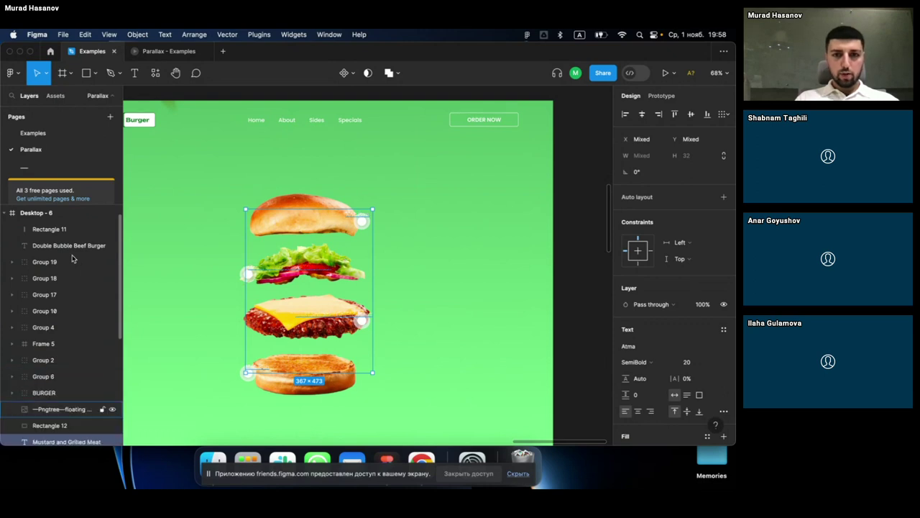
key(super+bracketright)
key(super+bracketleft)
key(super+bracketright)
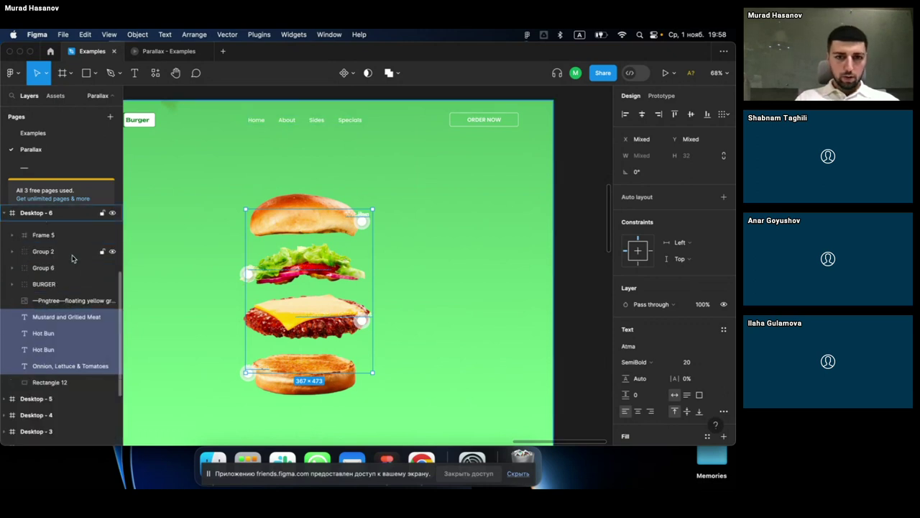
key(super+bracketleft)
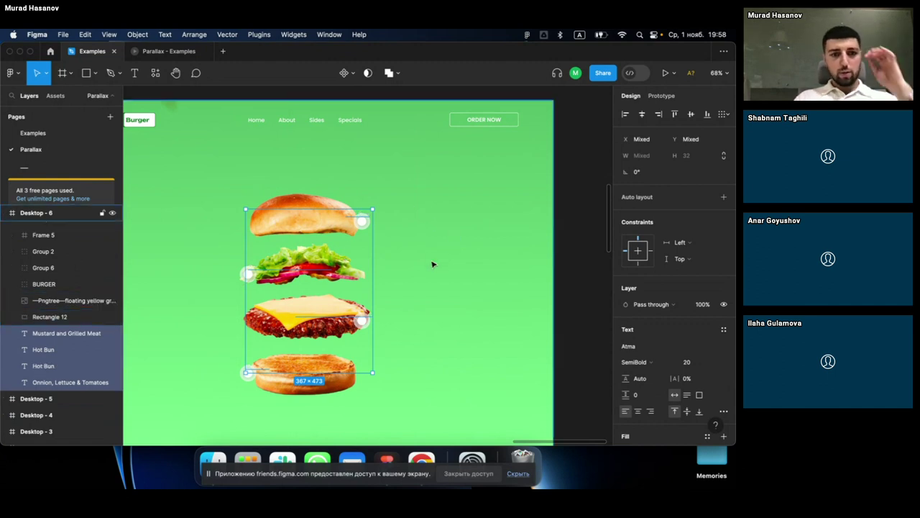
Step: Hide the Mustard and Grilled Meat, Hot Bun and remaining label layers
scroll(432, 264, down, 3)
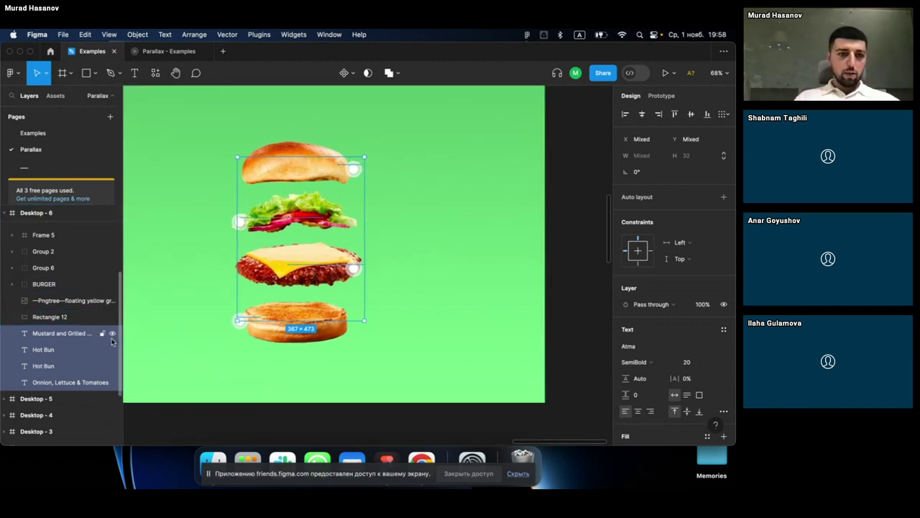
click(112, 335)
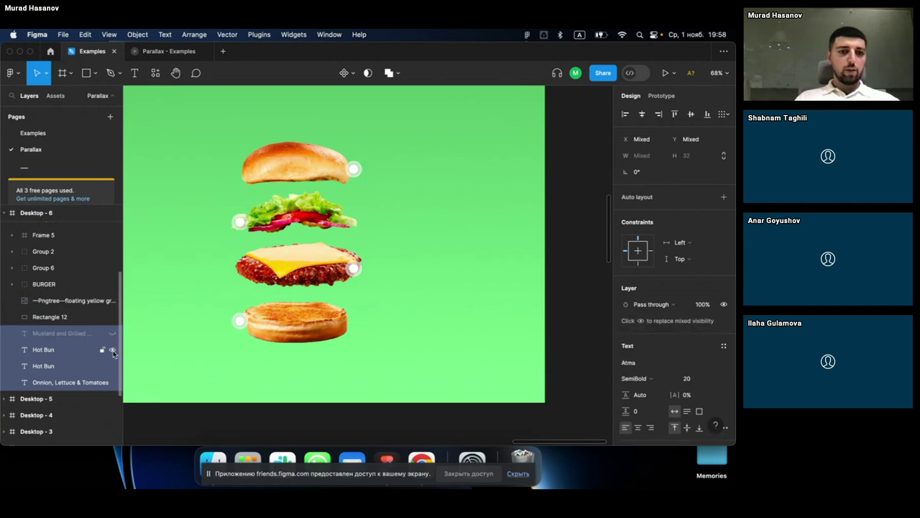
click(113, 350)
click(112, 368)
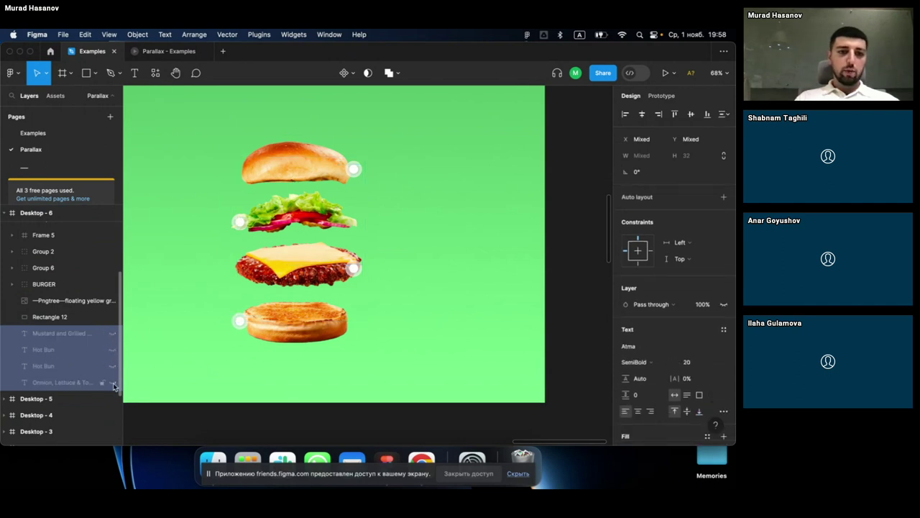
scroll(179, 305, down, 3)
Step: Bring the hidden burger labels from Desktop-6 into the Desktop-7 frame
click(460, 238)
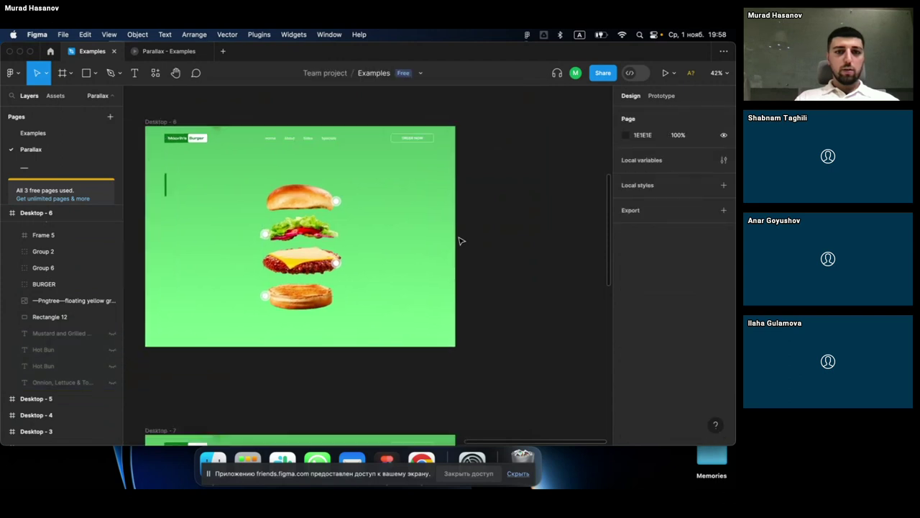
scroll(460, 238, down, 2)
scroll(396, 265, down, 5)
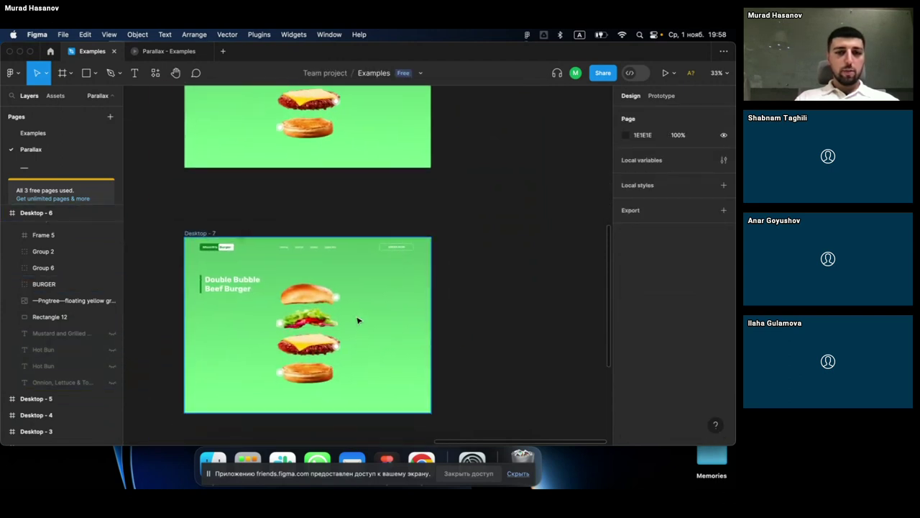
scroll(359, 321, left, 1)
scroll(352, 169, up, 3)
click(360, 165)
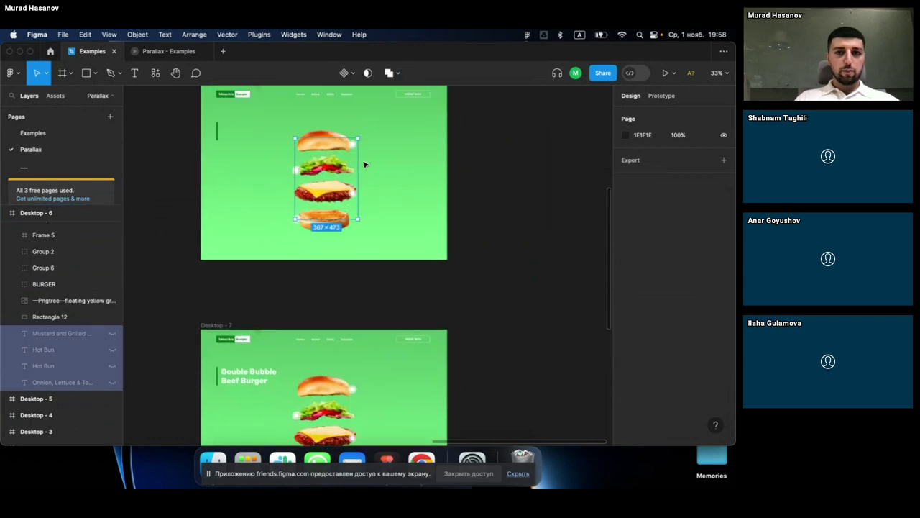
scroll(367, 173, up, 2)
scroll(372, 181, down, 2)
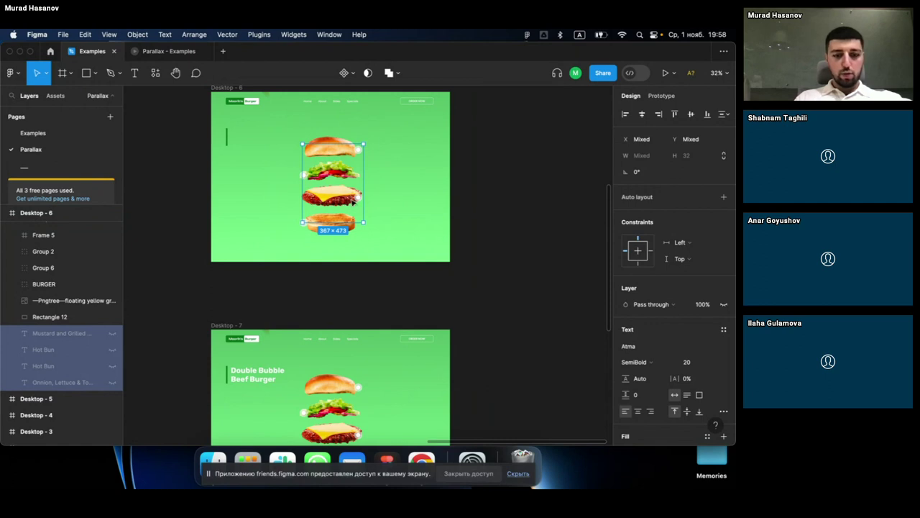
scroll(356, 207, down, 2)
scroll(353, 245, down, 1)
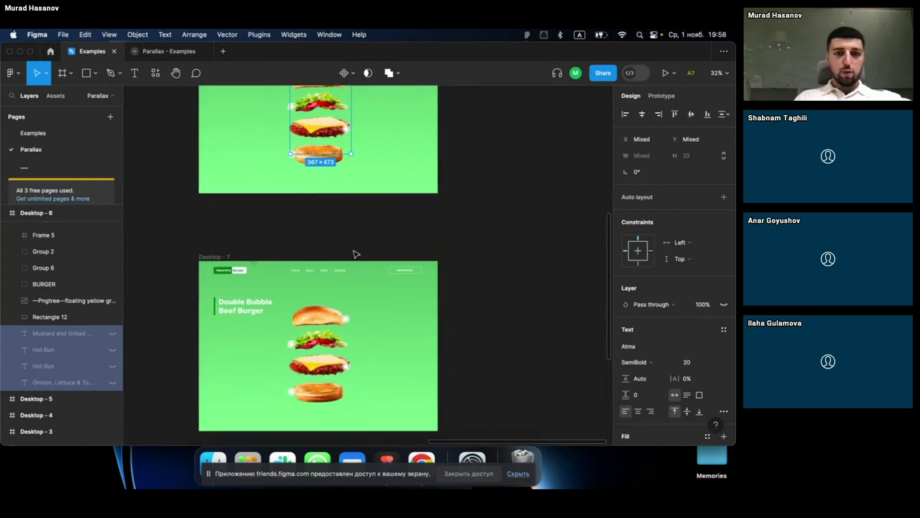
click(379, 341)
key(super+z)
Step: Unhide the Mustard and Grilled Meat, both Hot Bun, and Onion, Lettuce & Tomatoes labels
scroll(377, 341, down, 2)
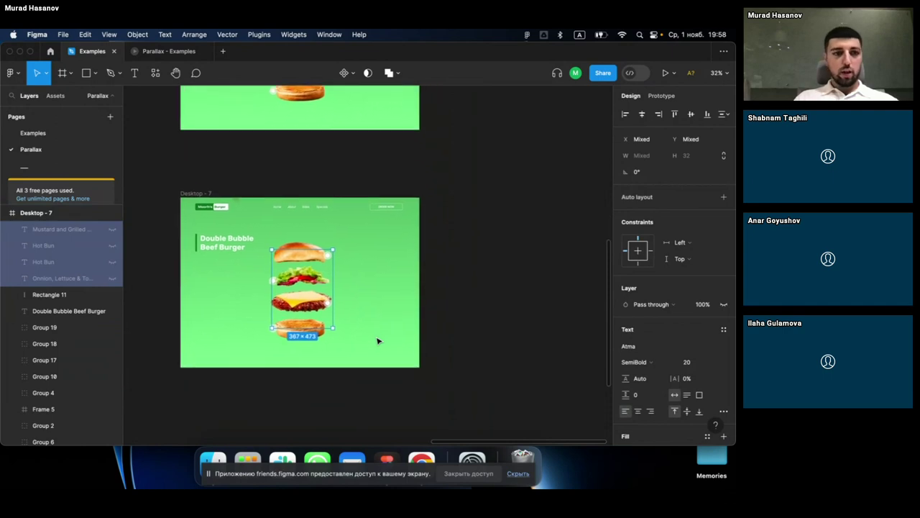
click(112, 230)
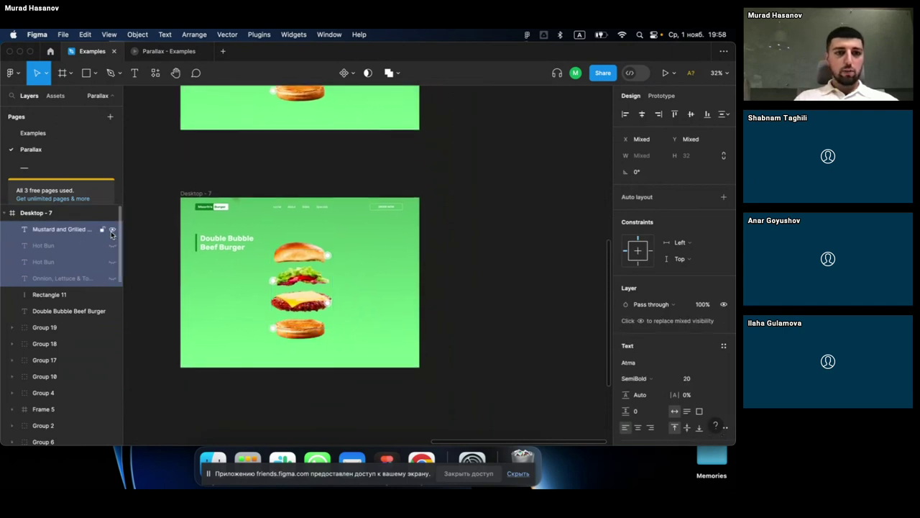
click(113, 246)
click(112, 262)
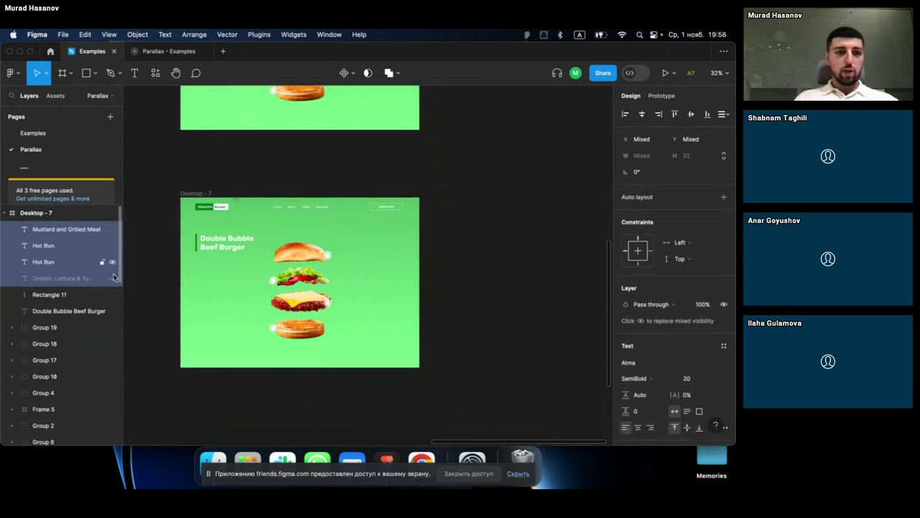
click(112, 278)
ctrl+scroll(311, 284, up, 5)
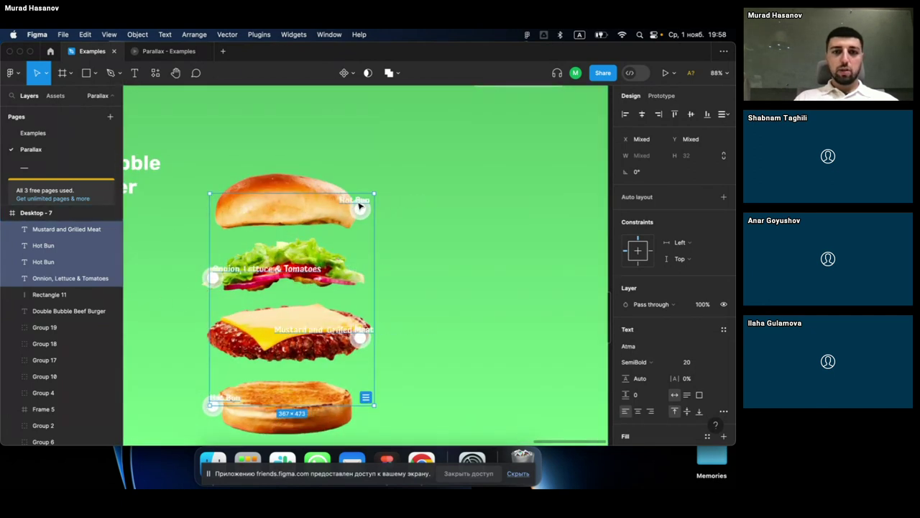
Step: Move the top Hot Bun label right of the bun and the Onion label left of the lettuce
click(356, 204)
drag(356, 204, 438, 204)
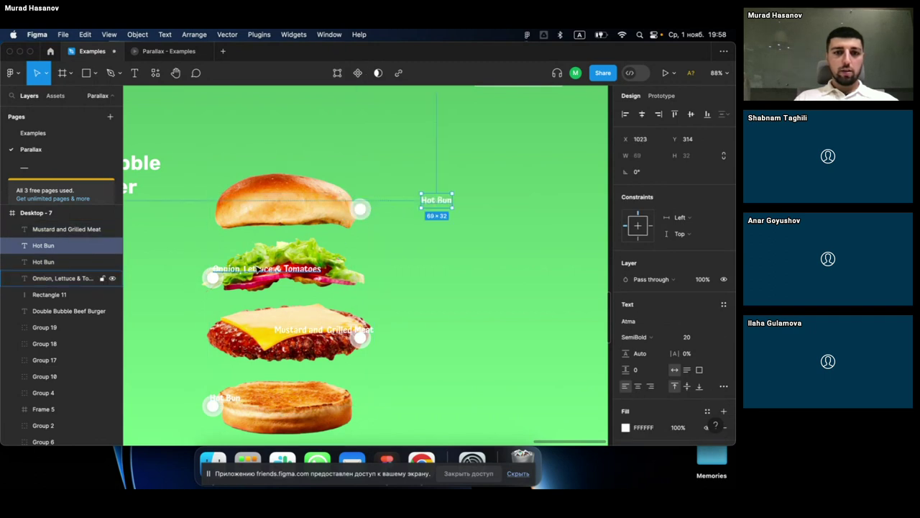
click(255, 273)
scroll(255, 273, left, 5)
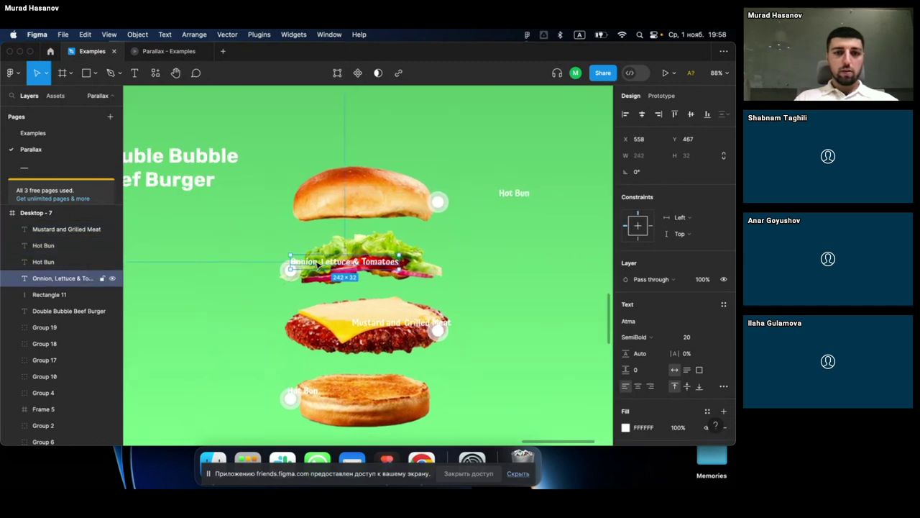
drag(318, 265, 200, 266)
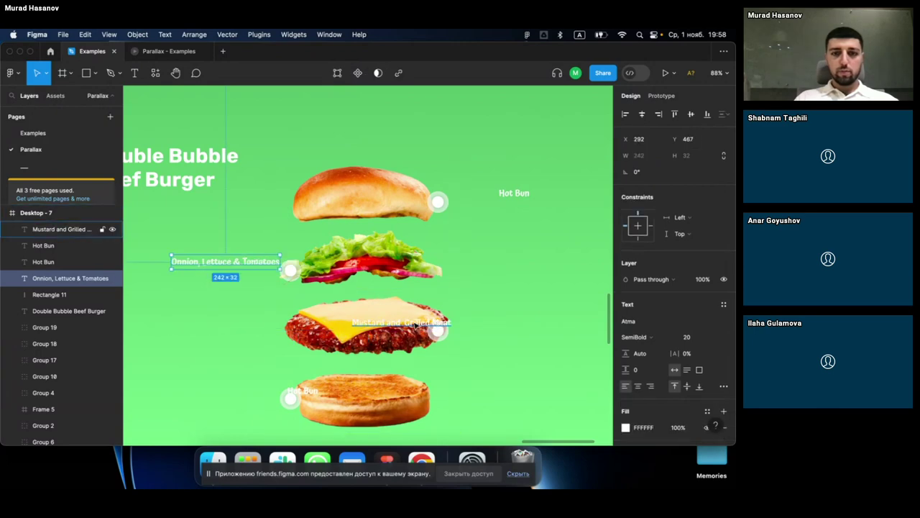
Step: Move the Mustard label right of the patty and the bottom Hot Bun label left of the bun
click(411, 325)
drag(411, 325, 526, 326)
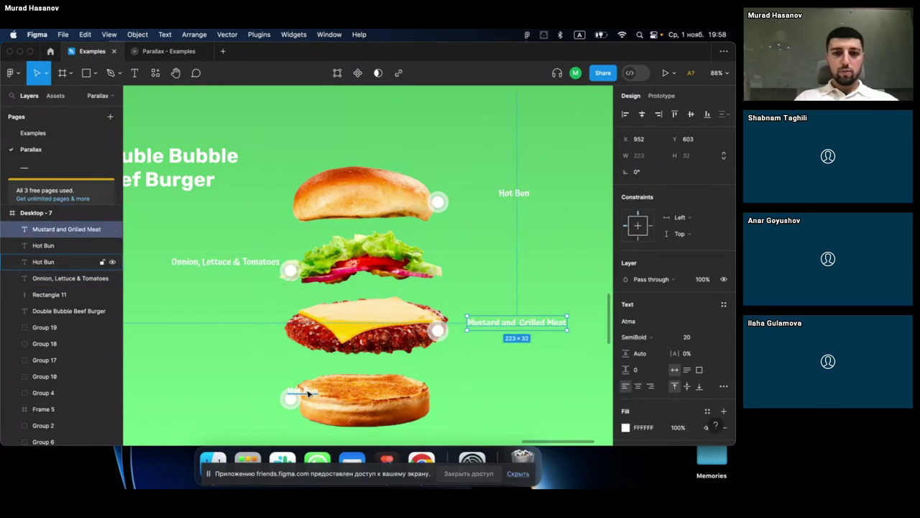
click(306, 393)
drag(309, 393, 188, 394)
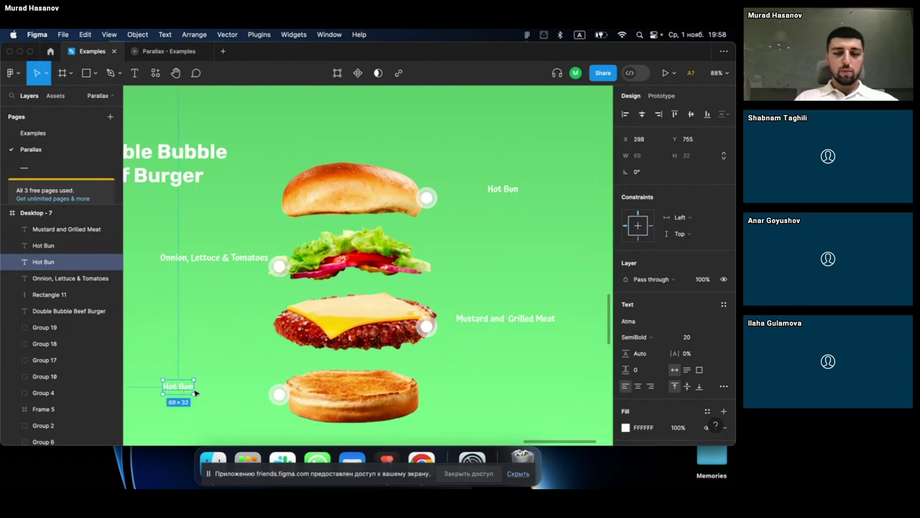
scroll(193, 395, right, 2)
click(387, 199)
scroll(387, 199, up, 5)
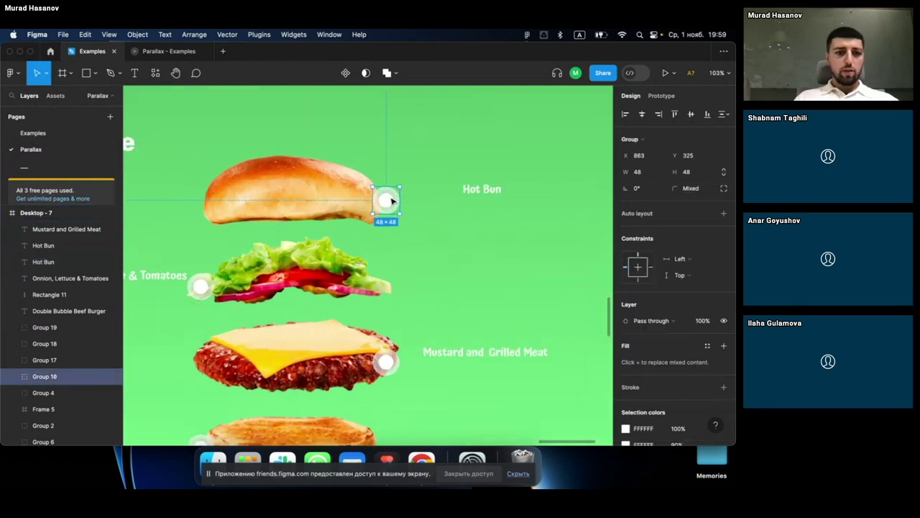
Step: Set the top bun's connector line to 223 px wide and shift the top Hot Bun label right
click(12, 377)
click(56, 393)
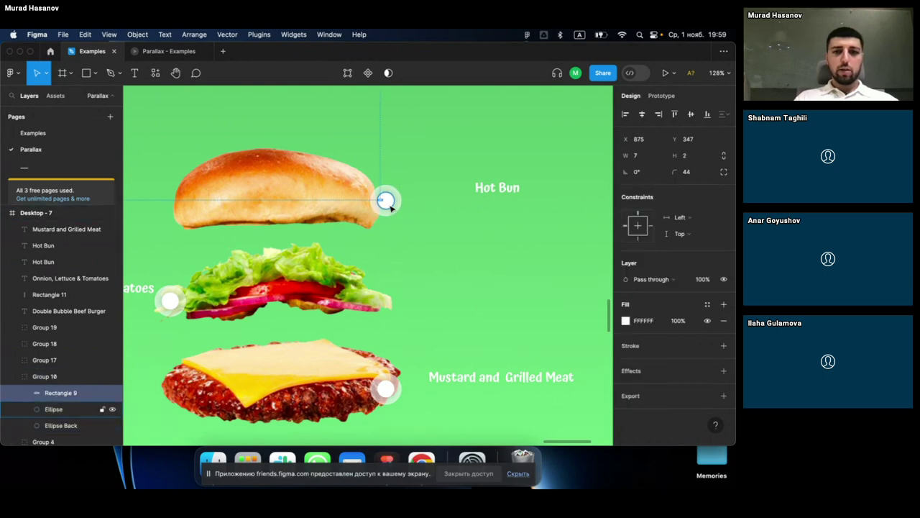
scroll(386, 202, up, 2)
scroll(399, 213, up, 2)
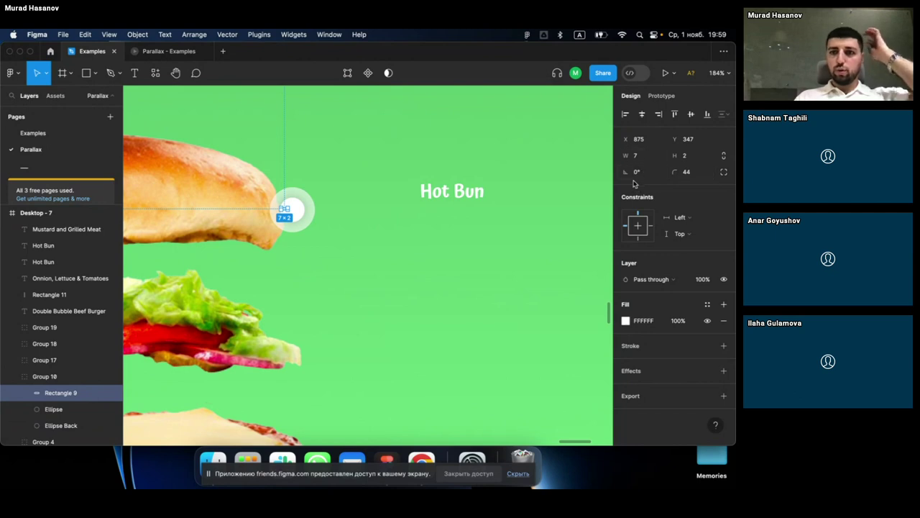
click(651, 162)
text(223)
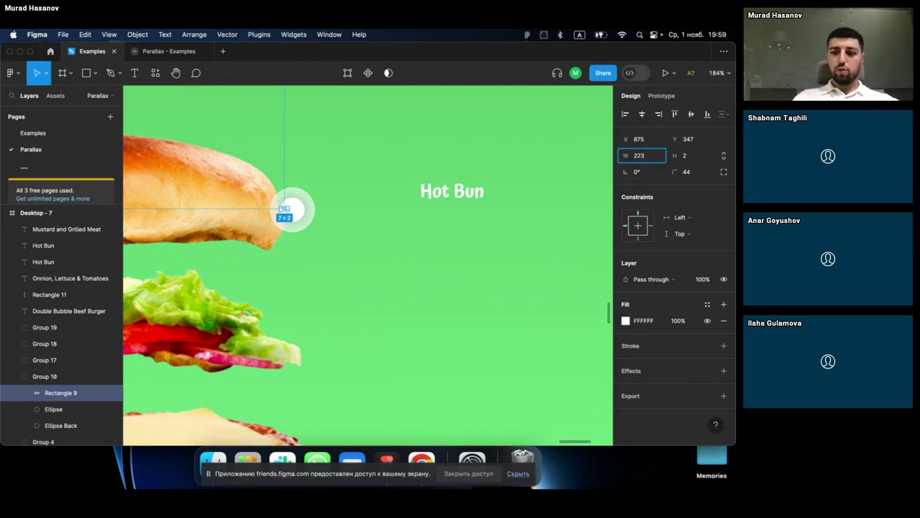
key(Return)
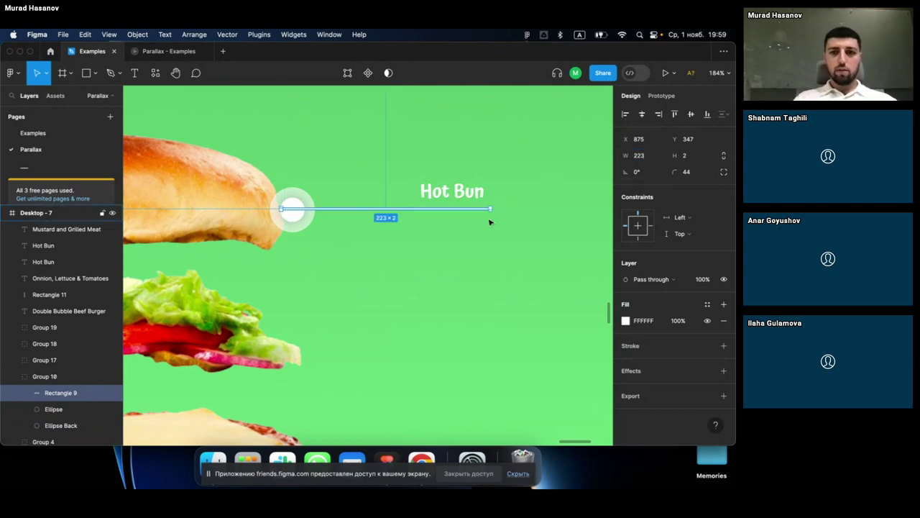
key(shift+Right)
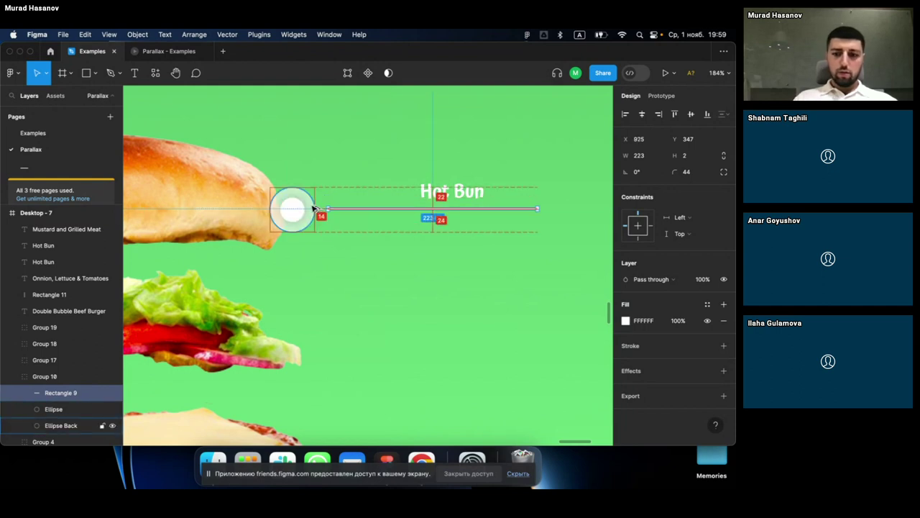
key(shift+Left)
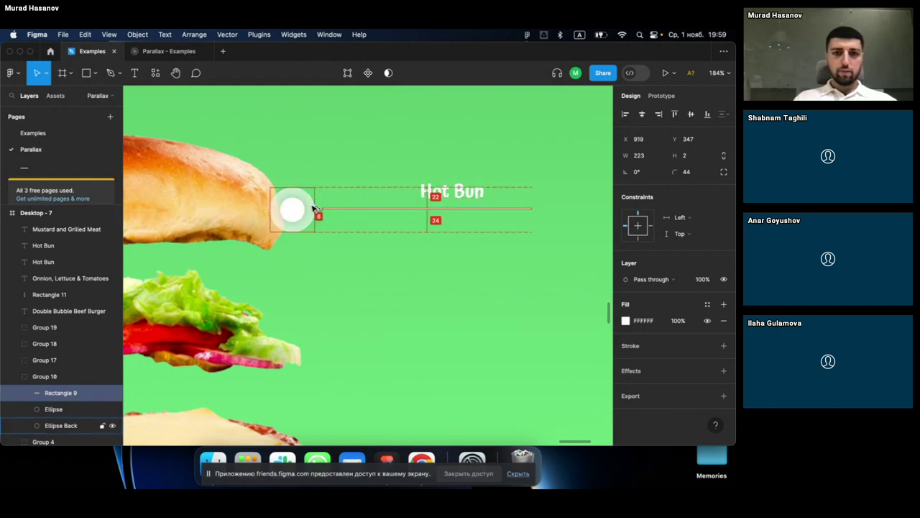
scroll(358, 210, down, 2)
drag(438, 197, 465, 201)
Step: Set the patty, bottom bun and lettuce connector lines to 223 px wide
scroll(465, 200, down, 5)
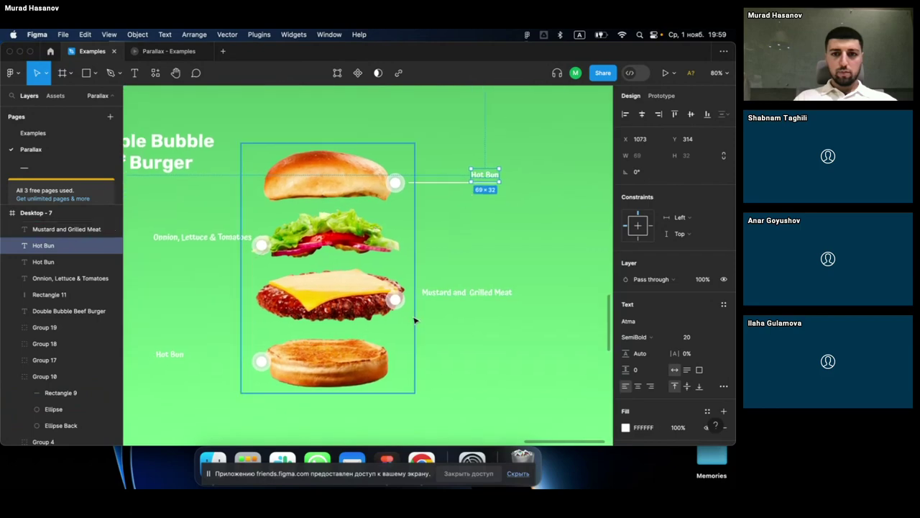
scroll(396, 302, up, 3)
scroll(395, 302, up, 2)
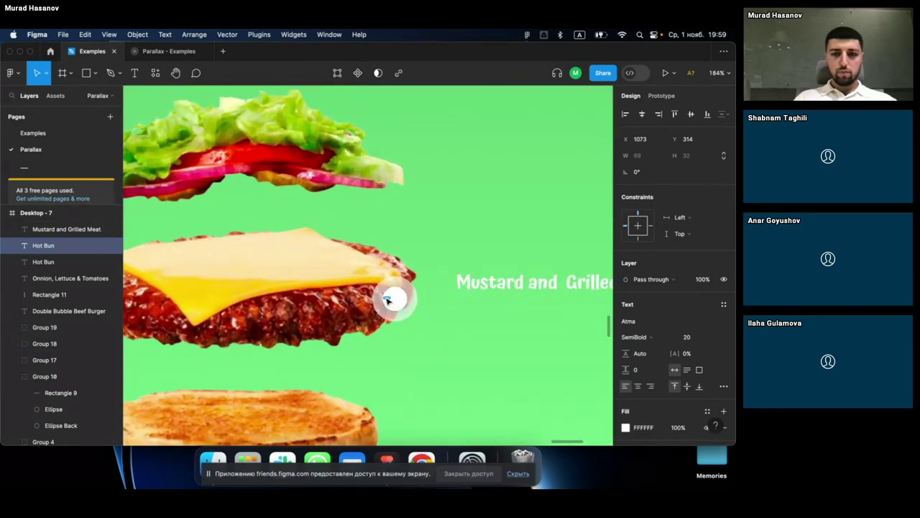
click(387, 300)
scroll(216, 338, down, 5)
scroll(249, 319, left, 5)
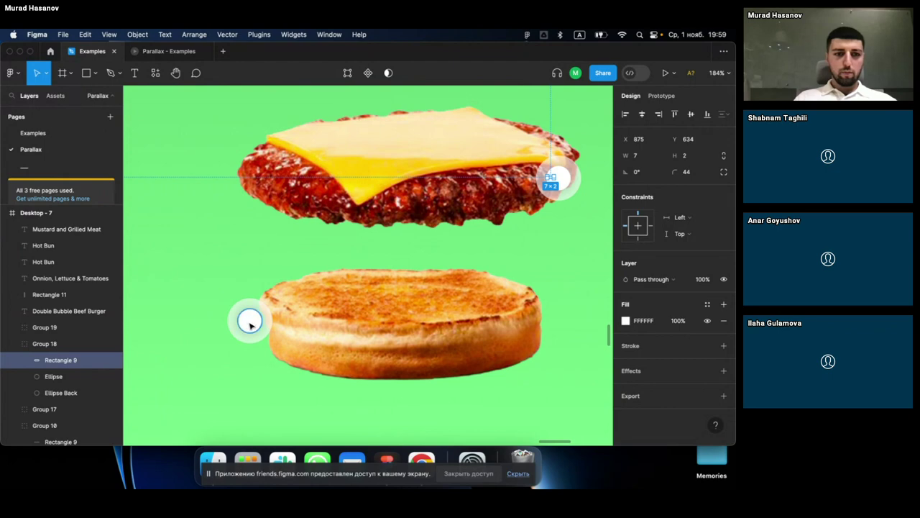
shift+click(243, 323)
scroll(242, 216, up, 3)
scroll(233, 240, up, 2)
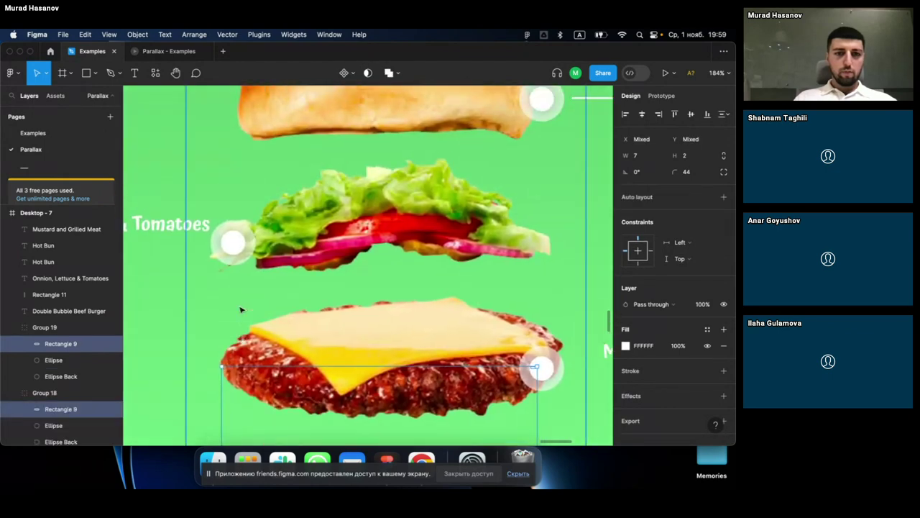
shift+click(226, 243)
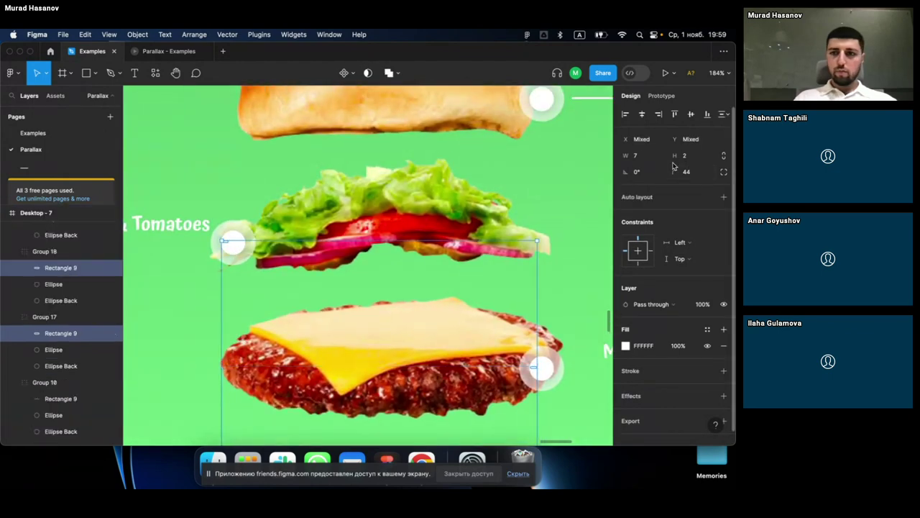
click(649, 156)
text(223)
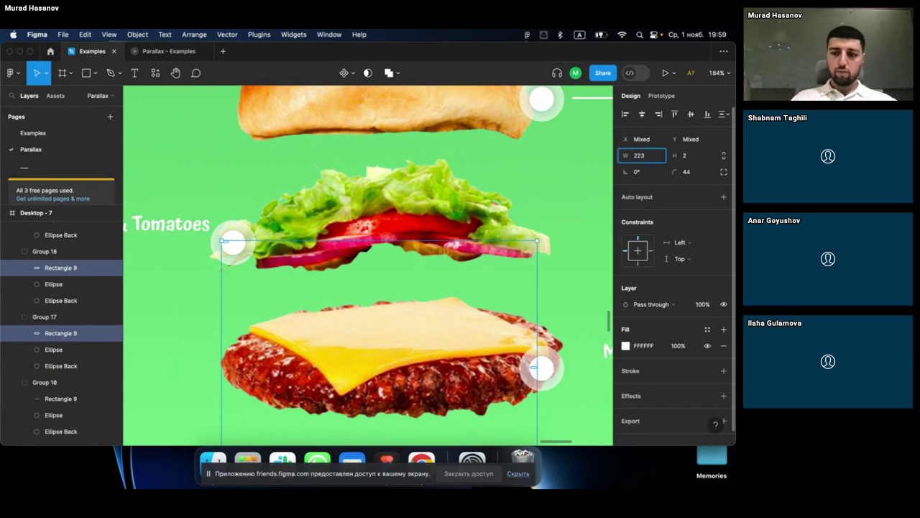
key(Return)
Step: Undo the last two changes to the connector lines
scroll(525, 214, down, 3)
scroll(524, 215, down, 3)
scroll(524, 215, down, 3)
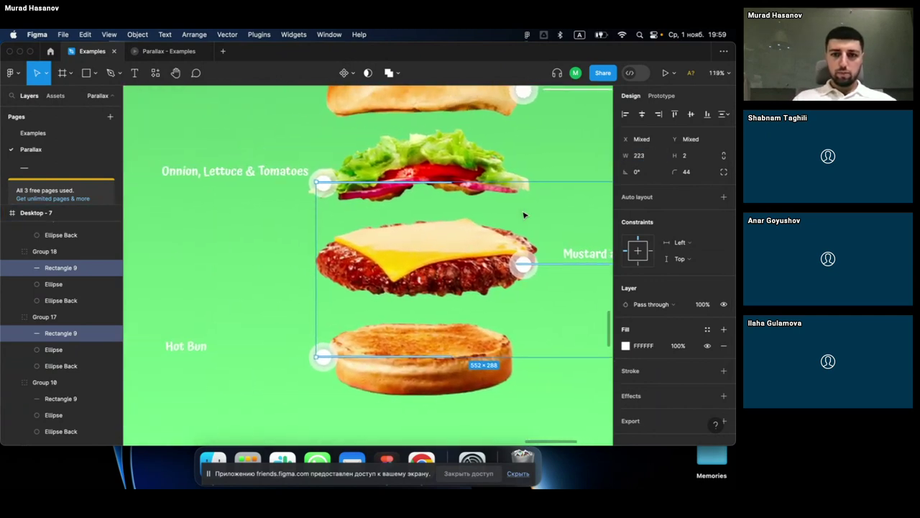
scroll(524, 215, down, 1)
scroll(525, 214, down, 2)
scroll(525, 215, right, 2)
scroll(524, 214, right, 1)
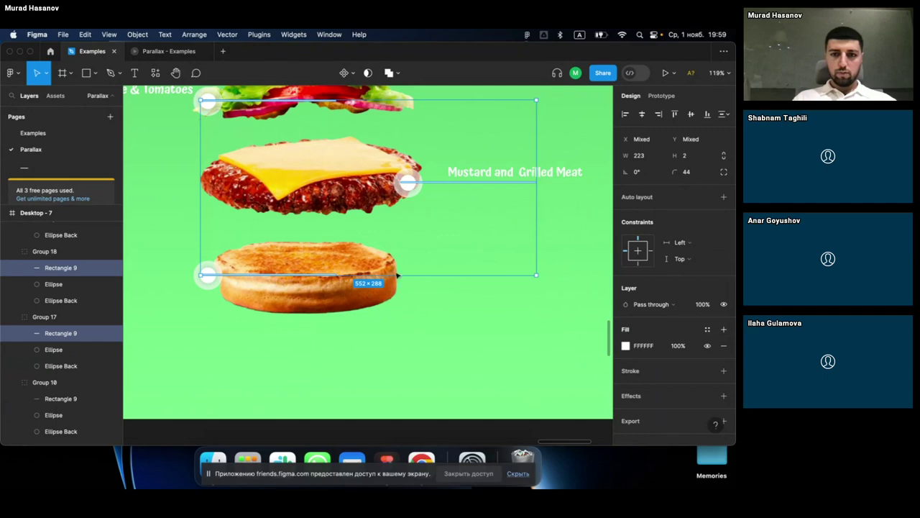
key(super+z)
key(super+z)
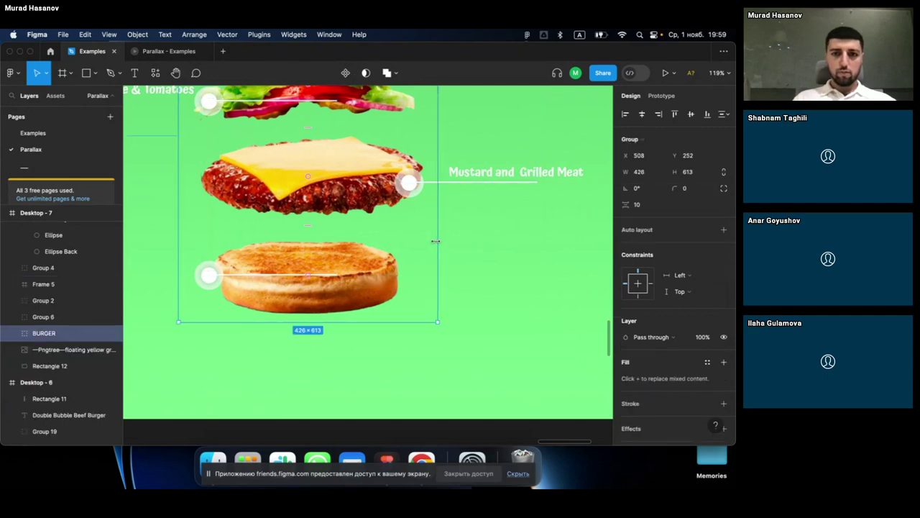
key(super+z)
key(super+z)
Step: Move the lettuce line left to its label and shift the Onion label slightly further left
double_click(339, 129)
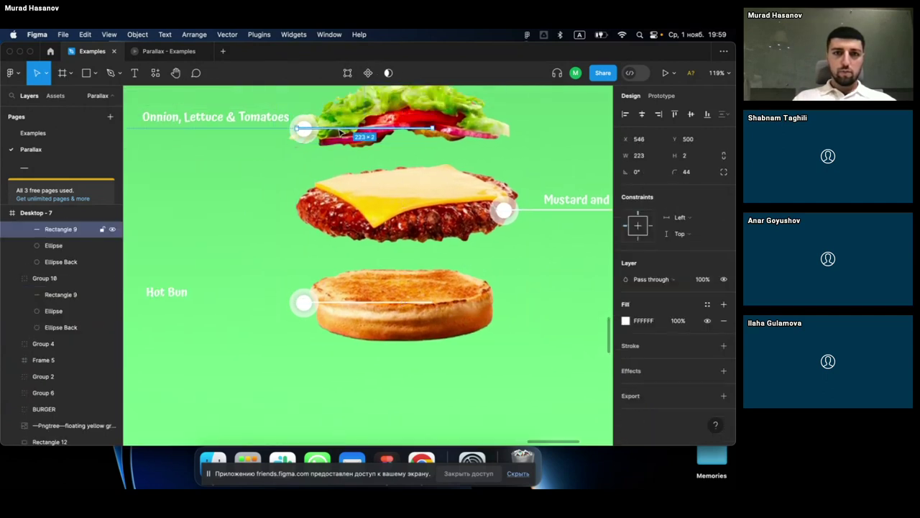
drag(339, 133, 196, 138)
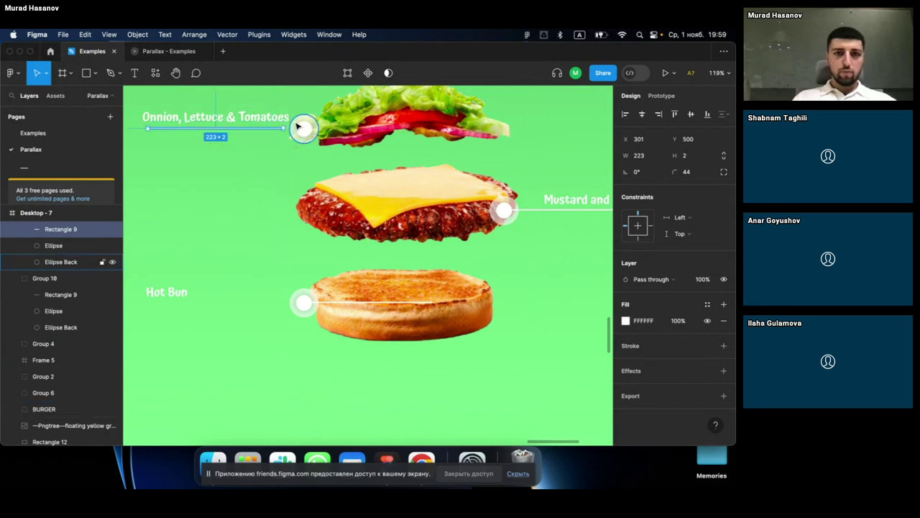
scroll(298, 127, up, 5)
scroll(310, 133, up, 3)
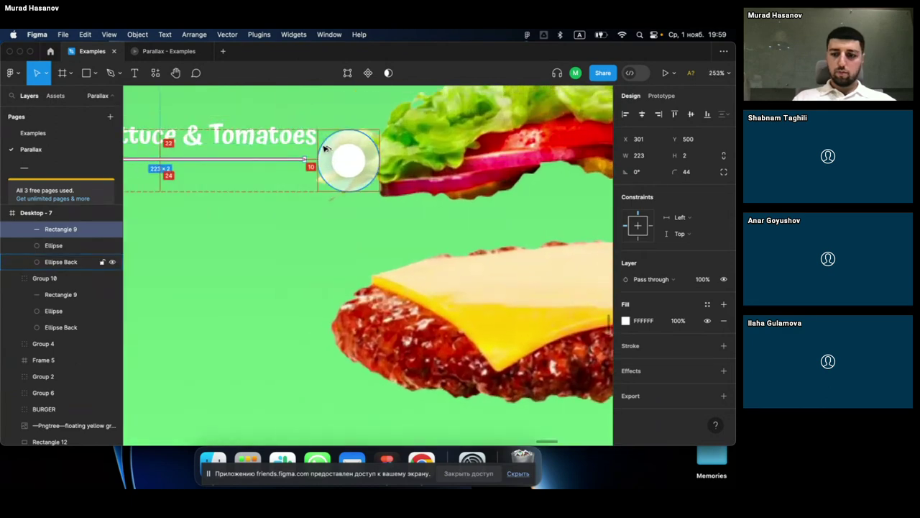
scroll(309, 144, down, 3)
click(270, 144)
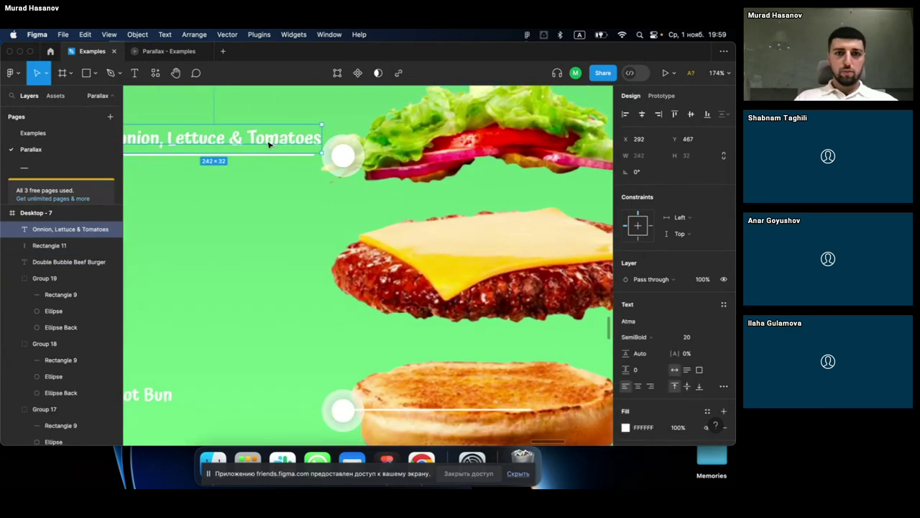
scroll(270, 144, left, 3)
drag(270, 157, 256, 155)
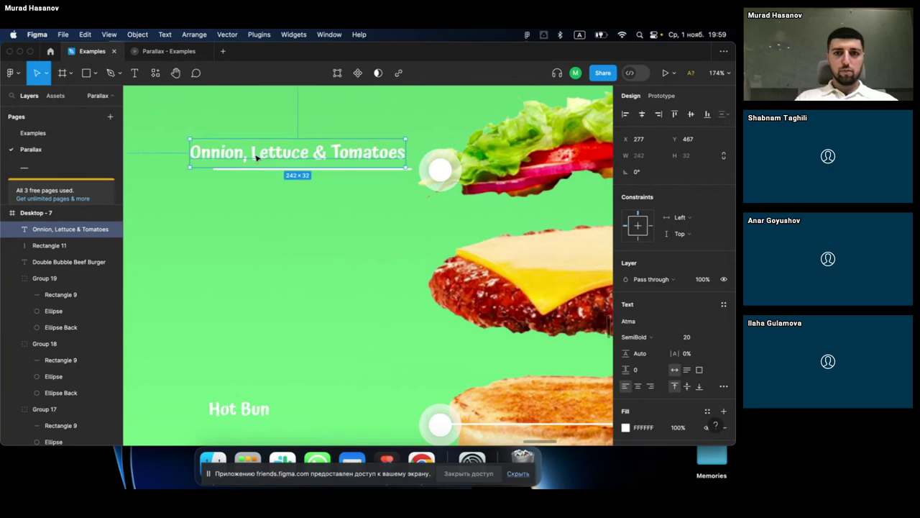
Step: Nudge the mustard connector line right to meet the Mustard and Grilled Meat label
scroll(257, 154, down, 5)
scroll(256, 154, right, 5)
scroll(256, 153, down, 5)
click(364, 173)
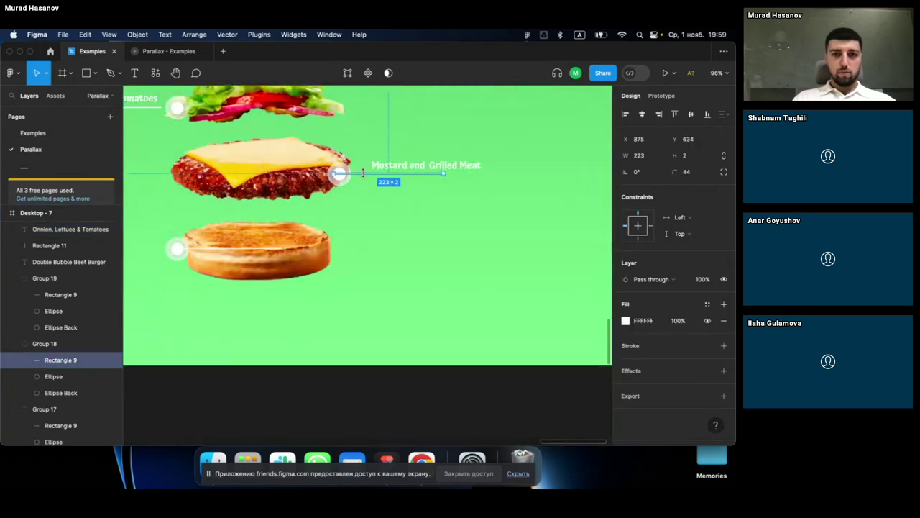
scroll(363, 173, up, 5)
key(shift+Right)
key(shift+Right)
key(shift+Right)
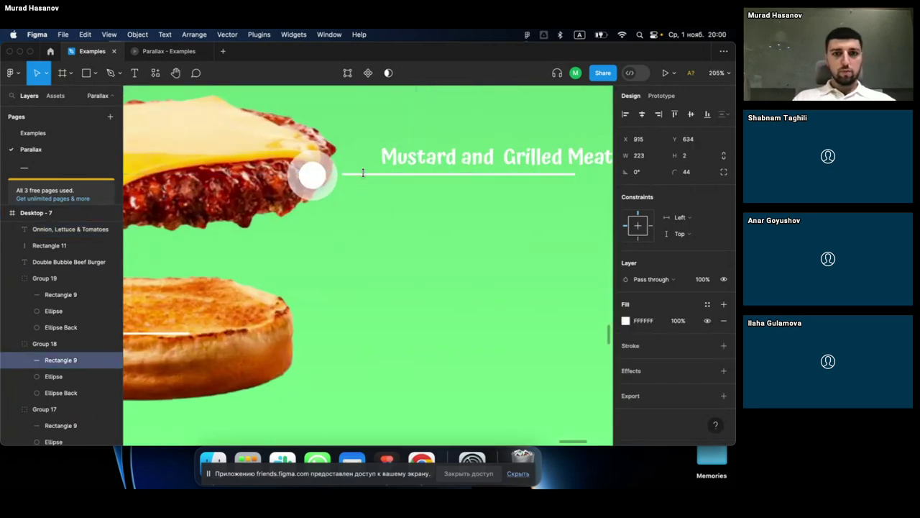
key(Right)
key(Right)
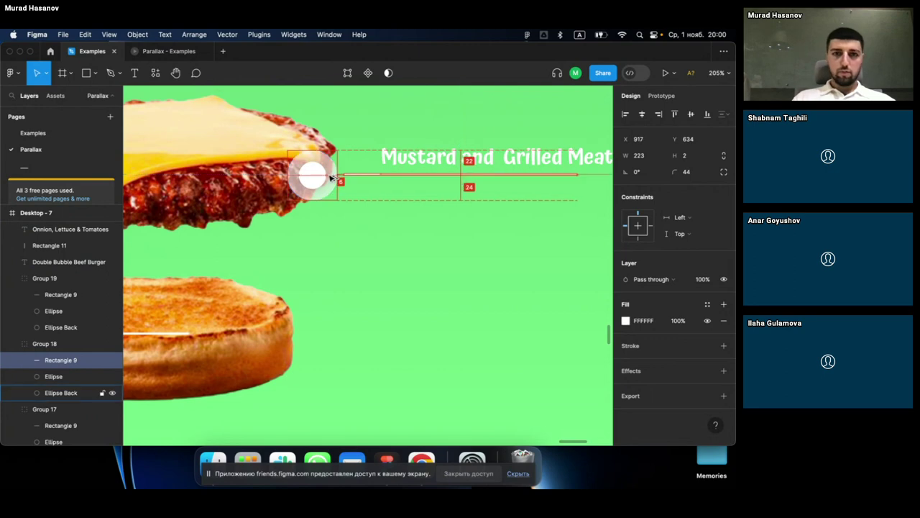
Step: Move the bottom bun's line left to the Hot Bun label and nudge it into alignment
scroll(331, 177, down, 5)
scroll(327, 216, up, 3)
scroll(324, 254, left, 3)
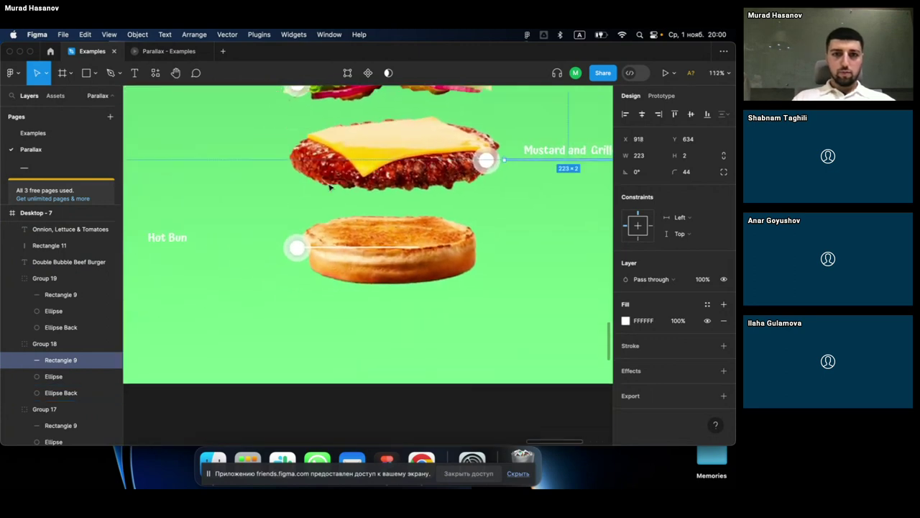
click(324, 252)
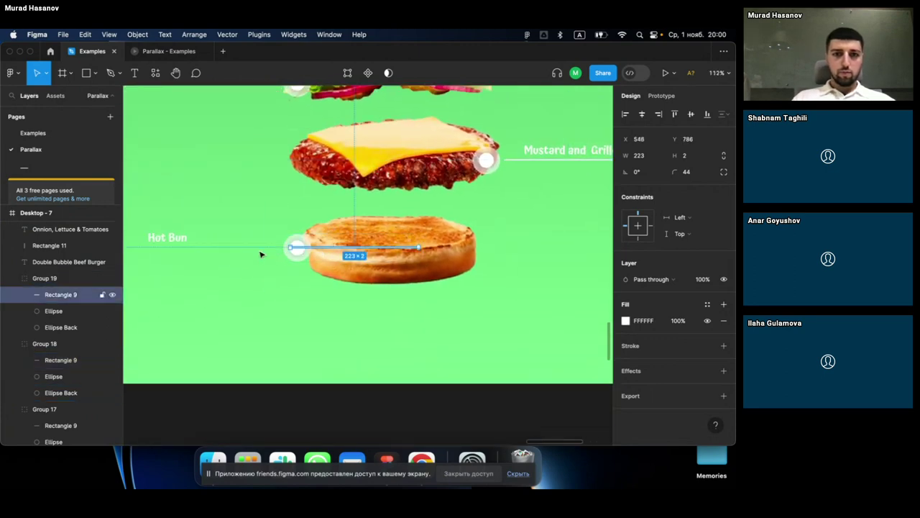
drag(420, 247, 281, 248)
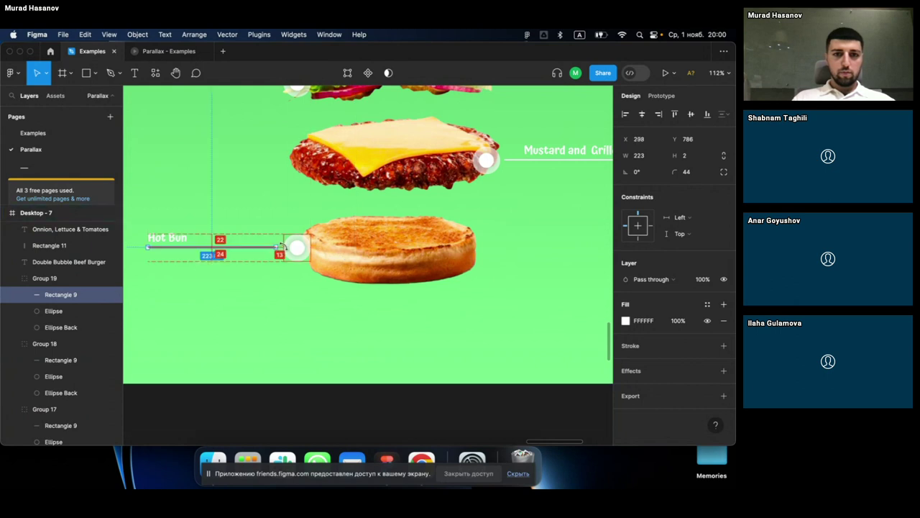
key(Right)
key(Right)
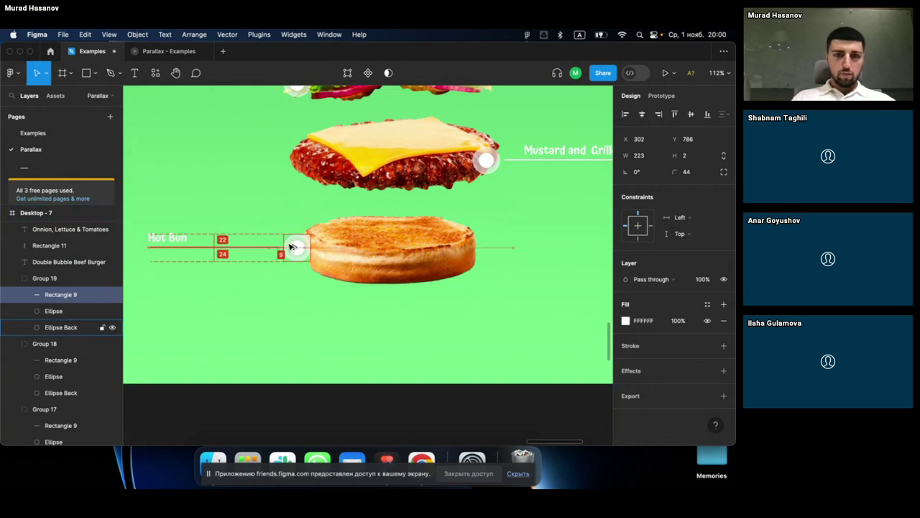
scroll(291, 247, down, 1)
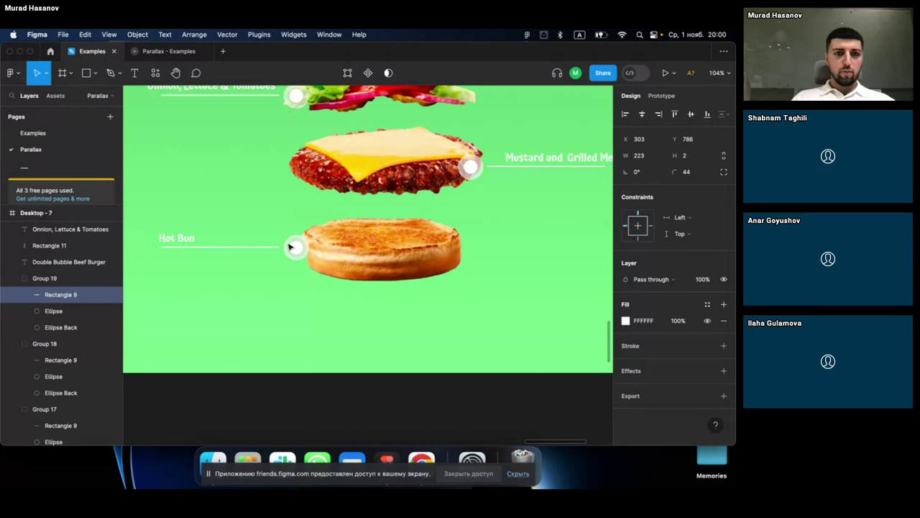
click(170, 239)
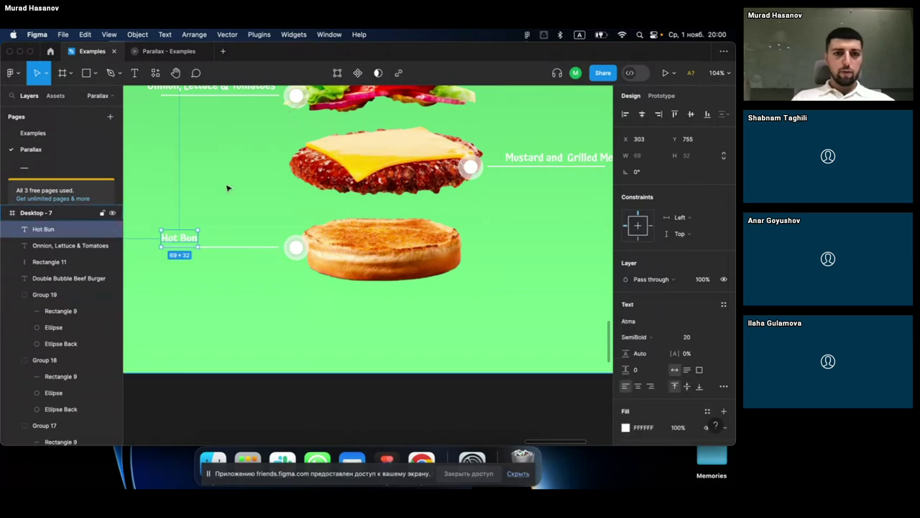
key(Escape)
scroll(228, 188, down, 4)
scroll(227, 189, up, 2)
scroll(226, 186, down, 2)
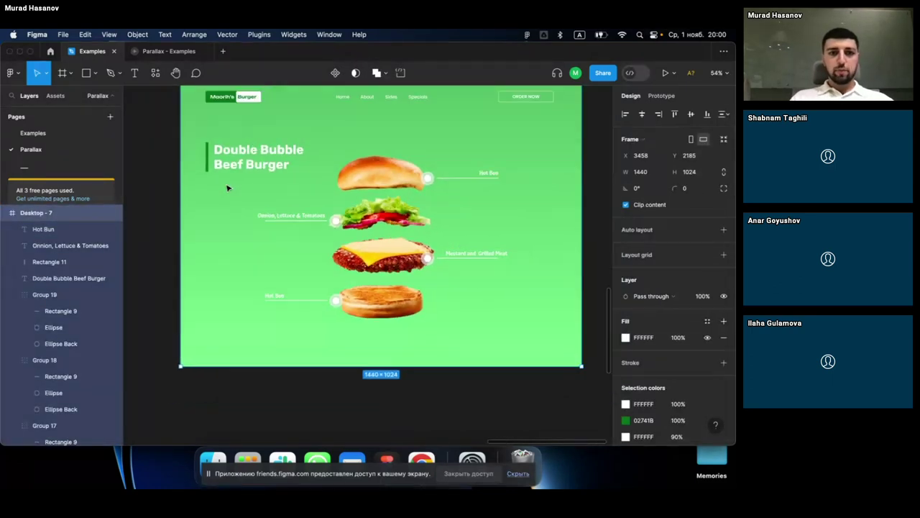
scroll(226, 184, down, 2)
scroll(226, 182, down, 2)
scroll(227, 185, up, 1)
scroll(227, 187, up, 3)
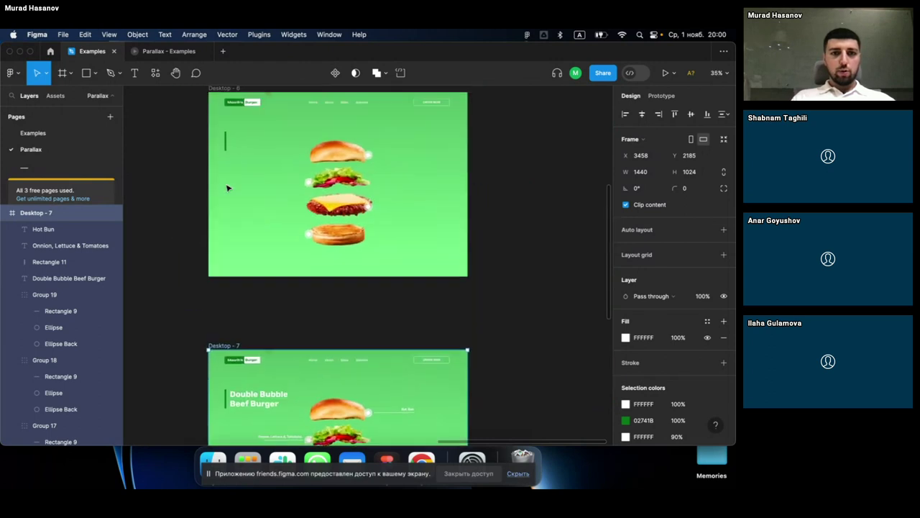
scroll(304, 123, left, 1)
scroll(306, 122, down, 2)
scroll(305, 122, down, 2)
scroll(345, 207, up, 1)
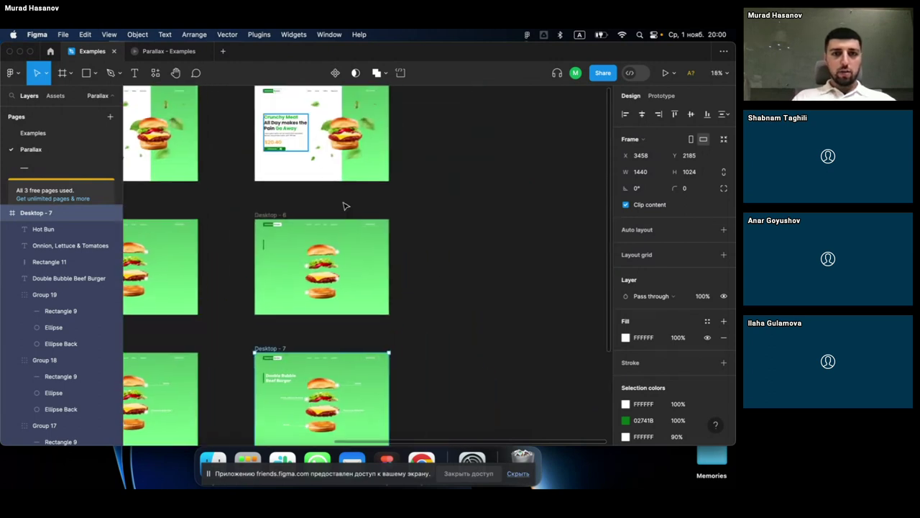
click(440, 180)
scroll(319, 90, up, 2)
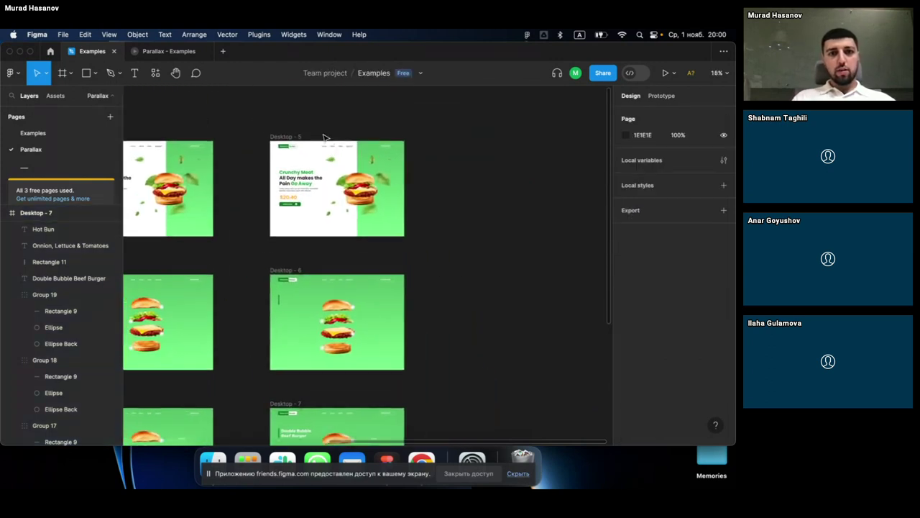
click(281, 136)
scroll(281, 136, down, 2)
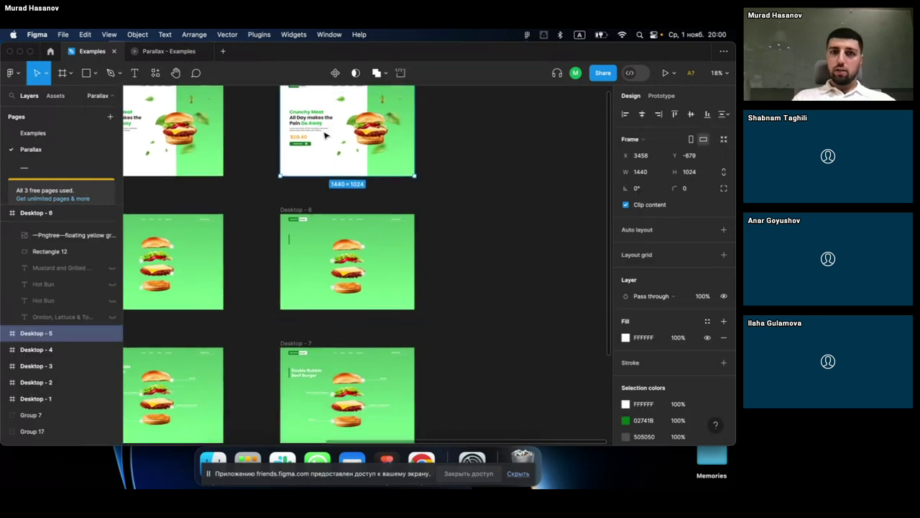
click(305, 211)
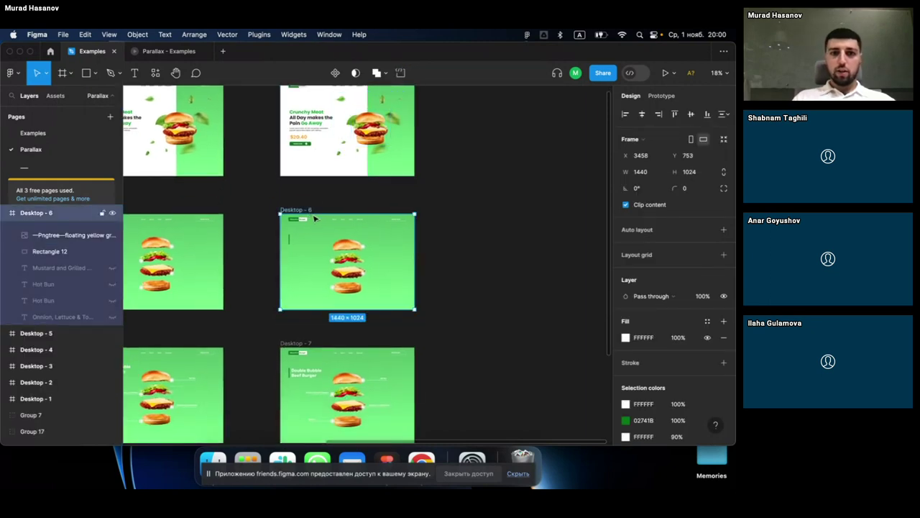
click(301, 348)
click(464, 323)
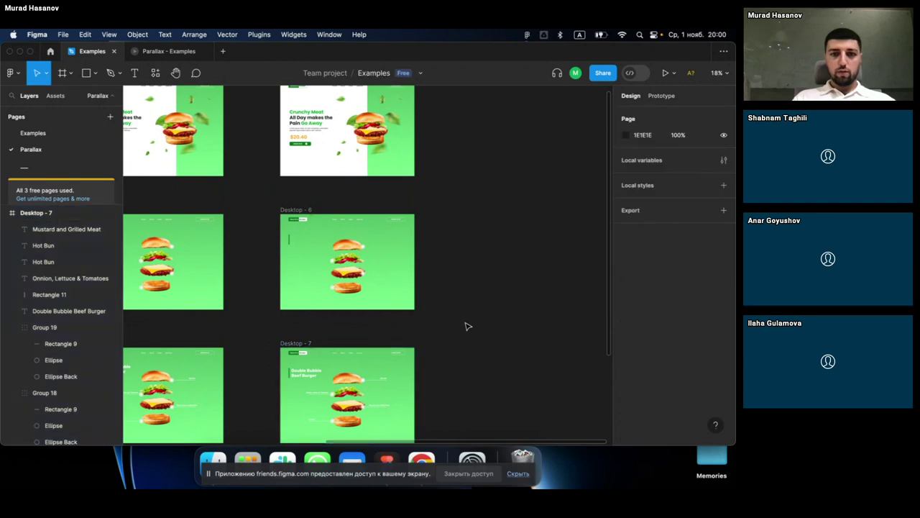
scroll(417, 302, down, 2)
click(325, 162)
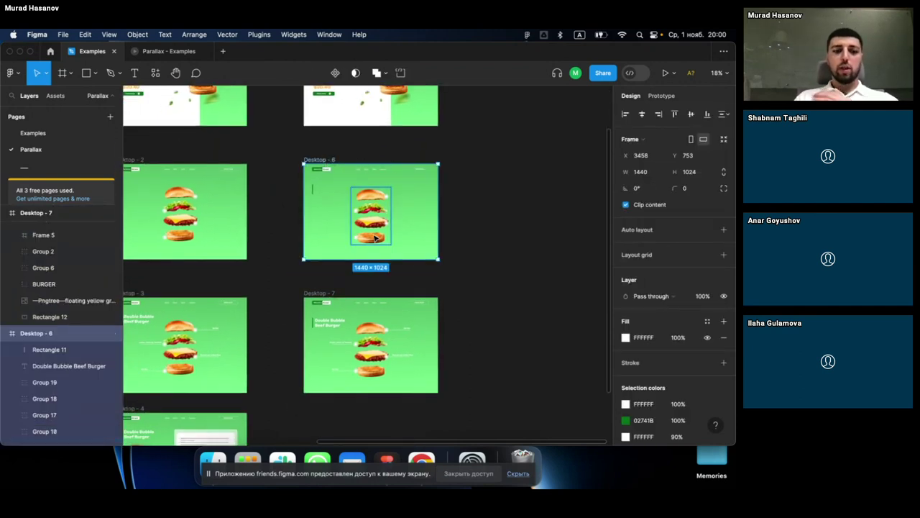
scroll(361, 237, up, 2)
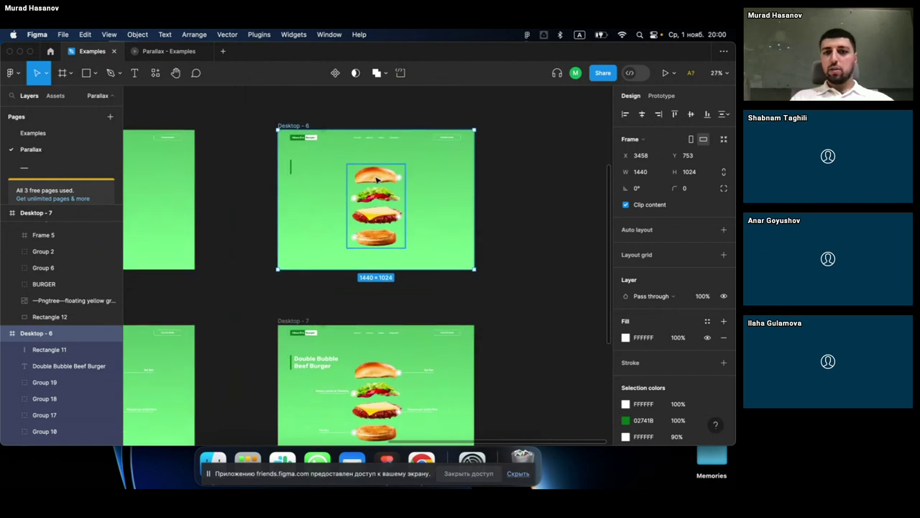
scroll(336, 341, down, 2)
scroll(335, 343, down, 1)
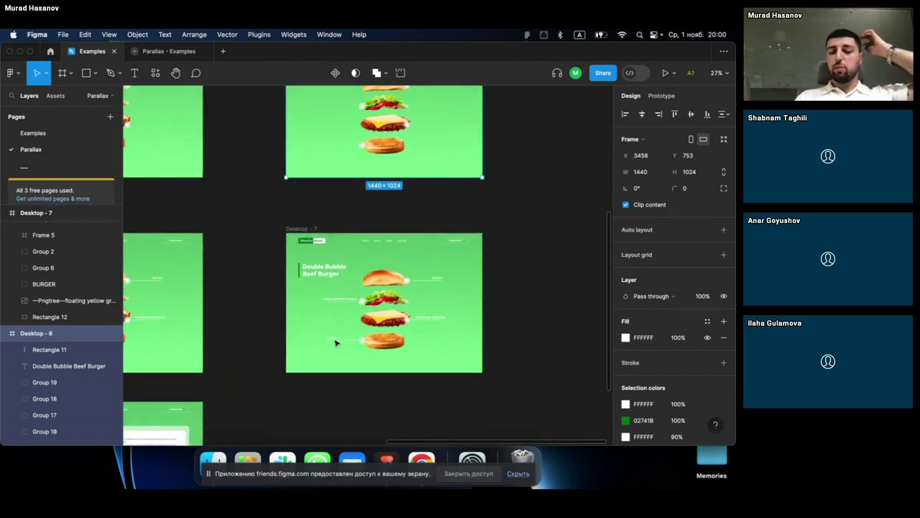
Step: Review the Desktop-6 to Desktop-7 After delay / Smart animate connection, then present the prototype
click(656, 98)
click(386, 207)
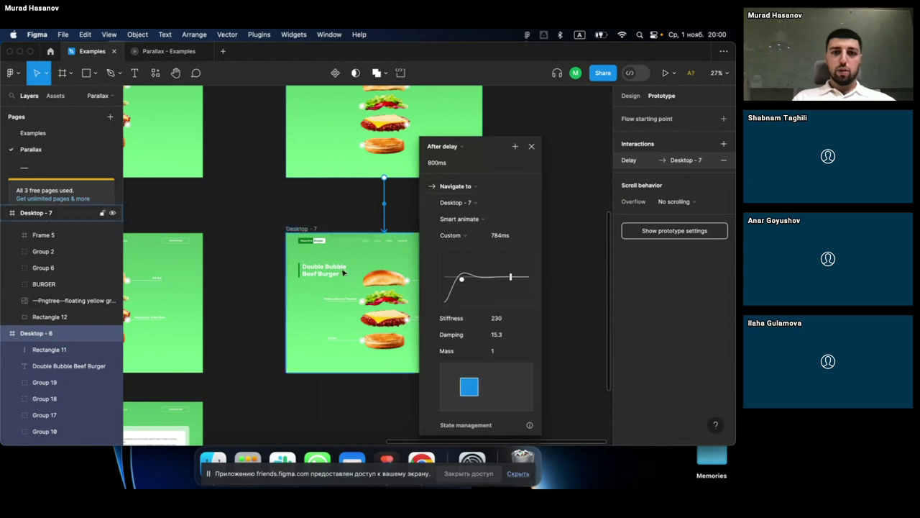
click(319, 275)
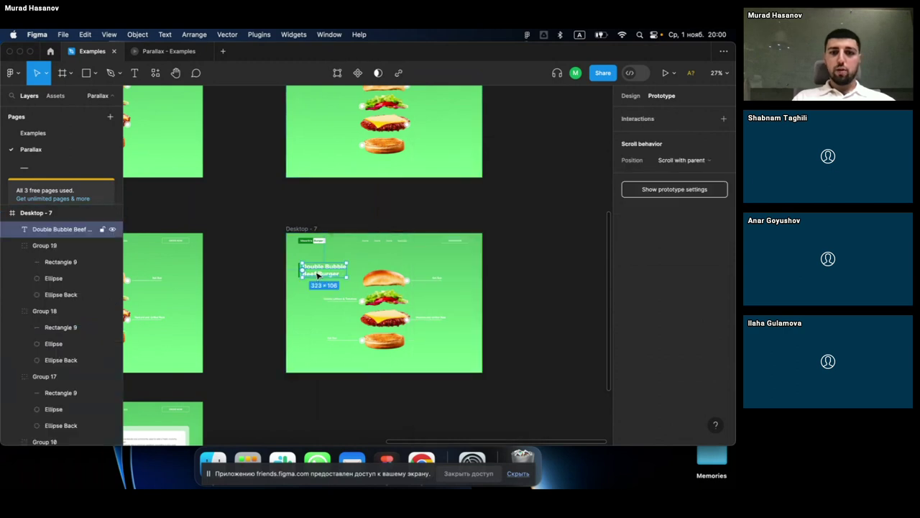
click(386, 192)
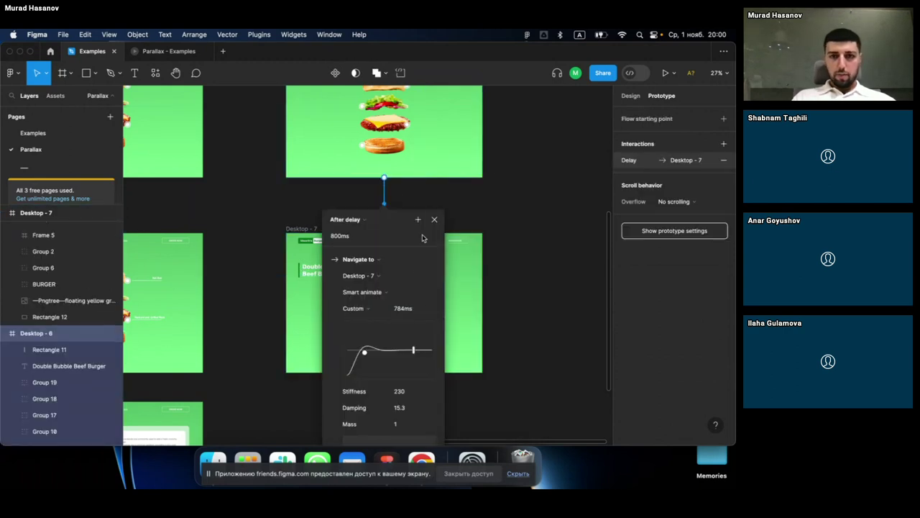
click(433, 222)
scroll(479, 207, down, 3)
scroll(479, 207, up, 3)
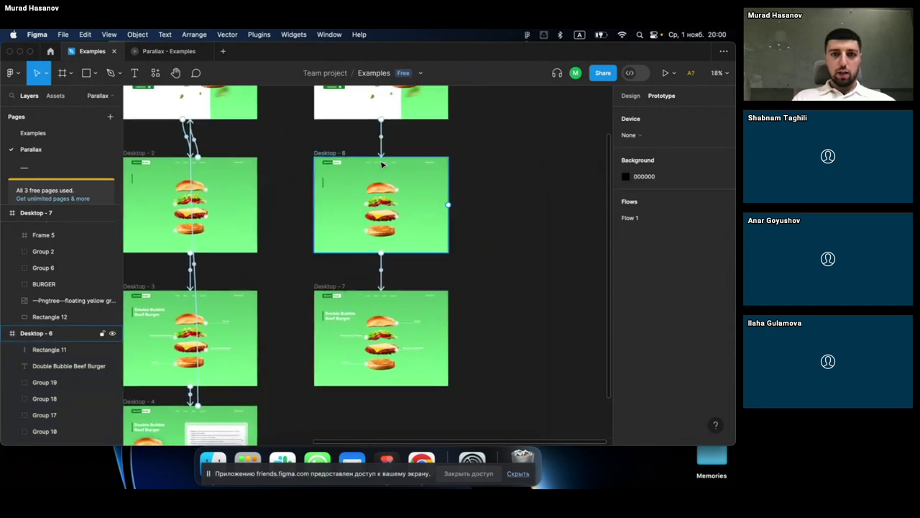
click(297, 139)
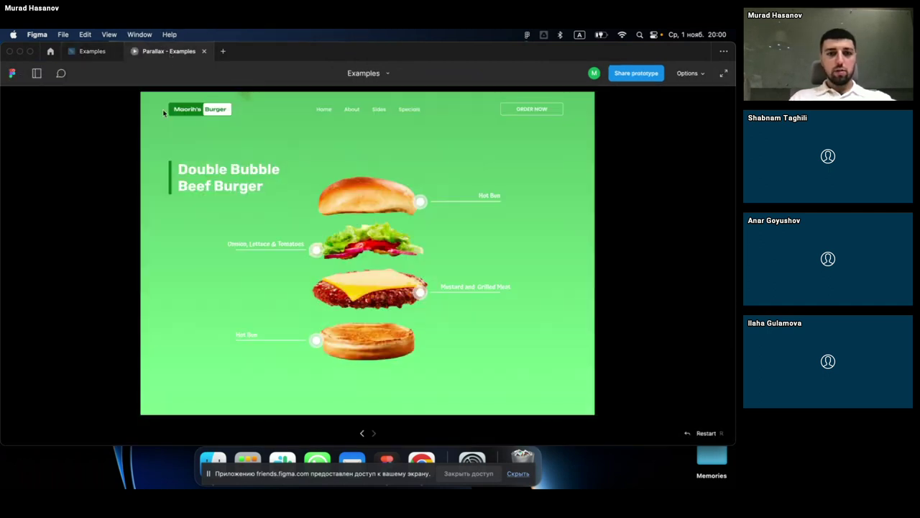
Step: Replay the Crunchy Meat to exploded-burger transition twice, then return to the Examples file
click(374, 174)
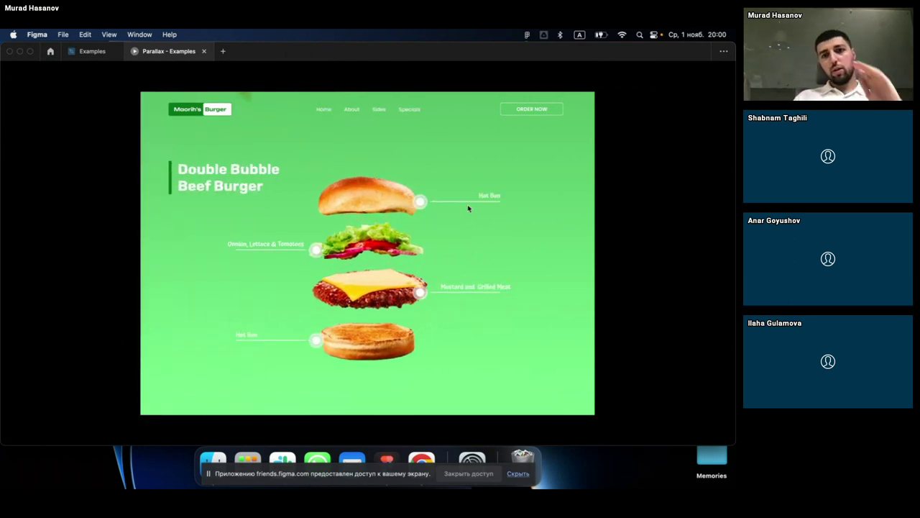
click(415, 212)
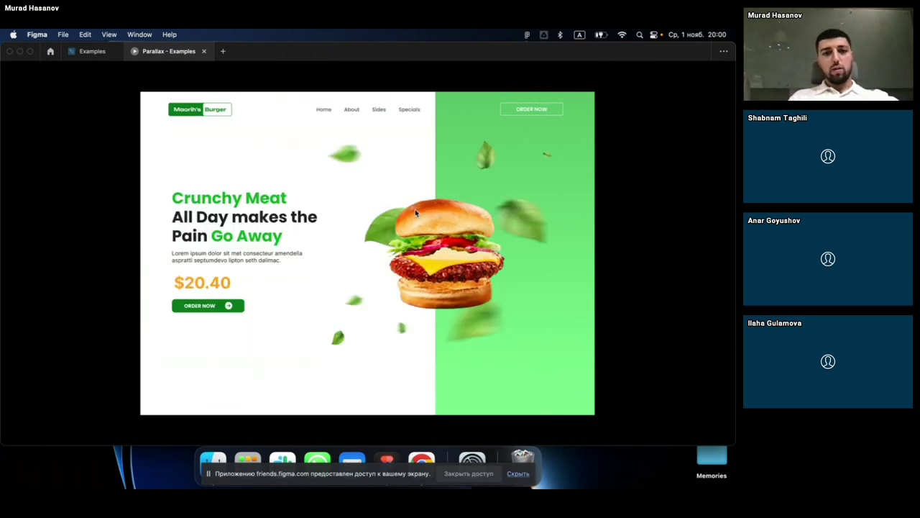
click(357, 301)
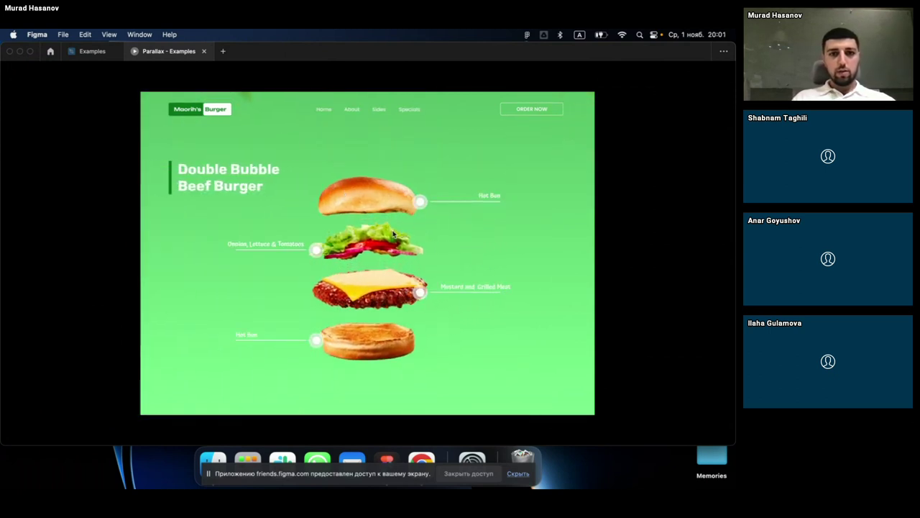
click(86, 52)
scroll(508, 246, down, 5)
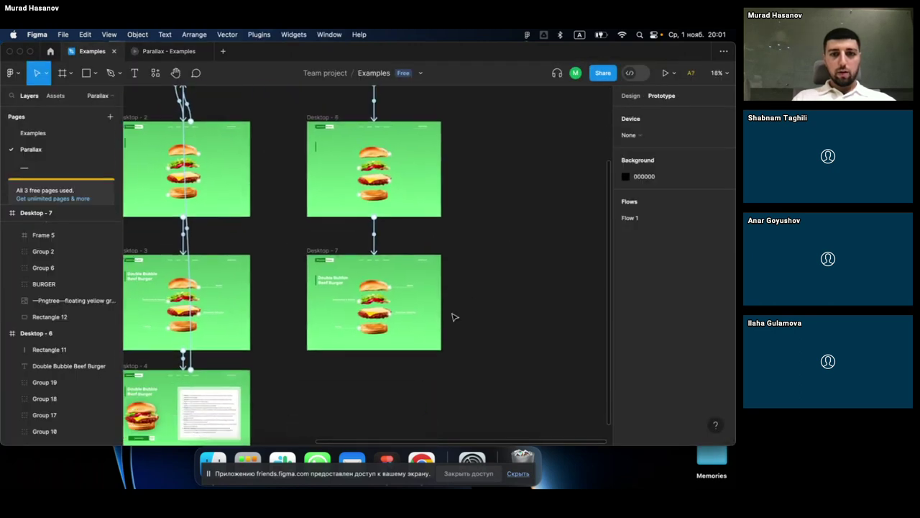
Step: Duplicate Desktop-7 with Cmd+D and place the new Desktop-8 frame beside it
click(329, 253)
scroll(328, 253, down, 3)
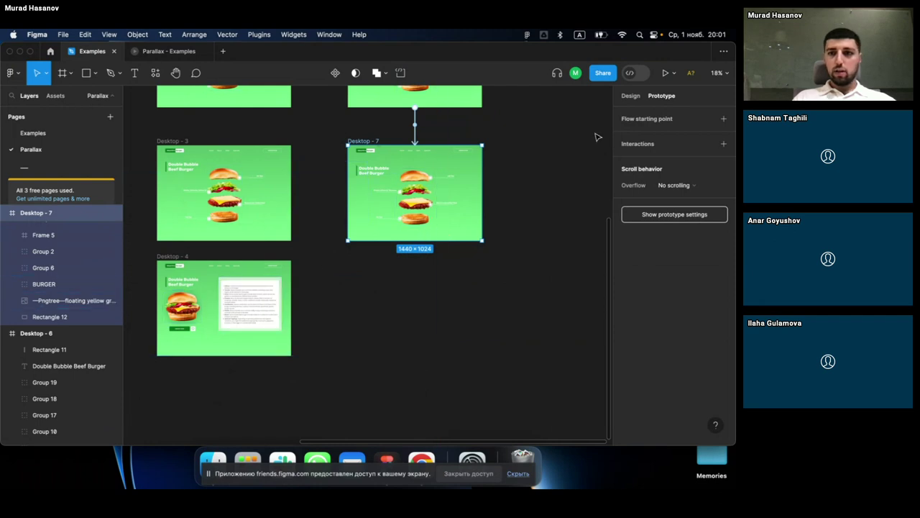
click(630, 98)
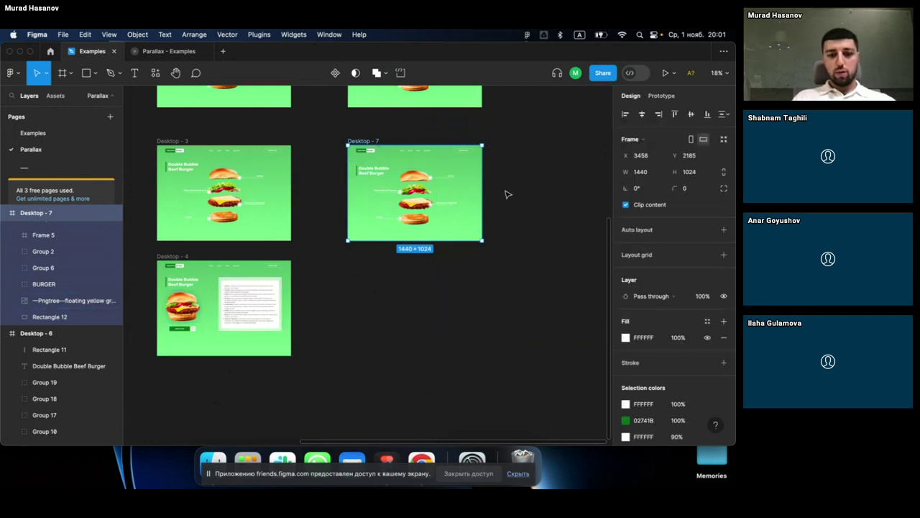
key(super+d)
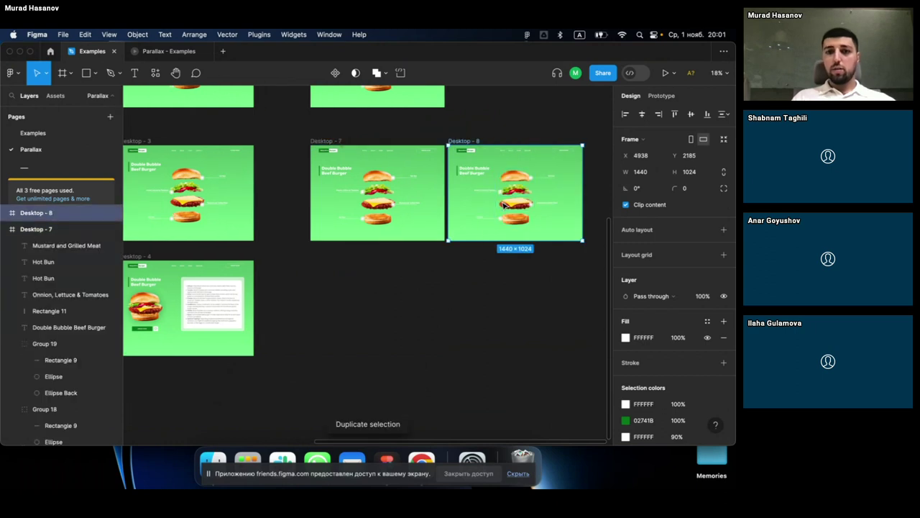
mouse_move(503, 203)
mouse_down()
mouse_move(352, 317)
mouse_move(373, 285)
mouse_up()
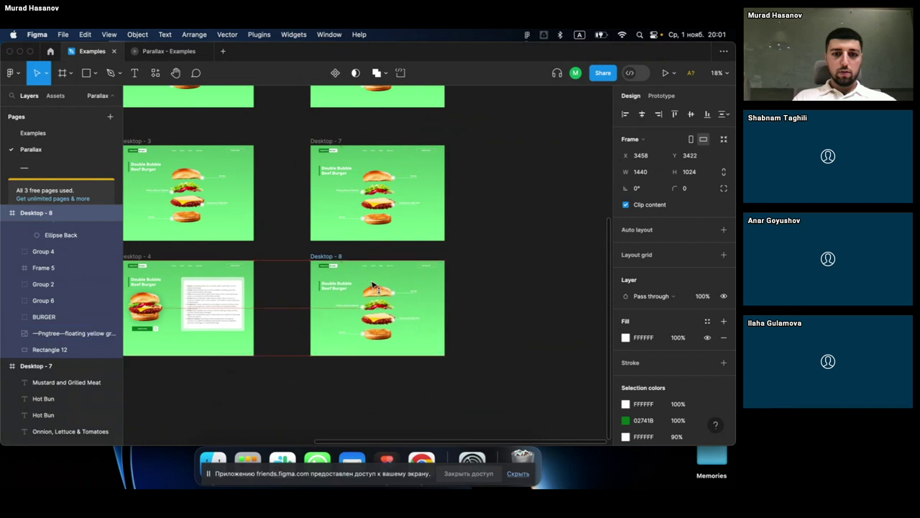
Step: Select the green Order Now button and the text card in Desktop-4
scroll(356, 289, up, 5)
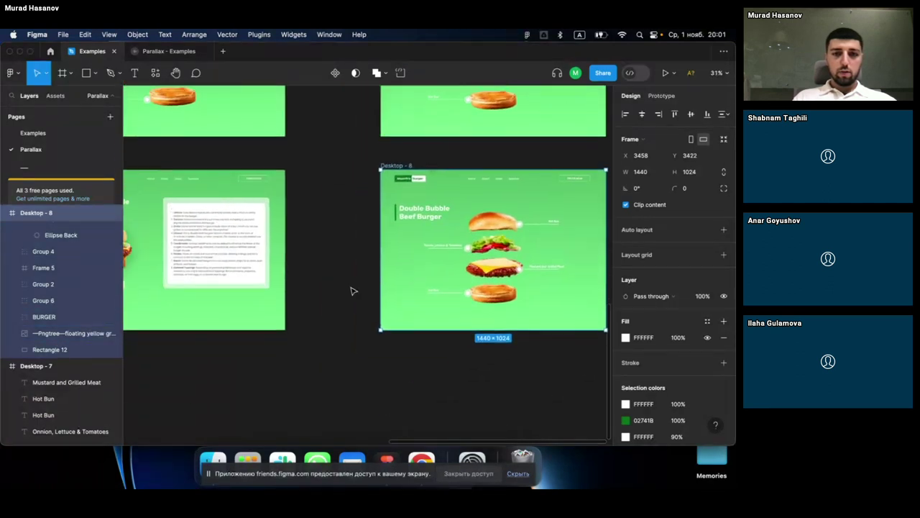
scroll(352, 291, down, 2)
scroll(353, 290, left, 2)
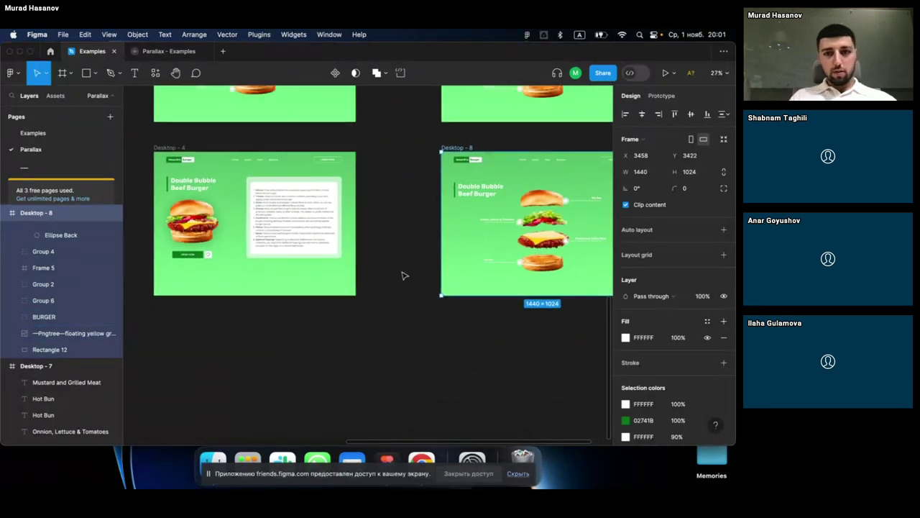
scroll(403, 276, down, 1)
scroll(403, 275, right, 2)
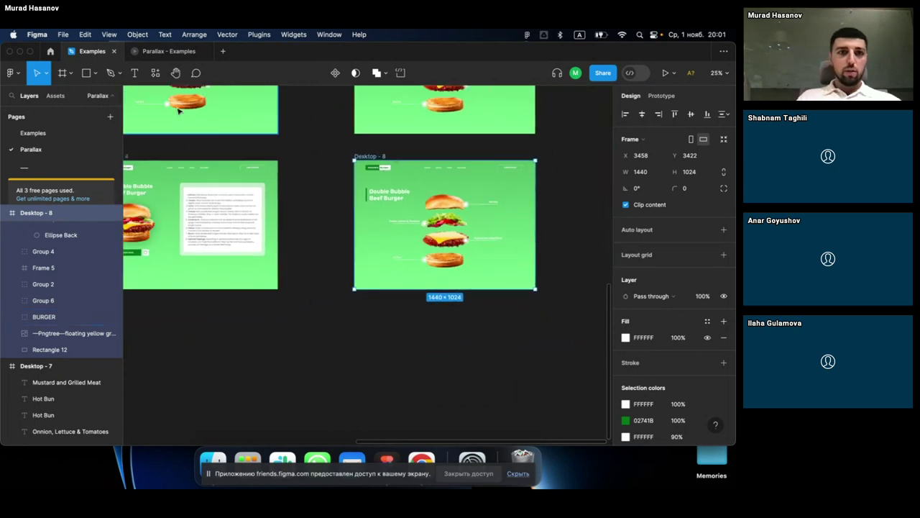
scroll(372, 189, left, 3)
scroll(372, 188, down, 1)
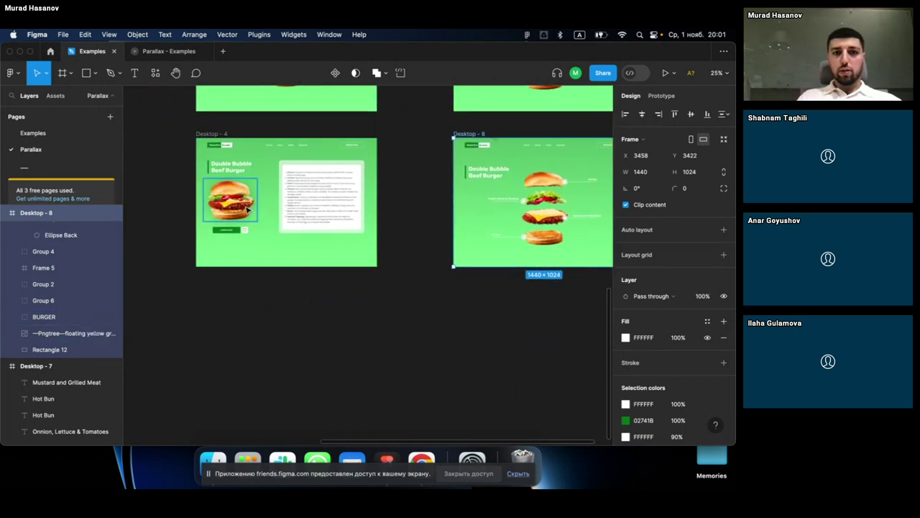
scroll(215, 223, right, 2)
scroll(216, 223, up, 1)
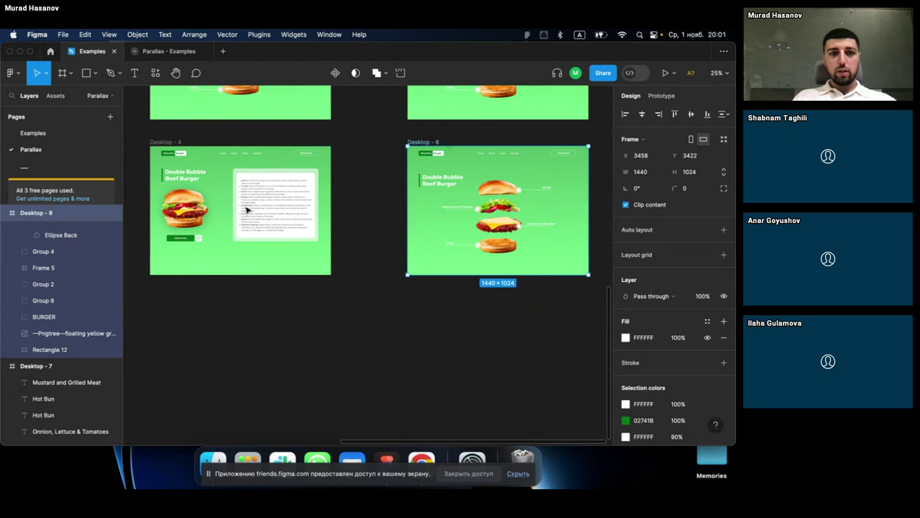
click(181, 240)
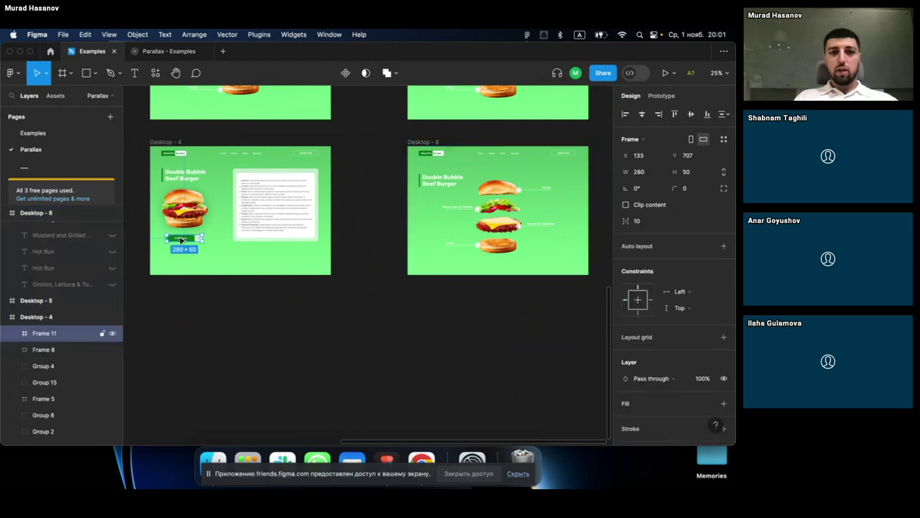
click(261, 211)
Step: Select the Desktop-8 frame
scroll(261, 211, right, 2)
scroll(261, 211, up, 1)
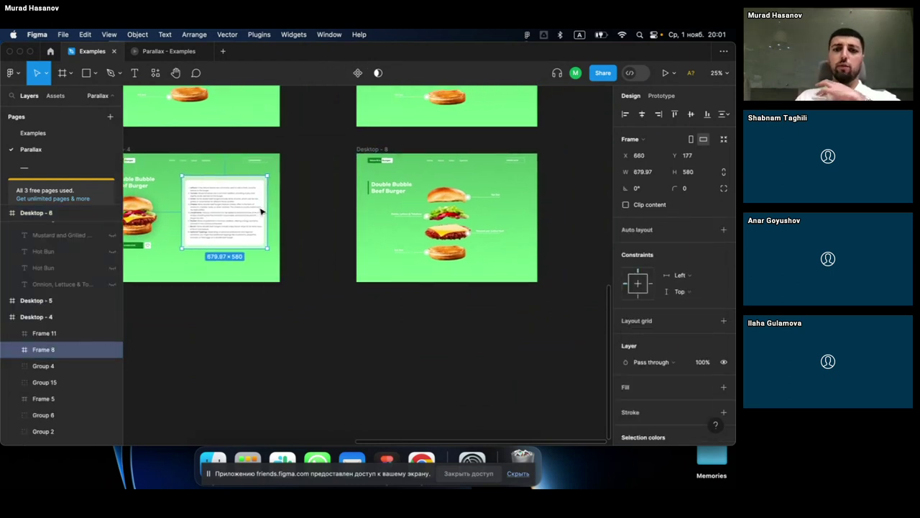
scroll(261, 209, right, 1)
scroll(261, 210, left, 2)
scroll(261, 210, down, 1)
scroll(261, 210, up, 2)
scroll(261, 209, right, 1)
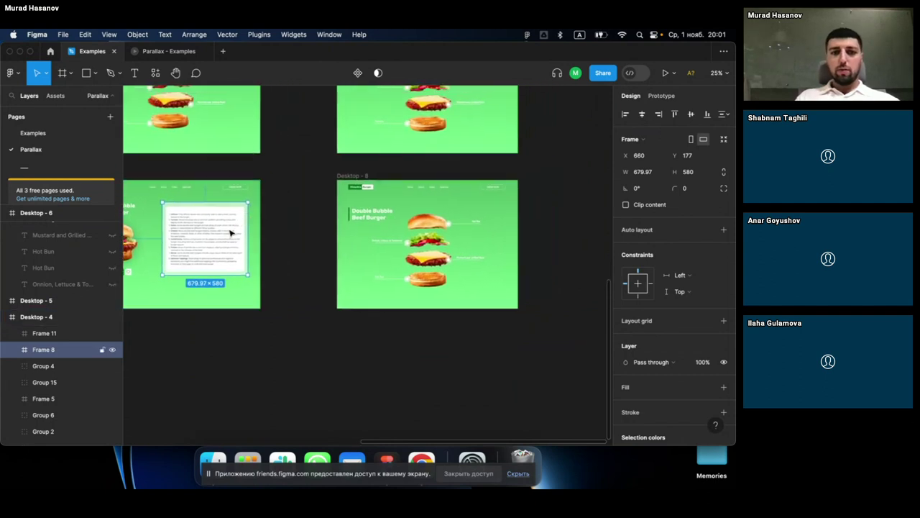
scroll(230, 233, left, 3)
scroll(331, 220, right, 2)
scroll(331, 220, up, 1)
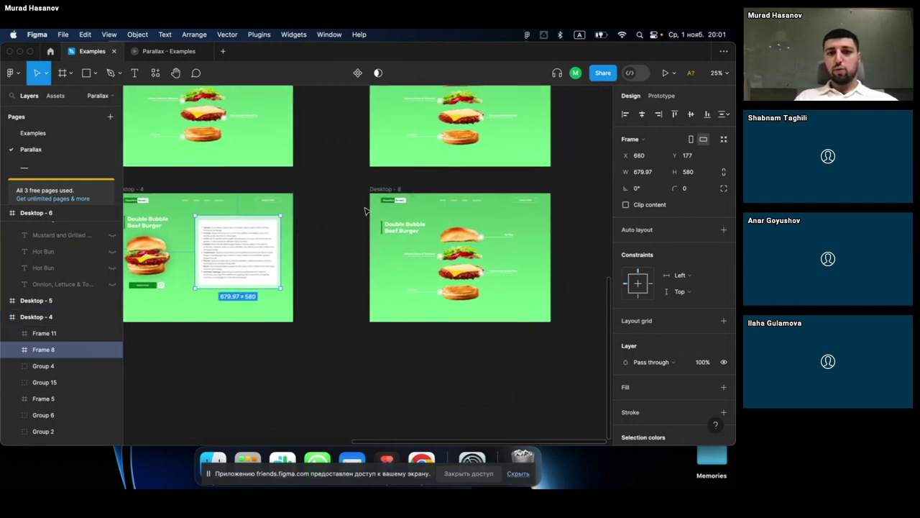
click(386, 190)
scroll(327, 222, left, 1)
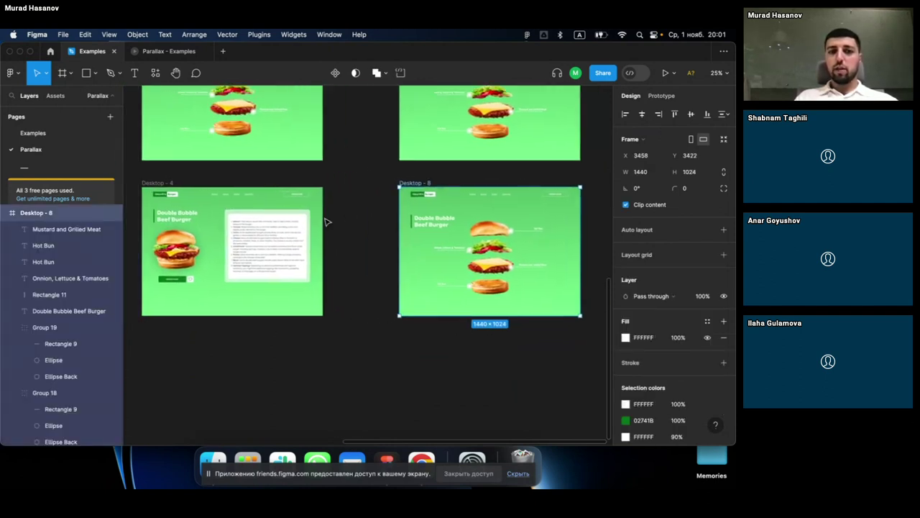
scroll(324, 220, left, 1)
Step: Reselect the text card and Order Now button together in Desktop-4
click(289, 251)
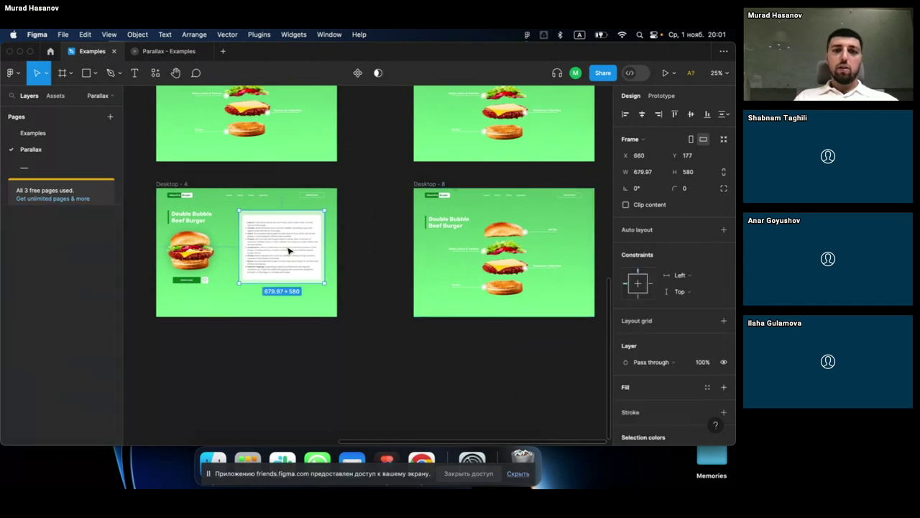
shift+click(184, 282)
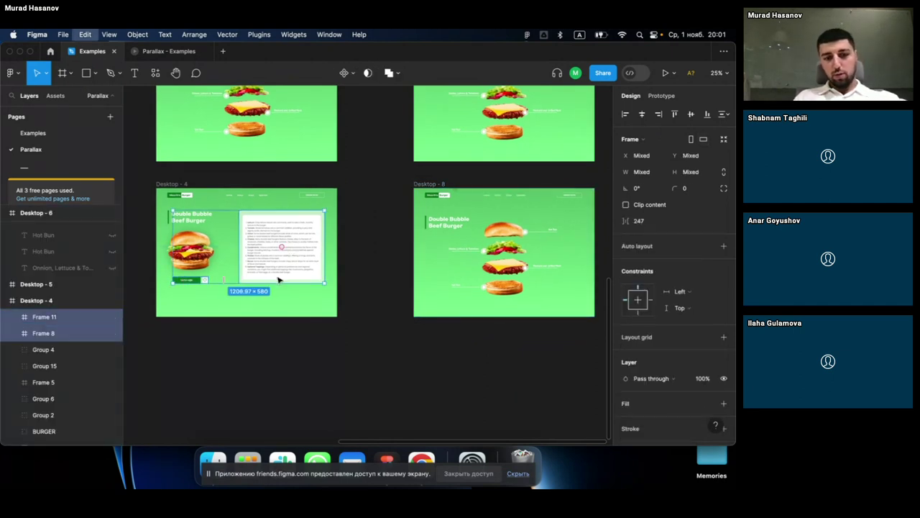
scroll(327, 215, right, 4)
scroll(327, 215, up, 2)
Step: Paste the text card and Order Now button into Desktop - 7, parking the card past its right edge
click(328, 215)
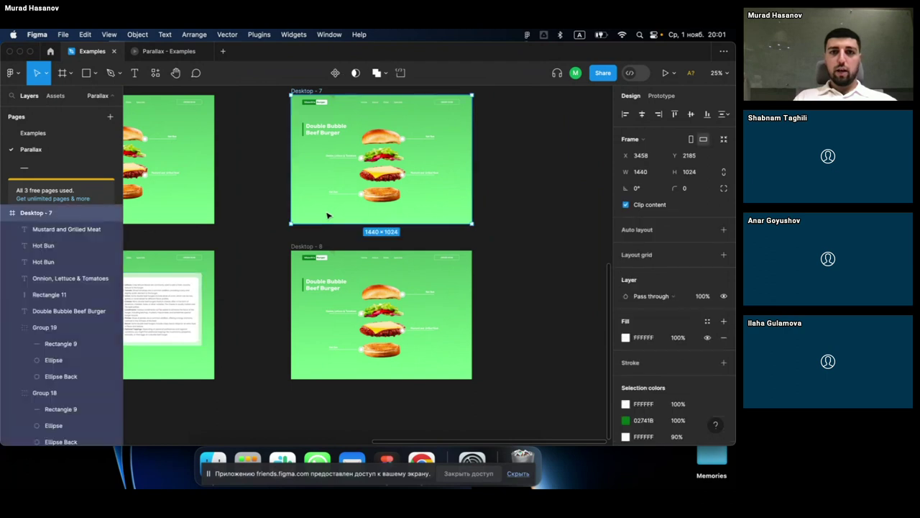
key(ctrl+v)
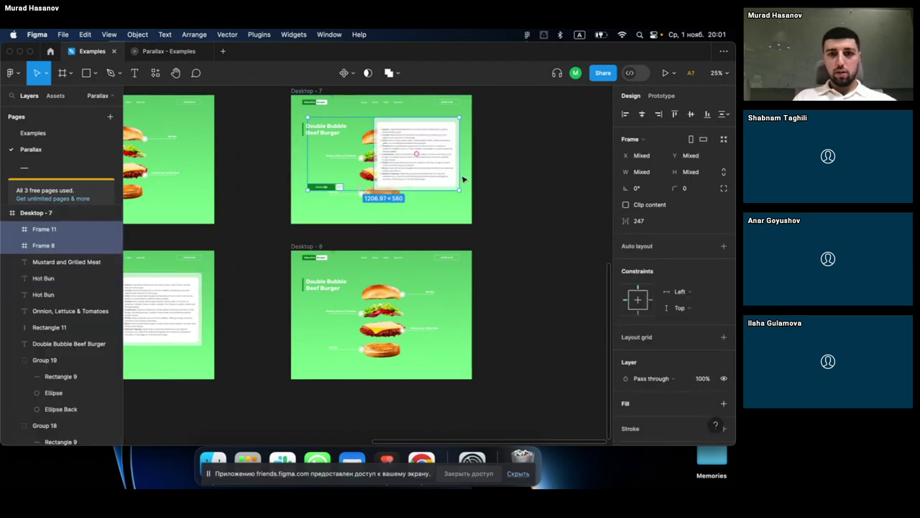
scroll(468, 179, up, 2)
scroll(468, 179, right, 2)
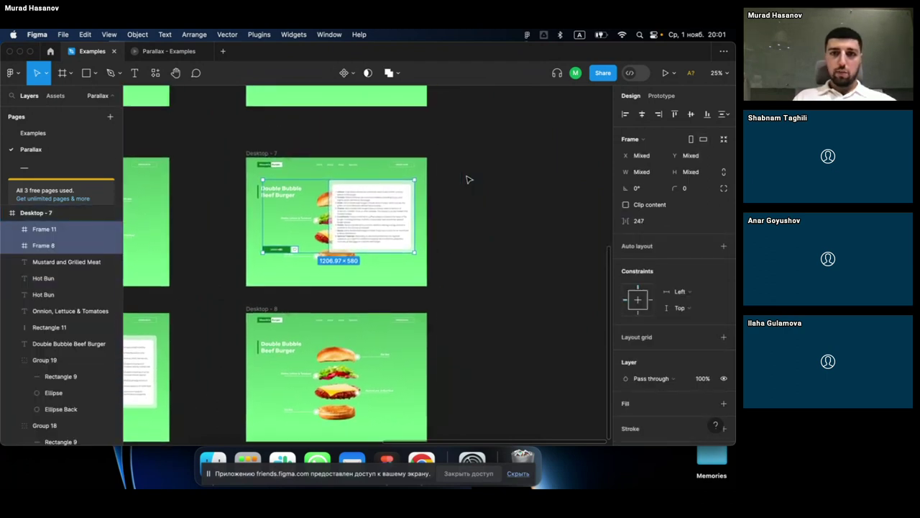
scroll(385, 218, up, 2)
scroll(388, 218, up, 2)
click(394, 217)
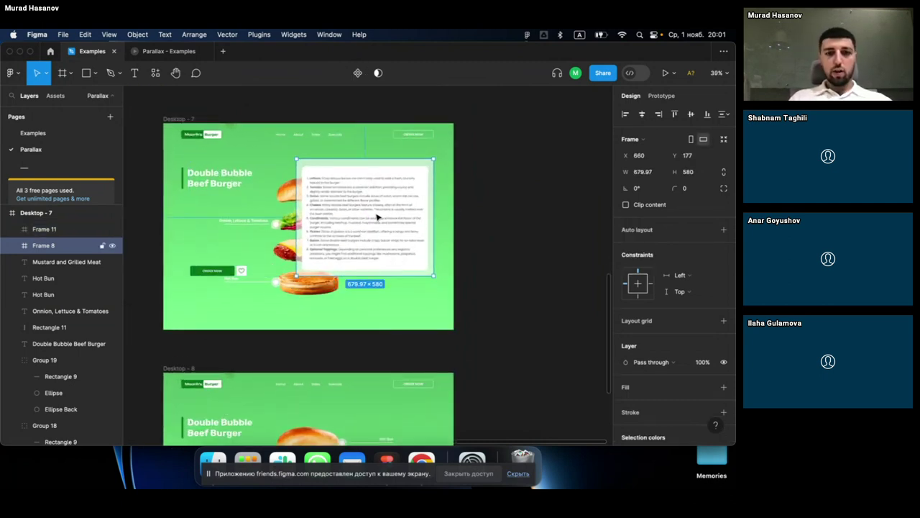
drag(405, 219, 461, 227)
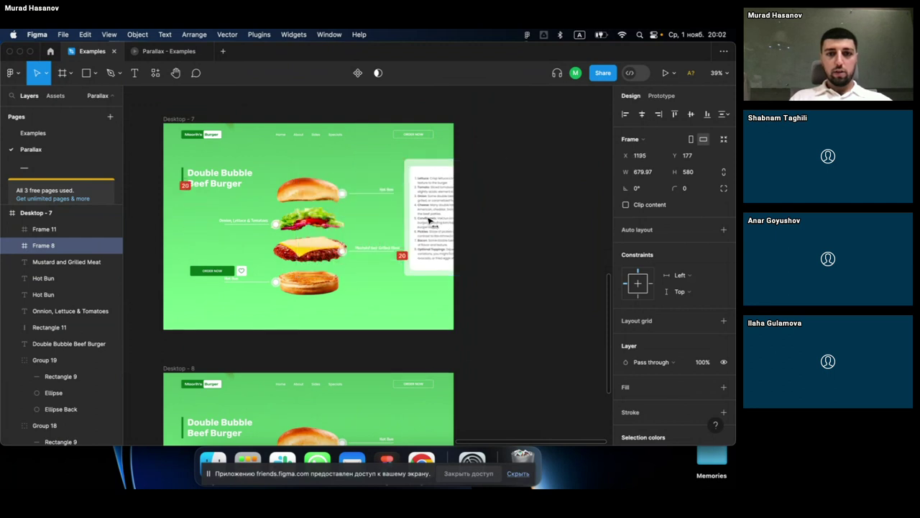
drag(460, 227, 487, 229)
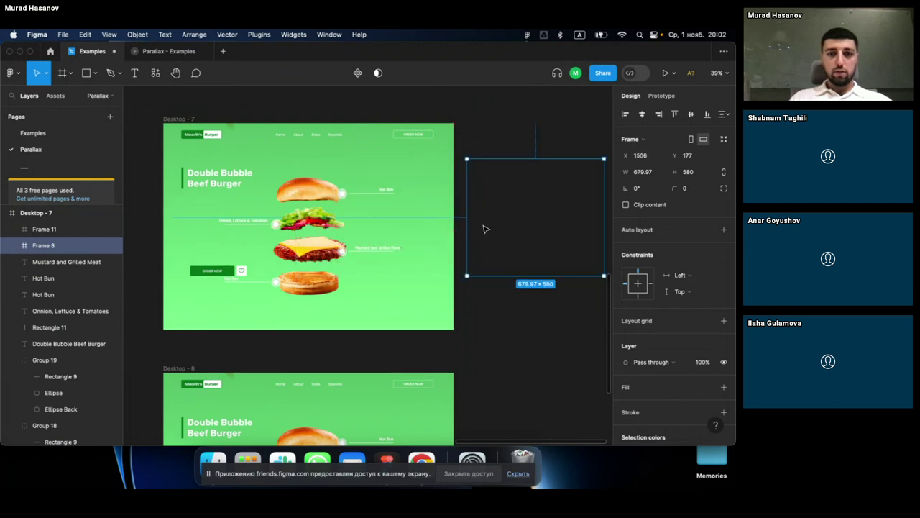
Step: Move the pasted Order Now button just outside Desktop - 7's left edge
scroll(305, 214, left, 5)
click(321, 269)
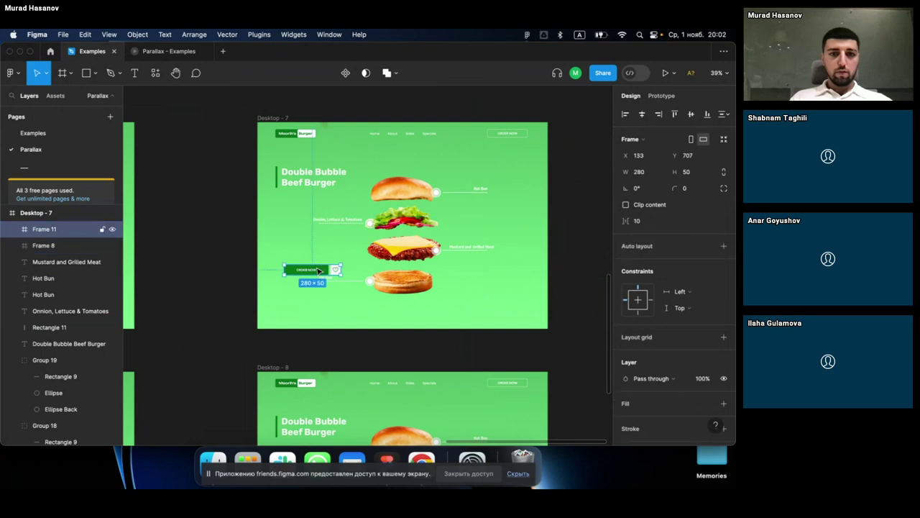
drag(322, 271, 311, 271)
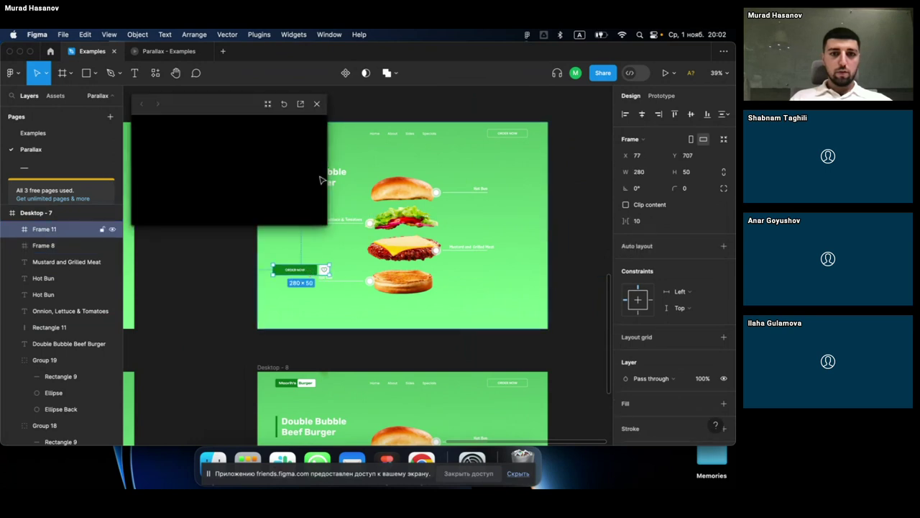
click(317, 105)
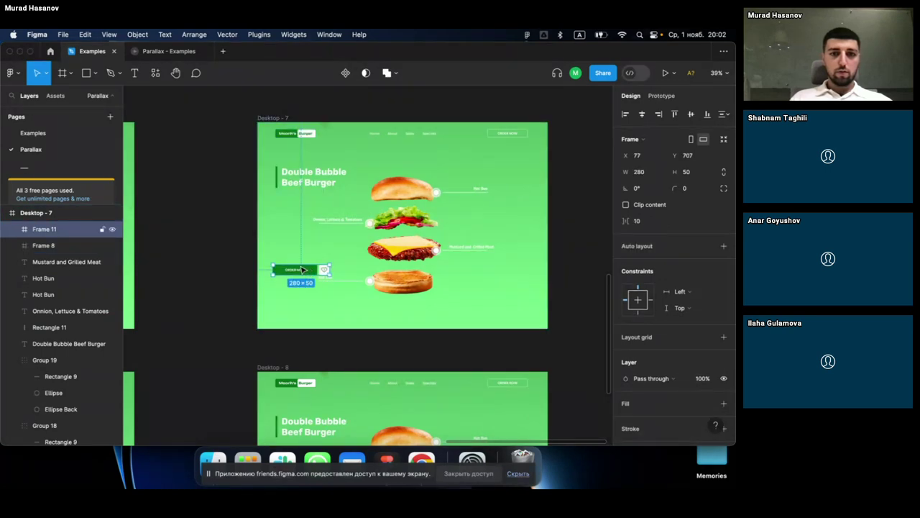
drag(302, 270, 241, 271)
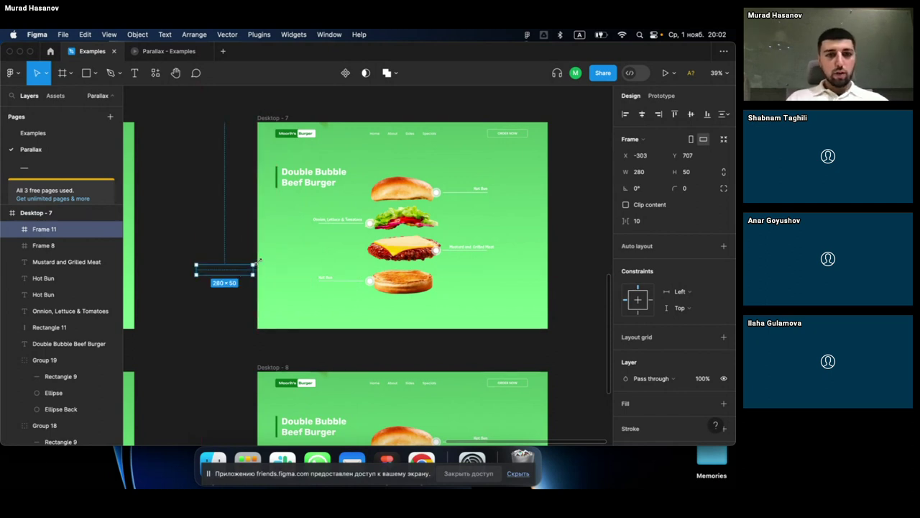
Step: Delete the old Desktop - 8 frame
scroll(256, 237, down, 2)
scroll(255, 237, down, 2)
scroll(255, 237, down, 2)
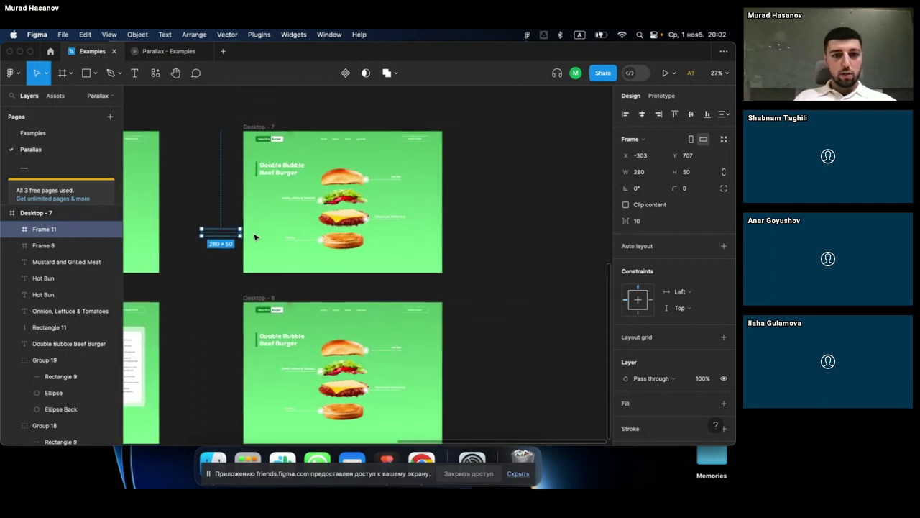
scroll(256, 237, down, 3)
scroll(248, 287, down, 1)
click(244, 303)
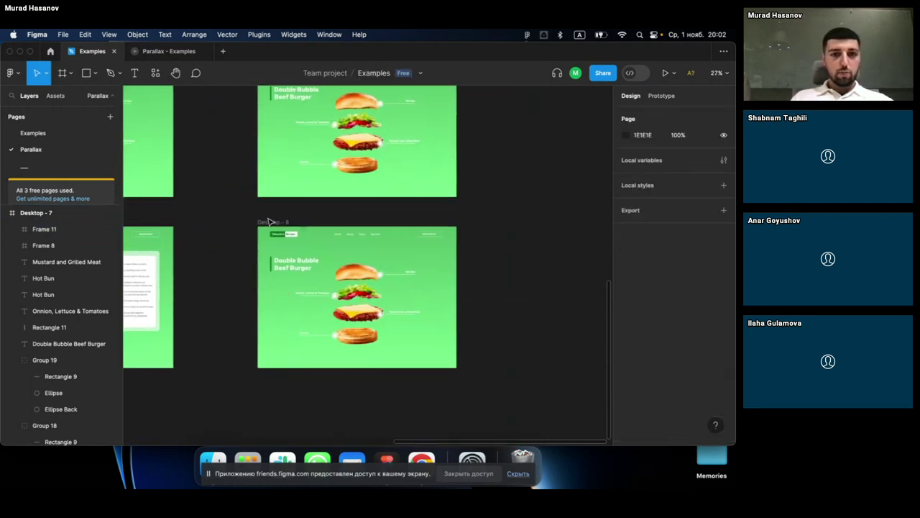
click(269, 221)
scroll(265, 176, up, 1)
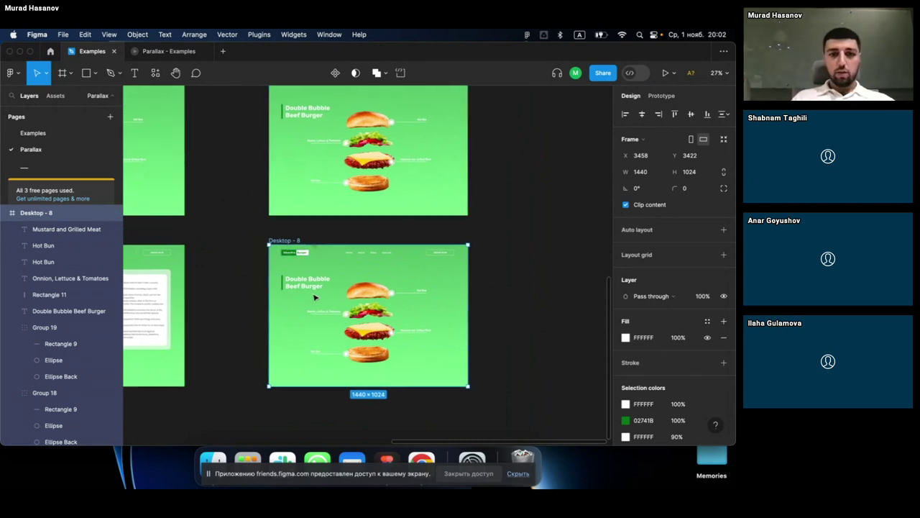
scroll(510, 305, down, 3)
scroll(510, 306, down, 1)
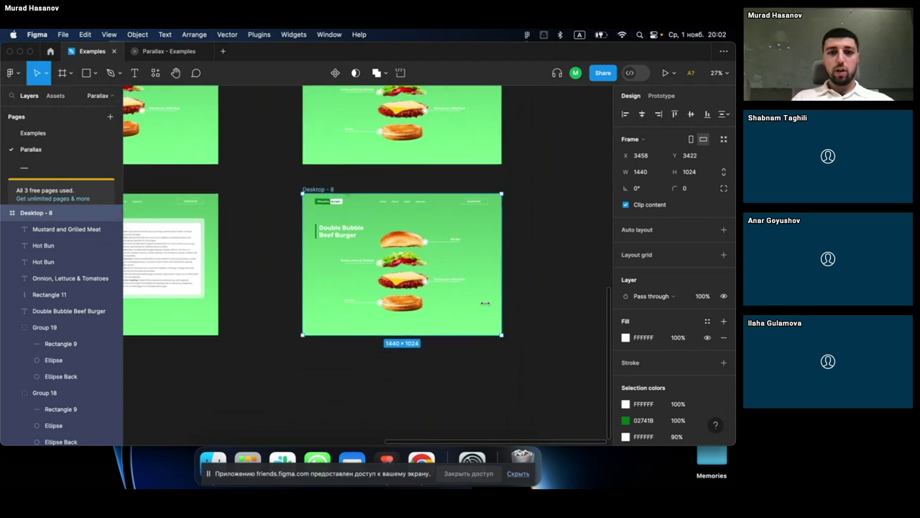
scroll(431, 152, up, 4)
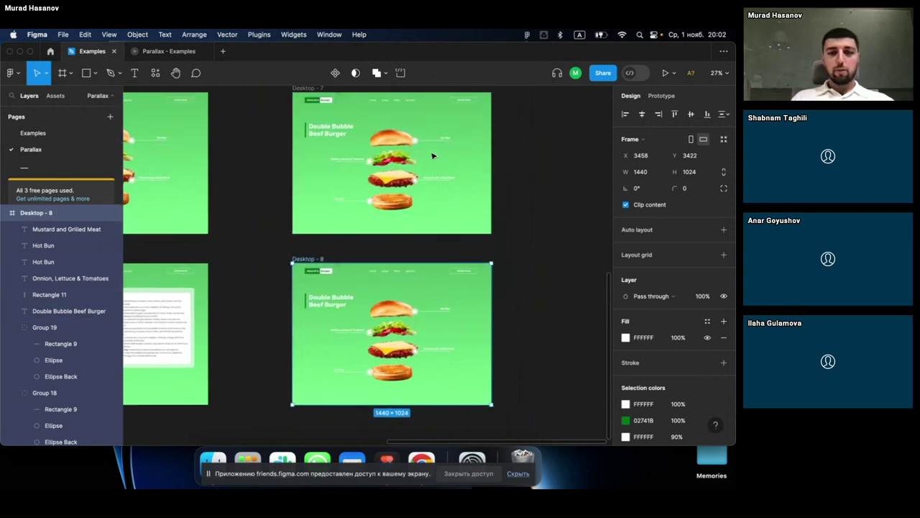
scroll(431, 152, up, 2)
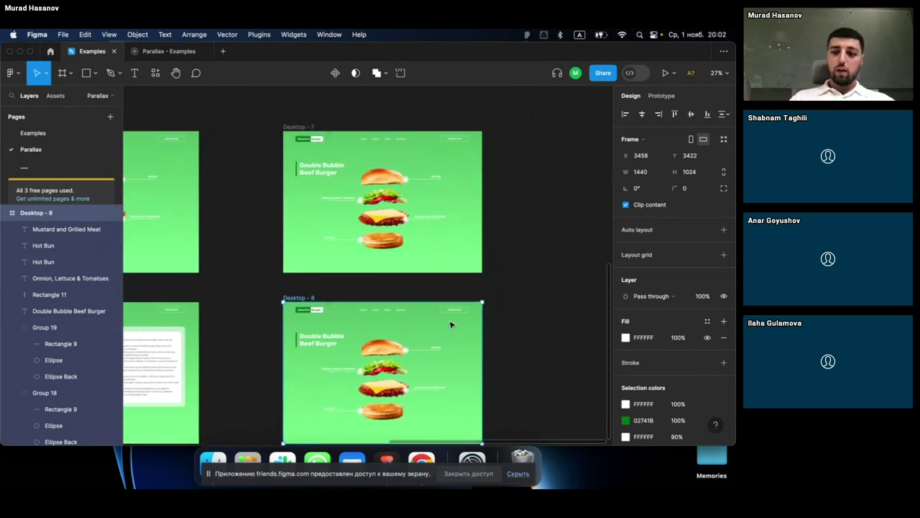
key(Delete)
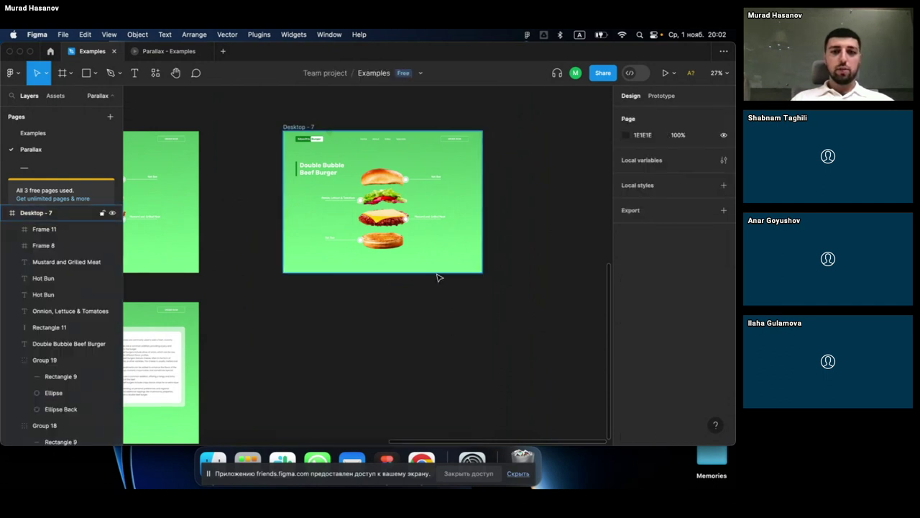
Step: Duplicate Desktop - 7 as a new Desktop - 8 placed directly below it at X 3458, Y 3422
click(436, 272)
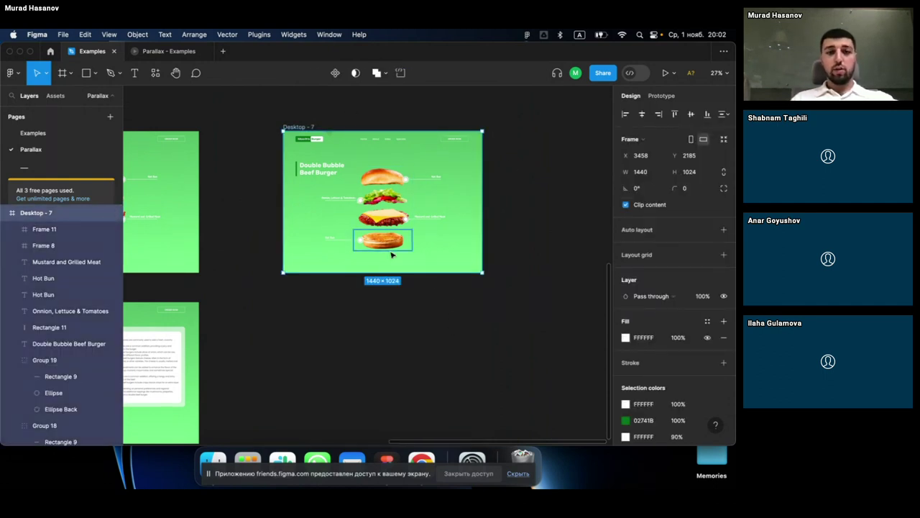
key(super+d)
drag(533, 210, 324, 376)
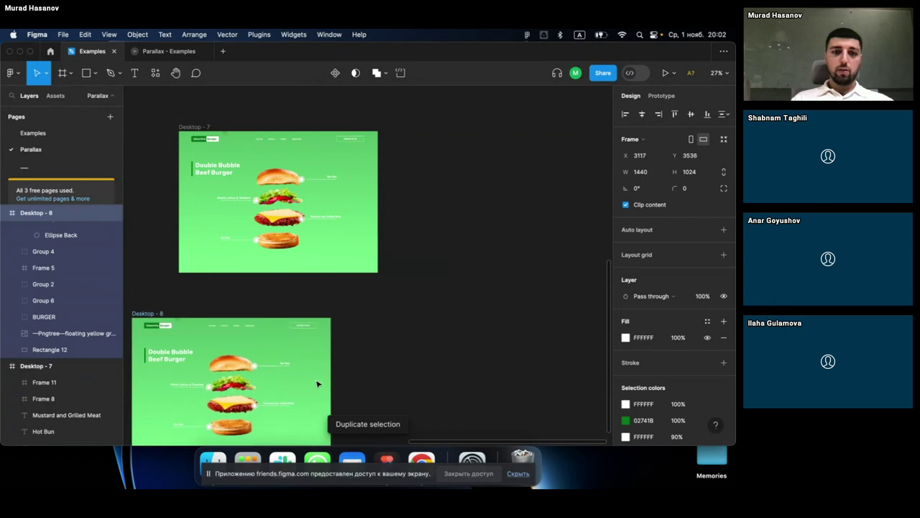
drag(379, 302, 385, 305)
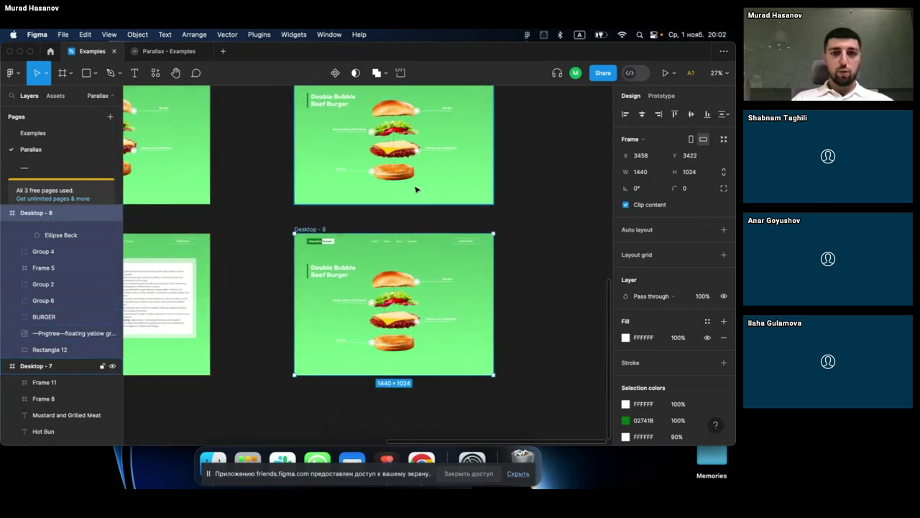
Step: Inspect the burger image and Group 6 layers inside Desktop - 8
click(333, 325)
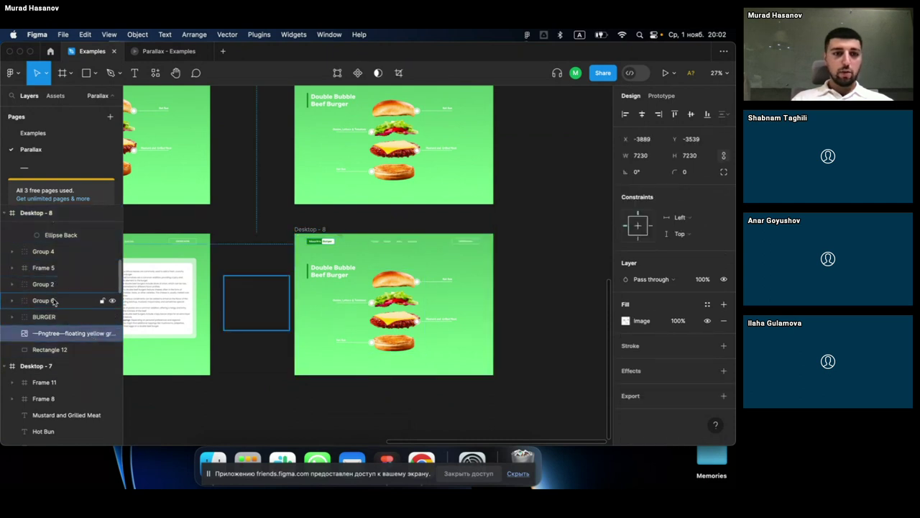
click(54, 301)
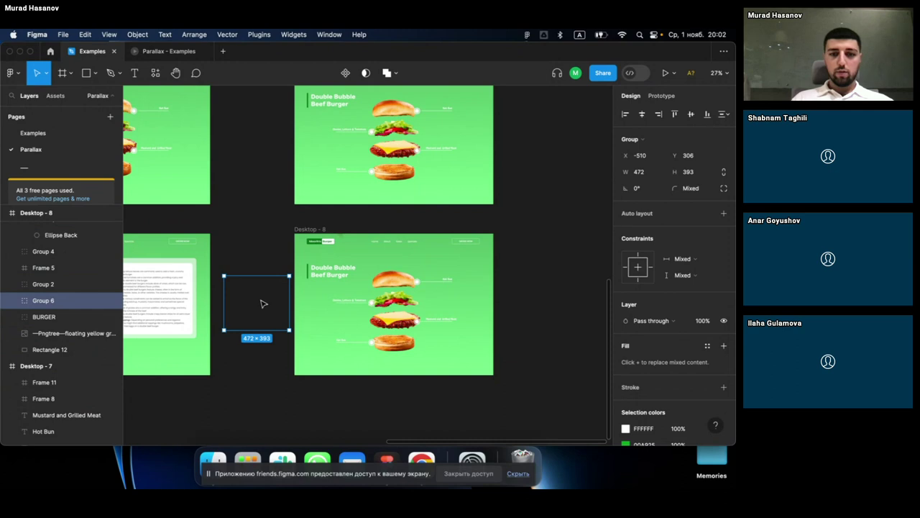
click(349, 245)
click(326, 167)
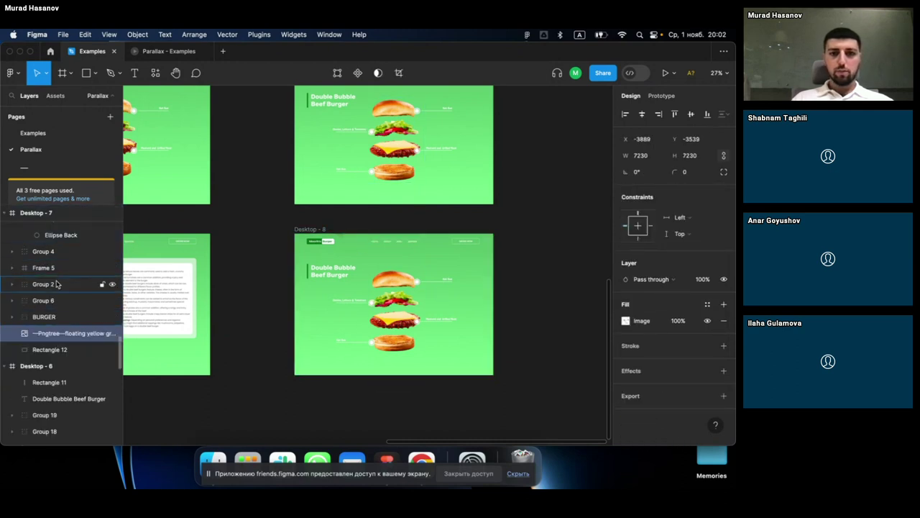
click(539, 286)
click(312, 229)
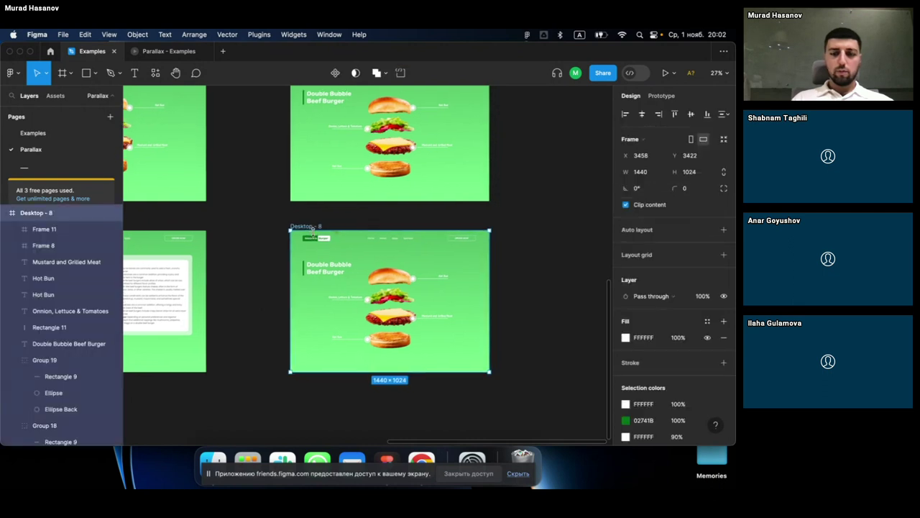
scroll(335, 251, down, 2)
scroll(357, 276, up, 3)
scroll(357, 275, up, 2)
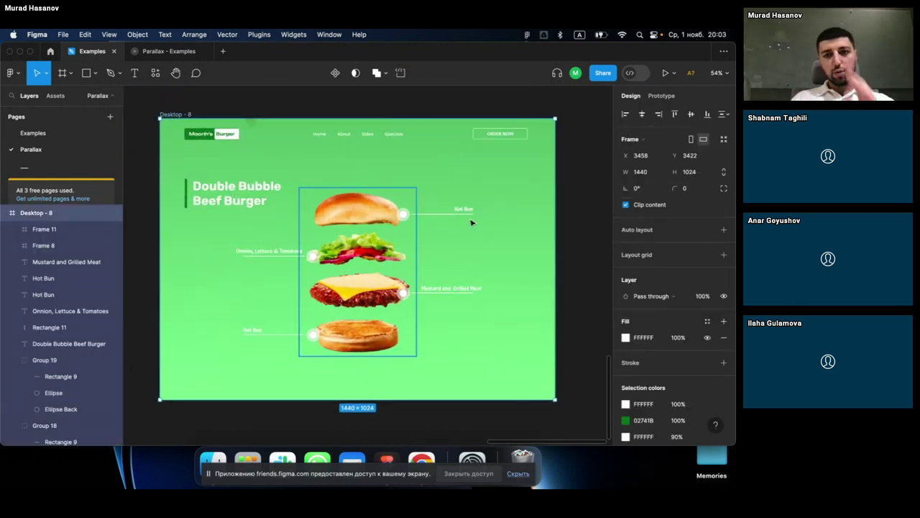
Step: Select the Hot Bun, Mustard and Grilled Meat, and Onion, Lettuce & Tomatoes labels with their lines
click(466, 212)
scroll(466, 213, down, 2)
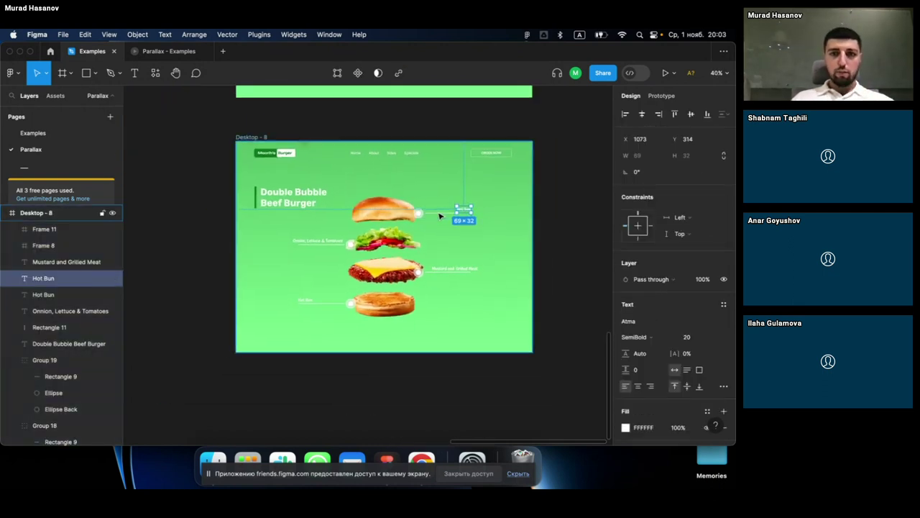
click(439, 212)
scroll(441, 217, up, 3)
shift+click(468, 311)
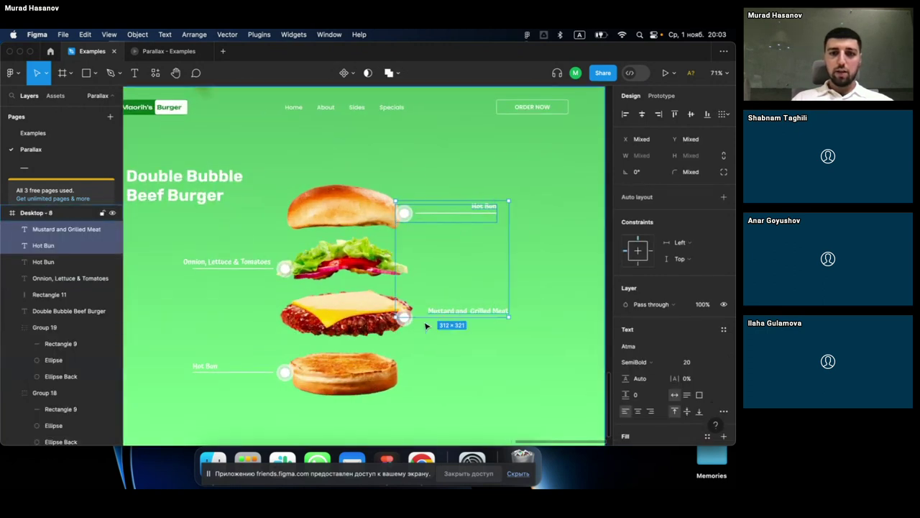
shift+click(406, 320)
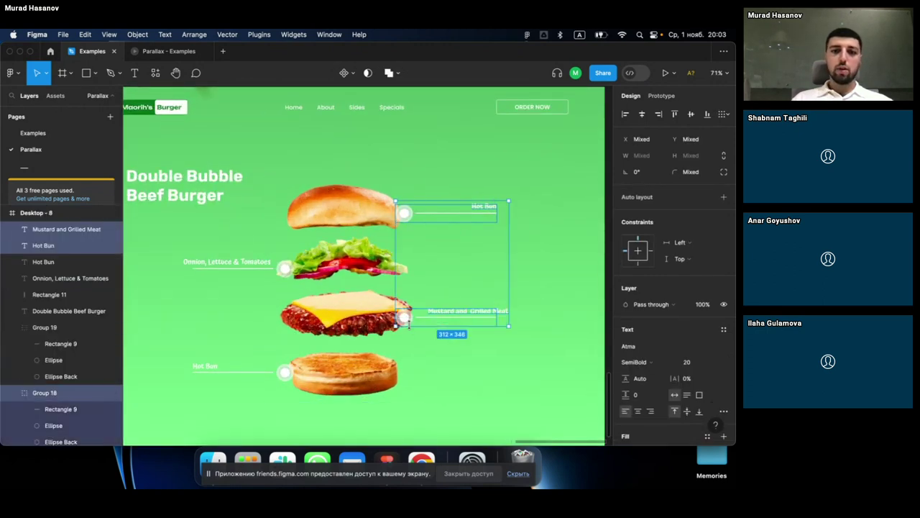
shift+click(286, 382)
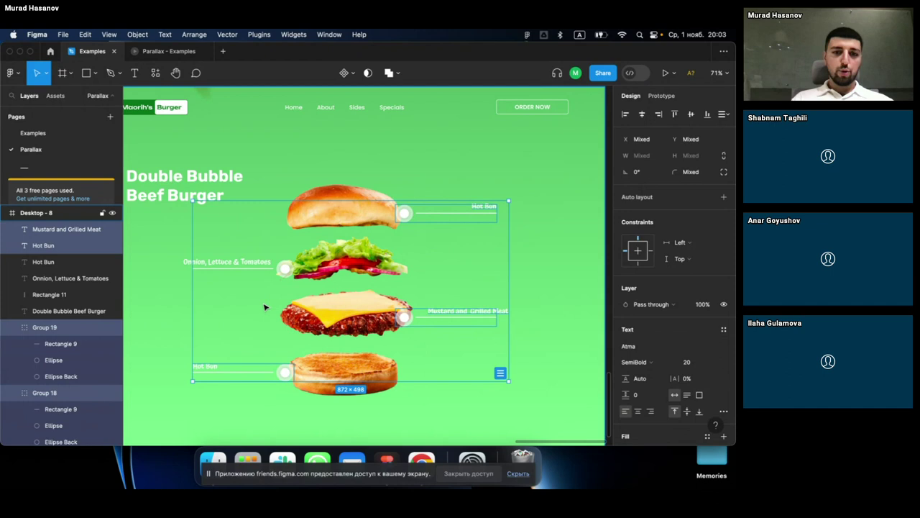
shift+click(256, 267)
Step: Move the BURGER group to the left side of Desktop - 8
scroll(284, 270, down, 5)
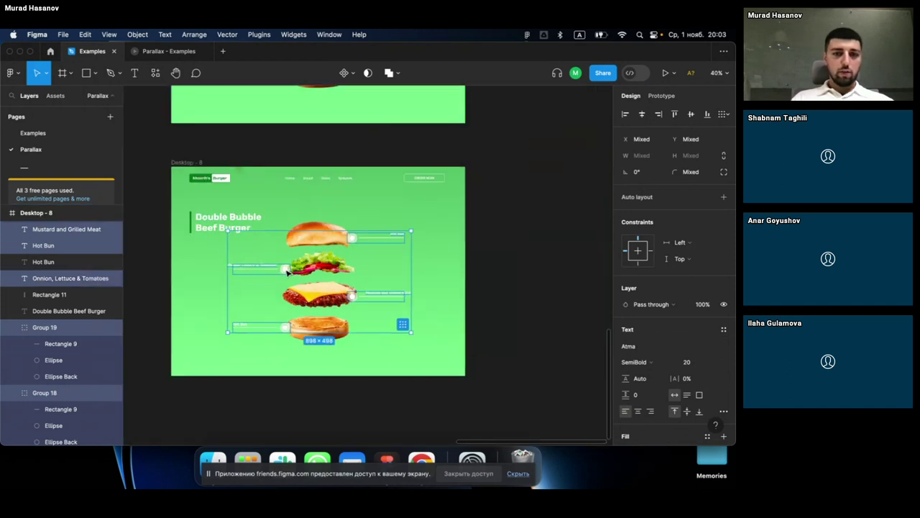
scroll(286, 272, left, 2)
click(286, 274)
click(357, 272)
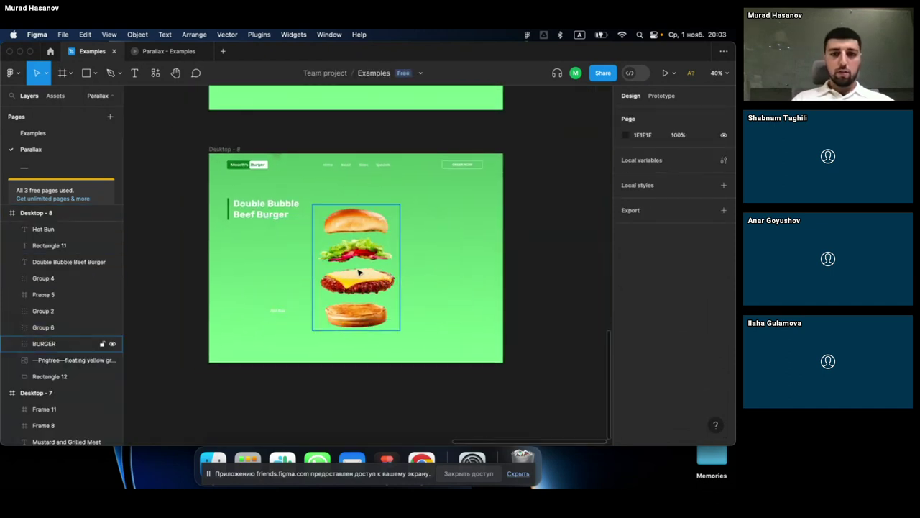
click(302, 295)
click(279, 314)
click(291, 314)
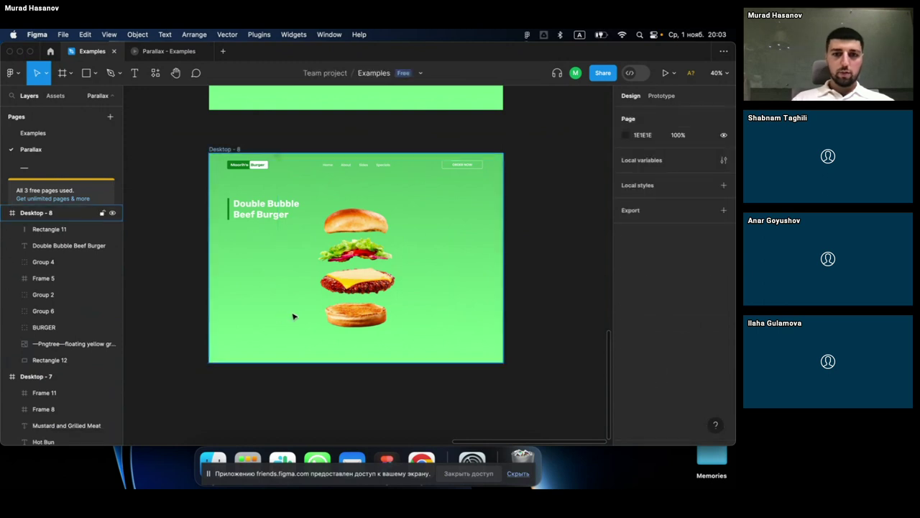
click(351, 298)
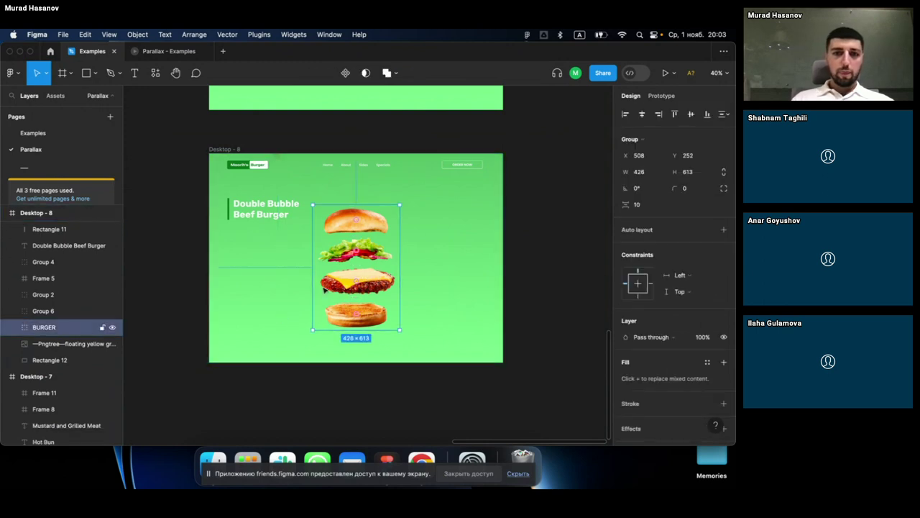
drag(324, 289, 227, 310)
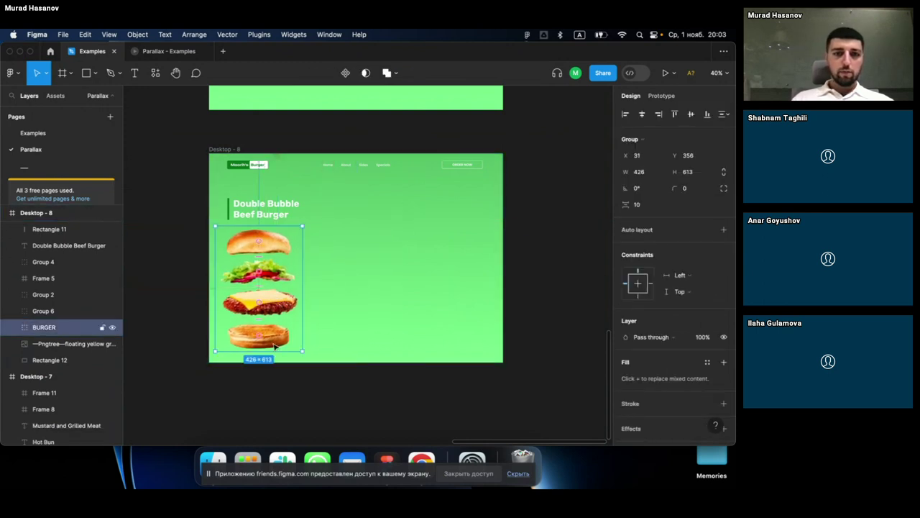
Step: Set the burger pieces' spacing to -70 and align the stacked burger with the title
click(647, 208)
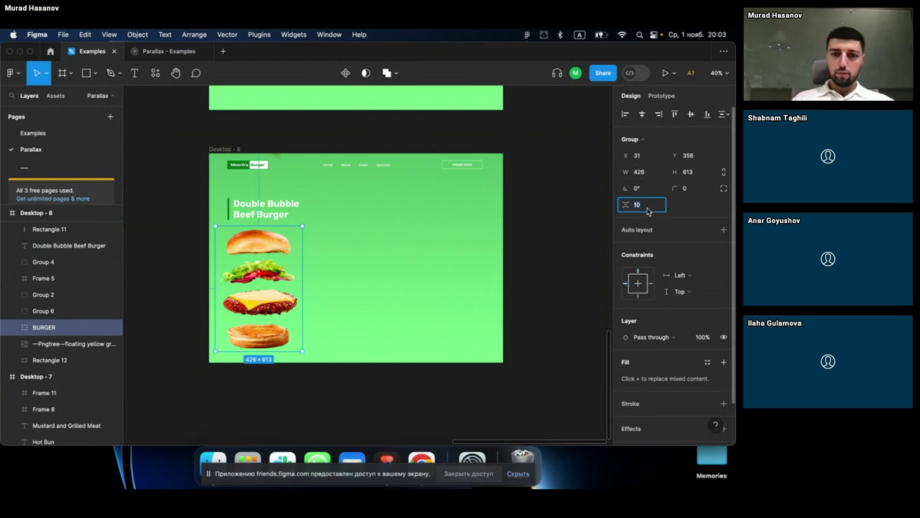
key(shift+Down)
key(shift+Down)
key(shift+Down)
key(shift+Down)
key(shift+Down)
key(shift+Down)
key(shift+Down)
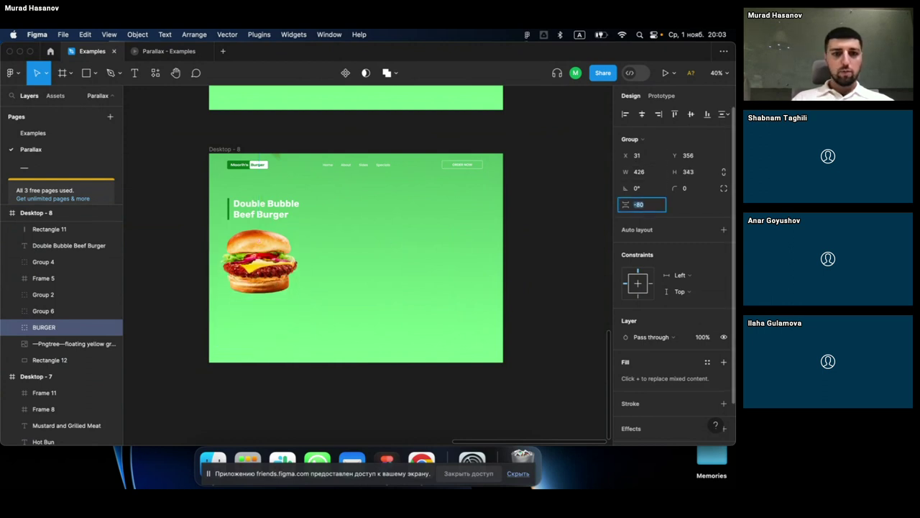
key(shift+Up)
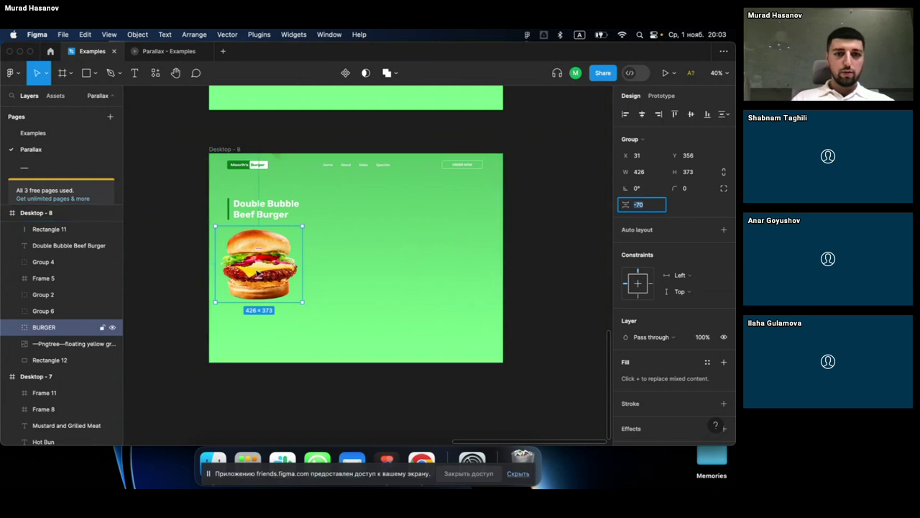
ctrl+scroll(259, 273, up, 3)
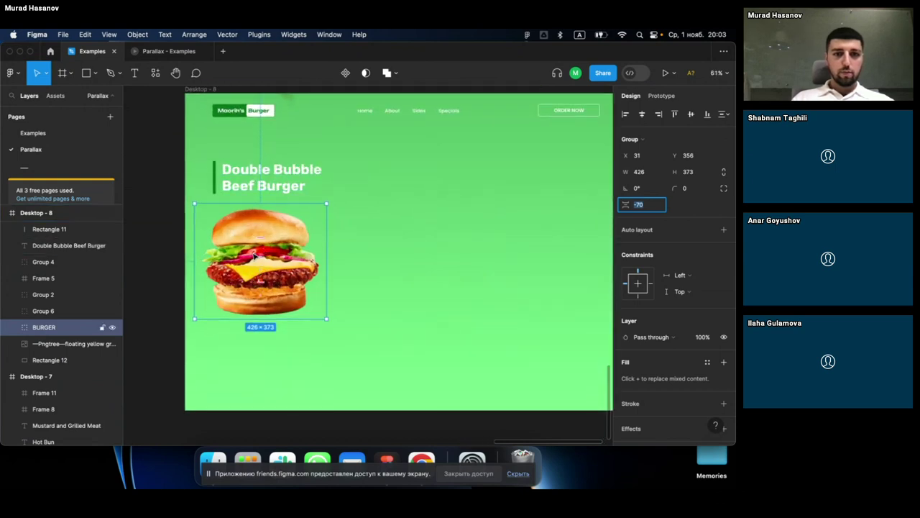
drag(256, 256, 268, 258)
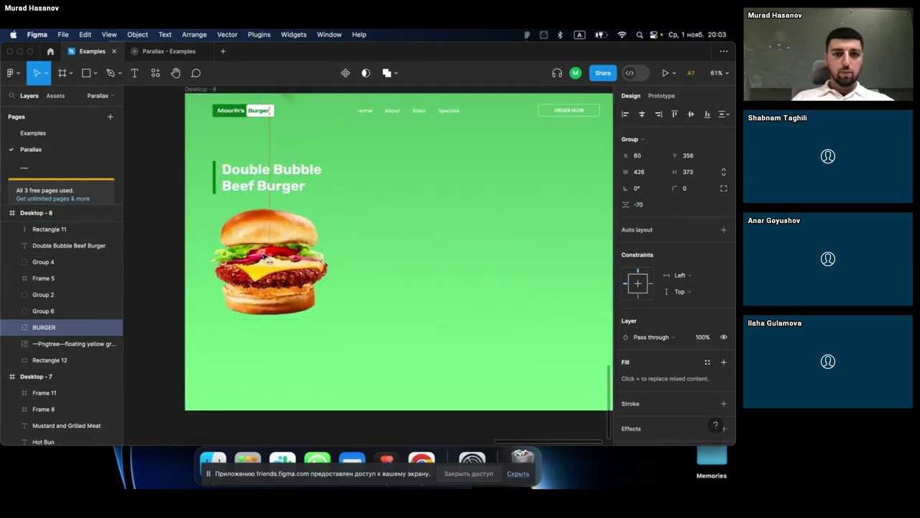
click(355, 266)
ctrl+scroll(355, 267, down, 3)
click(113, 344)
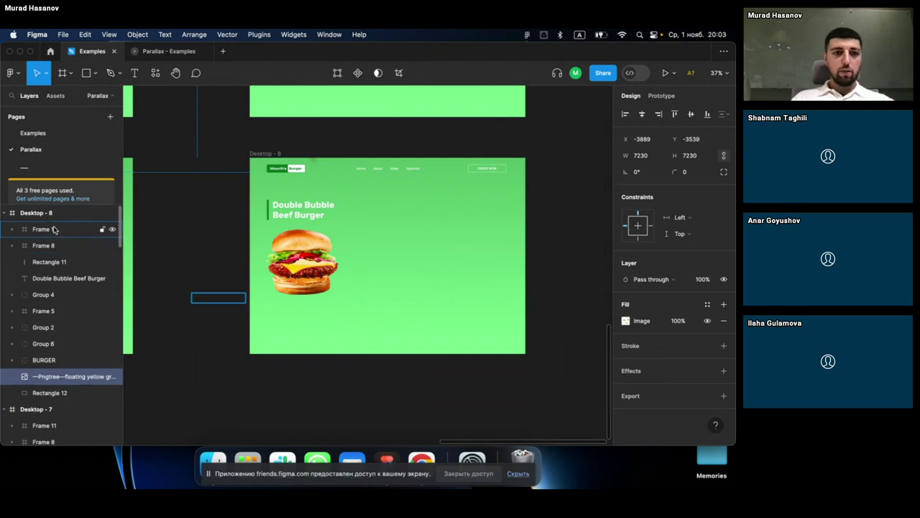
Step: Position the ORDER NOW button on Desktop - 8, 50 below the burger
click(53, 229)
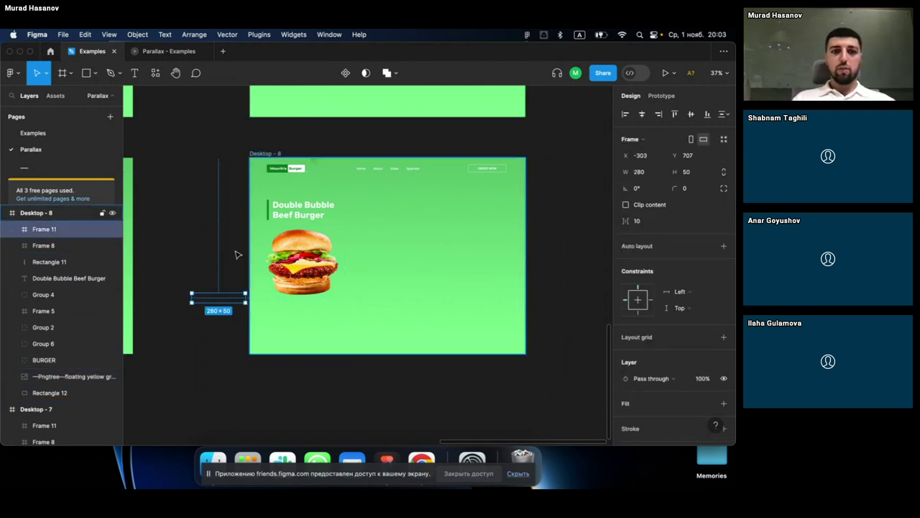
drag(222, 302, 222, 303)
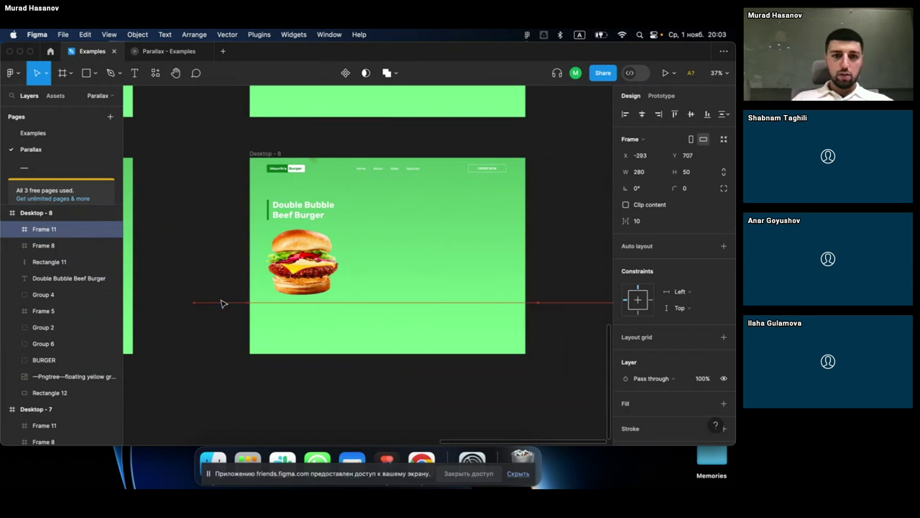
key(shift+Right)
key(shift+Right)
key(shift+Right)
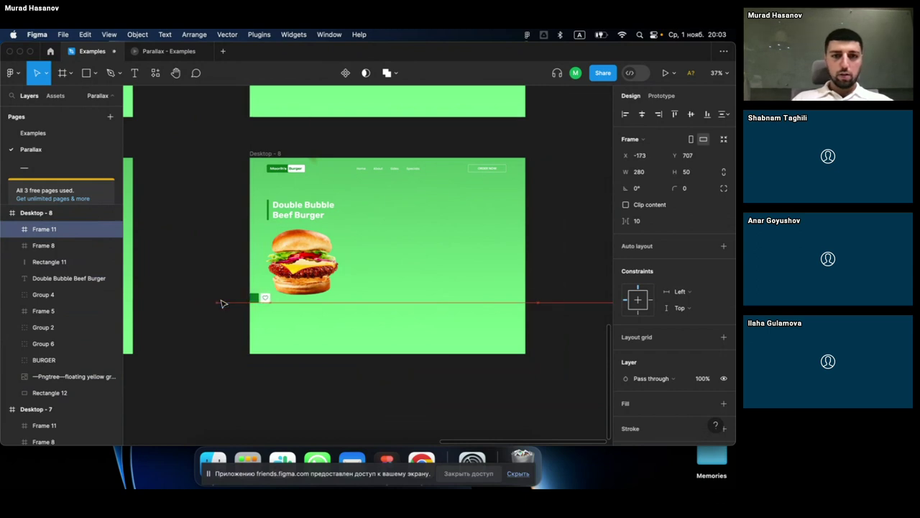
key(shift+Right)
key(shift+Right)
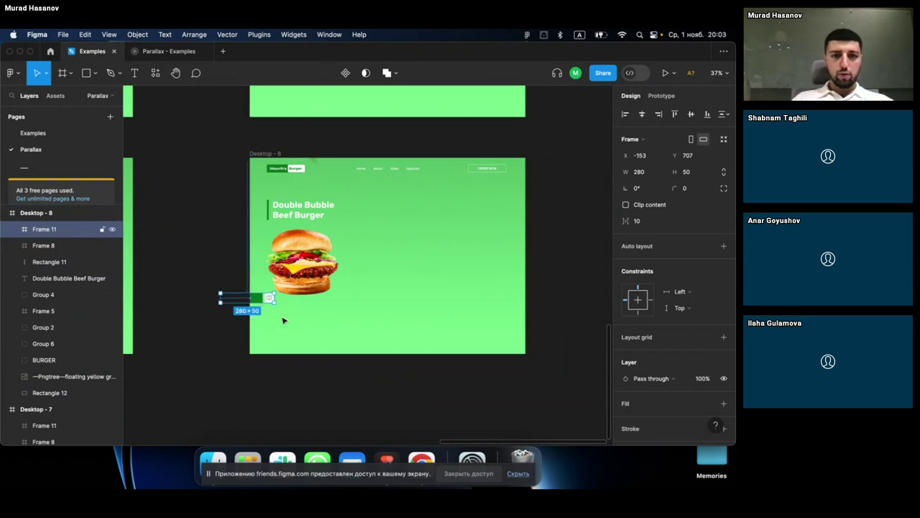
drag(259, 300, 314, 315)
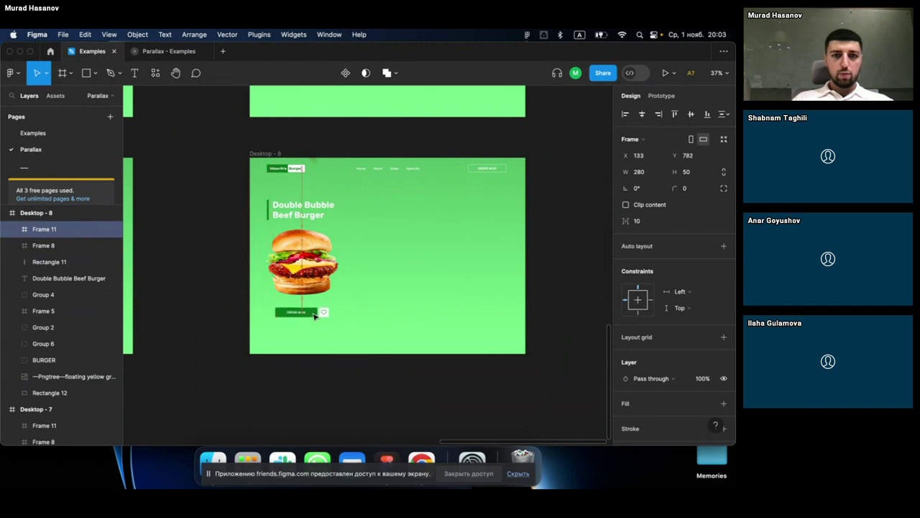
scroll(314, 316, up, 3)
scroll(313, 316, up, 2)
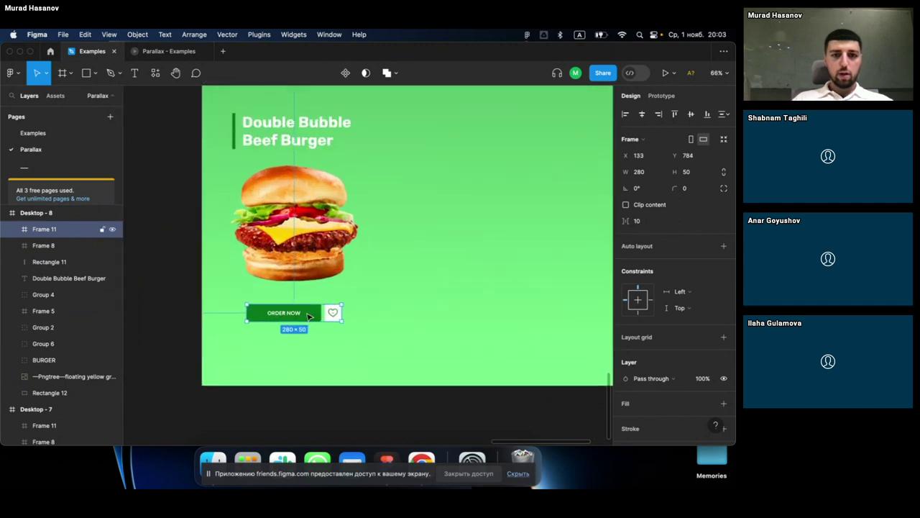
drag(309, 315, 309, 314)
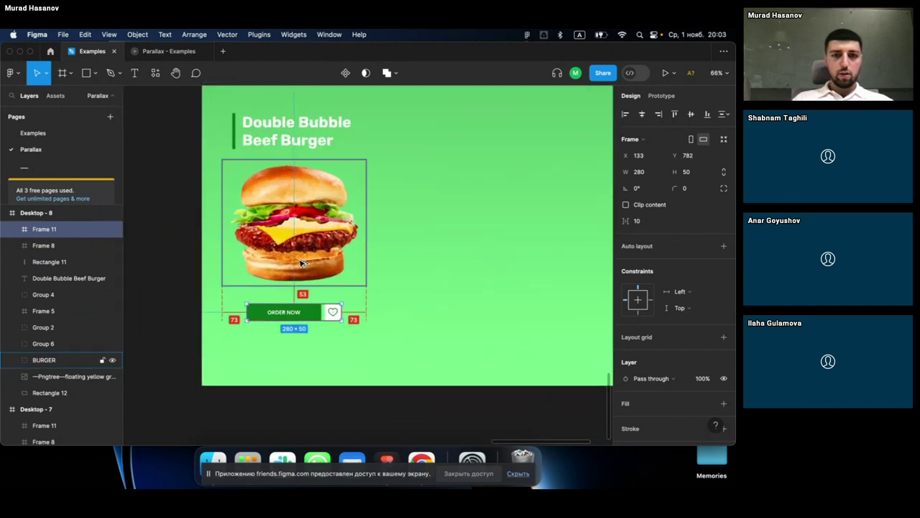
key(Up)
key(Up)
key(Up)
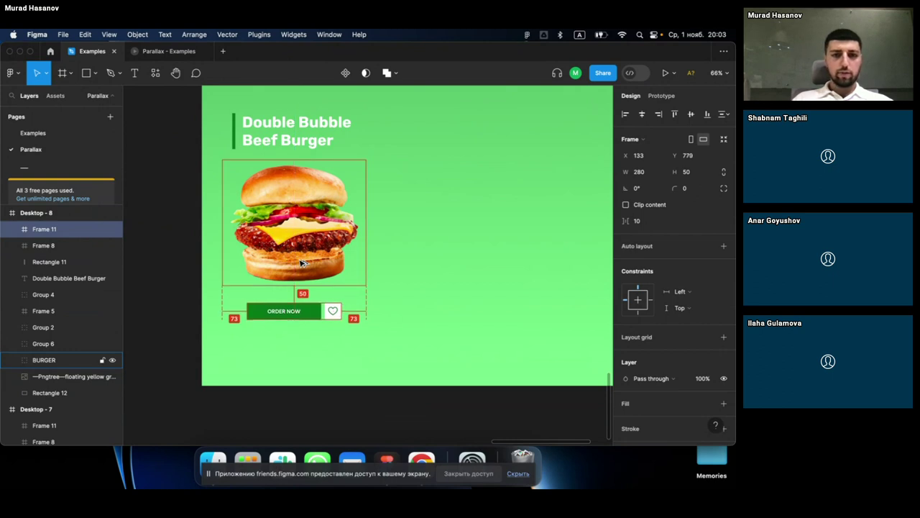
scroll(302, 262, down, 2)
scroll(302, 262, down, 1)
scroll(302, 262, down, 2)
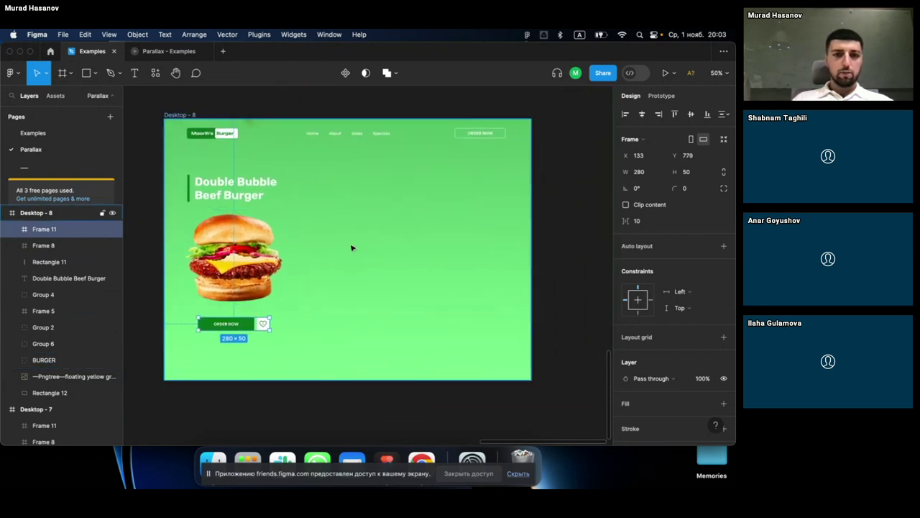
scroll(357, 252, down, 2)
Step: Slide the ingredients text card (Frame 8) onto Desktop - 8 beside the burger
click(36, 245)
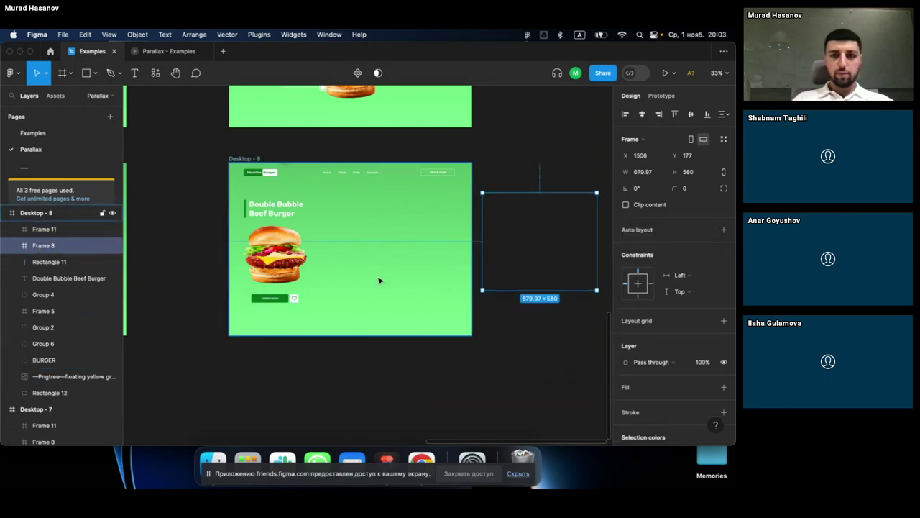
key(shift+Left)
key(shift+Left)
key(shift+Left)
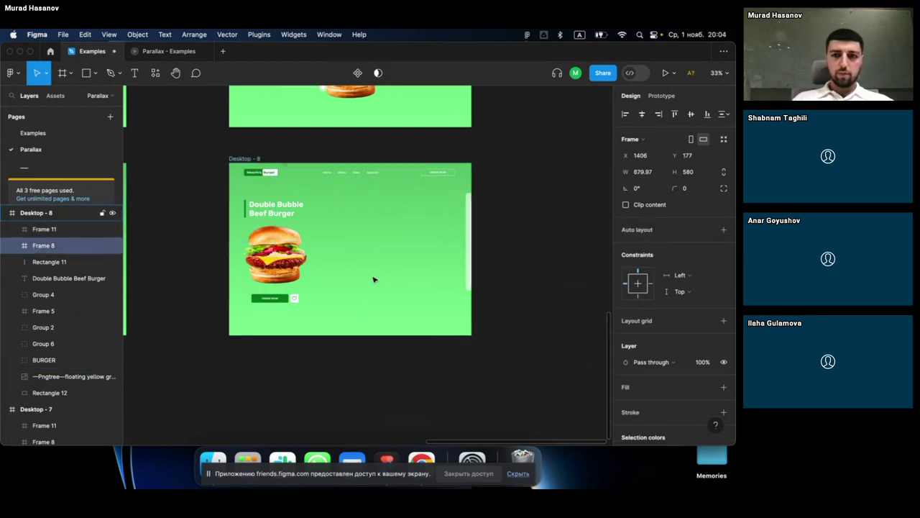
key(shift+Left)
key(shift+Left)
key(shift+Left)
mouse_move(469, 256)
mouse_down()
mouse_move(379, 257)
mouse_move(401, 256)
mouse_up()
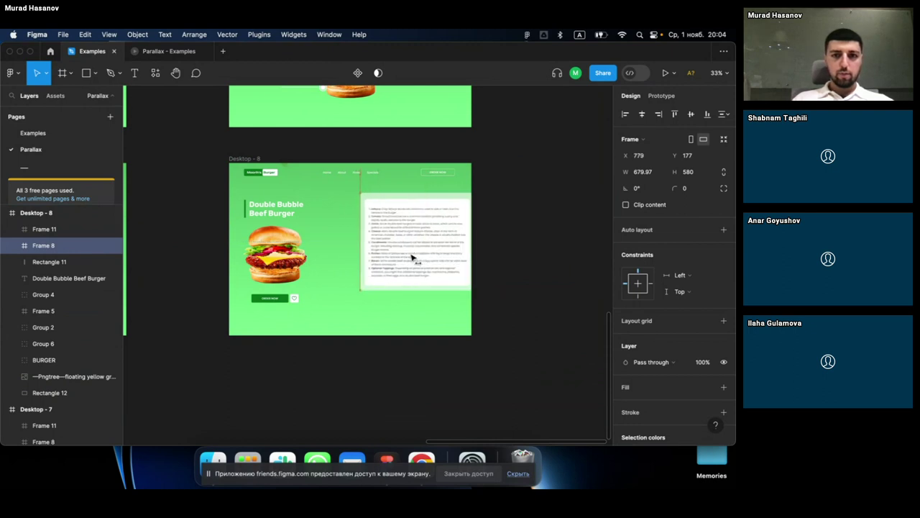
key(alt)
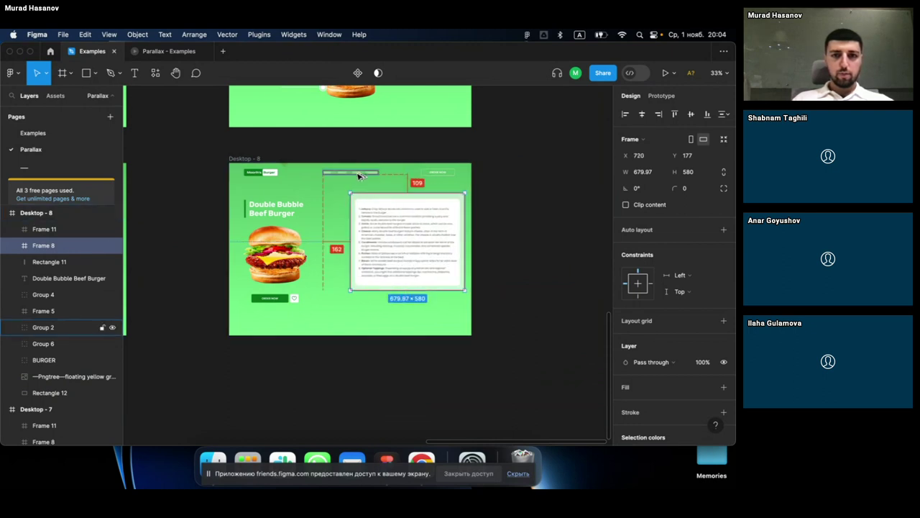
click(305, 203)
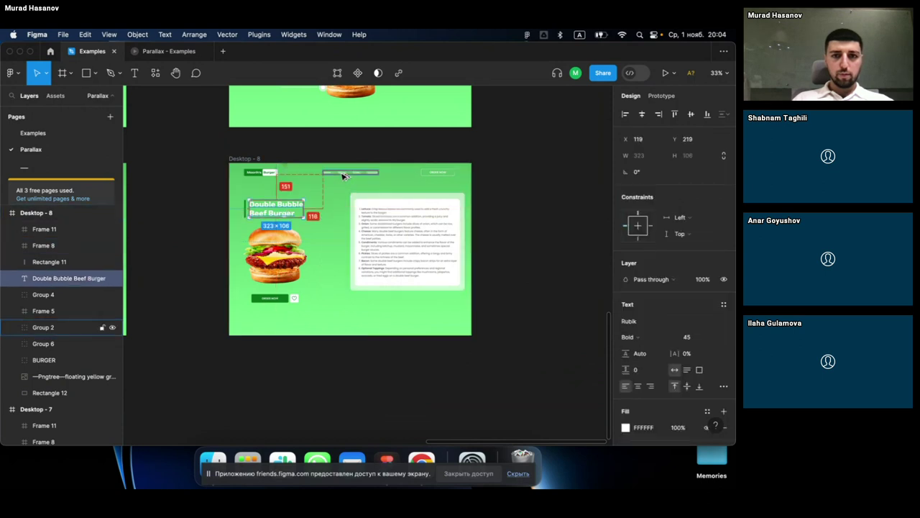
click(409, 232)
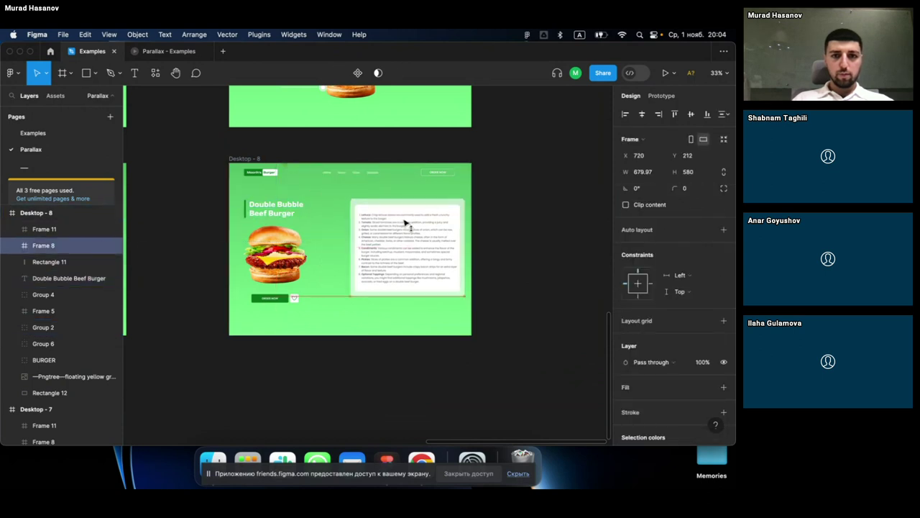
click(345, 226)
scroll(345, 226, down, 2)
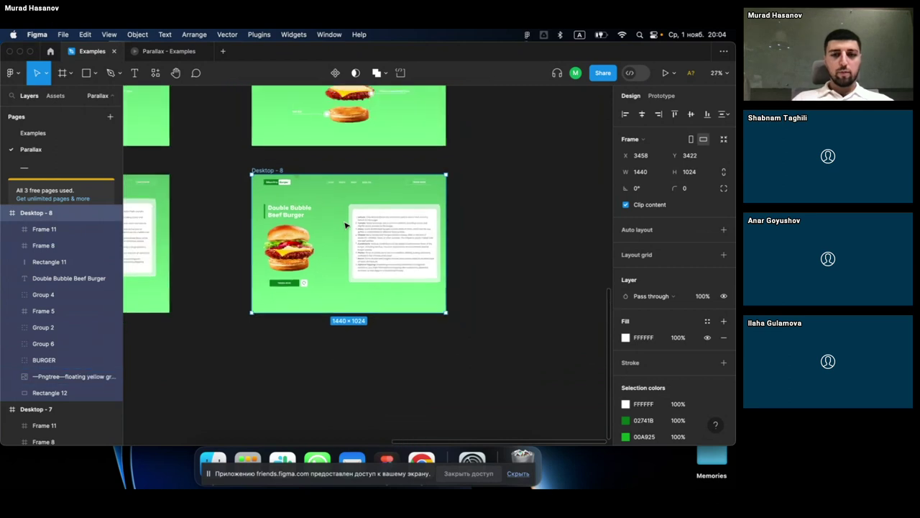
Step: Shift the ingredients text card slightly left within Desktop - 8
click(421, 245)
drag(417, 245, 411, 244)
click(518, 257)
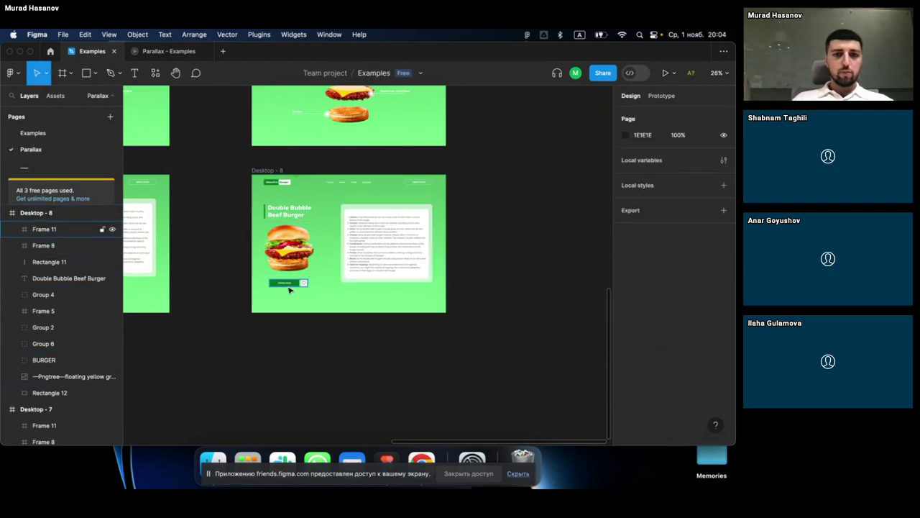
click(288, 248)
click(279, 135)
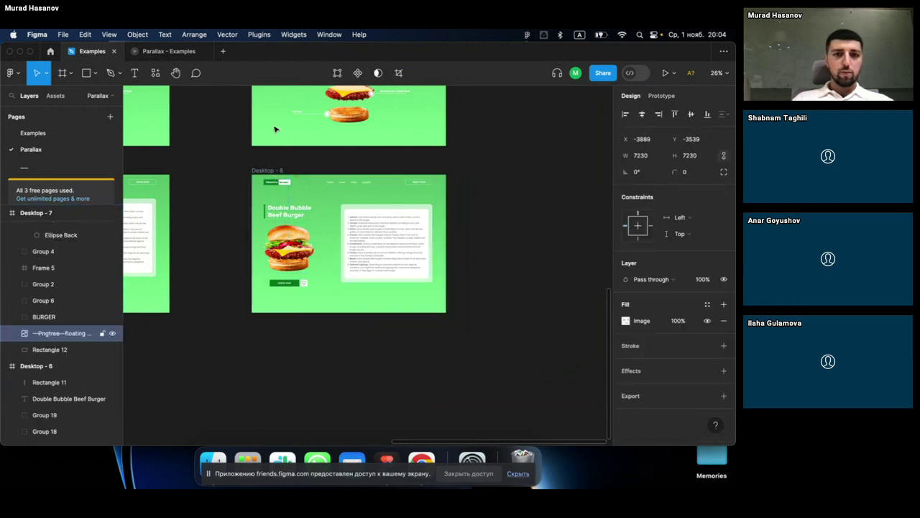
scroll(275, 129, up, 3)
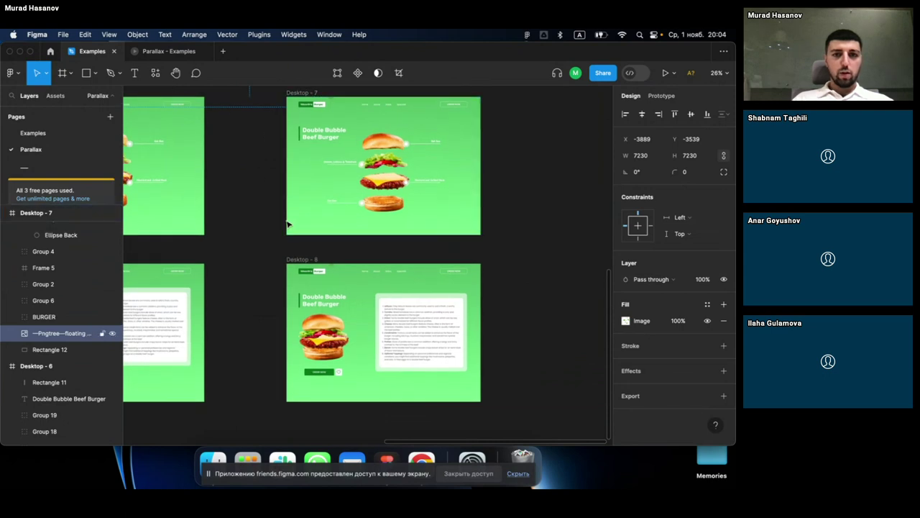
scroll(287, 225, down, 2)
click(473, 225)
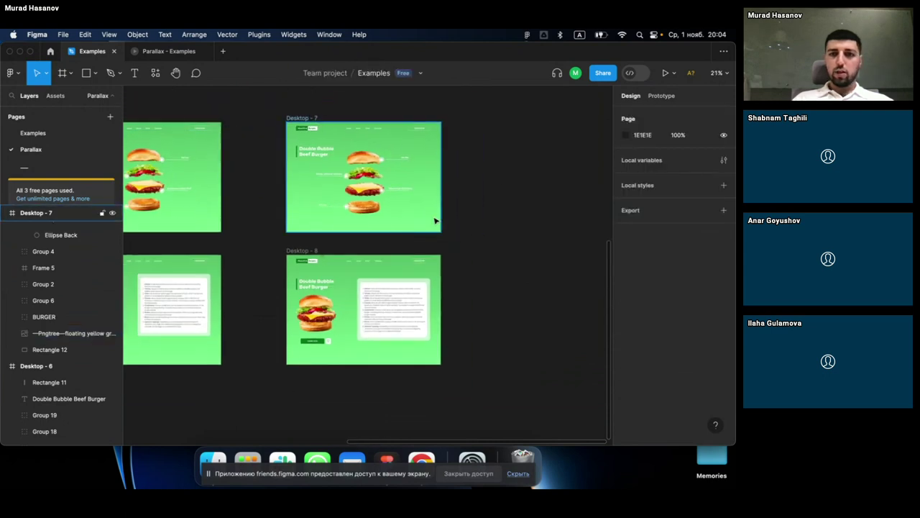
Step: Link Desktop - 7 to Desktop - 8 with an On drag trigger and Smart animate
click(424, 228)
click(658, 98)
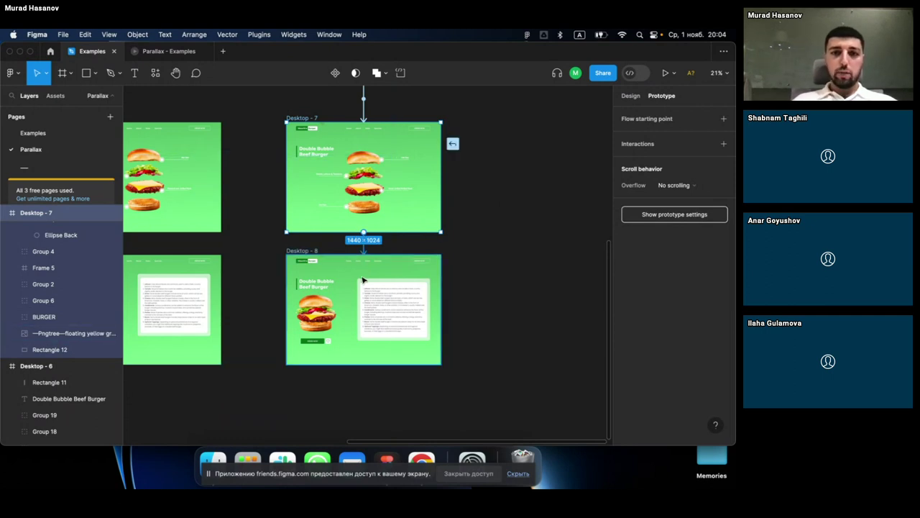
drag(363, 232, 363, 280)
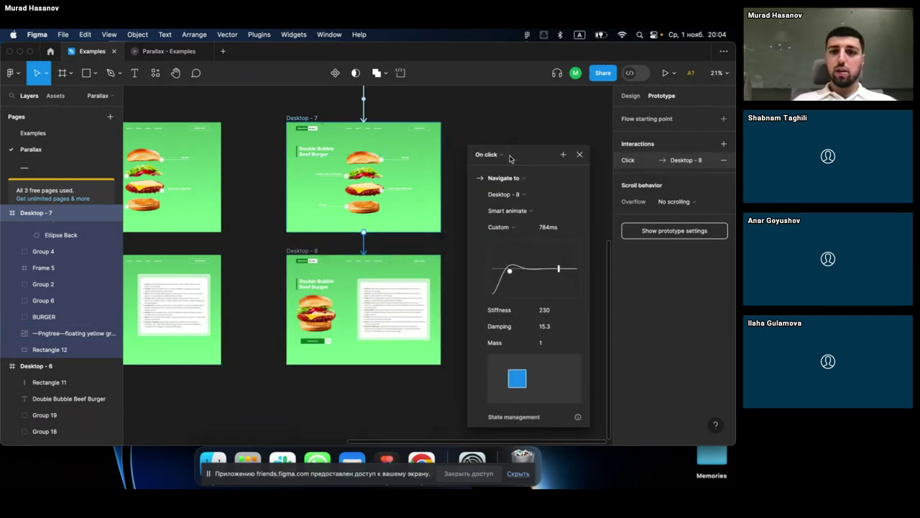
click(492, 155)
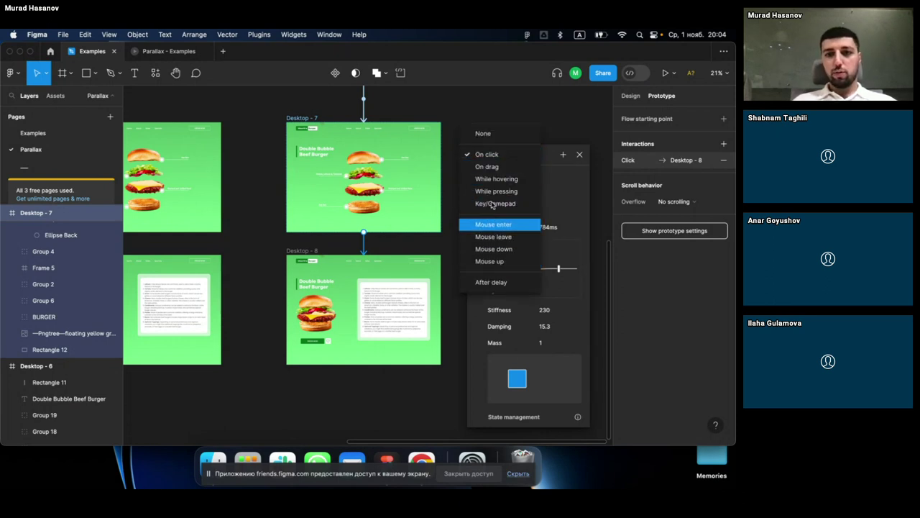
click(489, 166)
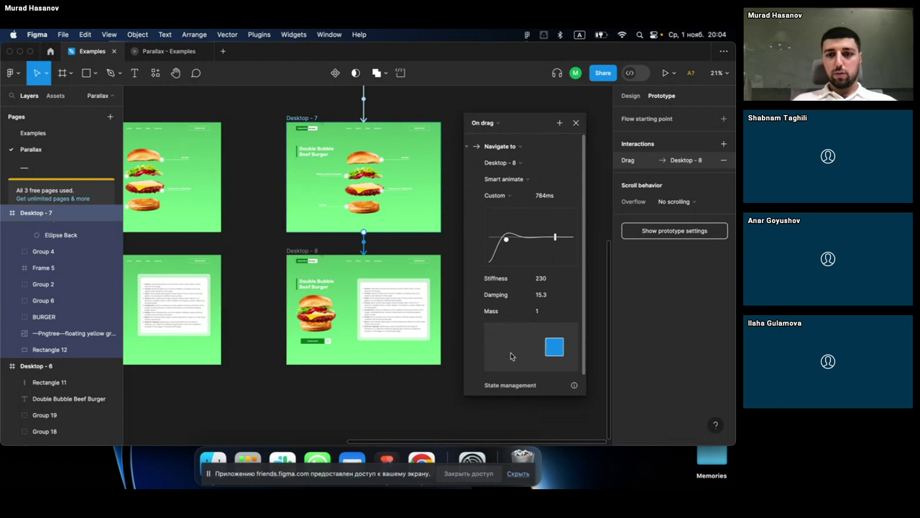
click(580, 124)
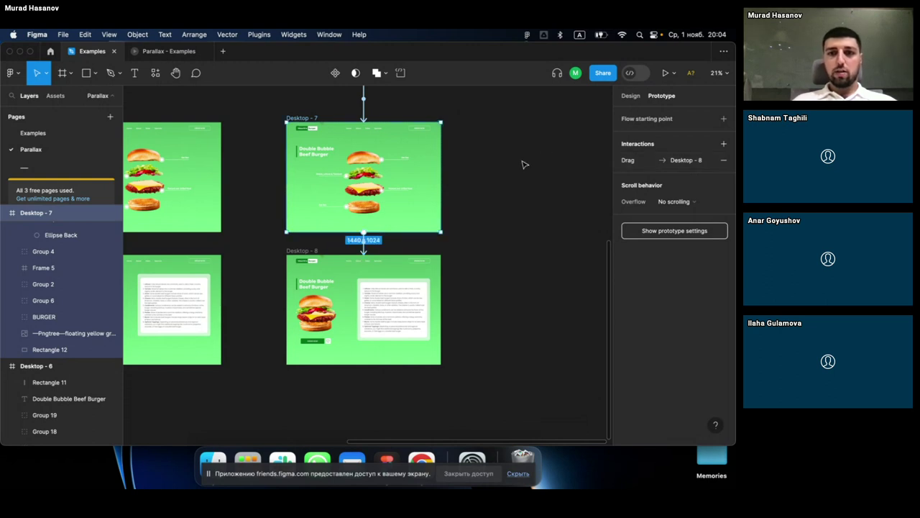
scroll(523, 163, down, 2)
scroll(523, 164, down, 2)
scroll(525, 165, down, 2)
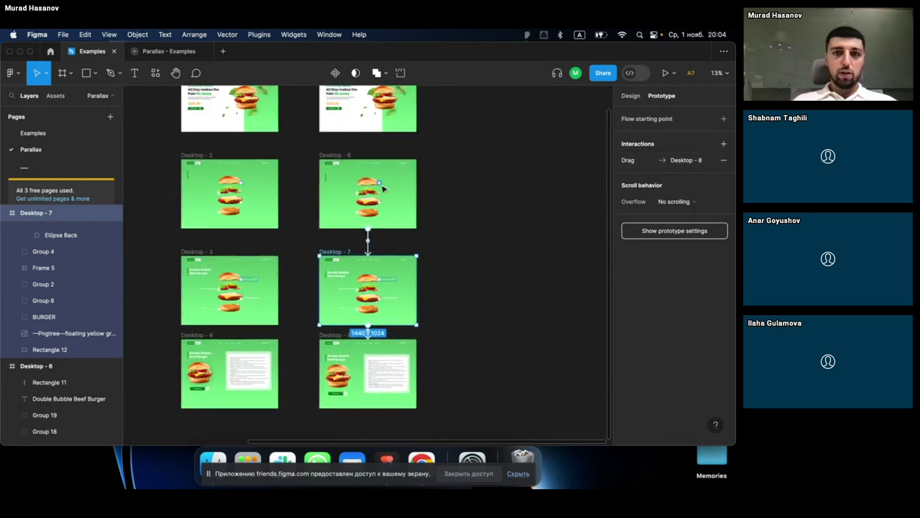
scroll(380, 184, up, 3)
click(318, 184)
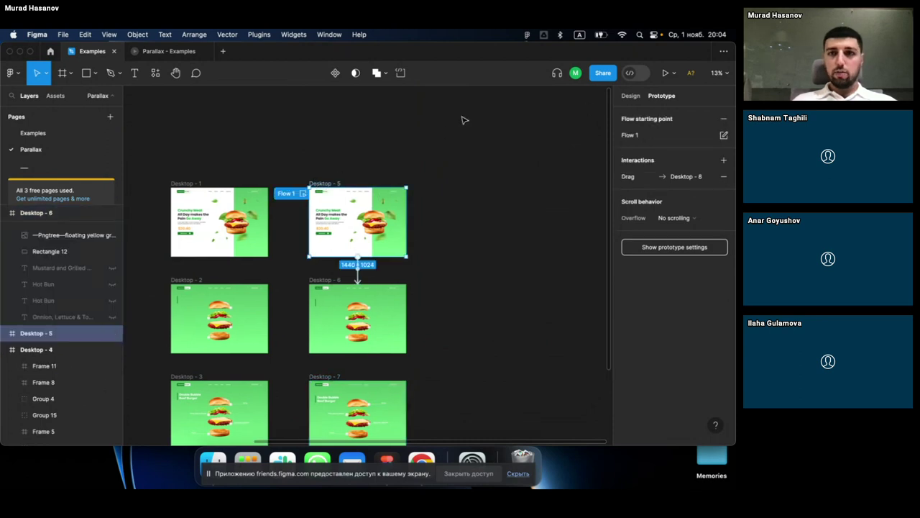
Step: Present the prototype and click through to the assembled burger screen, then the Crunchy Meat hero
key(super+alt+Return)
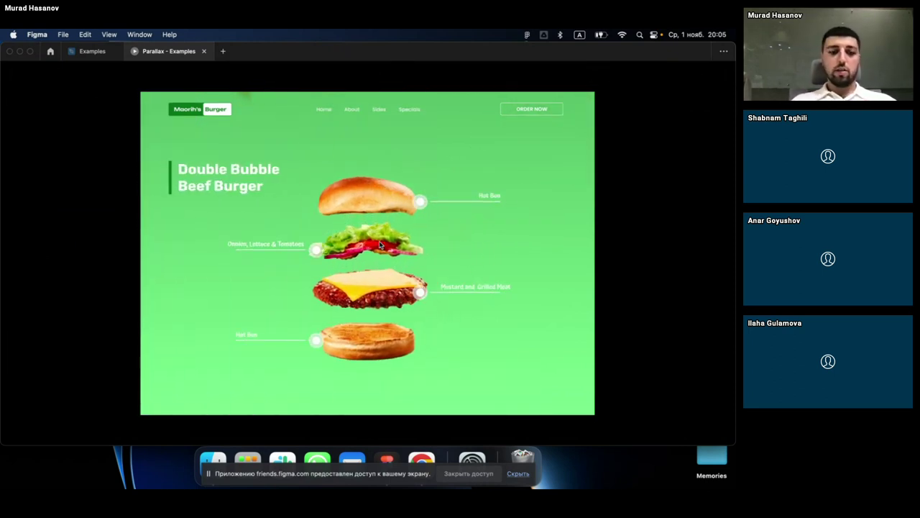
click(373, 281)
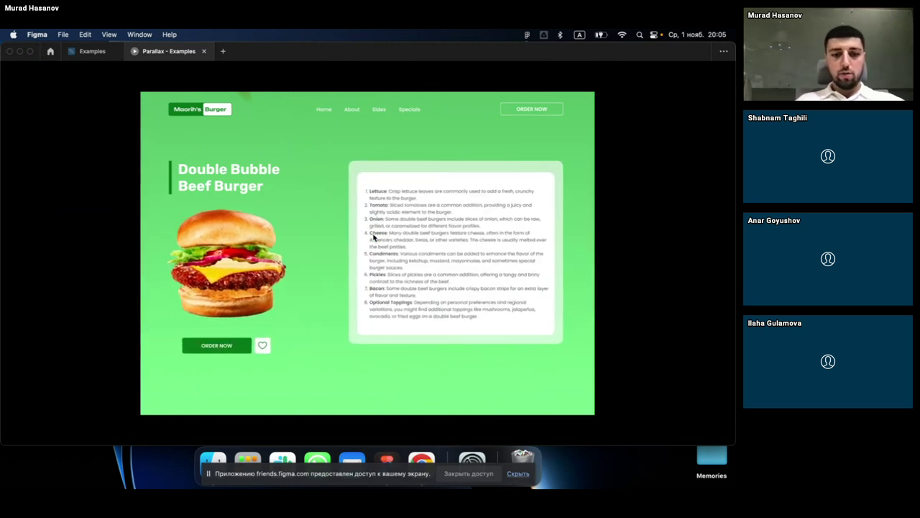
click(374, 238)
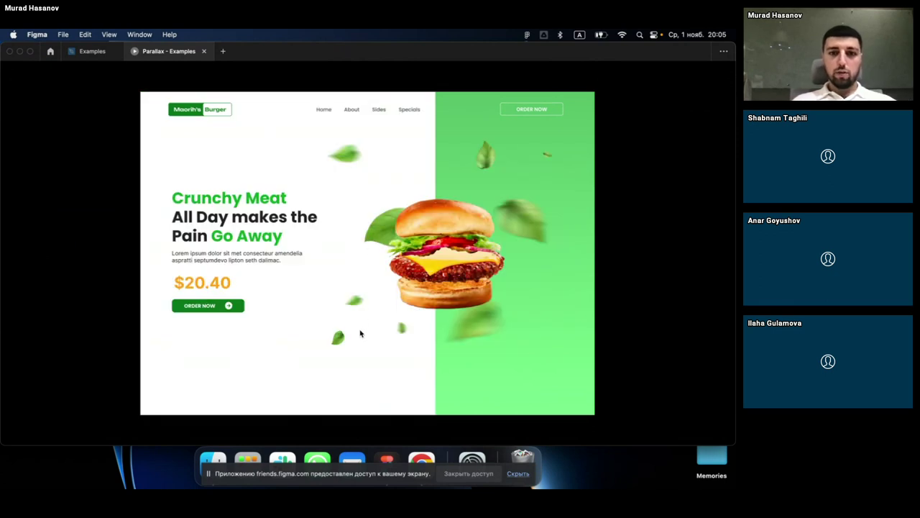
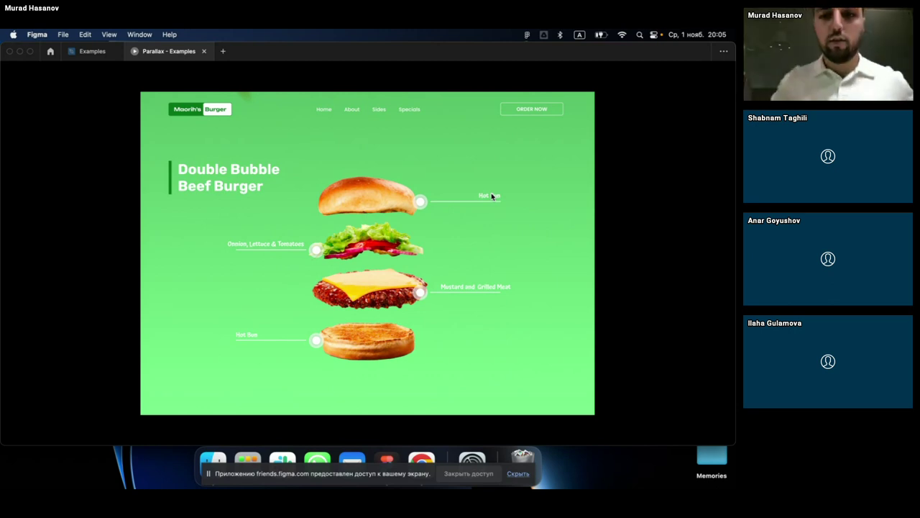
Step: Play the burger prototype forward to the Double Bubble Beef Burger ingredients screen
click(386, 315)
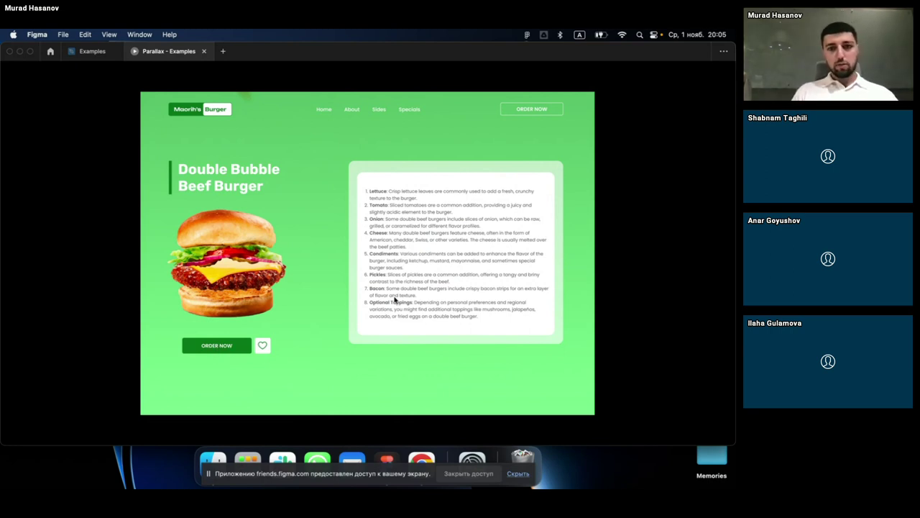
Step: Close the Parallax prototype tab and return to the Examples design file
click(94, 53)
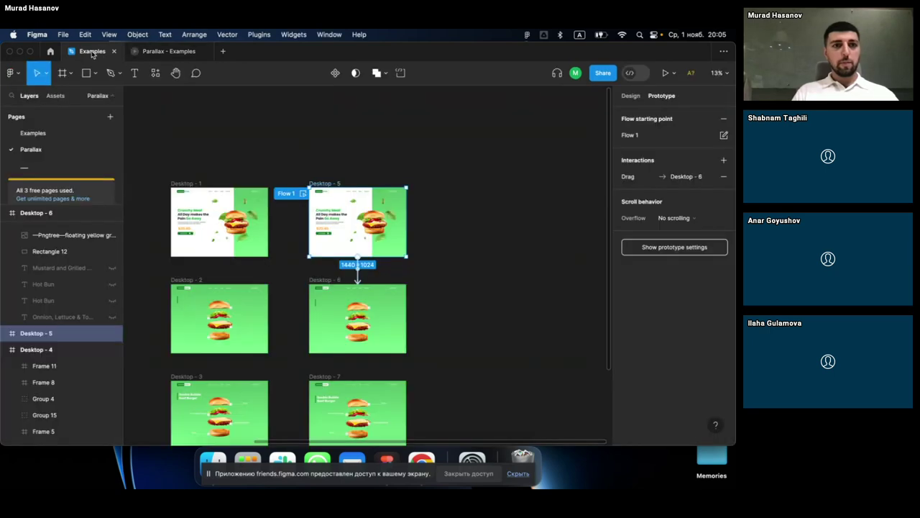
click(158, 53)
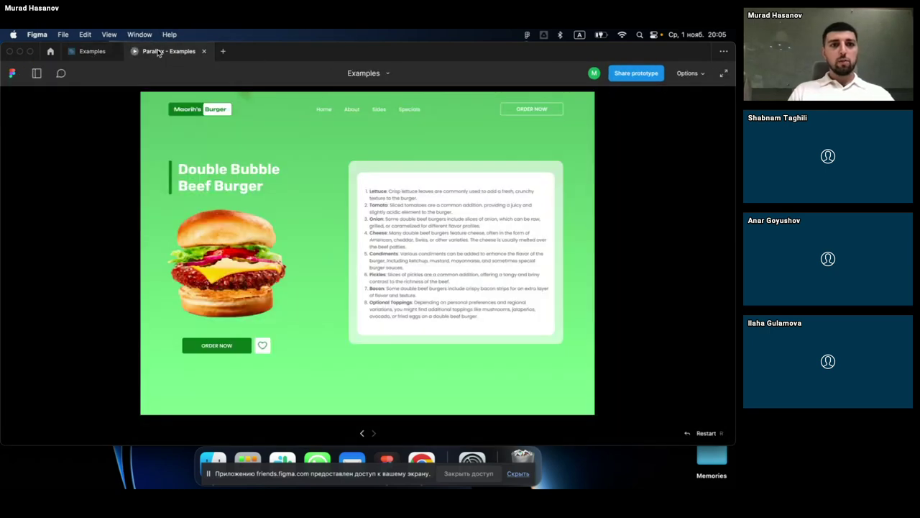
click(94, 51)
click(205, 149)
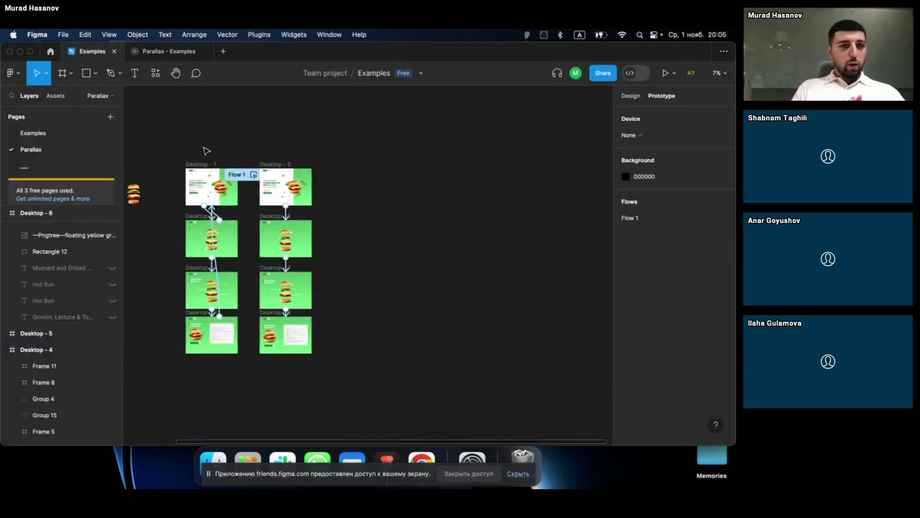
scroll(205, 149, left, 5)
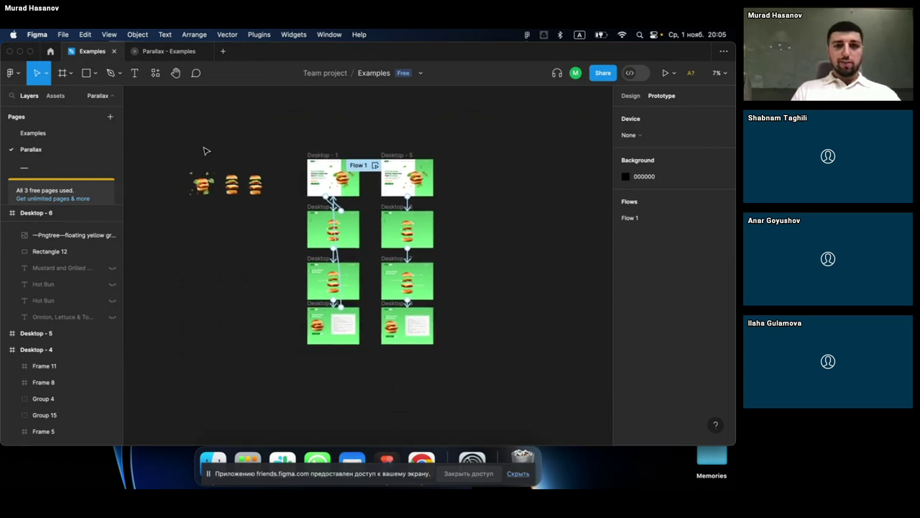
ctrl+scroll(206, 149, down, 3)
scroll(206, 149, left, 2)
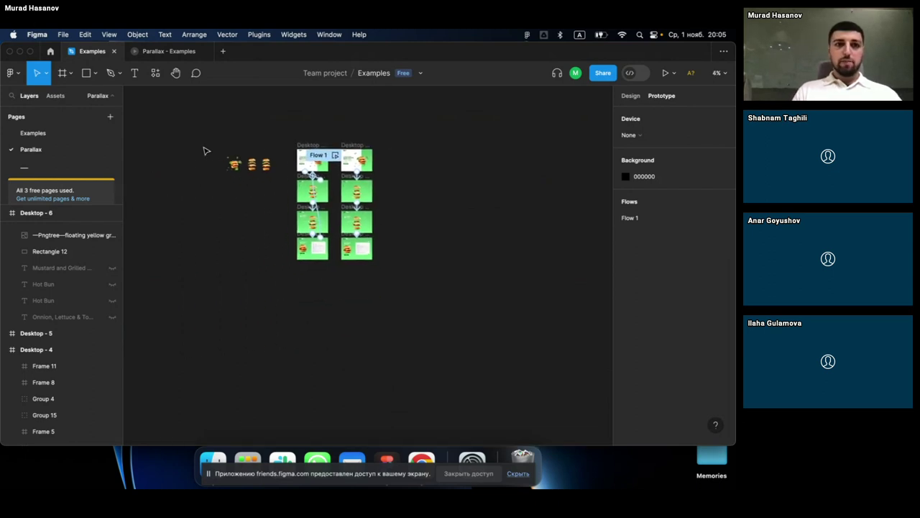
click(156, 55)
click(204, 52)
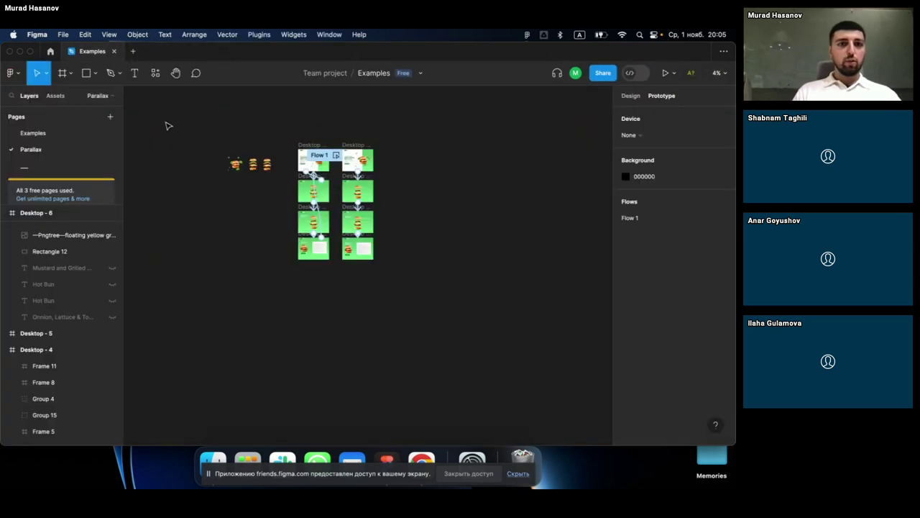
scroll(170, 138, left, 3)
ctrl+scroll(172, 140, down, 3)
scroll(172, 139, left, 5)
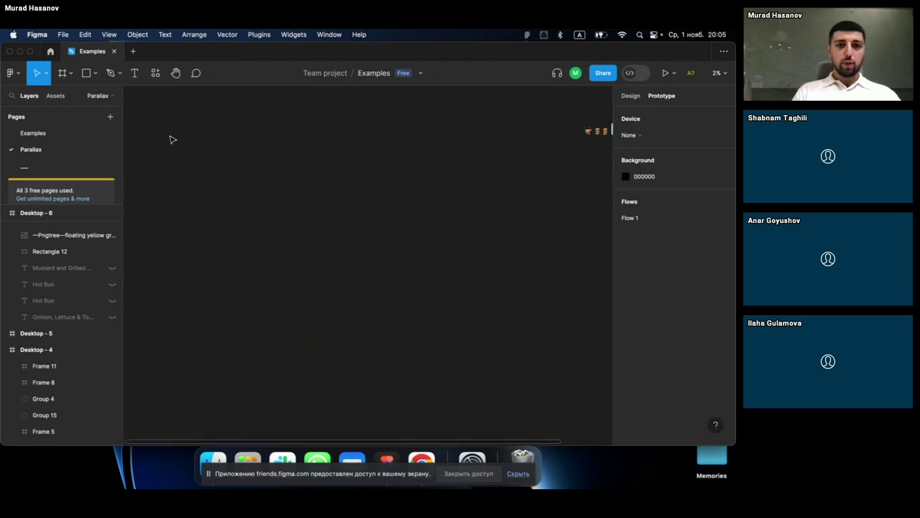
ctrl+scroll(172, 139, down, 2)
Step: Switch to the Examples page and pan the canvas to find the pistol layout
click(50, 134)
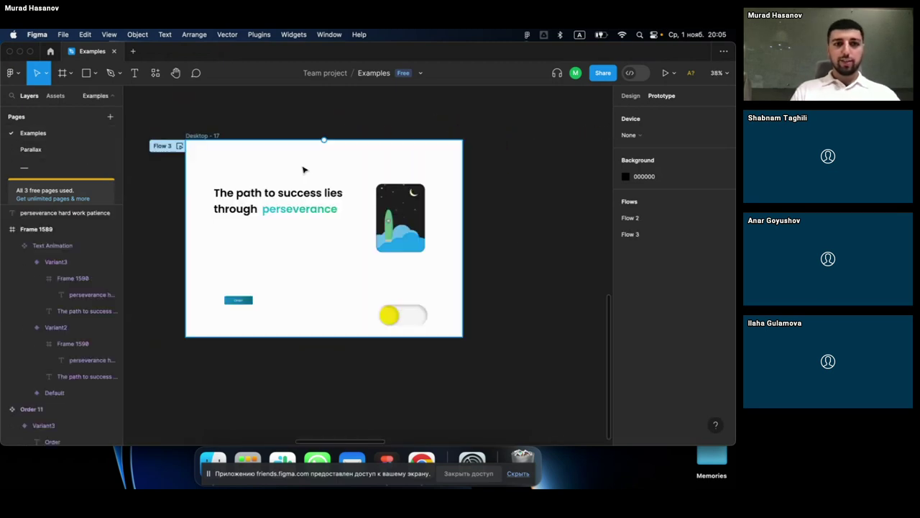
scroll(302, 170, left, 3)
ctrl+scroll(303, 171, down, 2)
ctrl+scroll(302, 172, down, 1)
scroll(302, 171, left, 3)
ctrl+scroll(302, 172, down, 2)
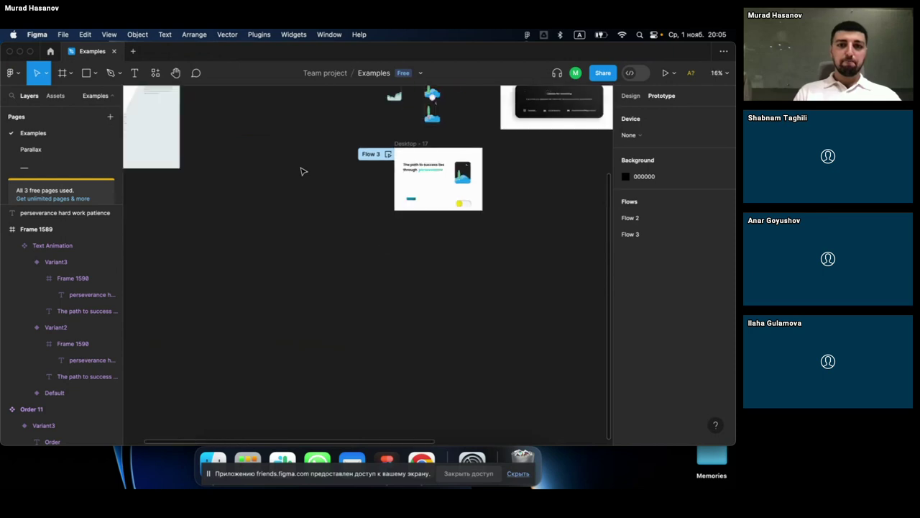
ctrl+scroll(302, 171, down, 2)
scroll(302, 171, left, 3)
scroll(302, 171, up, 2)
scroll(302, 171, right, 2)
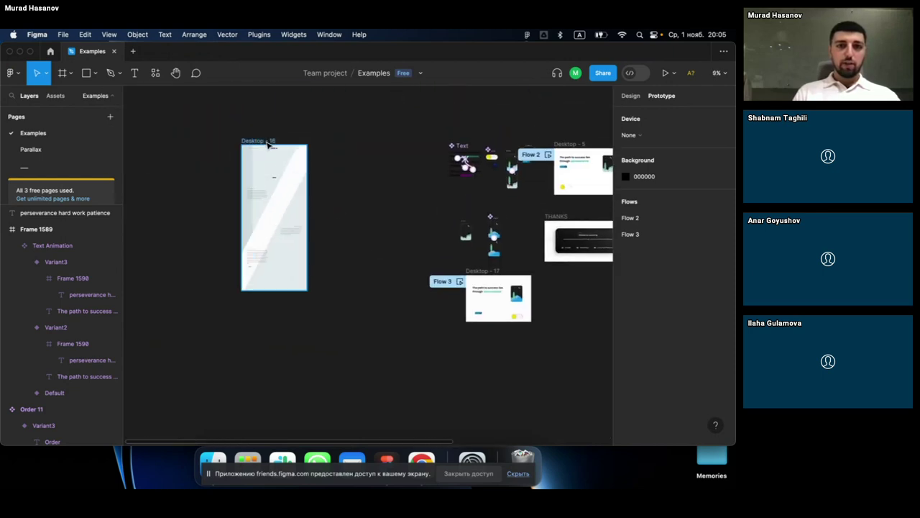
Step: Inspect the diagonal Rectangle 1 stripe, then select the whole Desktop - 16 frame
click(266, 144)
ctrl+scroll(348, 228, up, 1)
ctrl+scroll(348, 228, up, 2)
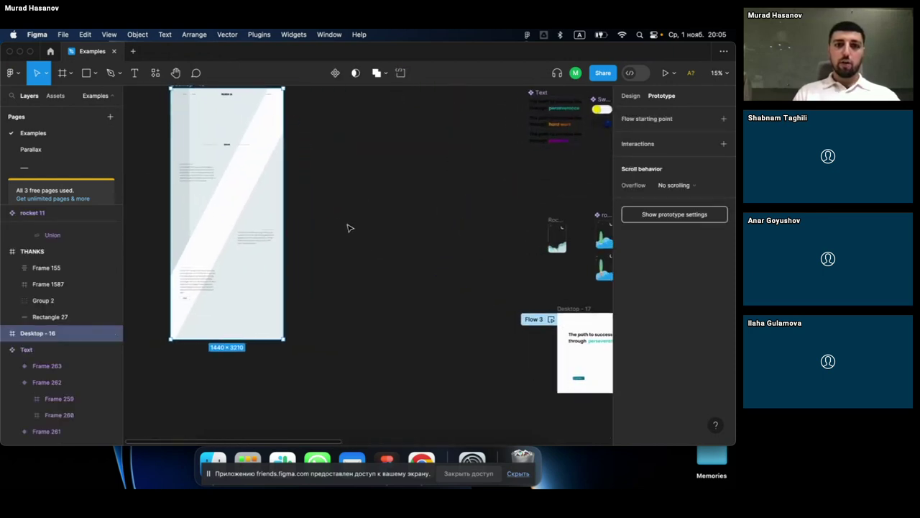
scroll(348, 227, left, 3)
click(382, 195)
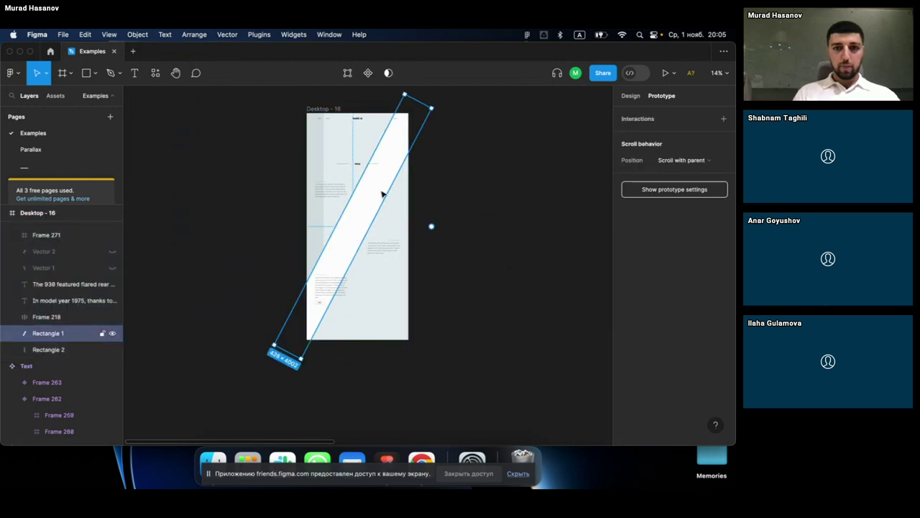
ctrl+scroll(382, 194, up, 2)
click(467, 187)
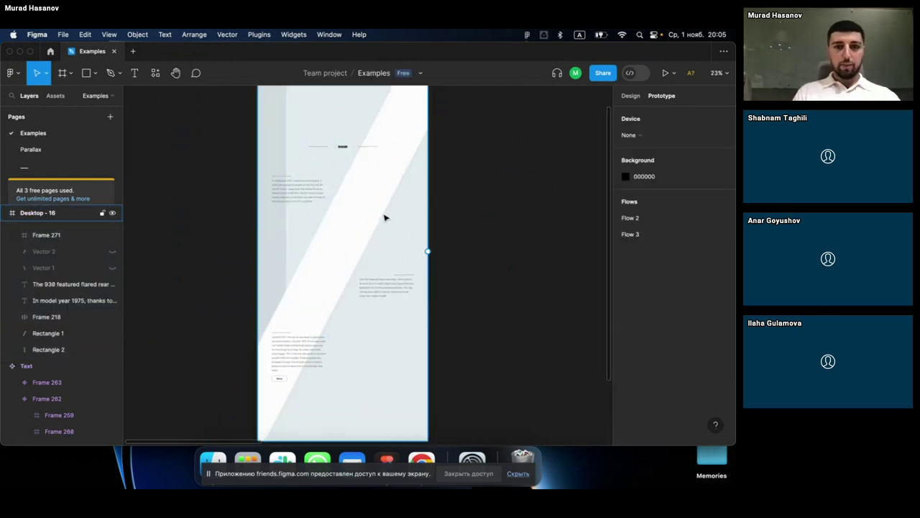
click(368, 202)
click(499, 168)
scroll(499, 168, up, 2)
scroll(499, 169, right, 2)
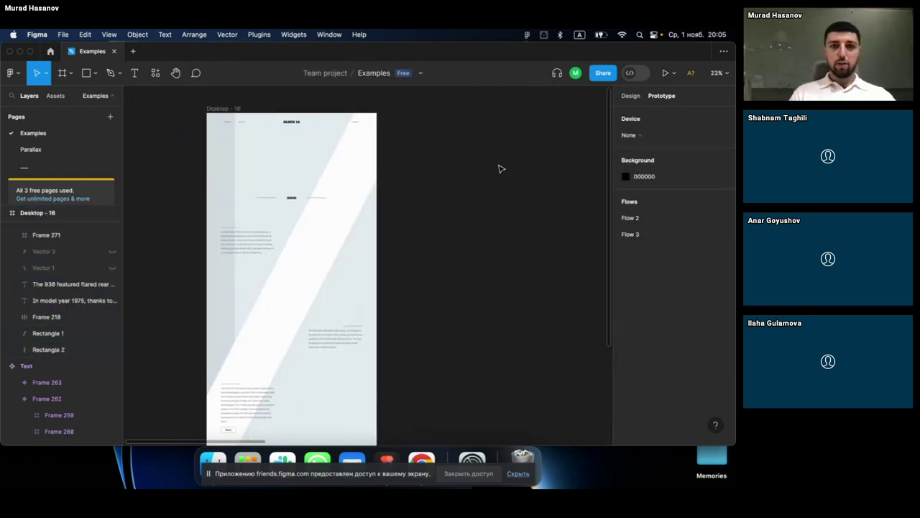
click(343, 195)
click(466, 156)
ctrl+scroll(467, 156, down, 1)
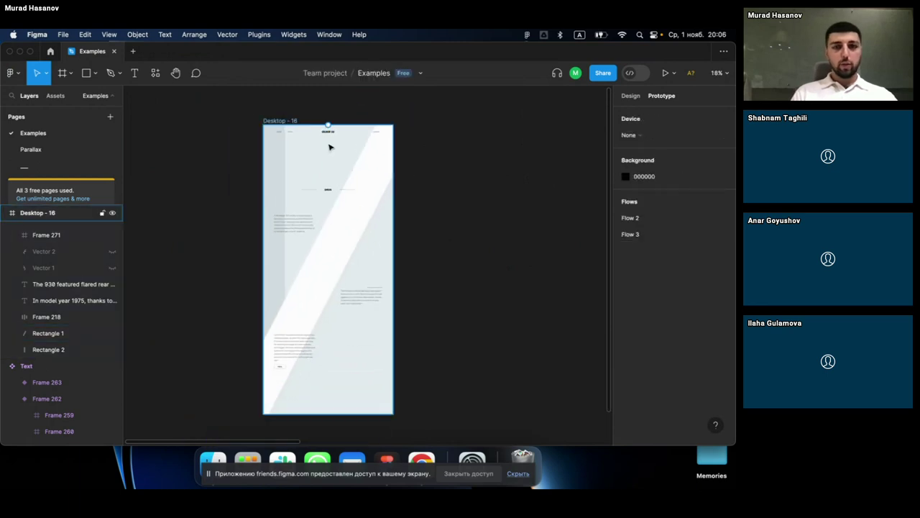
click(281, 121)
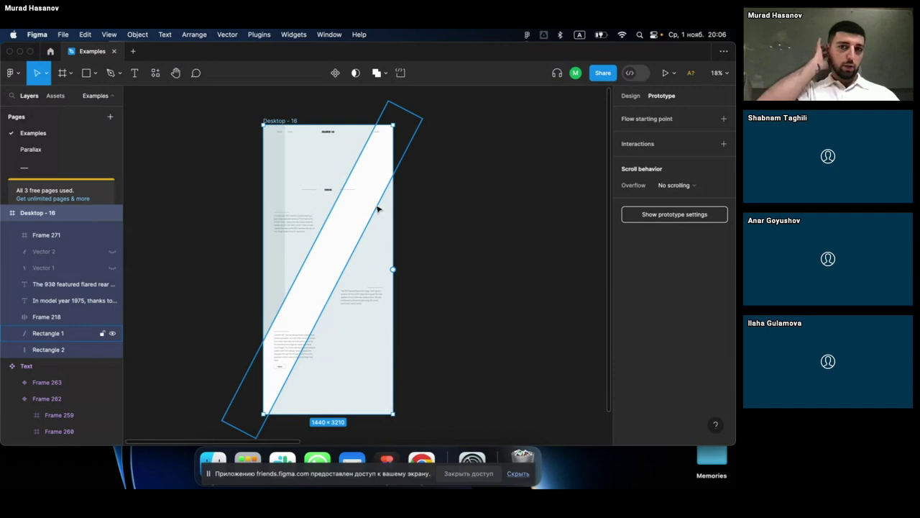
Step: In Chrome, open a new tab and Google search for 'dora run'
key(super+Tab)
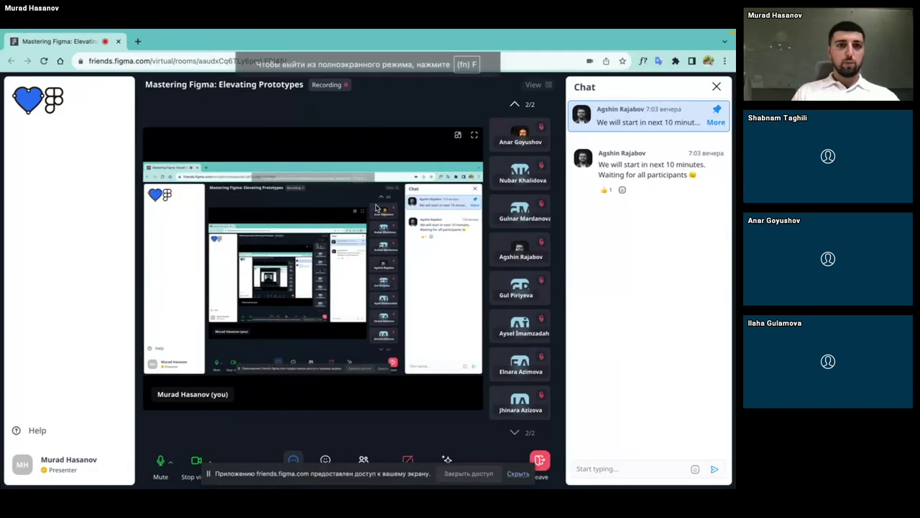
click(137, 41)
click(146, 59)
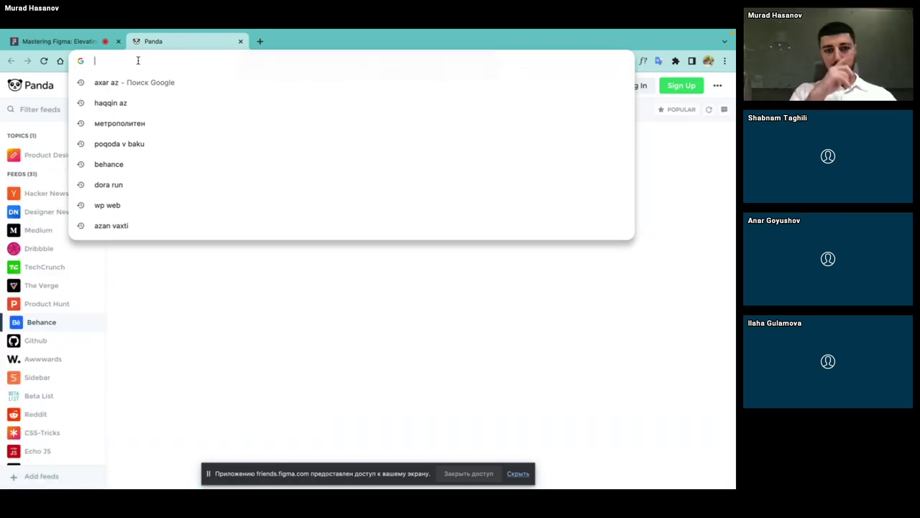
text(dora run)
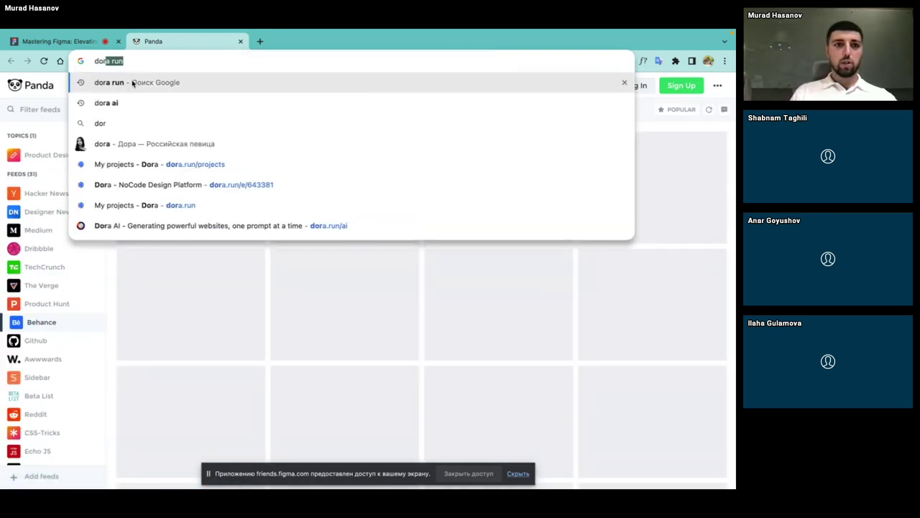
key(Return)
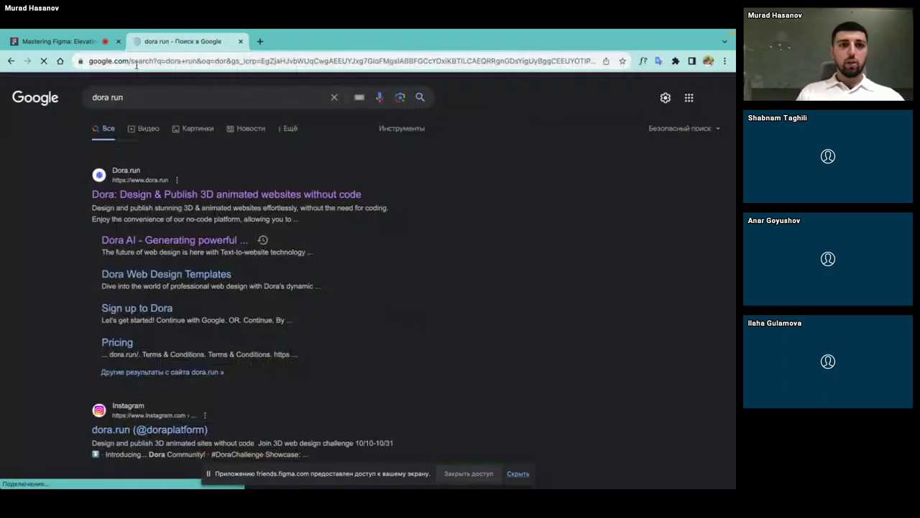
Step: Open the dora.run result and return to the project grid showing Untitled 4 and Untitled 3
click(122, 194)
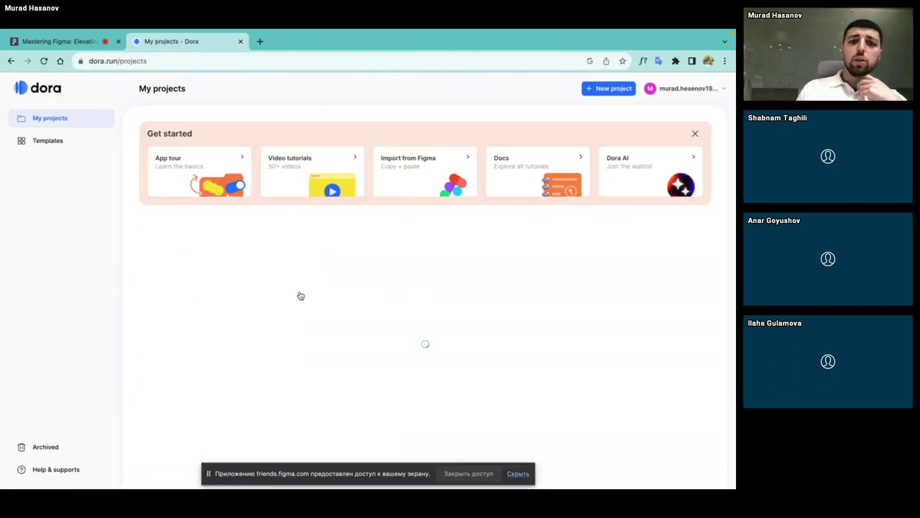
scroll(328, 273, down, 2)
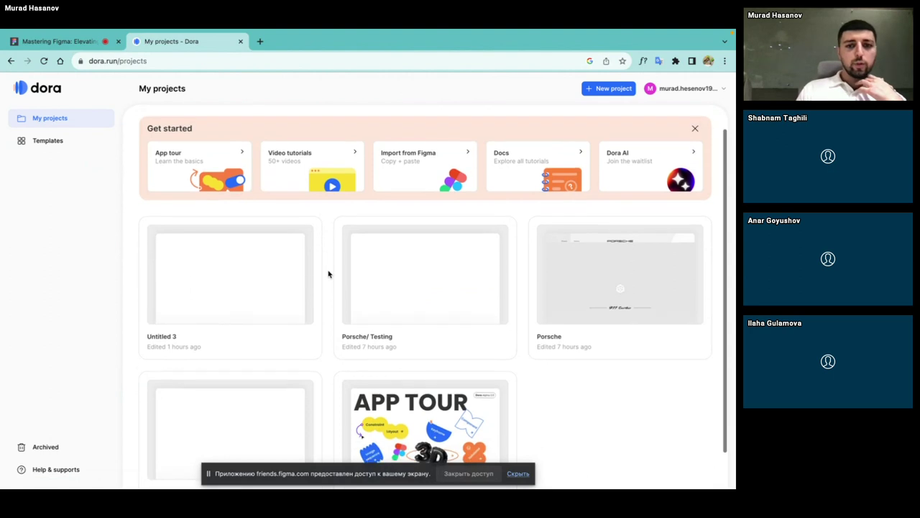
scroll(329, 272, up, 2)
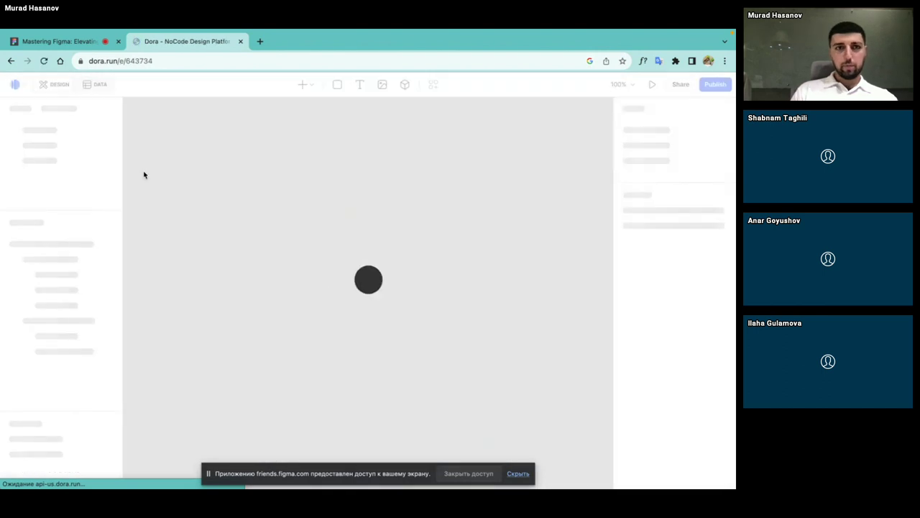
click(10, 61)
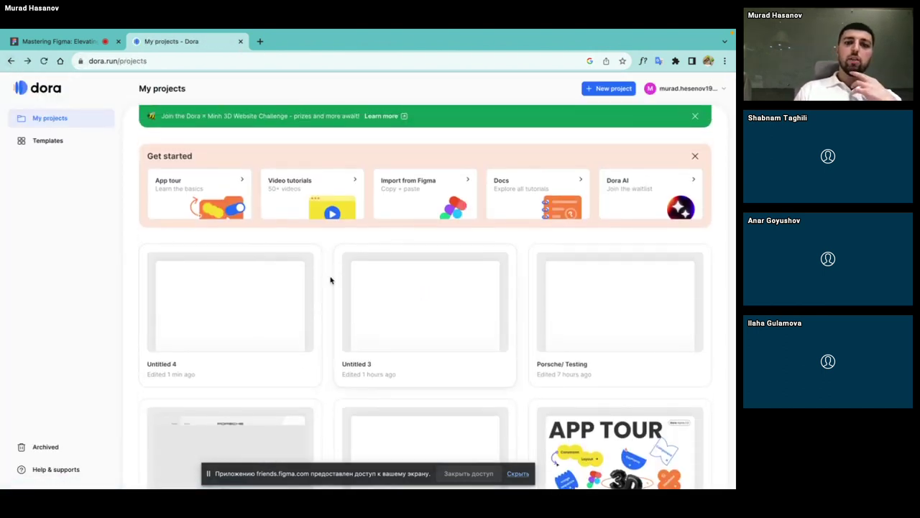
scroll(327, 282, down, 1)
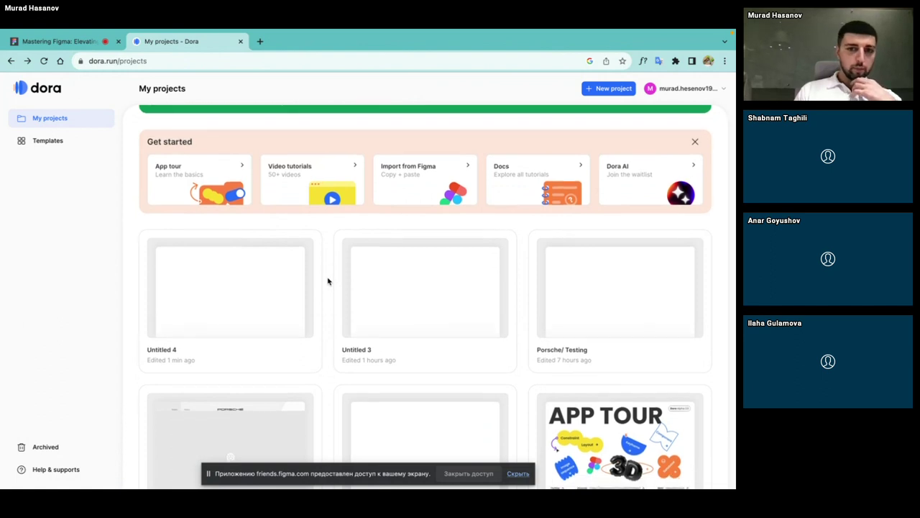
scroll(328, 281, down, 1)
scroll(327, 281, down, 1)
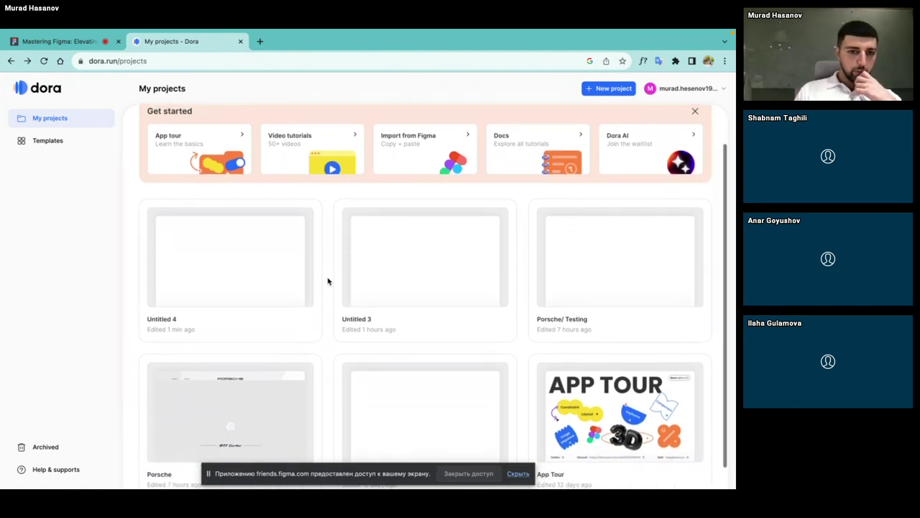
Step: Open the Untitled 3 project and zoom to the loaded 3D pistol above the 9mm label
click(391, 257)
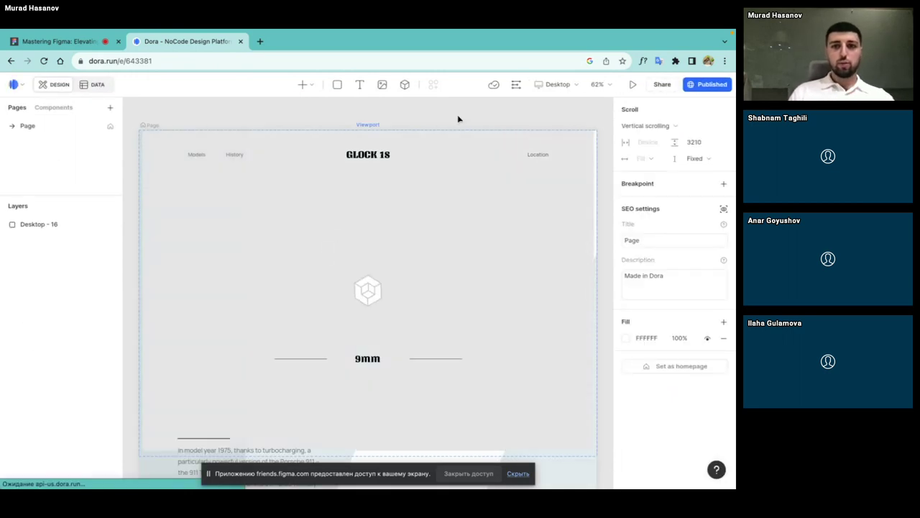
scroll(458, 117, down, 5)
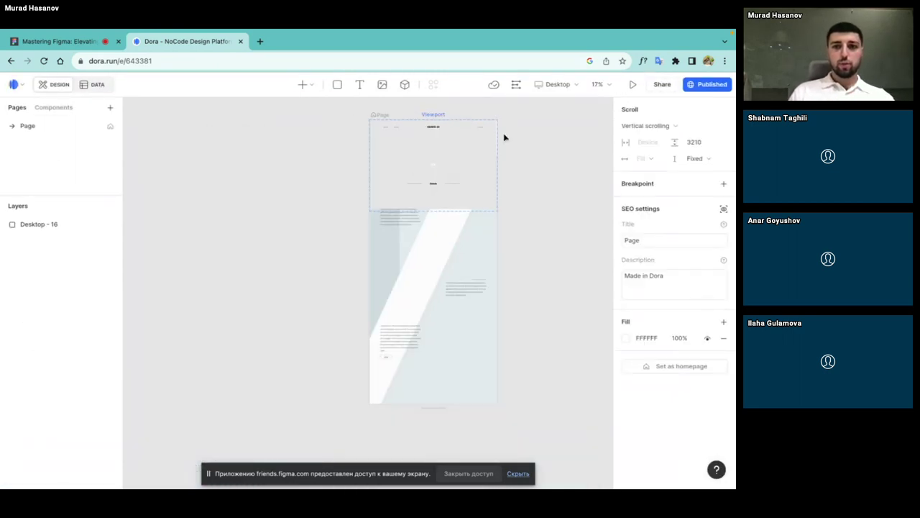
scroll(504, 142, right, 1)
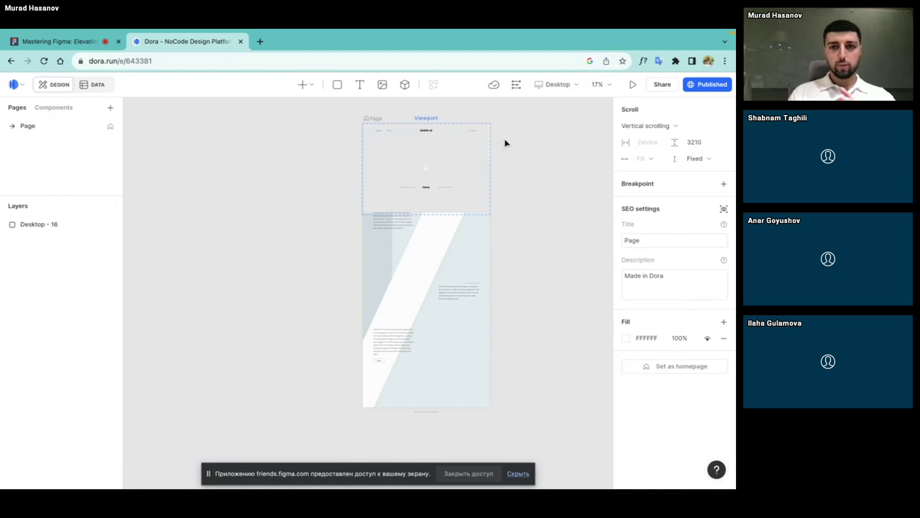
scroll(505, 143, up, 2)
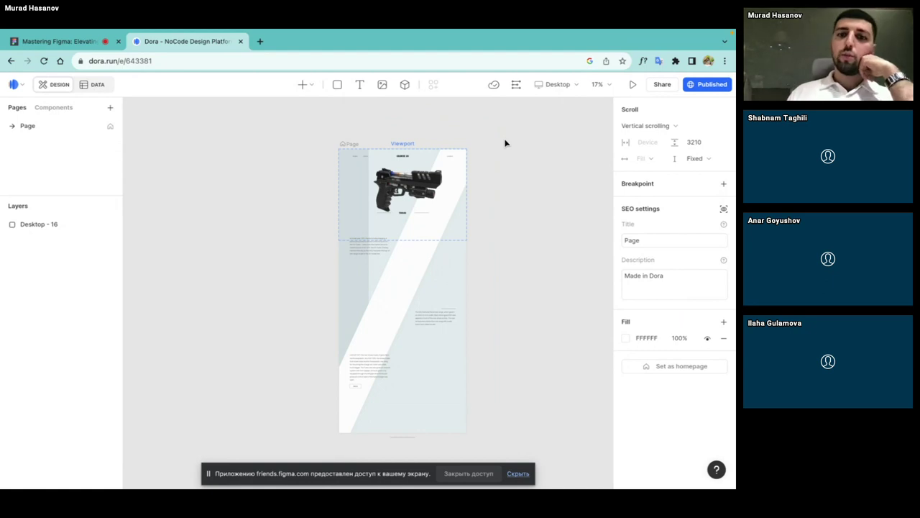
ctrl+scroll(505, 142, up, 5)
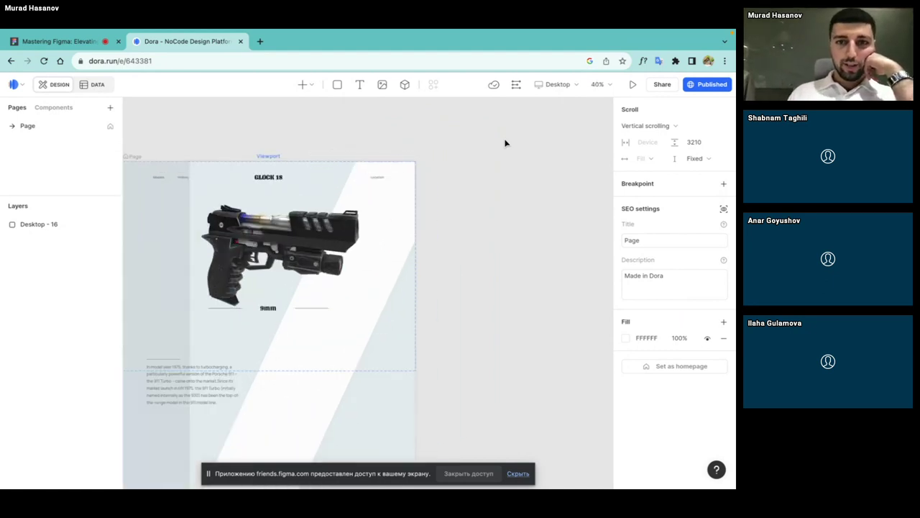
scroll(331, 140, left, 2)
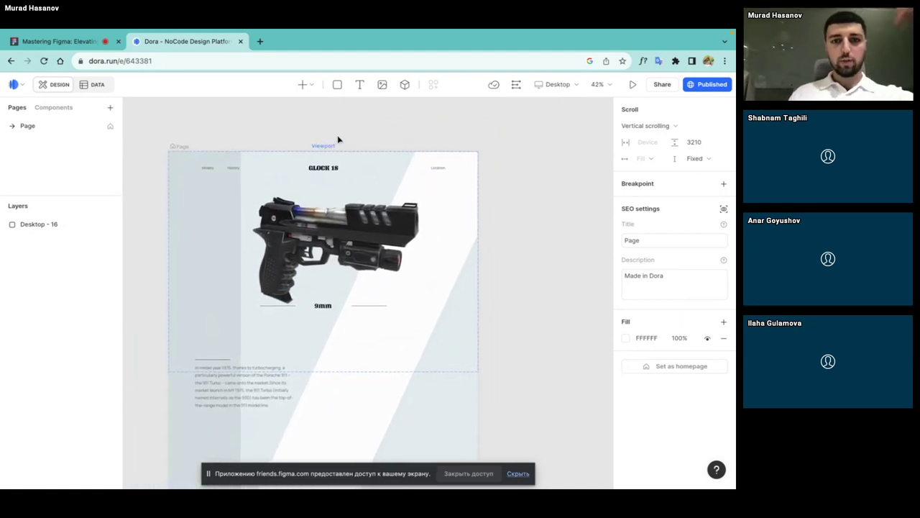
Step: Open a live preview of the GLOCK 18 page and scroll to watch the pistol rotate
click(633, 85)
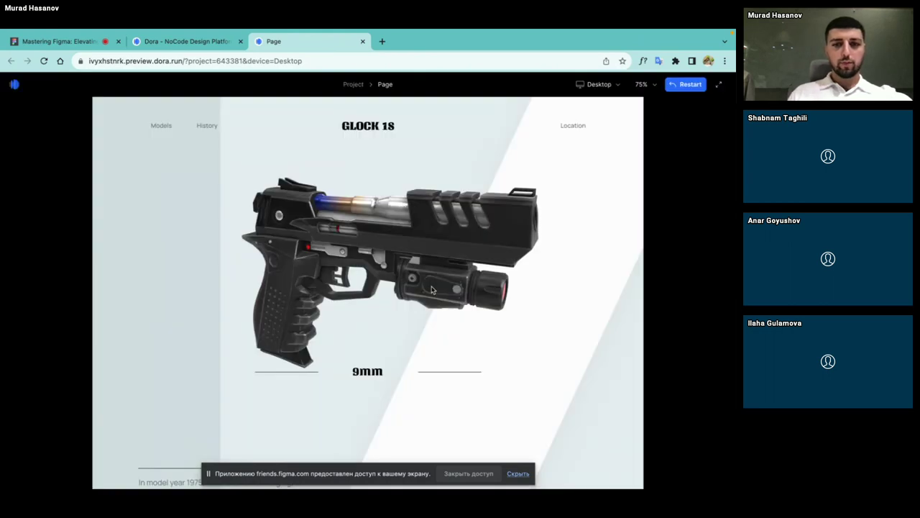
scroll(432, 290, down, 2)
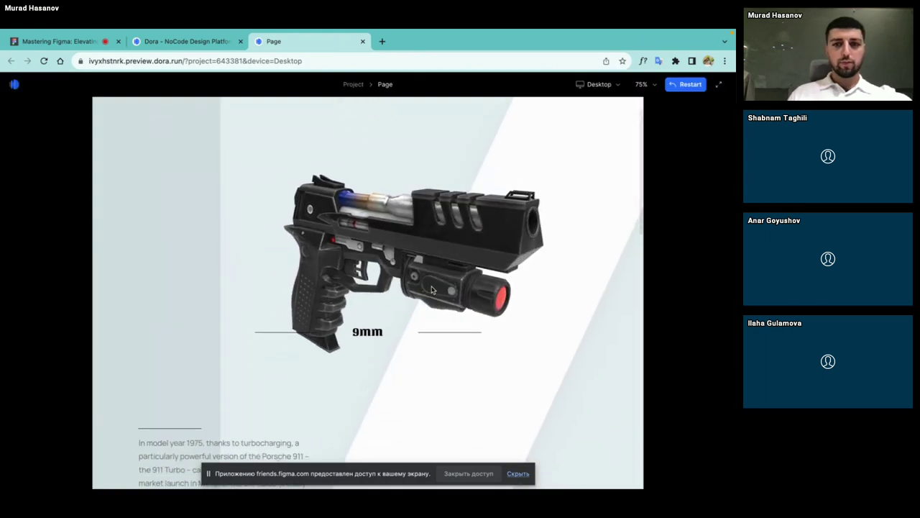
scroll(432, 289, down, 2)
scroll(433, 290, down, 2)
scroll(432, 290, down, 2)
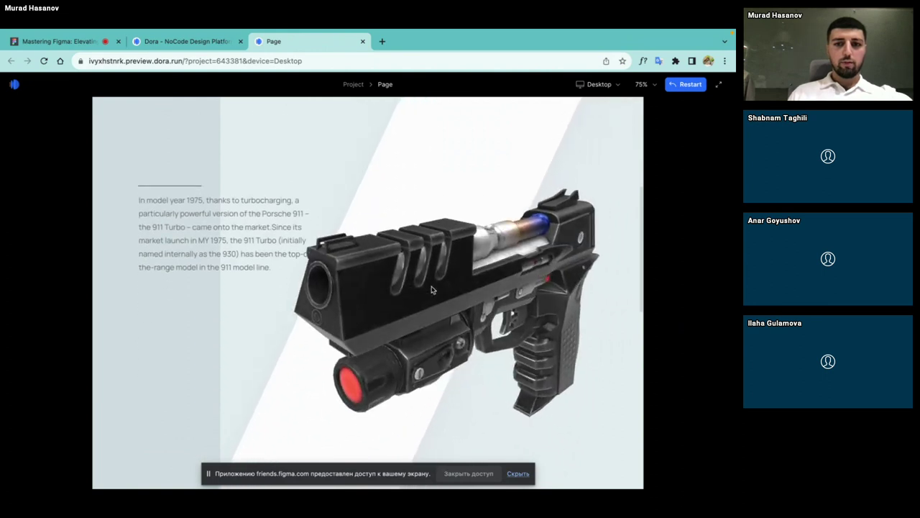
scroll(432, 290, up, 2)
scroll(432, 290, up, 1)
scroll(432, 290, up, 1)
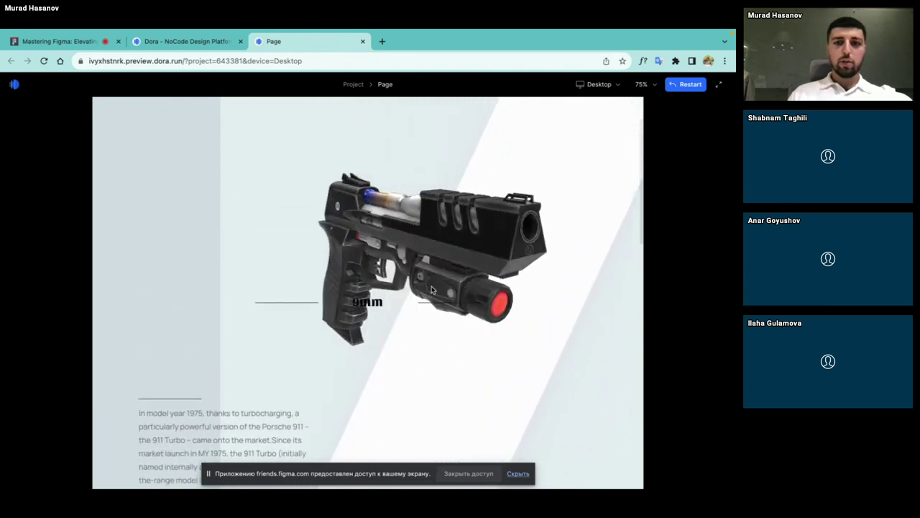
scroll(432, 290, up, 1)
scroll(433, 289, down, 1)
scroll(432, 290, down, 1)
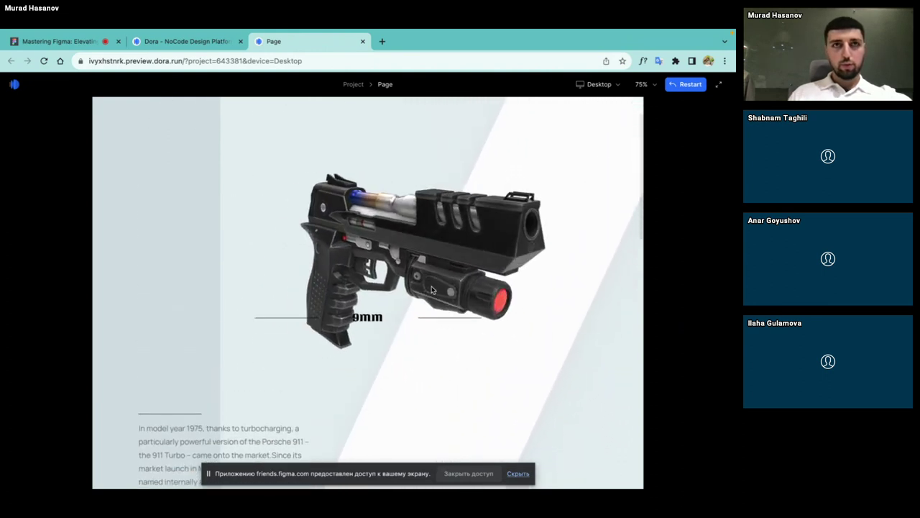
scroll(433, 290, down, 1)
scroll(433, 290, down, 2)
scroll(432, 290, down, 2)
scroll(432, 290, down, 1)
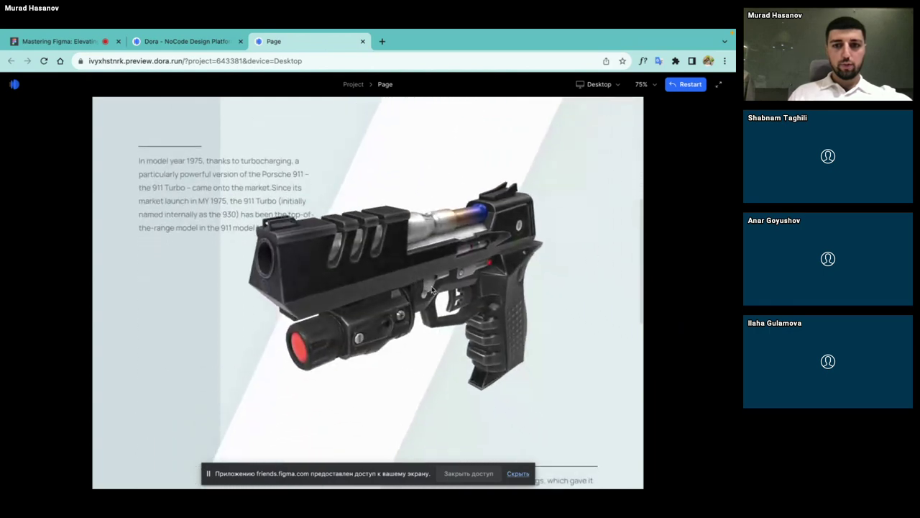
scroll(432, 290, down, 1)
scroll(432, 289, down, 1)
scroll(432, 290, down, 1)
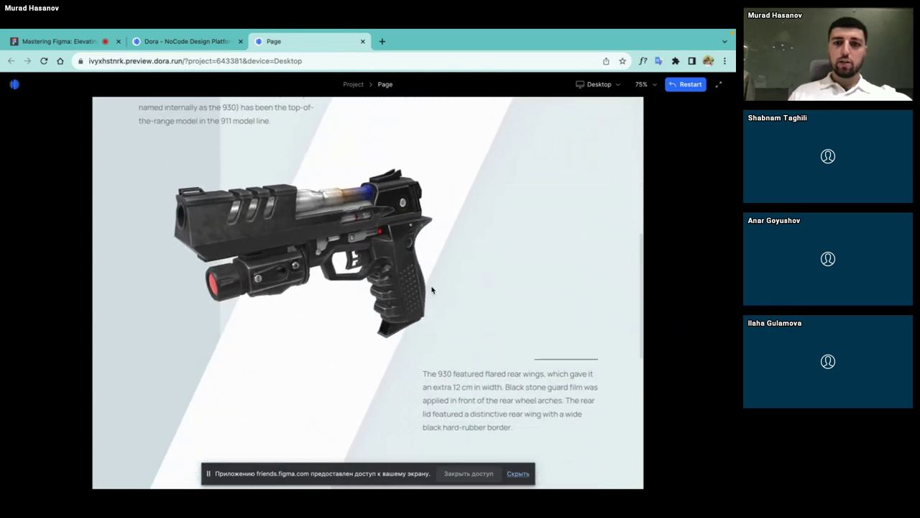
scroll(432, 289, down, 1)
Step: Scroll the preview back and forth to recheck the rotation, then zoom it out to 70%
scroll(432, 289, up, 1)
scroll(433, 290, up, 1)
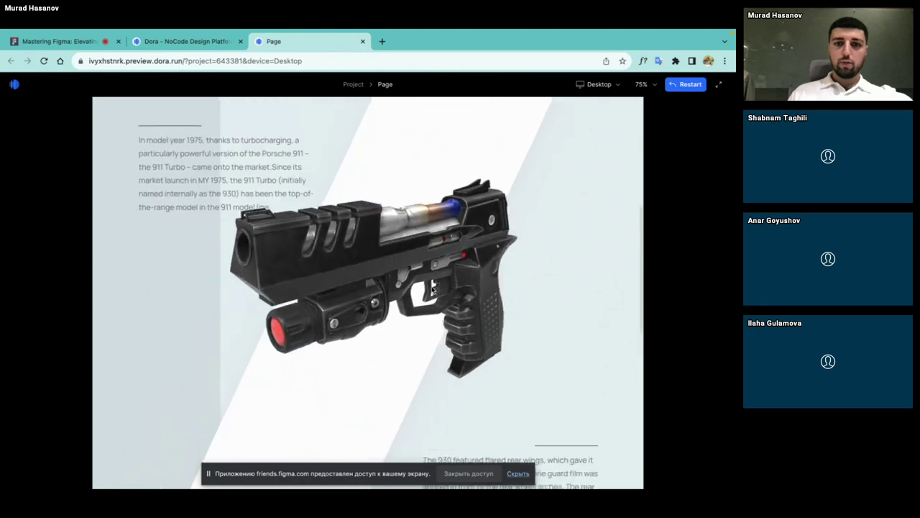
scroll(433, 292, up, 1)
scroll(435, 296, up, 1)
scroll(434, 296, up, 2)
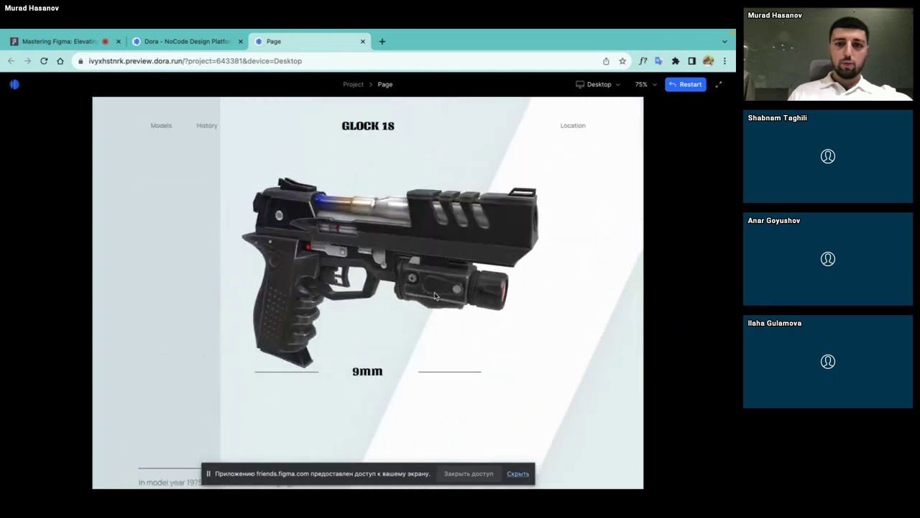
scroll(434, 296, down, 2)
scroll(435, 296, down, 1)
scroll(434, 295, down, 1)
scroll(434, 295, down, 1)
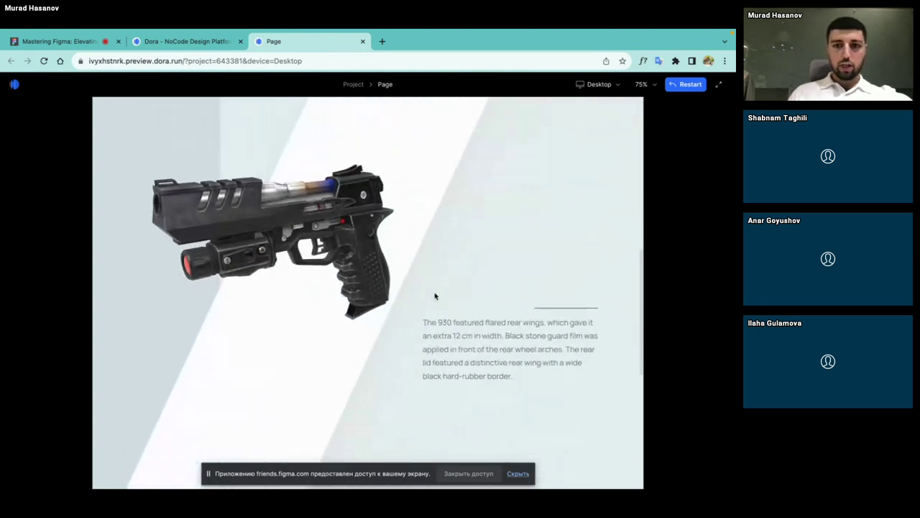
scroll(434, 296, down, 1)
scroll(435, 296, down, 1)
scroll(434, 295, down, 1)
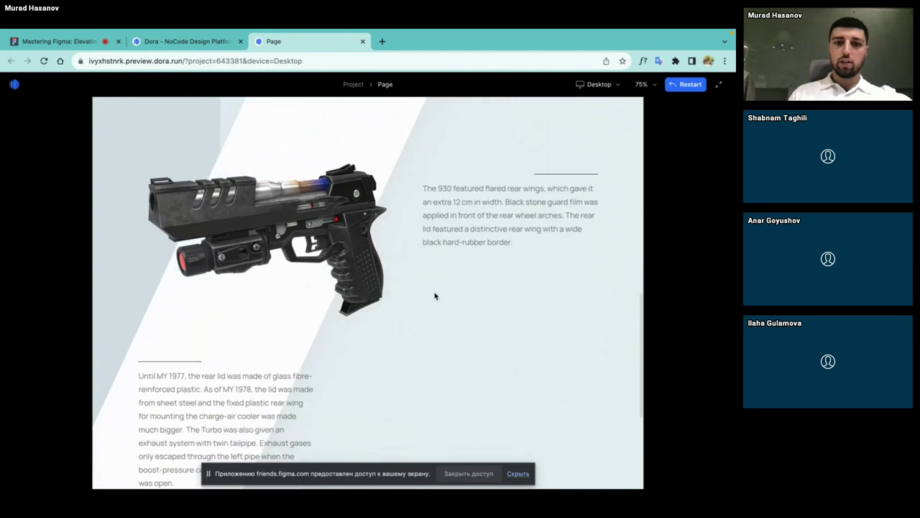
scroll(434, 295, up, 1)
scroll(435, 295, up, 2)
scroll(434, 296, up, 1)
scroll(435, 296, up, 2)
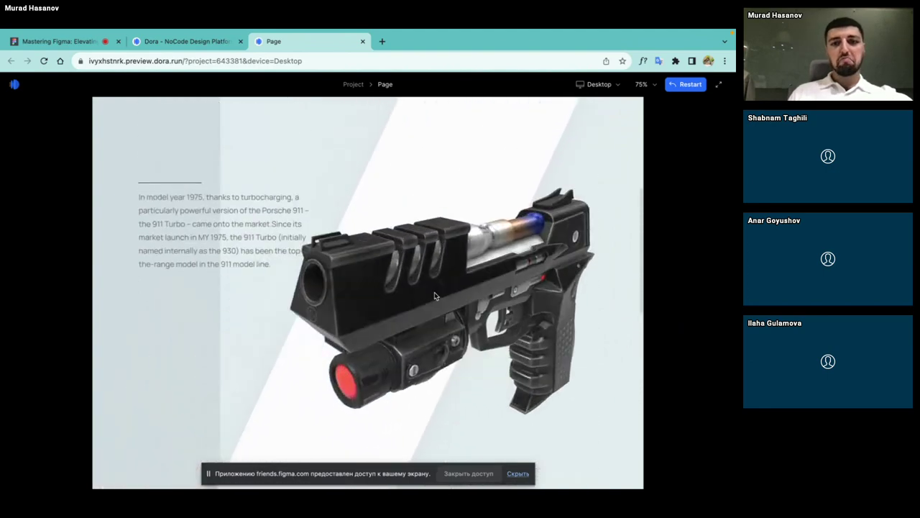
scroll(434, 295, up, 2)
scroll(435, 296, up, 2)
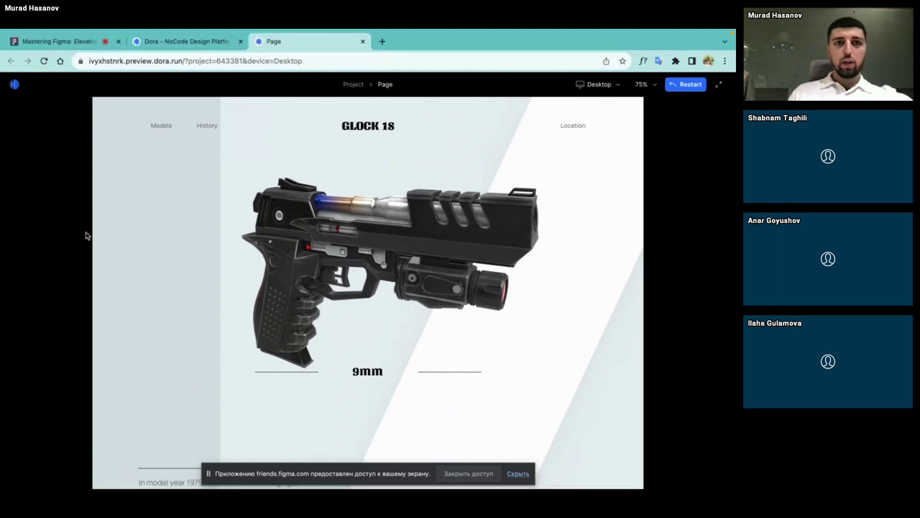
key(ctrl+minus)
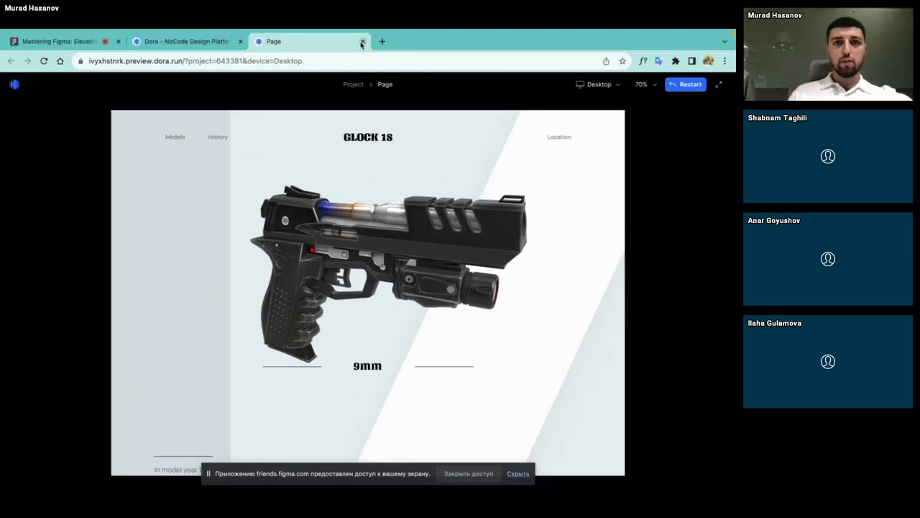
Step: Close the preview and go back to the Dora projects list via the logo menu
click(363, 42)
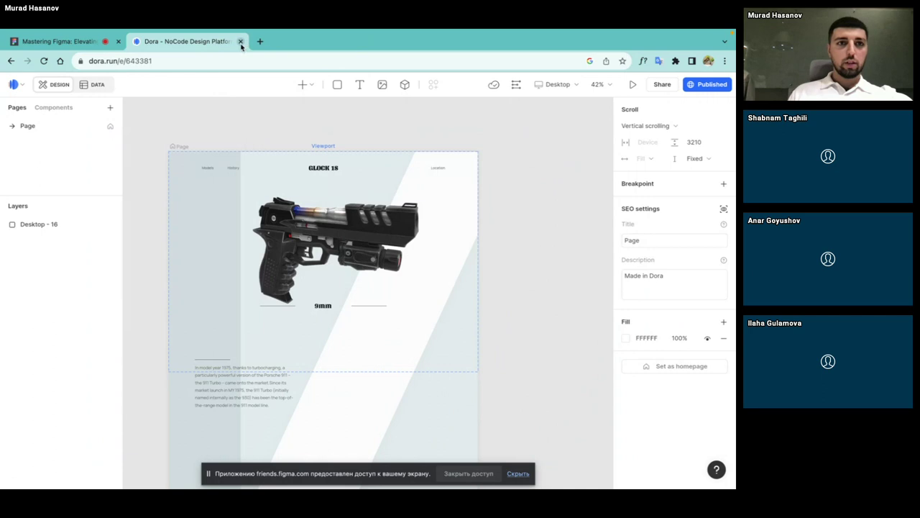
click(15, 84)
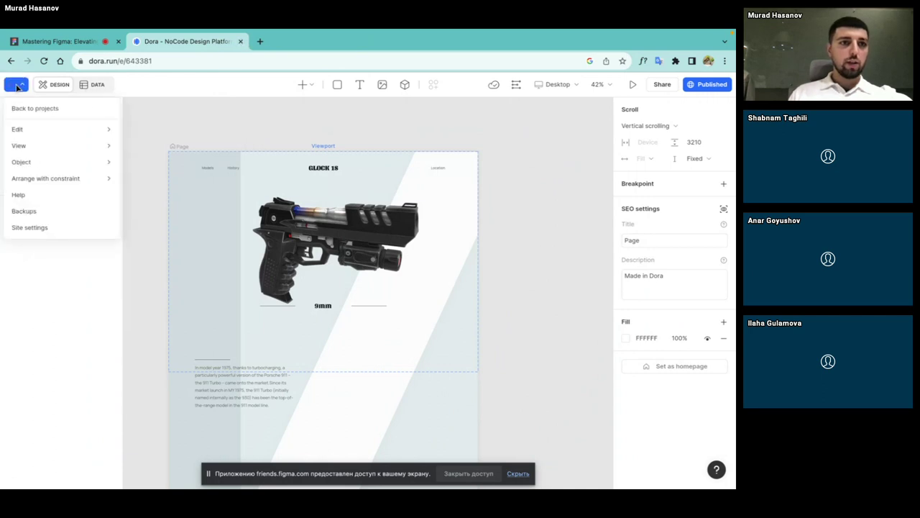
click(22, 108)
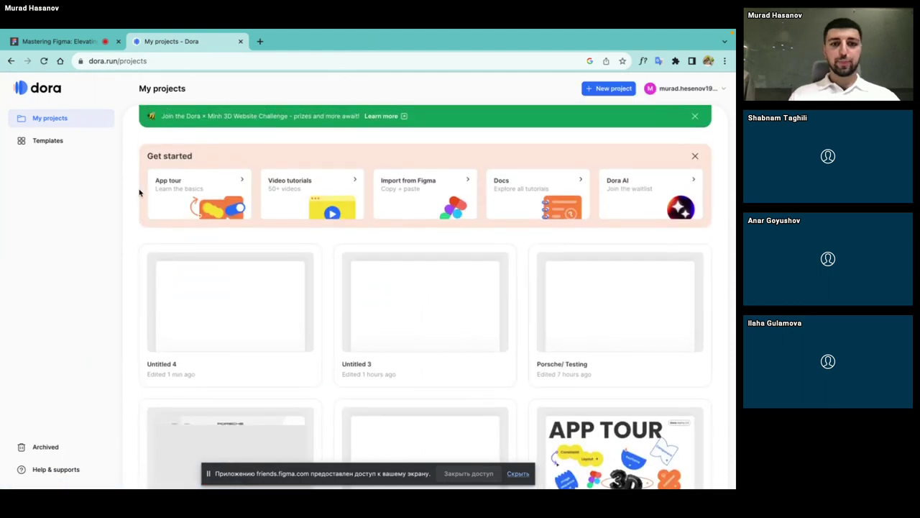
Step: Open the blank Untitled 4 project and return to the Mastering Figma meeting tab
scroll(328, 319, down, 1)
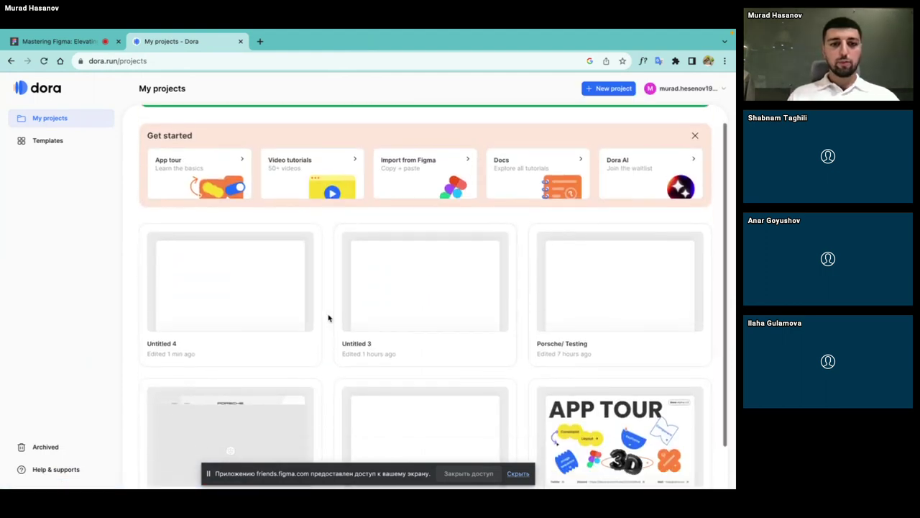
click(257, 295)
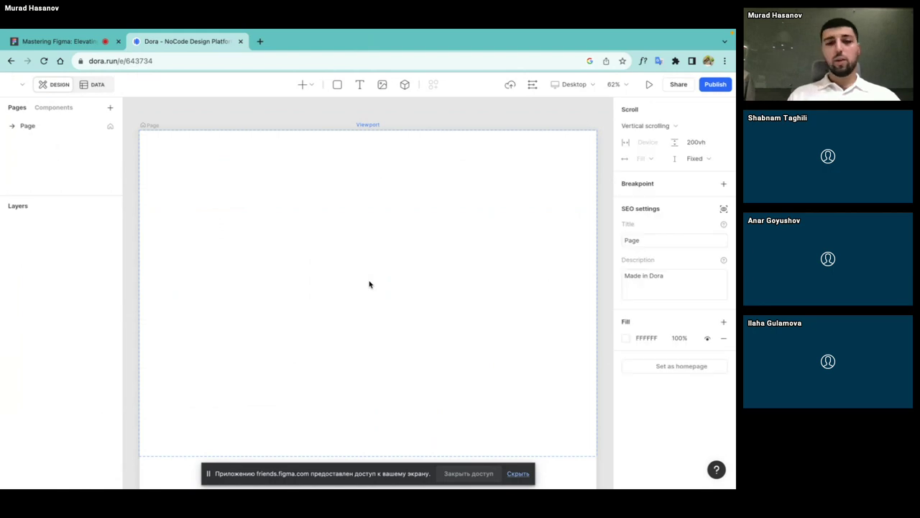
scroll(368, 286, down, 3)
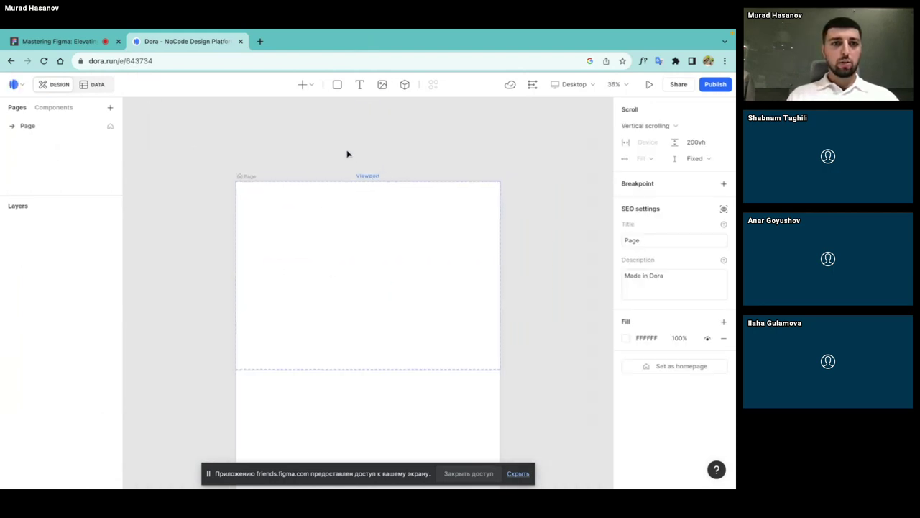
scroll(348, 153, up, 2)
scroll(435, 147, down, 1)
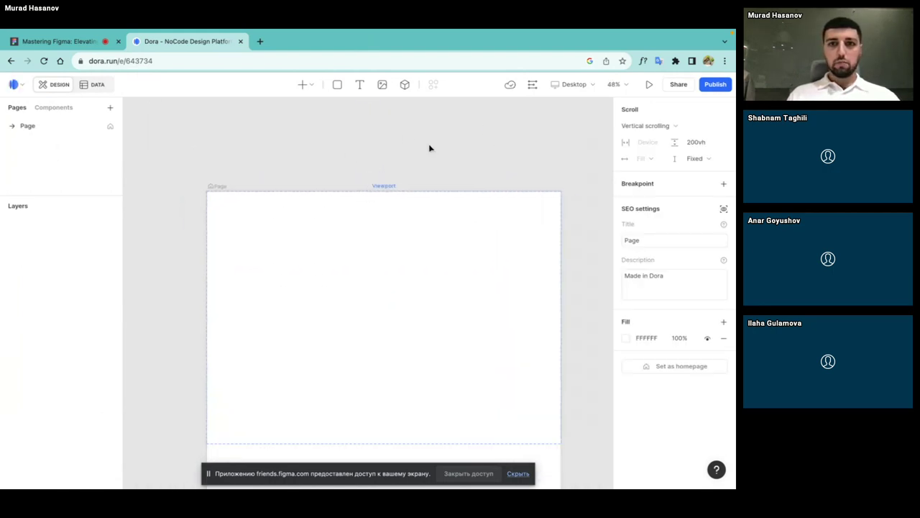
scroll(429, 146, down, 4)
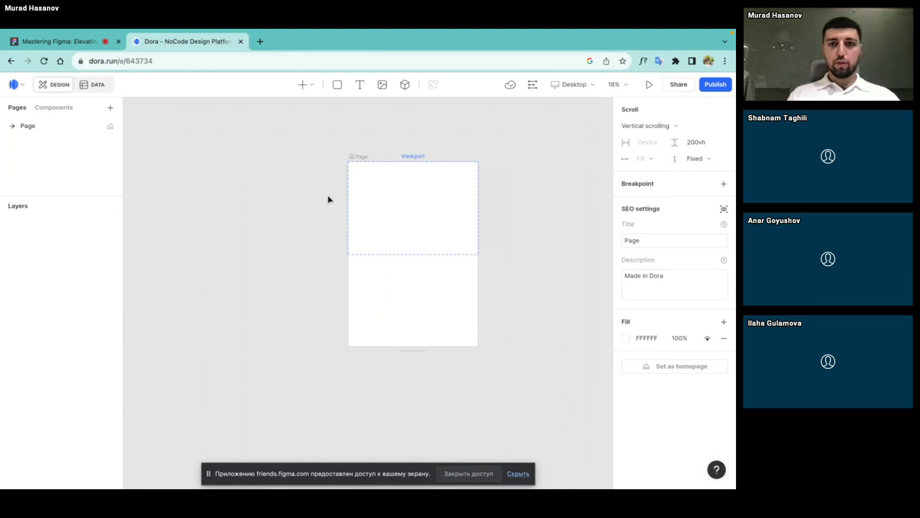
click(62, 46)
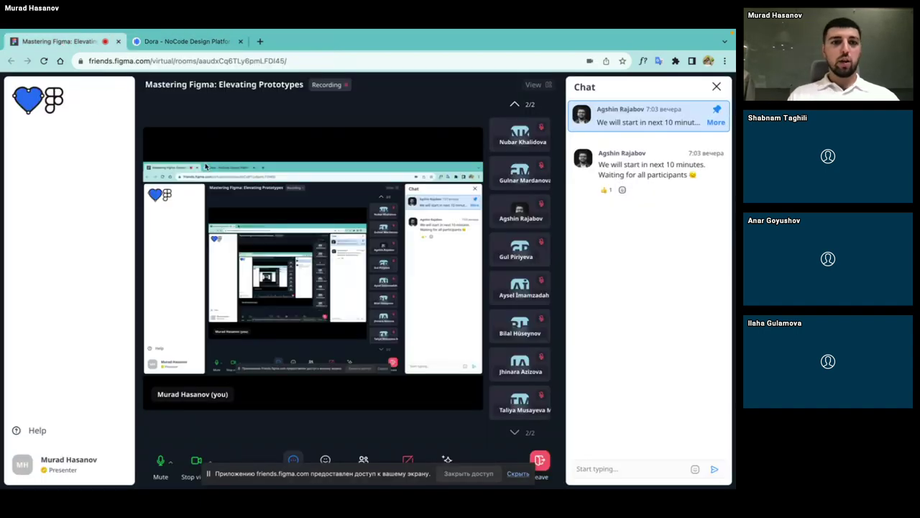
Step: In Figma, select the whole Desktop - 16 frame
key(super+Tab)
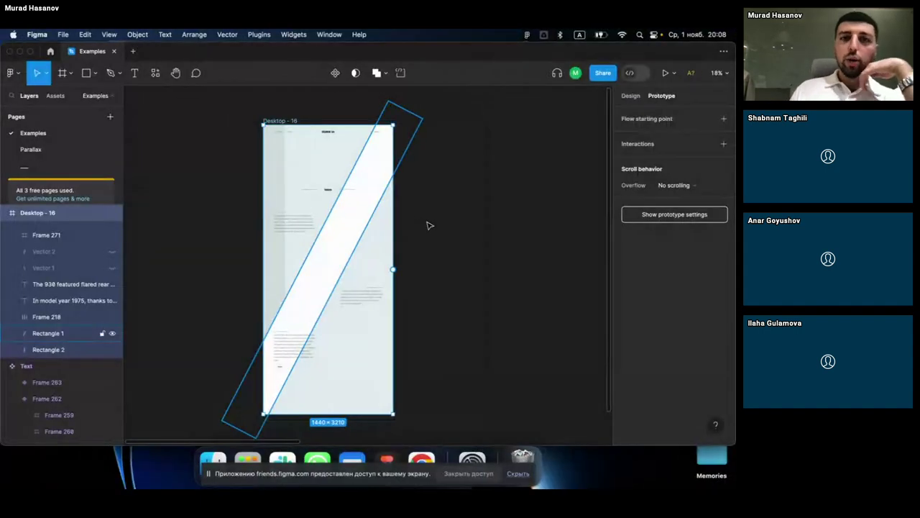
click(281, 114)
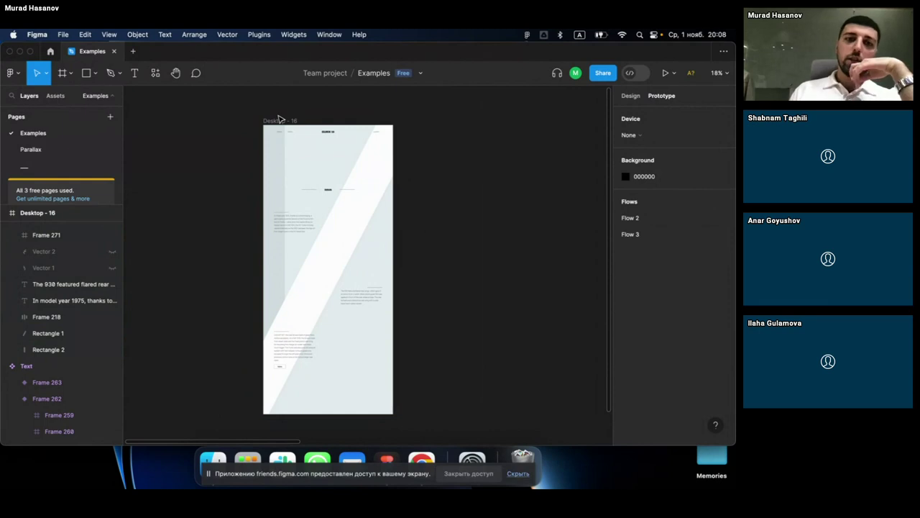
click(280, 127)
click(342, 131)
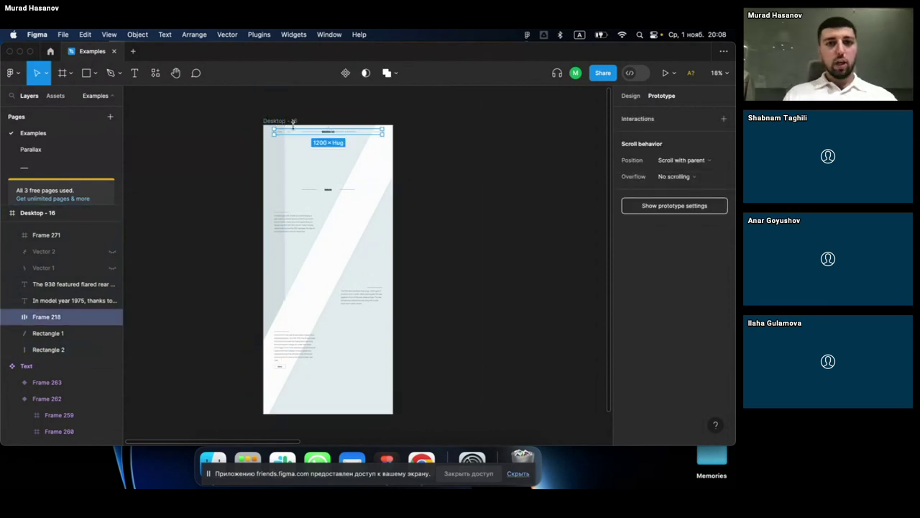
click(264, 121)
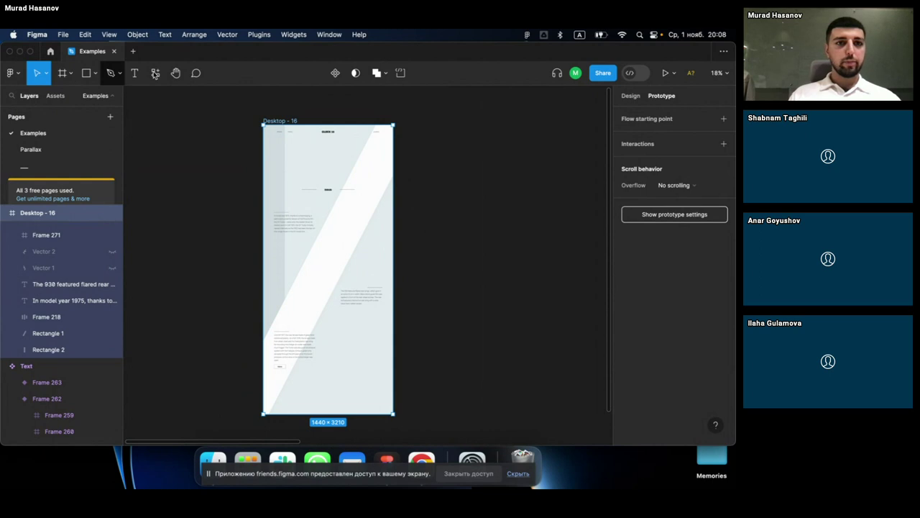
Step: Run the Figma to Dora plugin to copy the frame's 31 layers
click(155, 74)
click(207, 96)
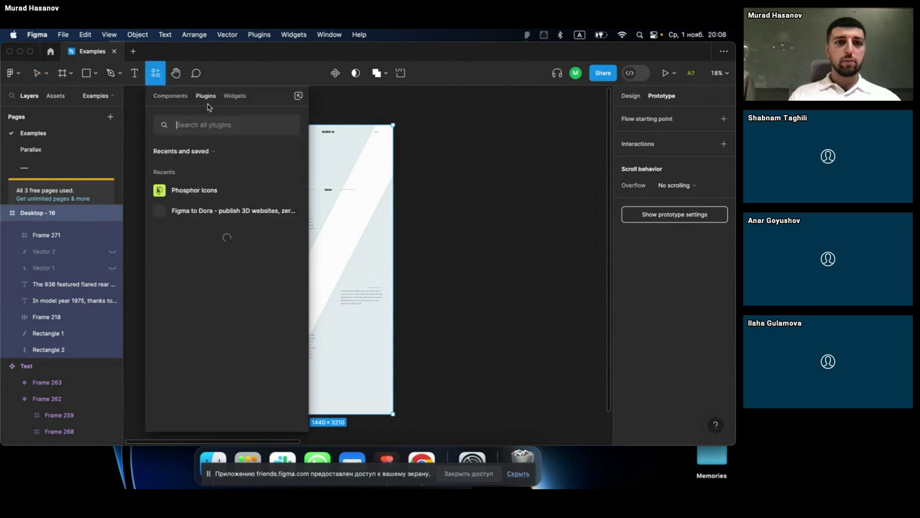
mouse_move(215, 210)
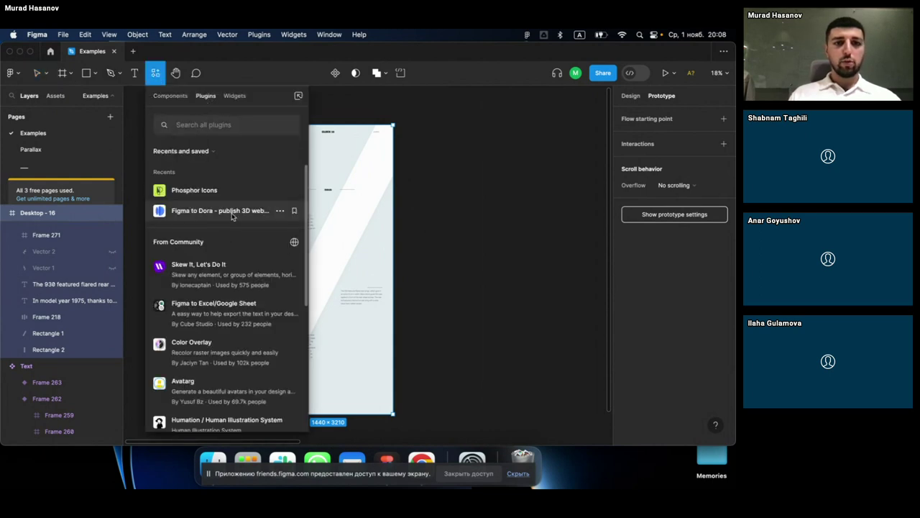
click(232, 210)
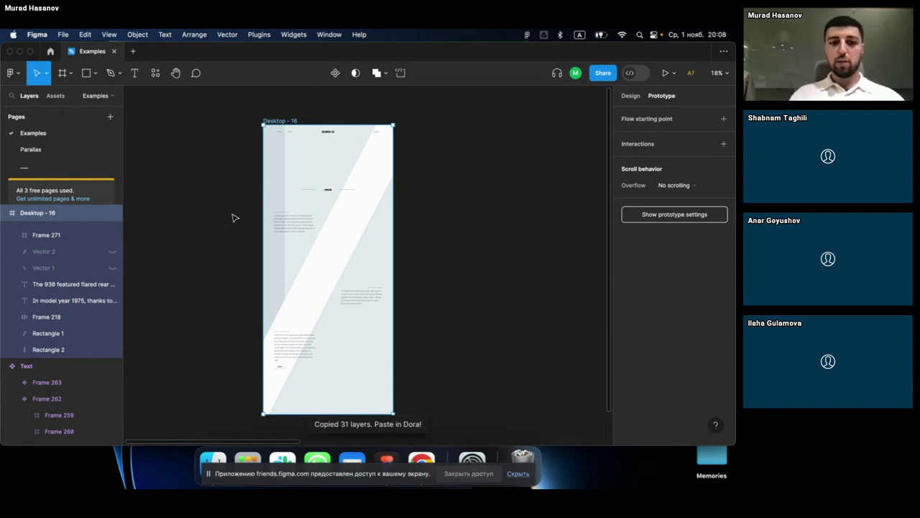
scroll(419, 200, left, 3)
Step: Check Desktop - 16's height of 3210 in Figma's Design panel
key(super+Tab)
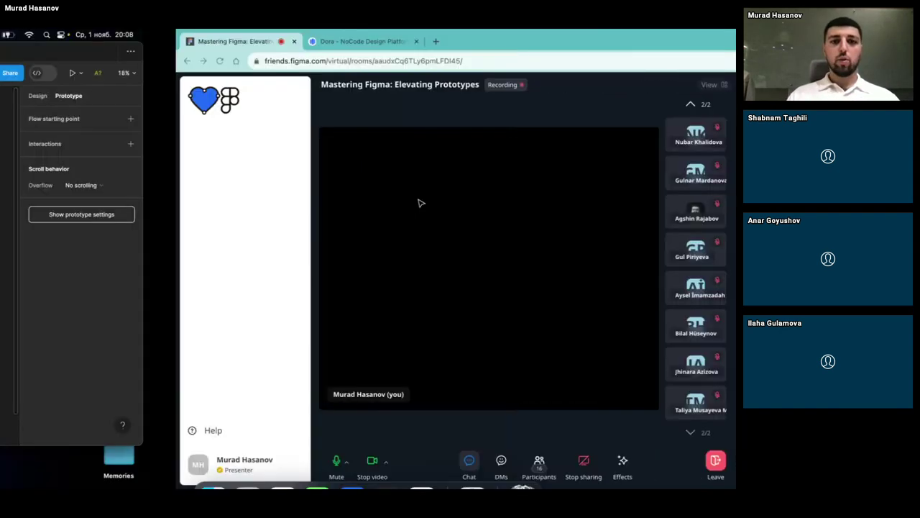
click(185, 41)
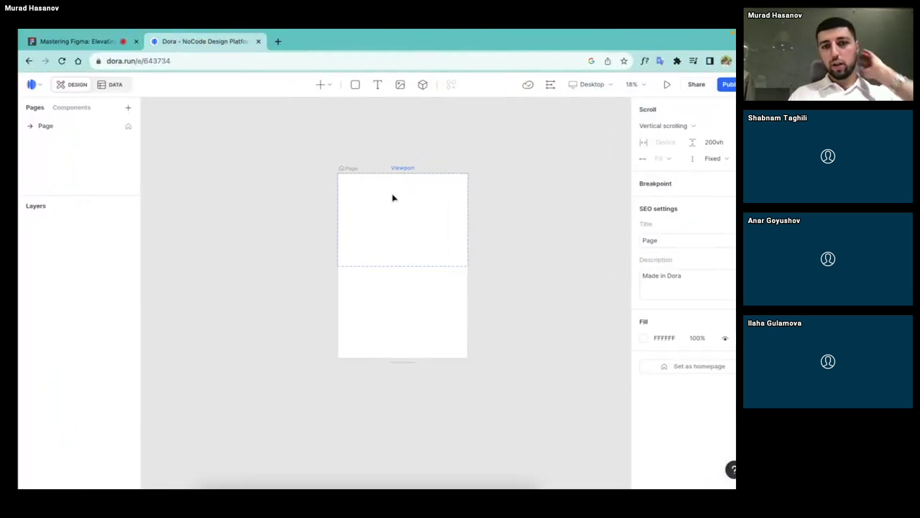
key(ctrl+Left)
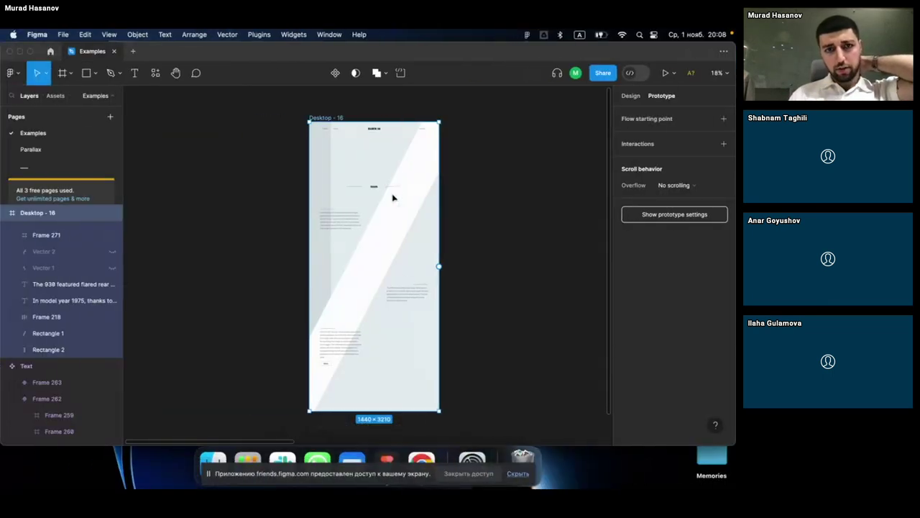
click(630, 96)
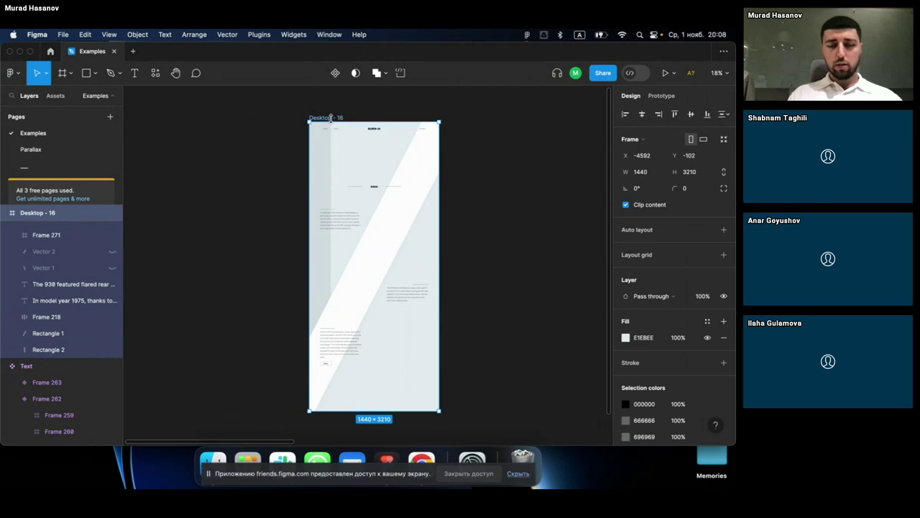
scroll(330, 117, up, 2)
scroll(330, 117, up, 3)
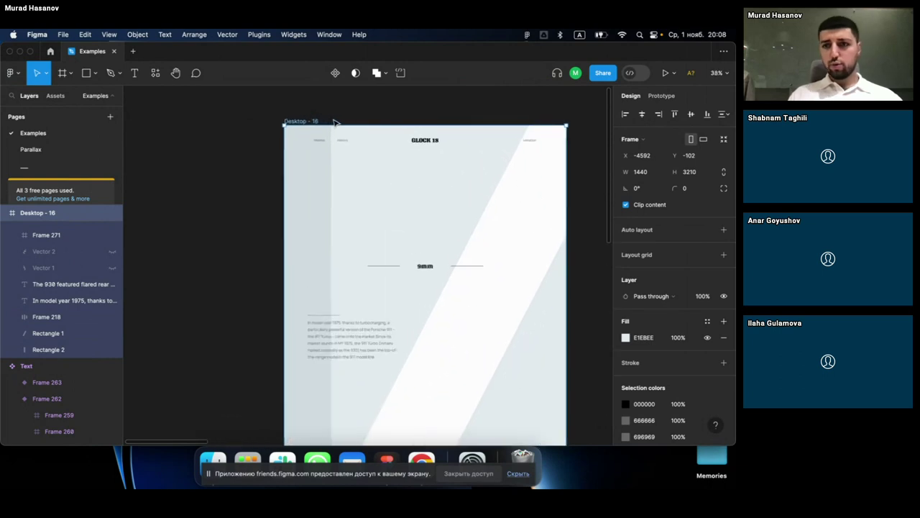
click(693, 178)
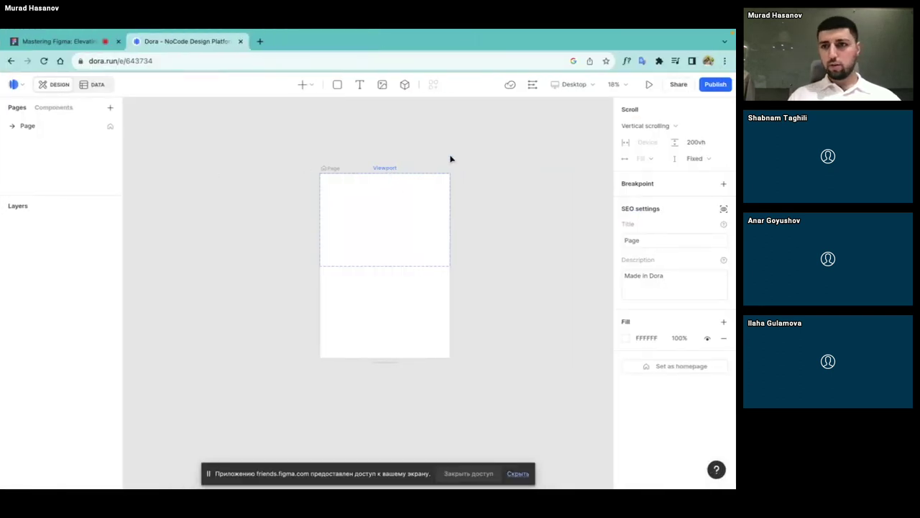
Step: Set Dora's page scroll height to 3210 and undo the stray pasted text
click(693, 141)
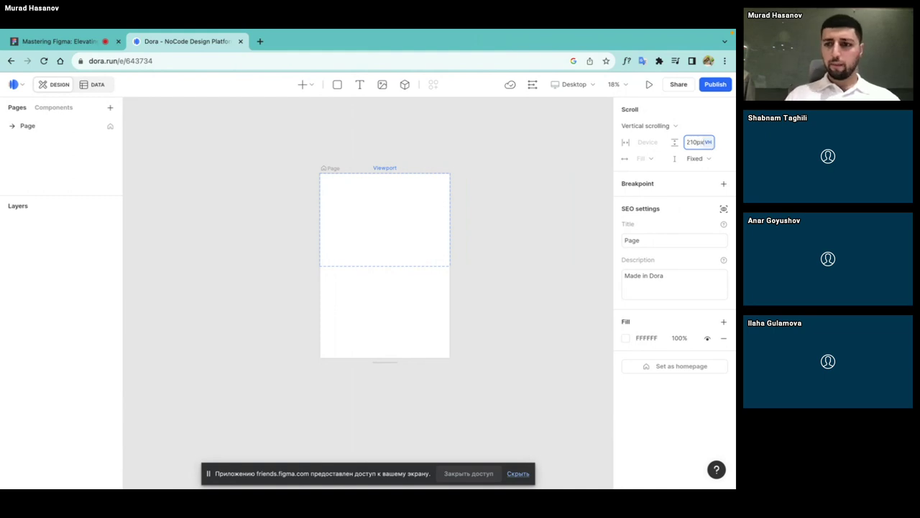
key(Return)
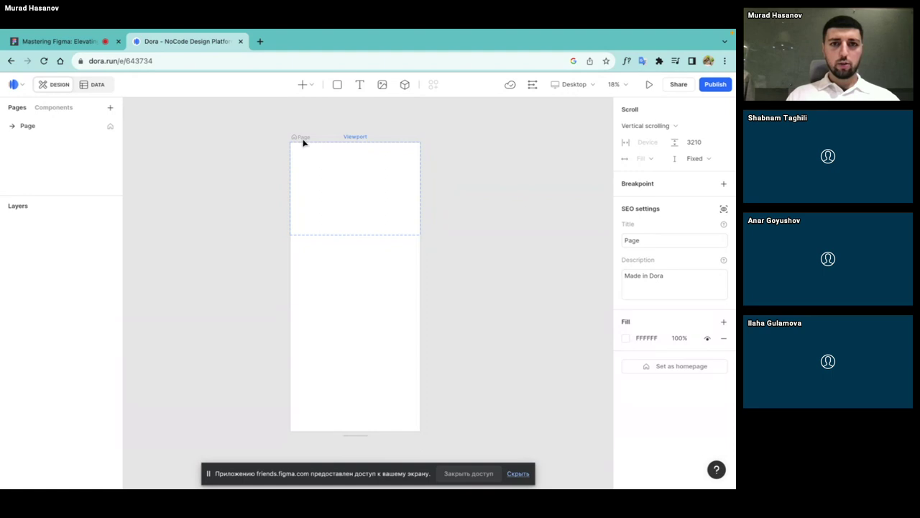
key(ctrl+v)
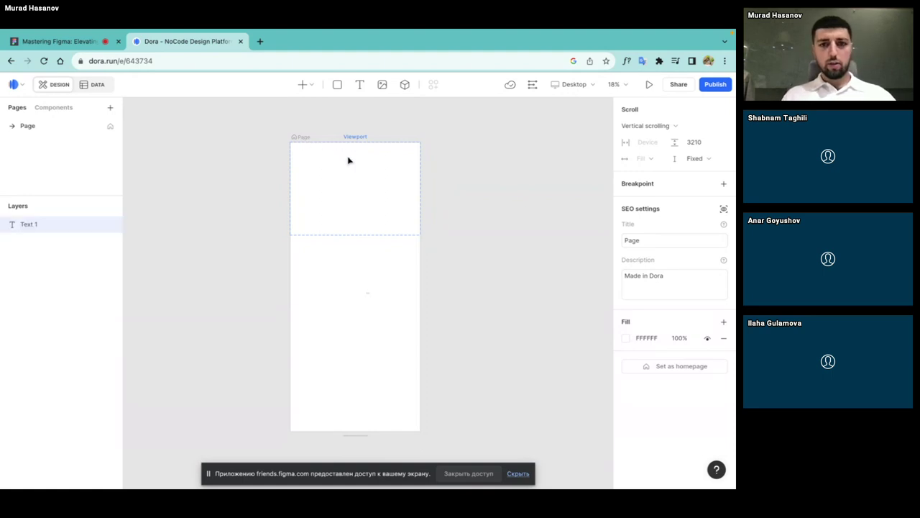
key(ctrl+z)
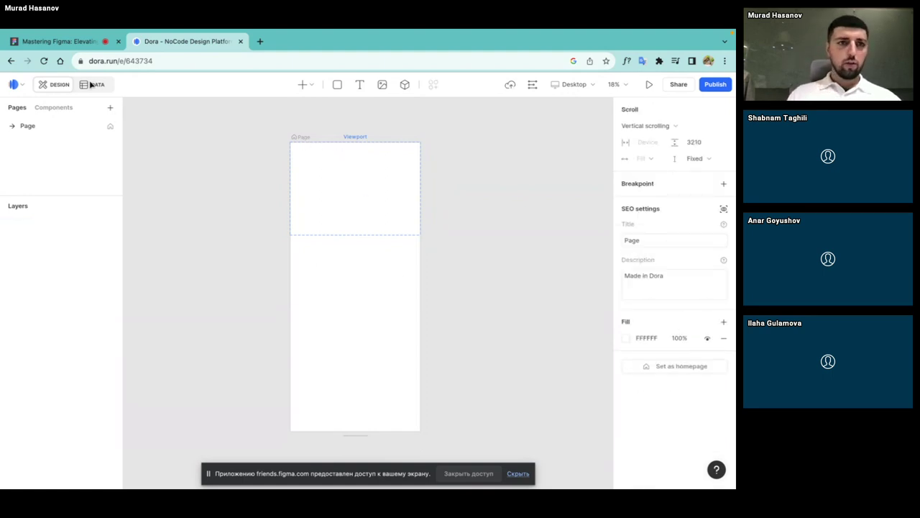
key(ctrl+Left)
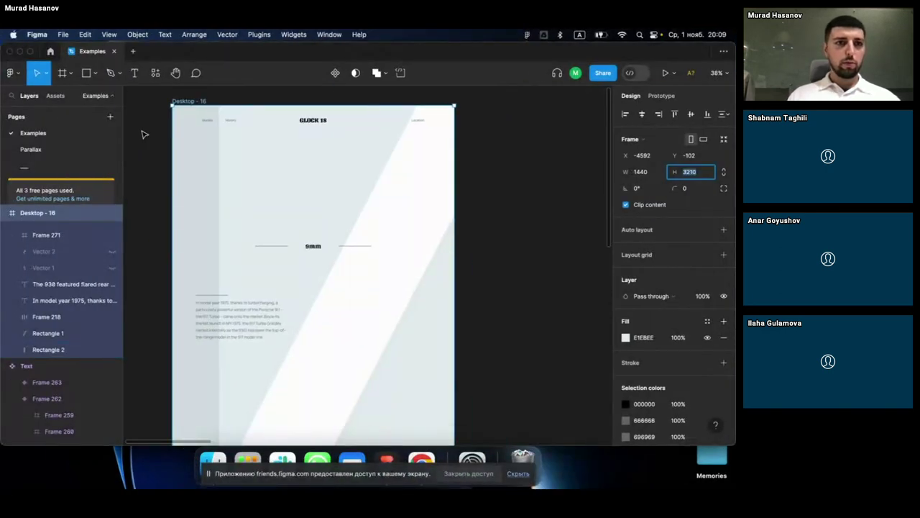
Step: Recopy Desktop - 16 with the Figma to Dora plugin and paste it into the 3210-tall Dora page
scroll(144, 135, down, 3)
click(155, 72)
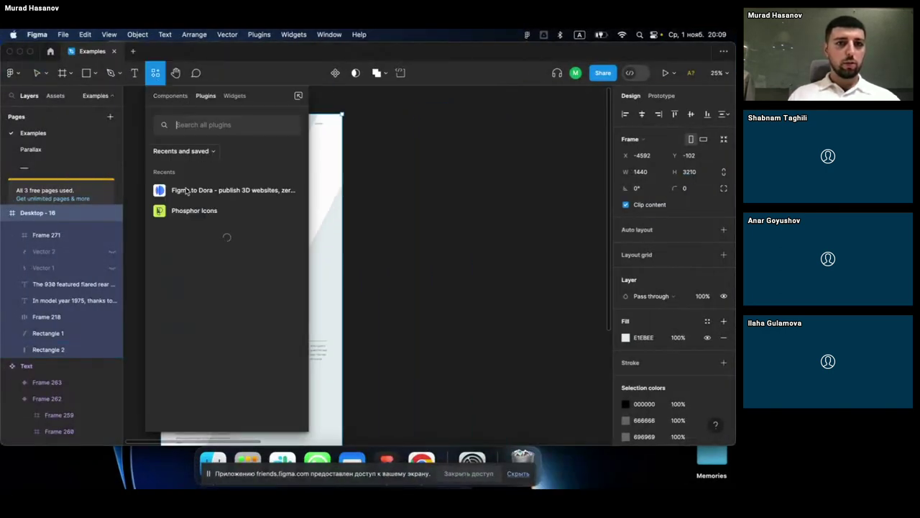
key(Escape)
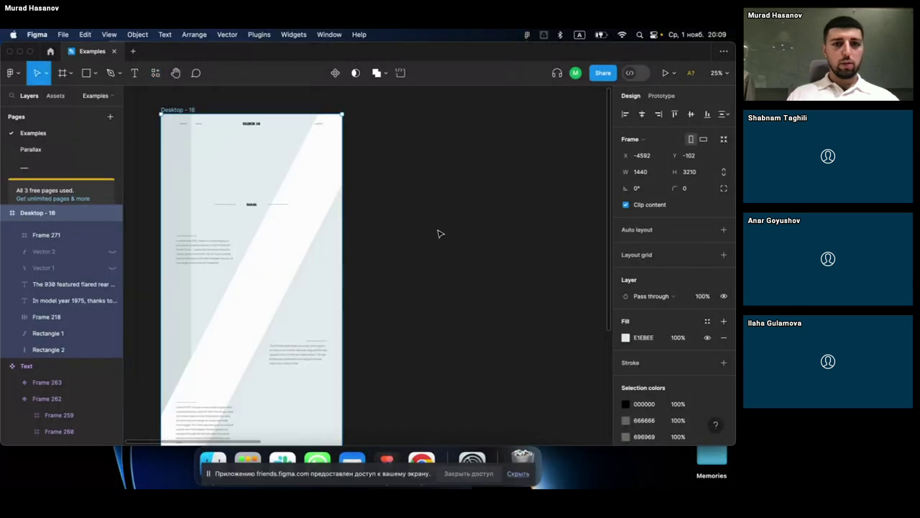
key(super+c)
scroll(441, 234, left, 3)
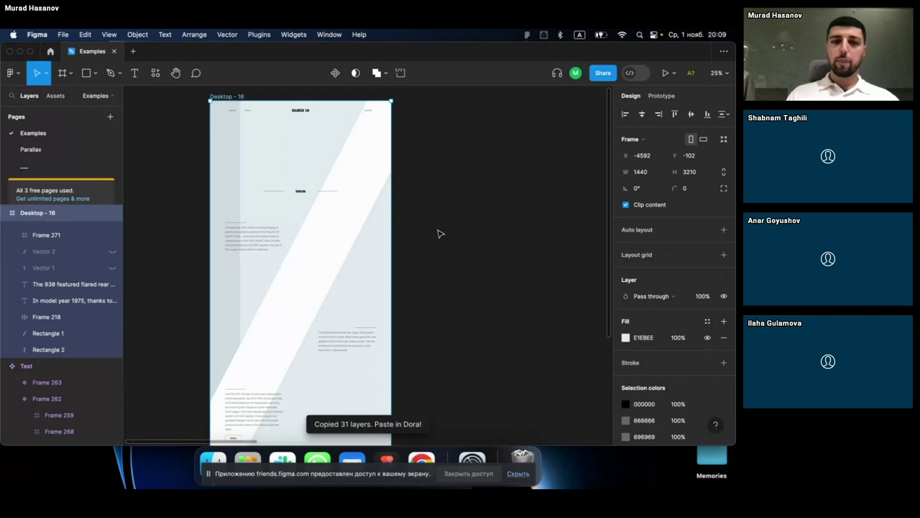
key(ctrl+Right)
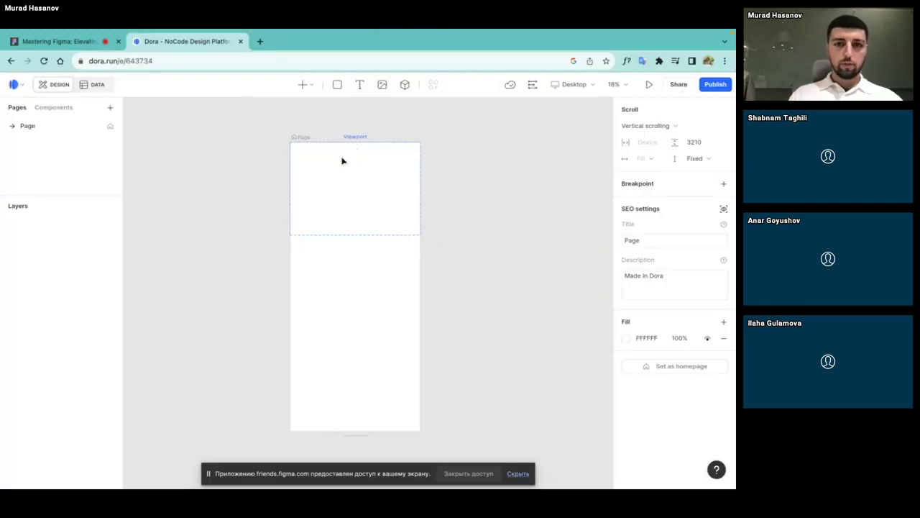
key(ctrl+v)
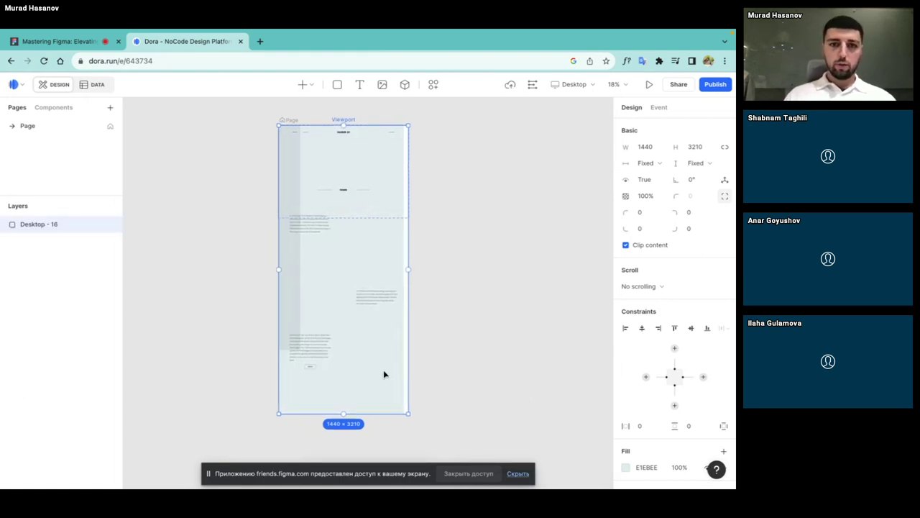
Step: Clear Rectangle 2's top and left viewport constraints and realign the stripe on the page
click(289, 165)
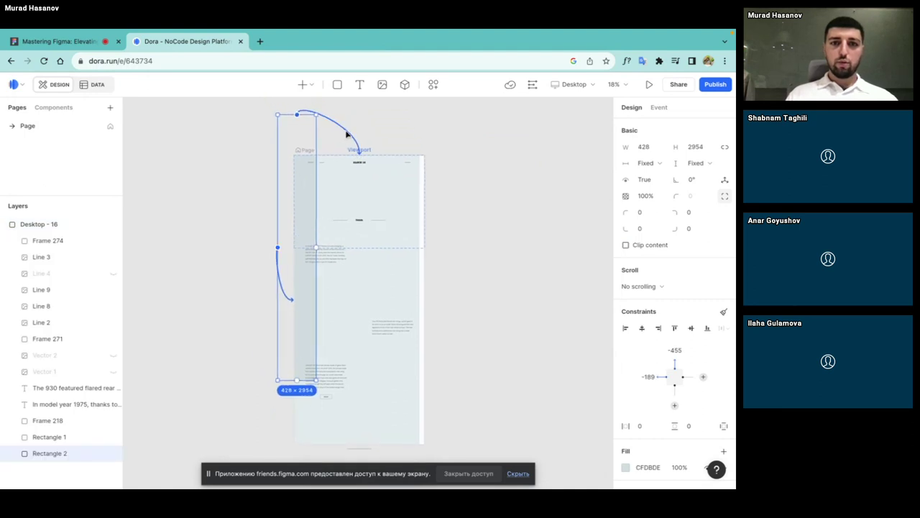
click(298, 115)
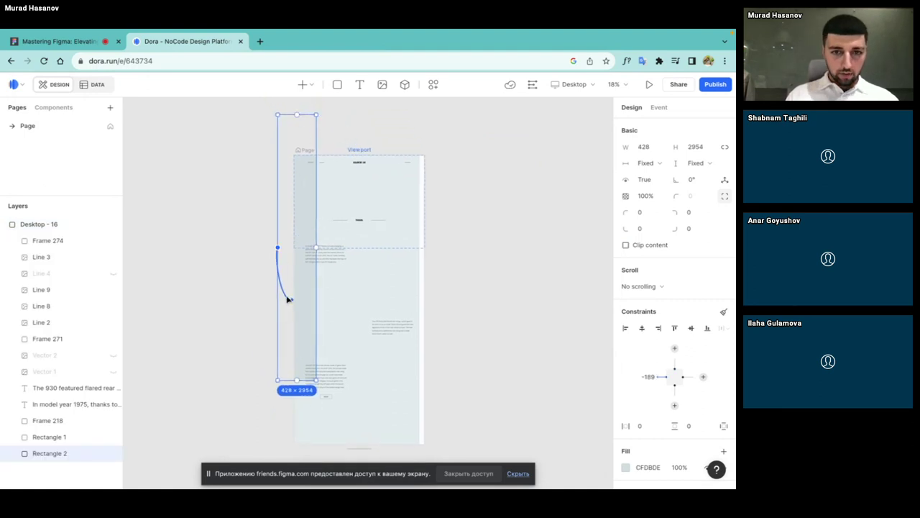
click(279, 250)
drag(304, 223, 311, 238)
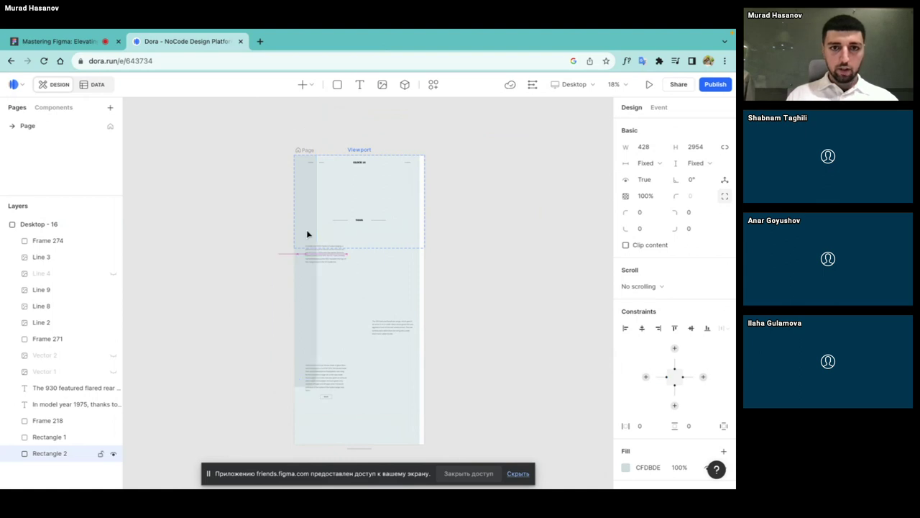
scroll(309, 237, up, 3)
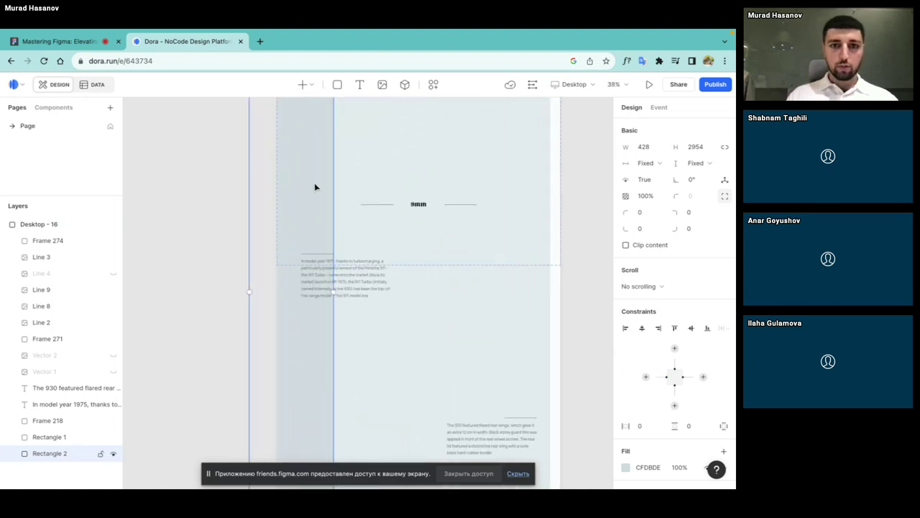
scroll(314, 184, down, 5)
scroll(315, 184, down, 1)
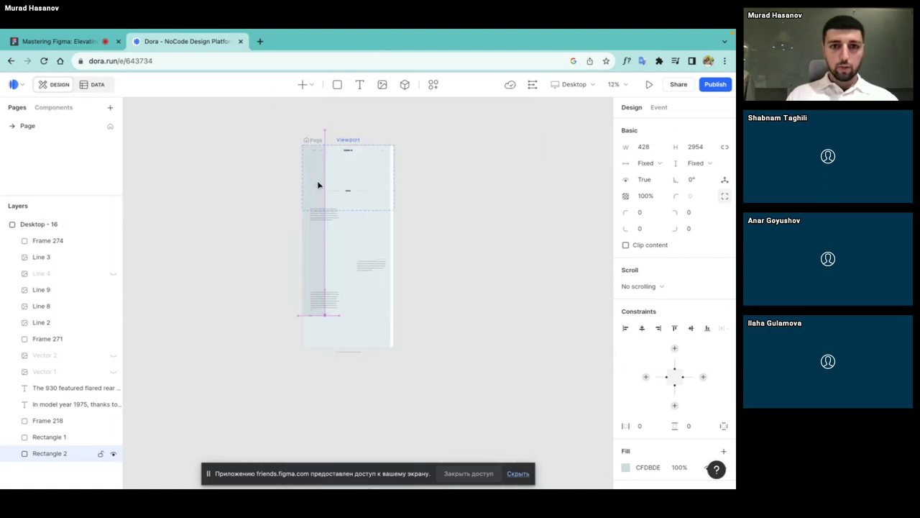
scroll(316, 182, up, 4)
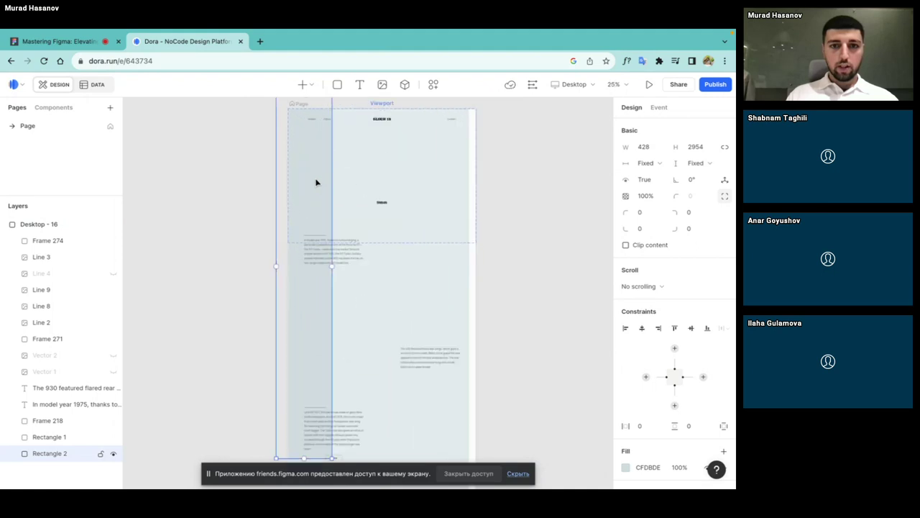
click(480, 168)
scroll(480, 169, down, 2)
scroll(481, 158, down, 5)
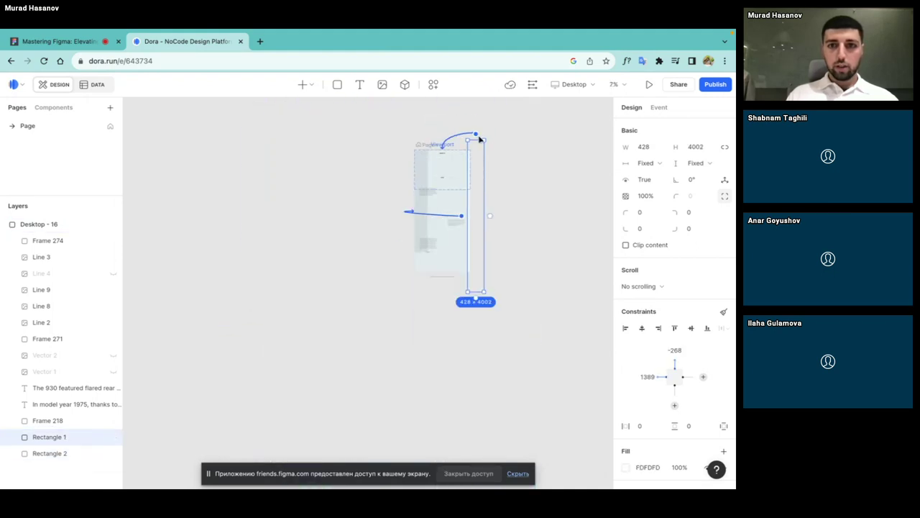
click(479, 137)
click(463, 217)
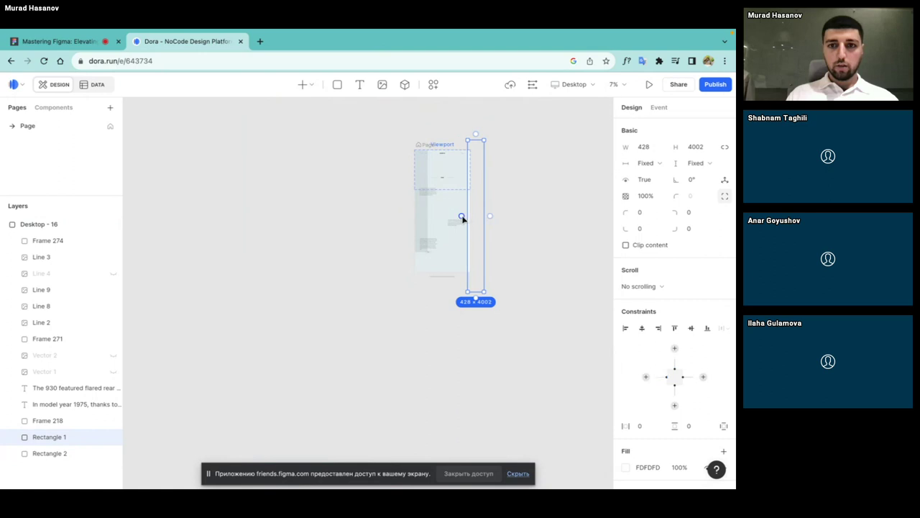
scroll(462, 216, up, 3)
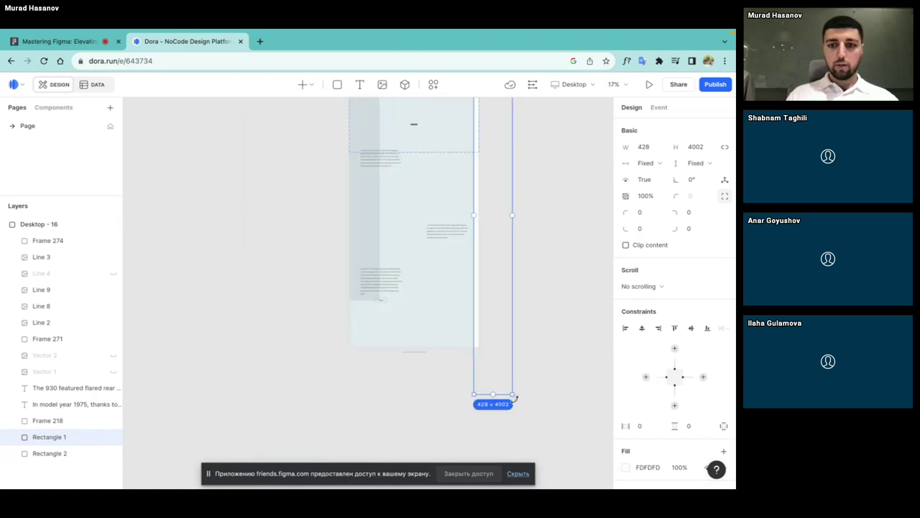
mouse_move(517, 397)
mouse_down()
mouse_move(458, 257)
mouse_move(377, 261)
mouse_move(396, 266)
mouse_up()
scroll(381, 263, up, 2)
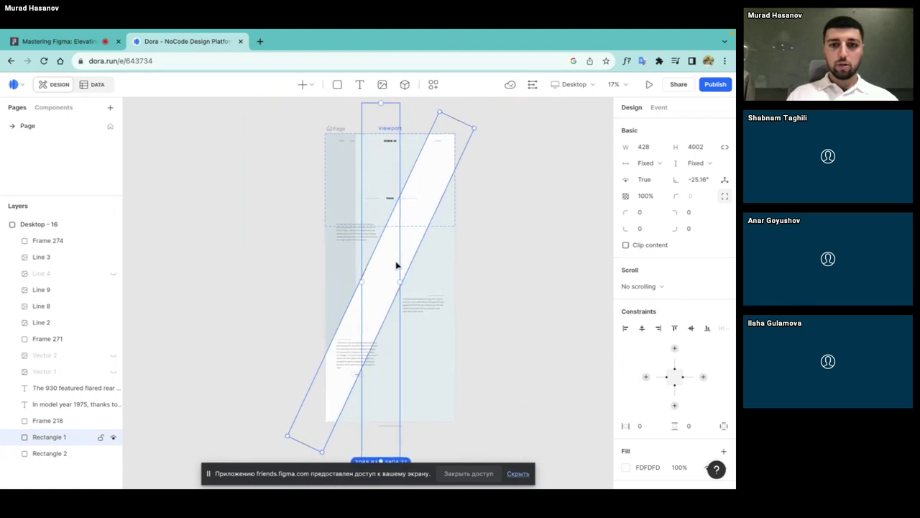
click(342, 133)
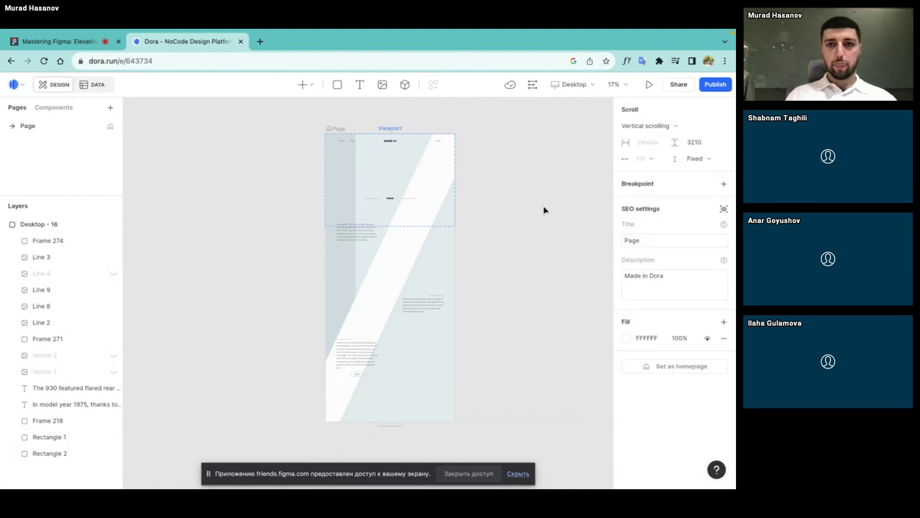
scroll(544, 209, up, 3)
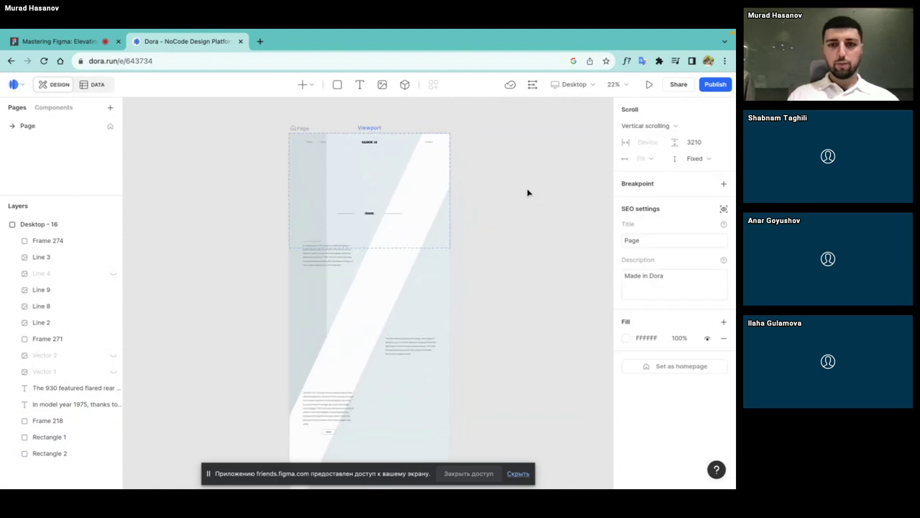
scroll(527, 192, up, 2)
scroll(497, 182, left, 2)
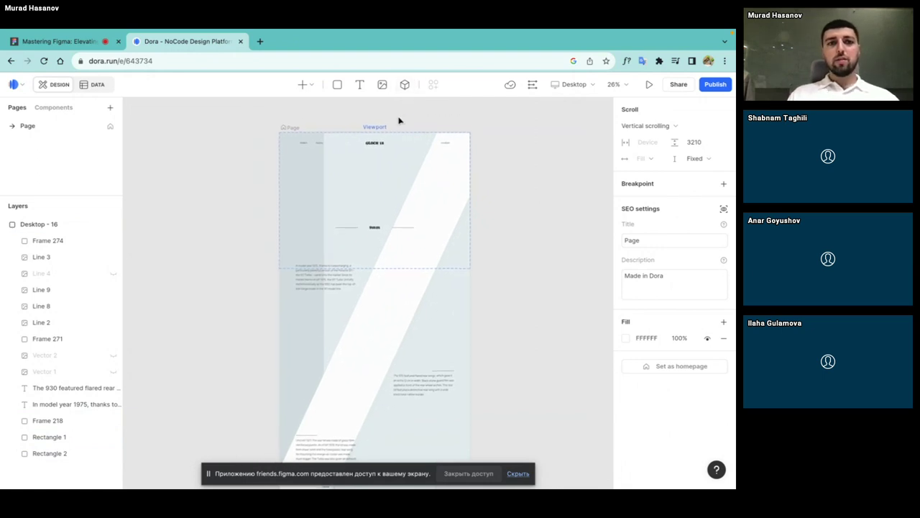
Step: In a new tab, search Google for sketchfab and go to the Sketchfab newsfeed
click(261, 41)
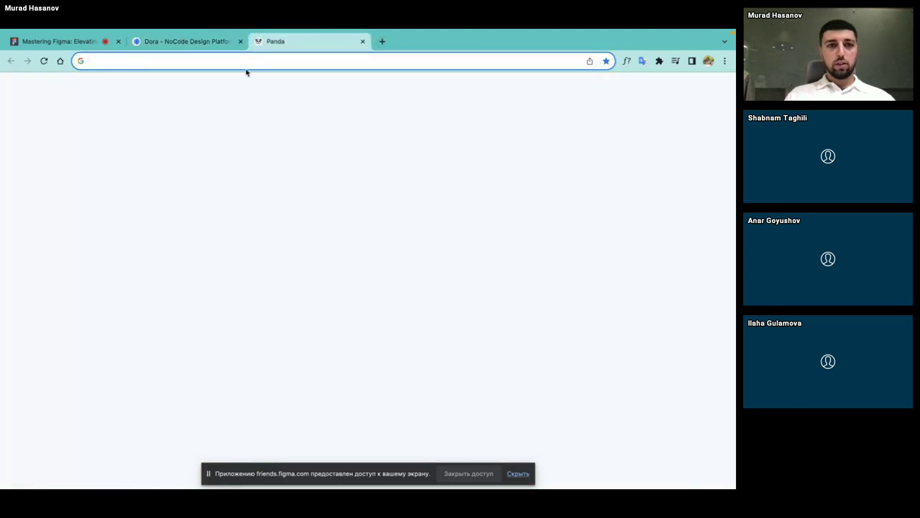
click(221, 59)
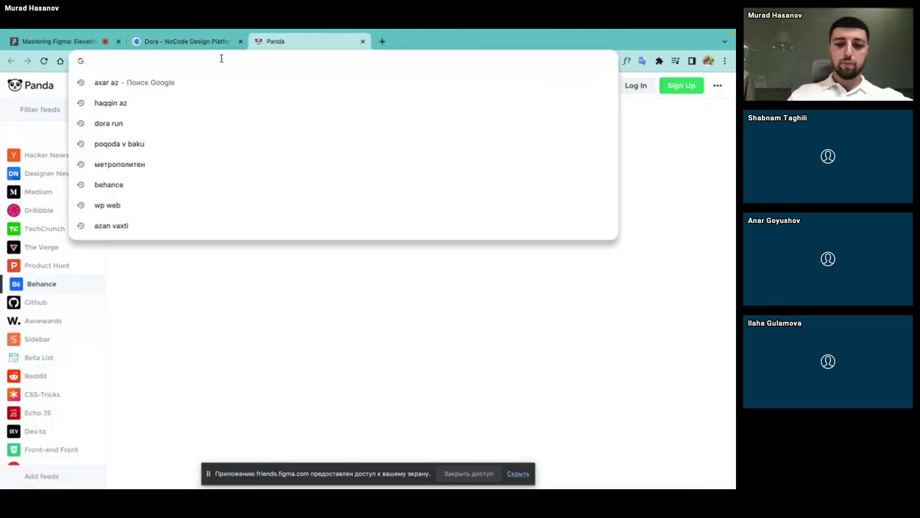
text(sketc)
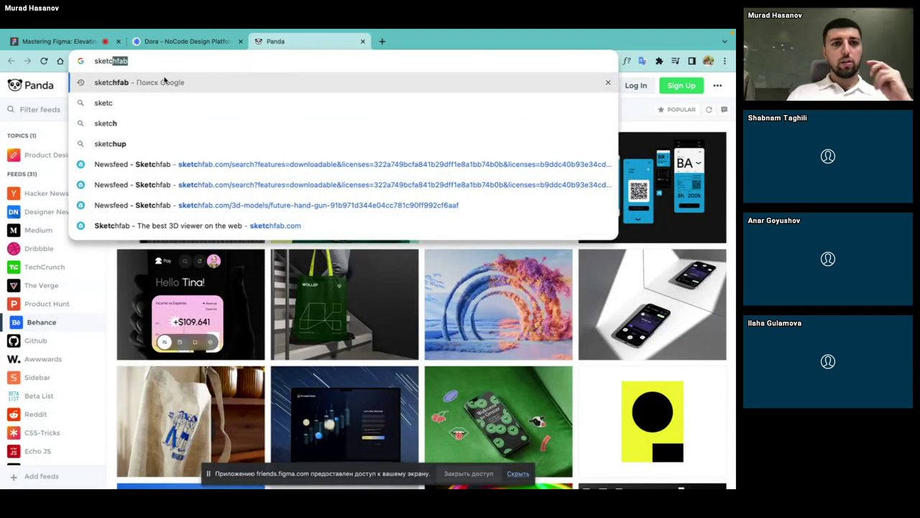
key(Return)
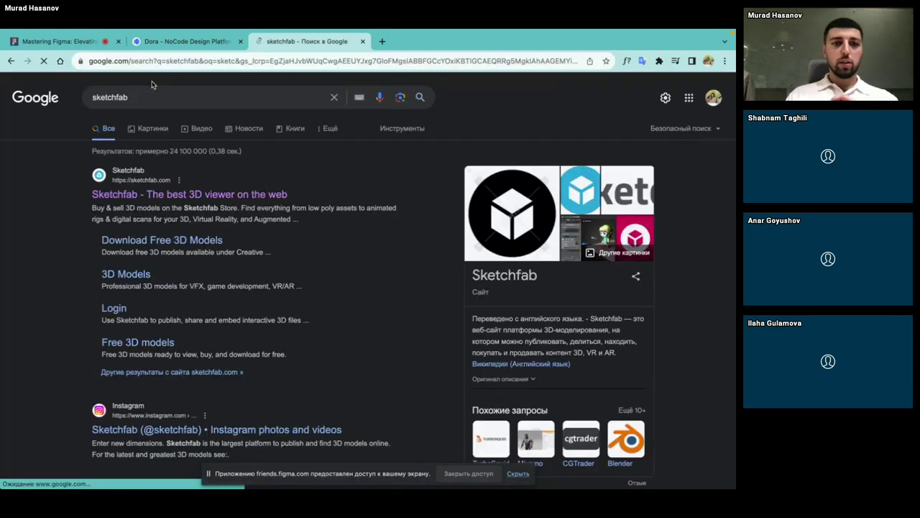
click(218, 194)
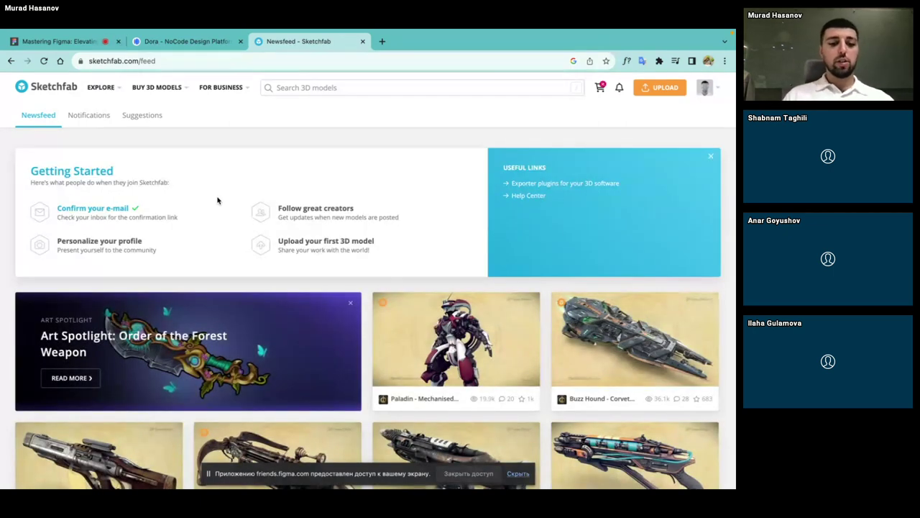
Step: Filter model search to downloadable models licensed CC BY through CC0, leaving Animated unfiltered
click(302, 88)
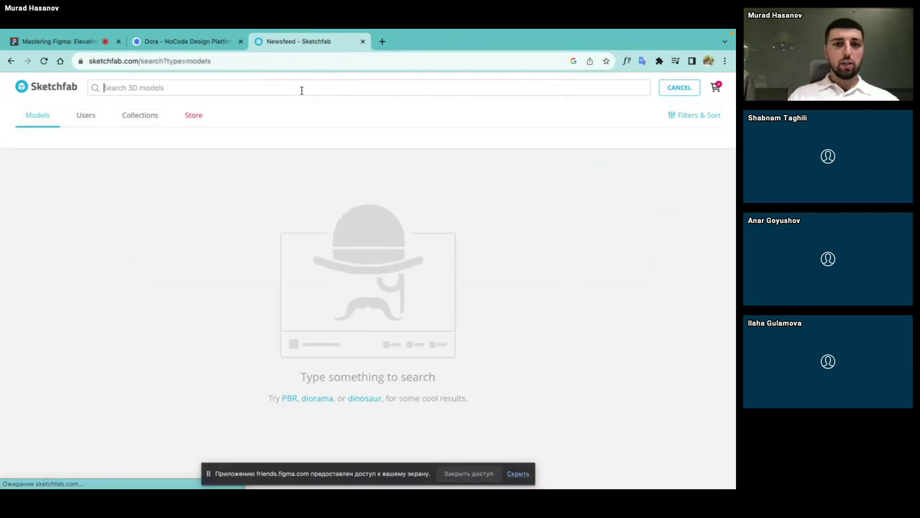
click(132, 148)
click(132, 171)
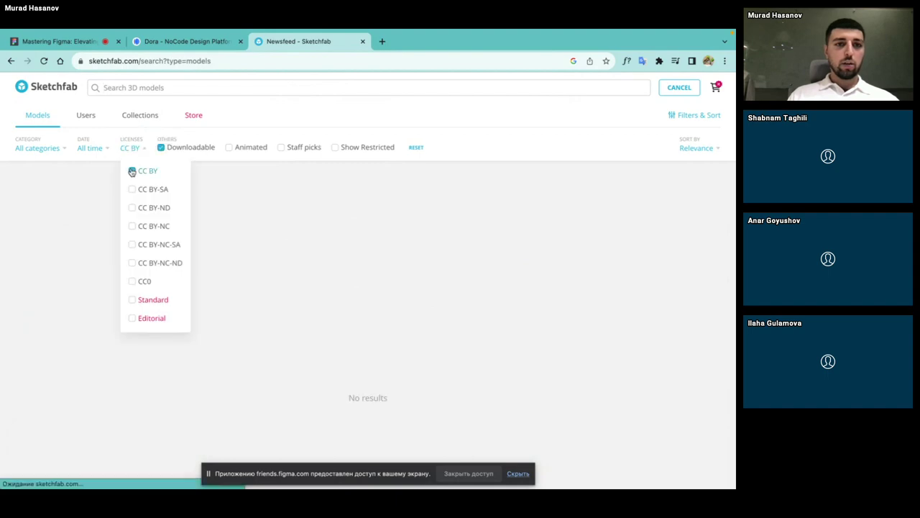
click(132, 189)
click(132, 208)
click(131, 226)
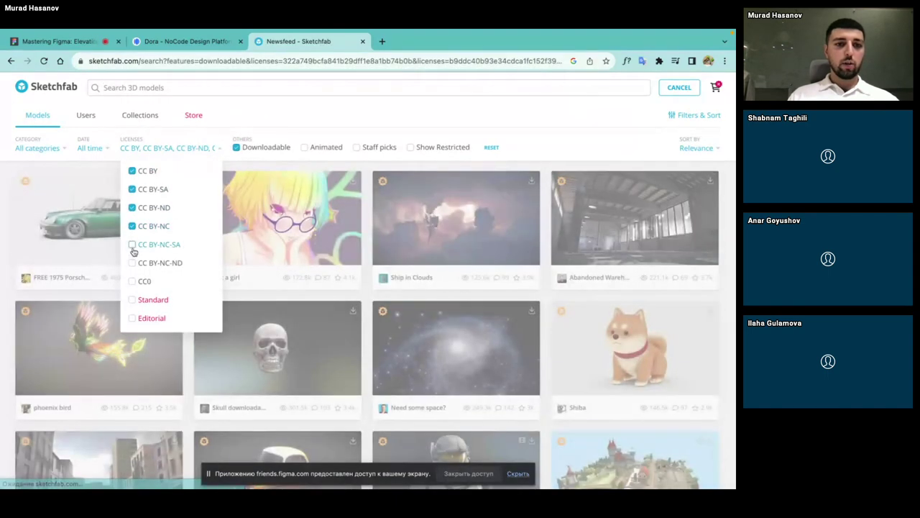
click(131, 245)
click(131, 263)
click(132, 281)
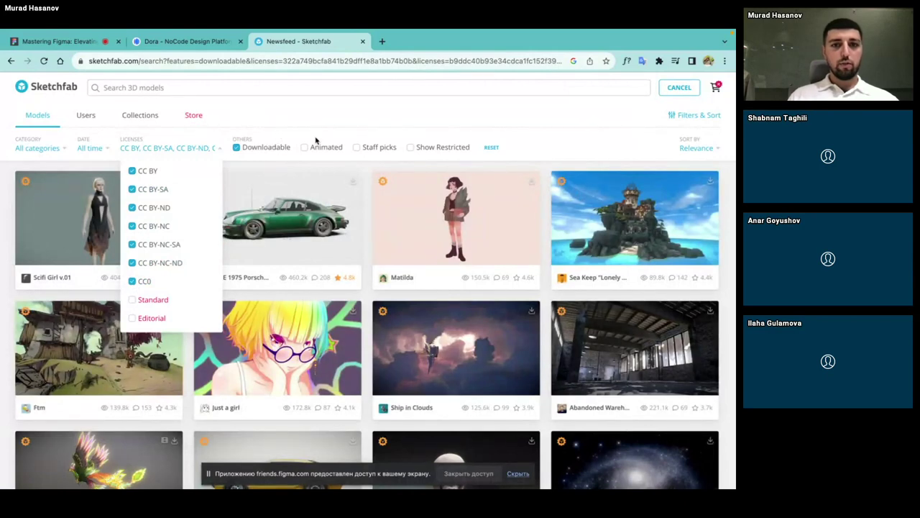
click(188, 91)
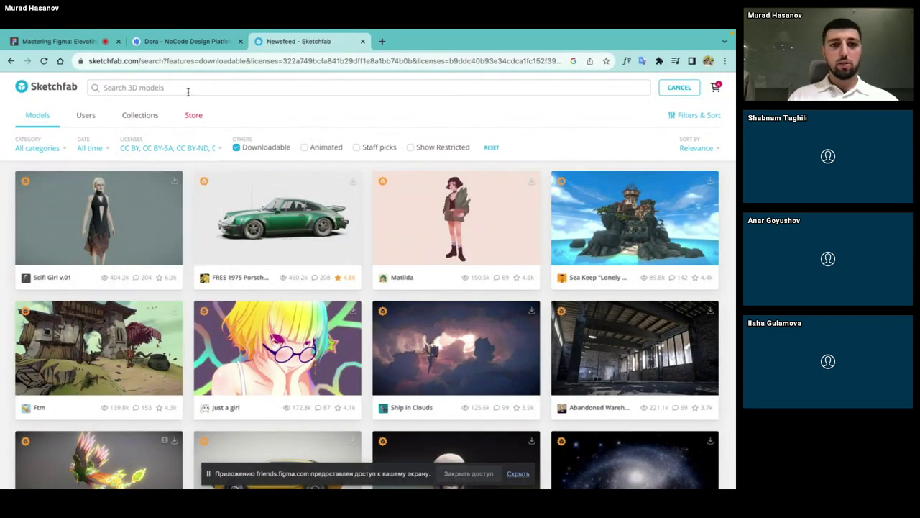
click(325, 148)
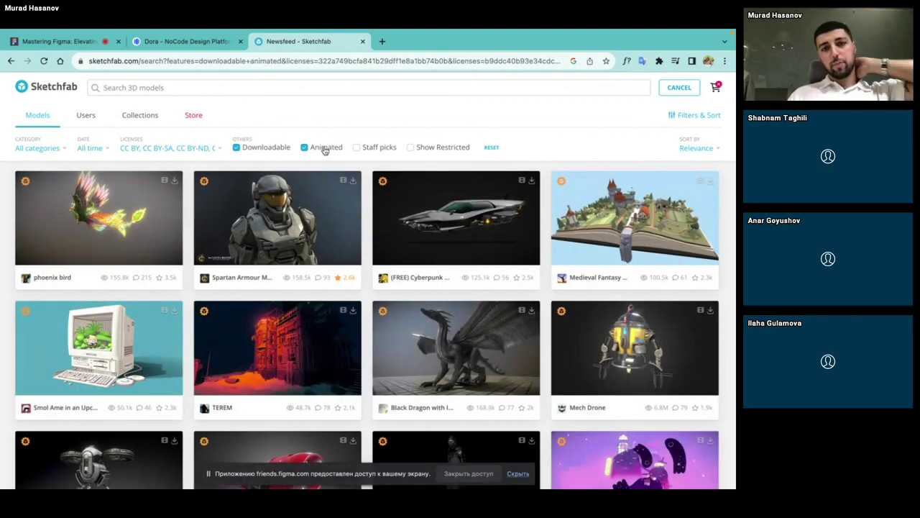
click(325, 148)
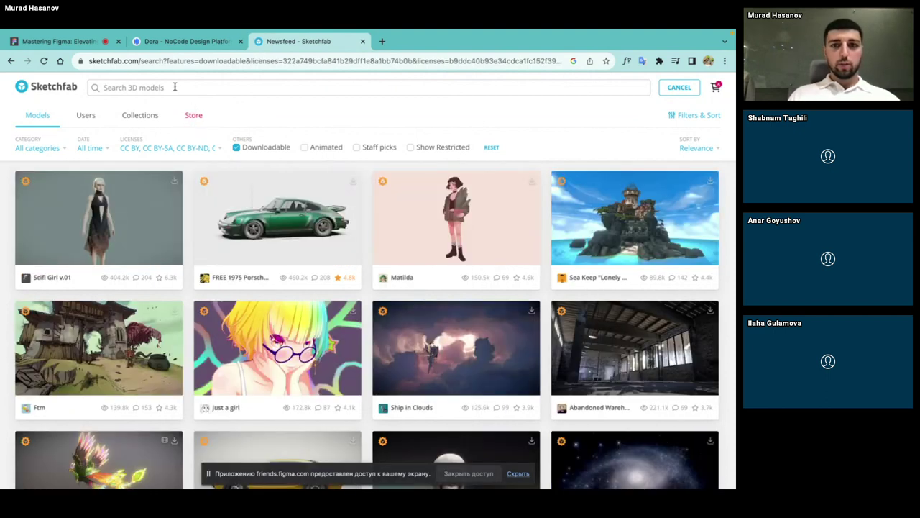
Step: Search Sketchfab for 'glock' and browse the filtered results
text(glo)
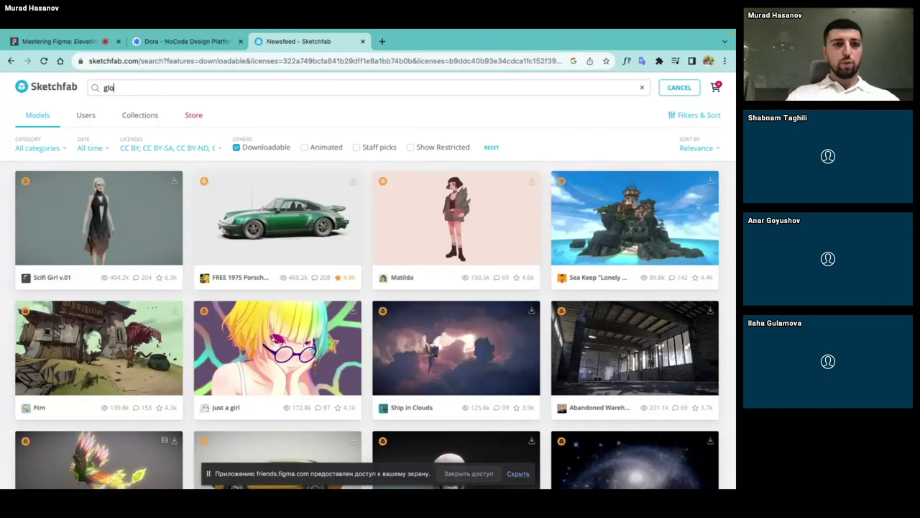
text(ck)
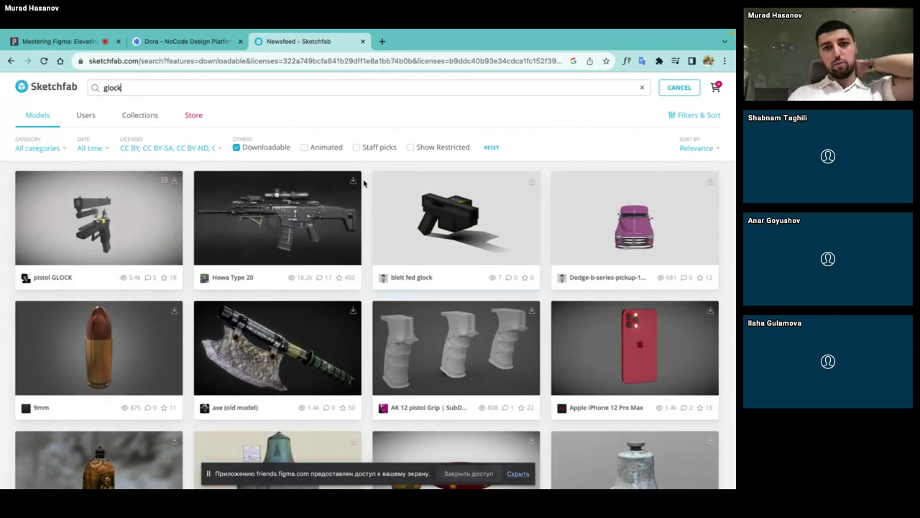
scroll(364, 183, down, 2)
scroll(365, 182, up, 2)
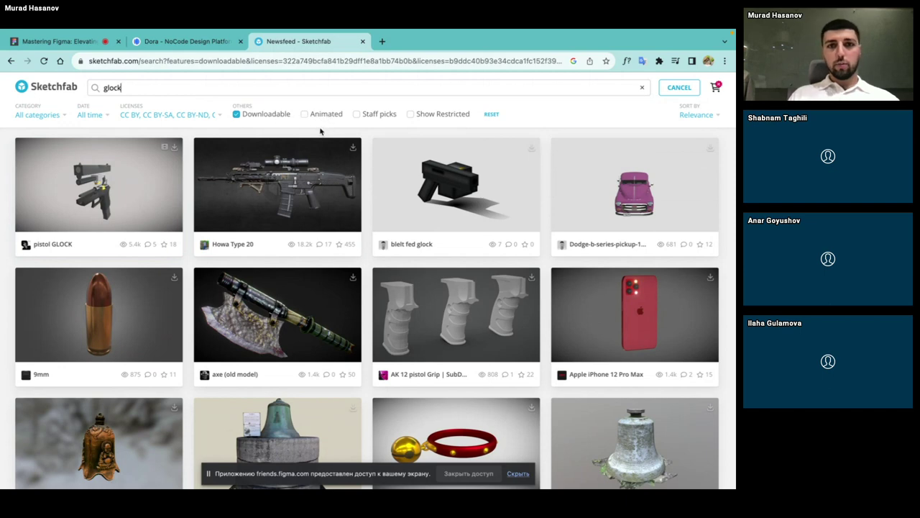
Step: Review the pistol GLOCK model's CC Attribution licence and download formats, then return to results
click(120, 209)
scroll(134, 343, down, 1)
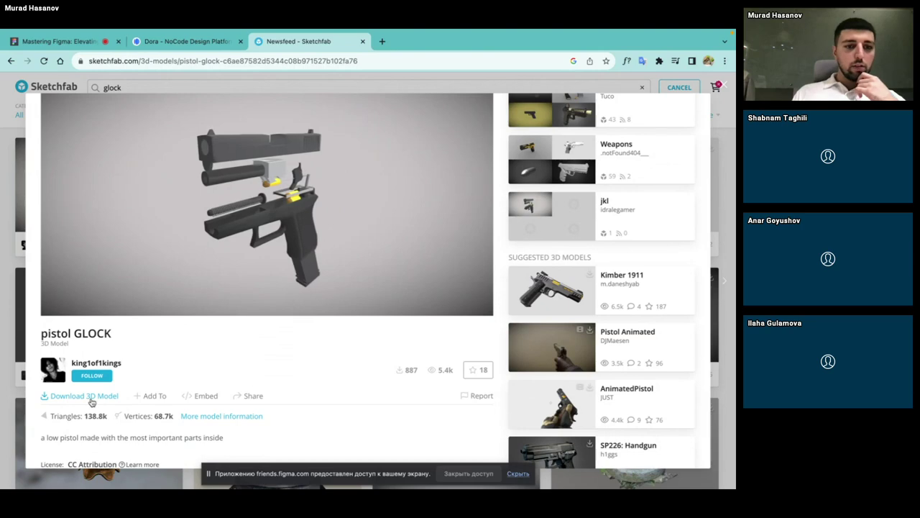
click(91, 401)
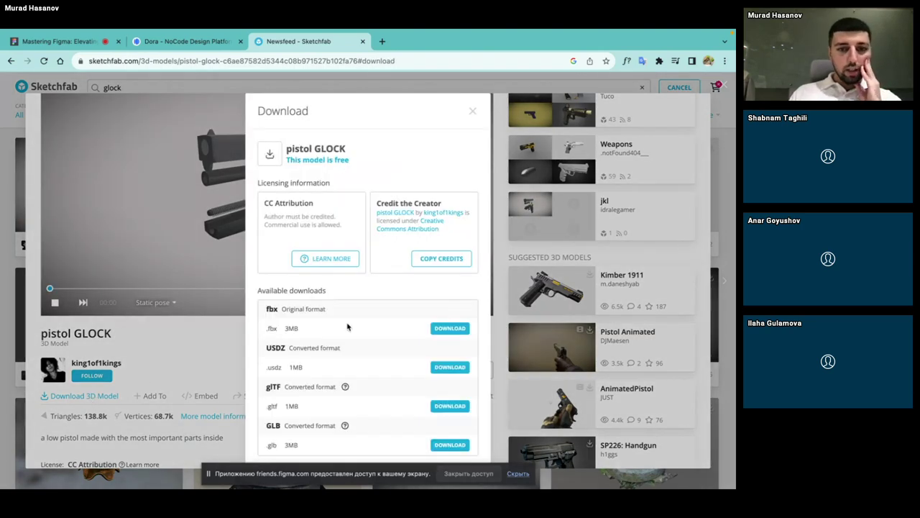
scroll(348, 327, down, 2)
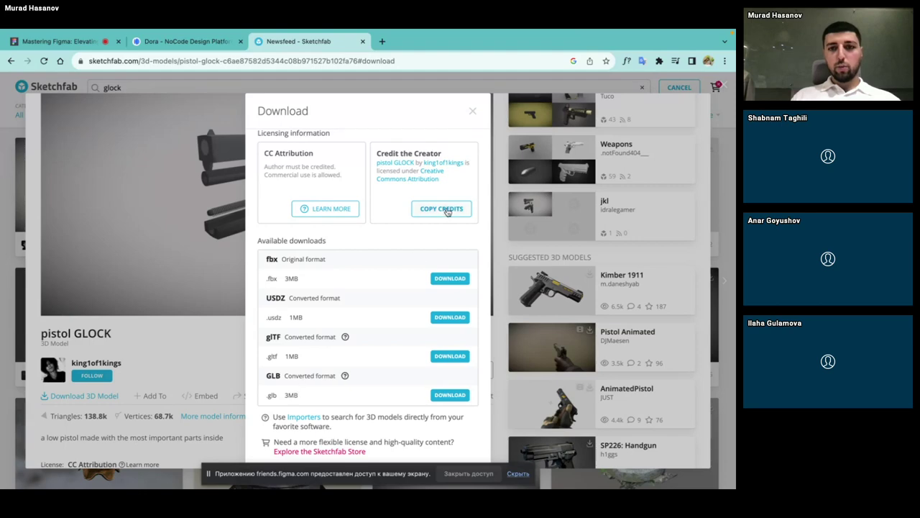
click(473, 115)
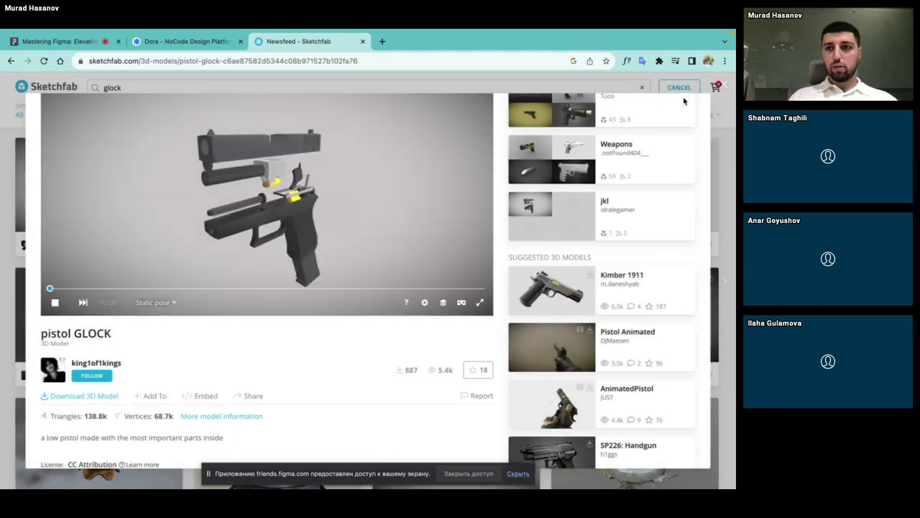
click(721, 87)
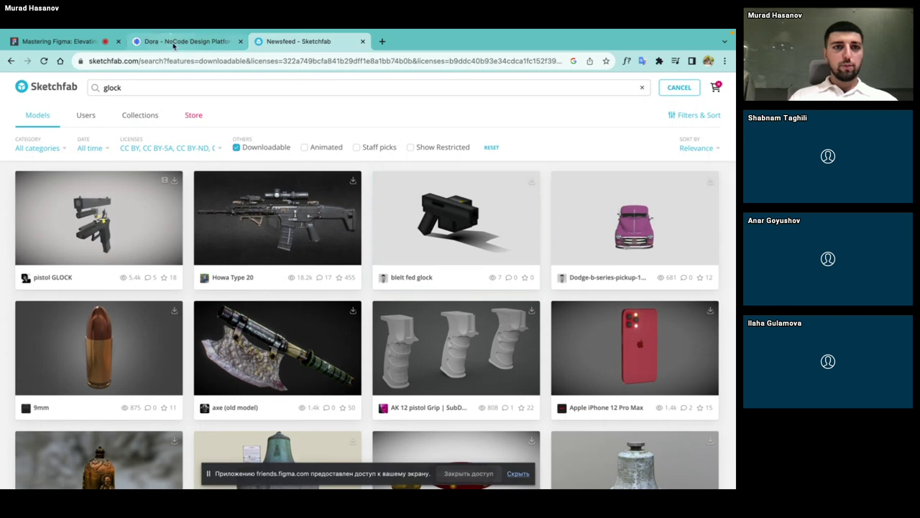
Step: Back in Dora, draw a 3D widget across the Desktop - 16 page top at 1449 × 820
click(173, 43)
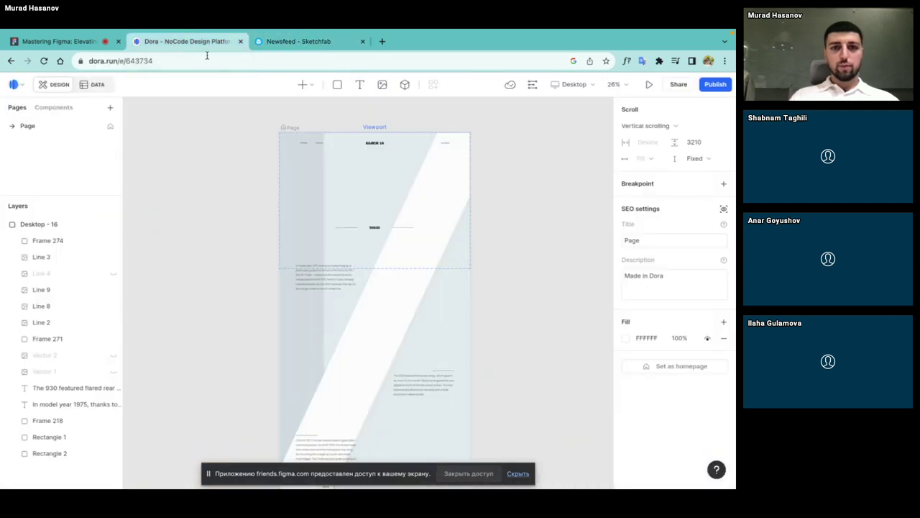
click(387, 214)
scroll(509, 162, up, 3)
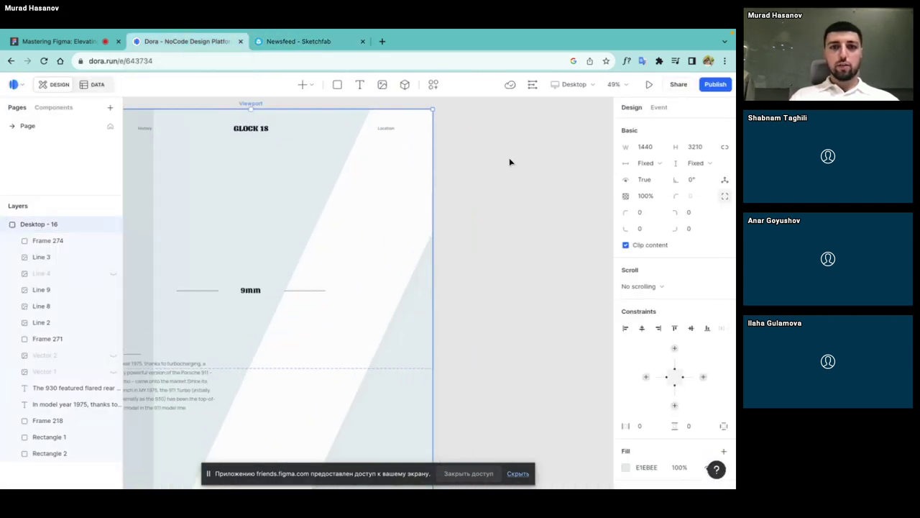
scroll(510, 161, up, 3)
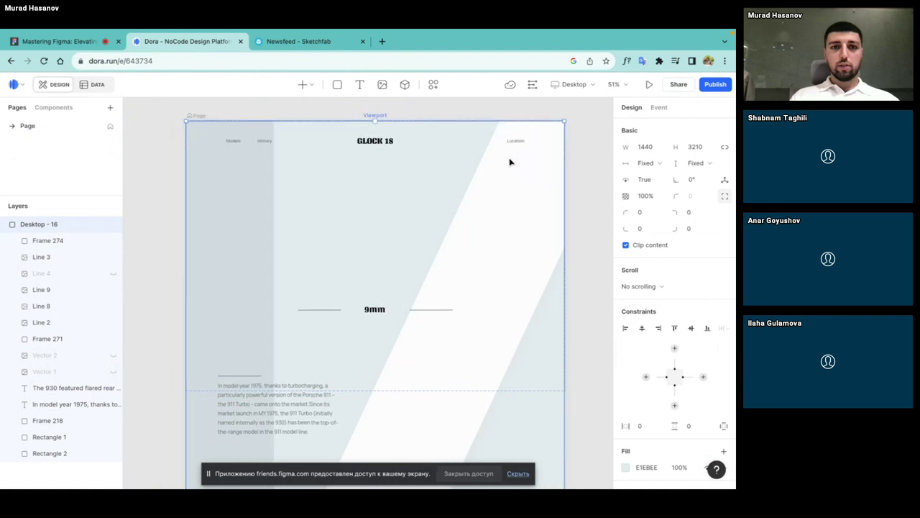
click(405, 85)
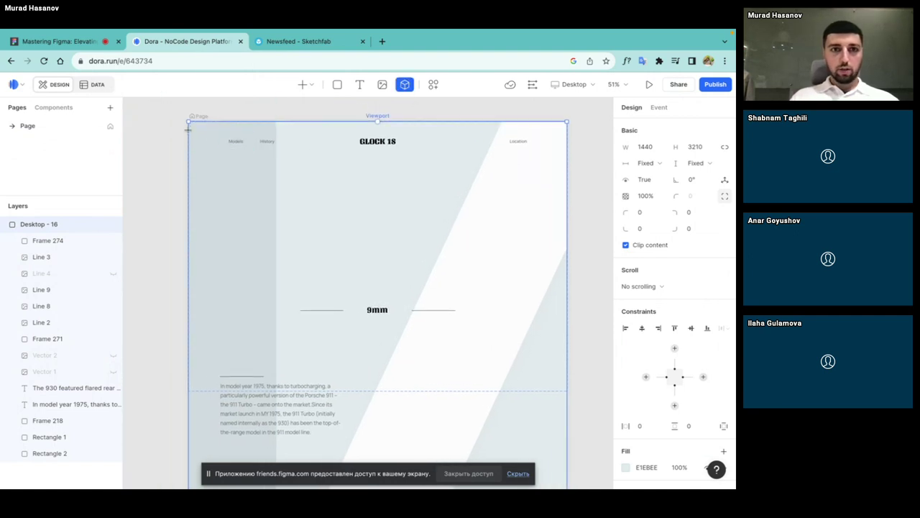
drag(189, 124, 398, 275)
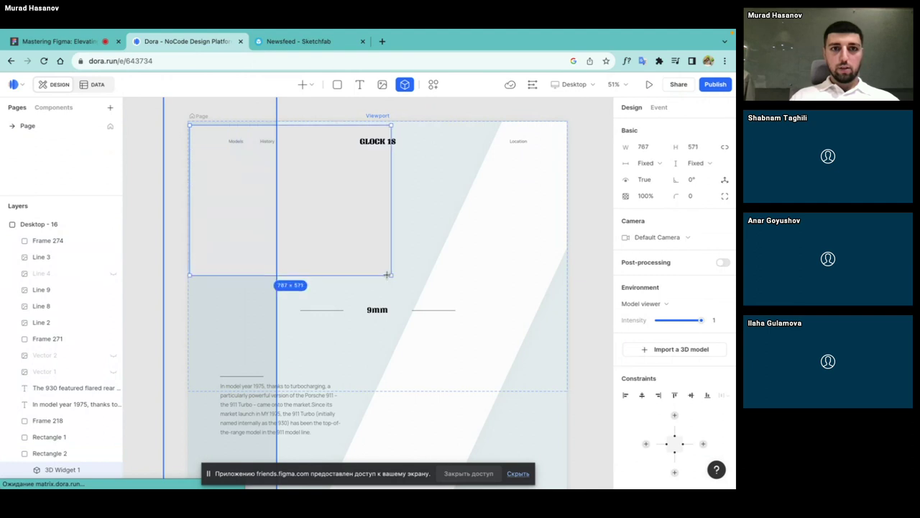
drag(487, 326, 574, 343)
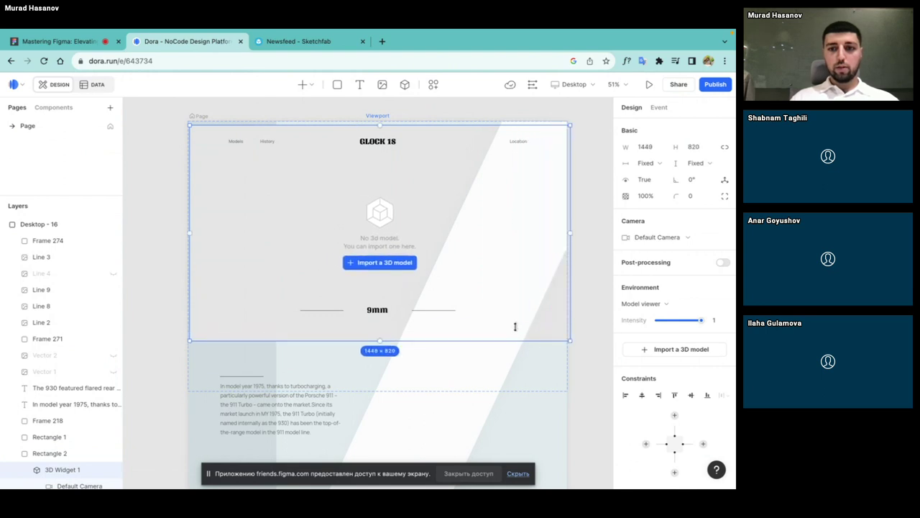
Step: Select the diagonal Rectangle 1 together with Rectangle 2
click(516, 329)
ctrl+scroll(516, 329, down, 5)
scroll(516, 328, down, 1)
click(432, 350)
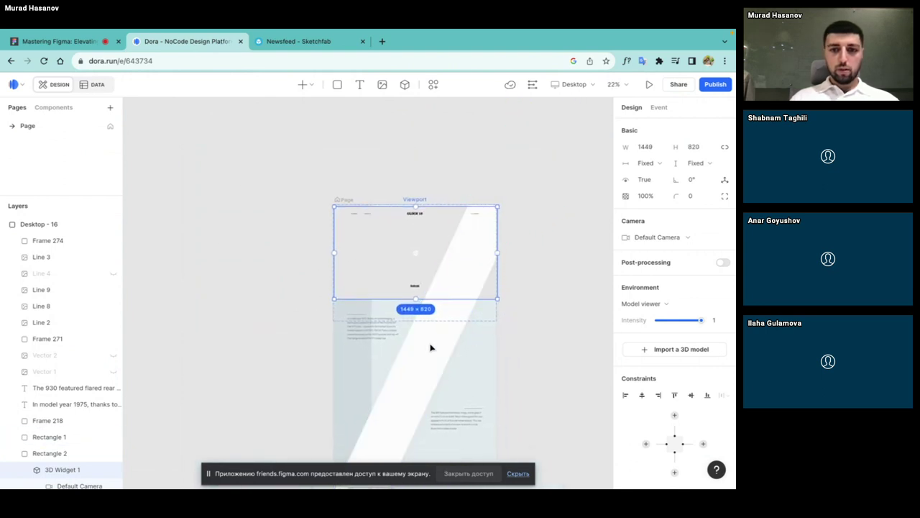
shift+click(353, 362)
scroll(159, 382, down, 3)
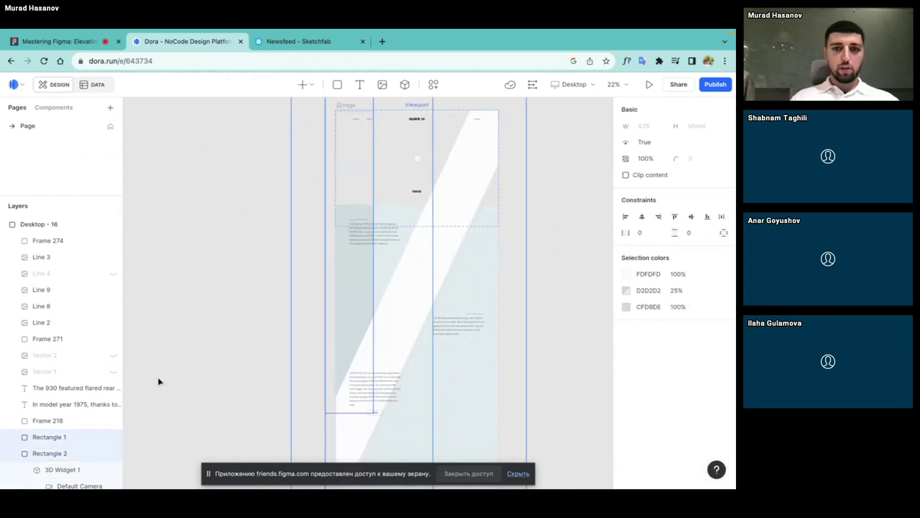
mouse_move(50, 437)
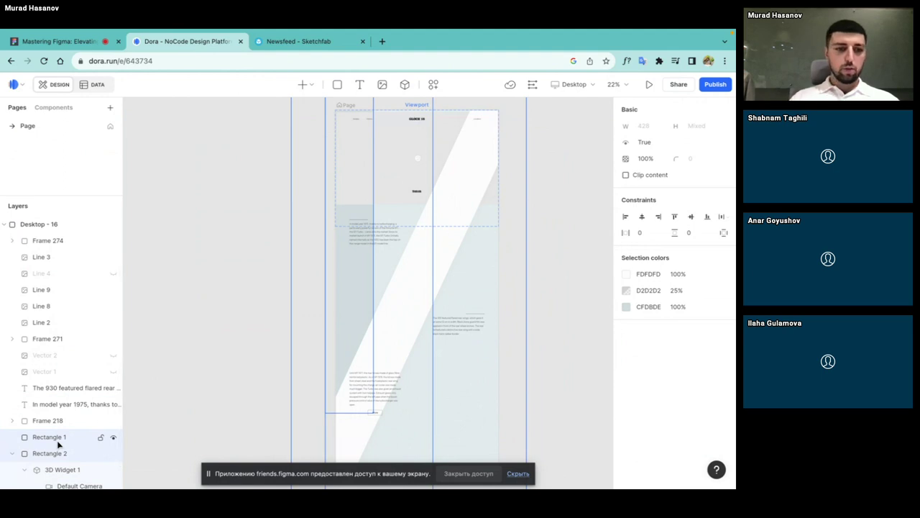
Step: Bring the rectangles forward above the text layers, then send them back behind it
click(57, 451)
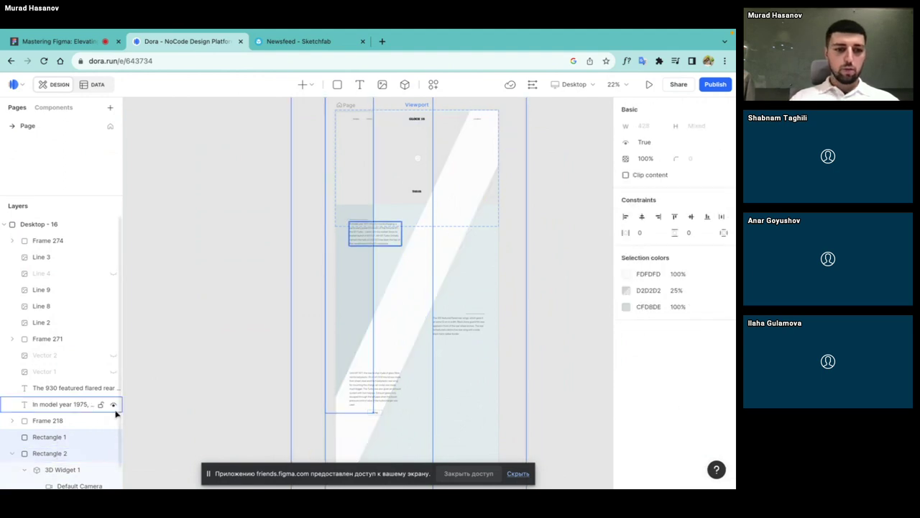
scroll(115, 412, down, 1)
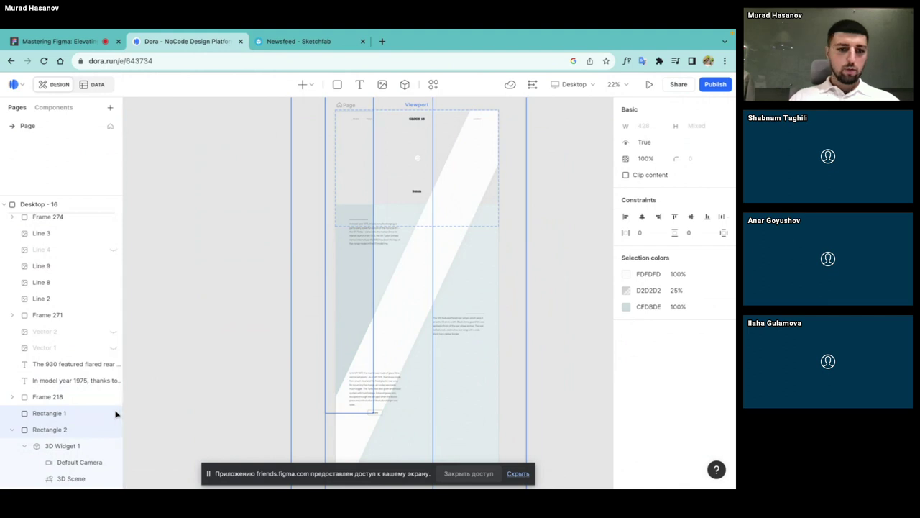
key(ctrl+bracketright)
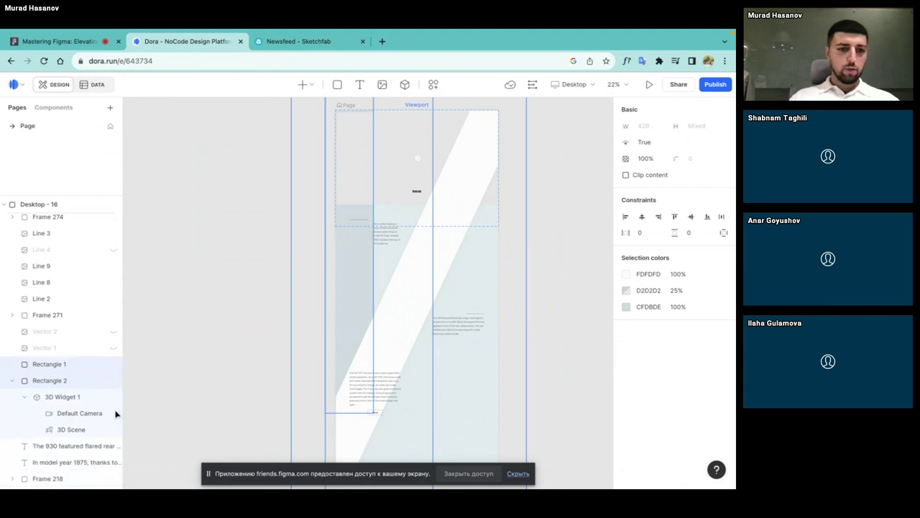
key(ctrl+[)
key(ctrl+[)
key(ctrl+[)
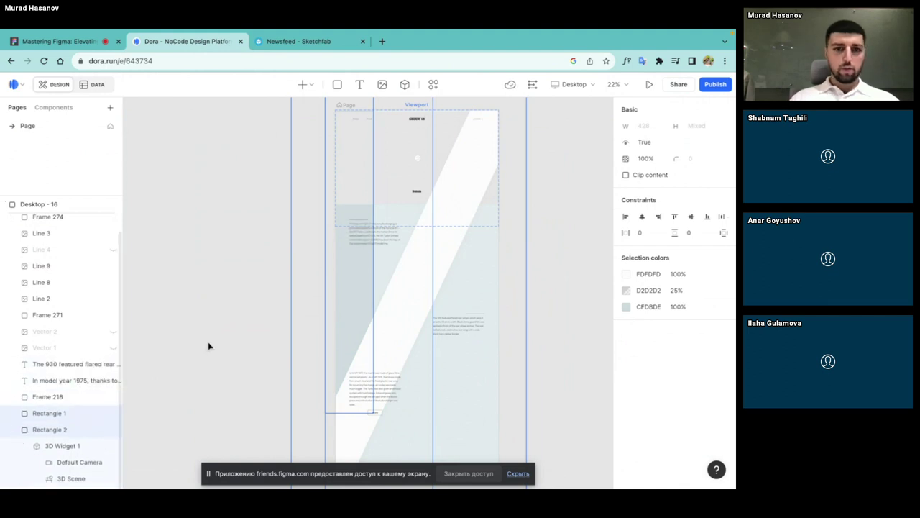
click(208, 346)
scroll(208, 346, down, 3)
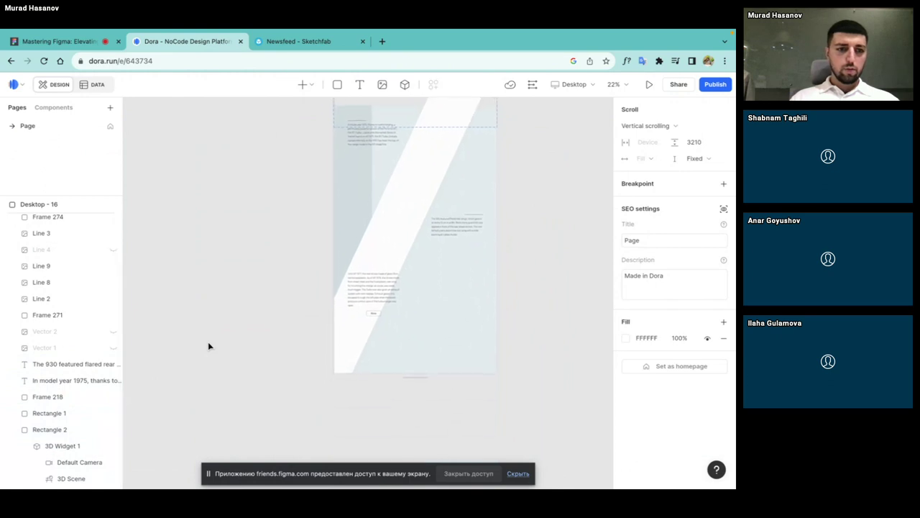
Step: Drag 3D Widget 1 out of Rectangle 2 to sit above Rectangle 1 in Layers
click(55, 430)
click(57, 446)
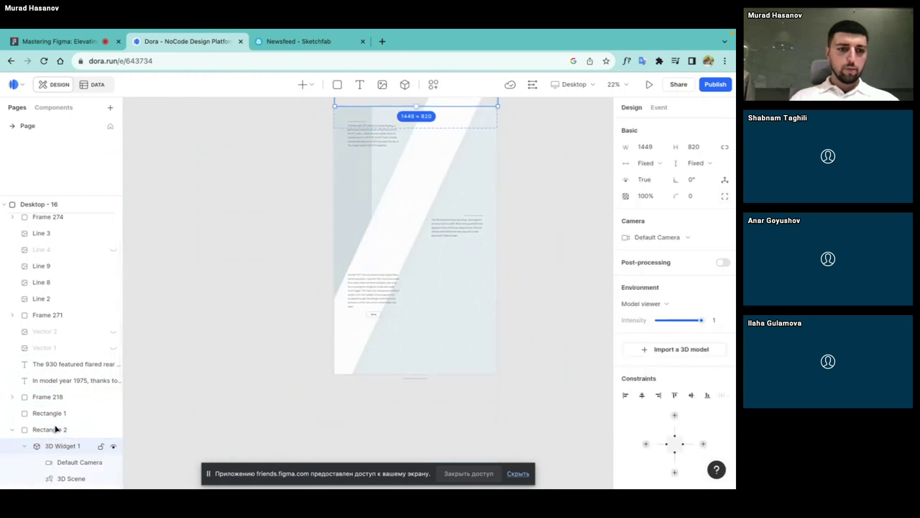
mouse_move(55, 430)
mouse_down()
mouse_move(56, 406)
mouse_move(52, 412)
mouse_up()
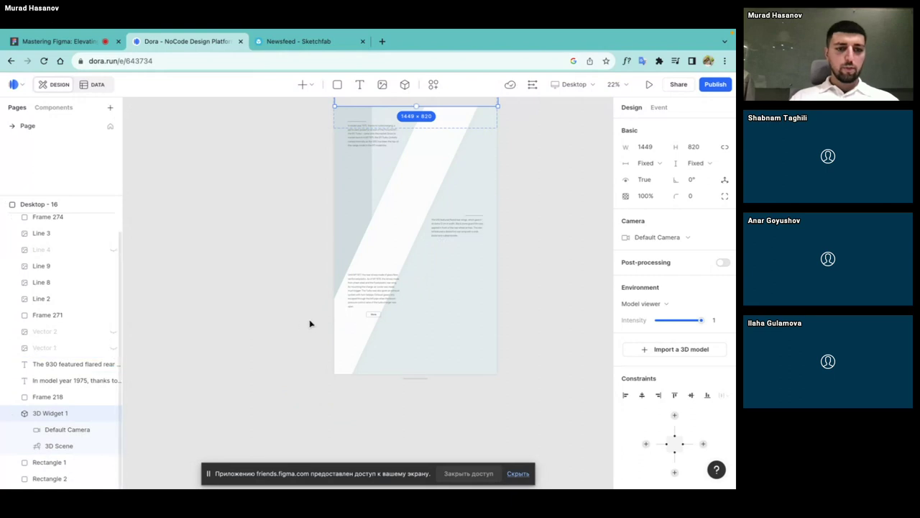
Step: Drag 3D Widget 1's bottom edge down so it measures 1449 × 932
scroll(310, 323, up, 2)
scroll(310, 323, right, 2)
click(493, 230)
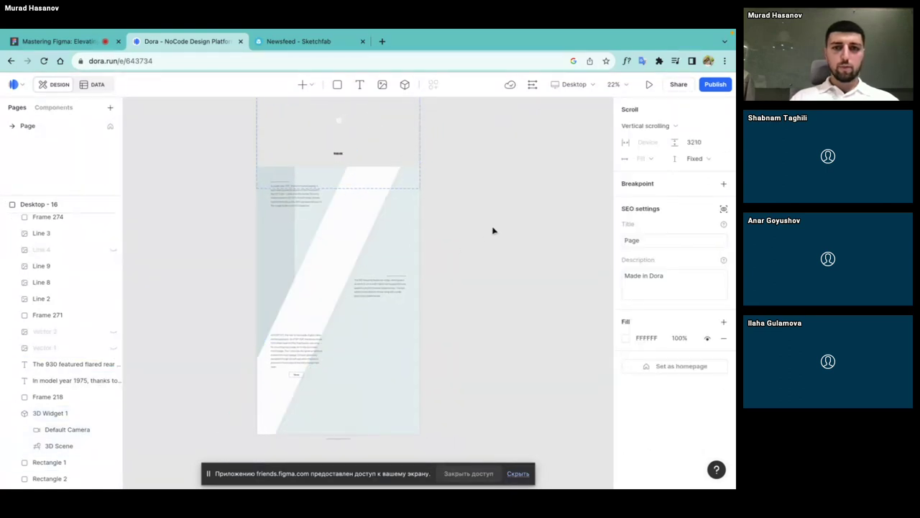
scroll(493, 230, up, 3)
click(334, 229)
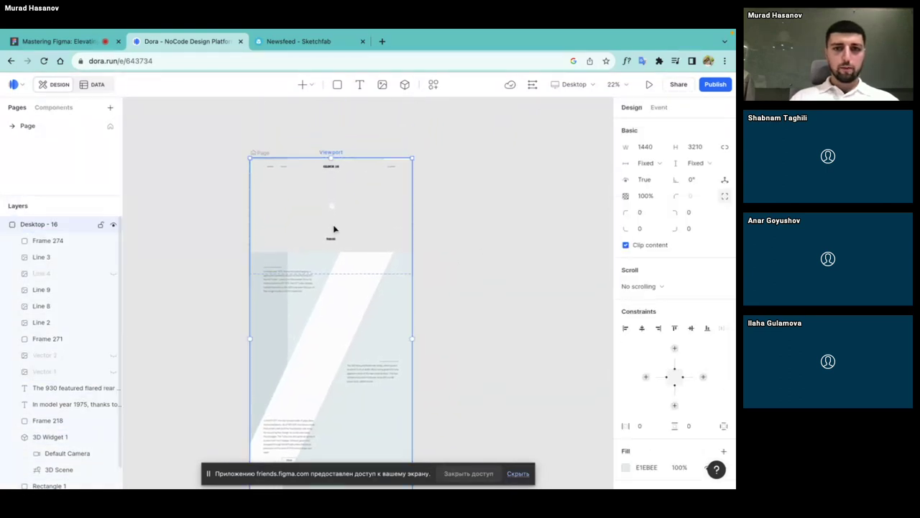
scroll(323, 195, up, 5)
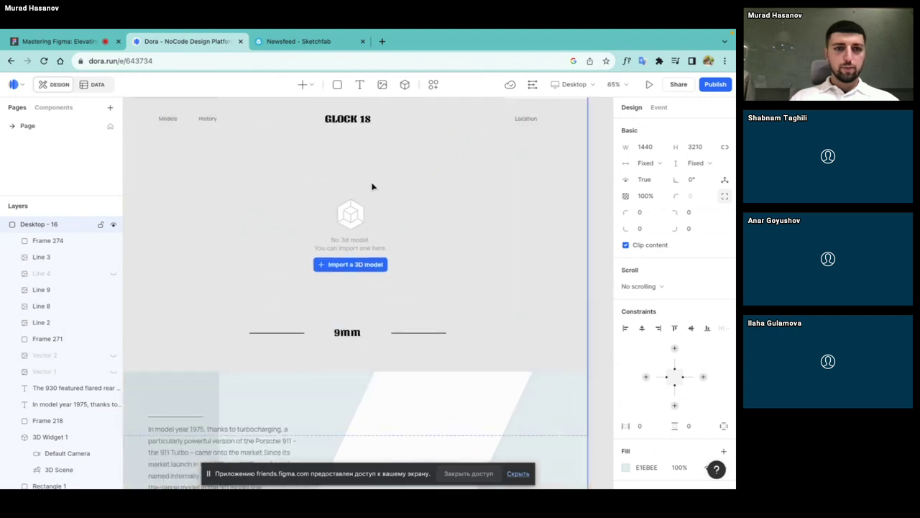
click(372, 187)
scroll(372, 187, down, 5)
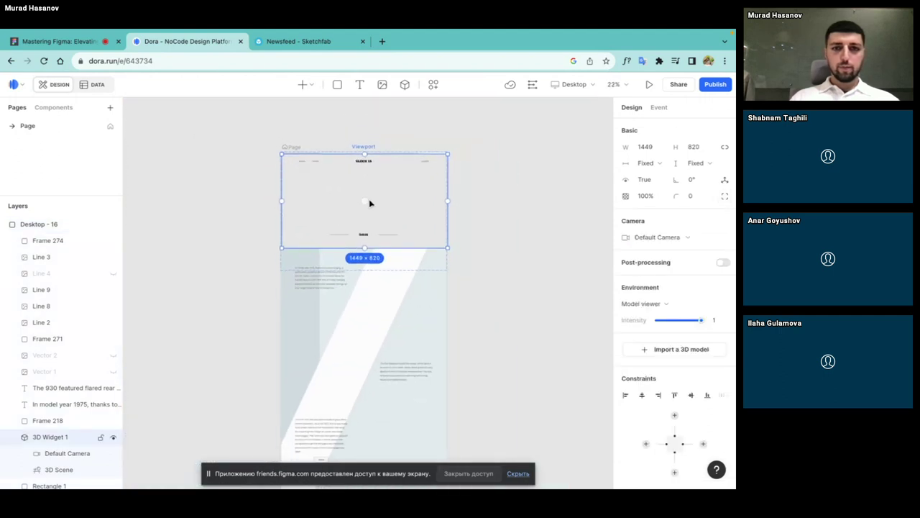
scroll(364, 226, up, 2)
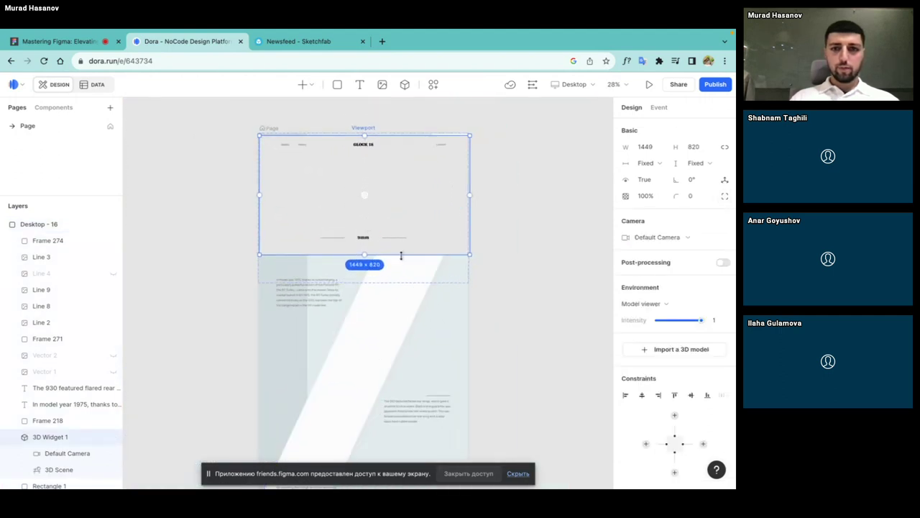
drag(402, 266, 401, 271)
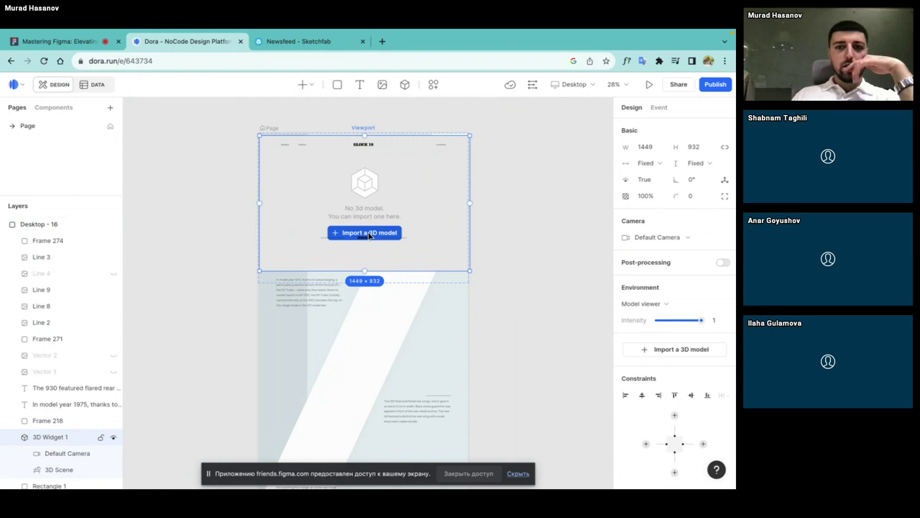
Step: Import future_hand_gun.glb into the 3D widget
click(369, 233)
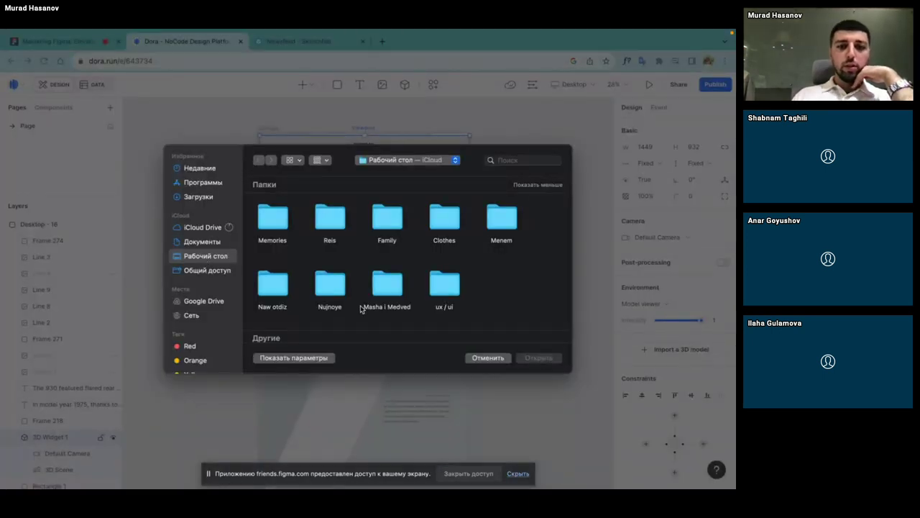
scroll(361, 307, down, 3)
click(266, 305)
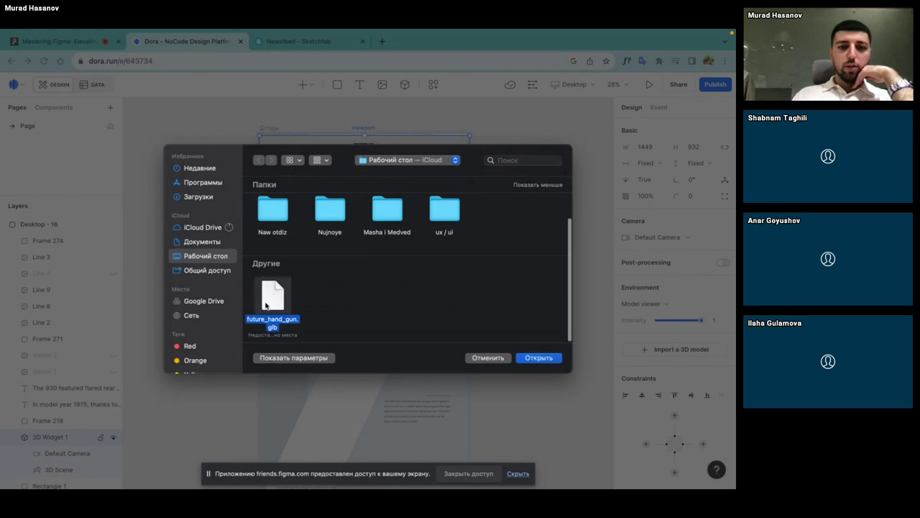
click(538, 359)
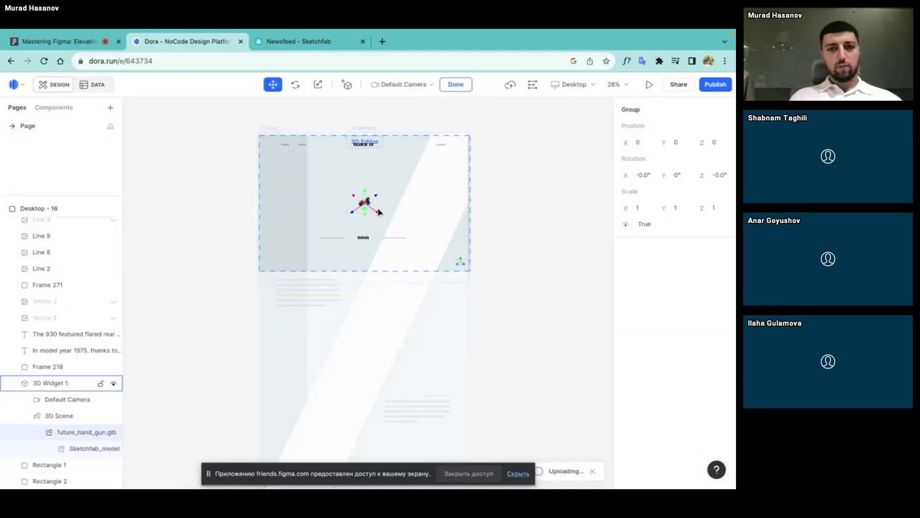
Step: In the 3D editor, zoom the Default Camera in so the gun fills the hero area
double_click(367, 205)
click(366, 205)
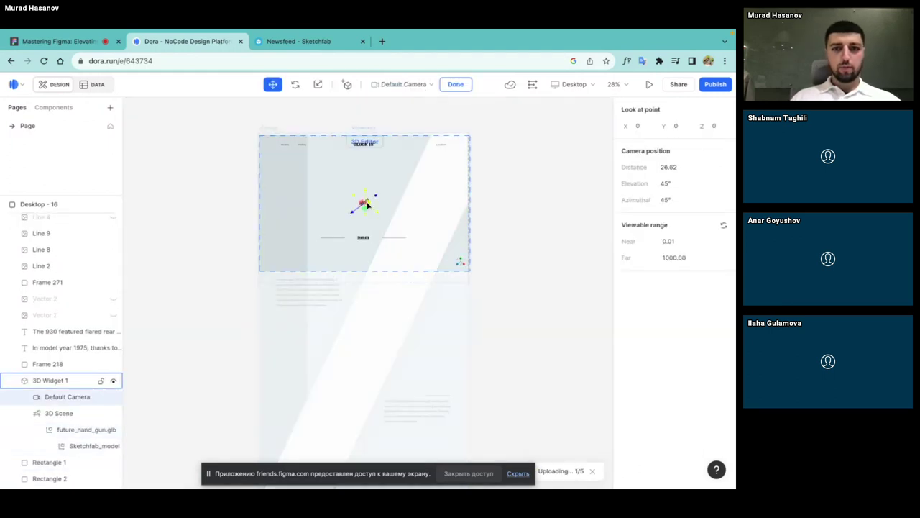
scroll(367, 205, up, 1)
scroll(367, 205, up, 2)
scroll(367, 205, up, 2)
scroll(367, 205, up, 3)
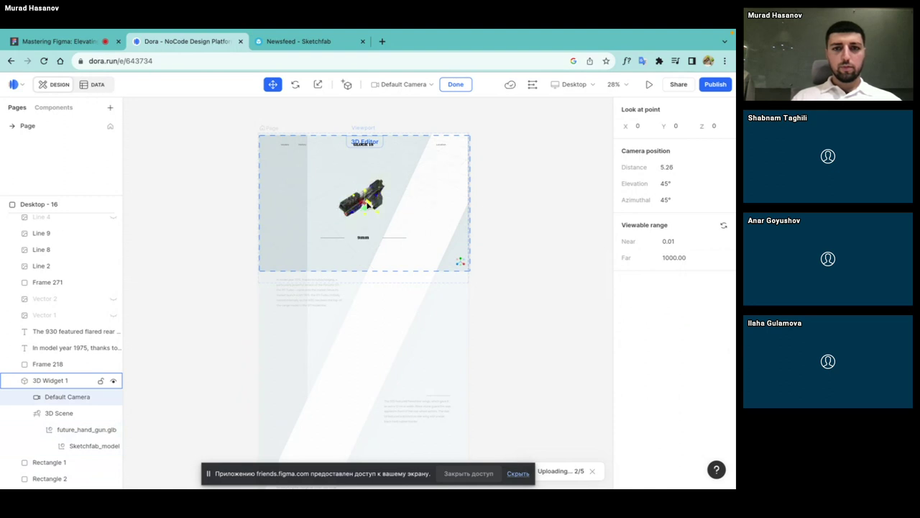
scroll(367, 205, up, 2)
scroll(374, 207, up, 2)
scroll(392, 210, up, 2)
scroll(397, 210, up, 1)
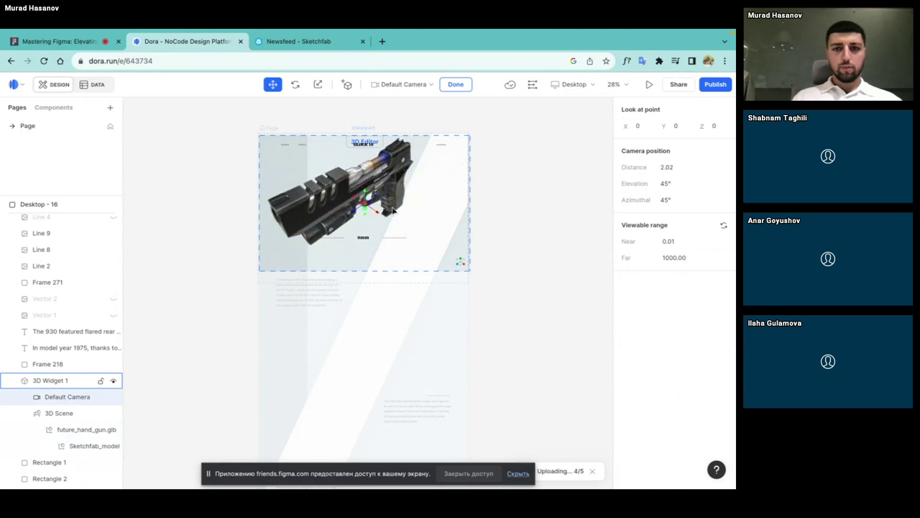
scroll(393, 210, down, 1)
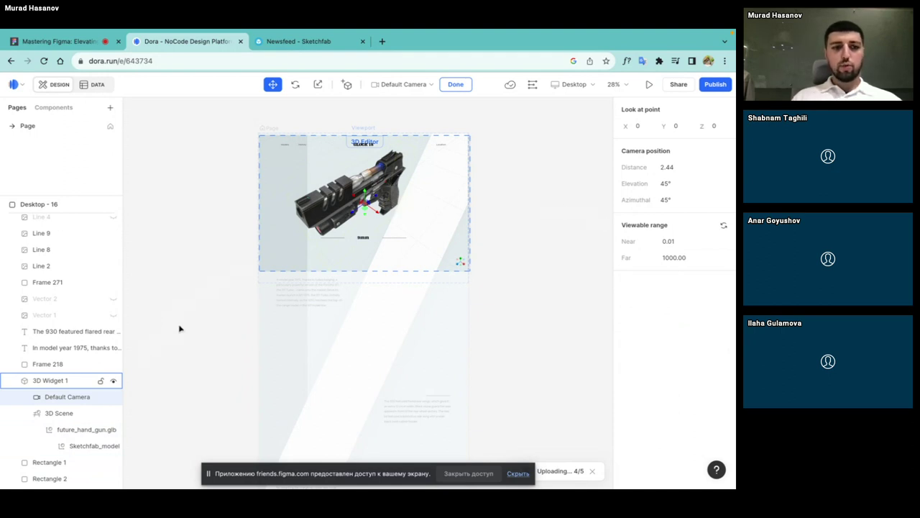
Step: Leave the 3D editor, select 3D Widget 1 and drag to rotate the gun to an angle
click(520, 176)
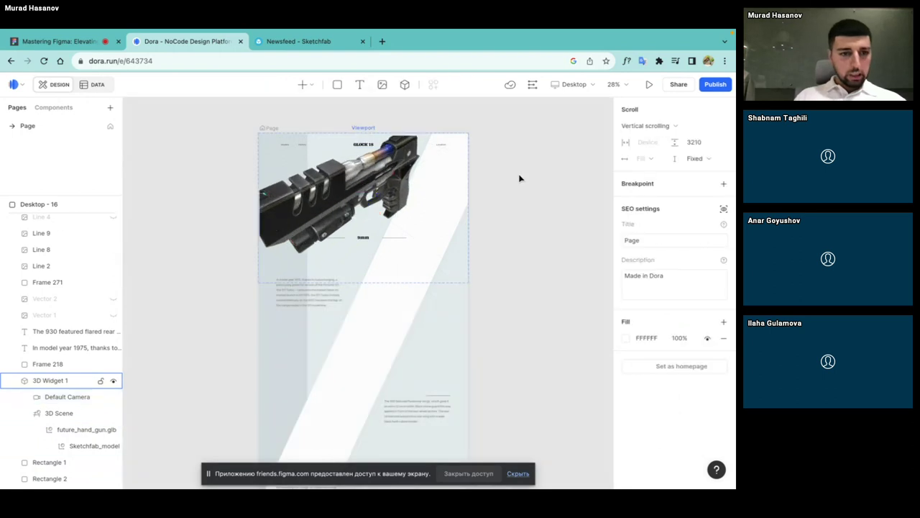
click(78, 412)
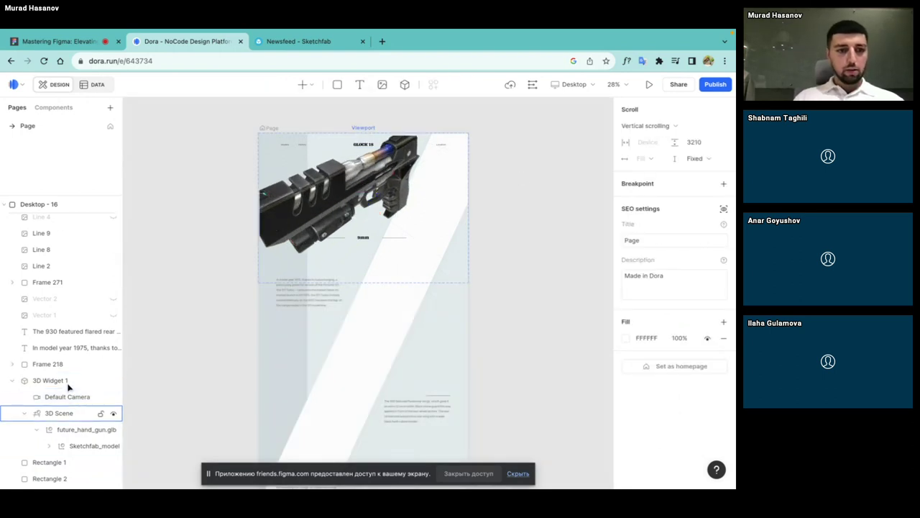
click(69, 382)
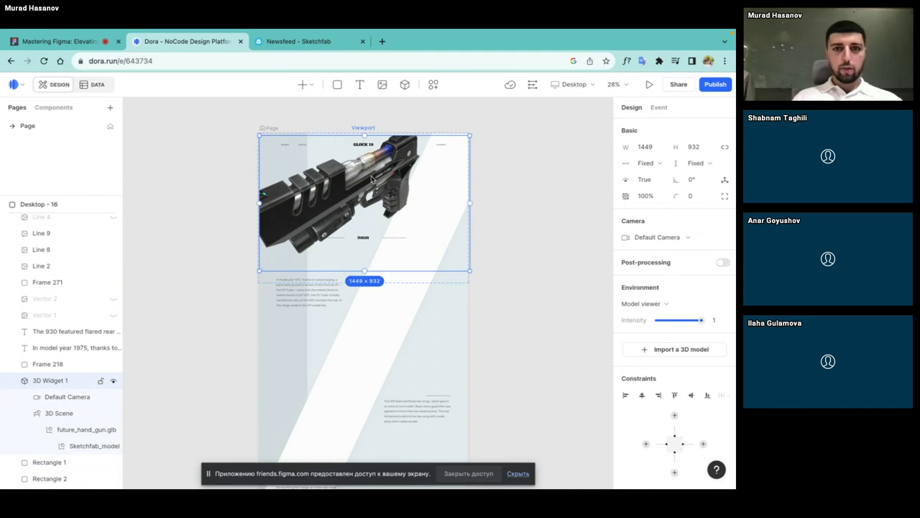
drag(371, 178, 390, 173)
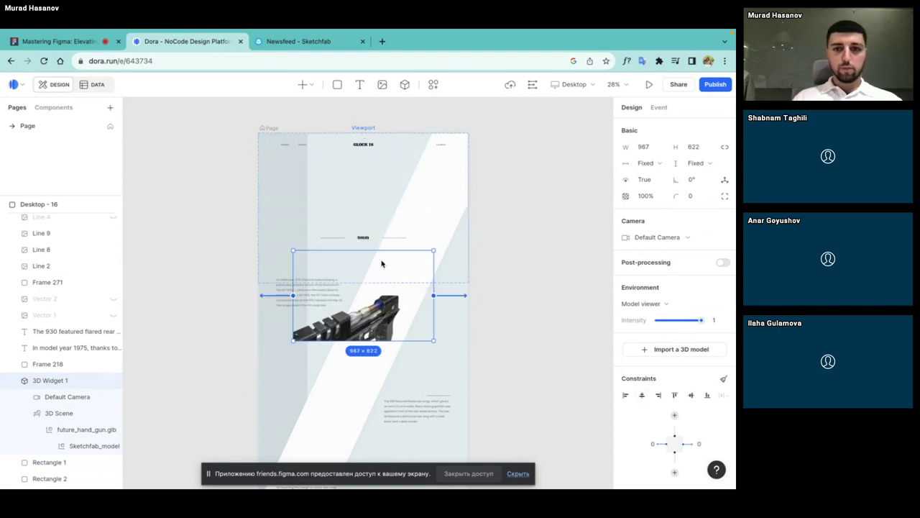
Step: Undo the accidental widget resize and reselect the 3D widget holding the gun
key(ctrl+z)
key(ctrl+z)
key(Escape)
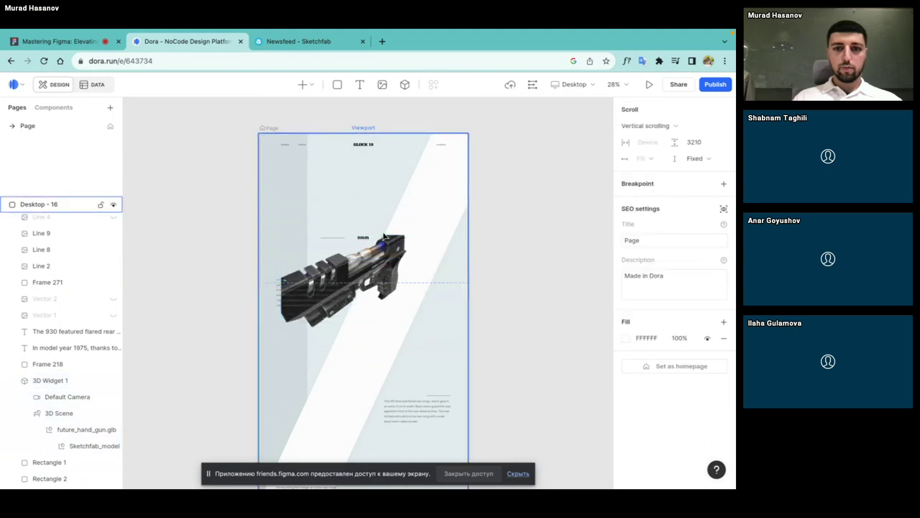
key(ctrl+z)
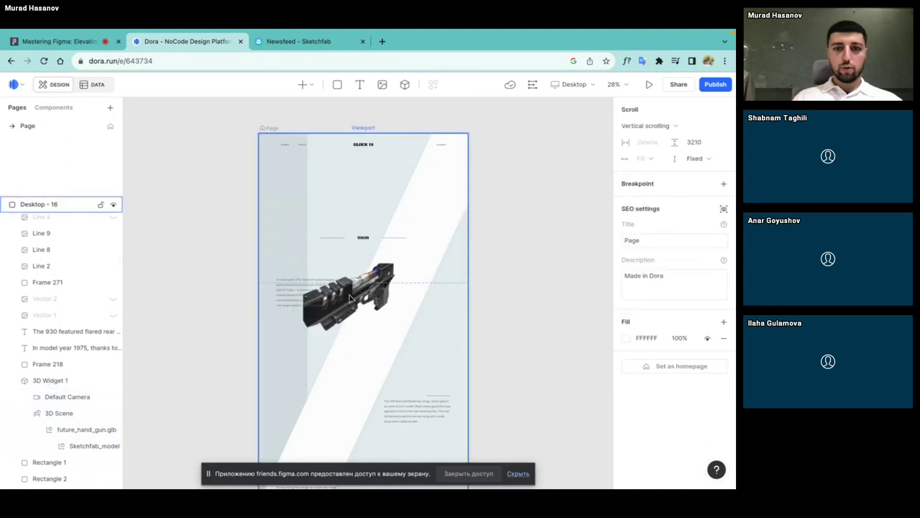
click(507, 267)
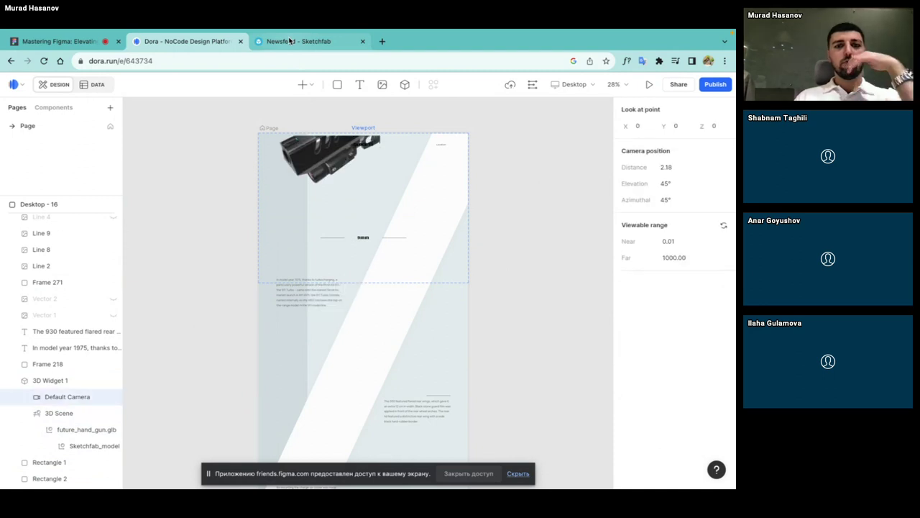
click(354, 229)
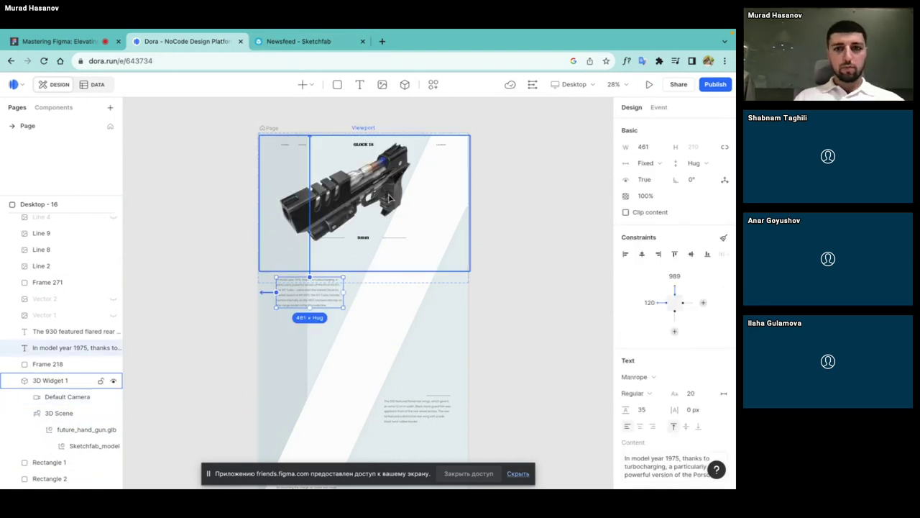
click(355, 179)
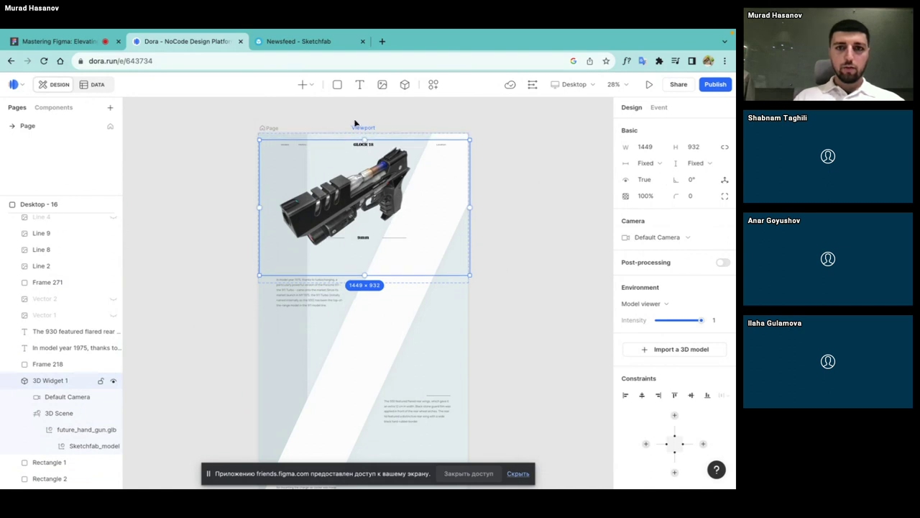
Step: Pin 3D Widget 1's top edge to the viewport top
scroll(355, 123, up, 2)
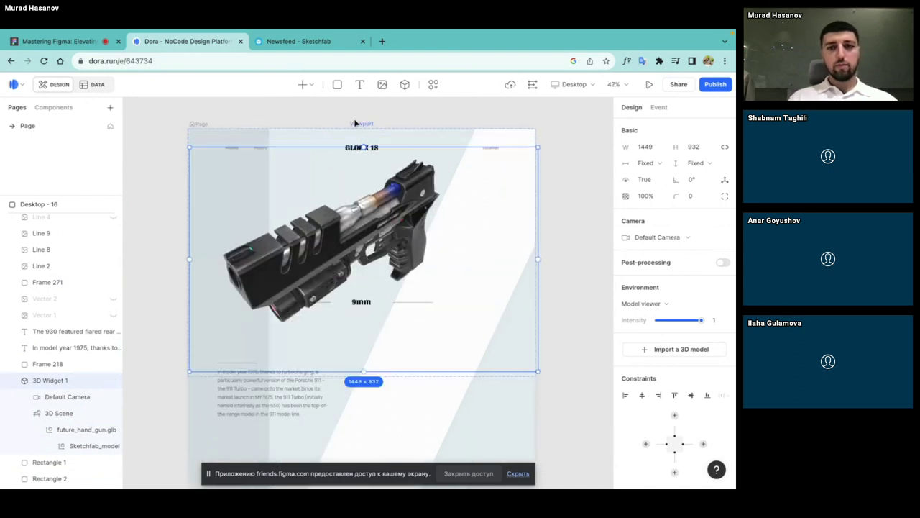
scroll(355, 123, up, 5)
scroll(366, 126, down, 3)
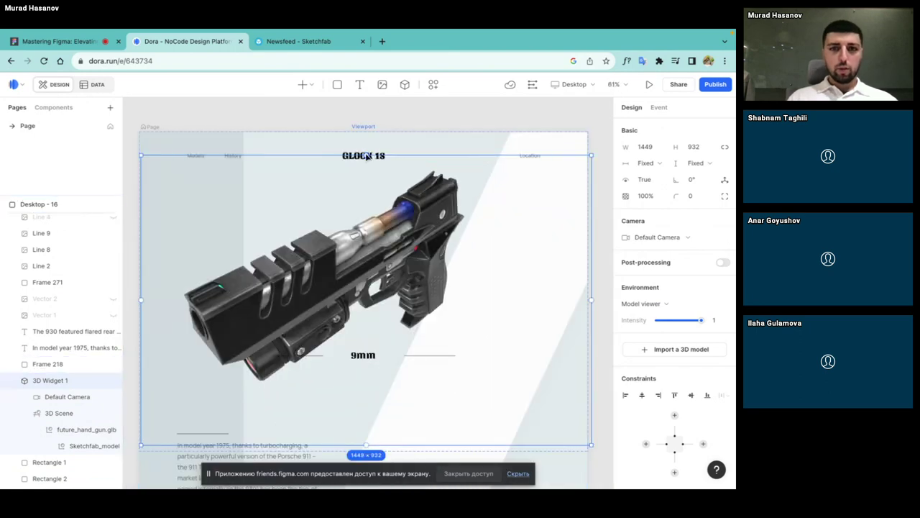
click(363, 137)
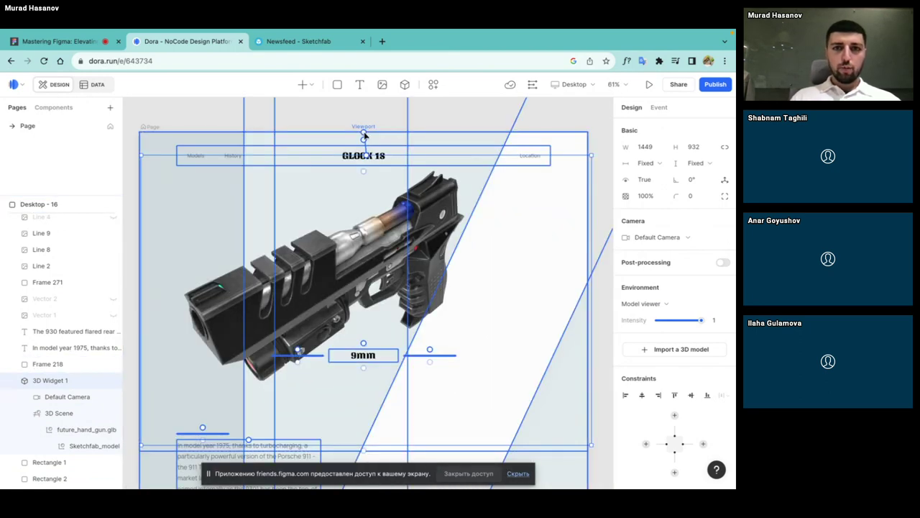
click(365, 135)
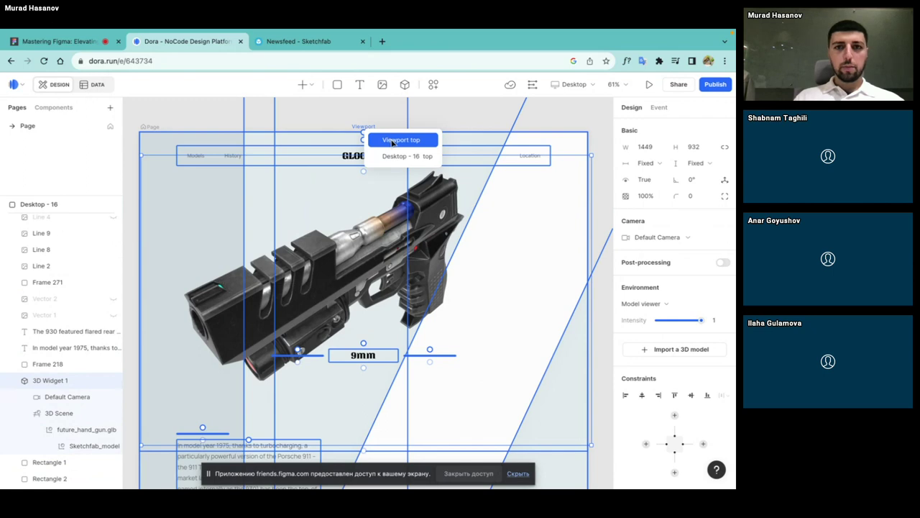
click(400, 140)
Step: Nudge the widget up with Shift+Up so it sits 4 from the page top
scroll(387, 113, down, 5)
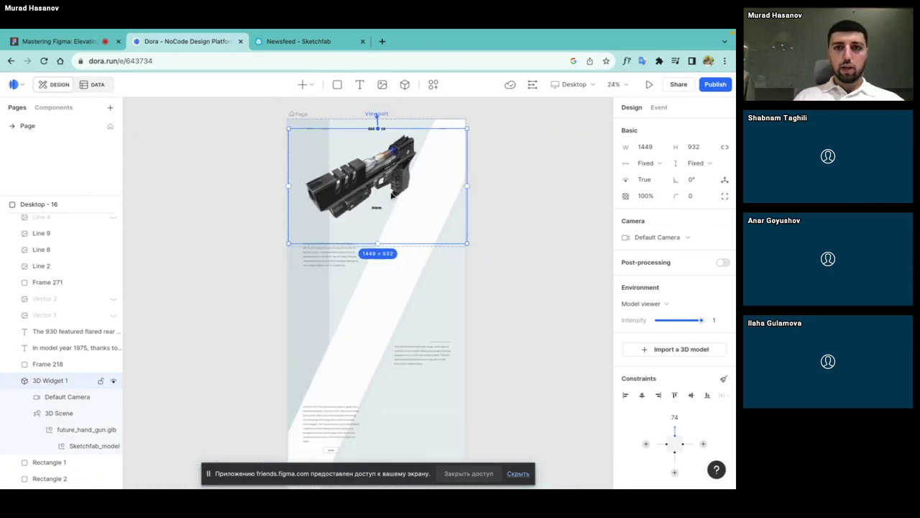
key(shift+Up)
key(shift+Up)
key(shift+Up)
key(shift+Up)
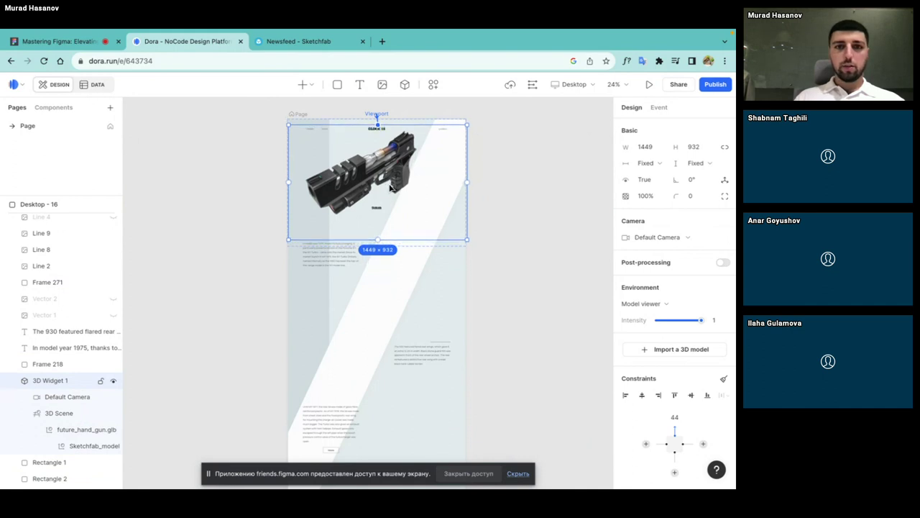
key(shift+Up)
key(shift+Up)
key(shift+Up)
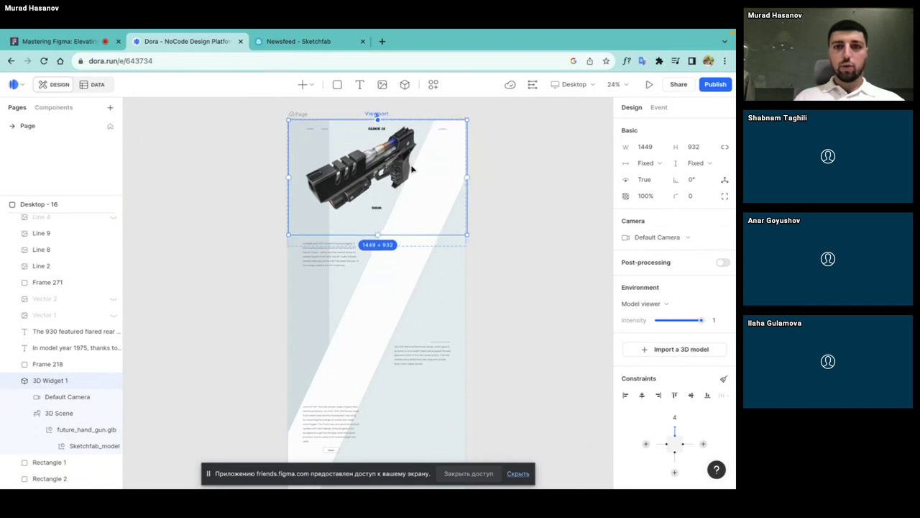
scroll(401, 164, up, 1)
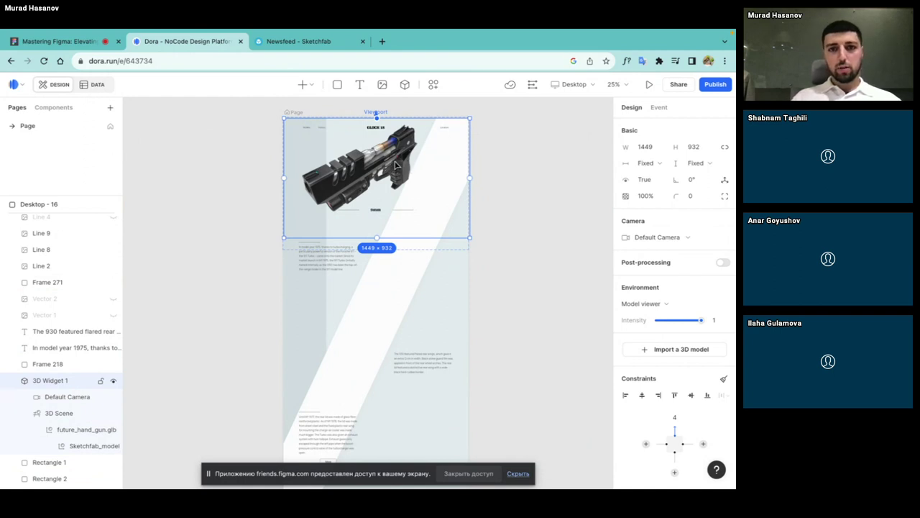
Step: Add a Scroll Y keyframe at scroll 0 for the gun widget's Default Camera
double_click(394, 164)
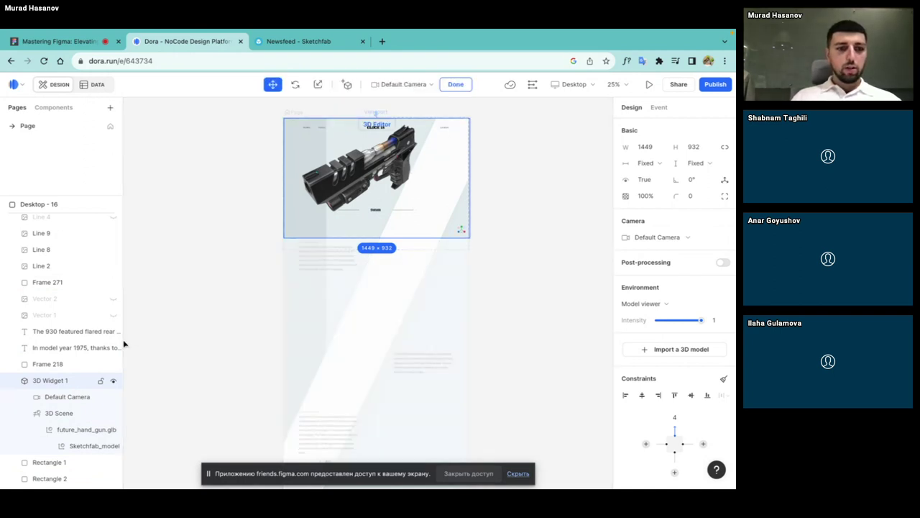
click(65, 401)
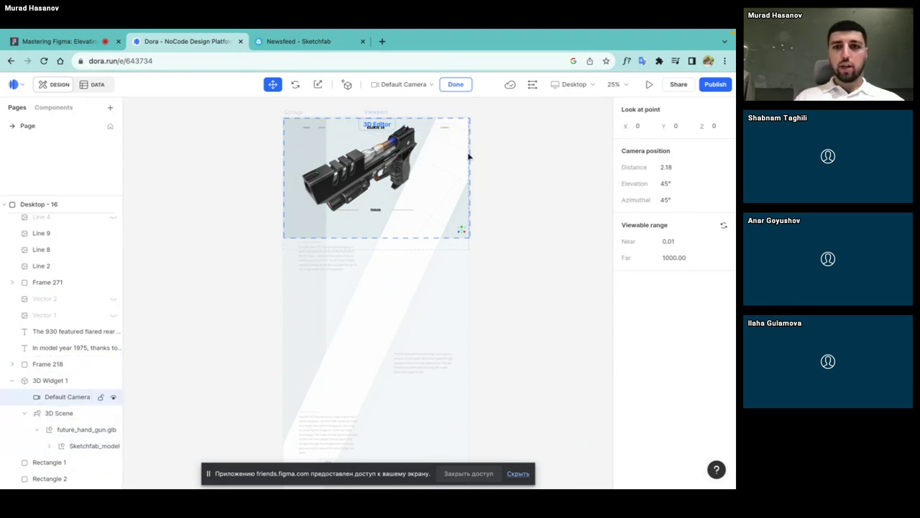
click(532, 85)
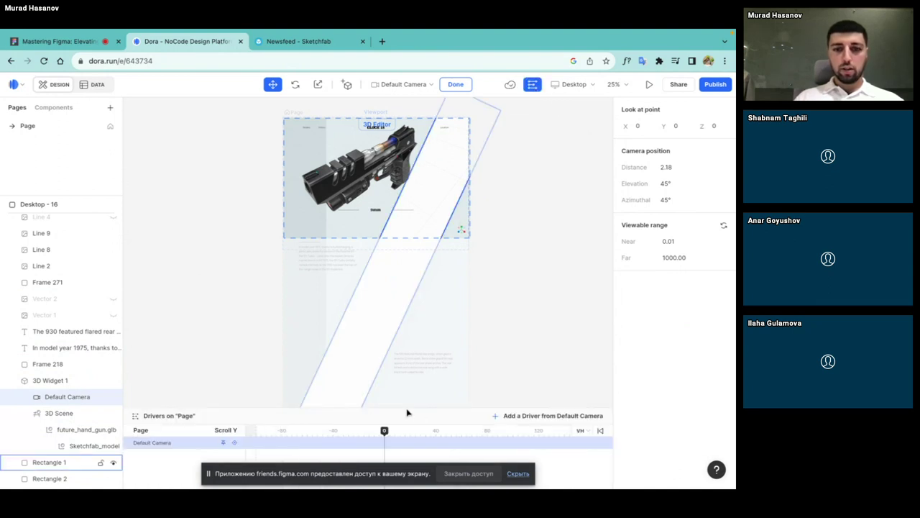
click(235, 443)
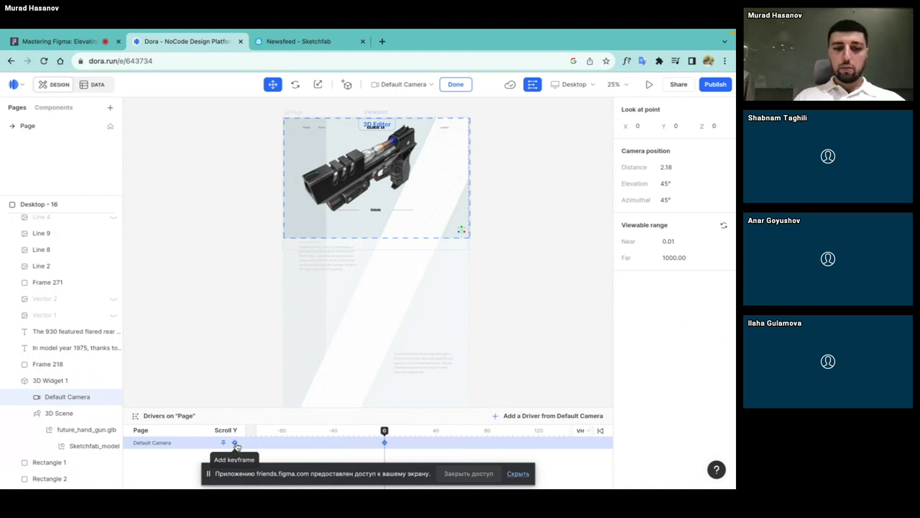
click(235, 443)
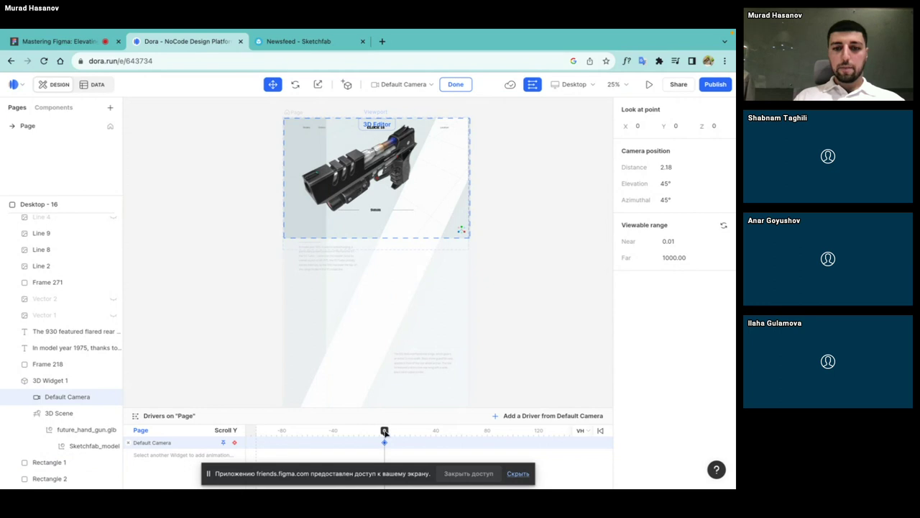
Step: Move the playhead to scroll 87 and set the camera elevation to 19°
drag(388, 432, 472, 431)
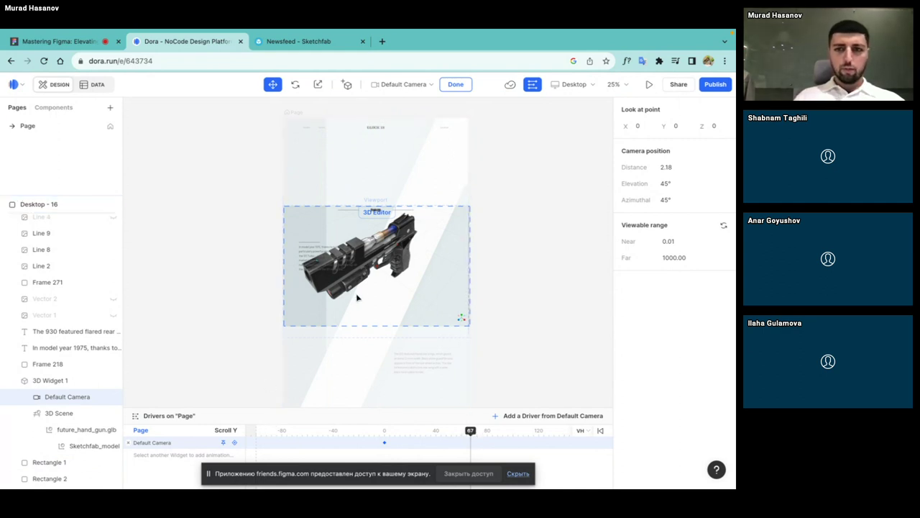
click(682, 166)
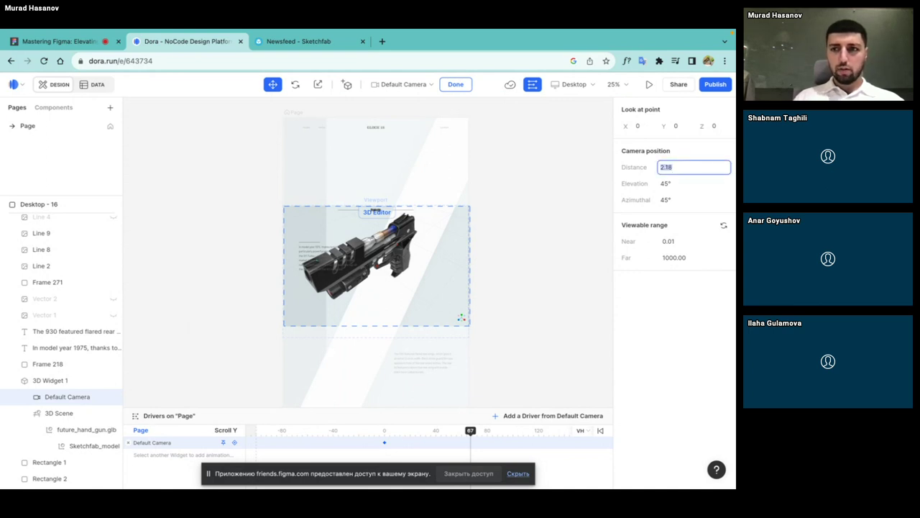
key(Return)
click(673, 184)
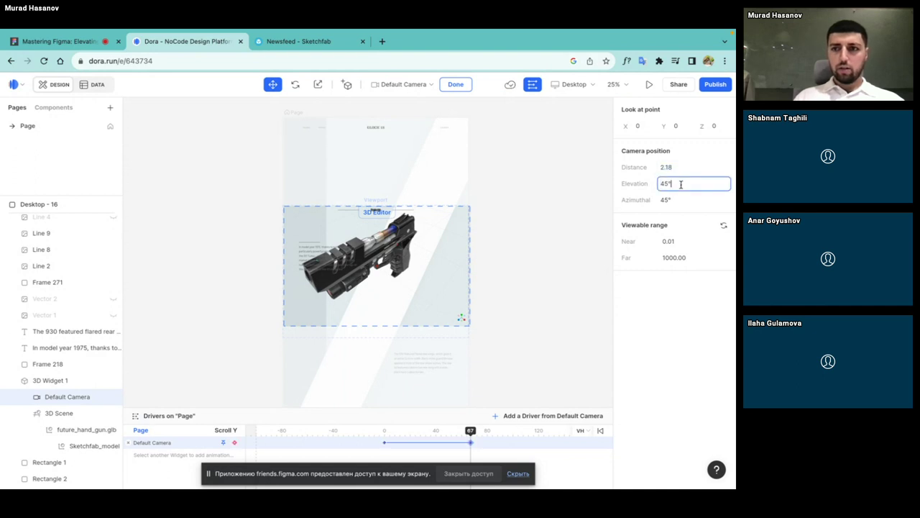
drag(671, 184, 643, 185)
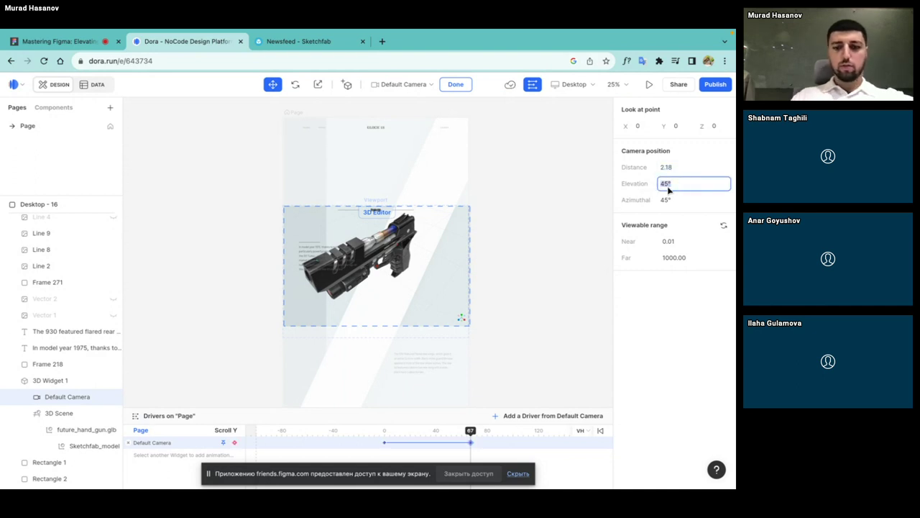
text(60)
key(Return)
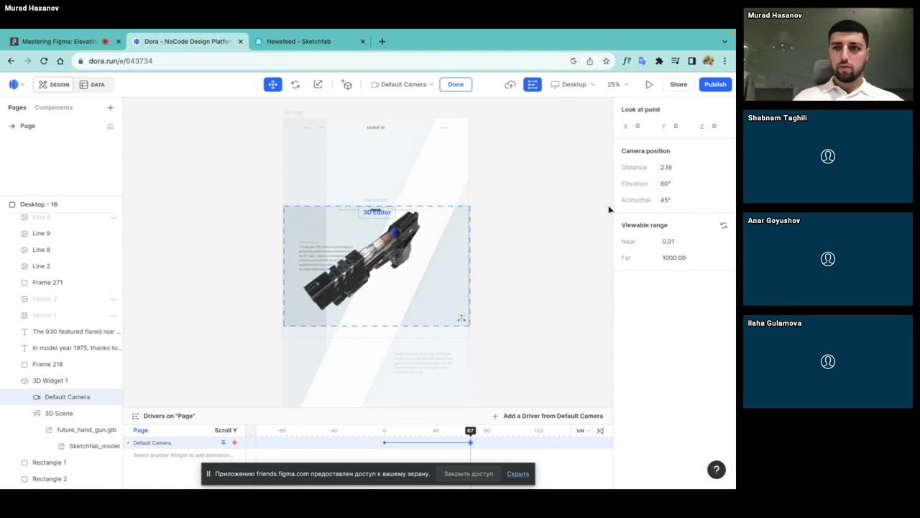
click(677, 183)
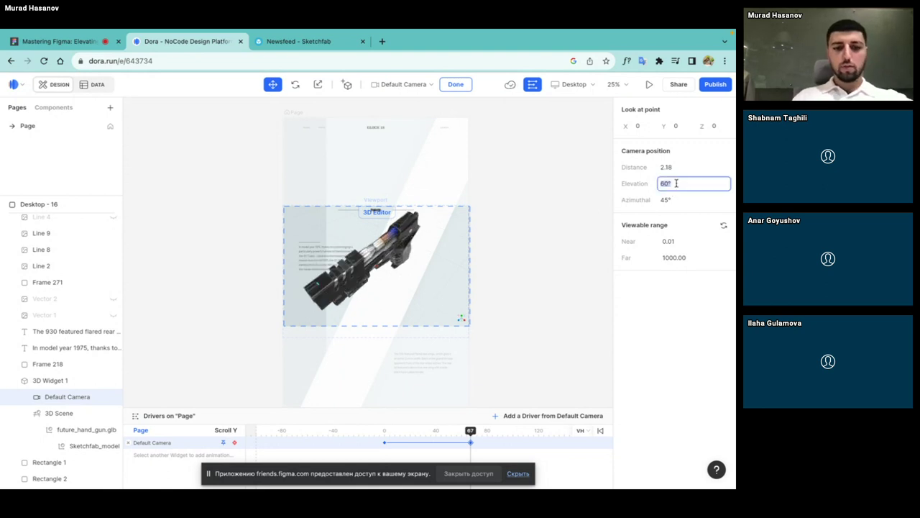
text(19)
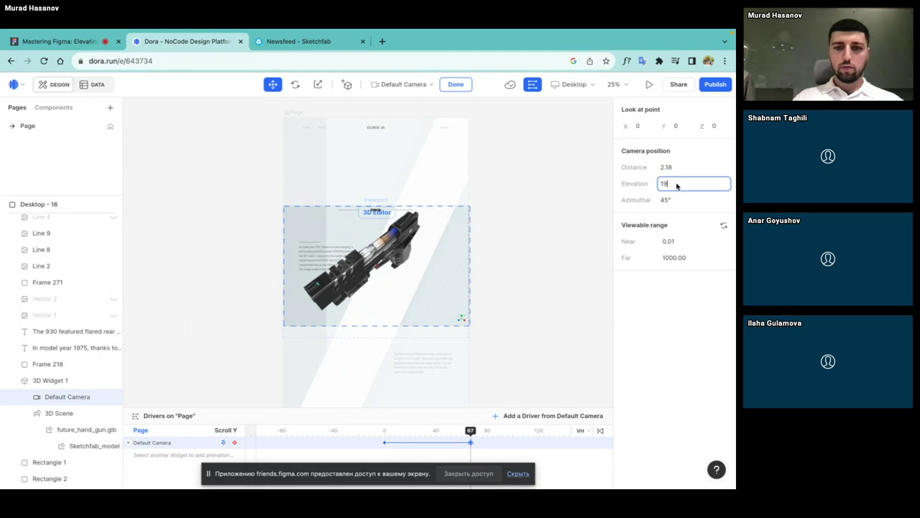
key(Return)
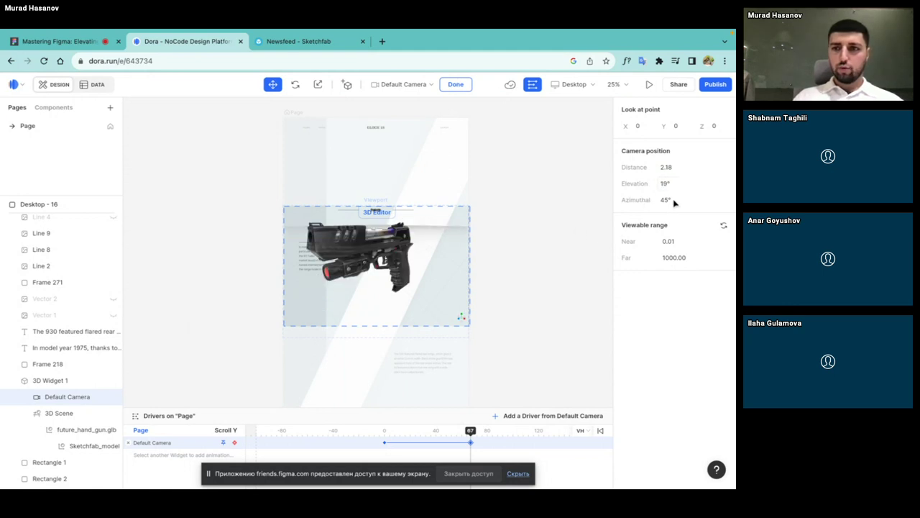
Step: Set the camera azimuth to 60°, distance to 3 and look-at X to 1
click(673, 200)
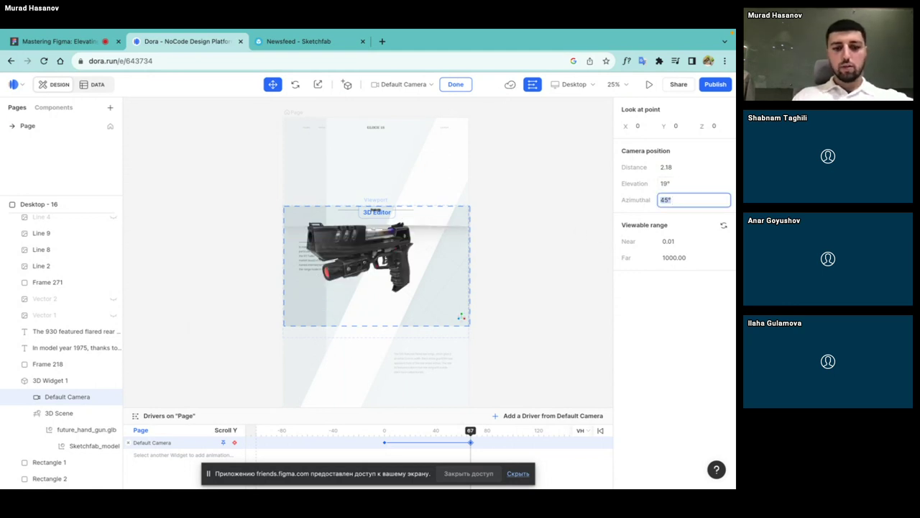
text(24)
key(Return)
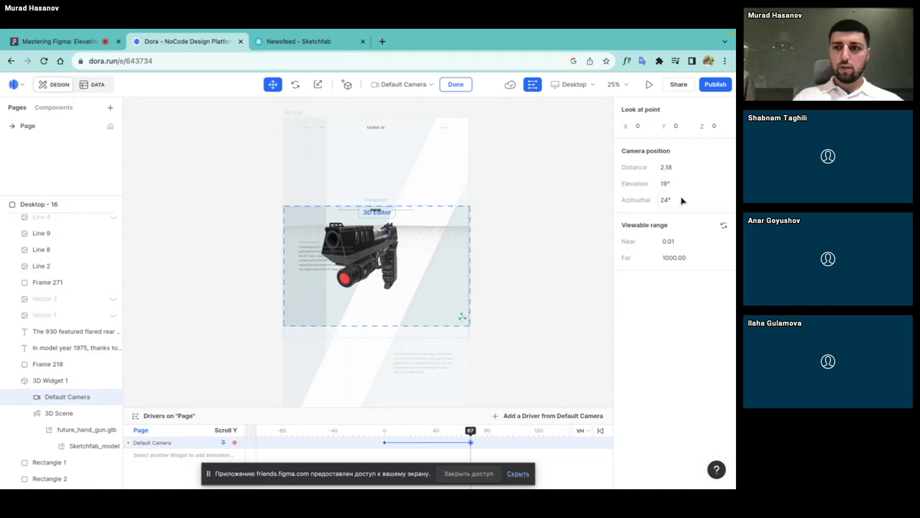
click(679, 200)
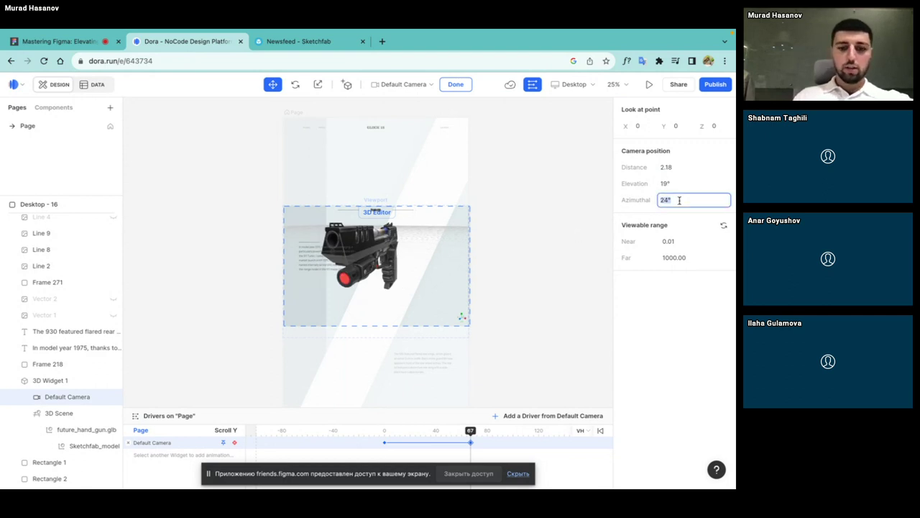
text(60)
key(Return)
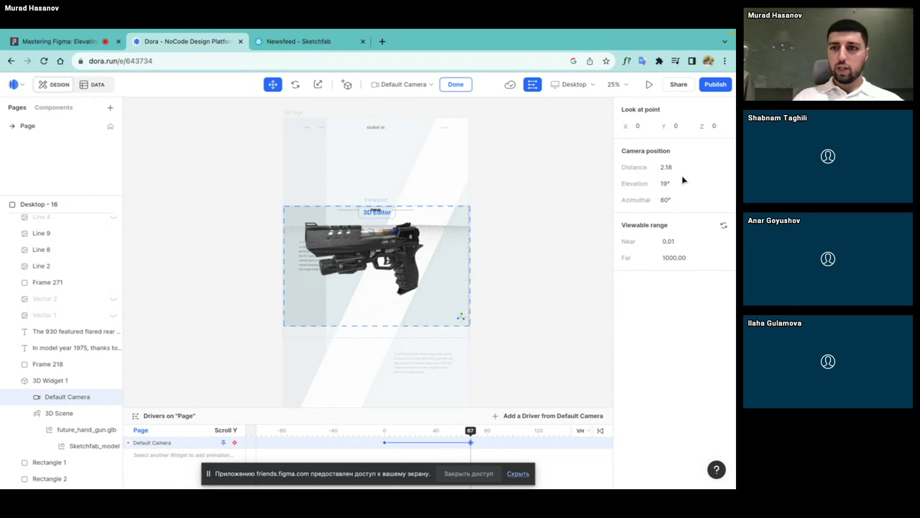
click(677, 168)
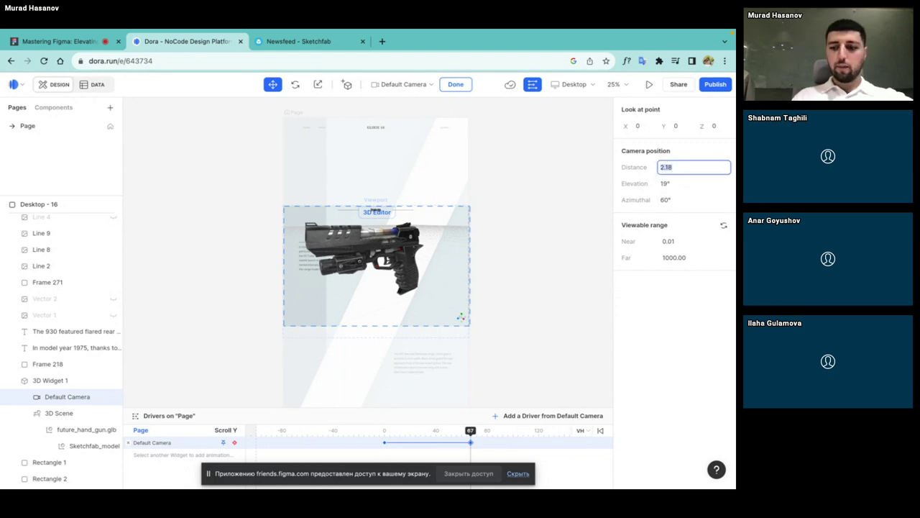
text(3)
key(Return)
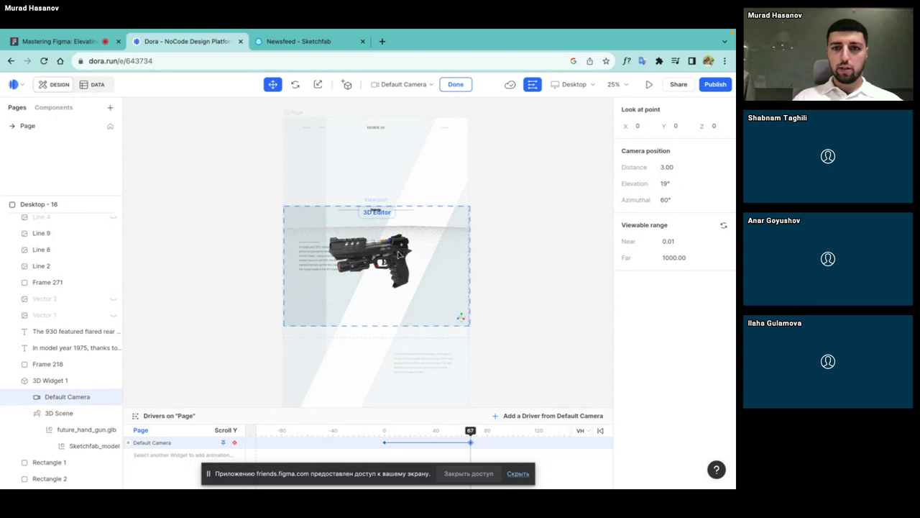
click(639, 127)
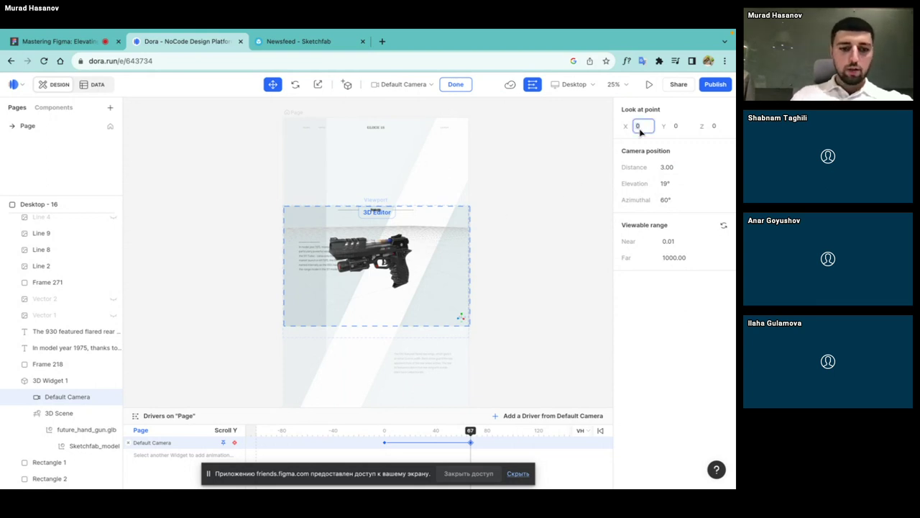
text(1)
key(Return)
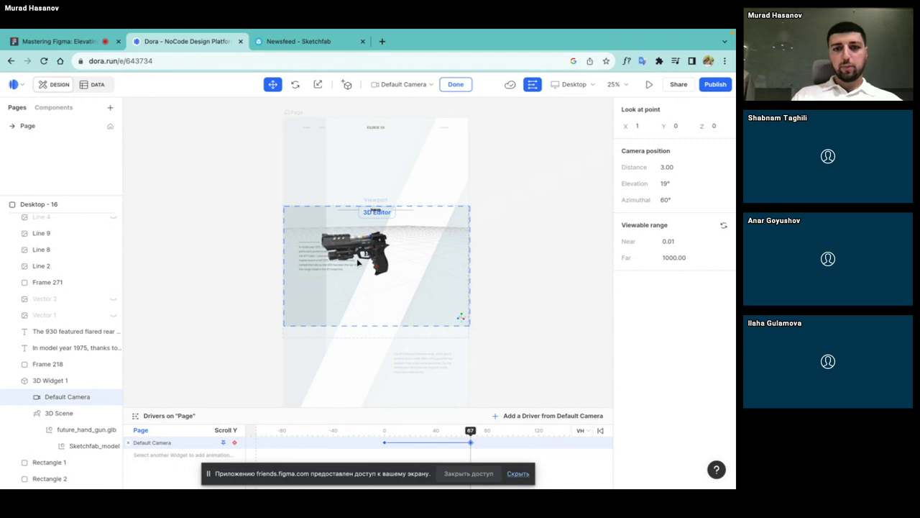
Step: Try raising the gun model's Position Y to 1, then undo the change
key(Down)
key(Down)
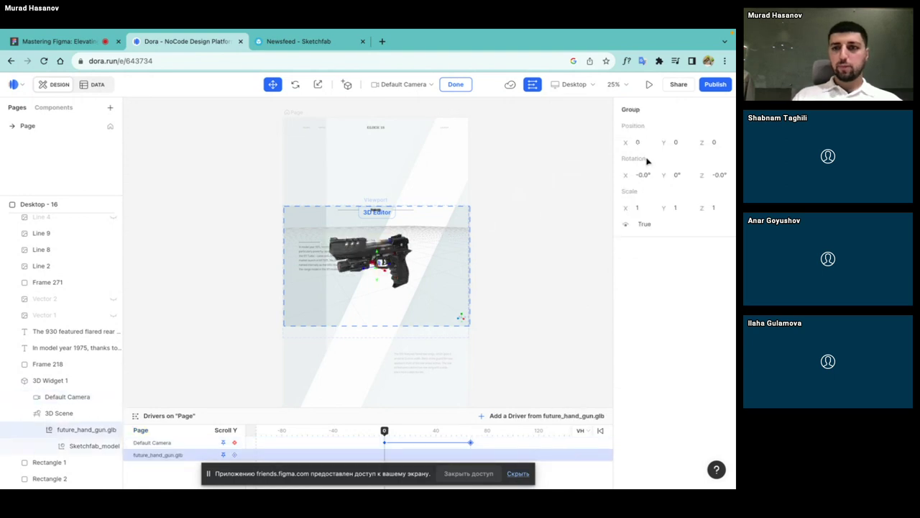
key(Tab)
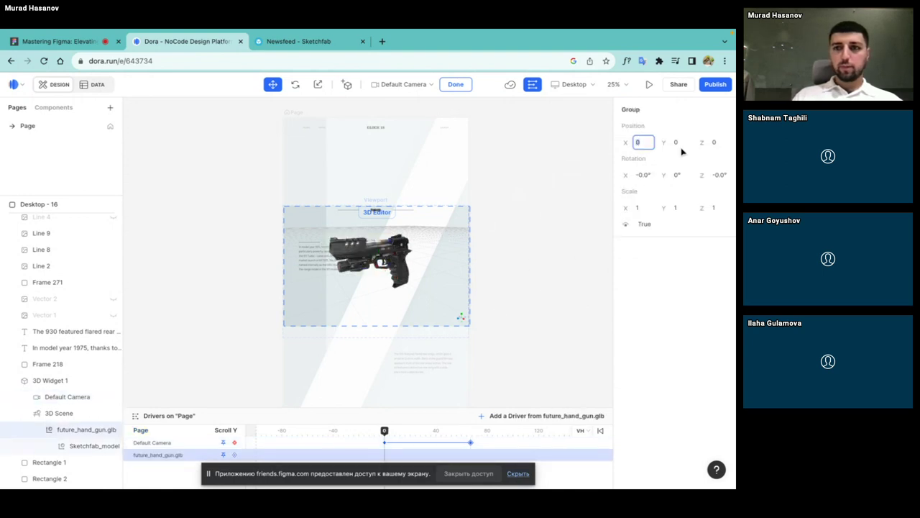
click(684, 143)
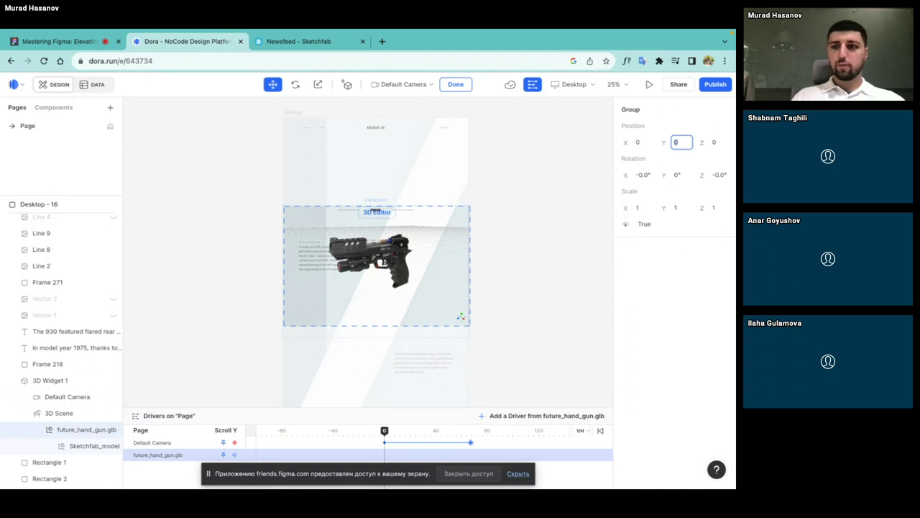
text(1)
key(Return)
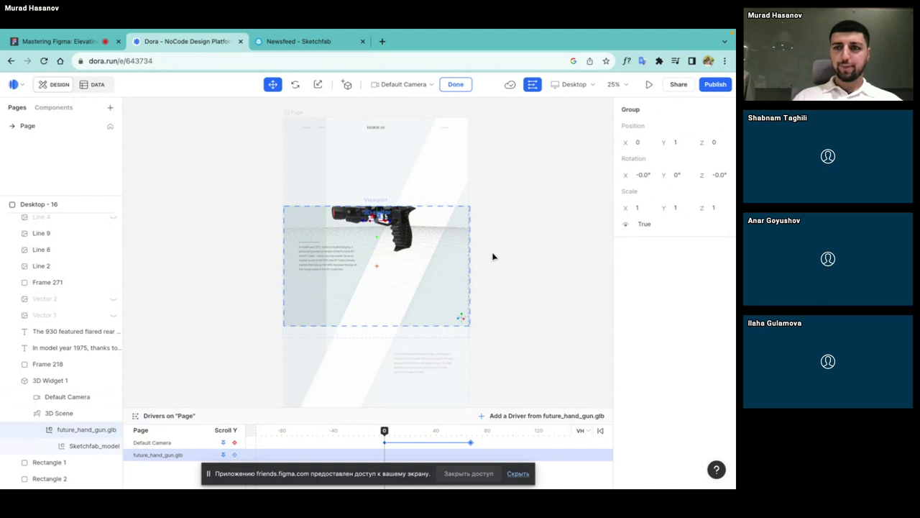
key(ctrl+z)
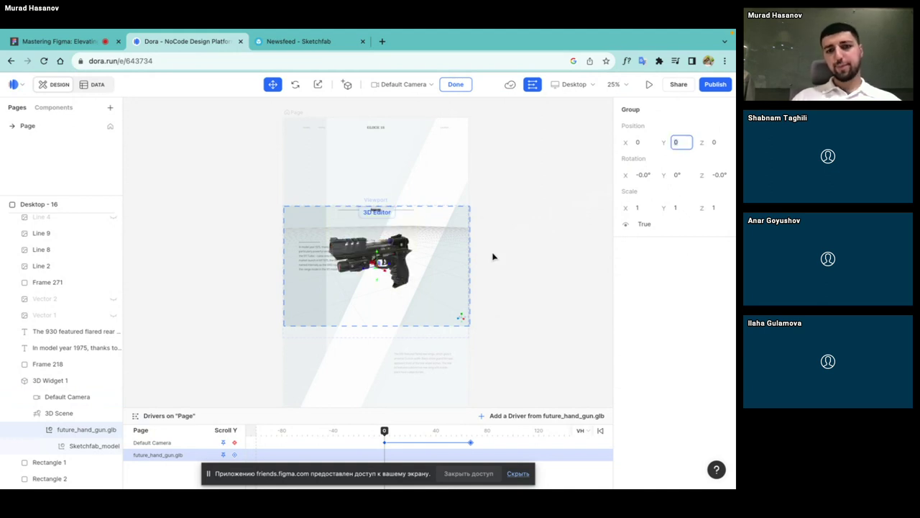
Step: Select future_hand_gun.glb and exit the 3D scene editor
click(399, 271)
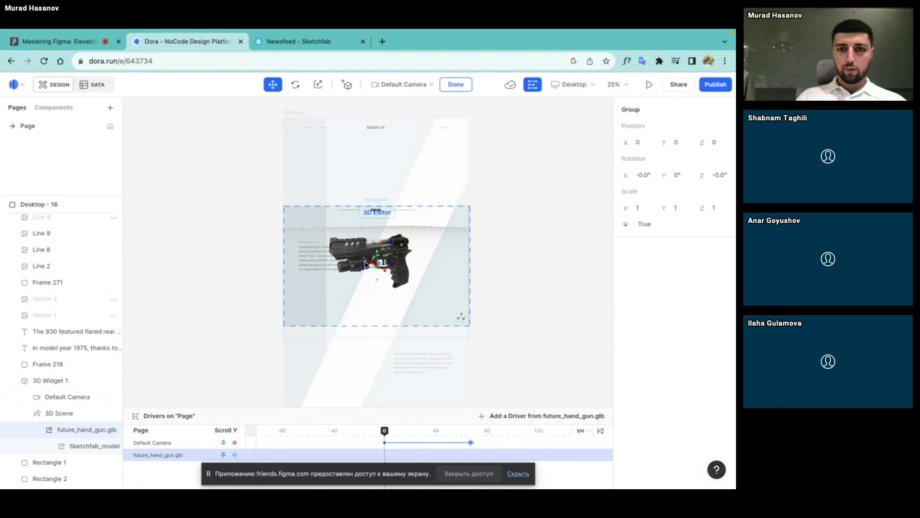
scroll(389, 266, up, 2)
scroll(388, 267, up, 3)
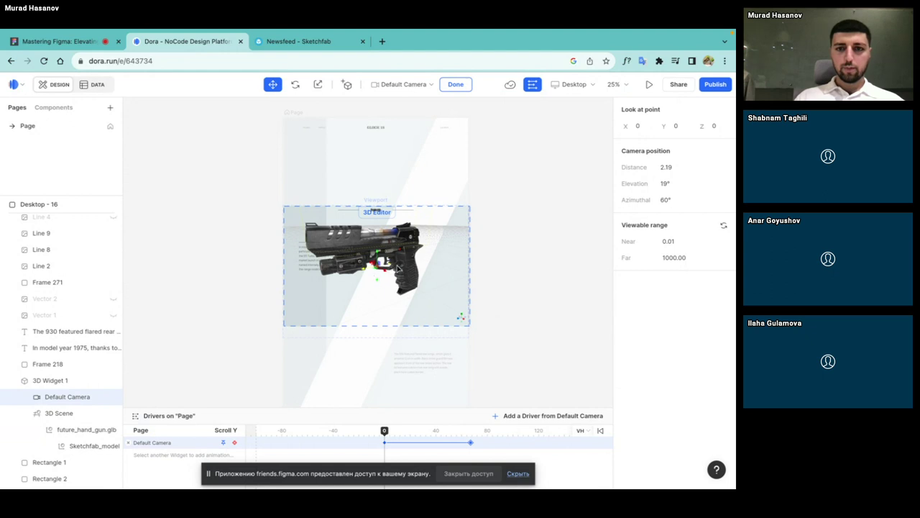
click(398, 269)
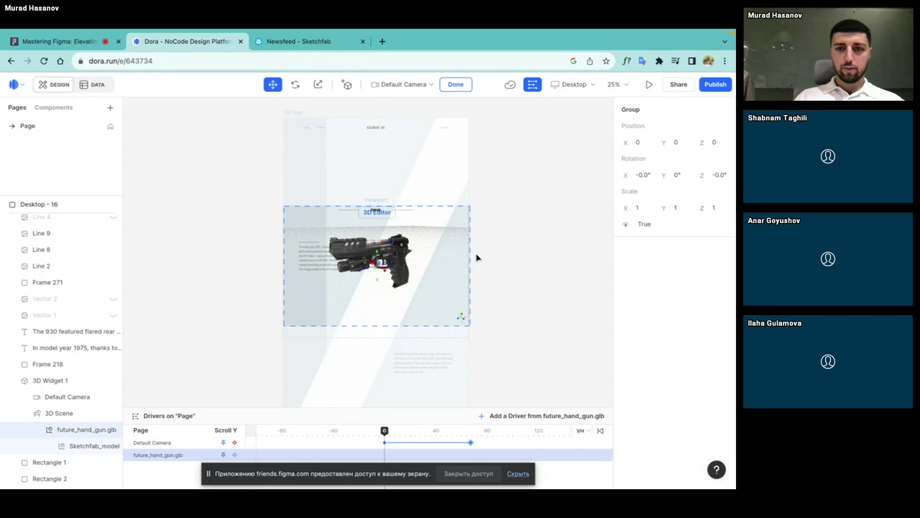
key(Escape)
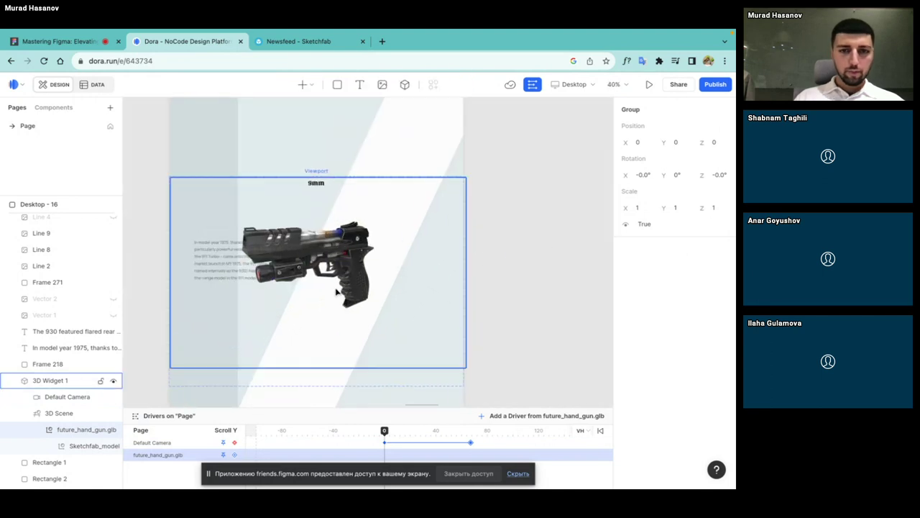
Step: Drag the gun right in 3D Widget 1, bringing its Z position to about −1.0
click(311, 265)
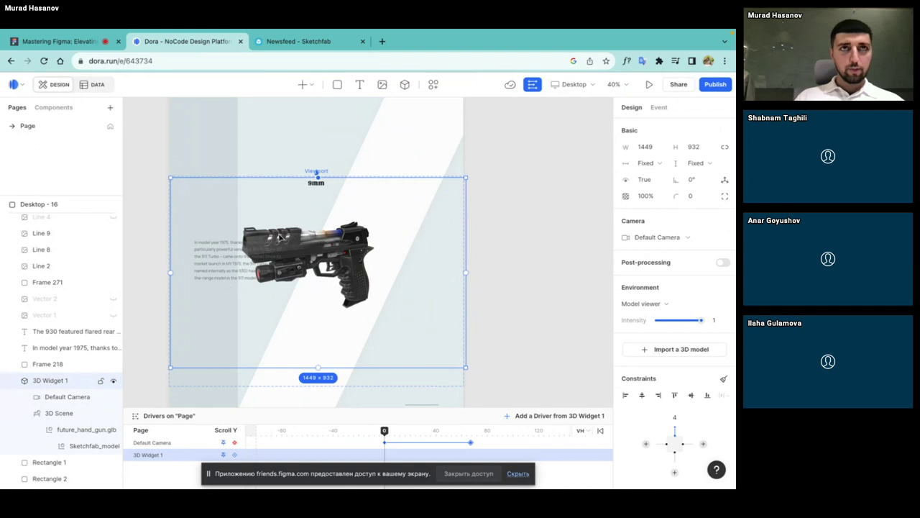
mouse_move(67, 397)
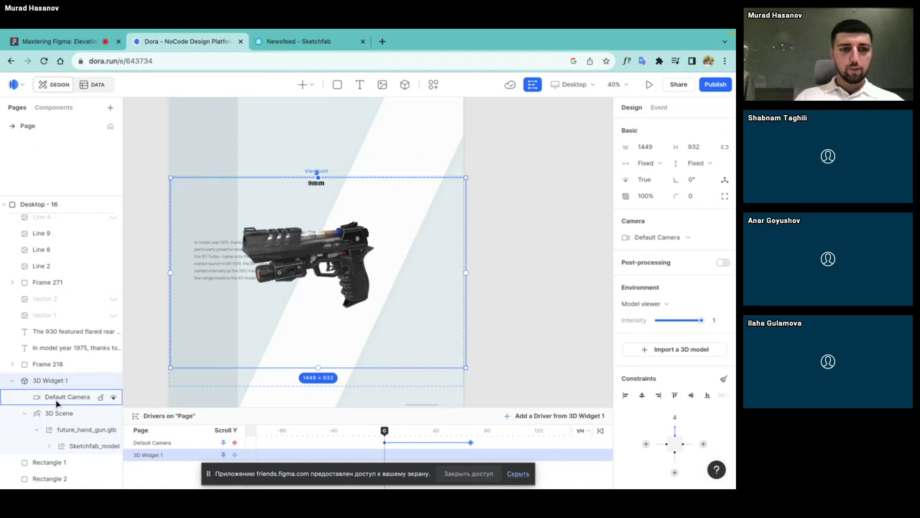
click(57, 400)
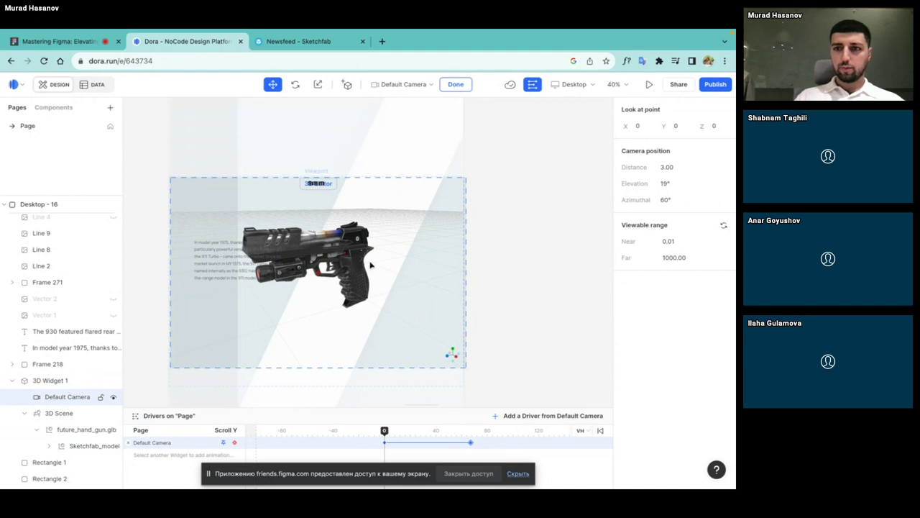
click(360, 272)
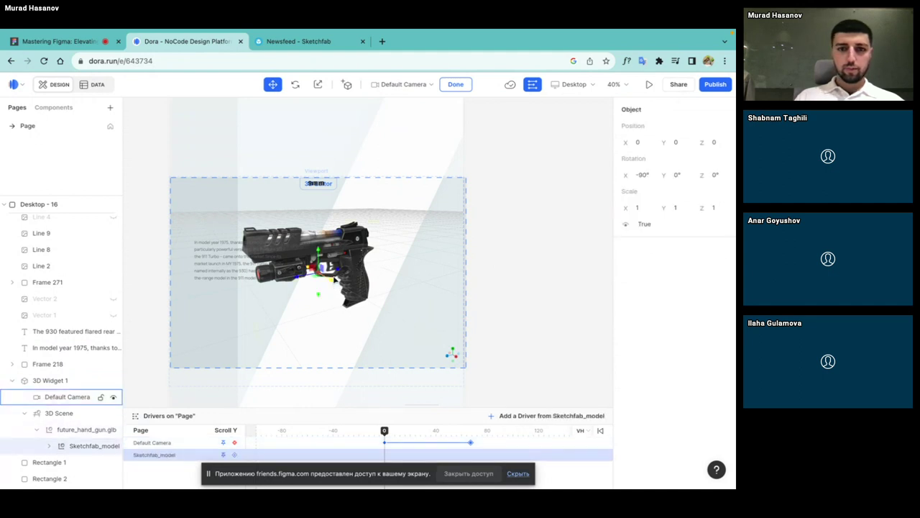
drag(338, 272, 394, 271)
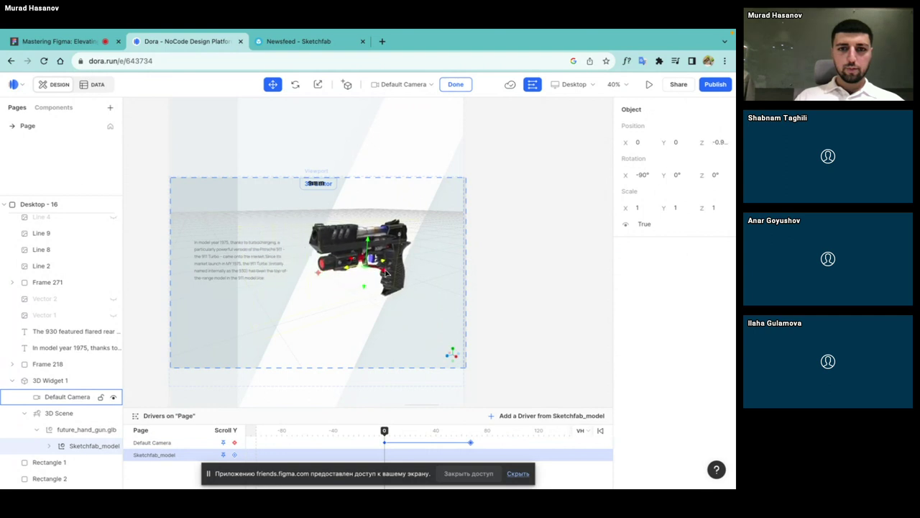
key(Escape)
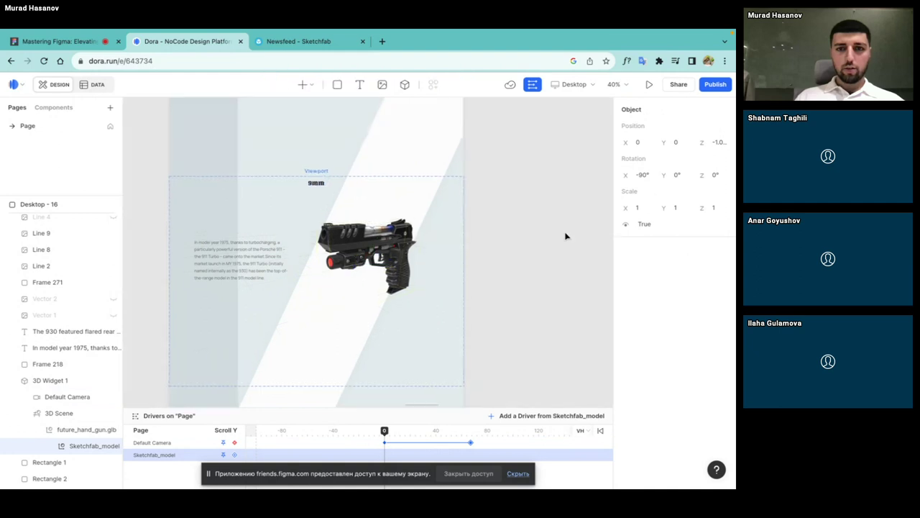
key(Escape)
scroll(537, 255, down, 5)
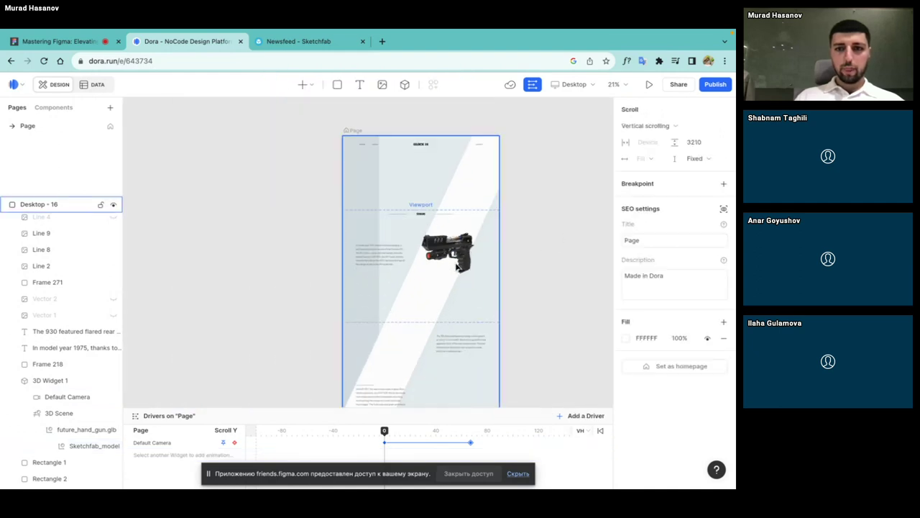
Step: Orbit the camera at scroll 0 to 42° elevation and 98° azimuth
click(457, 267)
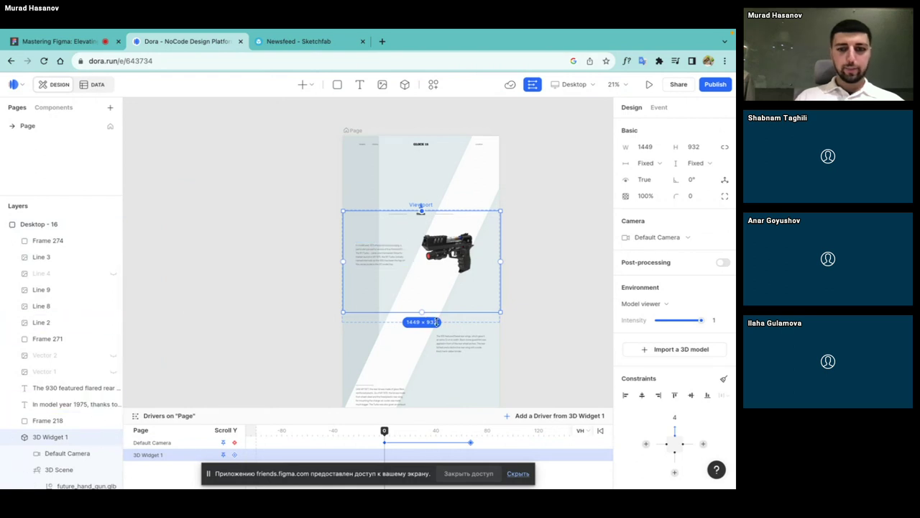
click(471, 444)
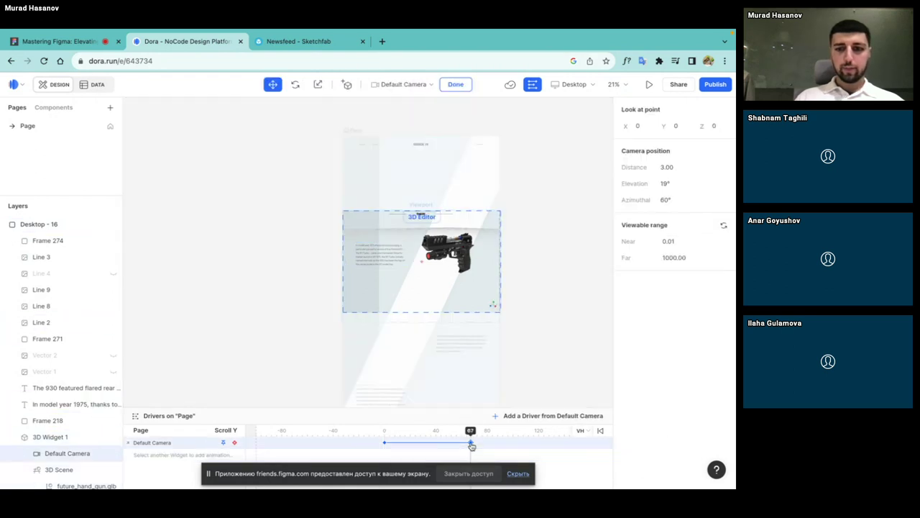
click(385, 443)
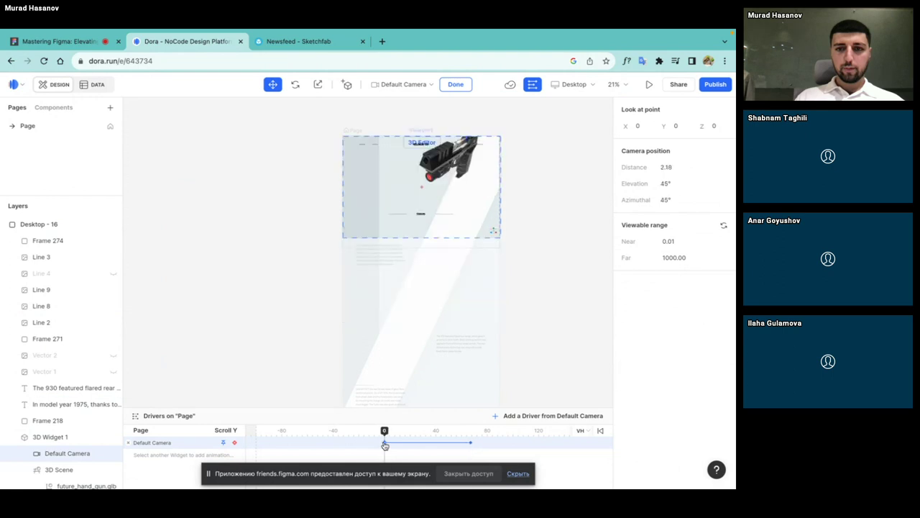
click(471, 444)
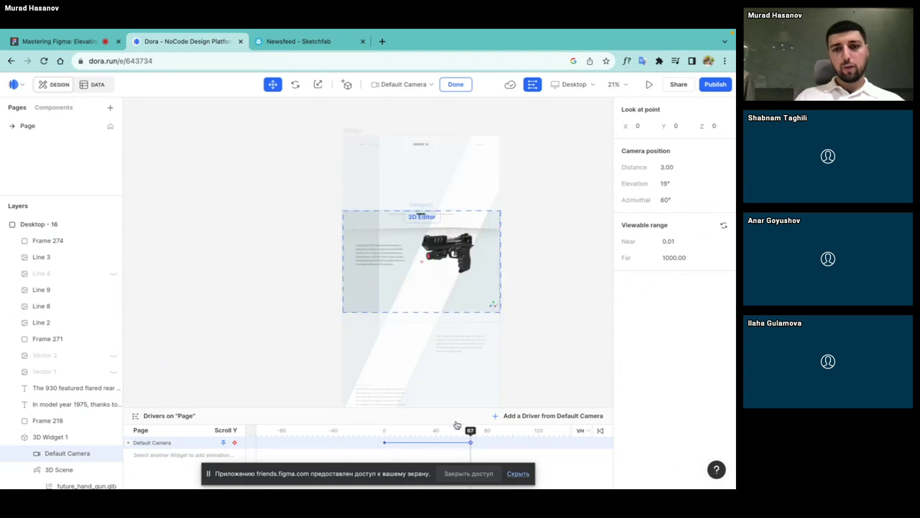
click(385, 443)
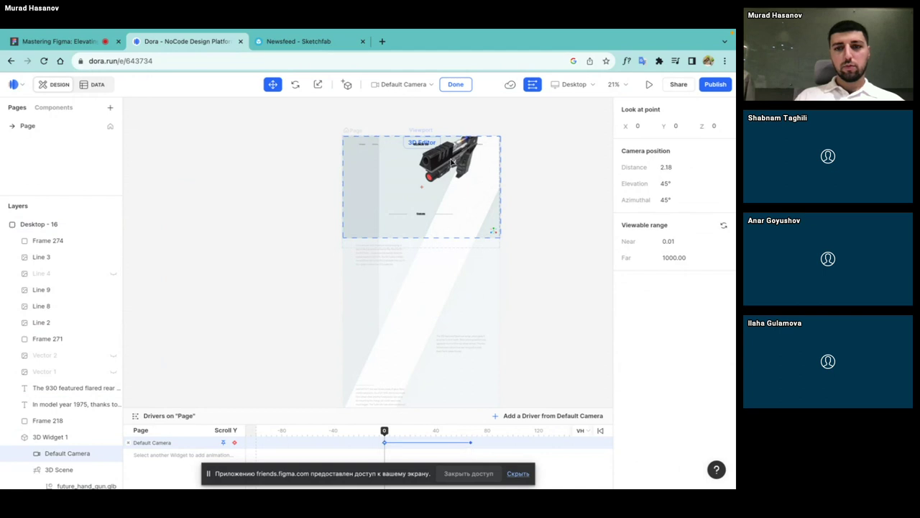
mouse_move(438, 172)
mouse_down()
mouse_move(449, 171)
mouse_move(429, 168)
mouse_up()
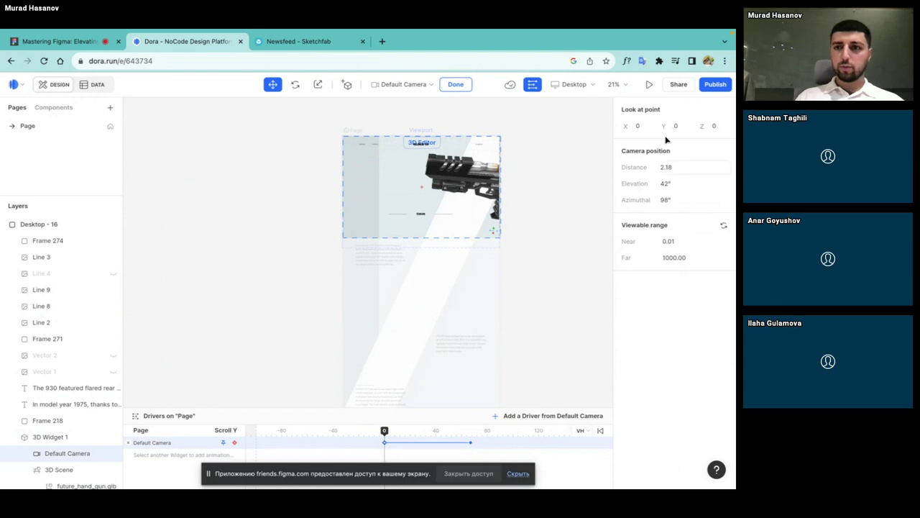
Step: Aim the camera at look-at X -1 and orbit to a near-level side view
click(639, 127)
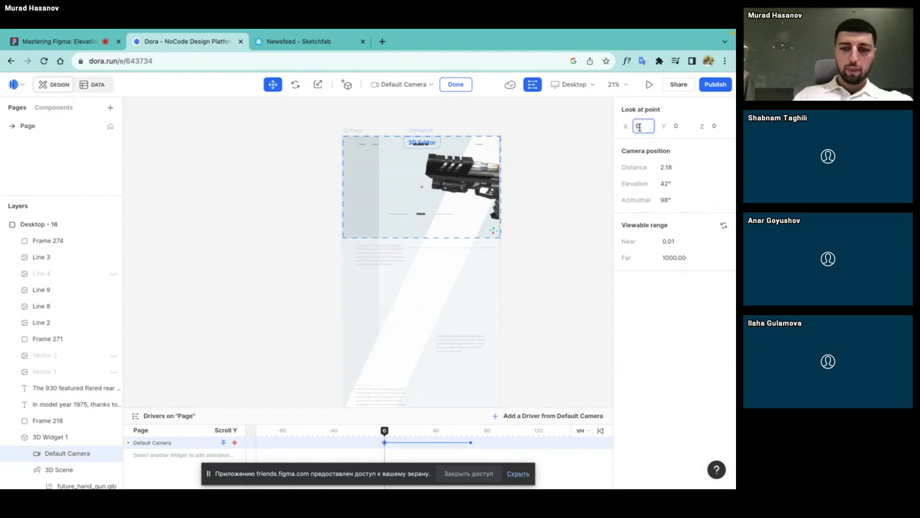
text(-1)
key(Return)
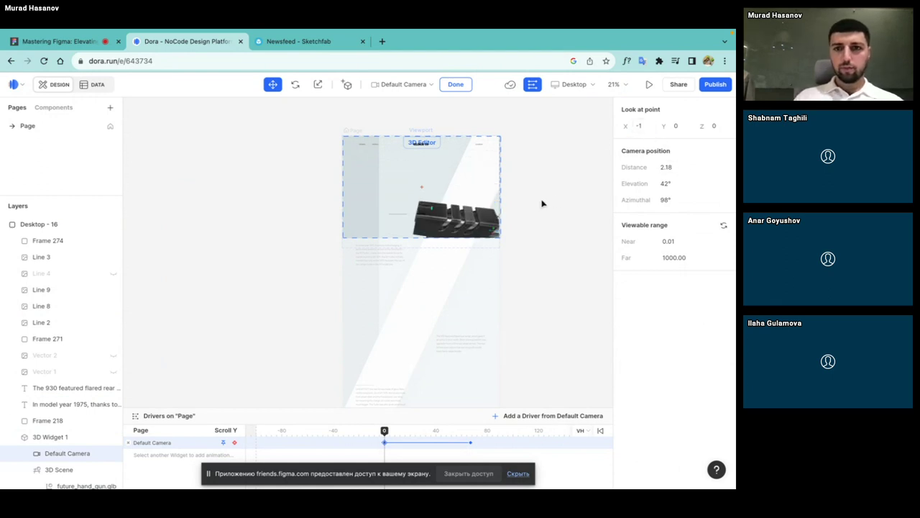
scroll(528, 199, down, 2)
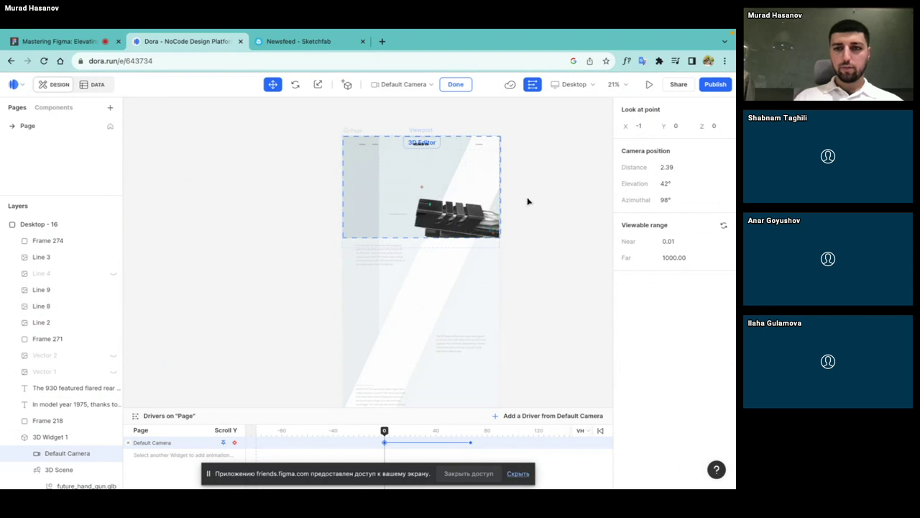
scroll(530, 201, down, 2)
drag(468, 212, 464, 210)
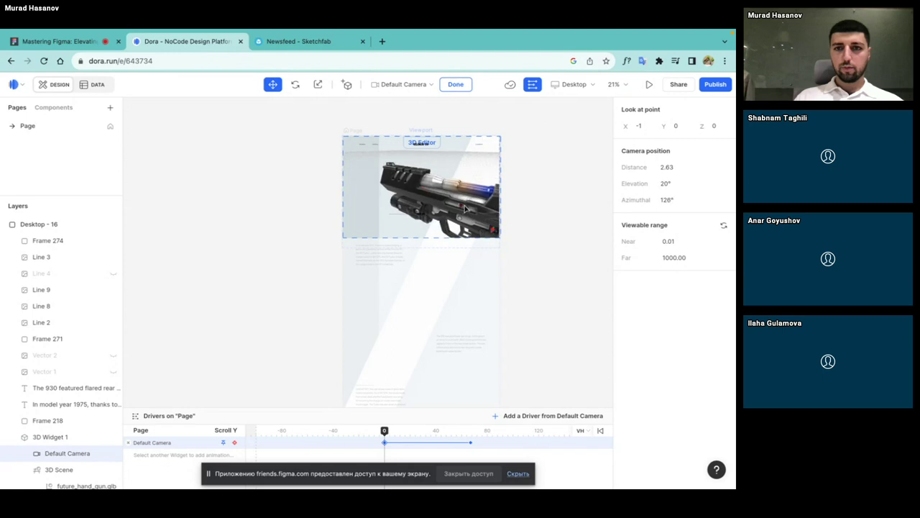
drag(464, 210, 479, 207)
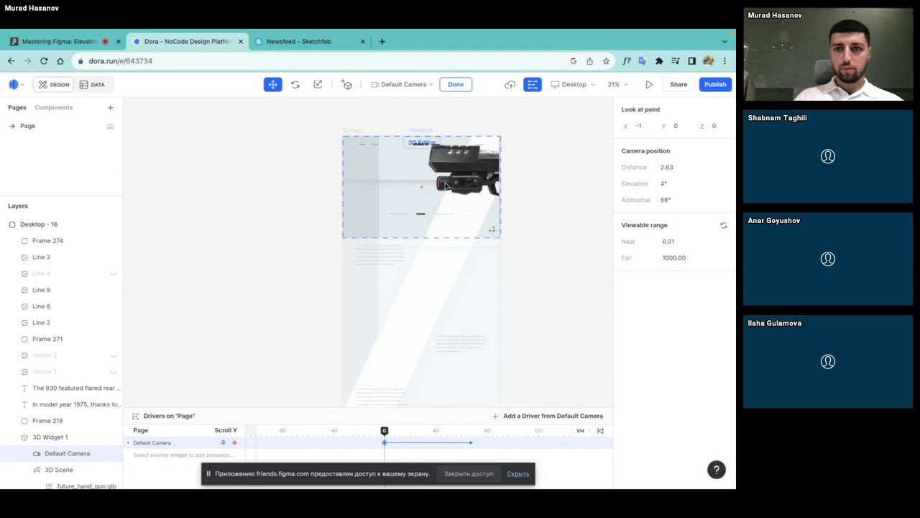
Step: Slide the gun fully into view and pull the camera back to distance 3.74
click(469, 184)
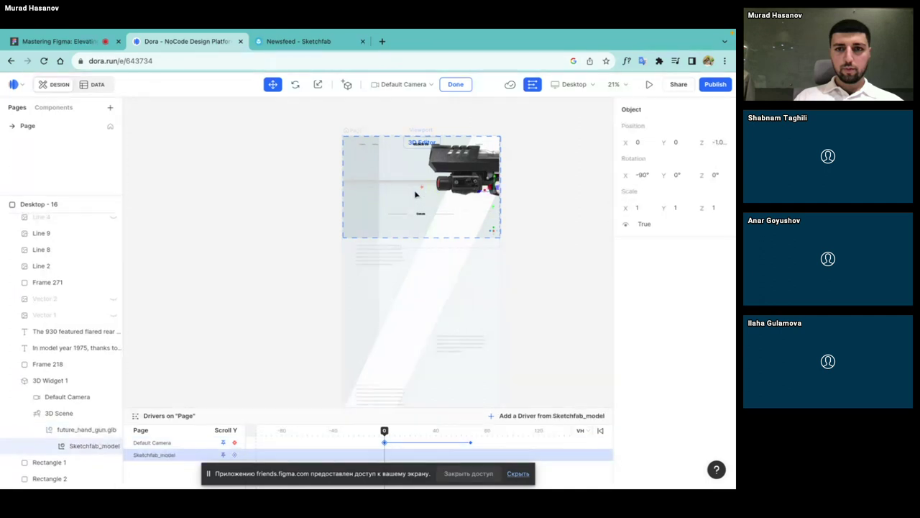
drag(493, 200, 421, 202)
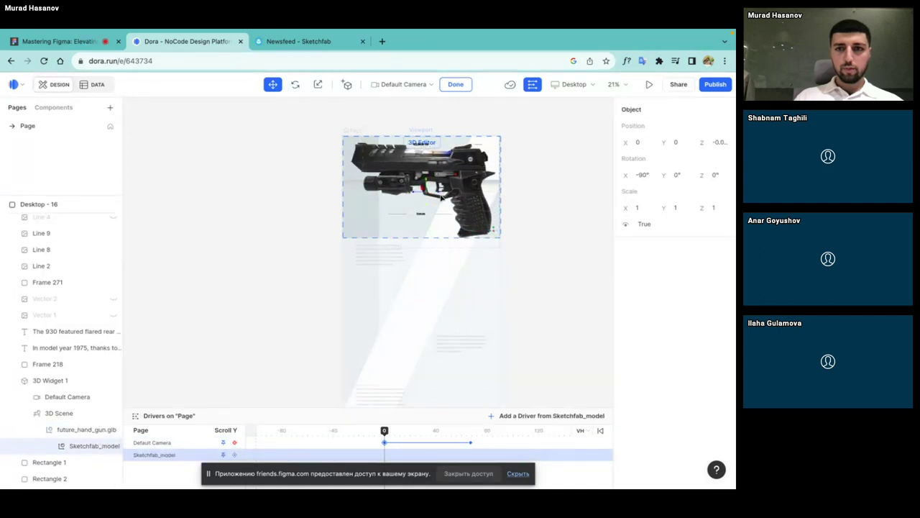
click(440, 198)
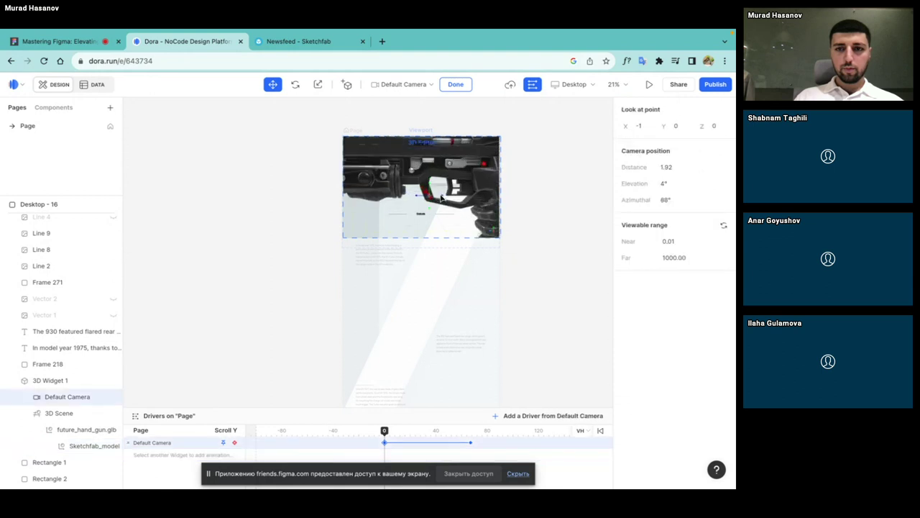
scroll(441, 197, down, 5)
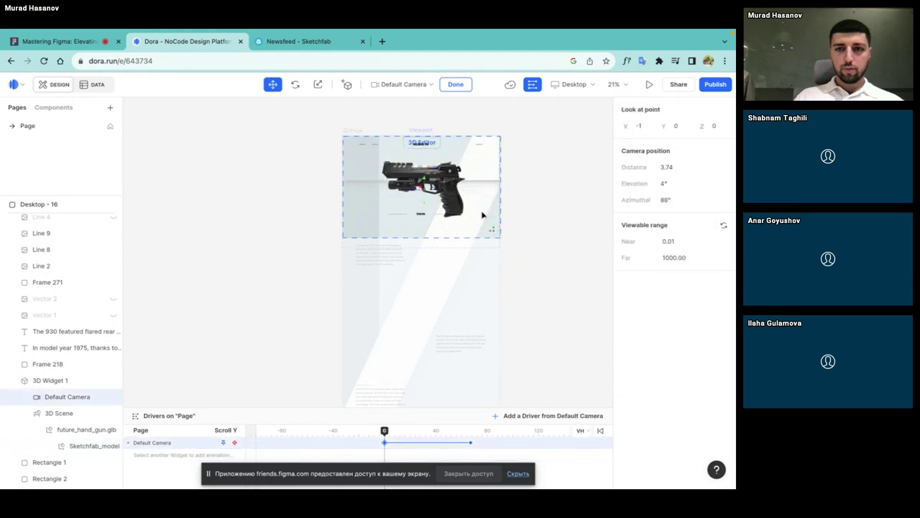
Step: Remove the old camera keyframes and key the side-on view at scroll 0
click(471, 443)
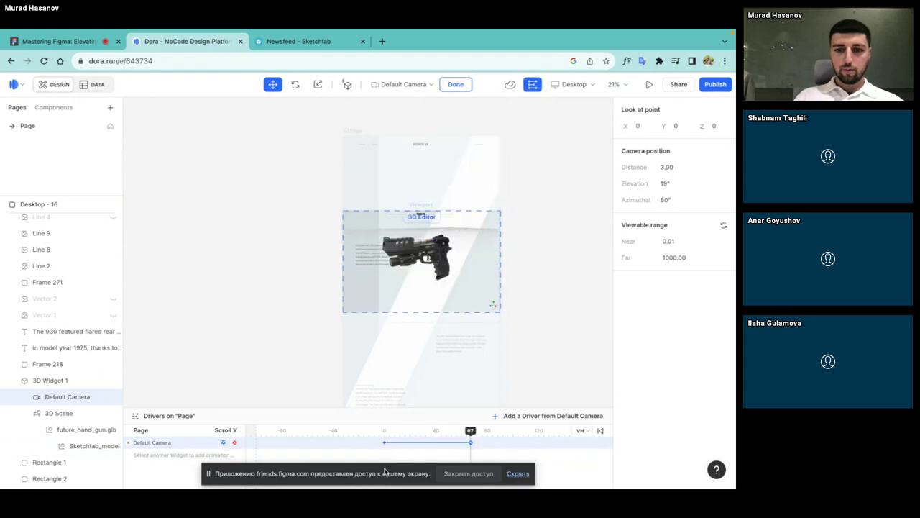
click(235, 443)
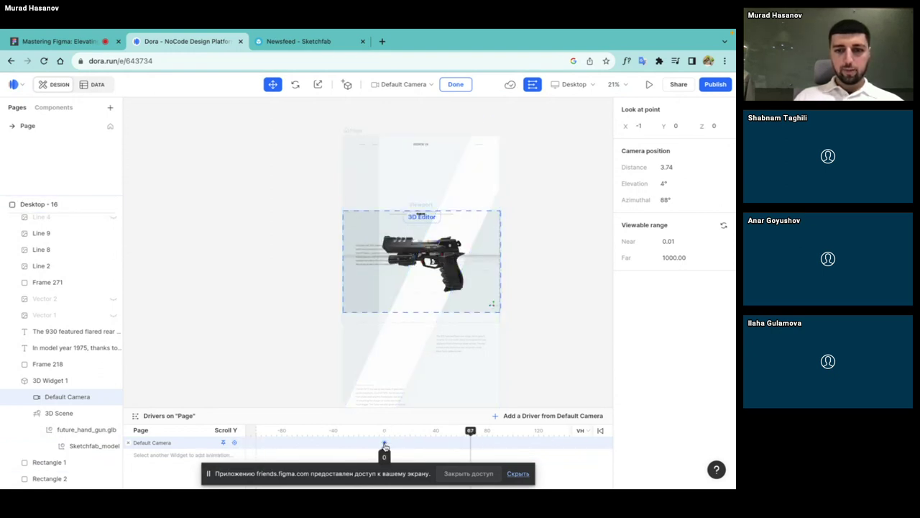
click(384, 443)
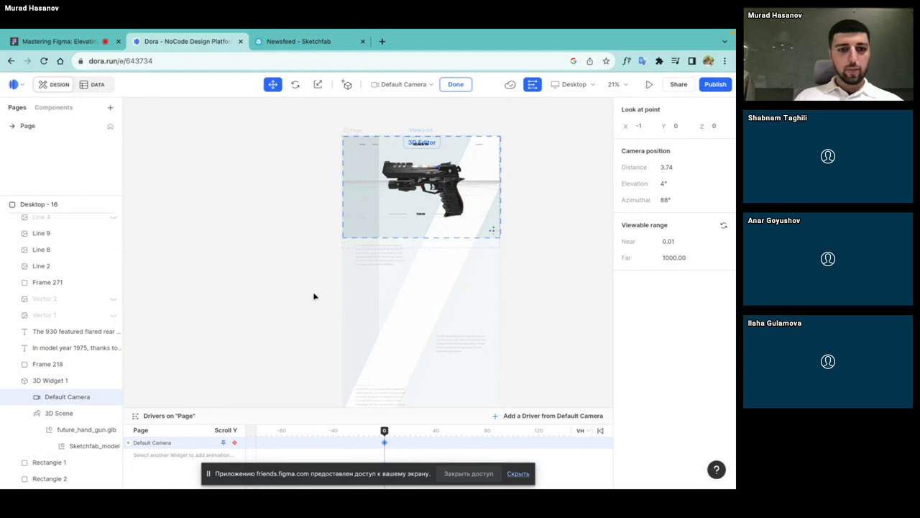
Step: Select 3D Scene and move the Drivers playhead from 0 to 66
click(64, 413)
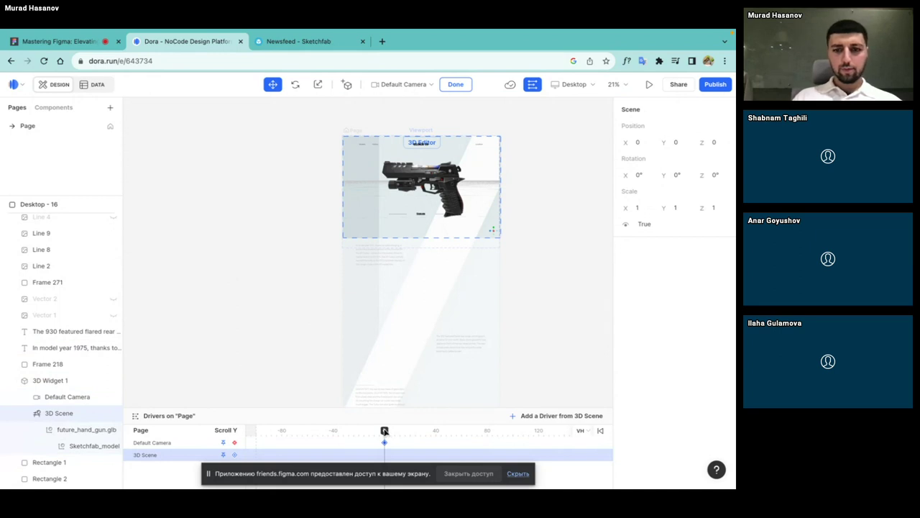
drag(390, 432, 471, 440)
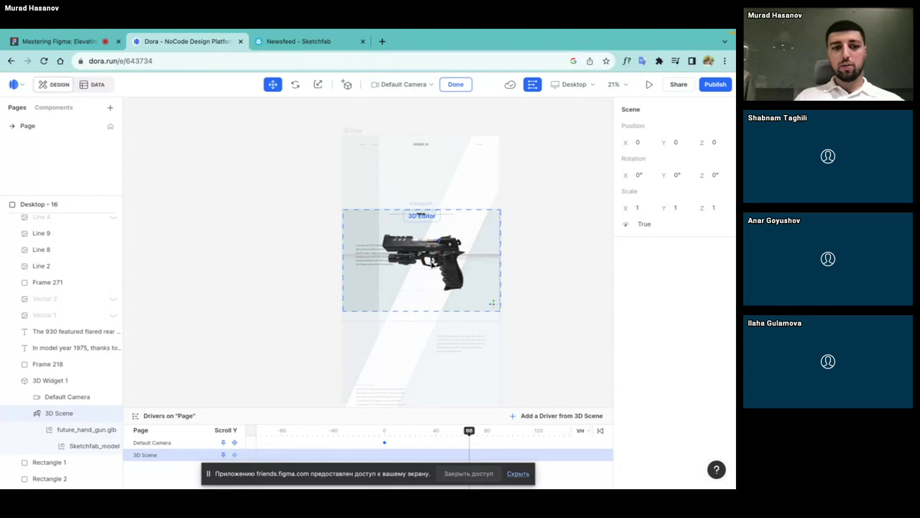
Step: Select Default Camera and set its elevation to 20° at scroll 66
click(94, 394)
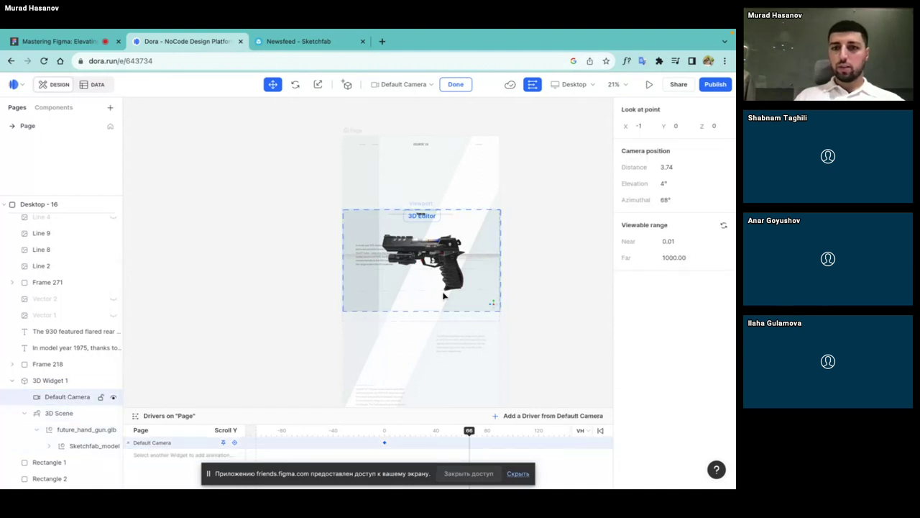
click(674, 173)
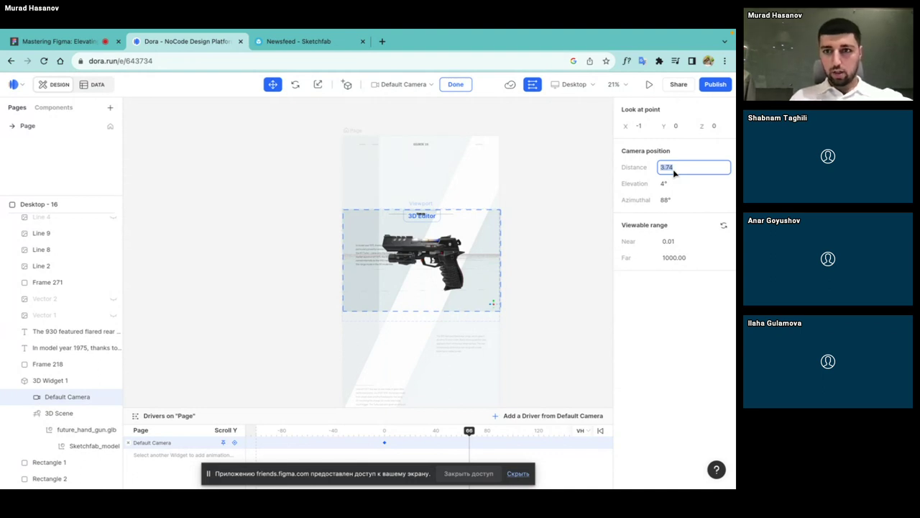
click(676, 183)
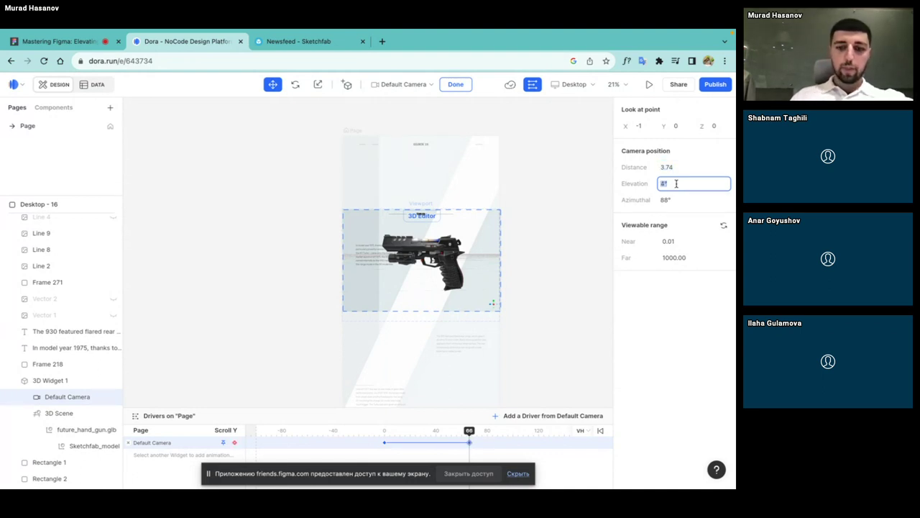
text(80)
key(Return)
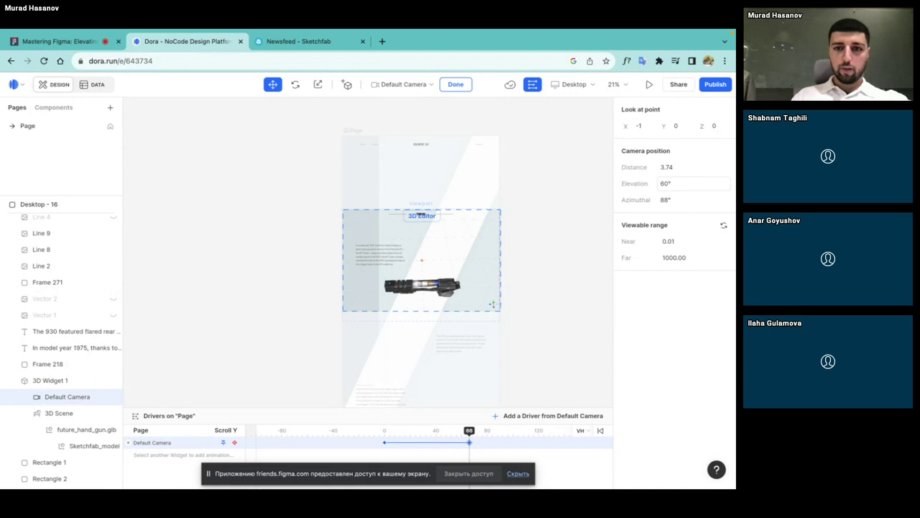
click(684, 185)
text(13)
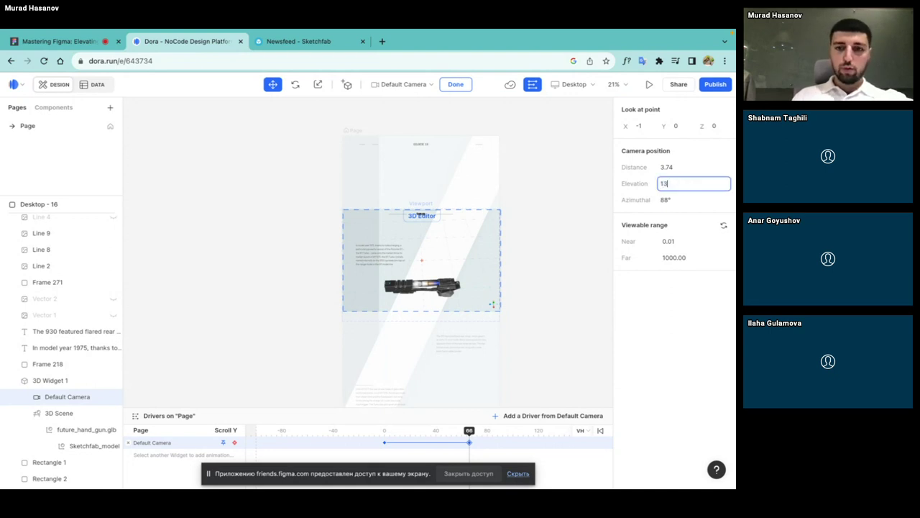
key(Return)
click(683, 185)
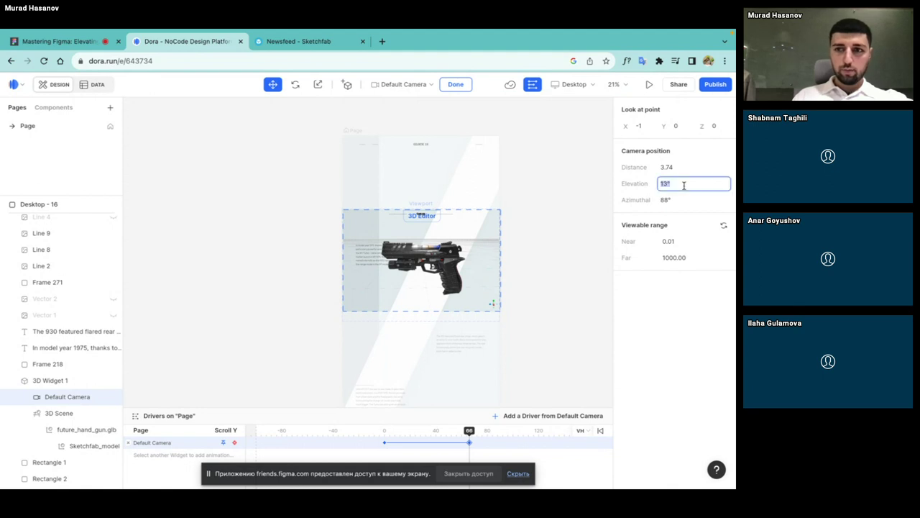
text(20)
key(Return)
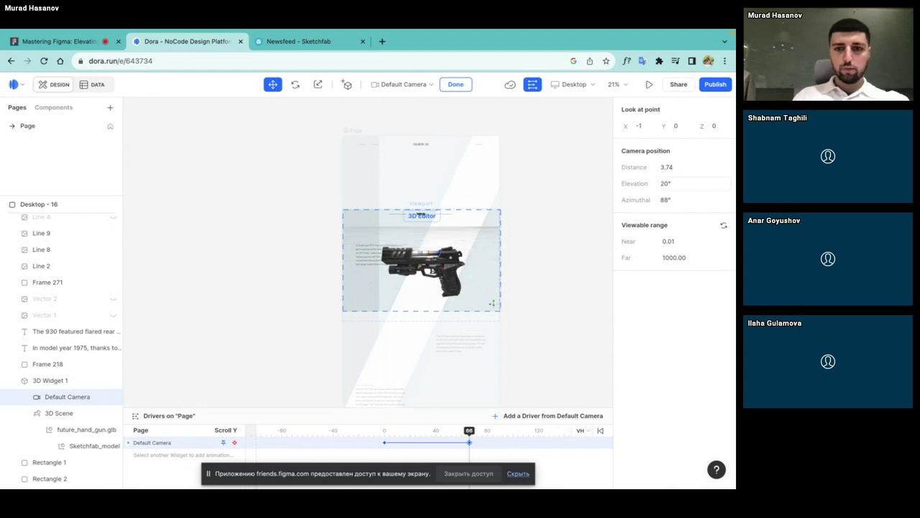
Step: Set the camera azimuth to 55° and return to the page
click(676, 199)
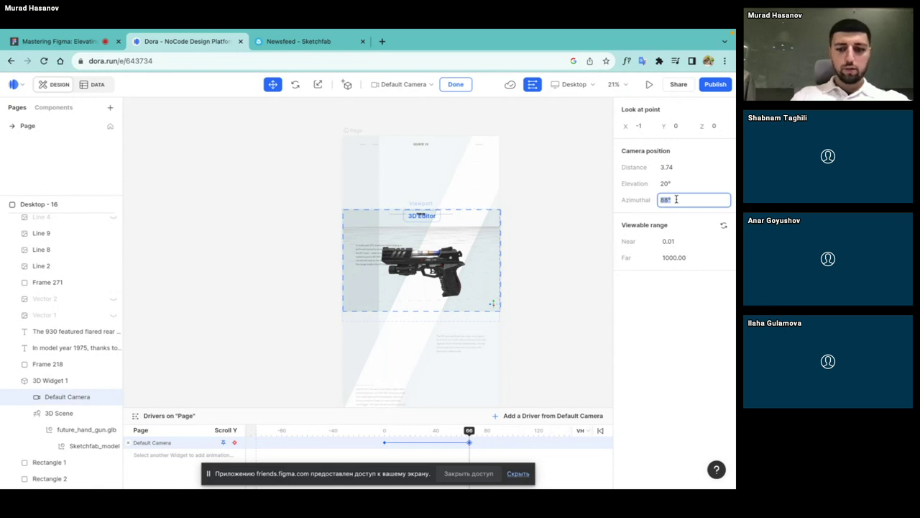
text(120)
key(Return)
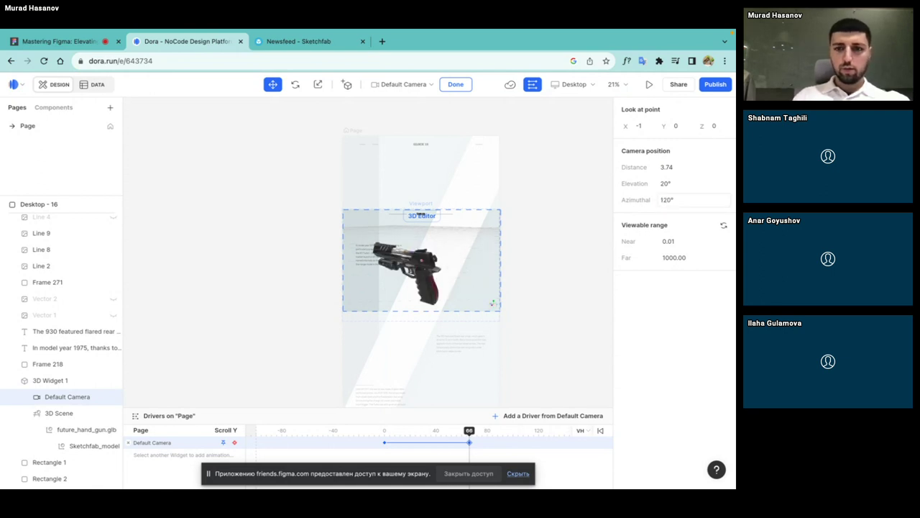
click(676, 200)
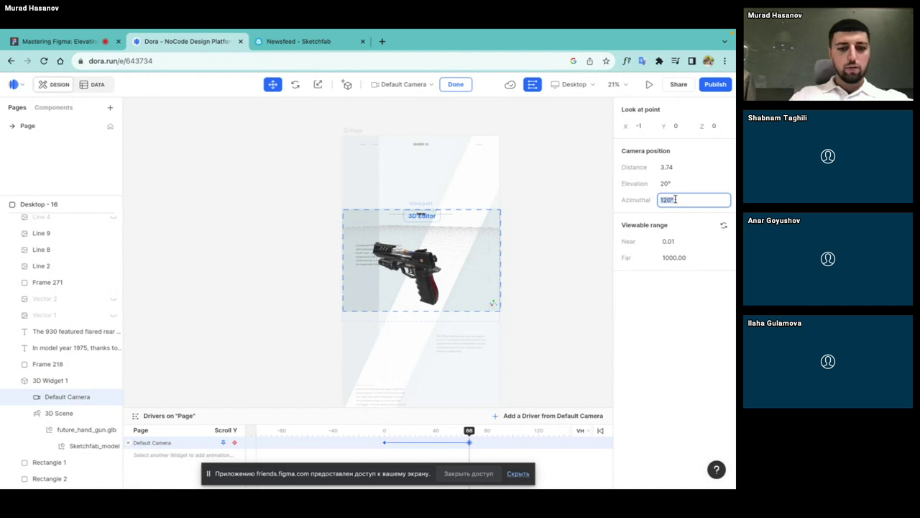
text(39)
key(Return)
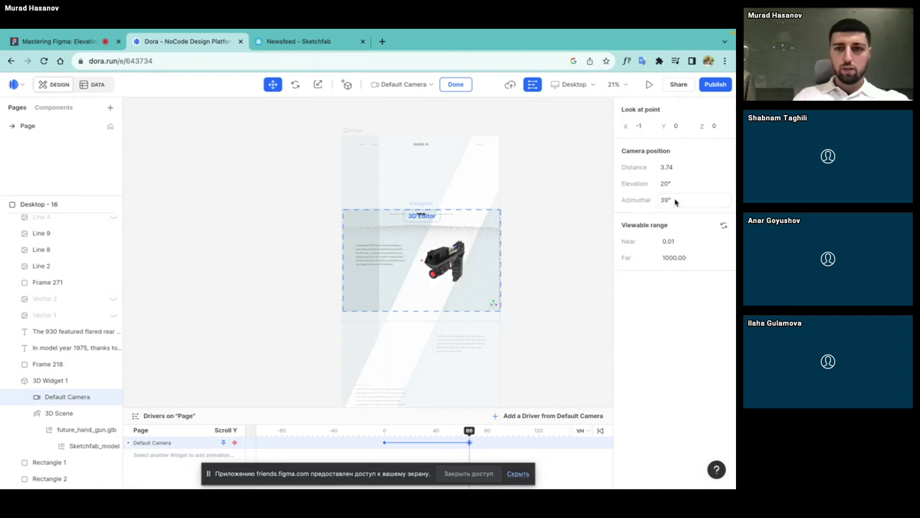
click(684, 200)
text(47)
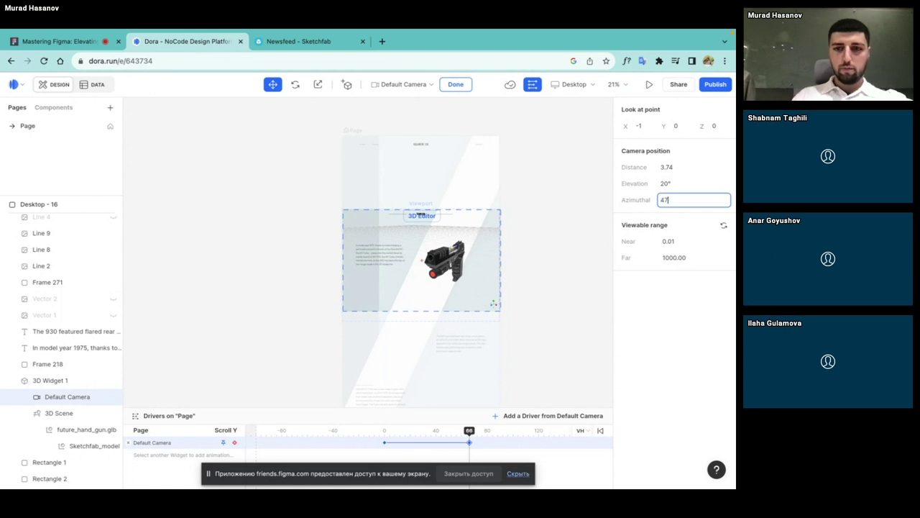
key(Return)
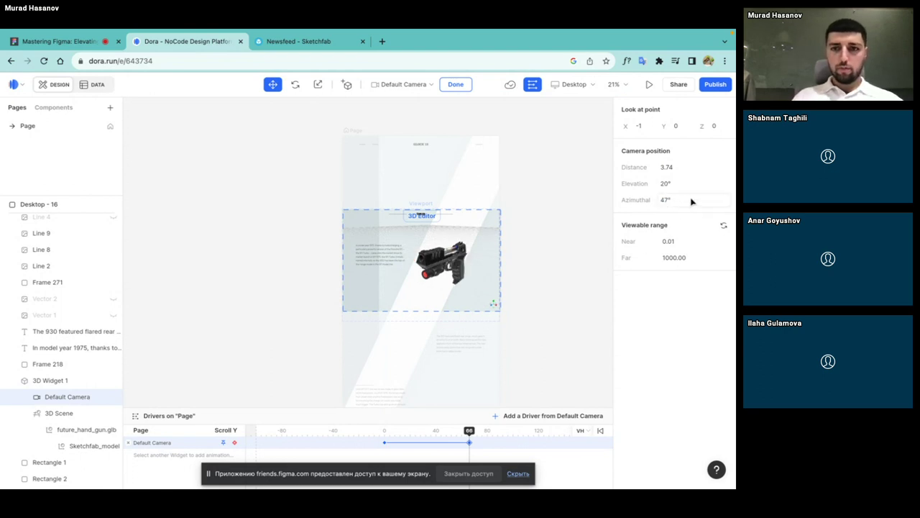
click(684, 200)
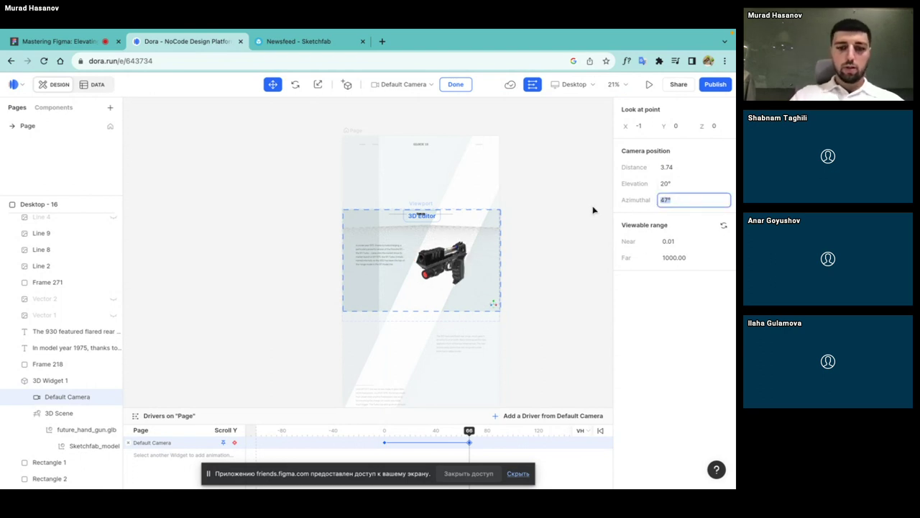
text(55)
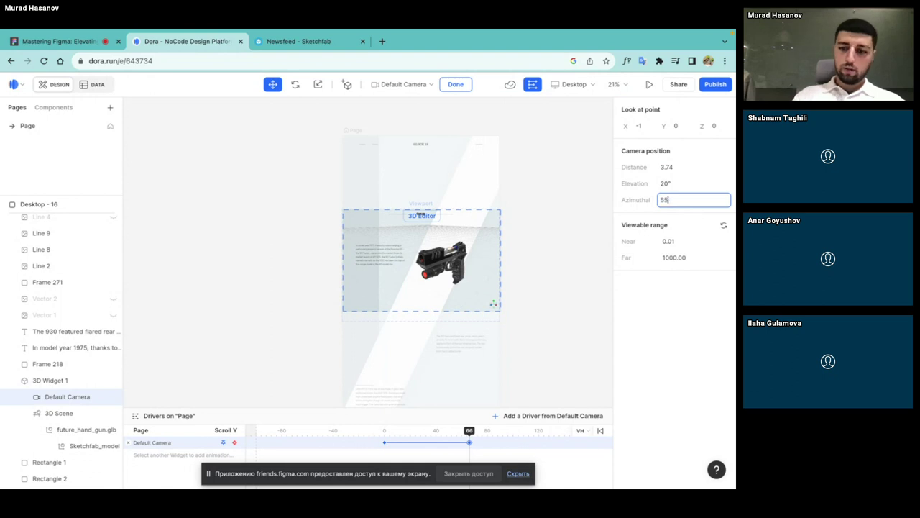
key(Return)
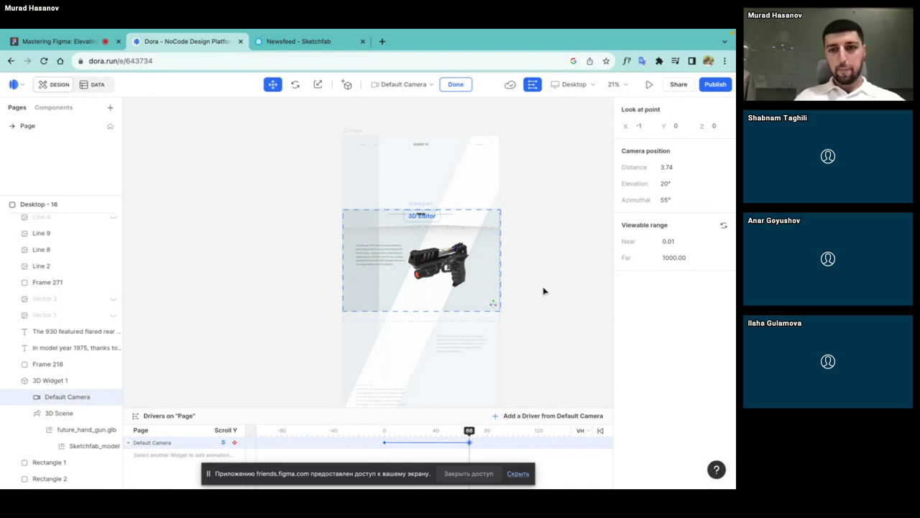
click(545, 290)
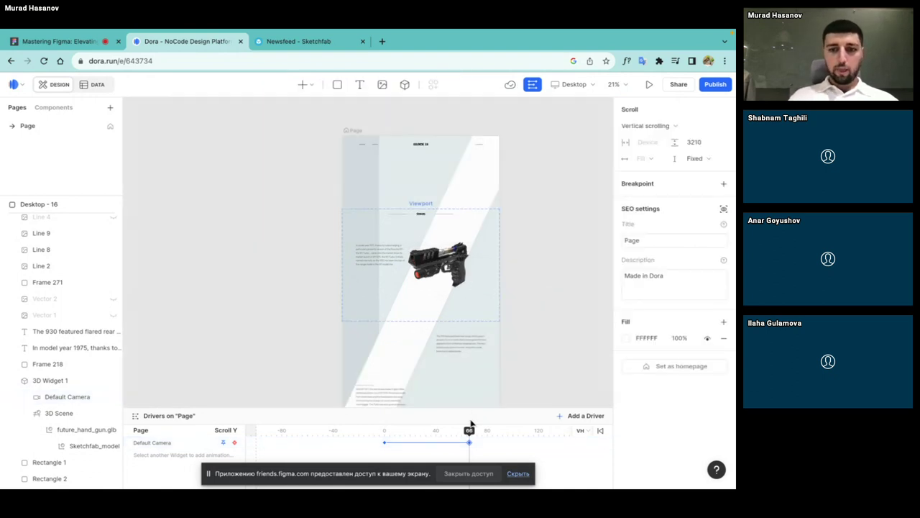
Step: Reopen the camera's 3D editor and scrub the scroll preview through 66 to 130
click(474, 307)
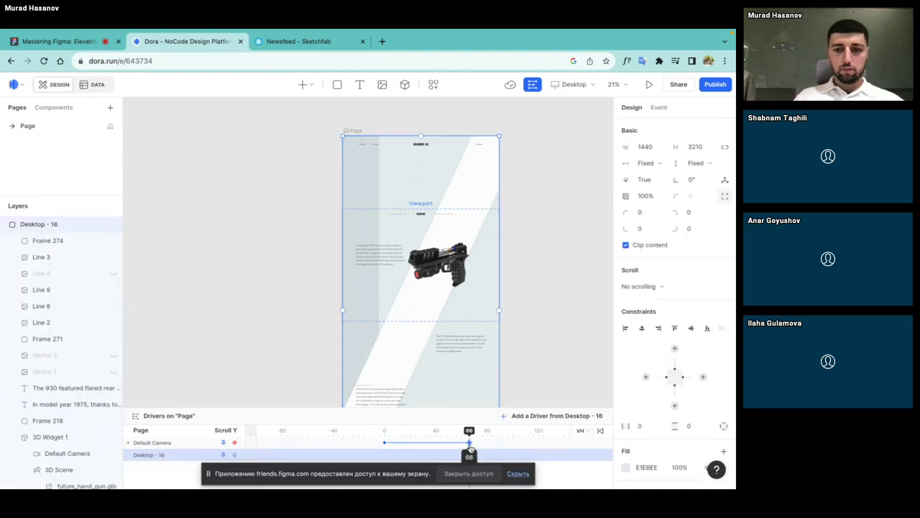
click(470, 448)
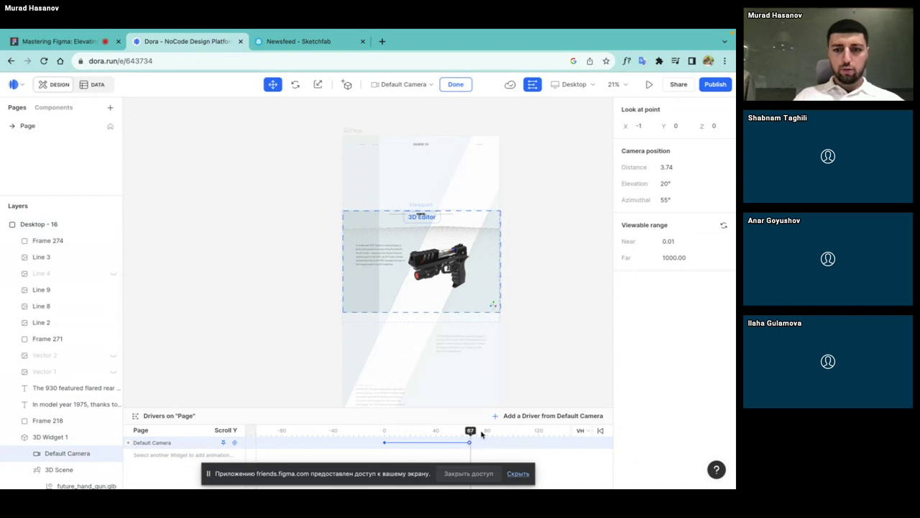
drag(471, 432, 487, 432)
drag(478, 433, 476, 433)
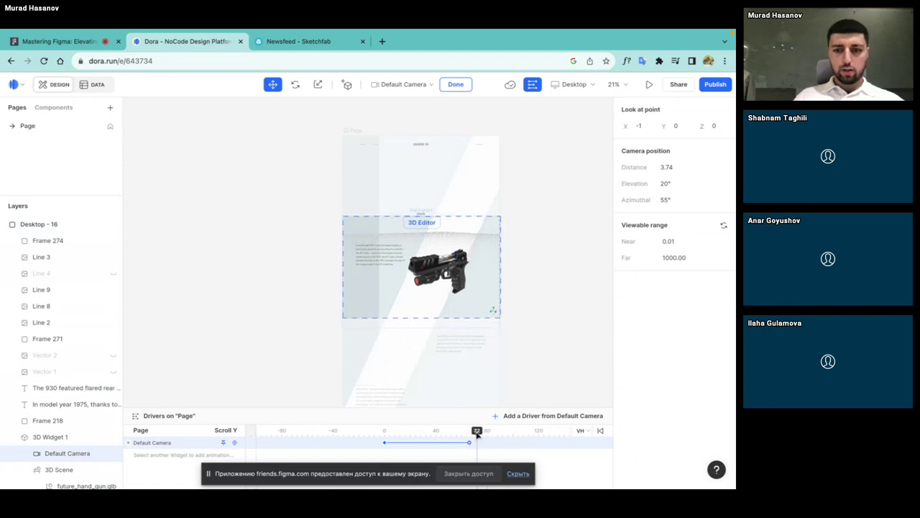
click(469, 443)
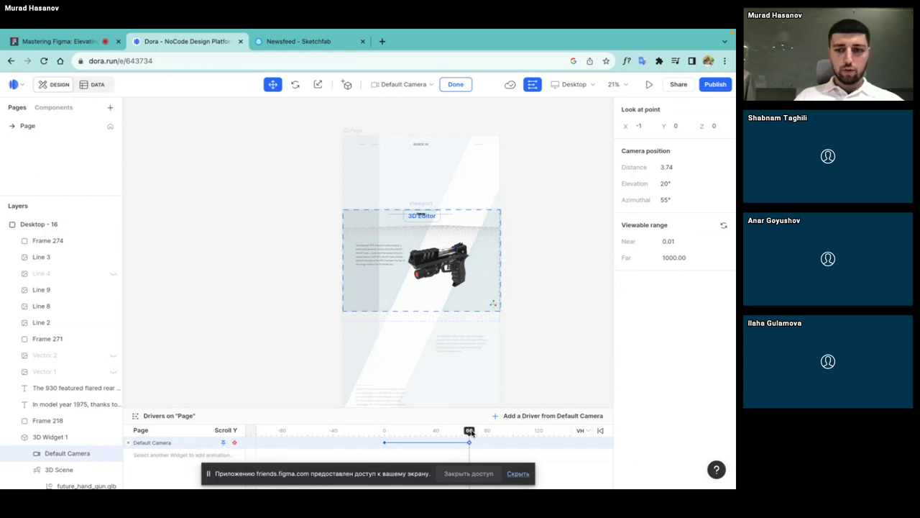
drag(471, 432, 535, 434)
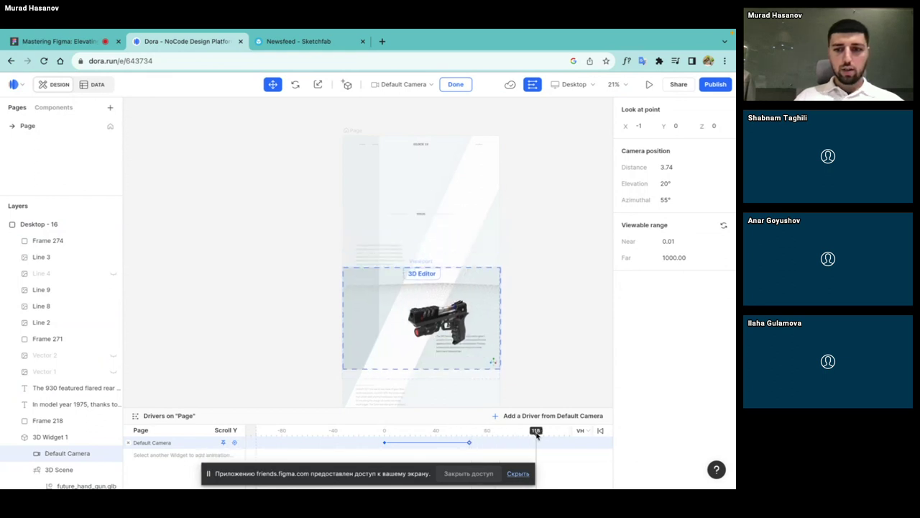
drag(541, 435, 553, 434)
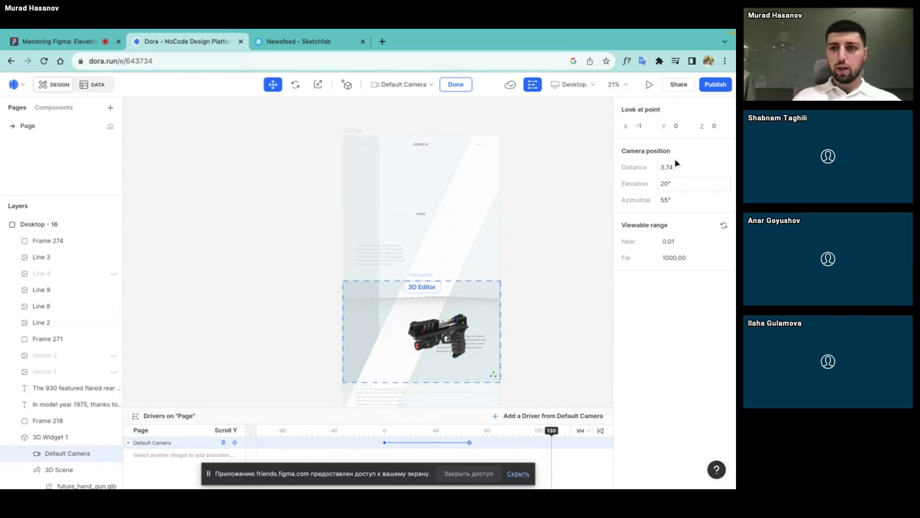
Step: Keyframe the look-at point X to 1 at scroll 130, then rewind the preview to 0
click(646, 125)
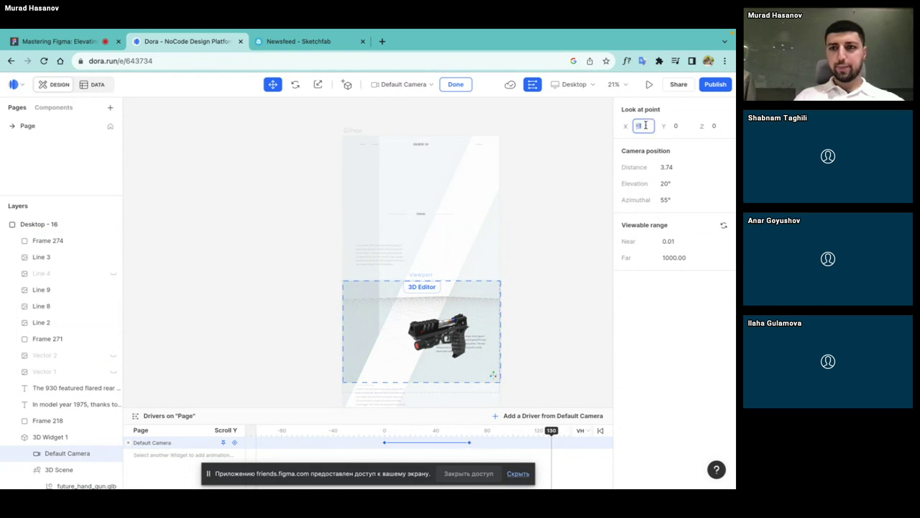
text(1)
key(Return)
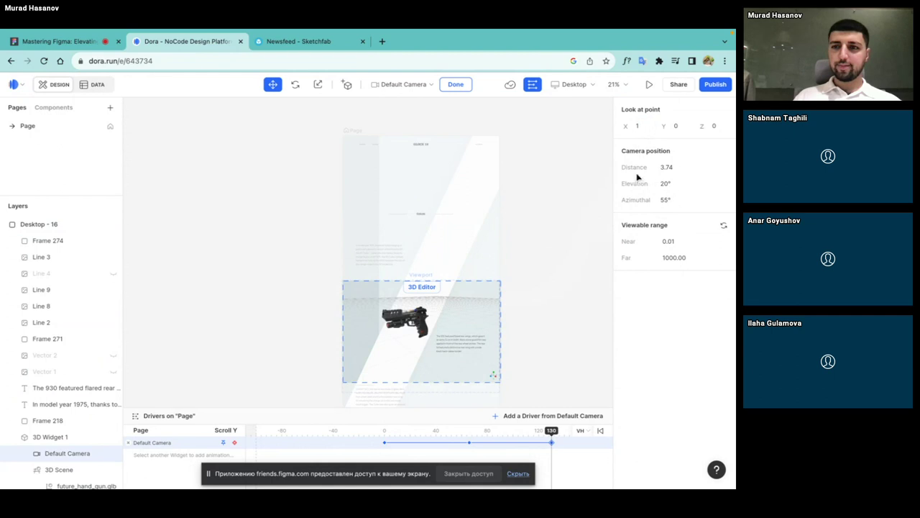
click(646, 127)
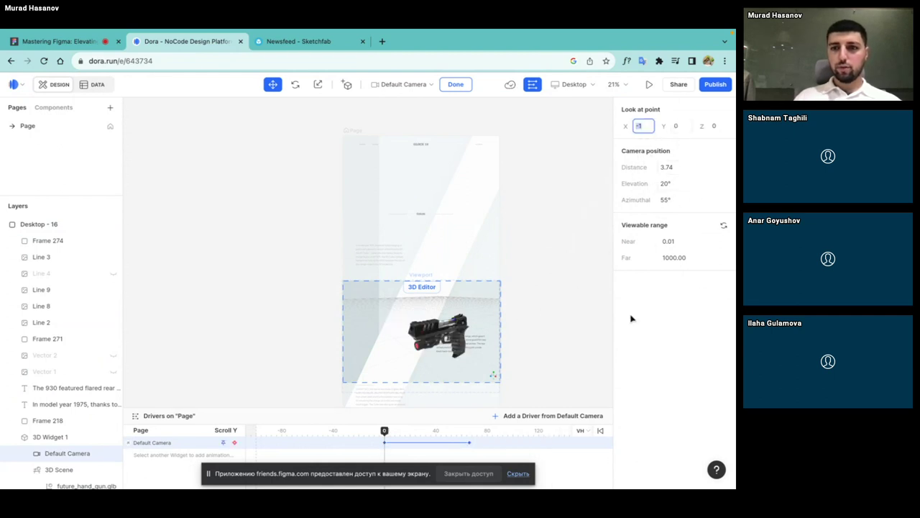
Step: At scroll 0, try camera azimuth values of 189°, 150° and 120°
click(679, 201)
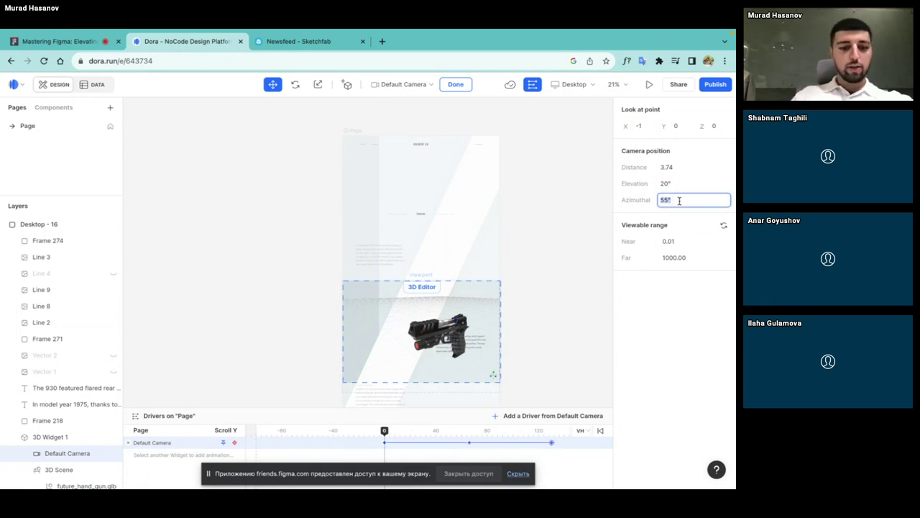
text(189)
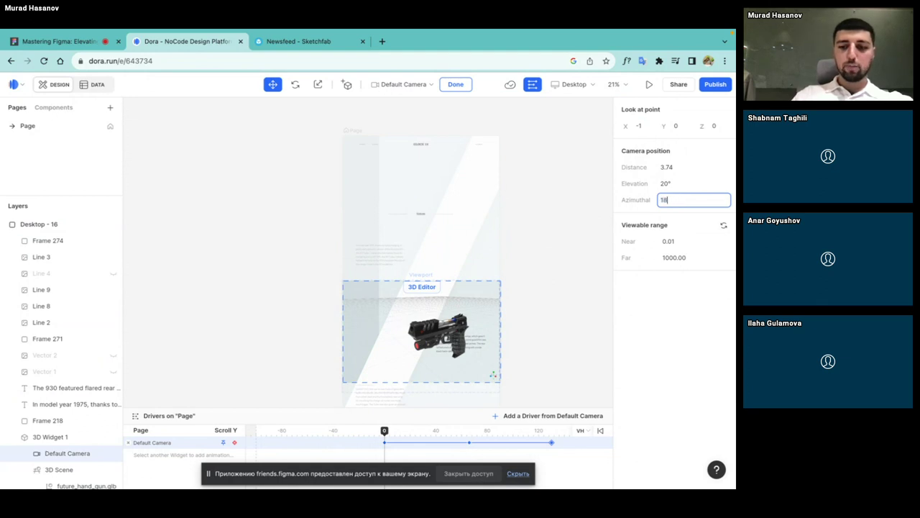
key(Return)
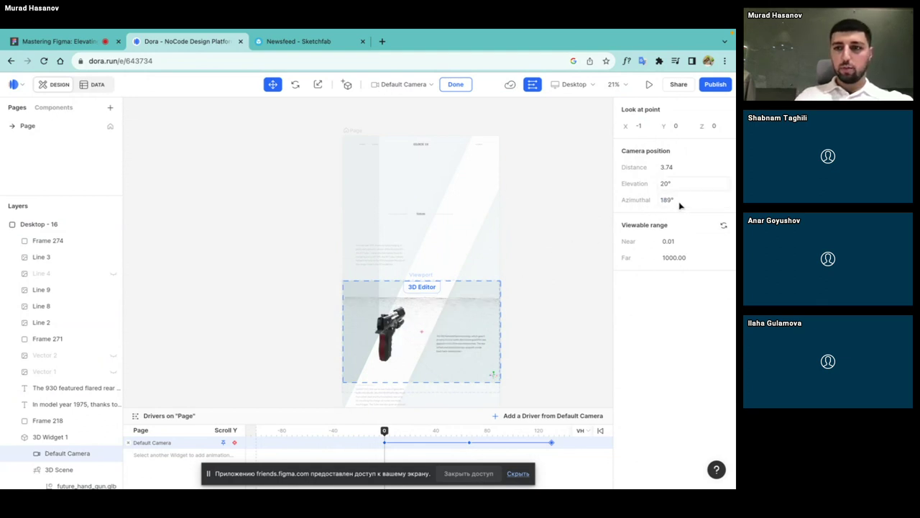
click(680, 200)
text(15)
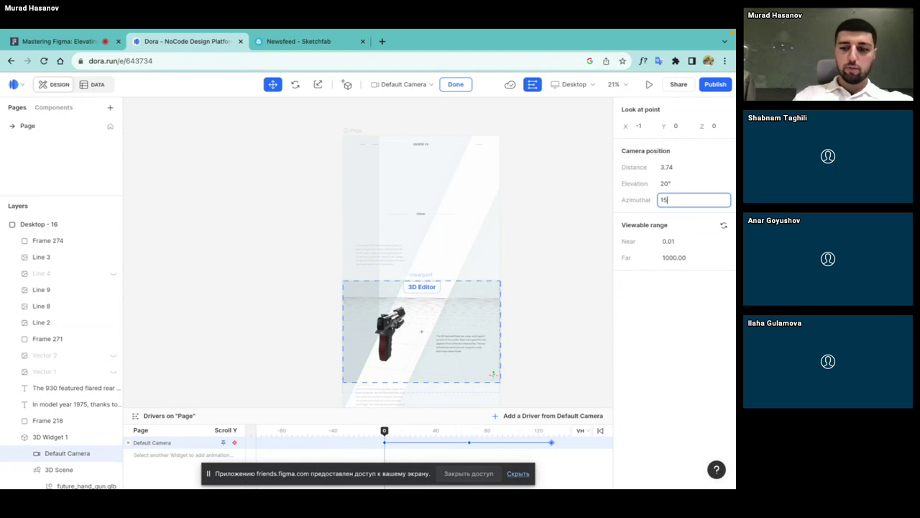
text(0)
key(Return)
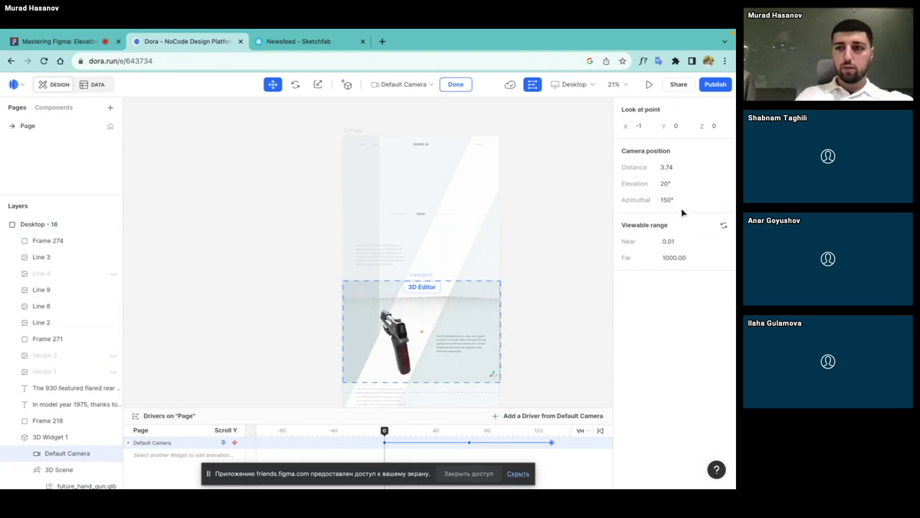
click(681, 199)
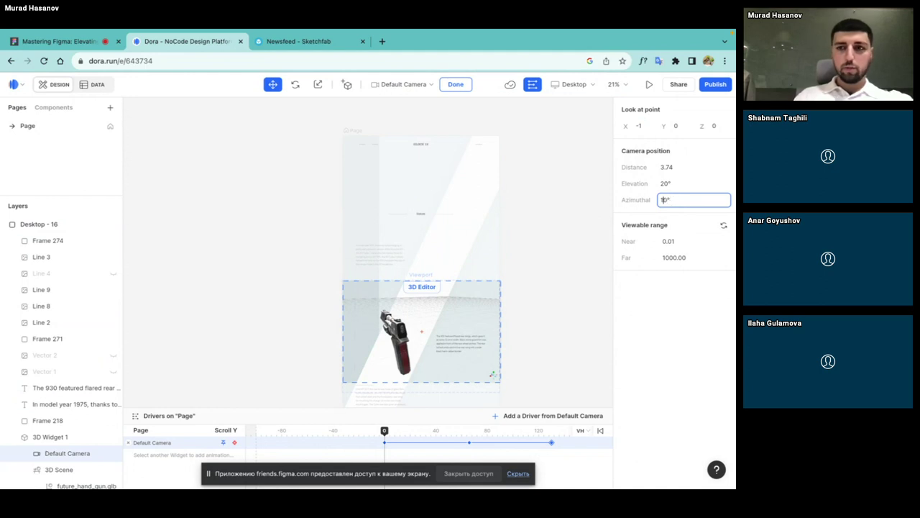
text(2)
key(Return)
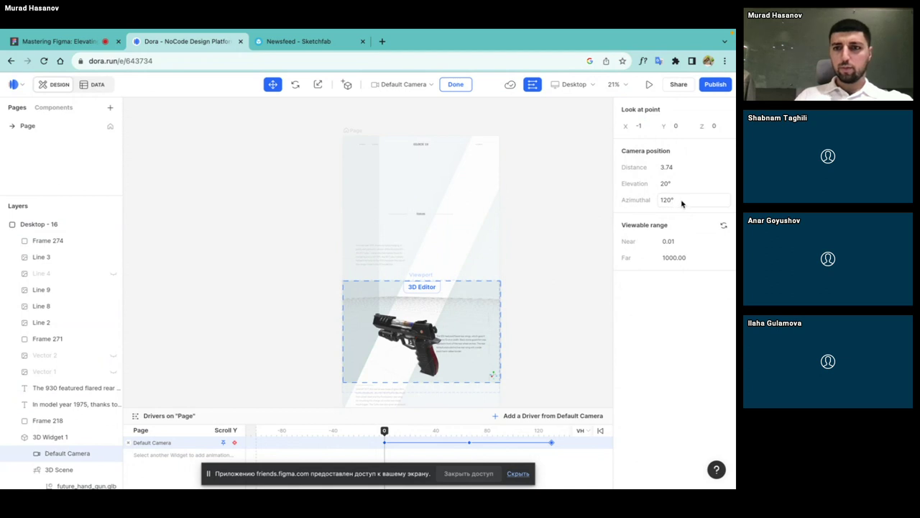
Step: Try azimuths of 200° and 240°, then settle the camera azimuth at 230°
click(682, 200)
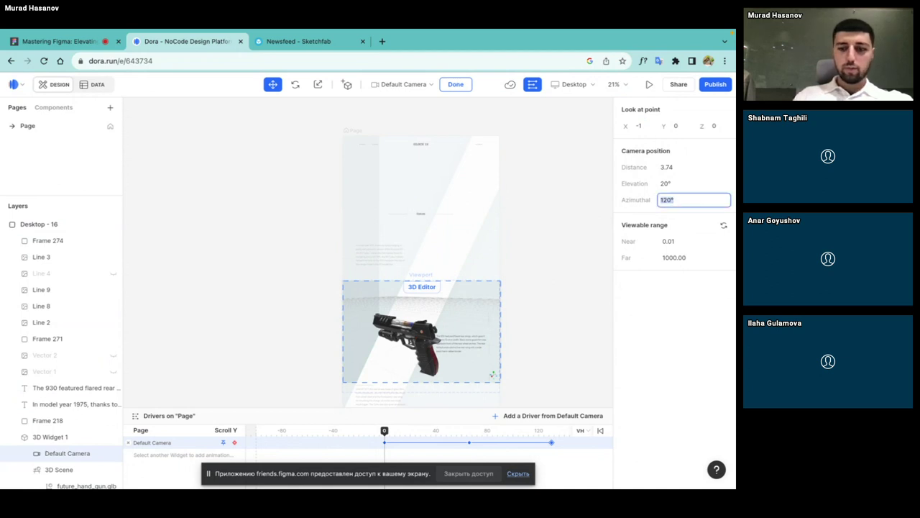
text(200)
key(Return)
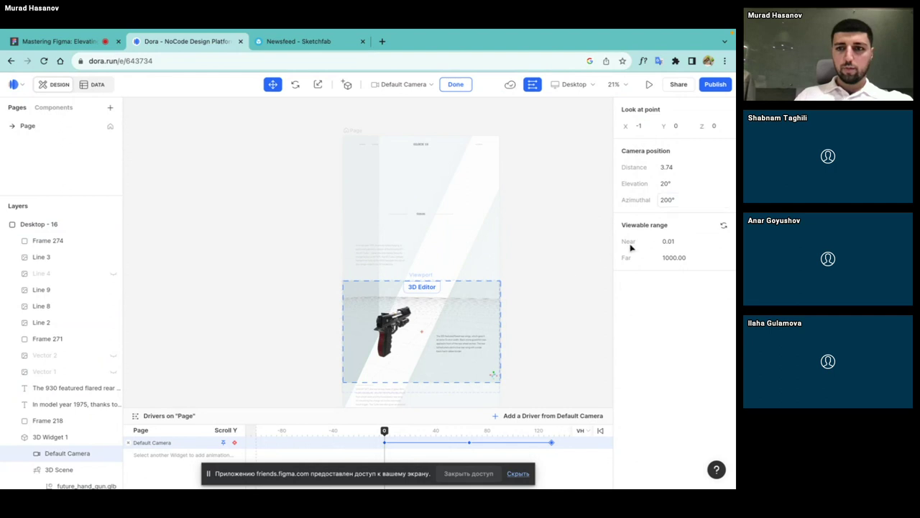
click(681, 199)
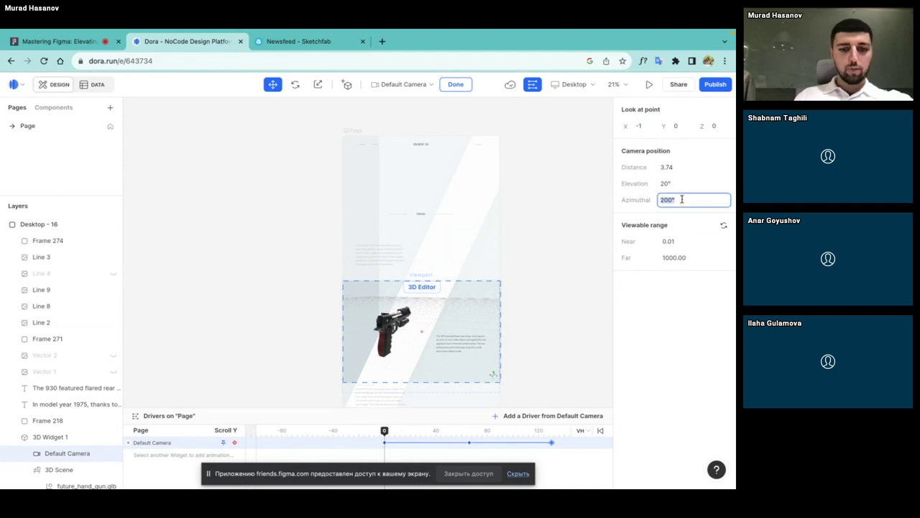
text(2)
text(0)
key(Return)
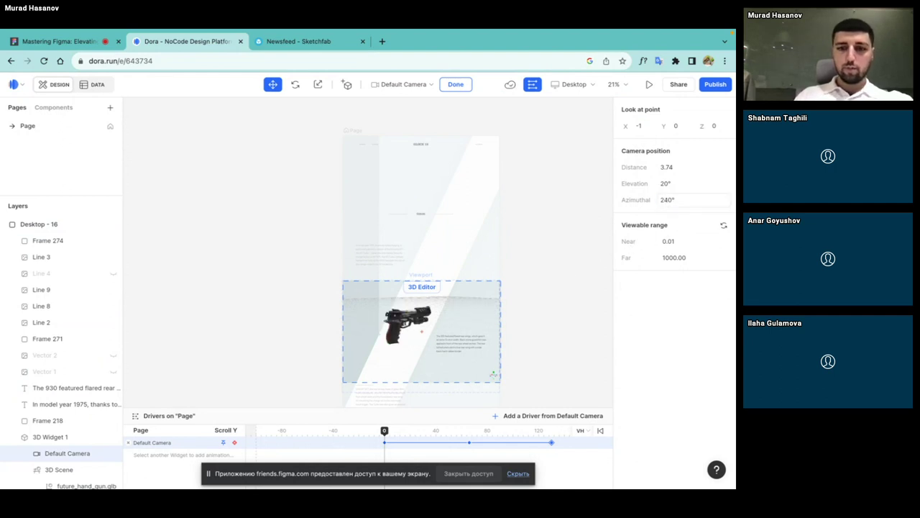
click(673, 204)
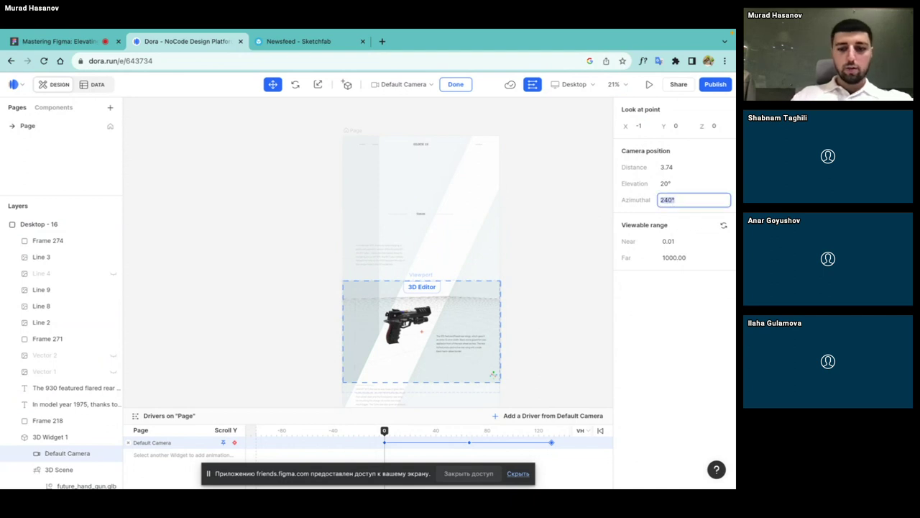
text(230)
key(Return)
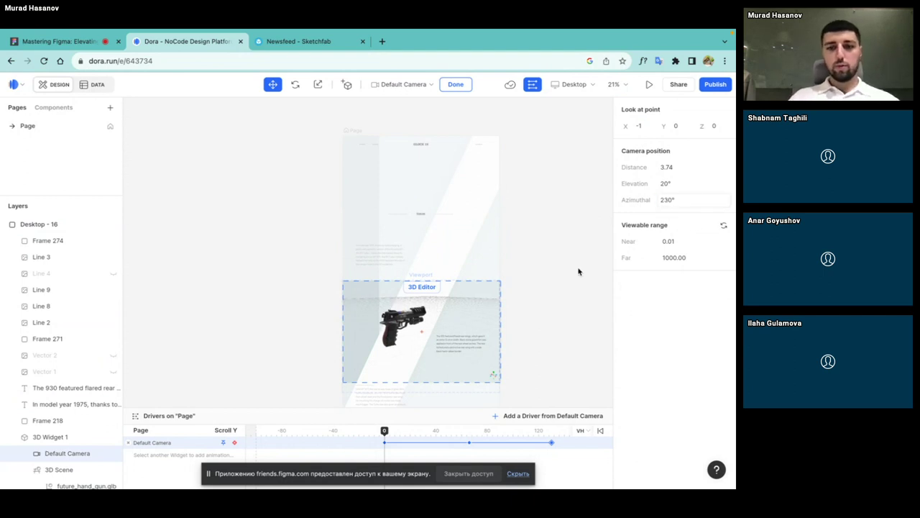
click(677, 182)
text(1)
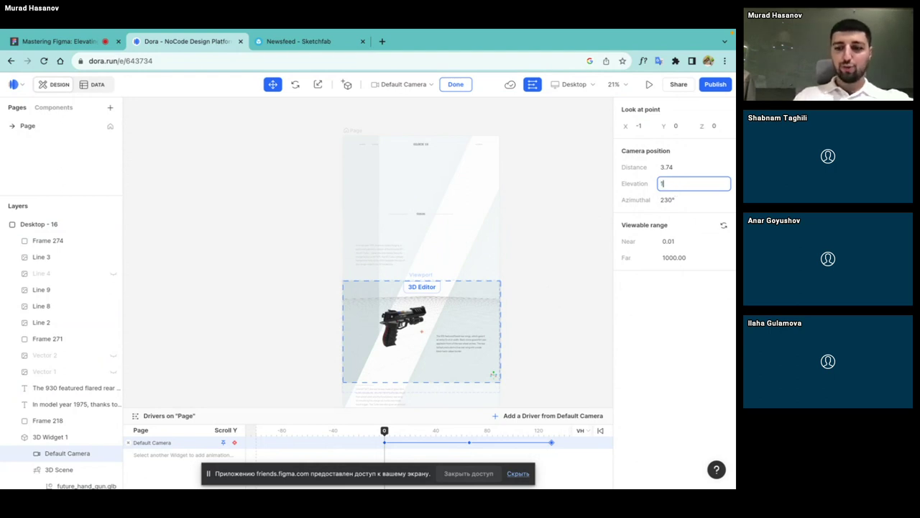
Step: Set the camera elevation to 10° and finish editing the camera
text(0)
key(Return)
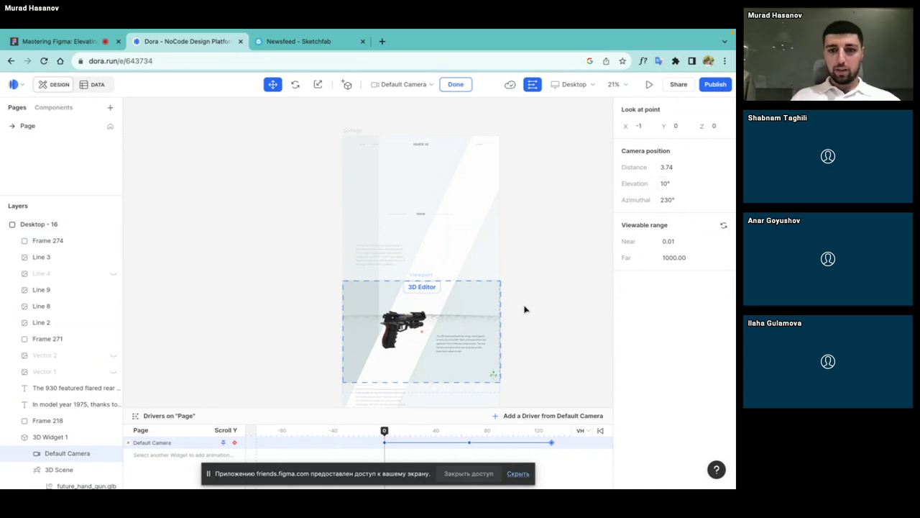
click(525, 309)
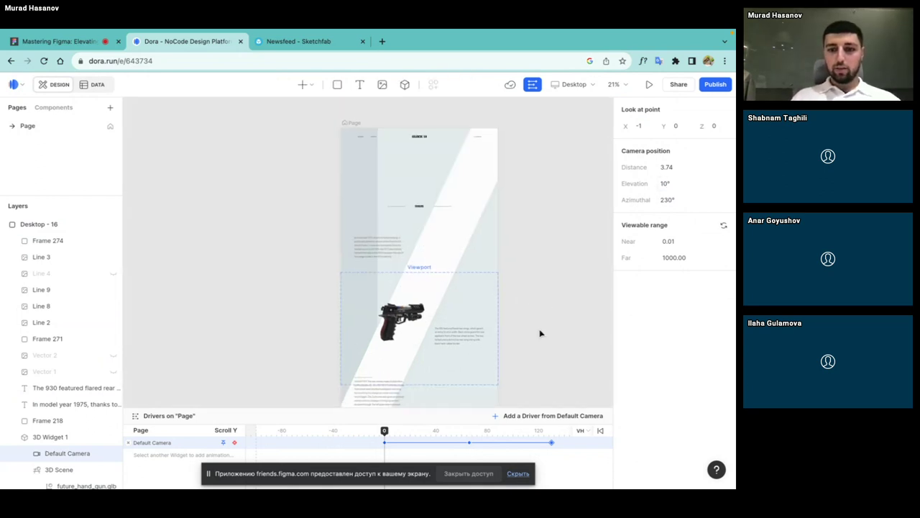
Step: Reselect Desktop - 16's Default Camera and check its views at scroll 66, 130 and 0
click(542, 336)
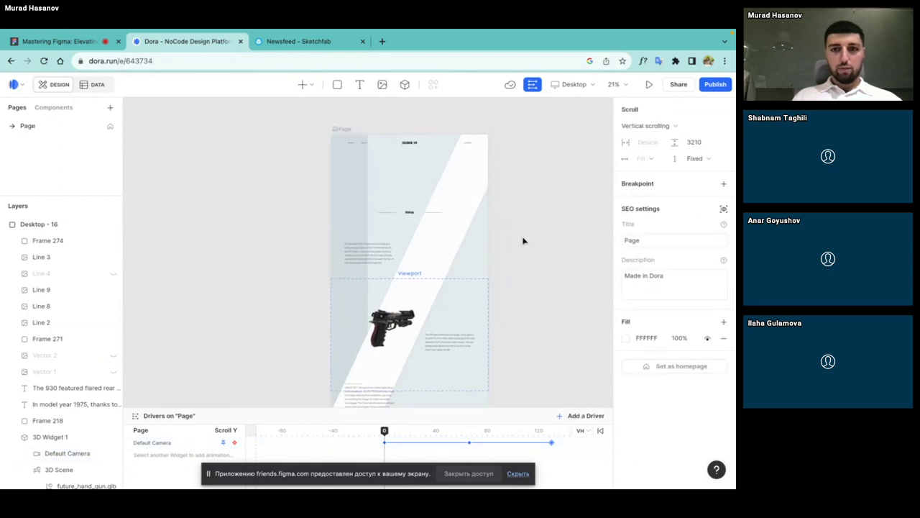
click(323, 166)
click(332, 160)
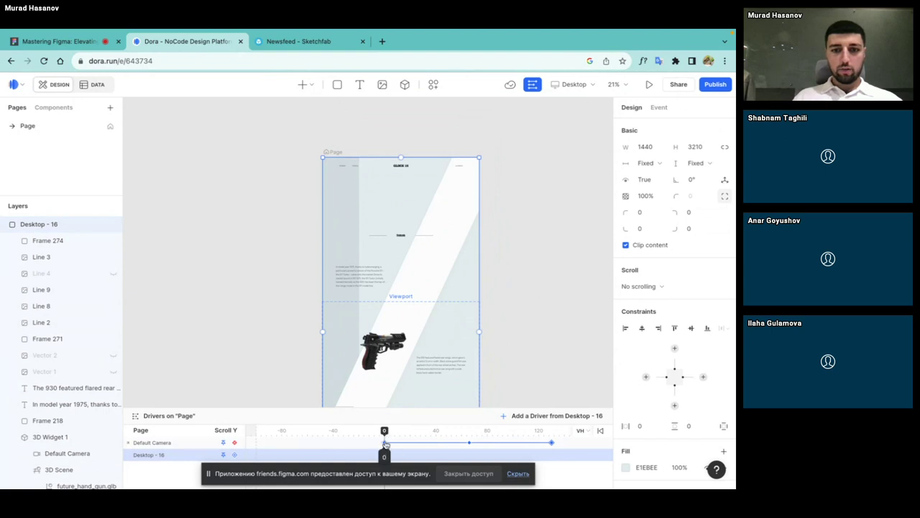
click(386, 444)
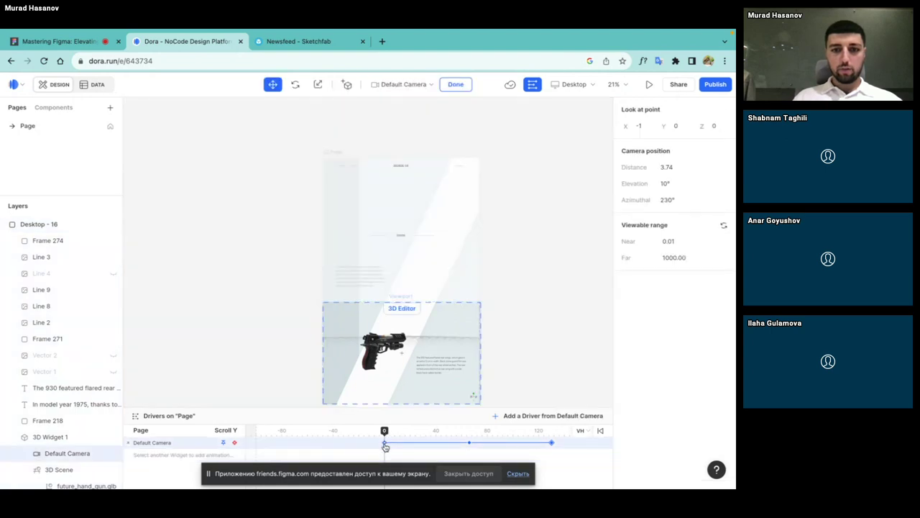
click(470, 446)
click(552, 446)
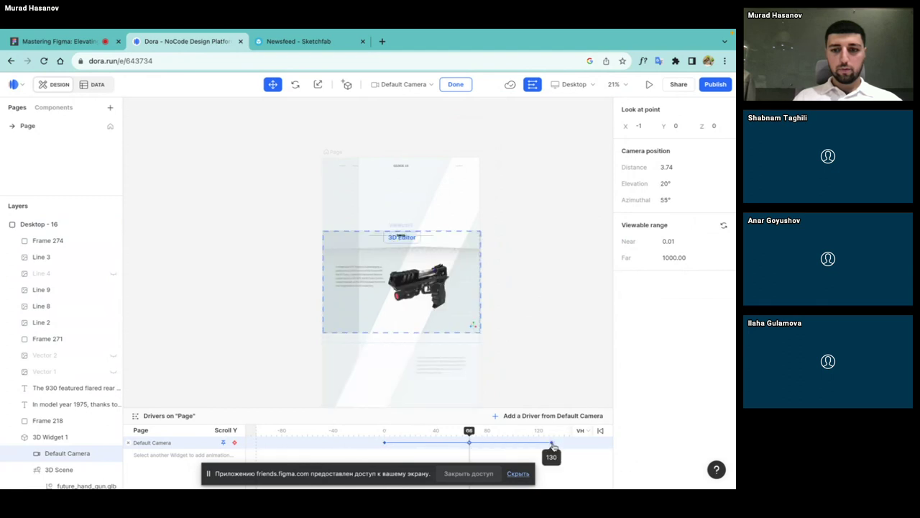
click(386, 444)
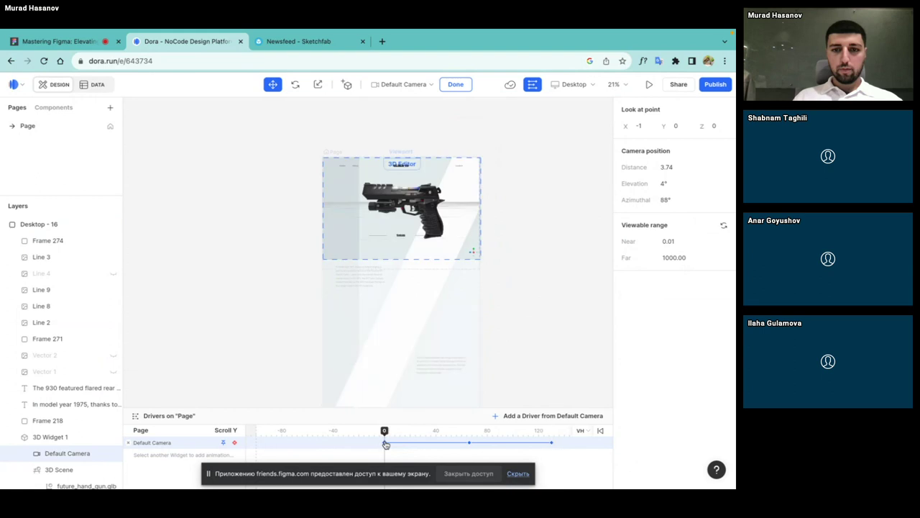
Step: Scroll through the GLOCK 18 live preview to watch the pistol rotate, then return to the editor
click(650, 85)
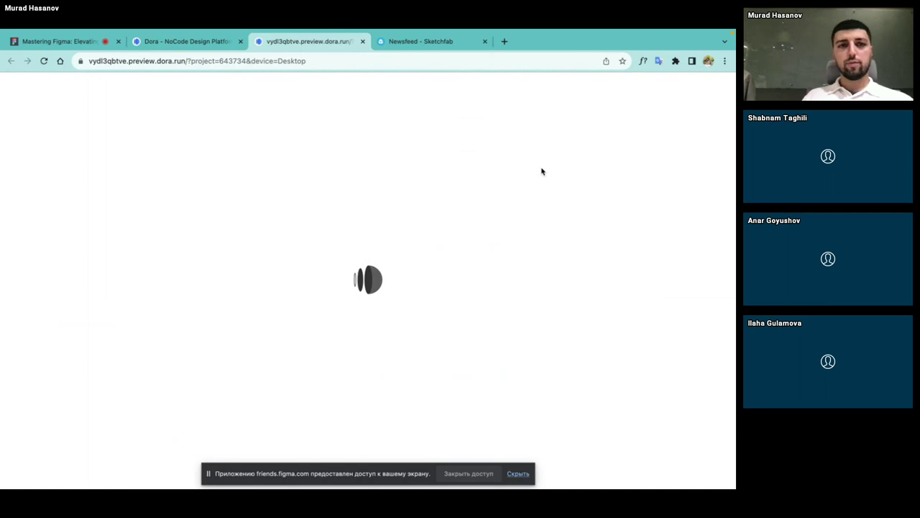
click(484, 41)
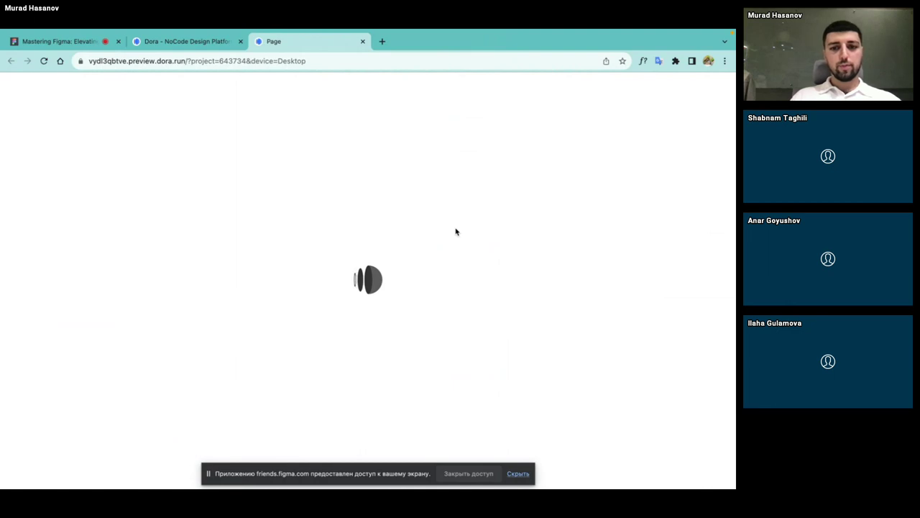
scroll(455, 231, down, 3)
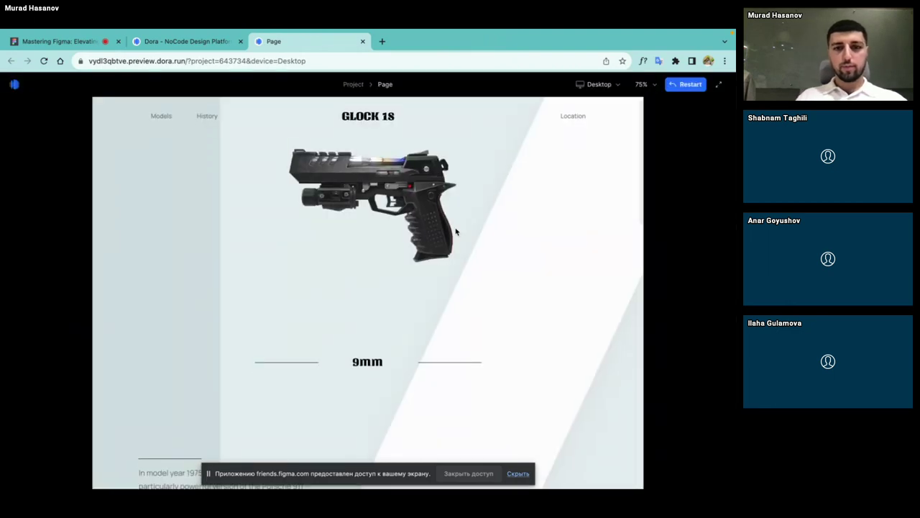
scroll(455, 232, down, 2)
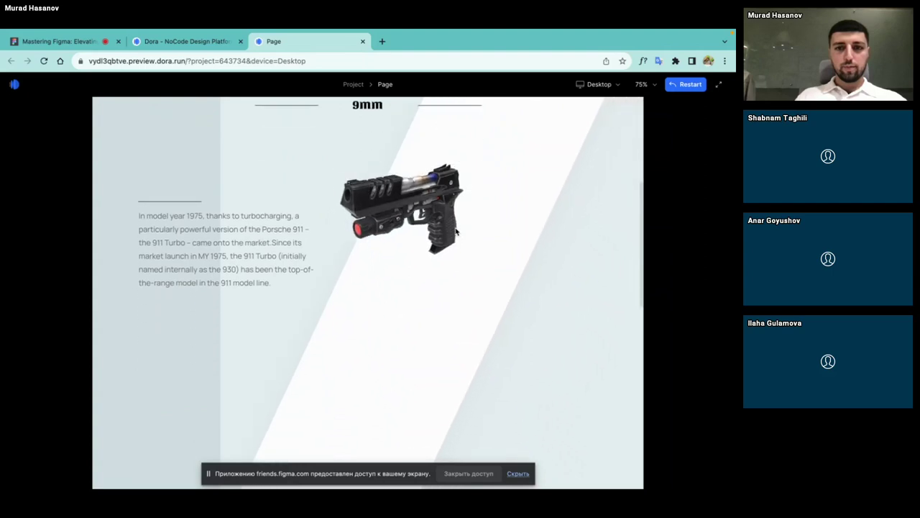
scroll(456, 231, down, 3)
scroll(456, 231, up, 5)
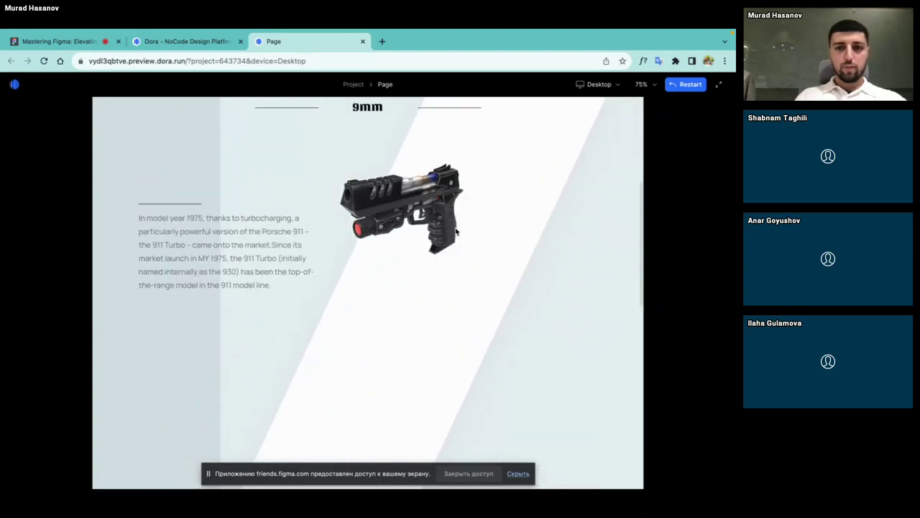
scroll(456, 231, up, 3)
scroll(455, 232, down, 1)
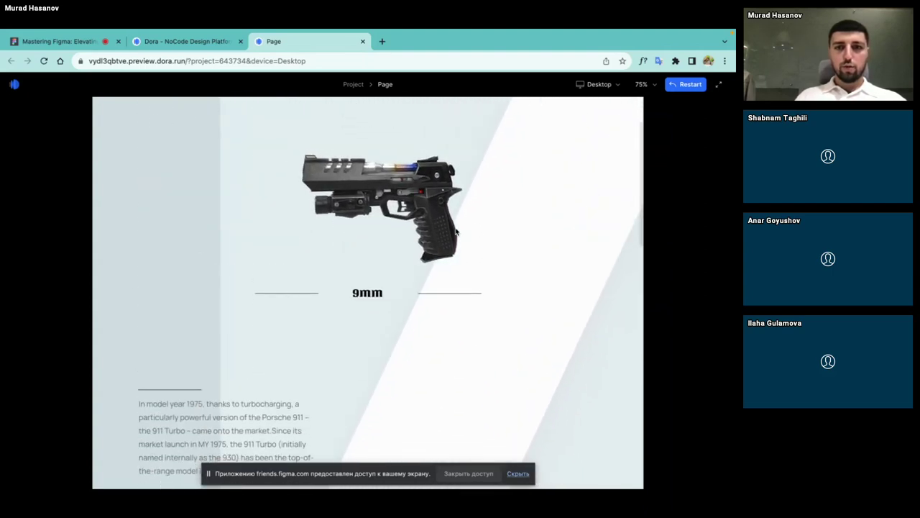
scroll(456, 231, down, 2)
scroll(456, 231, down, 1)
scroll(456, 231, down, 1)
scroll(456, 232, down, 1)
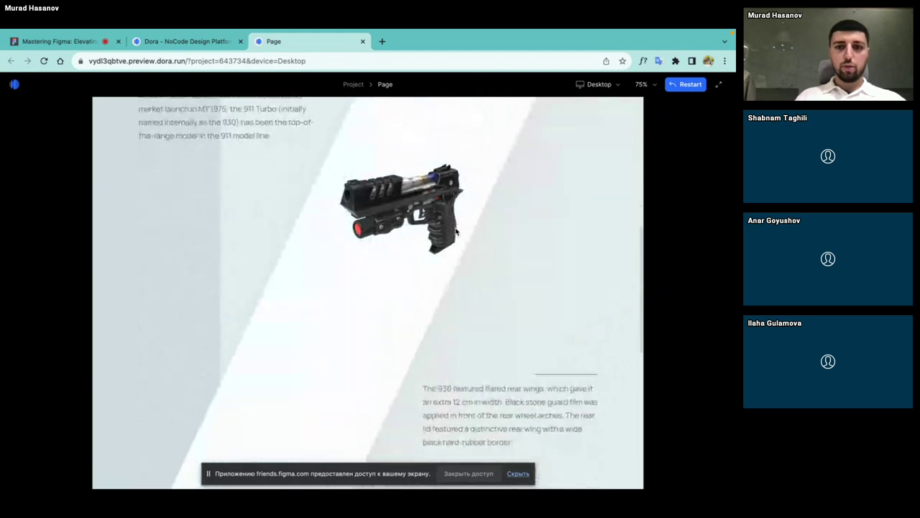
scroll(456, 231, down, 1)
scroll(456, 231, down, 1)
scroll(455, 231, up, 3)
scroll(456, 231, up, 3)
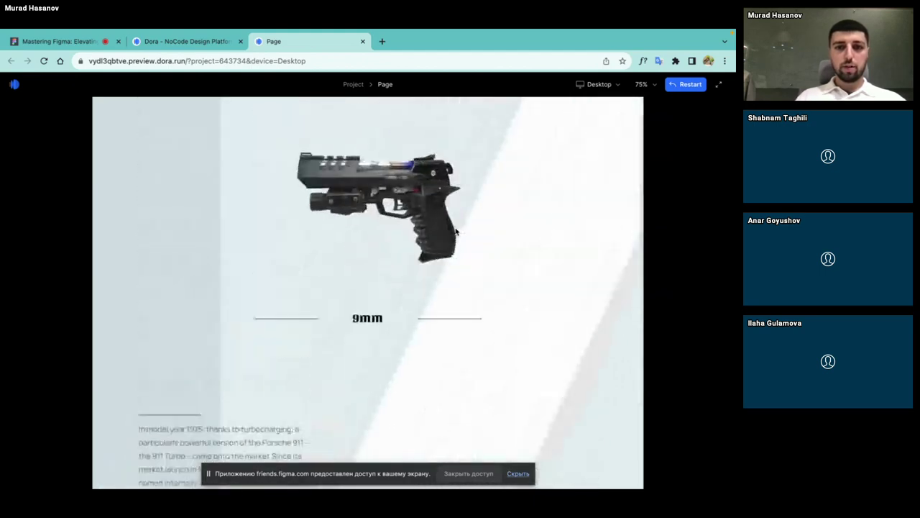
scroll(456, 231, up, 2)
scroll(456, 231, down, 1)
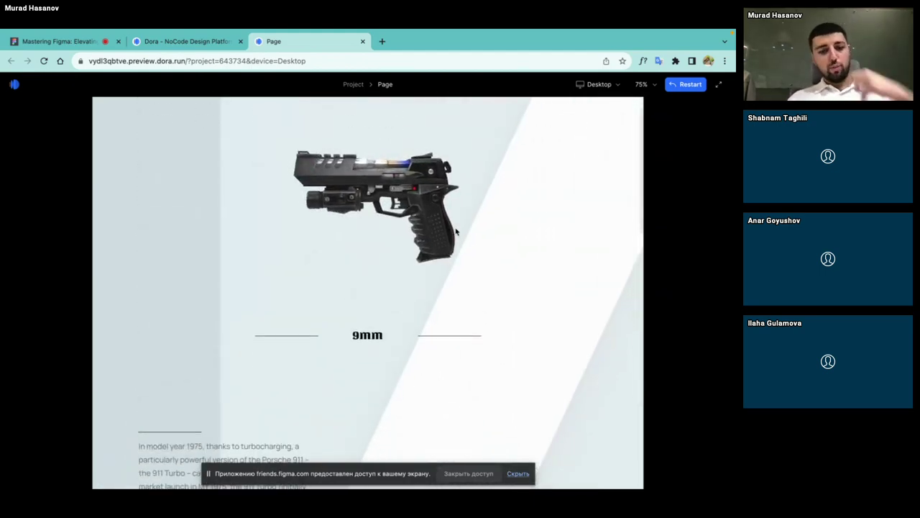
scroll(456, 232, down, 1)
scroll(456, 232, down, 1)
scroll(456, 231, down, 1)
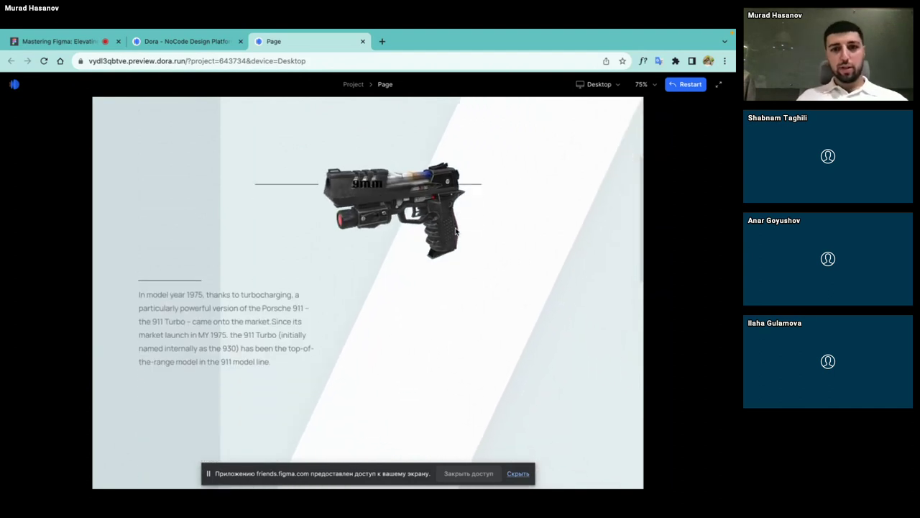
scroll(456, 232, down, 1)
scroll(456, 232, up, 3)
scroll(446, 227, up, 2)
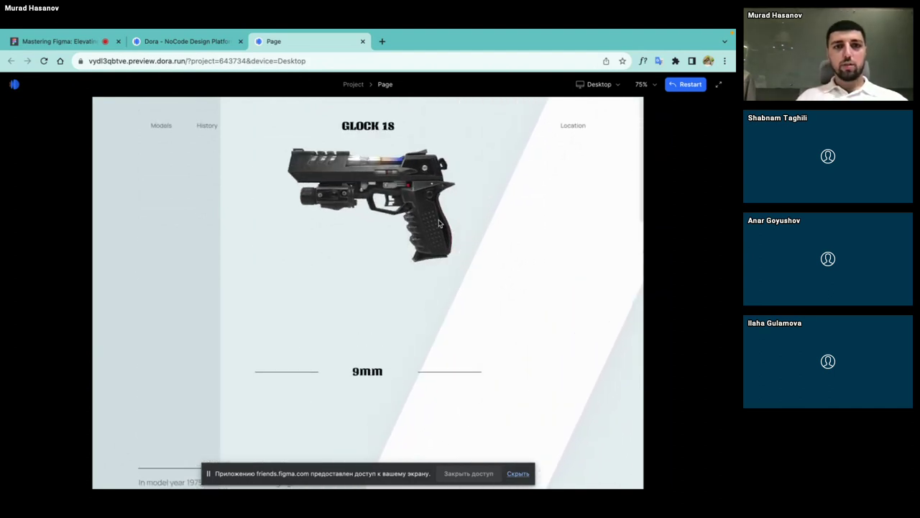
click(157, 41)
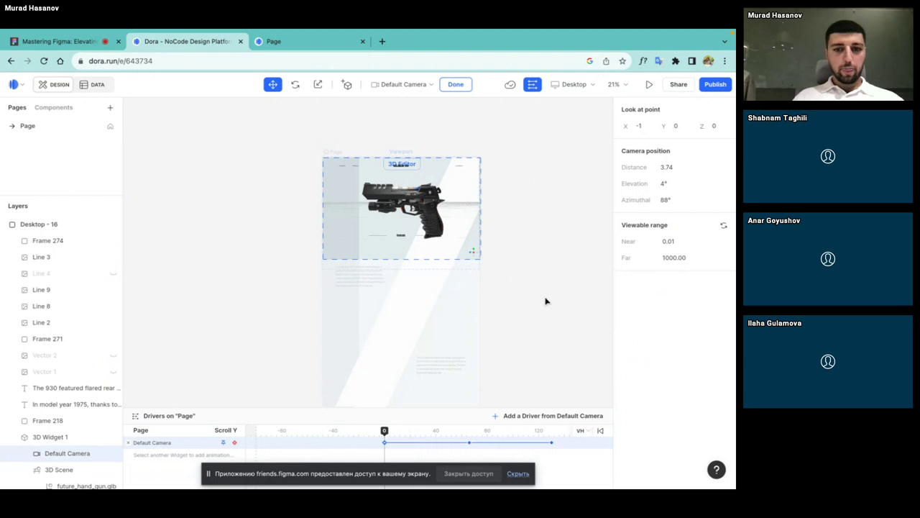
Step: Select the 3D gun widget and inspect the camera keyframes at 66 and 130
click(393, 347)
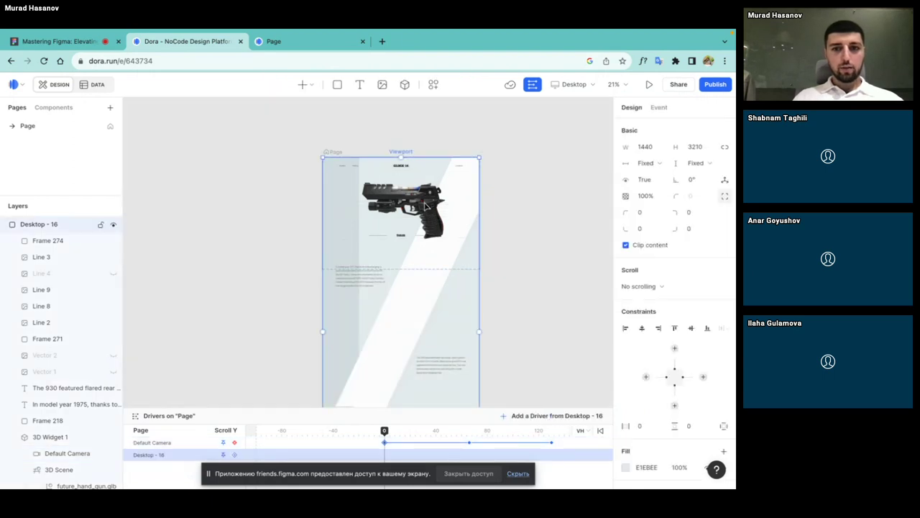
click(425, 207)
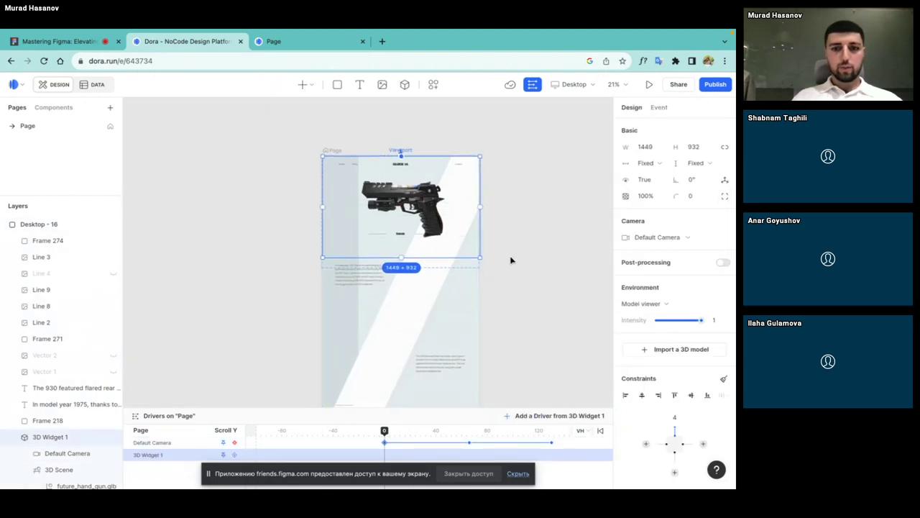
scroll(467, 323, down, 2)
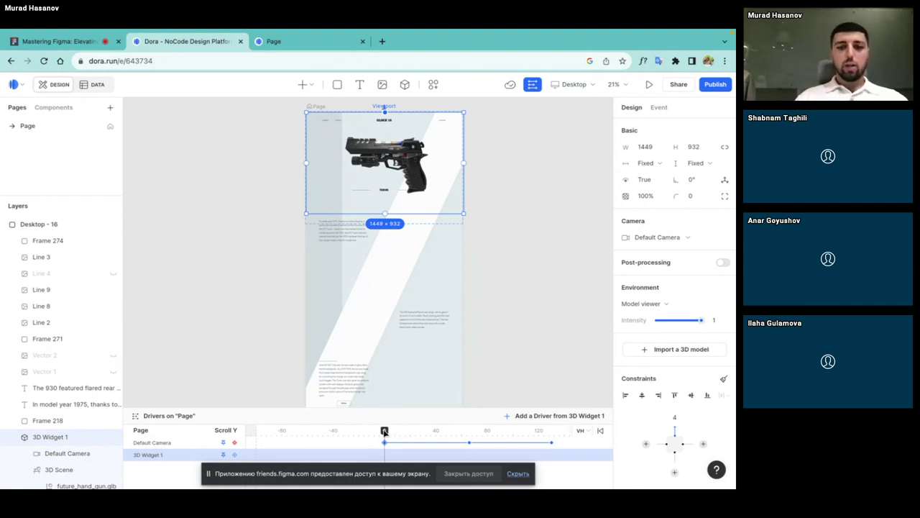
click(470, 443)
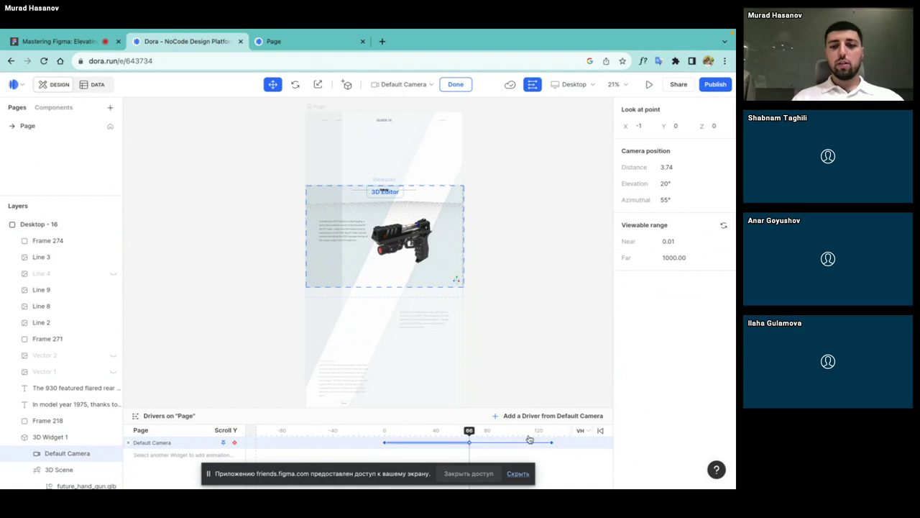
click(552, 442)
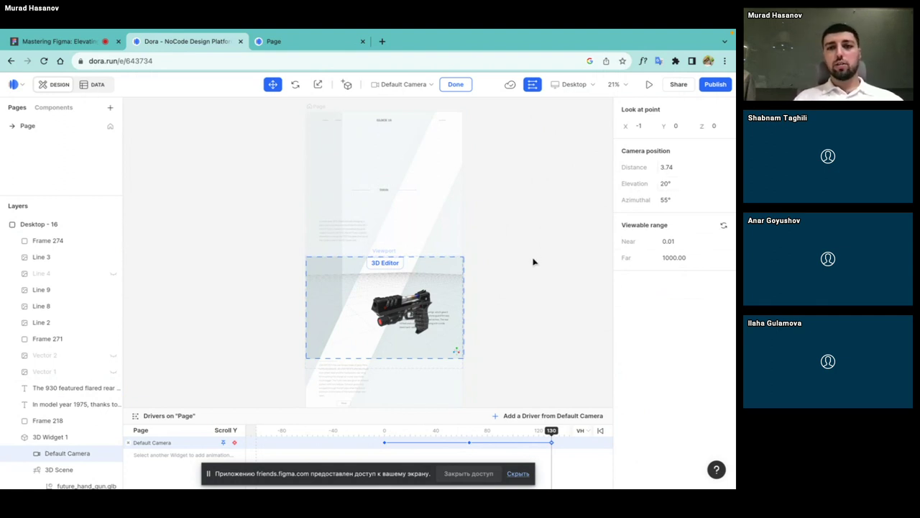
Step: Finish camera editing, deselect it, and bring the live page preview to the front
key(Escape)
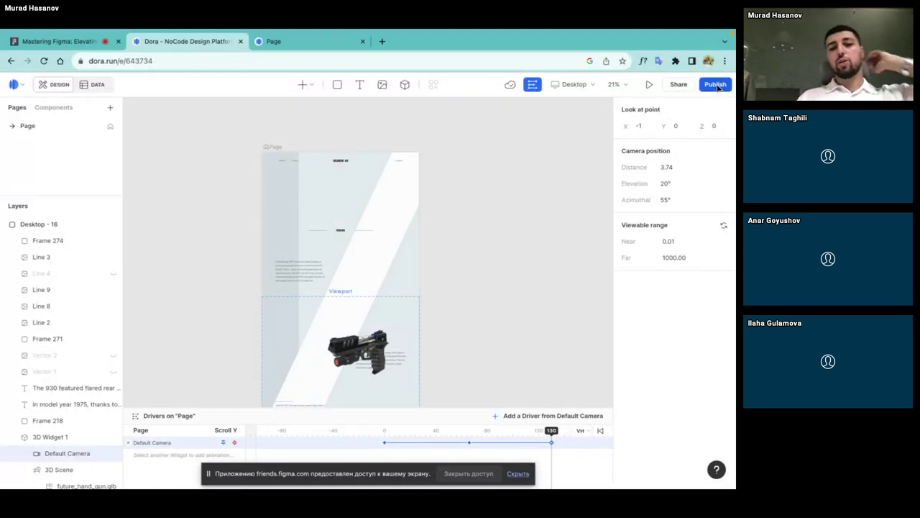
scroll(487, 209, down, 1)
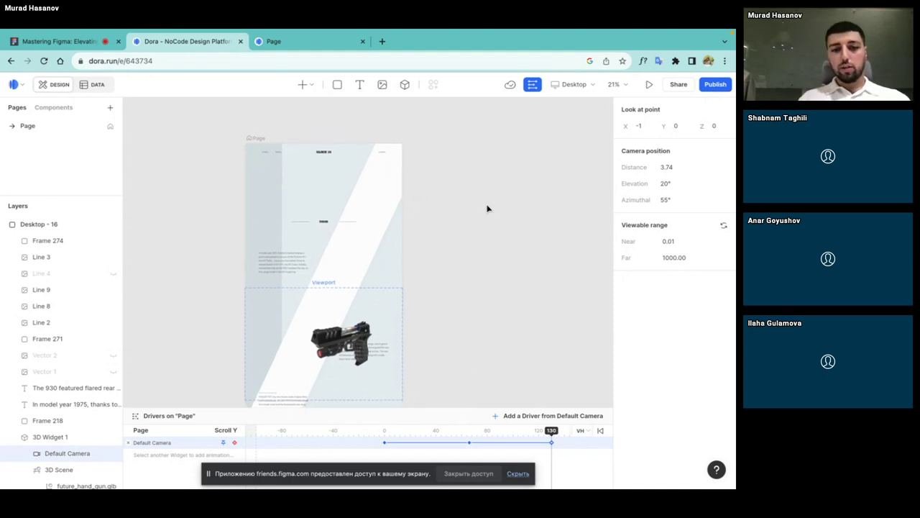
click(272, 138)
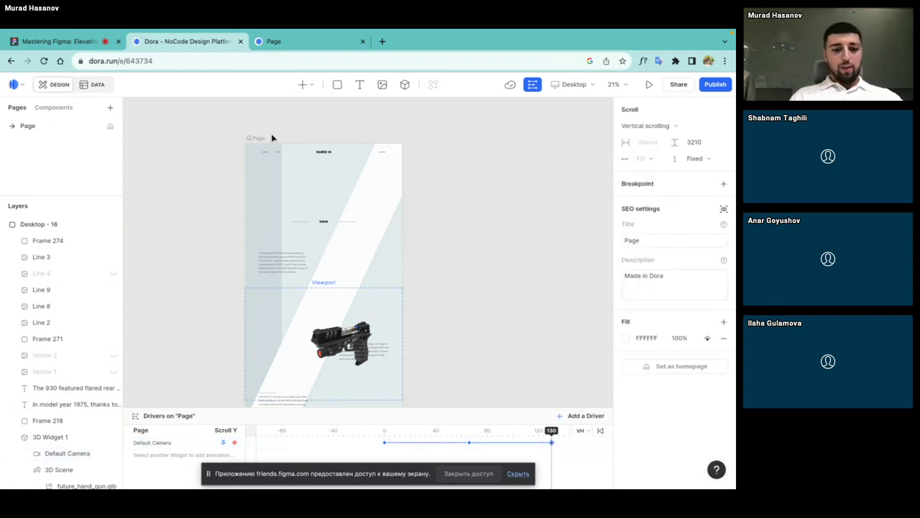
click(284, 49)
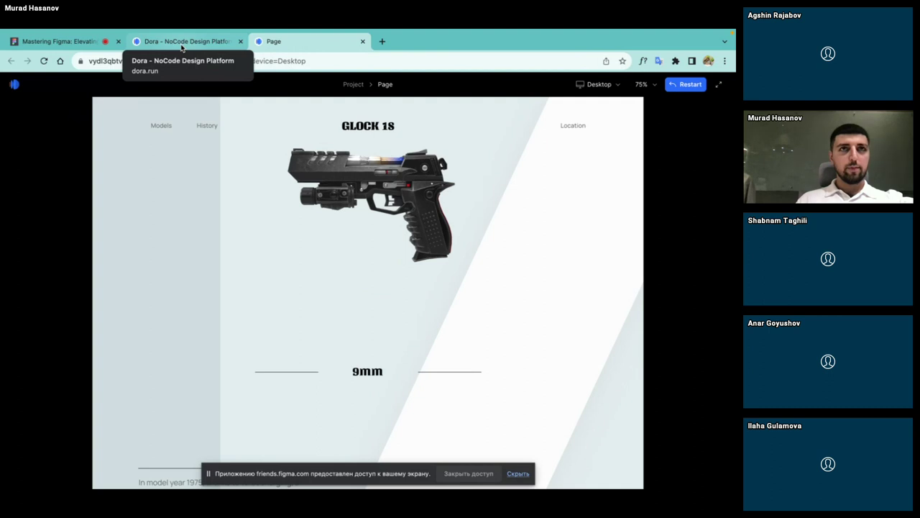
Step: Close the Page preview and Dora editor tabs after briefly checking the Figma desktop
click(187, 41)
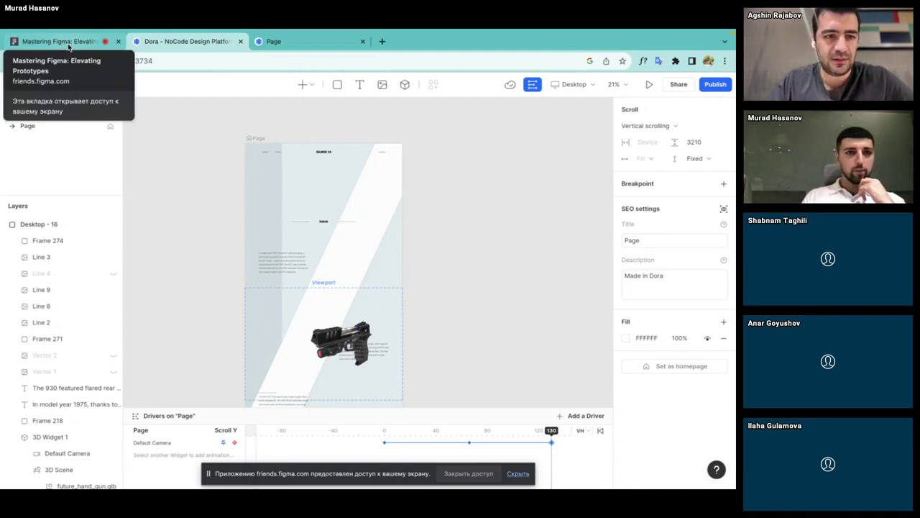
key(ctrl+Left)
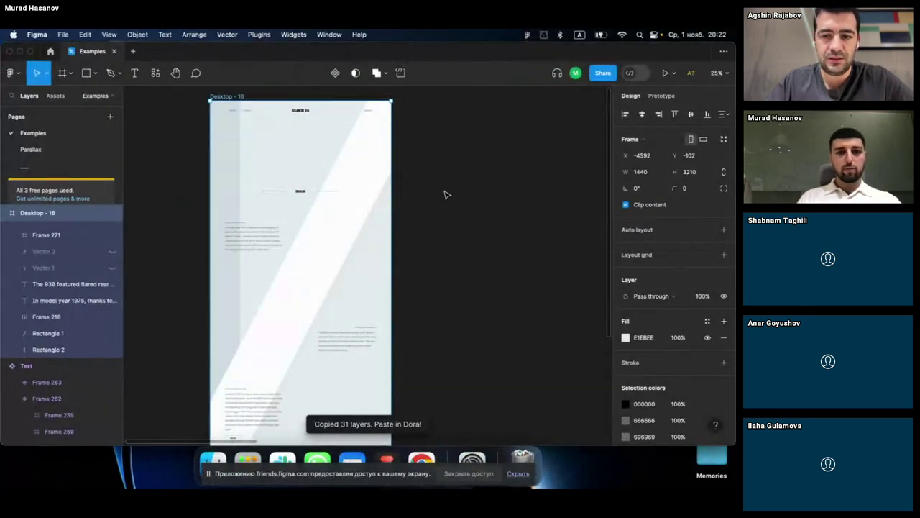
key(ctrl+Right)
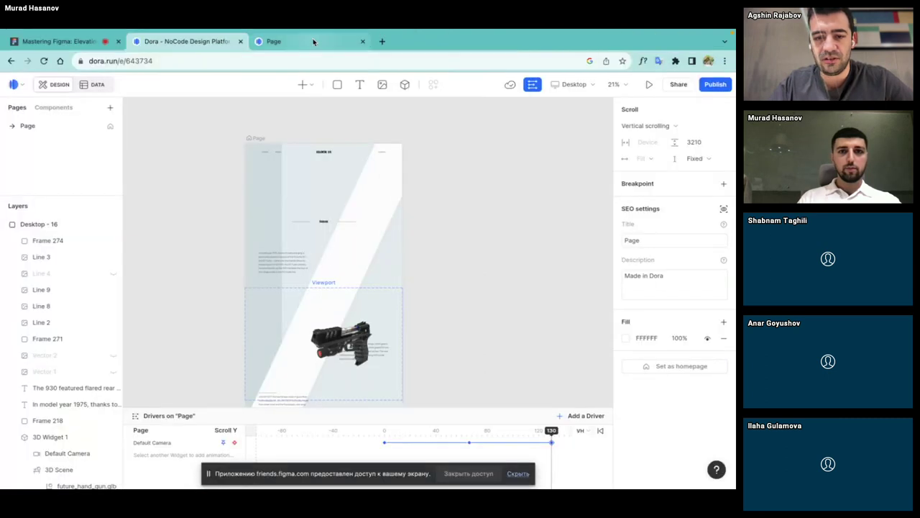
click(309, 41)
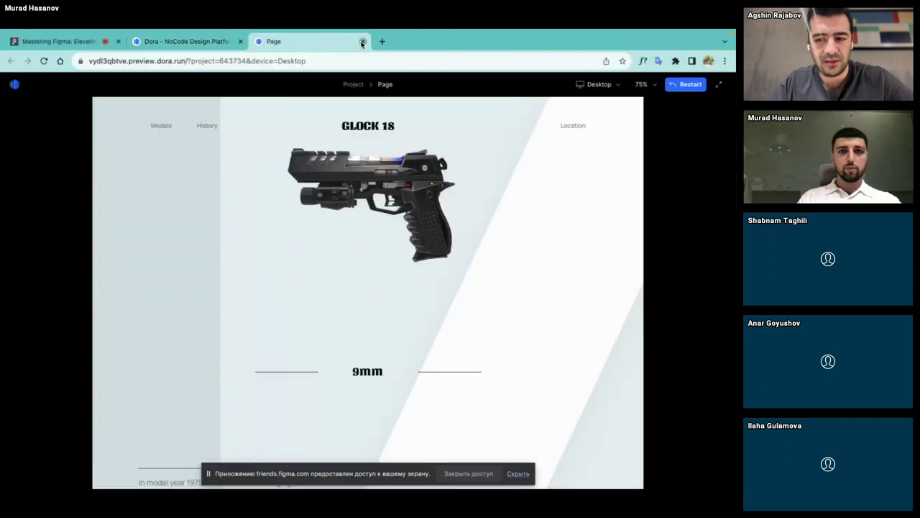
click(362, 41)
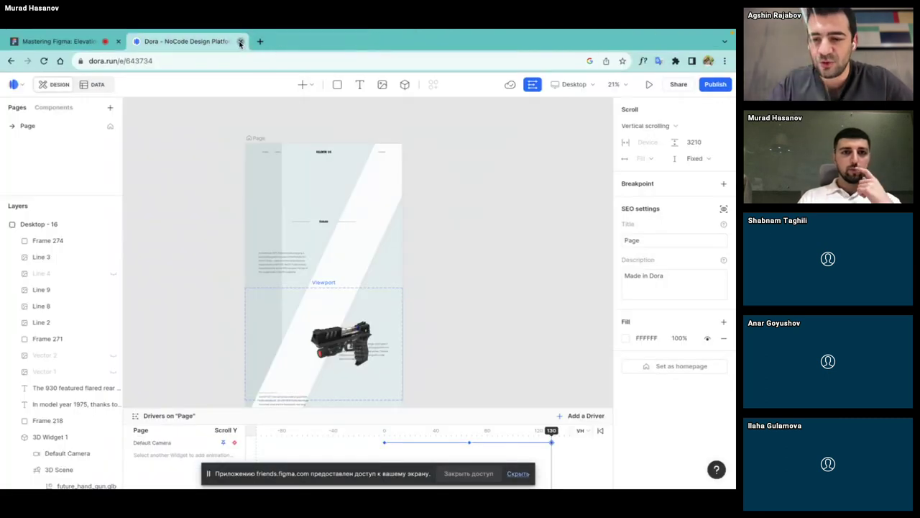
click(241, 42)
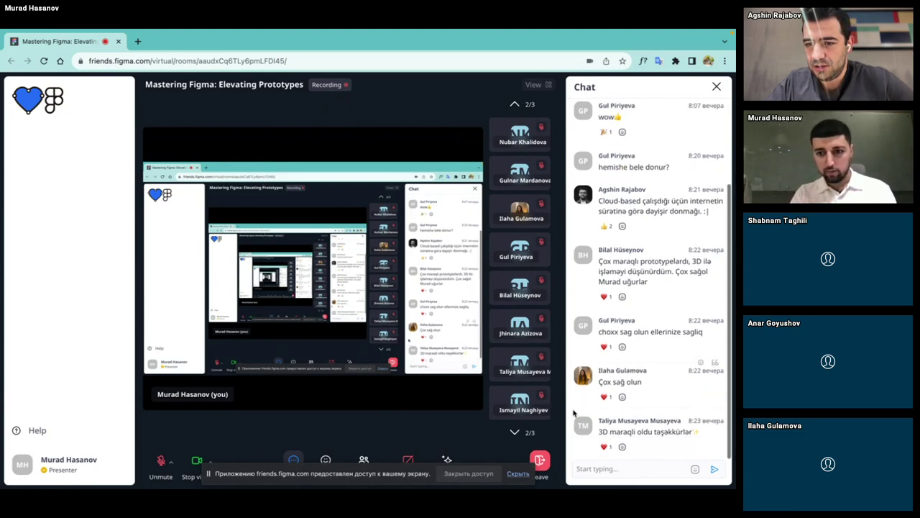
Step: Heart four thank-you messages in the meeting chat, including the 3D prototypes praise
click(605, 447)
click(606, 397)
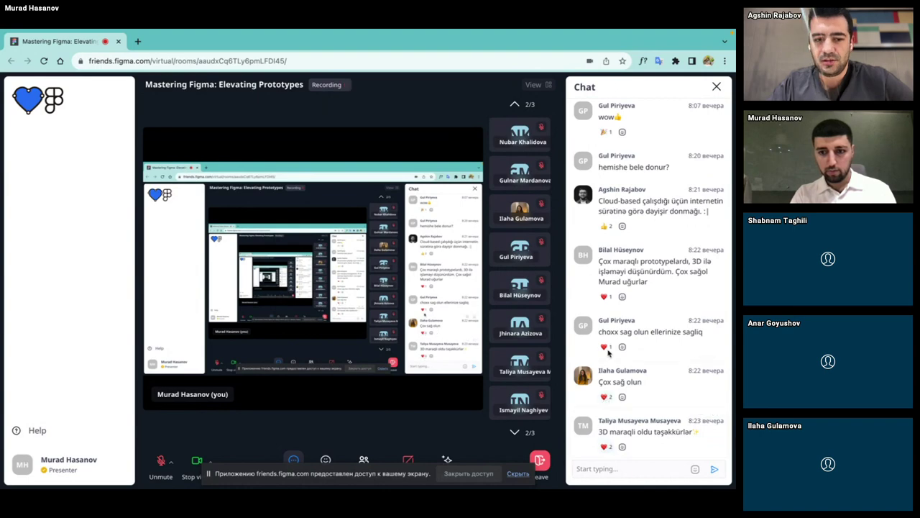
click(605, 347)
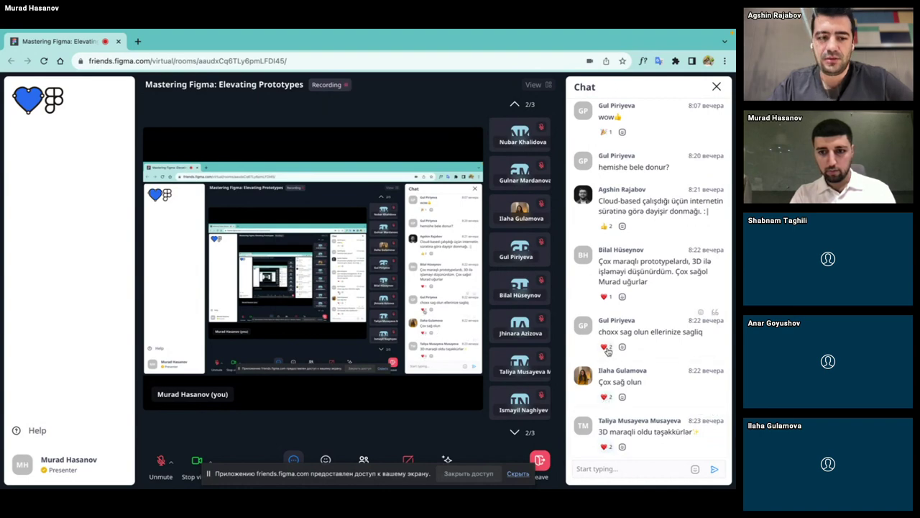
click(604, 297)
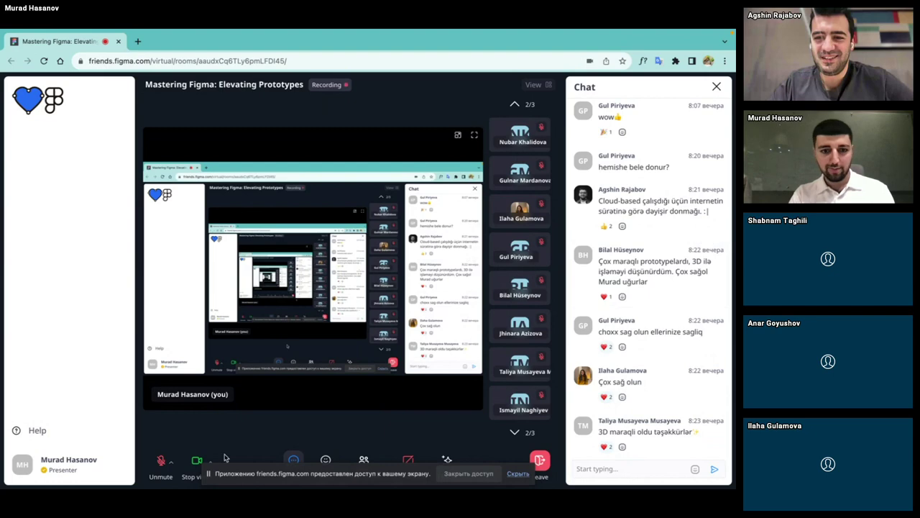
Step: Turn off the camera, dismiss the sharing notice, and stop screen sharing
click(196, 464)
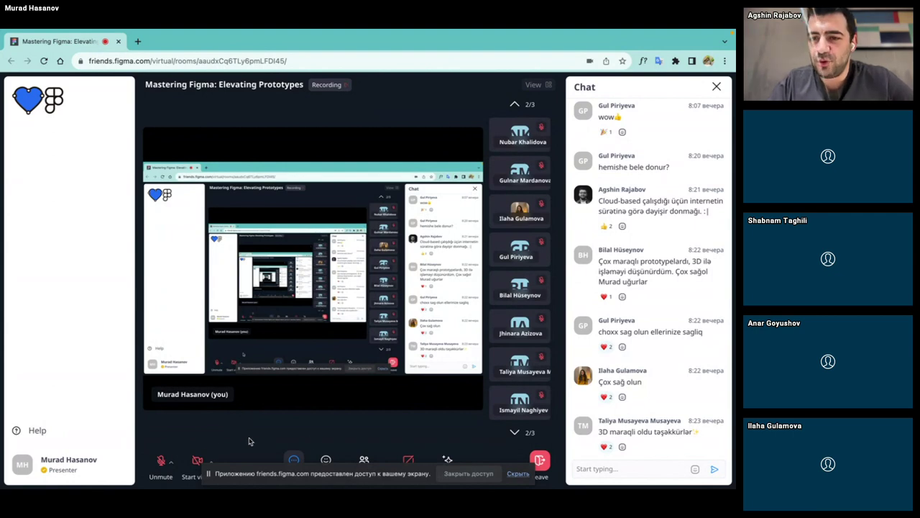
click(517, 474)
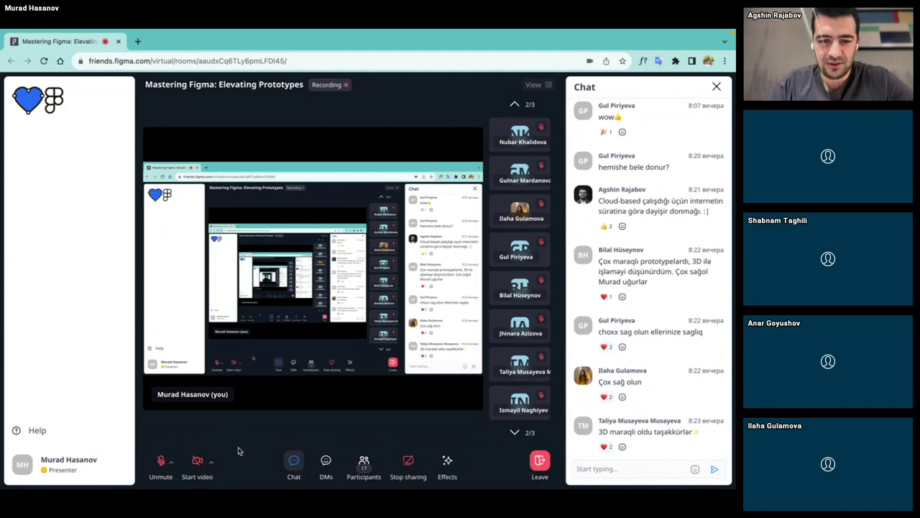
click(410, 464)
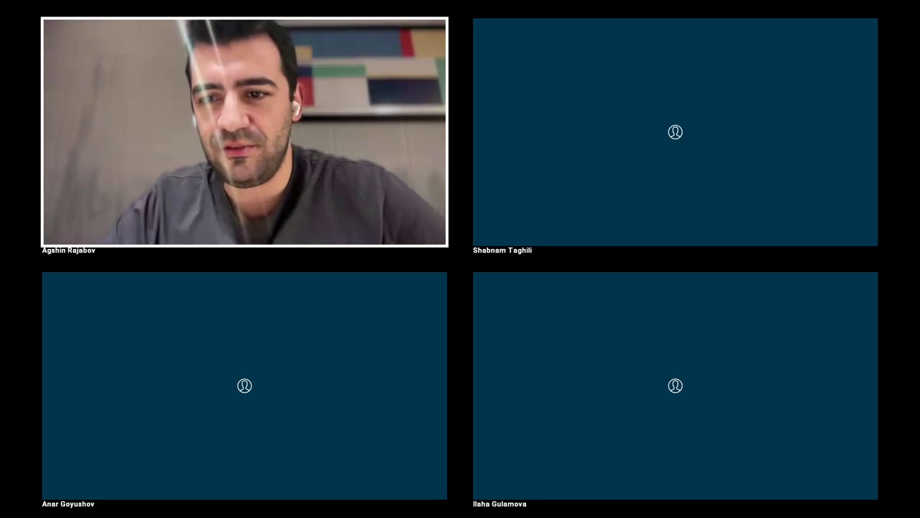